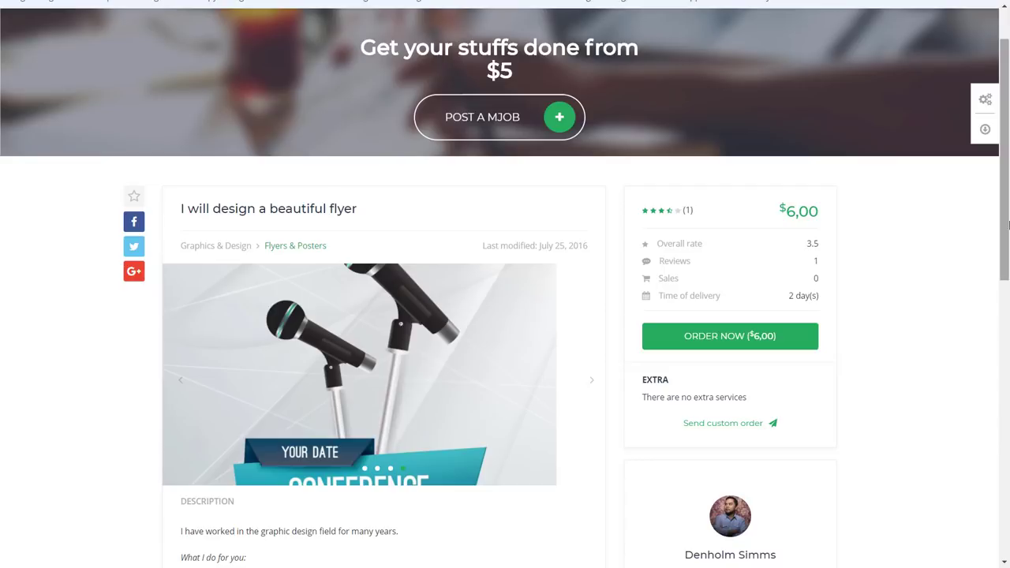
Read the 'I will design a beautiful flyer' job page, highlighting the no-extra-services note and the seller's bio
scroll(989, 242, "down", 1)
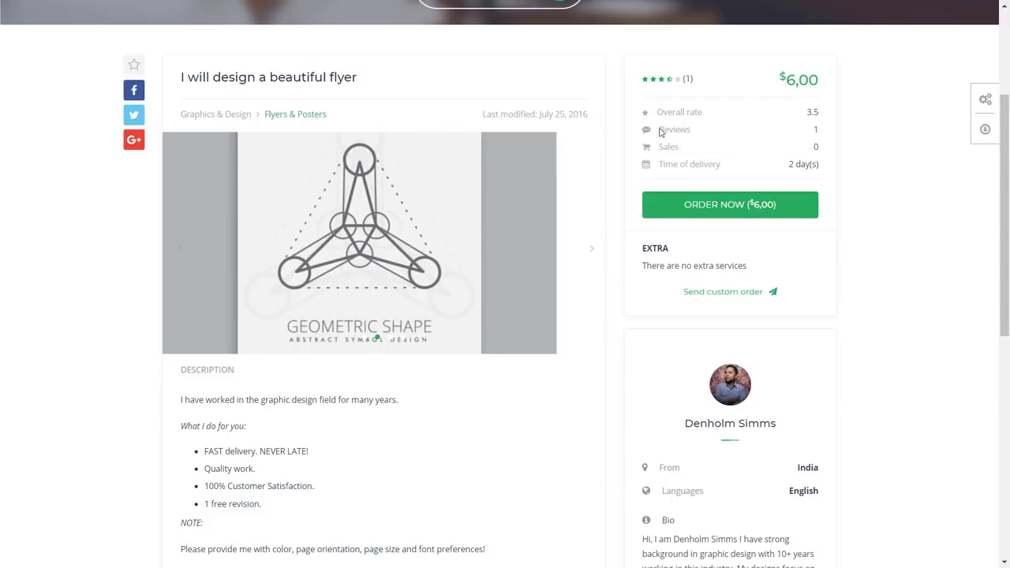
left_click_drag(739, 265, 647, 266)
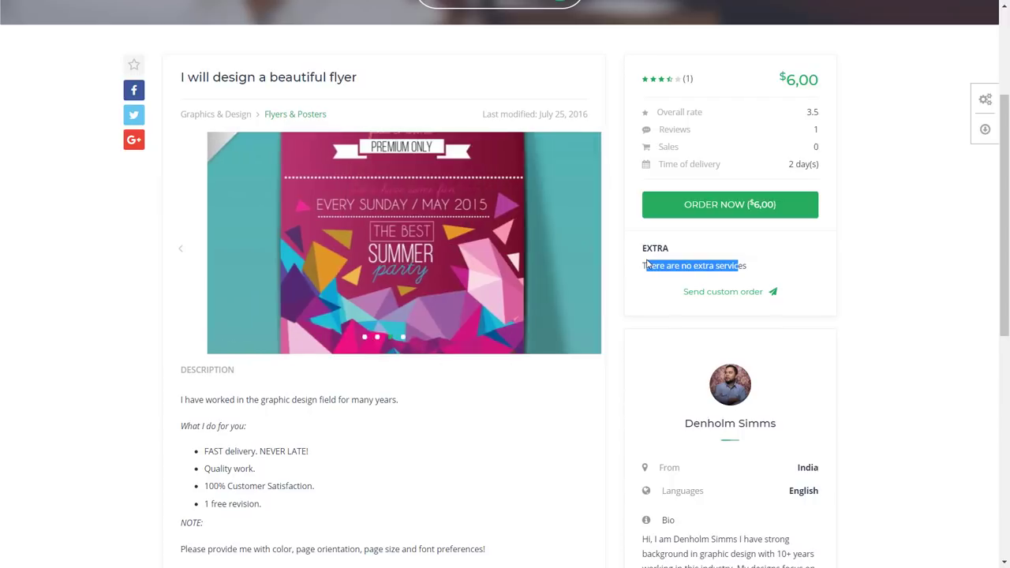
left_click(746, 267)
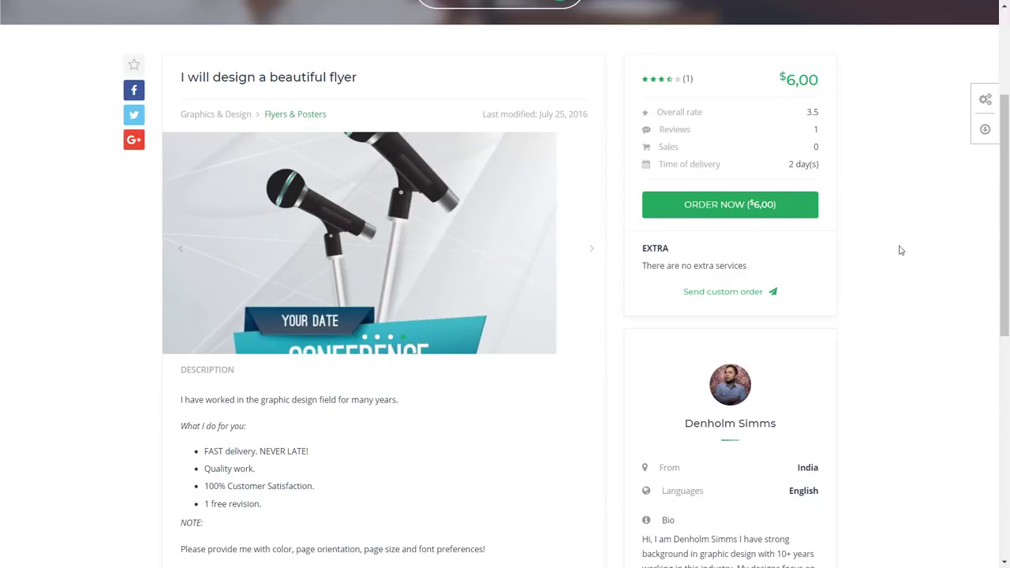
scroll(900, 251, "down", 2)
scroll(902, 253, "down", 1)
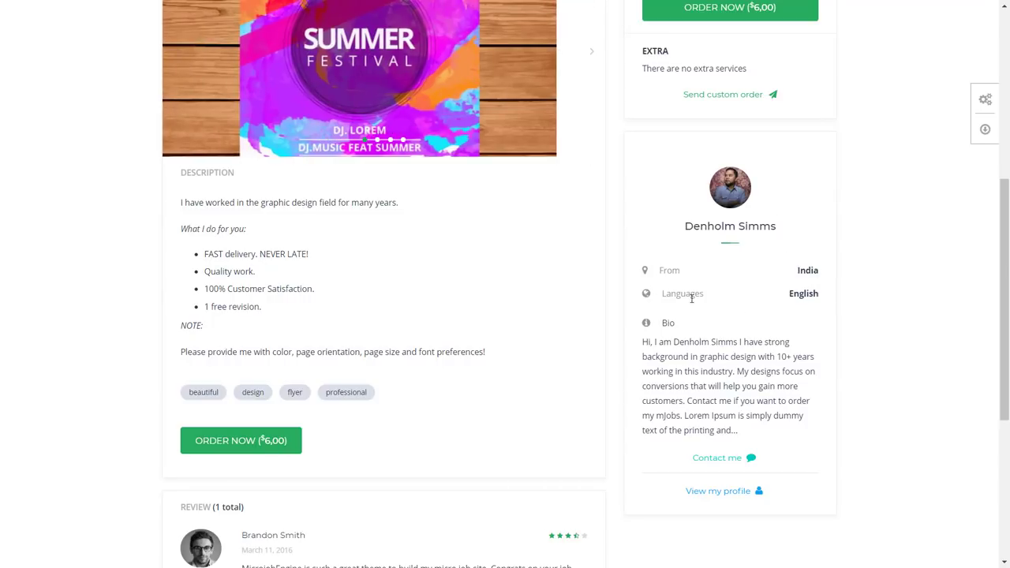
left_click_drag(647, 340, 726, 430)
left_click(746, 428)
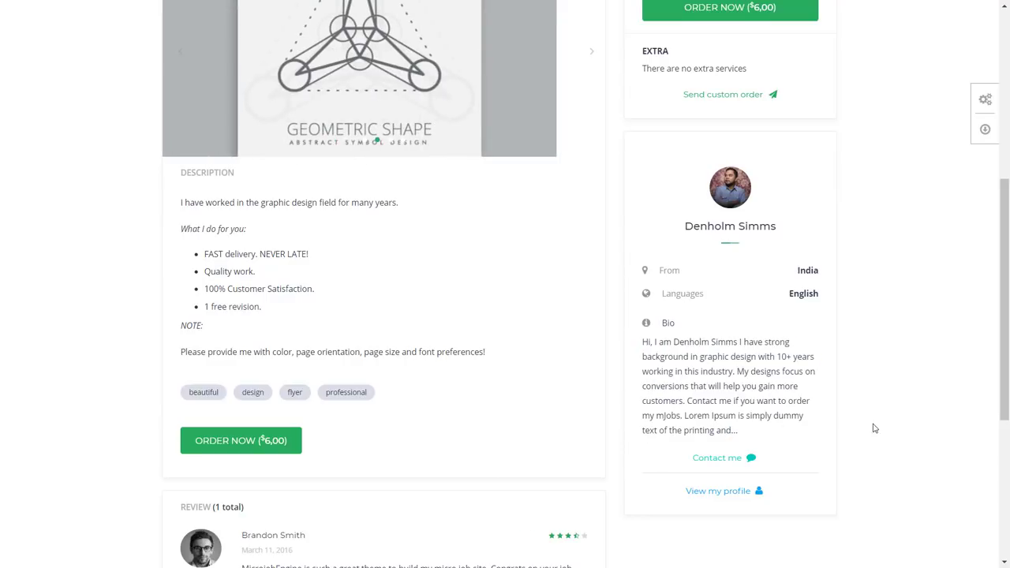
scroll(814, 422, "down", 2)
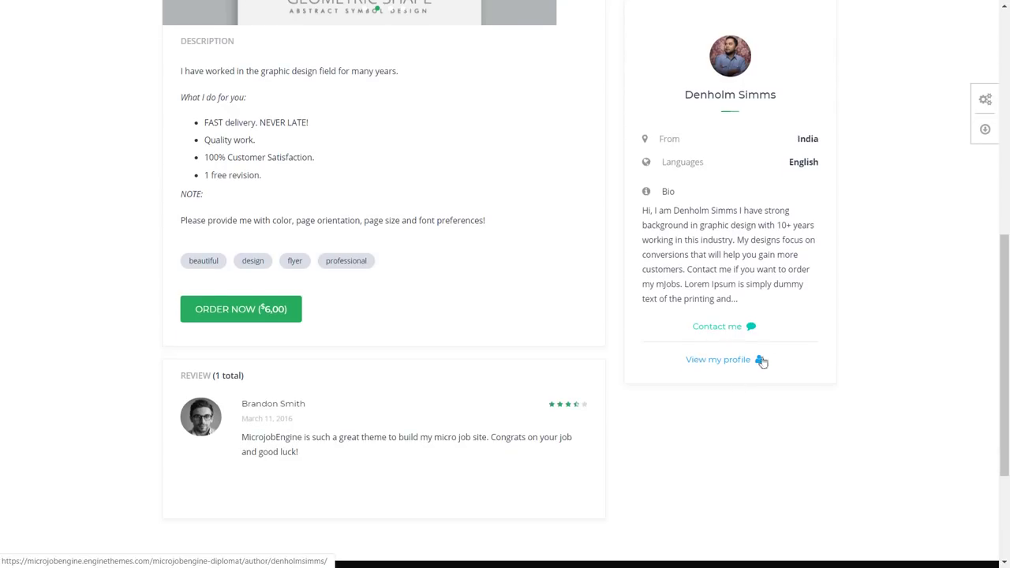
scroll(1008, 379, "up", 10)
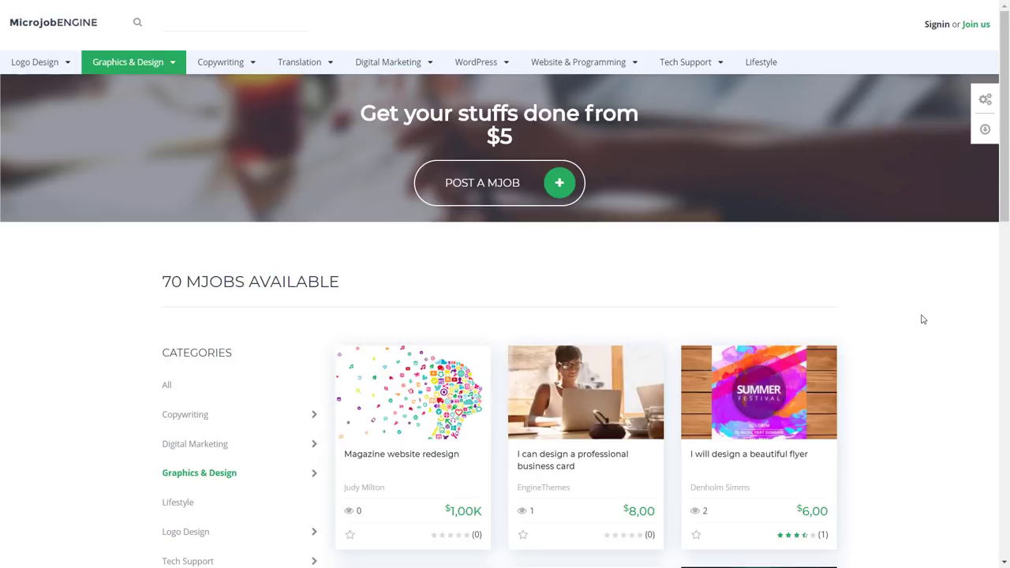
Show the Graphics & Design microjobs from the Categories sidebar and scroll through the job cards
scroll(921, 318, "down", 2)
scroll(920, 316, "up", 2)
scroll(920, 283, "down", 1)
scroll(931, 286, "up", 1)
scroll(933, 287, "down", 3)
scroll(936, 286, "up", 3)
scroll(934, 287, "down", 3)
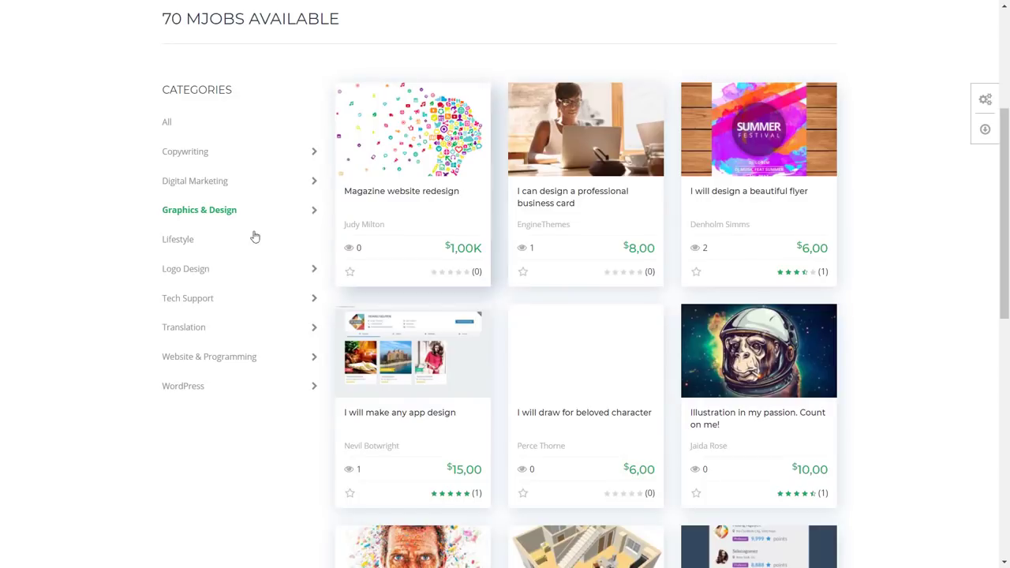
left_click(235, 213)
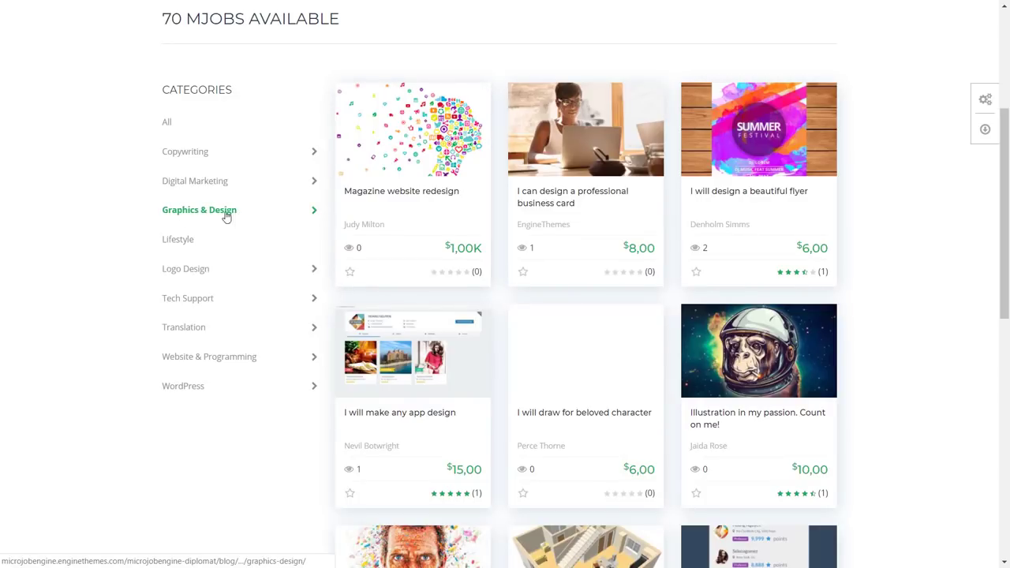
scroll(884, 194, "down", 6)
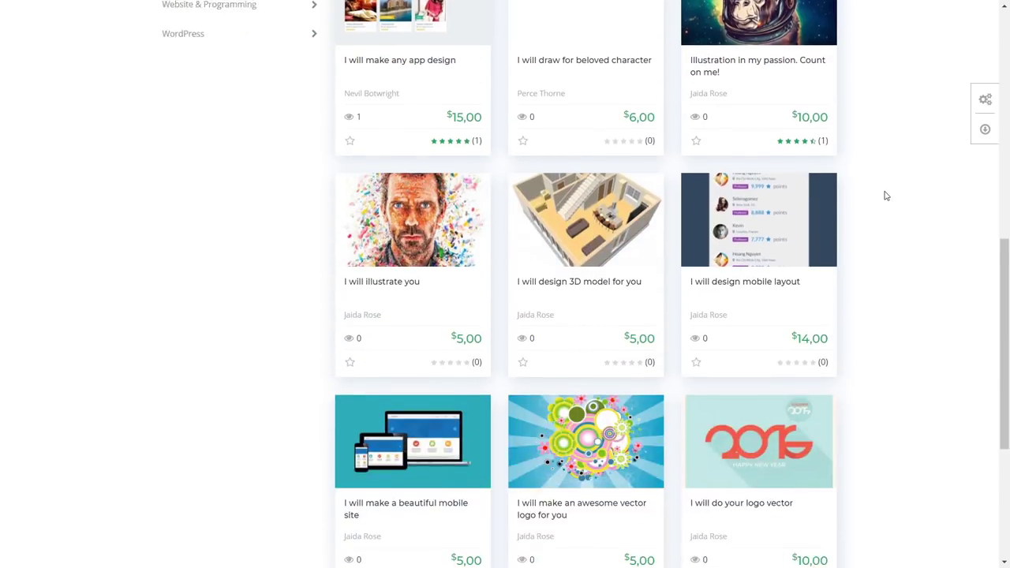
scroll(886, 195, "down", 2)
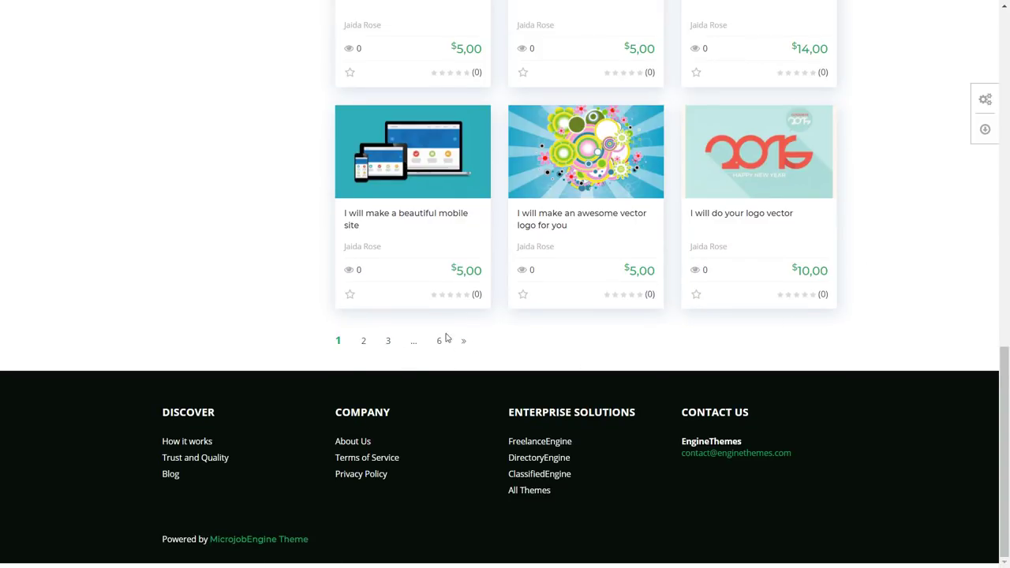
scroll(532, 355, "up", 10)
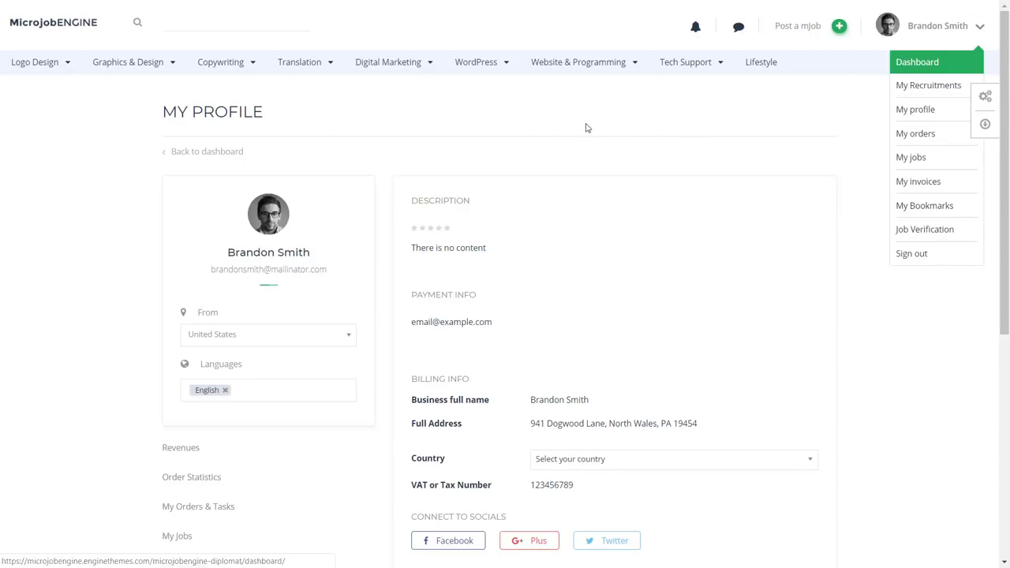
Look over the My Profile fields, then go to the Revenues section in the sidebar
scroll(854, 209, "down", 1)
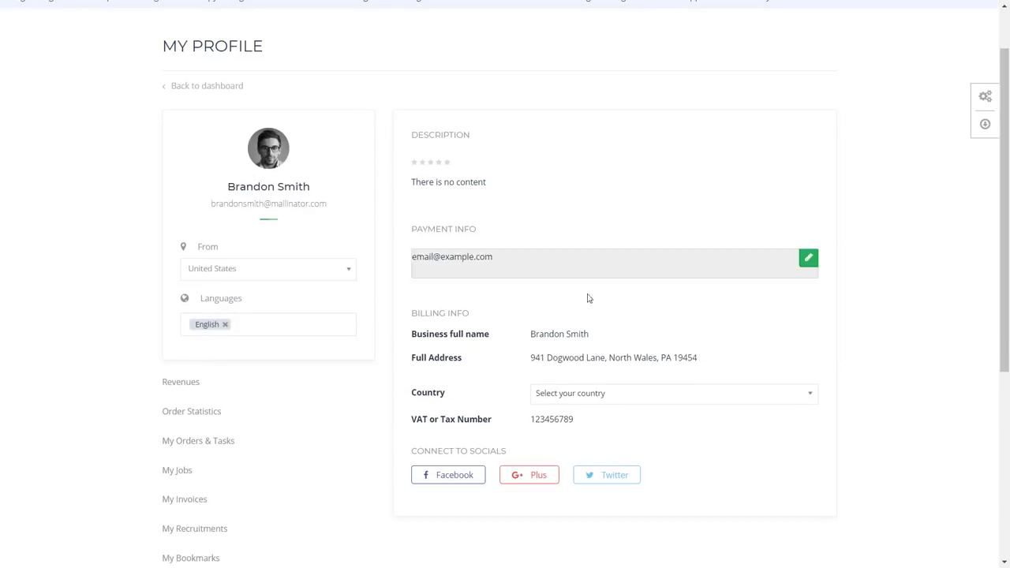
scroll(240, 345, "down", 2)
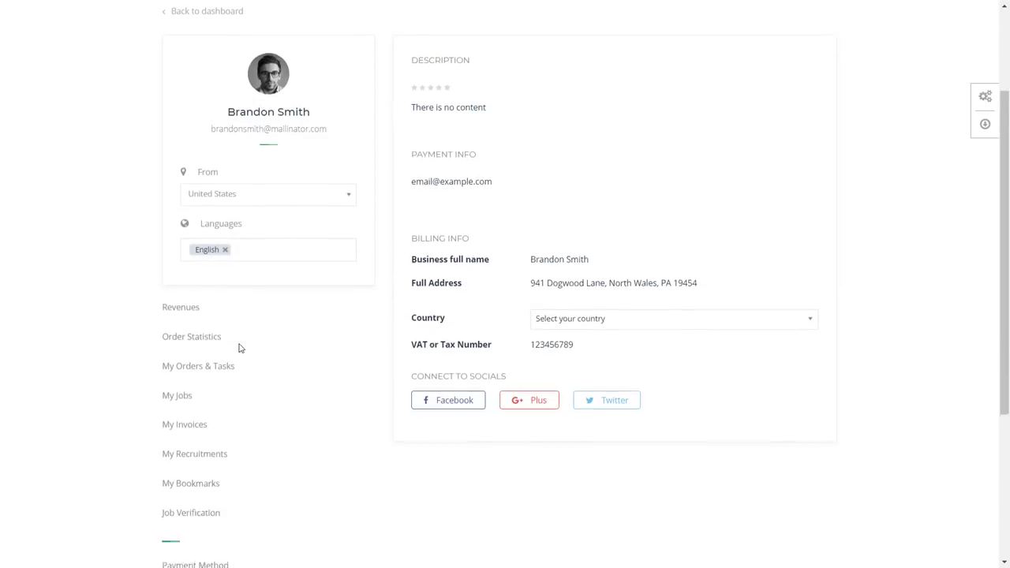
scroll(482, 232, "up", 3)
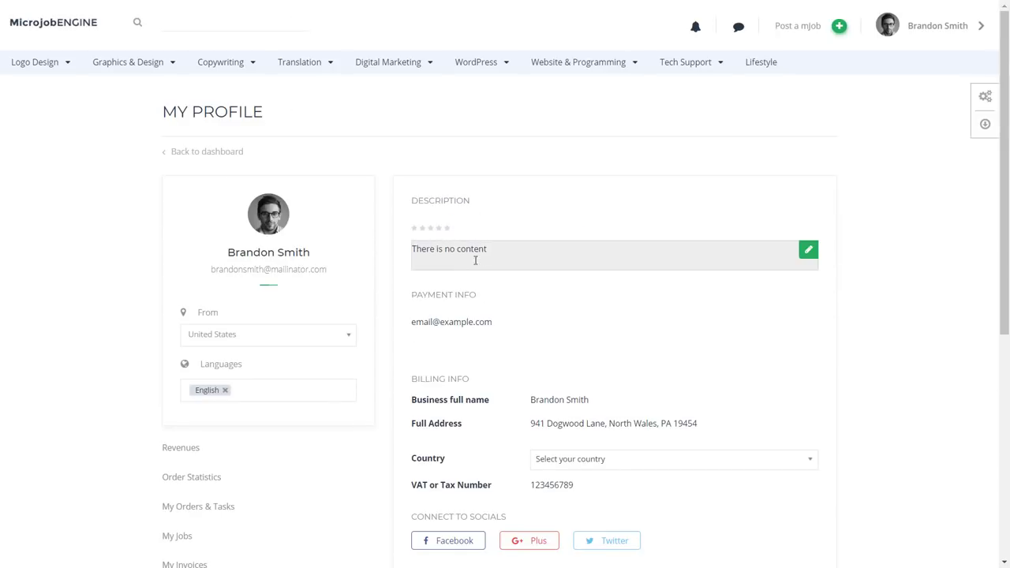
scroll(884, 307, "down", 2)
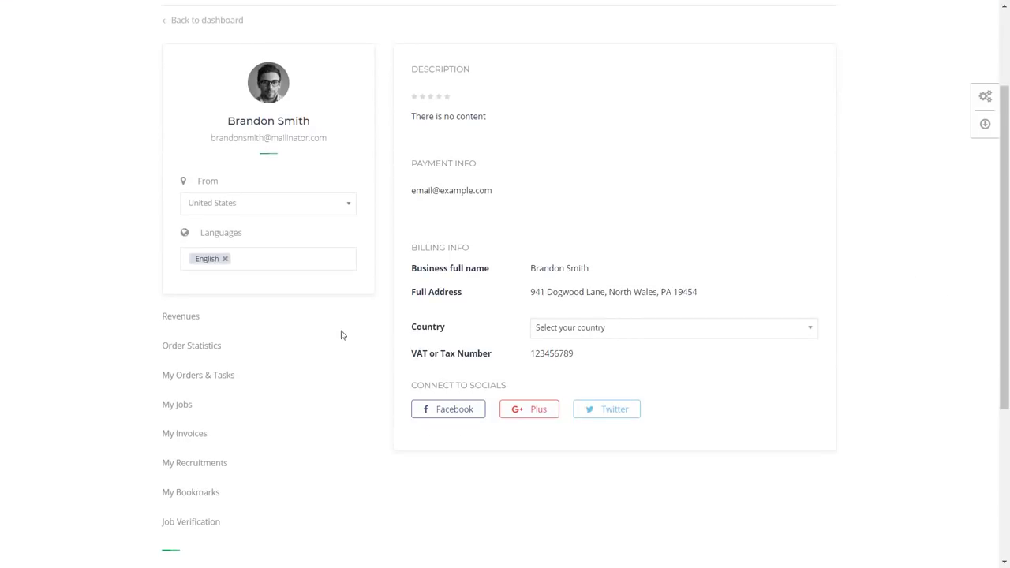
left_click(193, 322)
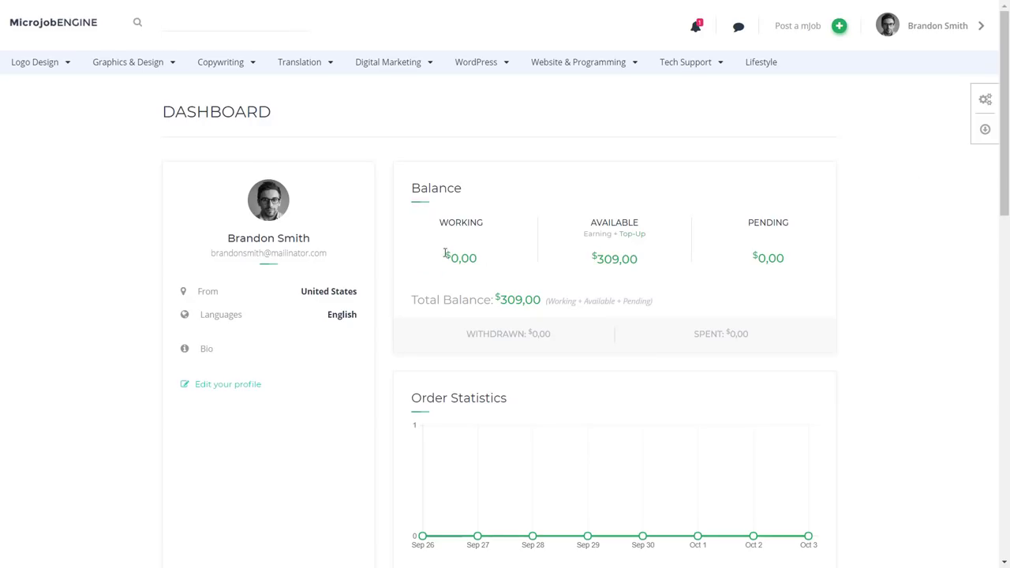
Highlight the Working, Available ($309,00) and Pending balance amounts on the Dashboard
left_click_drag(444, 255, 488, 259)
left_click(494, 262)
left_click_drag(656, 263, 558, 260)
left_click(453, 241)
left_click(756, 258)
left_click_drag(788, 254, 740, 263)
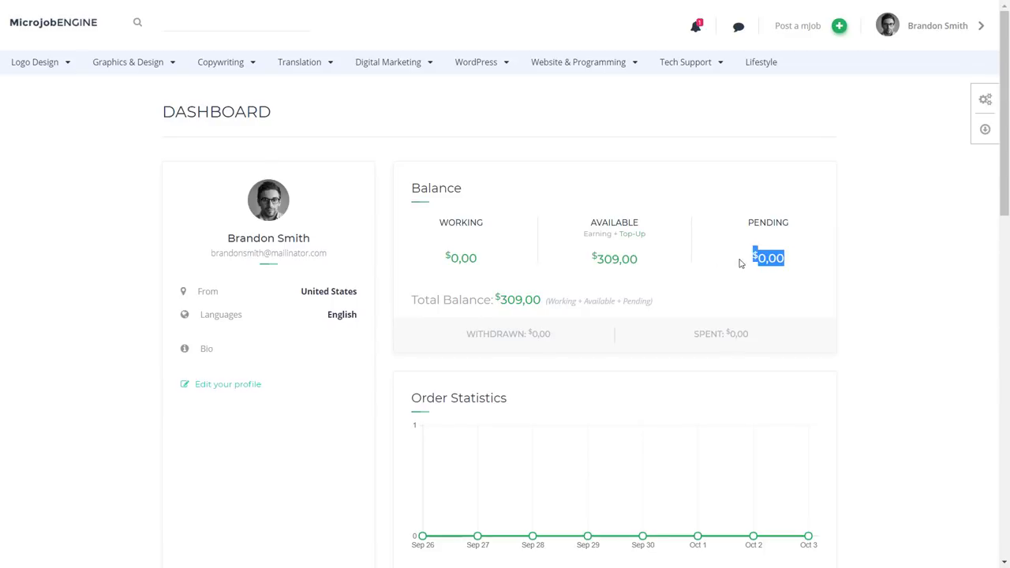
left_click(781, 261)
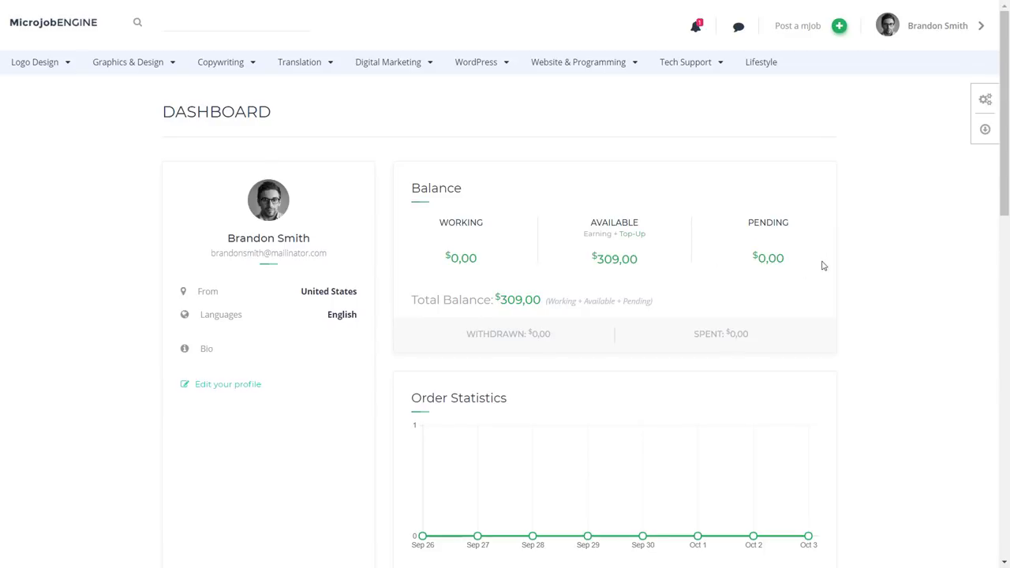
left_click_drag(478, 261, 434, 260)
left_click(446, 258)
Highlight the Working and $309,00 Available balances again, then the Total Balance figure
left_click_drag(446, 258, 478, 254)
left_click(478, 255)
left_click_drag(485, 266, 441, 266)
left_click(464, 254)
left_click_drag(643, 263, 591, 260)
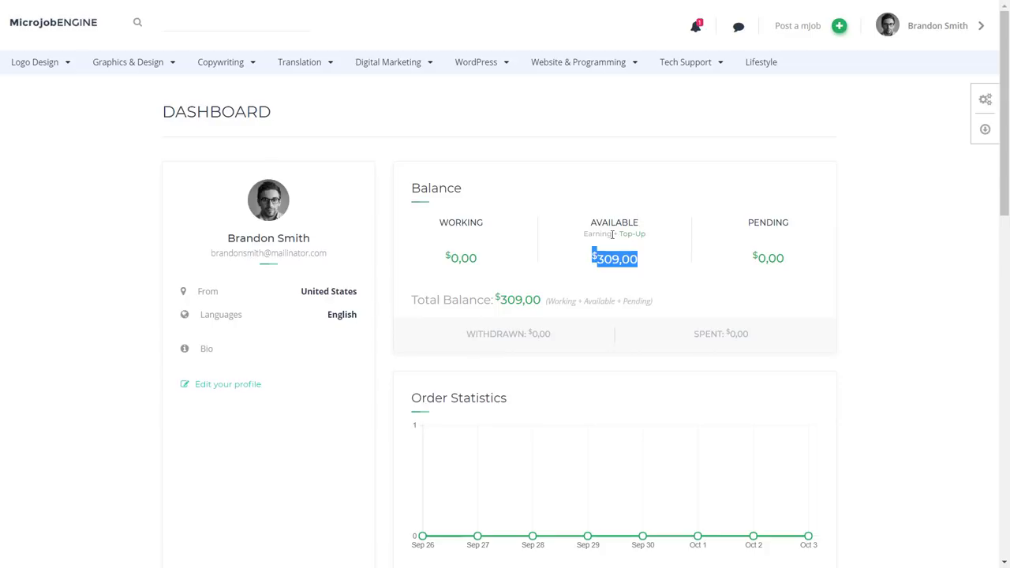
left_click(654, 257)
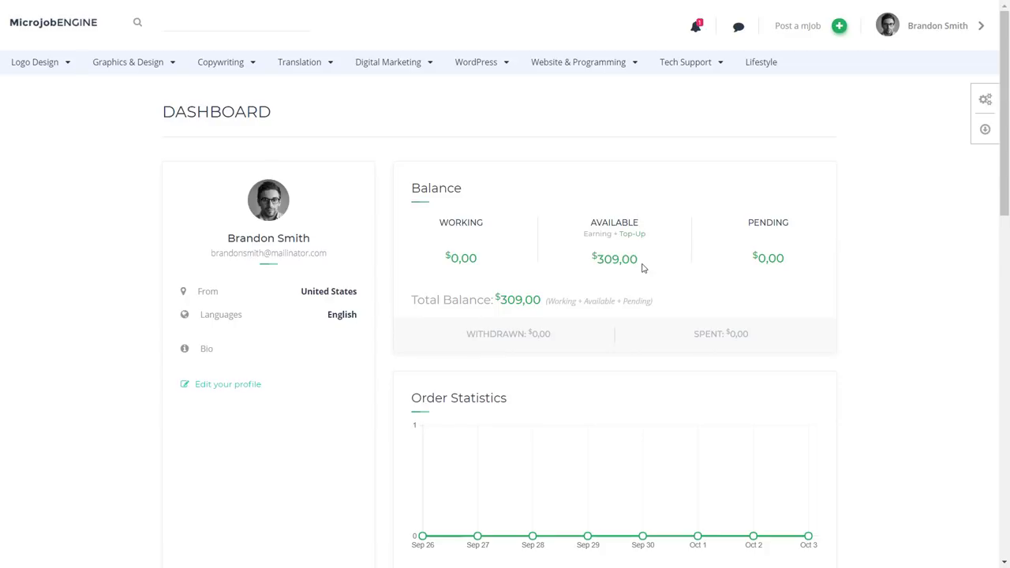
left_click_drag(643, 269, 589, 261)
left_click(641, 260)
left_click_drag(503, 297, 525, 297)
Check the My Tasks and My Orders tabs, then go to My profile from the user dropdown
scroll(635, 339, "down", 3)
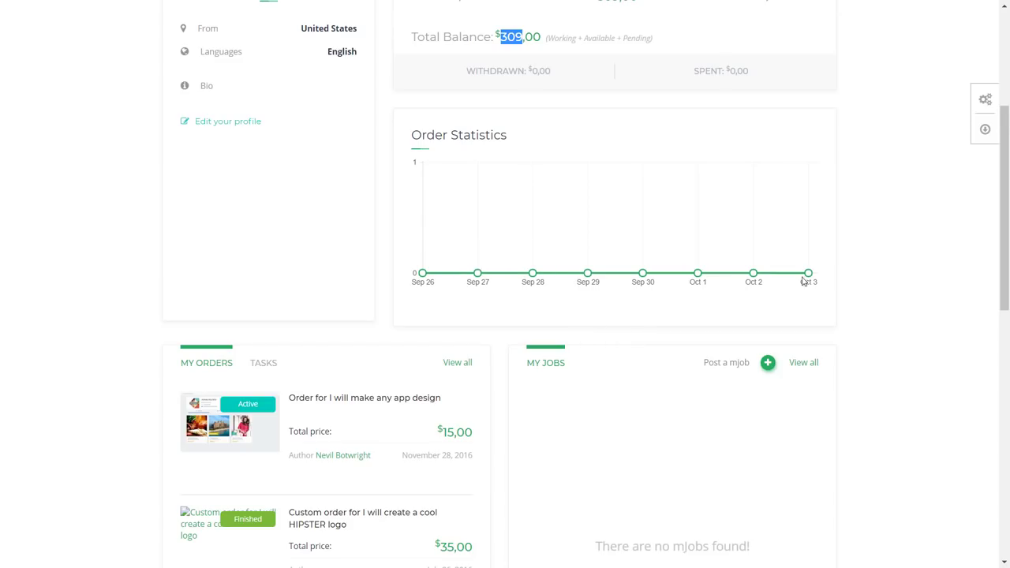
scroll(893, 314, "down", 3)
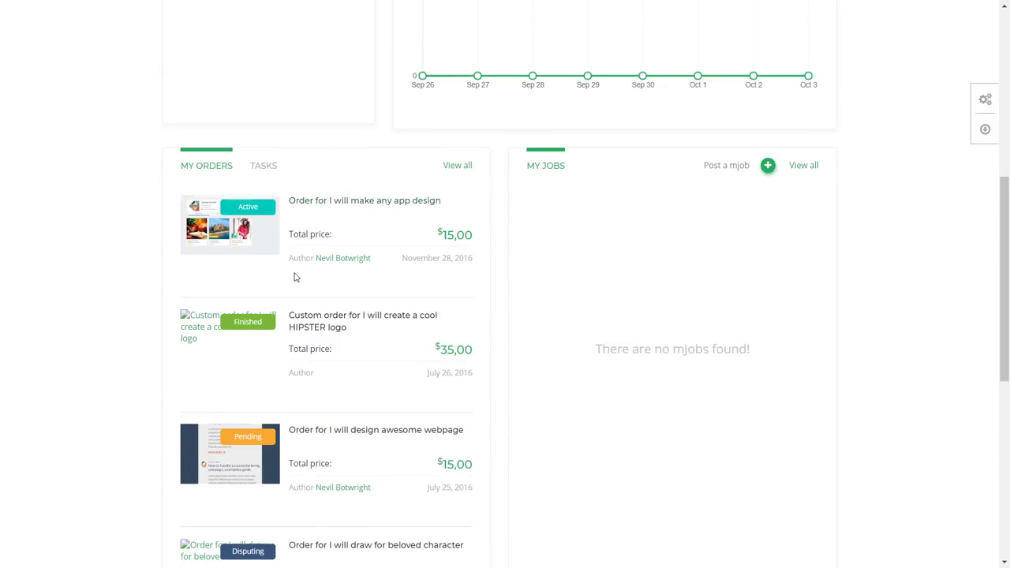
scroll(296, 284, "down", 5)
scroll(321, 371, "up", 5)
left_click(264, 165)
left_click(208, 166)
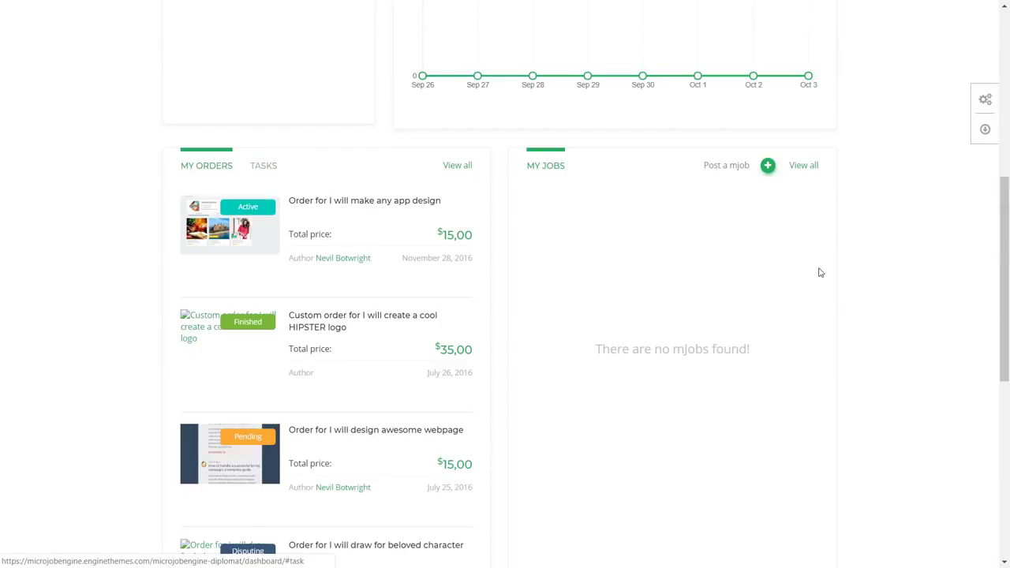
scroll(844, 327, "up", 2)
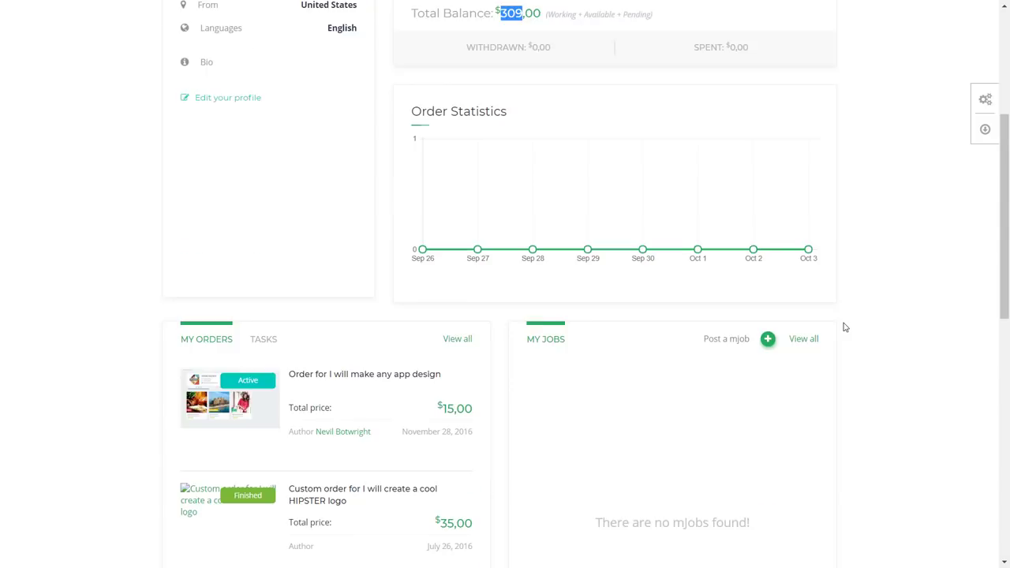
scroll(845, 327, "up", 4)
left_click(945, 27)
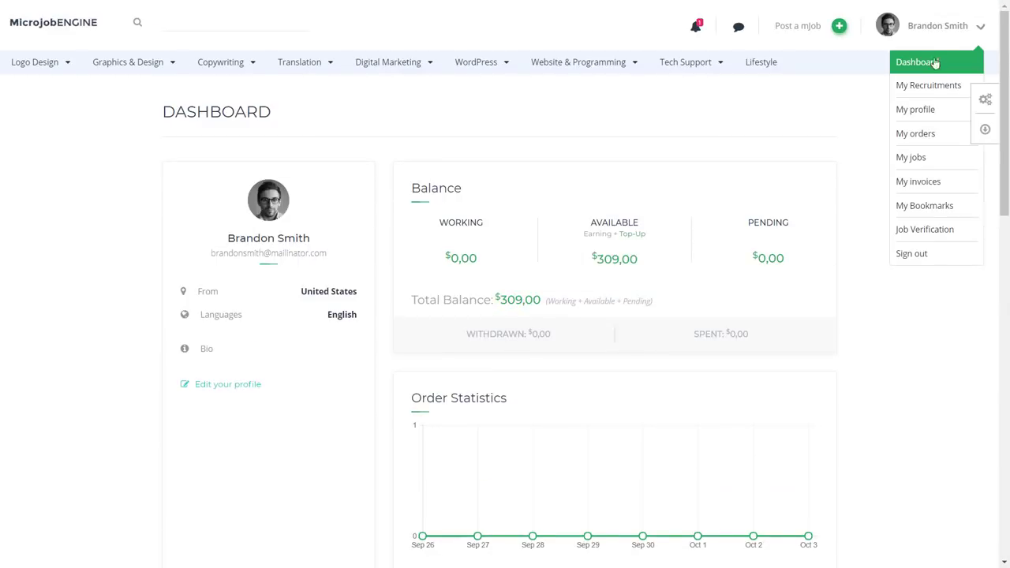
left_click(927, 121)
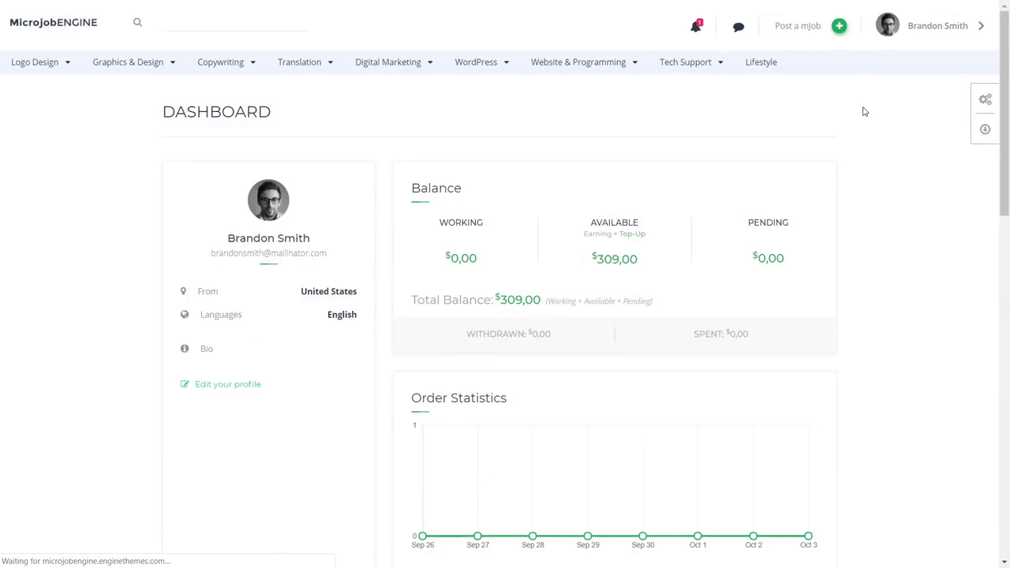
Open My Orders & Tasks and highlight a Finished order status and the HIPSTER logo order's details
scroll(476, 269, "down", 3)
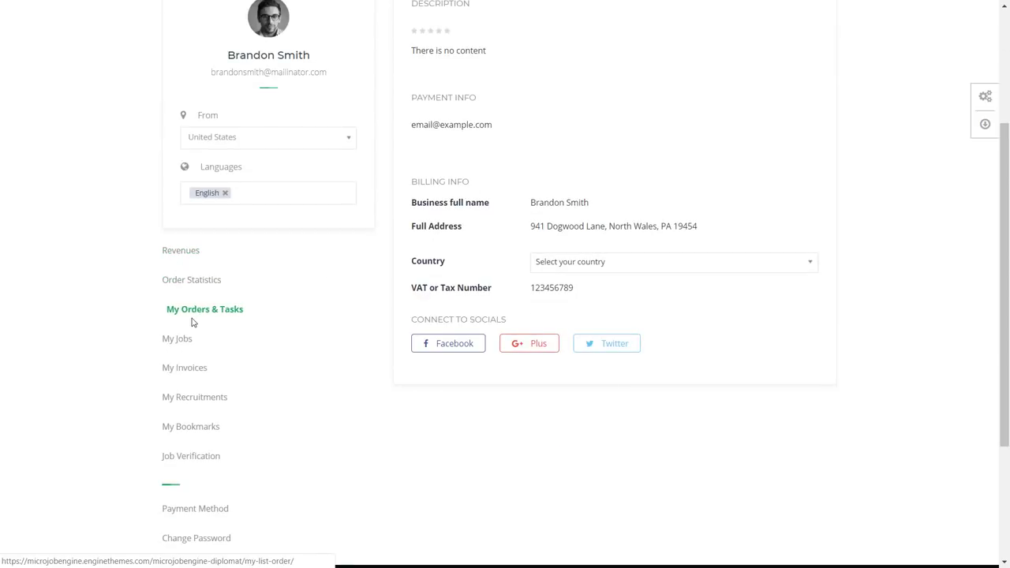
left_click(194, 312)
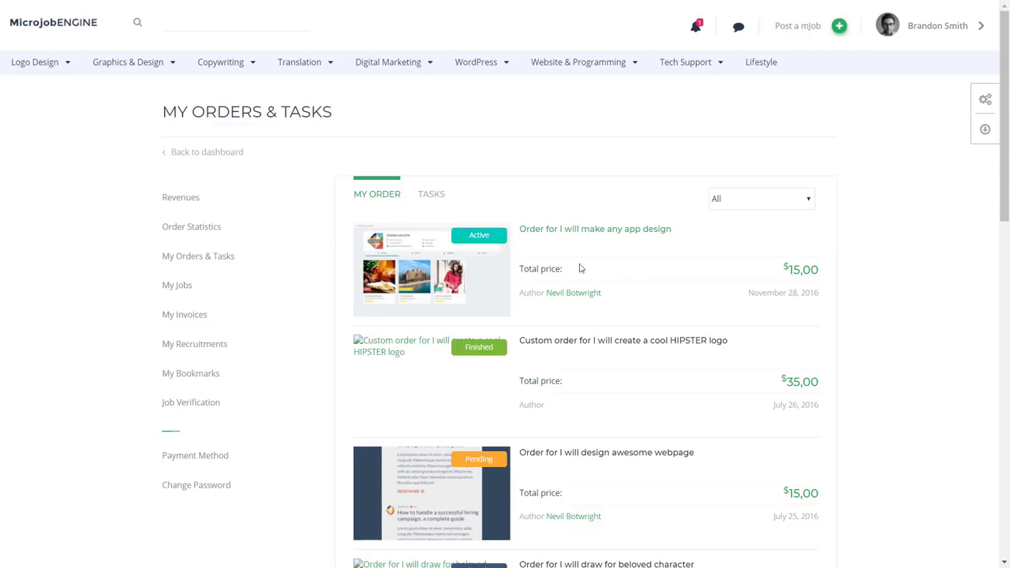
double_click(464, 354)
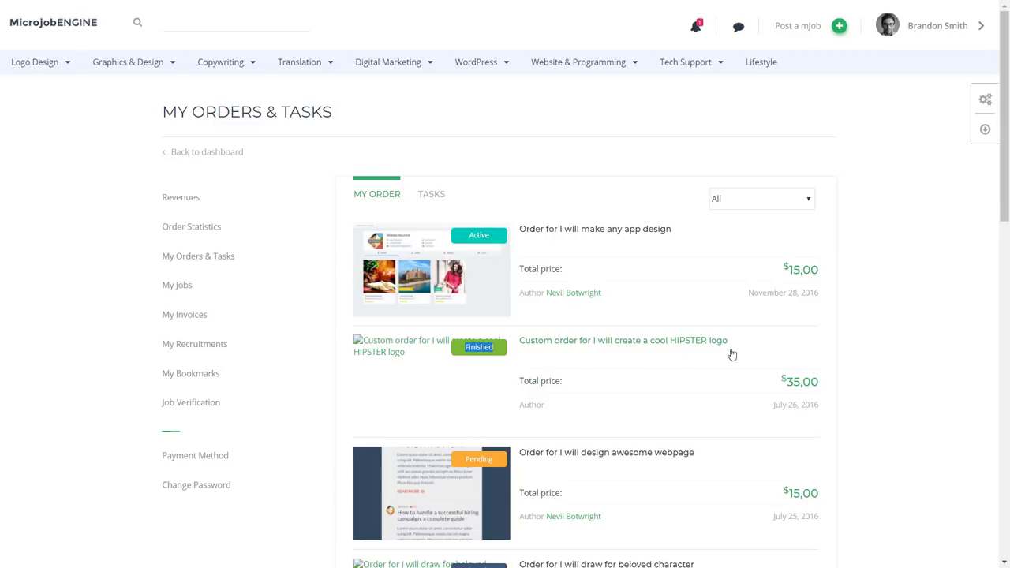
left_click_drag(832, 390, 790, 379)
left_click(906, 373)
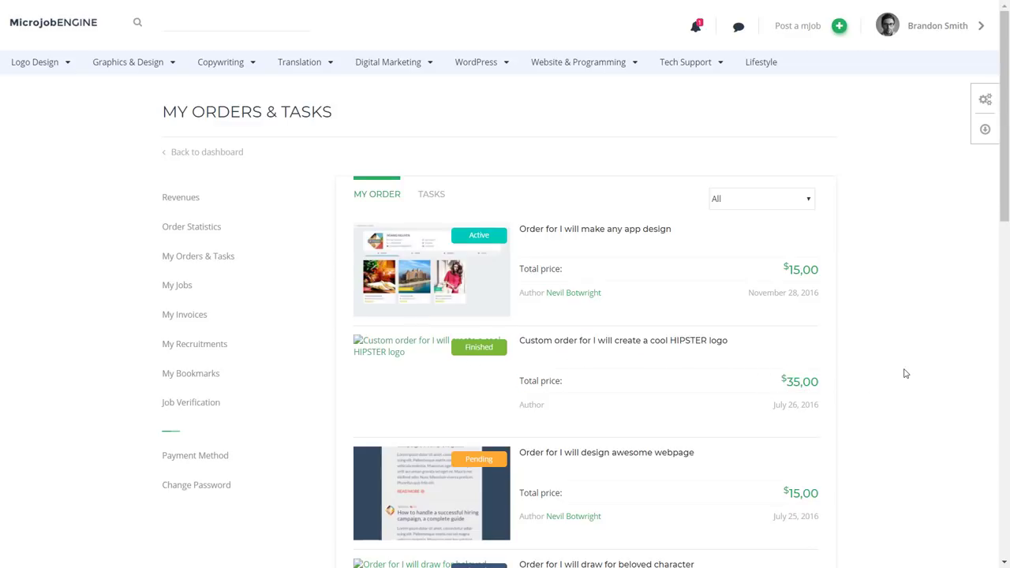
scroll(806, 379, "down", 5)
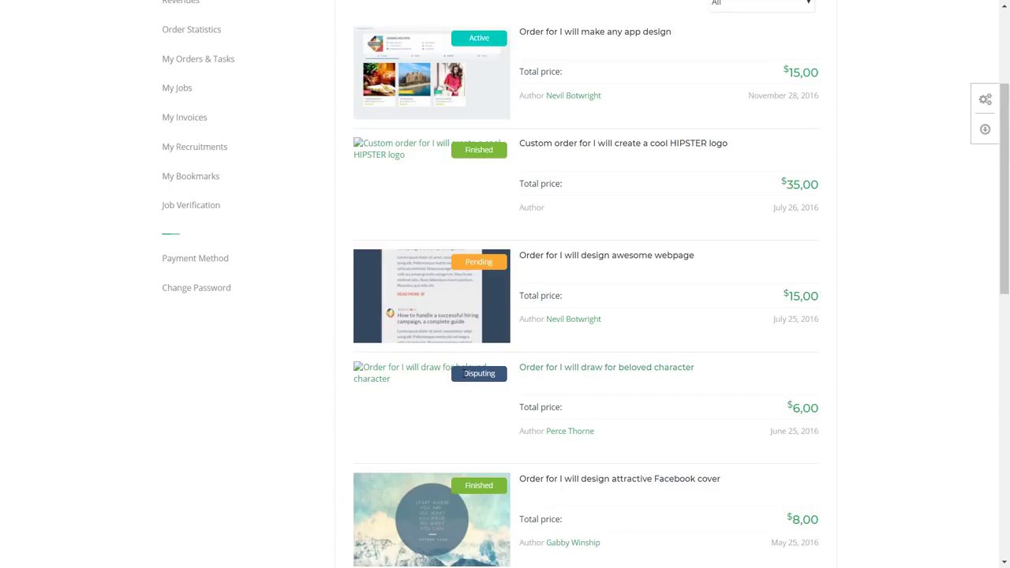
Scroll through the remaining orders and go to the Post a mJob page
scroll(1008, 405, "down", 1)
scroll(1008, 406, "down", 10)
scroll(190, 409, "up", 15)
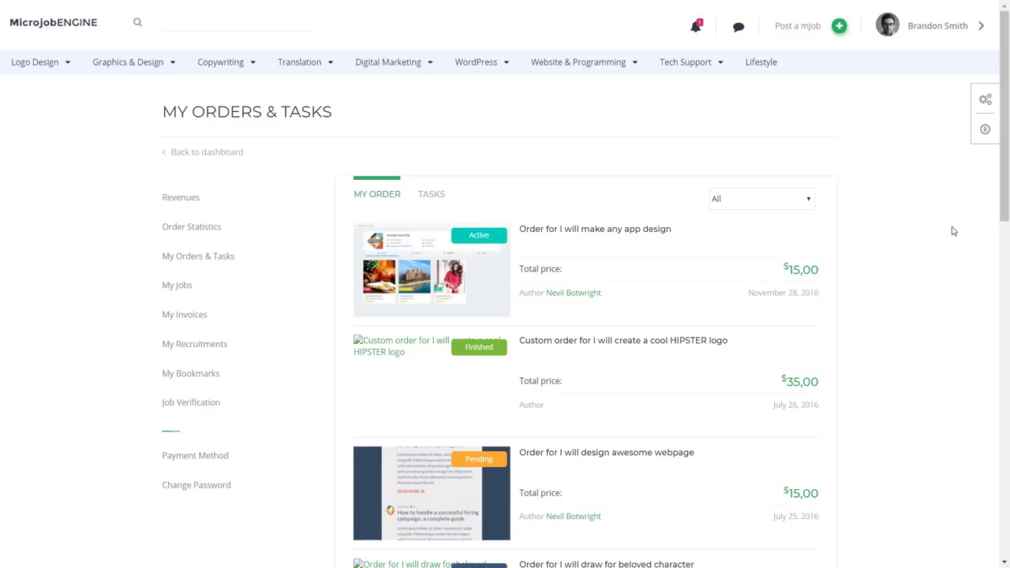
left_click(821, 30)
Choose the STANDARD $5,00 plan under Post a mJob and scroll through the job details form
left_click(816, 34)
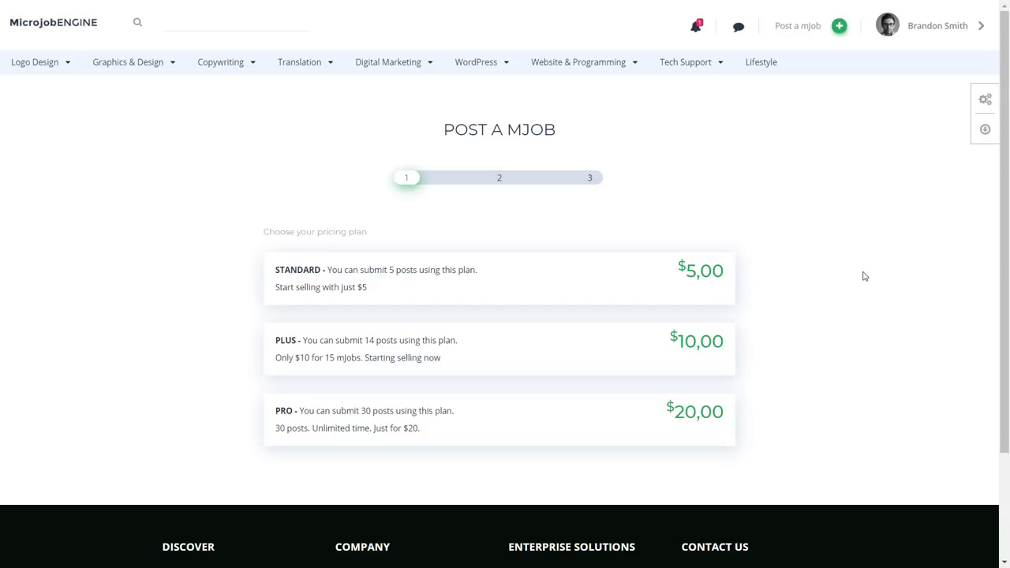
left_click(614, 287)
scroll(431, 307, "down", 15)
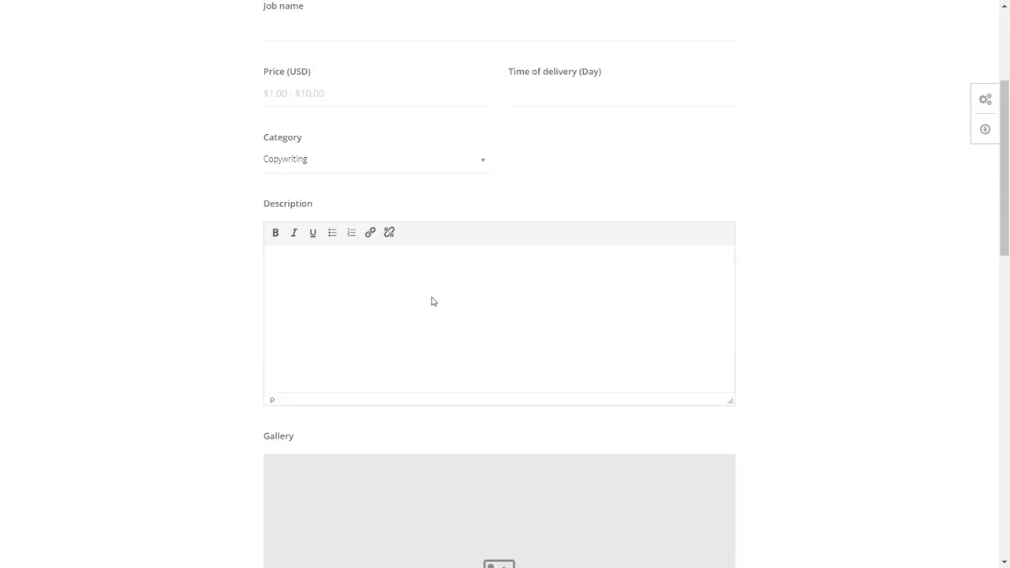
scroll(425, 355, "up", 15)
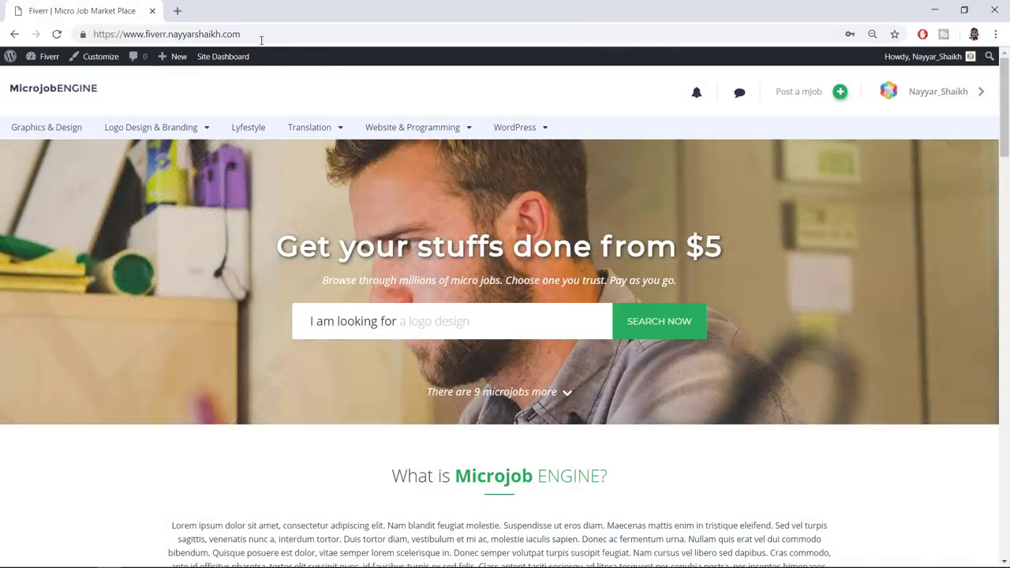
left_click(259, 35)
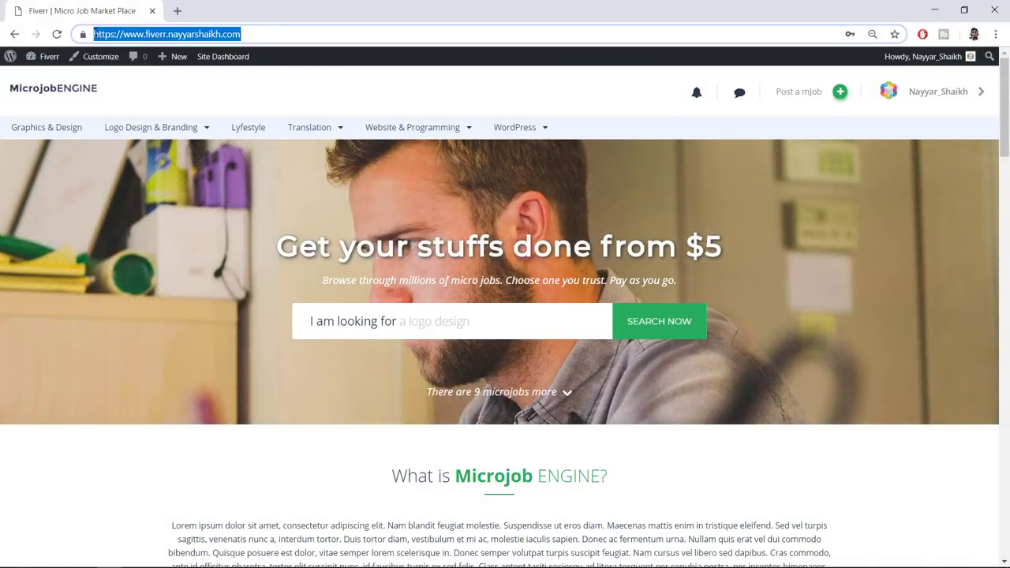
left_click(250, 96)
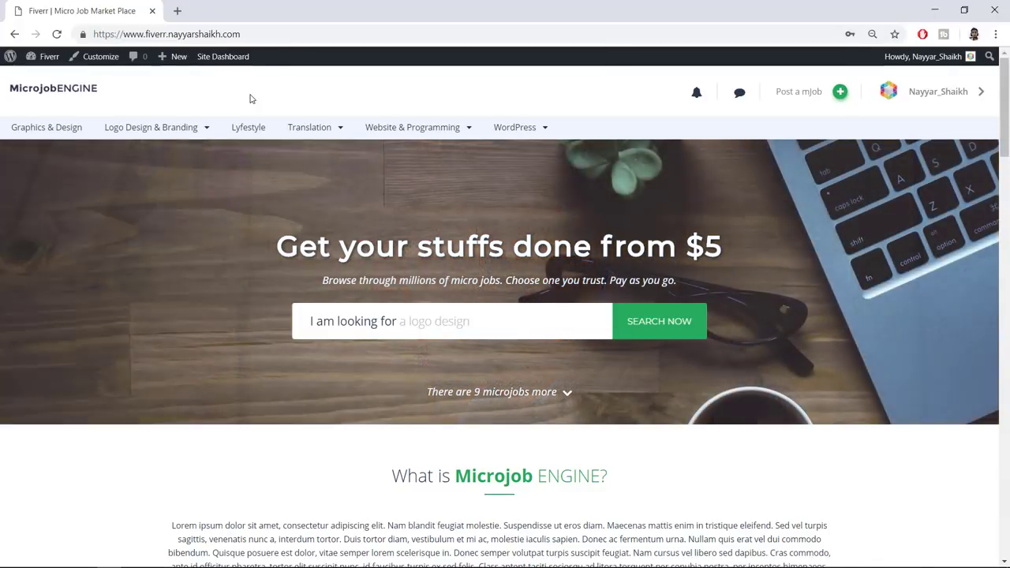
mouse_move(1007, 120)
left_mouse_down()
mouse_move(1008, 546)
mouse_move(1008, 138)
left_mouse_up()
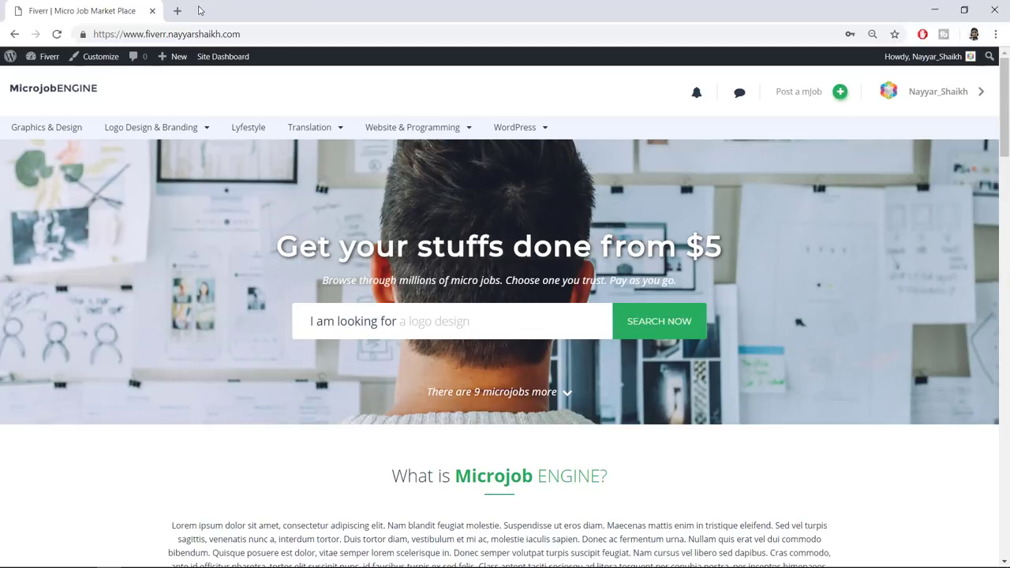
Load bloggdude.com/tmd in a new browser tab
left_click(177, 10)
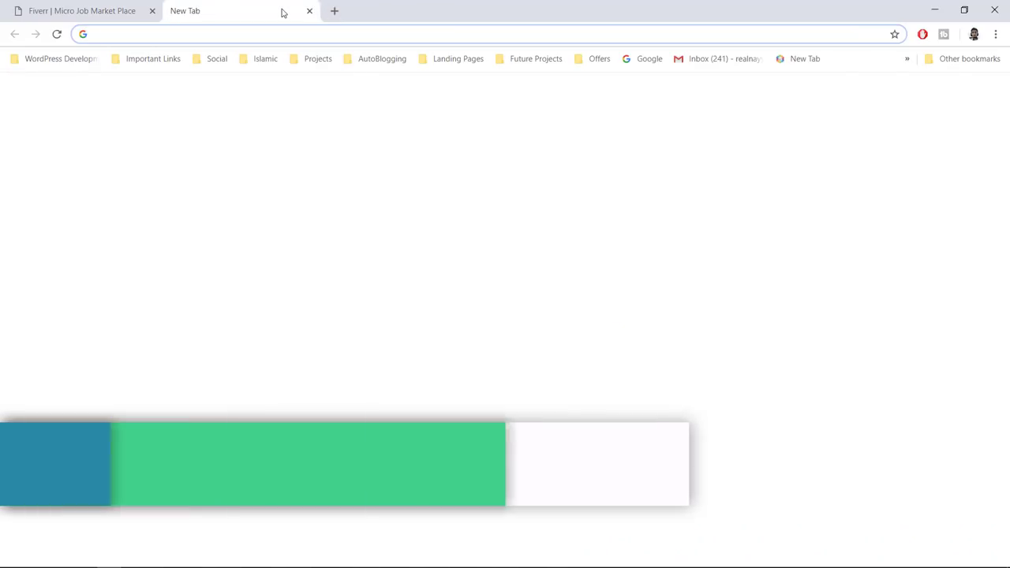
type("bloggdude.com/tmd")
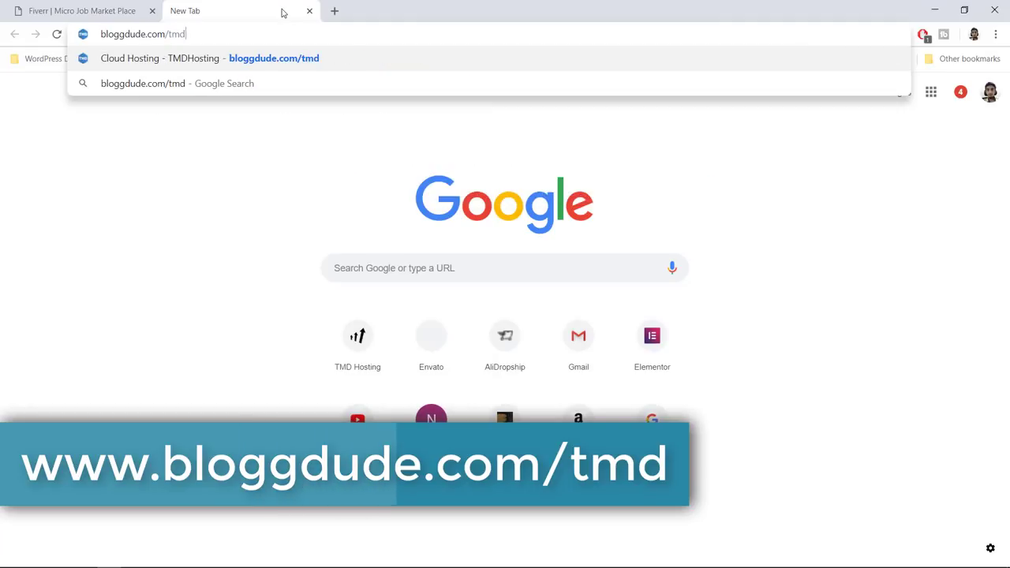
key("Return")
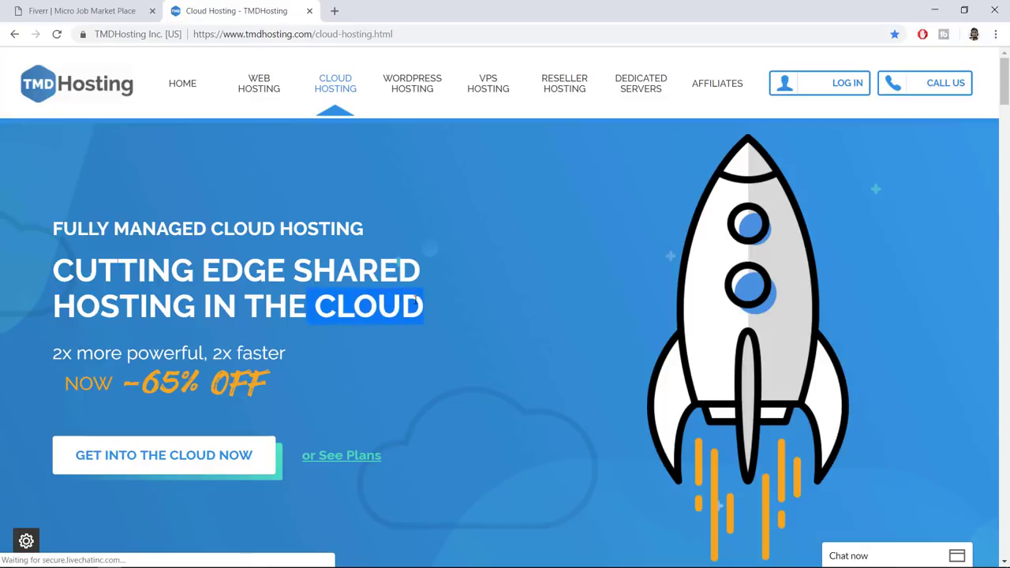
Highlight the Cloud Hosting headline, the words SHARED HOSTING and the word CLOUD
triple_click(308, 265)
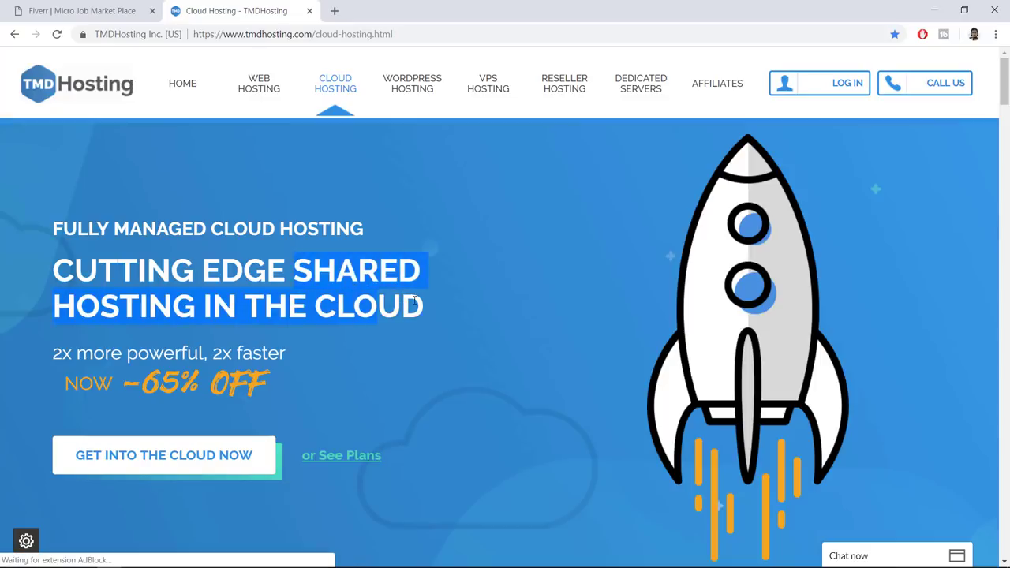
left_click(441, 314)
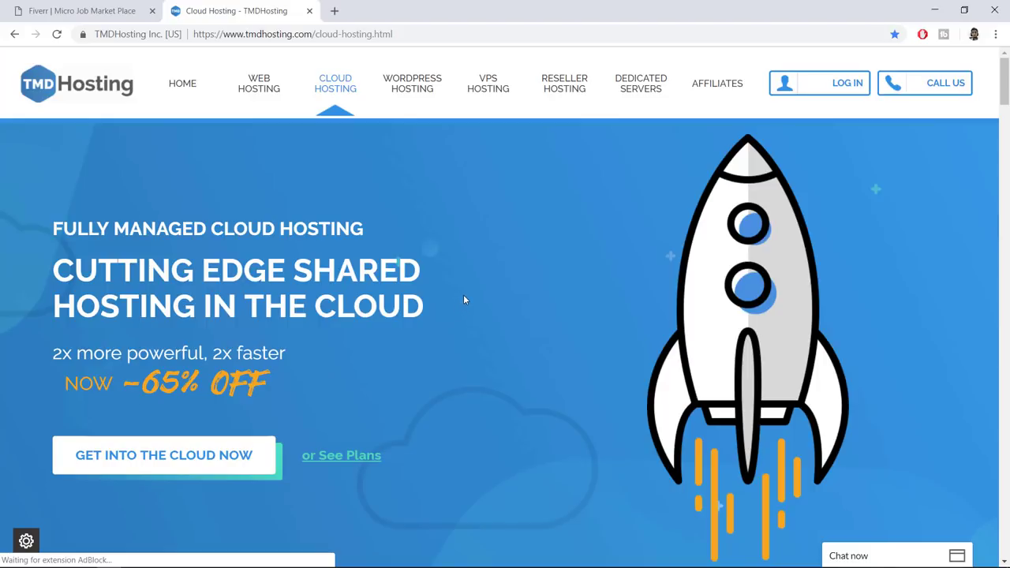
left_click_drag(295, 268, 213, 306)
left_click(213, 304)
left_click_drag(430, 310, 323, 307)
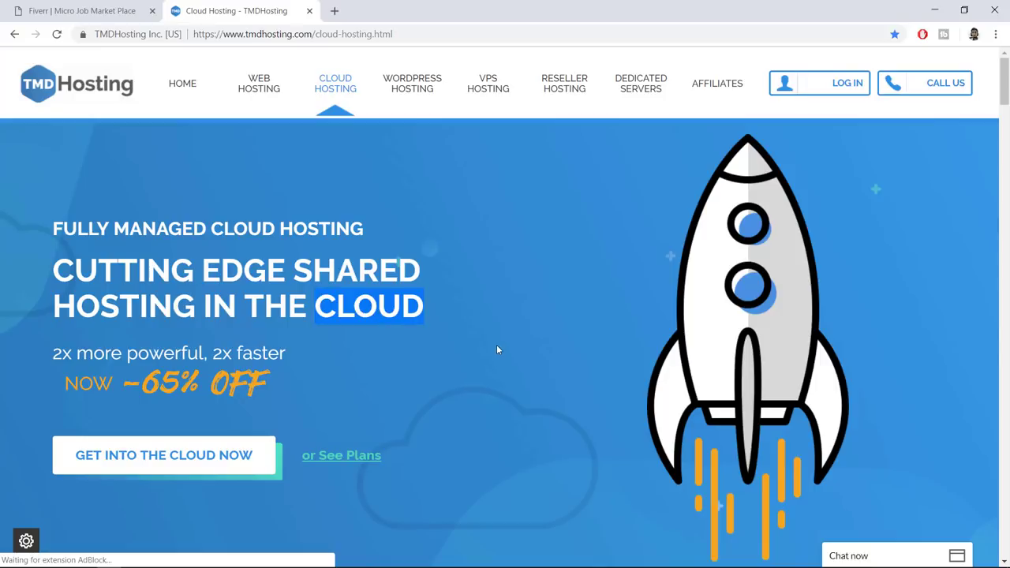
Scroll down to the Starter $5.95, Business $6.95 and Enterprise $10.95 Cloud plan cards
scroll(497, 353, "down", 8)
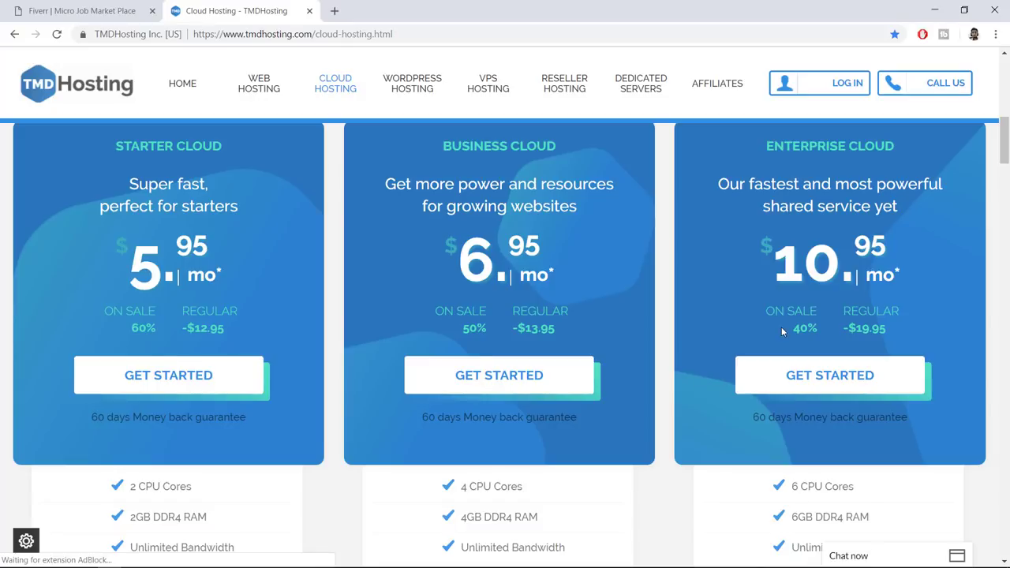
scroll(782, 333, "up", 1)
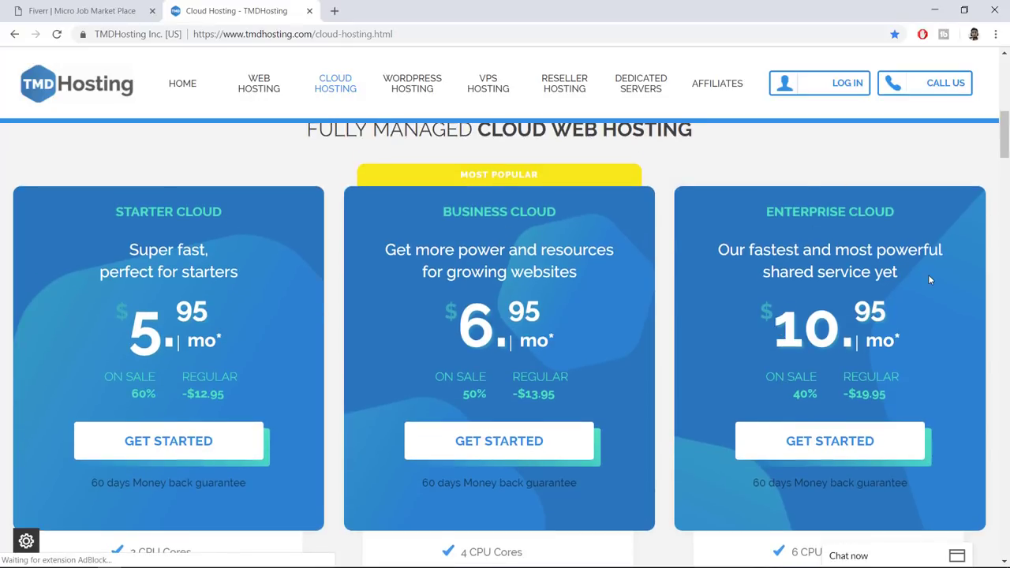
scroll(930, 278, "down", 2)
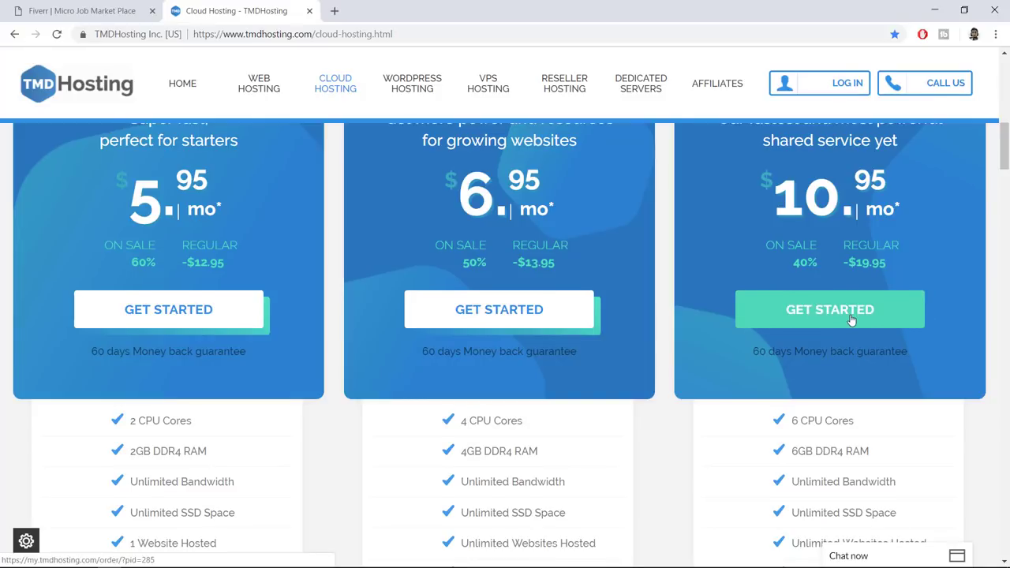
scroll(852, 319, "down", 3)
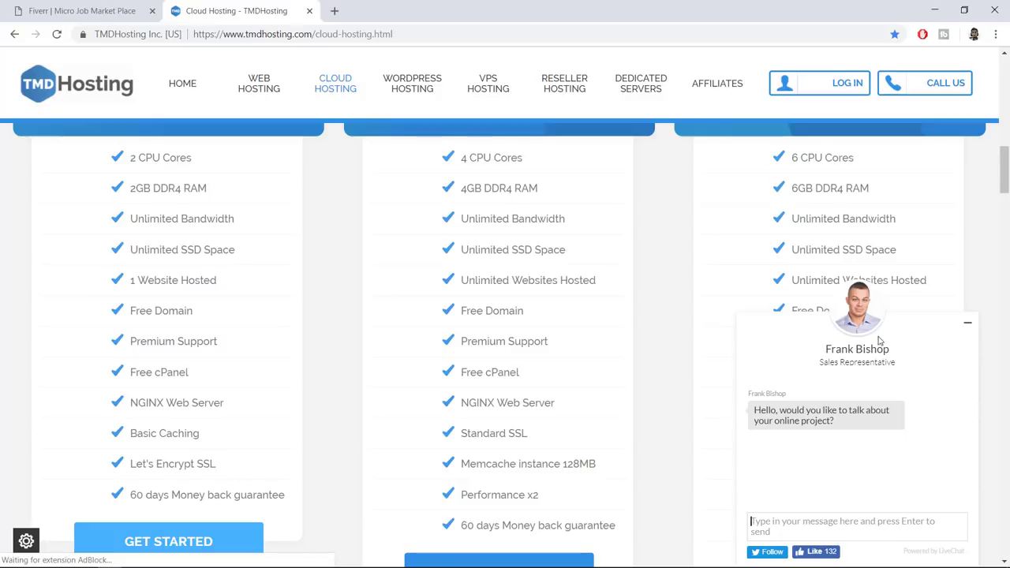
Minimize the LiveChat widget and highlight the third plan's 6 CPU cores, 6GB RAM, bandwidth and SSD space
left_click(970, 326)
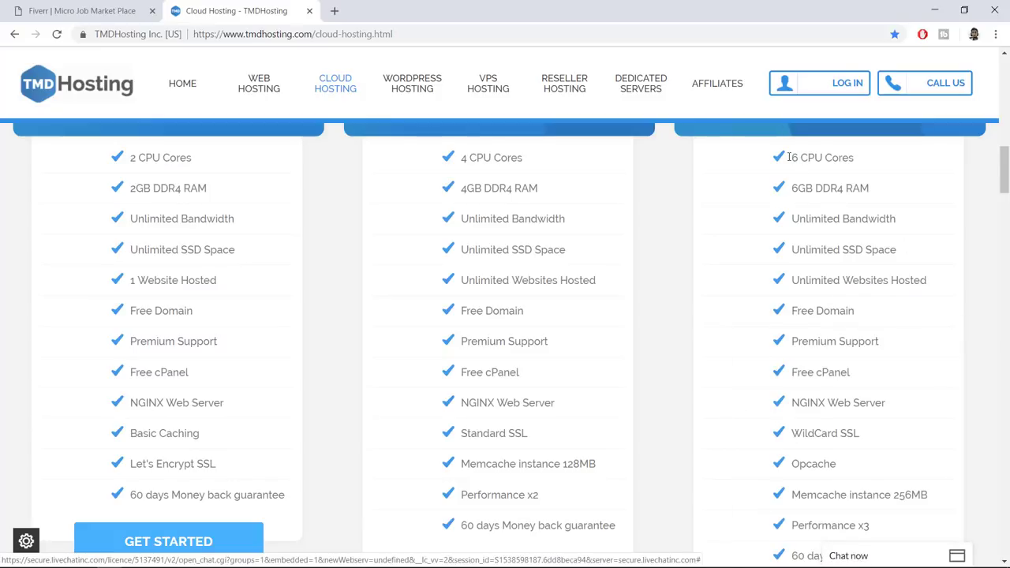
left_click_drag(790, 157, 901, 196)
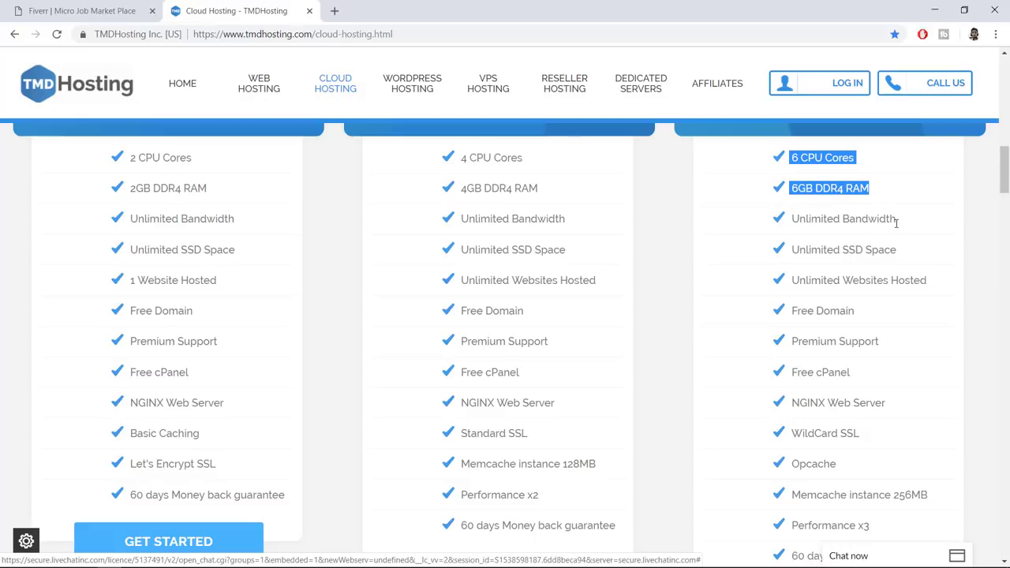
left_click_drag(905, 223, 792, 222)
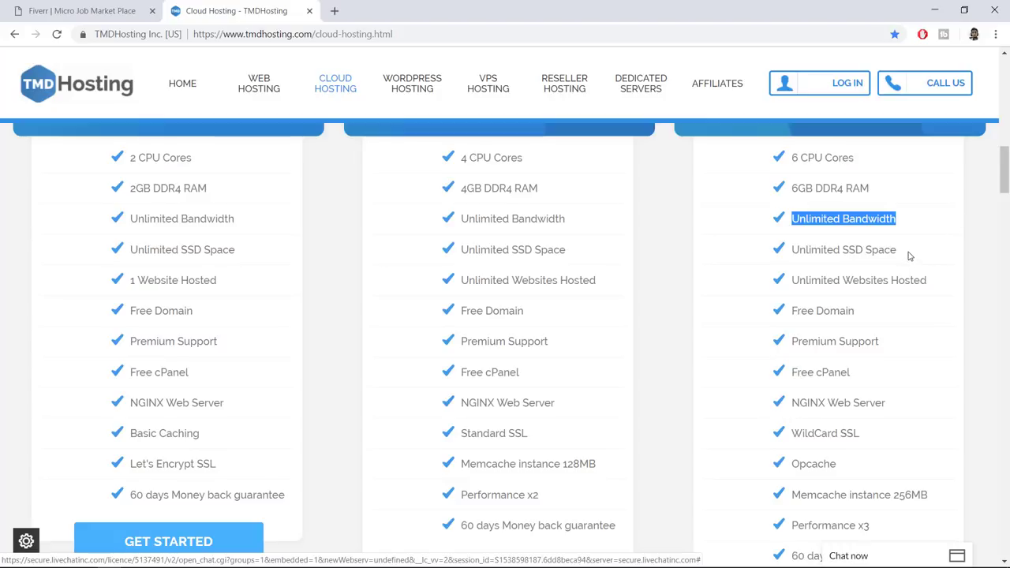
left_click_drag(901, 252, 843, 254)
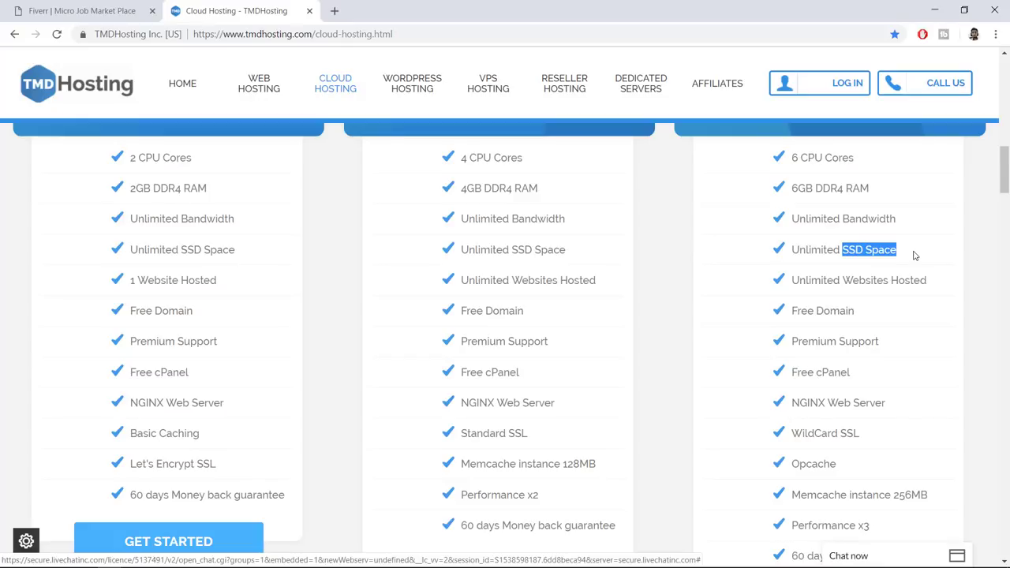
Search Google for 'ssd vs hdd web hosting' in a new tab
left_click(337, 10)
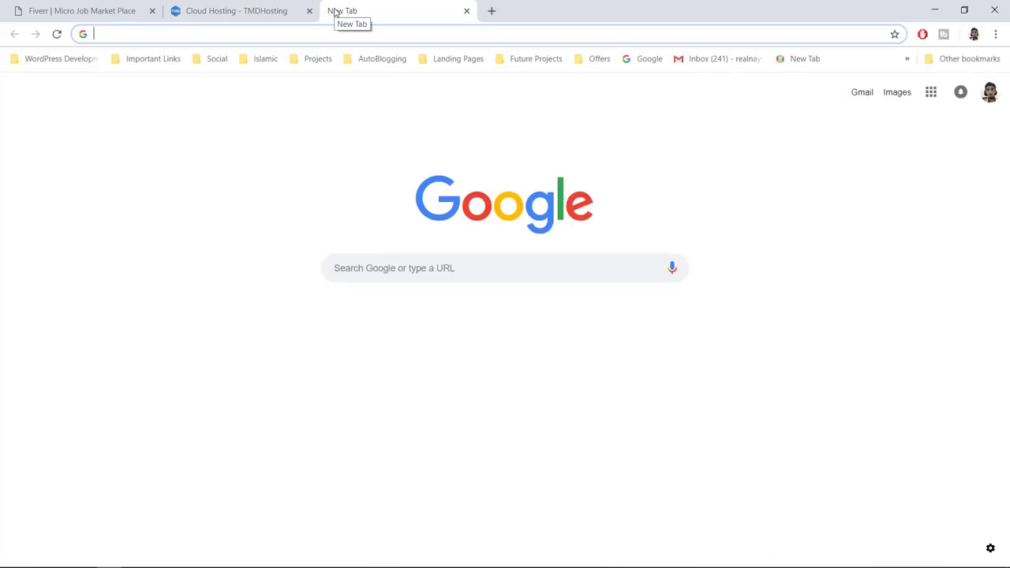
type("ssd")
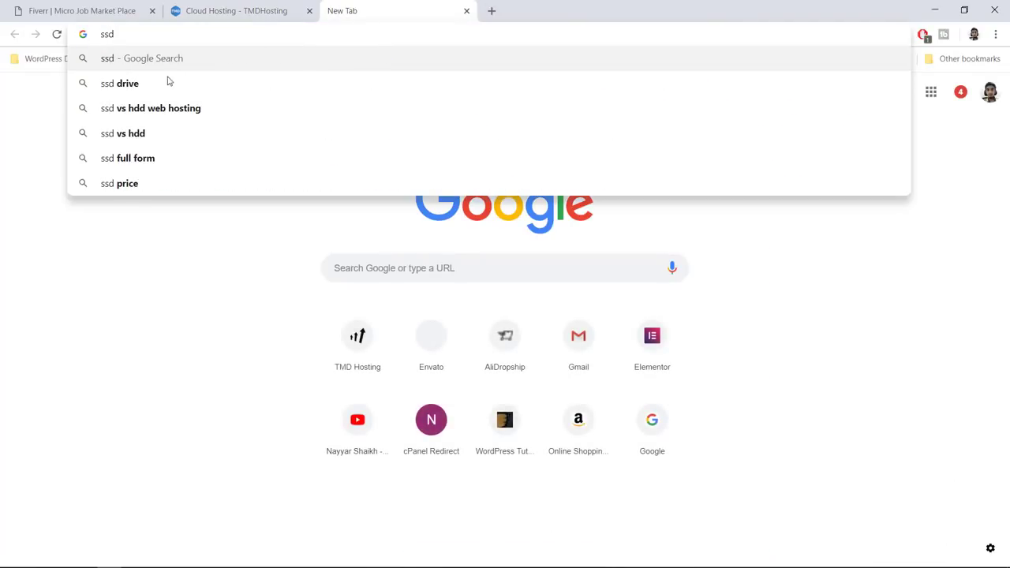
left_click(154, 116)
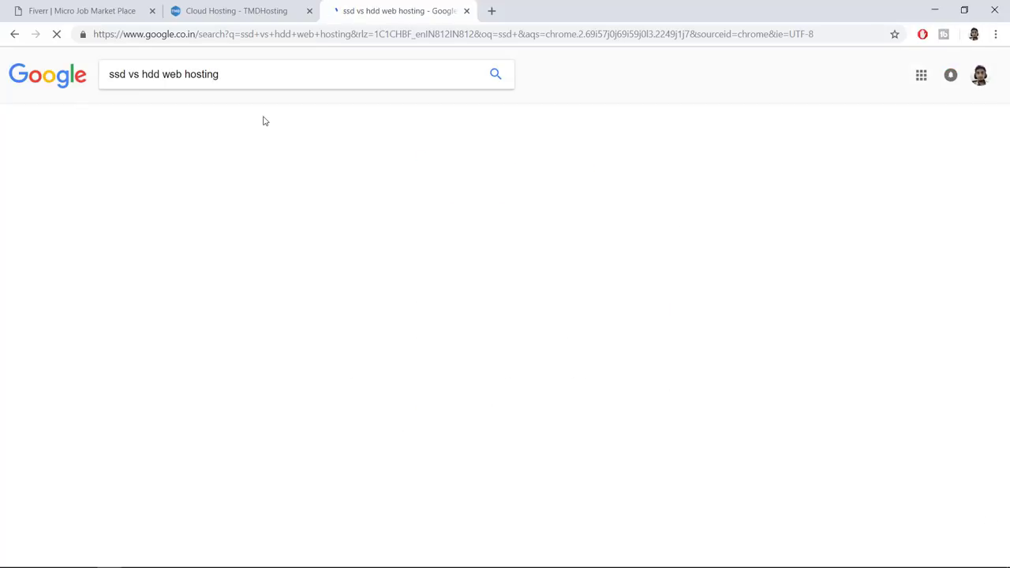
scroll(605, 343, "down", 12)
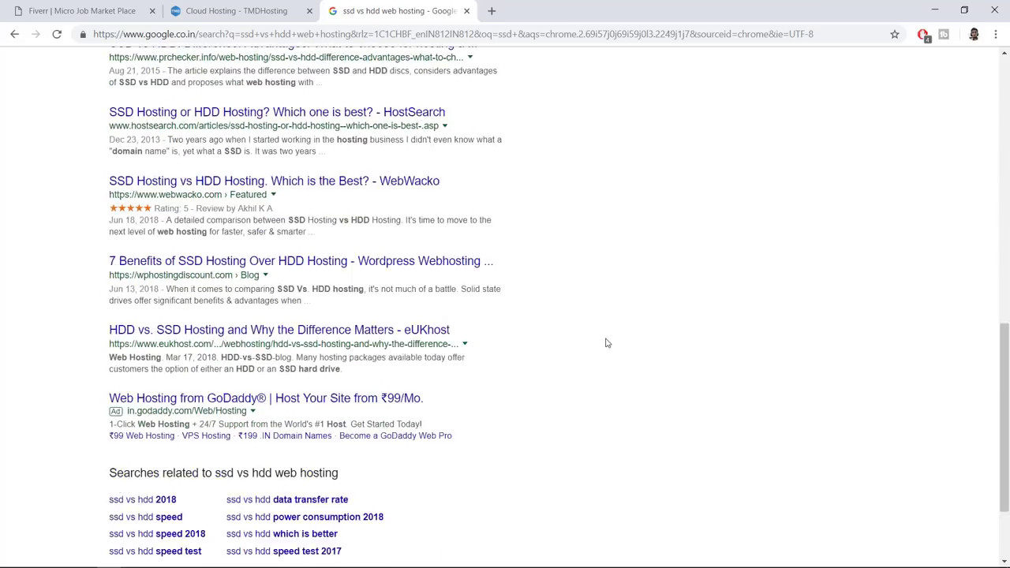
scroll(607, 343, "up", 9)
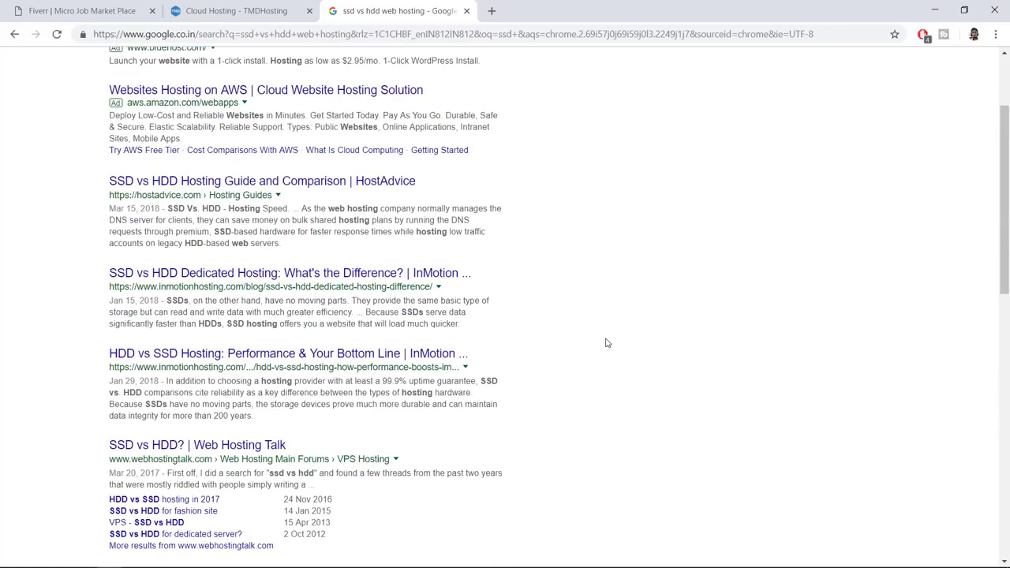
scroll(607, 343, "up", 2)
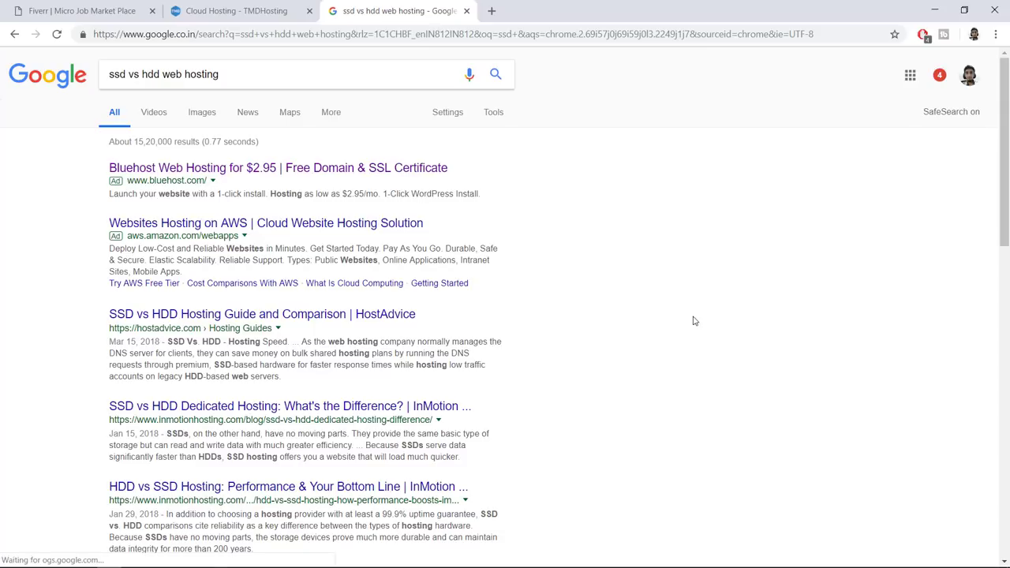
Preview the first SSD vs HDD chart in image results, then close the Google tab
left_click(197, 114)
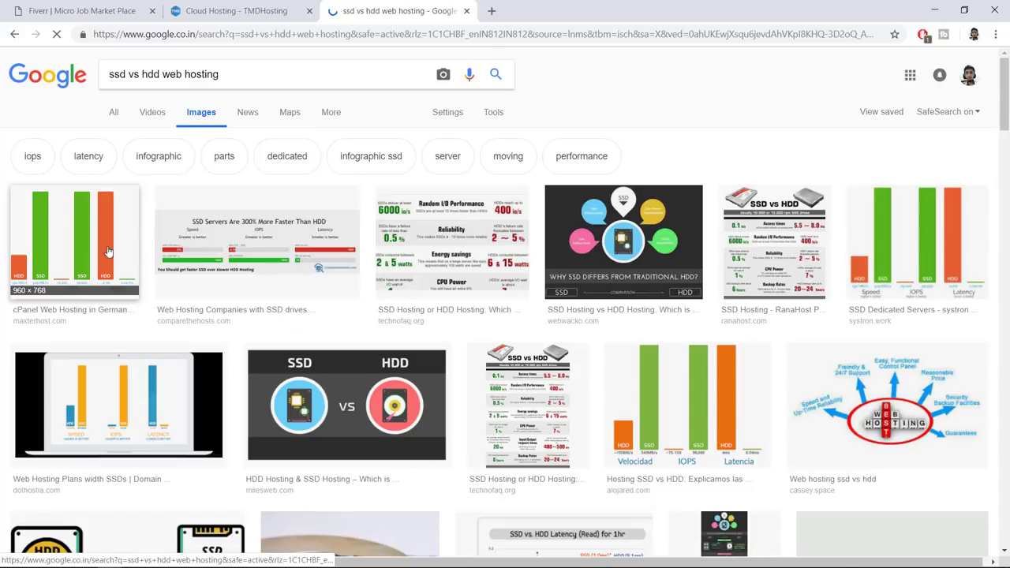
left_click(103, 257)
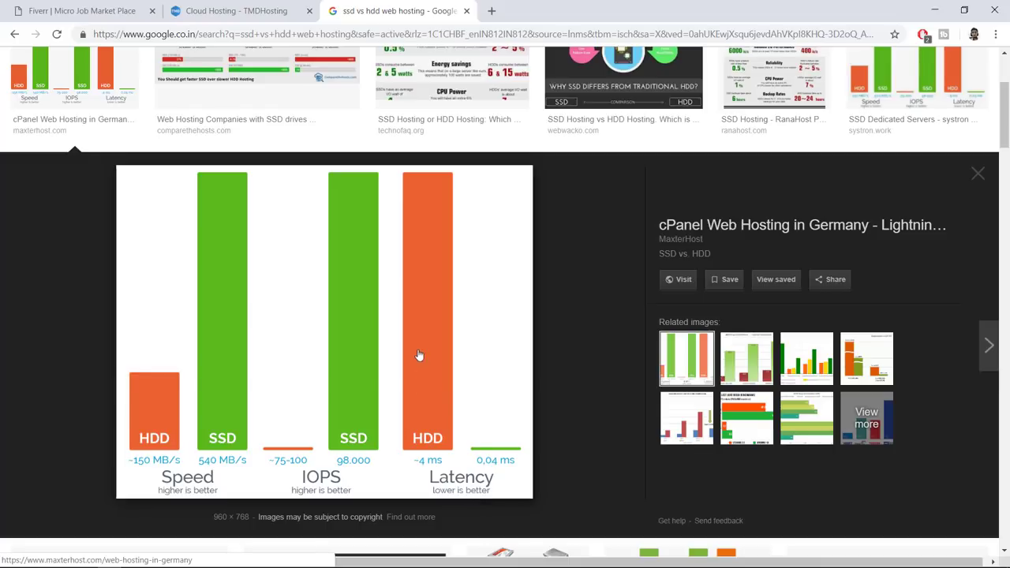
left_click(467, 11)
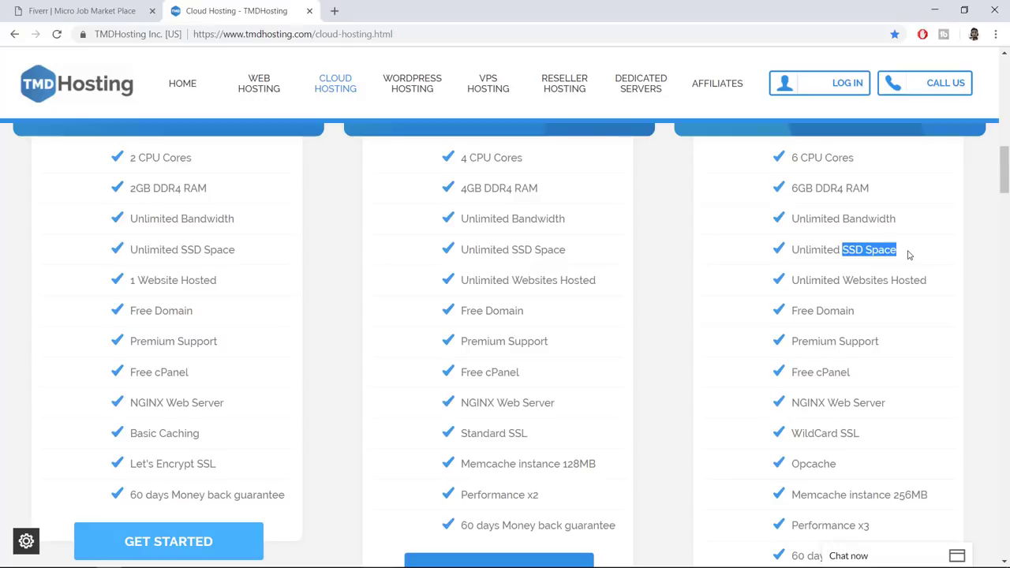
left_click(918, 247)
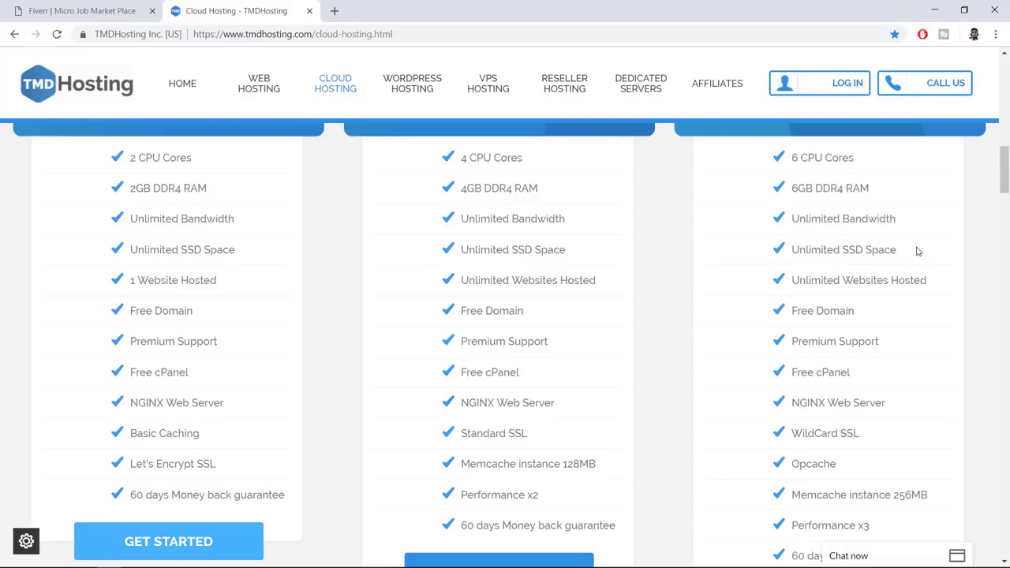
left_click_drag(898, 250, 795, 251)
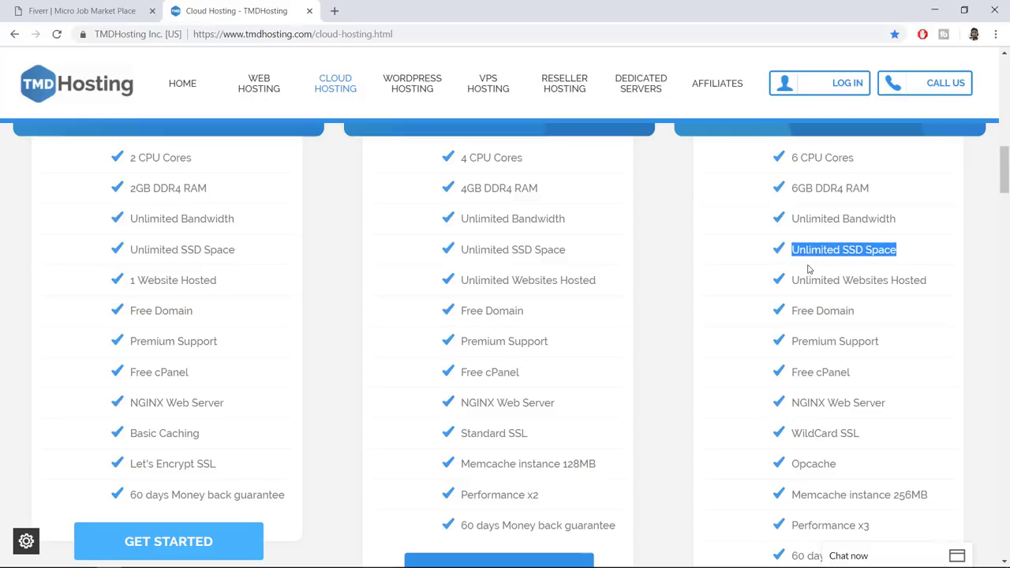
left_click(919, 257)
left_click_drag(899, 255, 796, 262)
left_click_drag(943, 285, 796, 290)
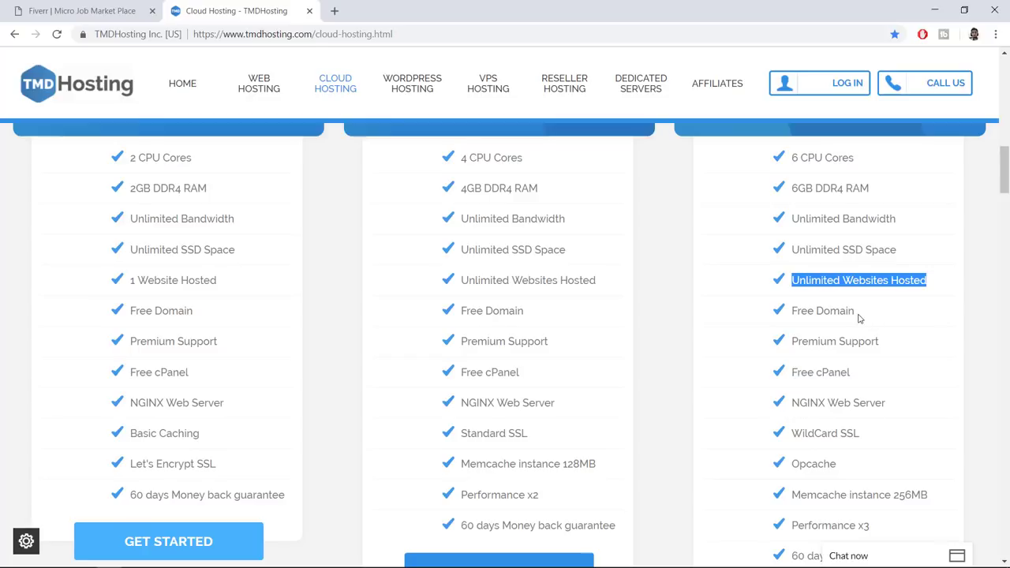
left_click_drag(864, 318, 794, 314)
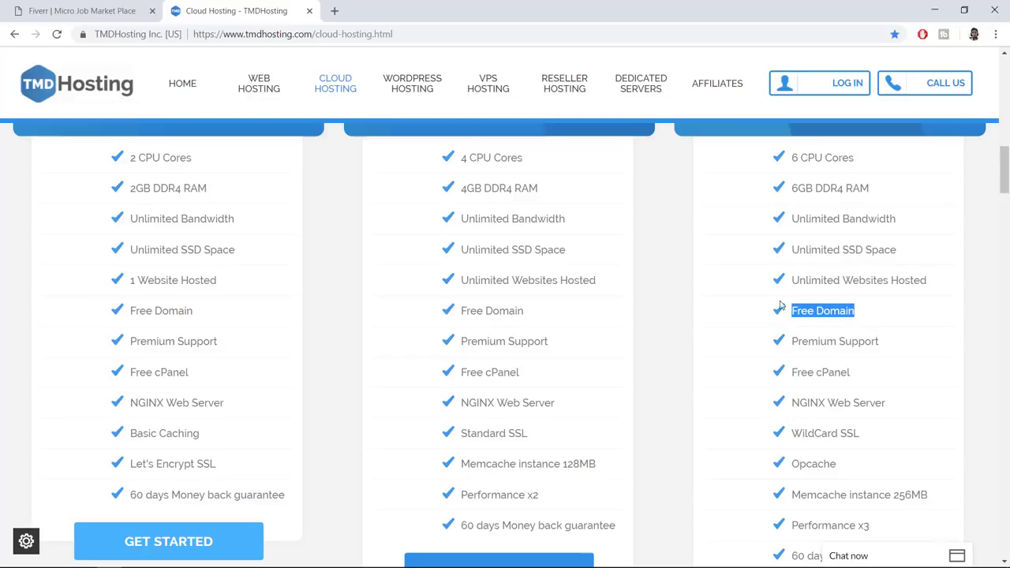
left_click(816, 342)
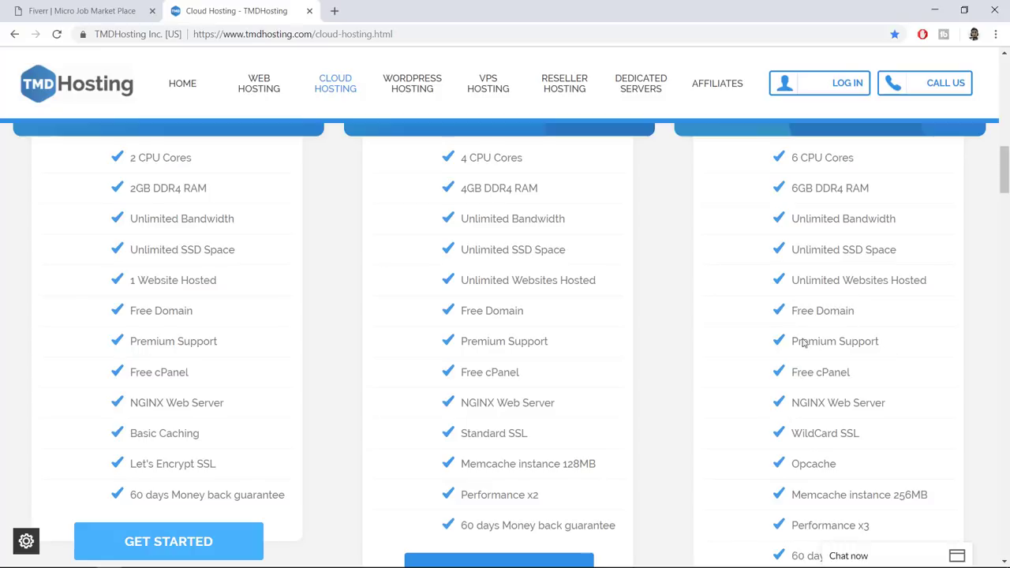
triple_click(815, 342)
left_click(949, 485)
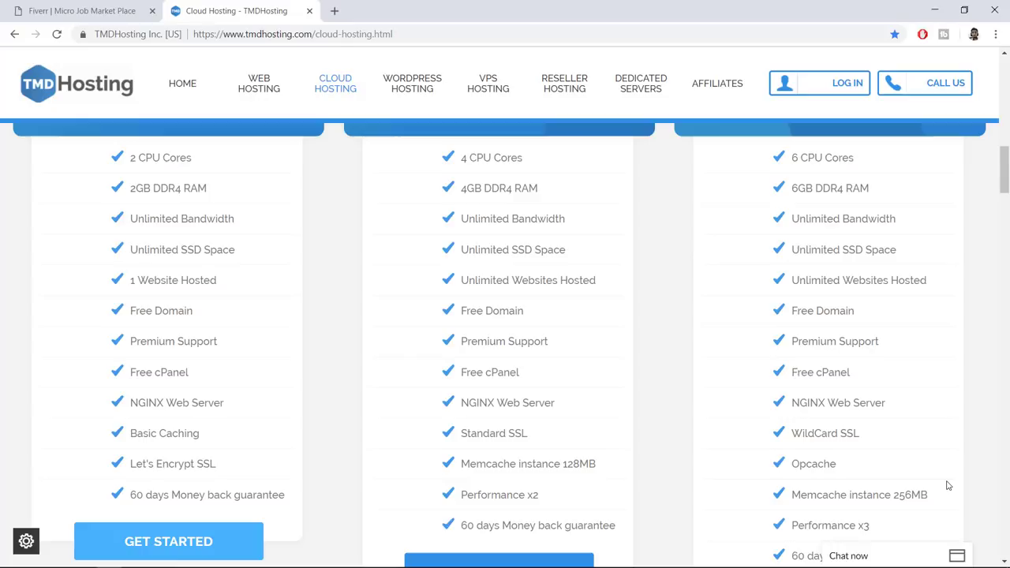
left_click(956, 556)
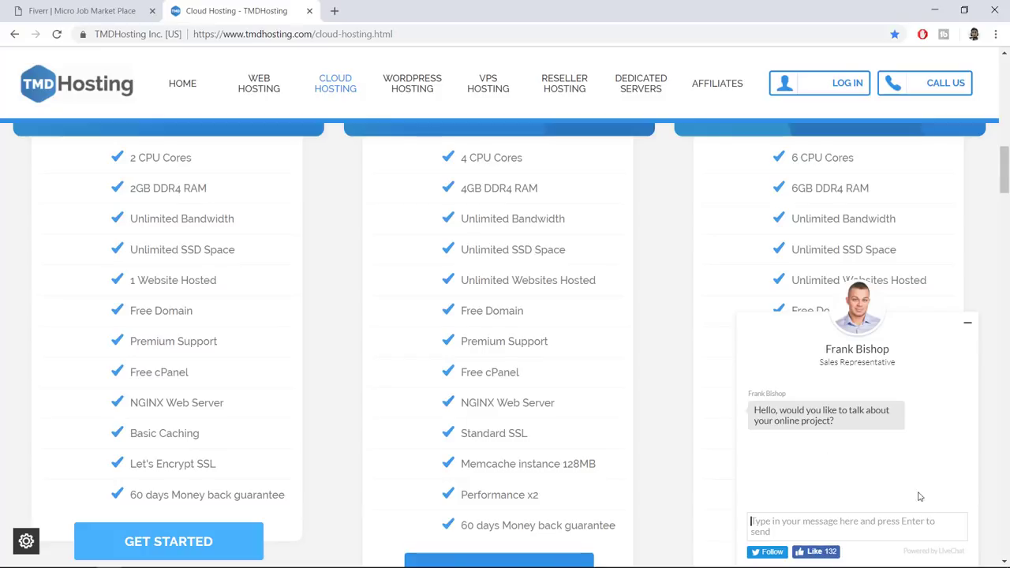
left_click(968, 323)
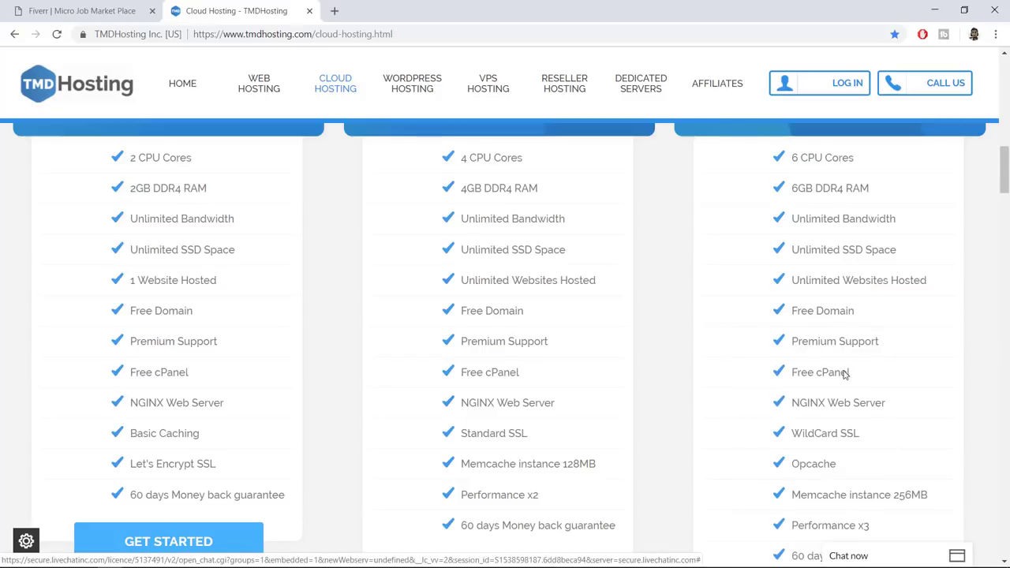
scroll(936, 403, "down", 1)
scroll(935, 402, "down", 1)
left_click_drag(862, 305, 838, 305)
left_click(875, 316)
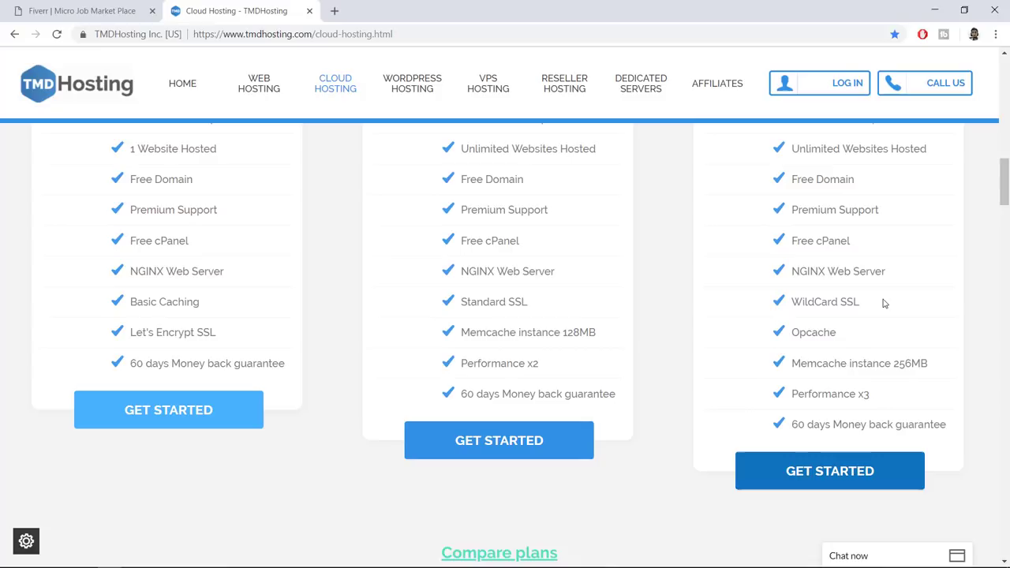
double_click(842, 305)
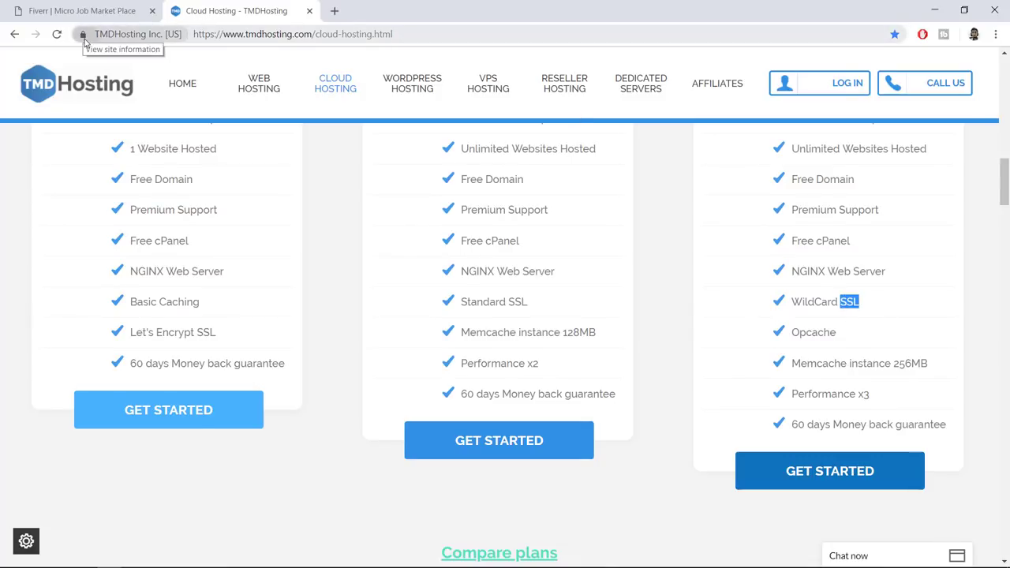
left_click(84, 35)
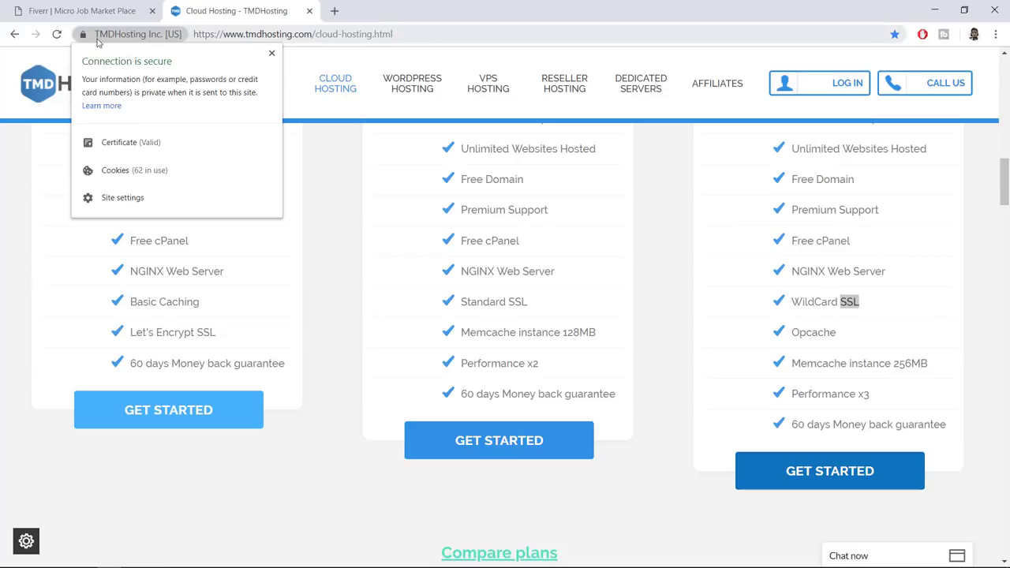
left_click(118, 9)
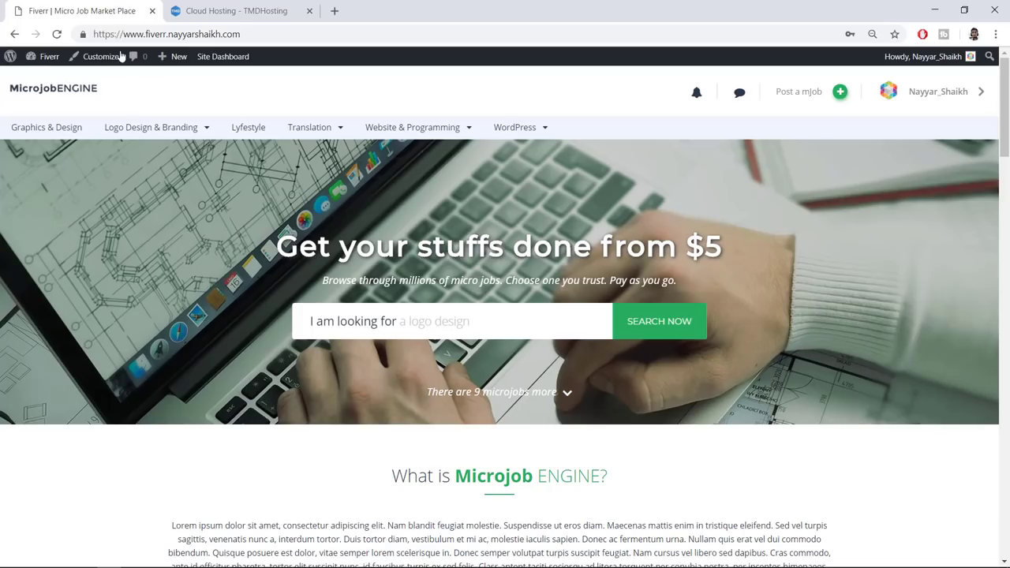
left_click(84, 35)
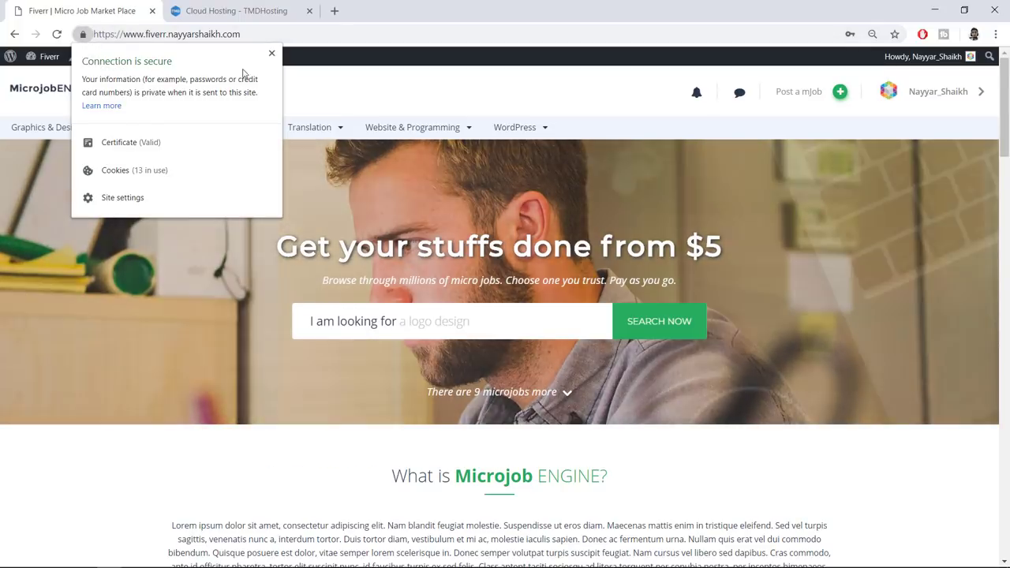
key("Escape")
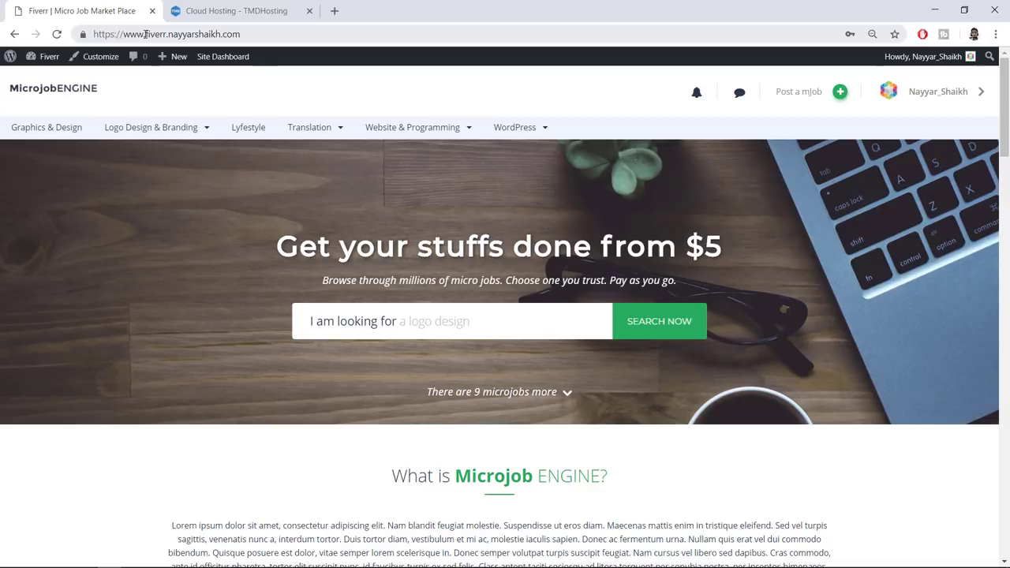
left_click(226, 10)
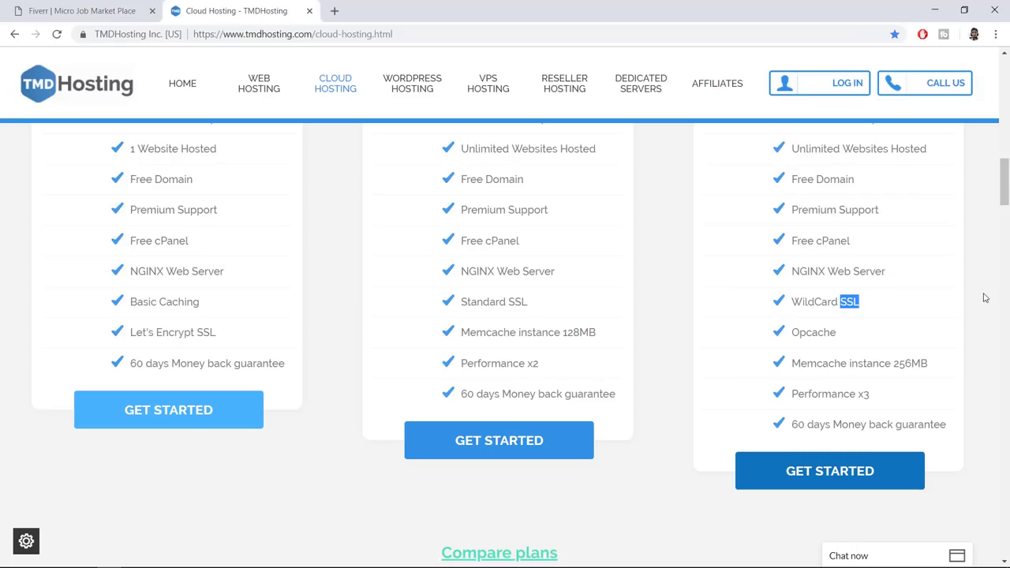
left_click(118, 10)
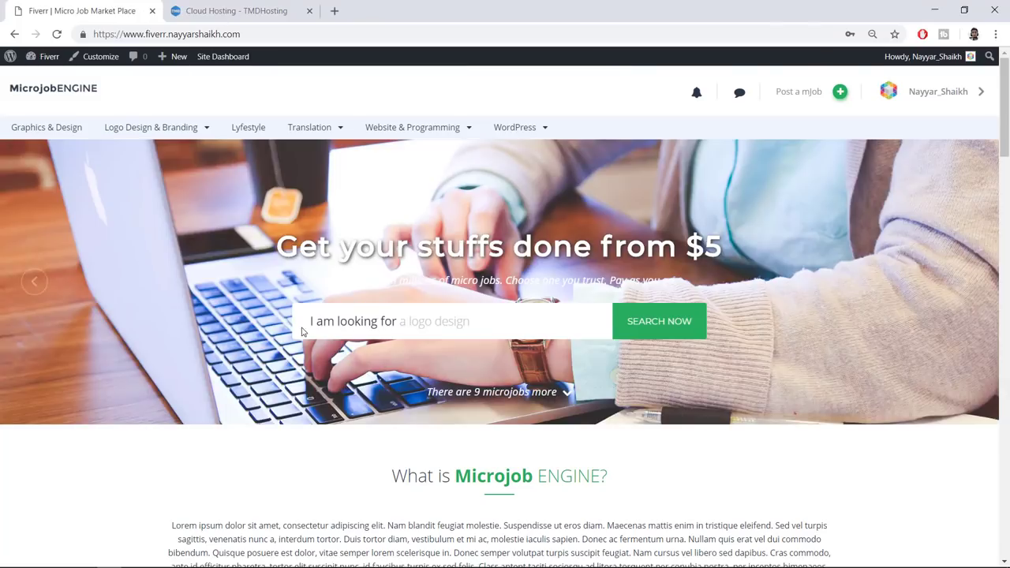
scroll(789, 343, "down", 6)
scroll(829, 319, "up", 5)
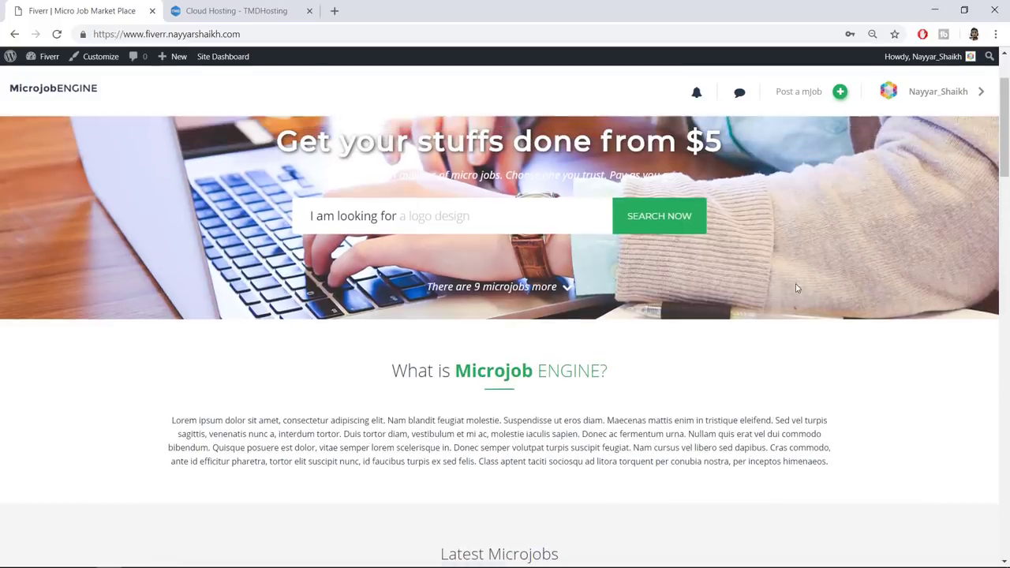
scroll(829, 319, "up", 2)
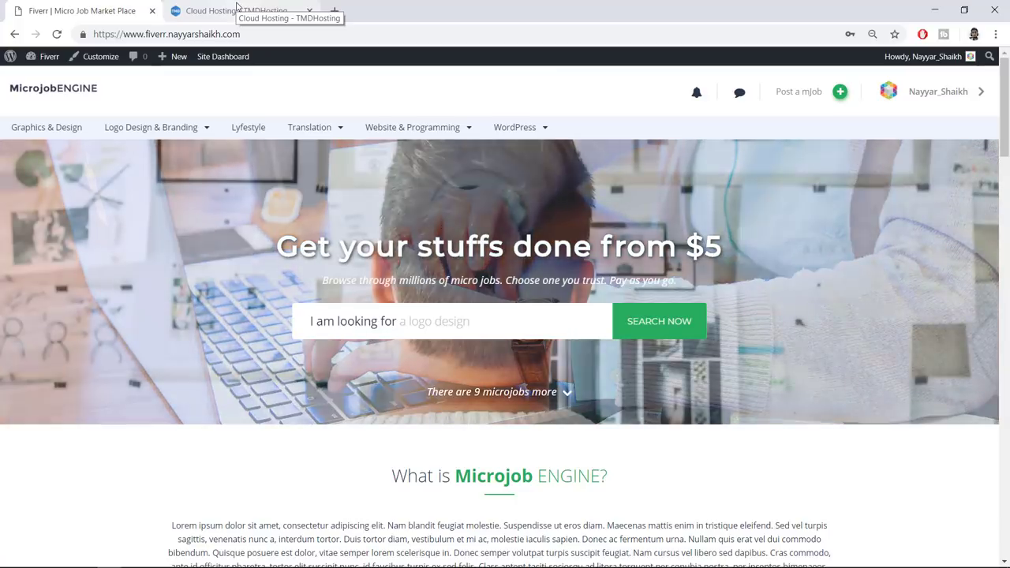
left_click(237, 8)
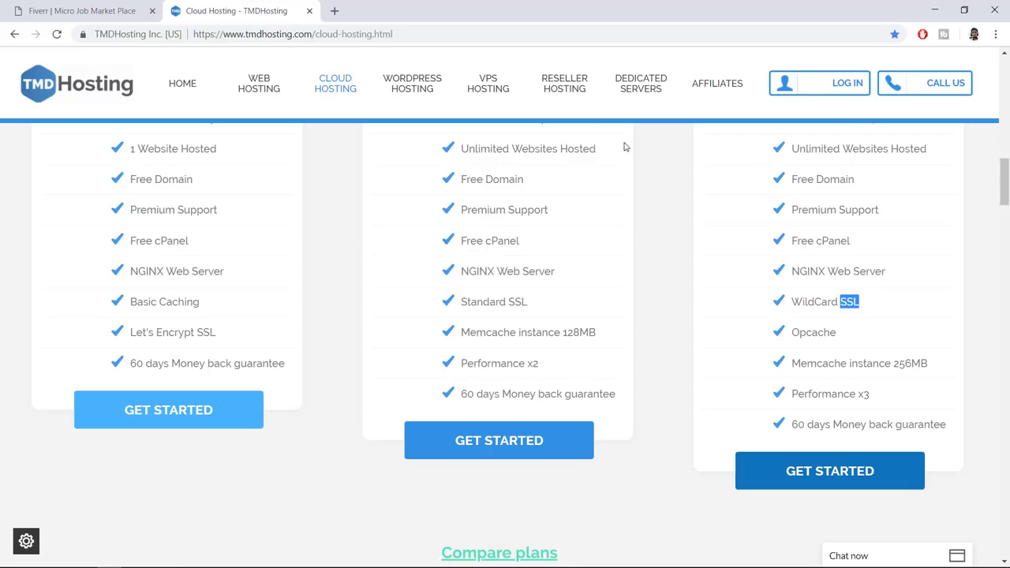
left_click(123, 6)
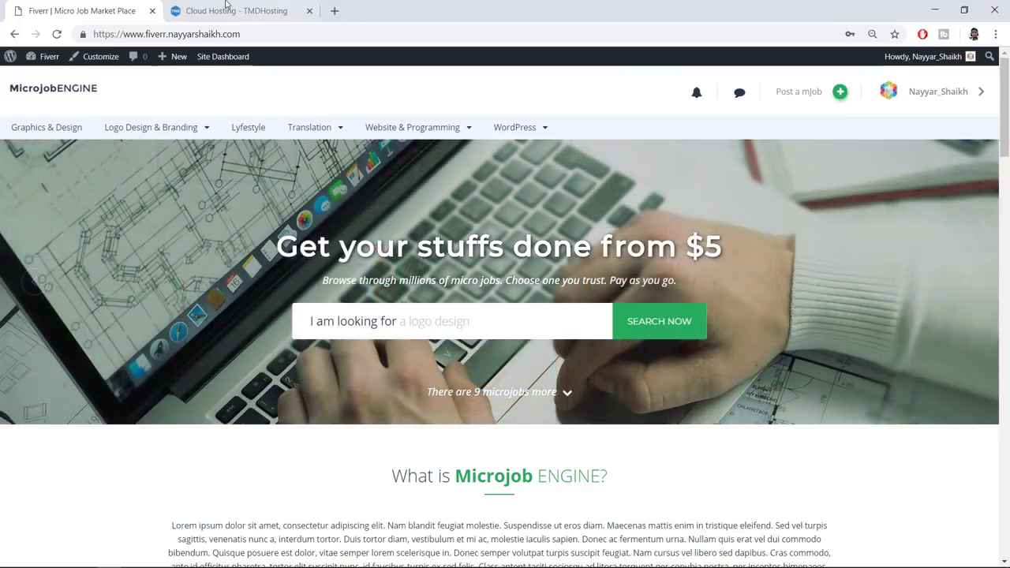
left_click(229, 10)
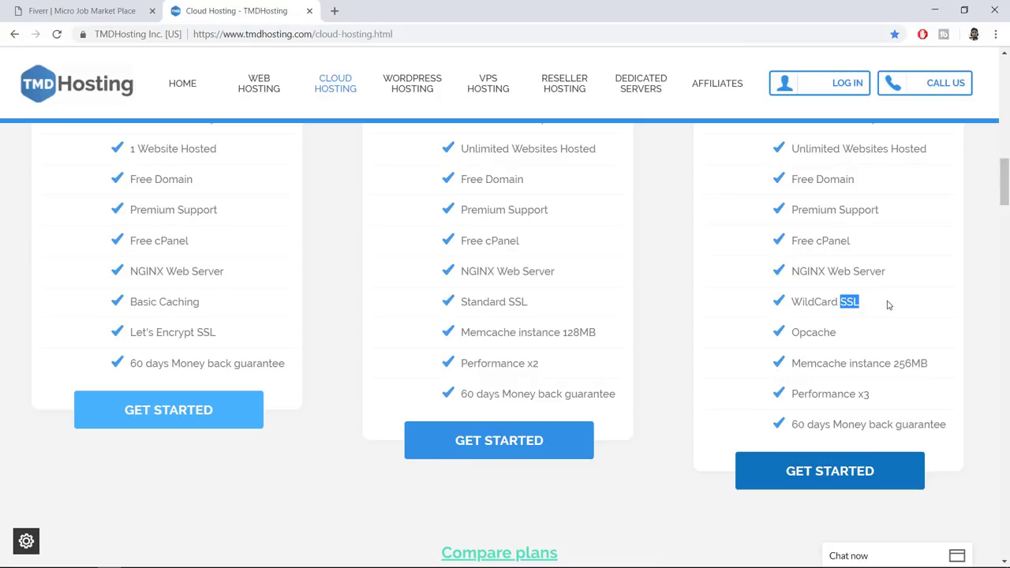
Check the Enterprise Cloud plan's WildCard SSL and Opcache features
left_click_drag(844, 301, 809, 301)
double_click(809, 301)
left_click(872, 306)
left_click_drag(839, 337, 793, 337)
left_click(811, 345)
left_click(864, 346)
Review the 256MB Memcache, Performance x3 and 60-day money-back lines, then return to the plan headers
left_click_drag(955, 371, 793, 371)
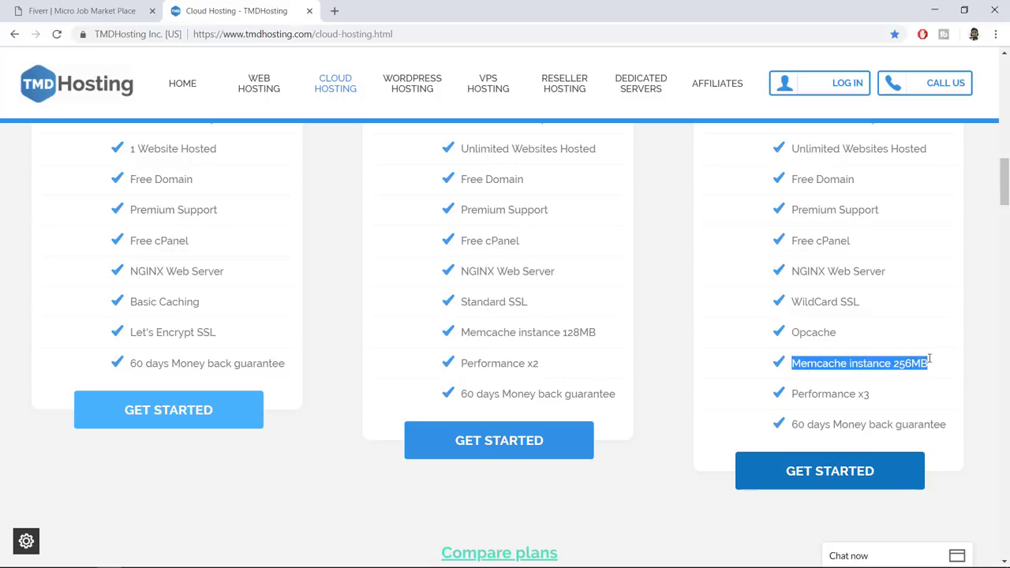
left_click_drag(874, 398, 797, 399)
left_click(932, 422)
left_click_drag(961, 426, 790, 429)
left_click(853, 424)
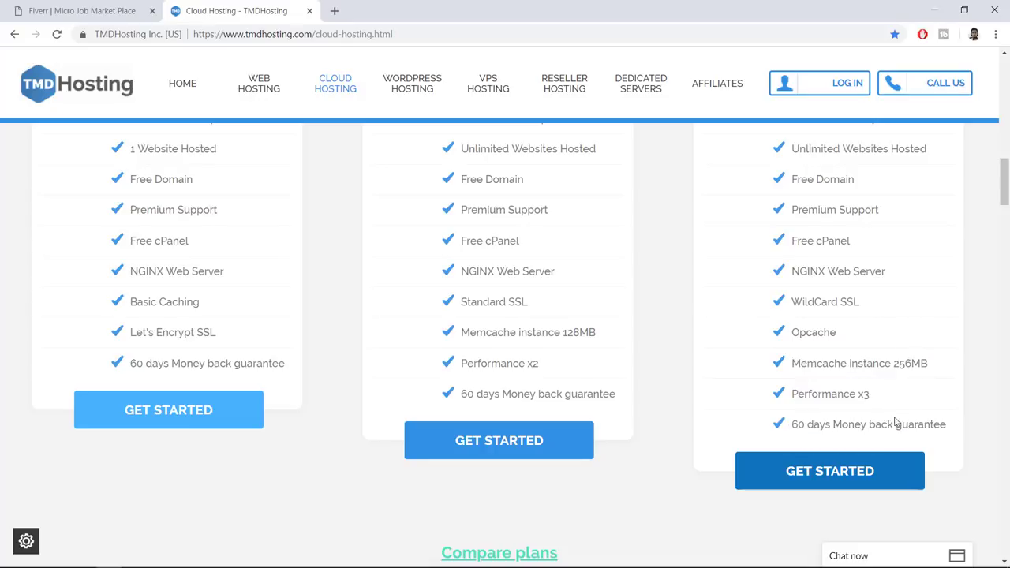
scroll(377, 256, "up", 6)
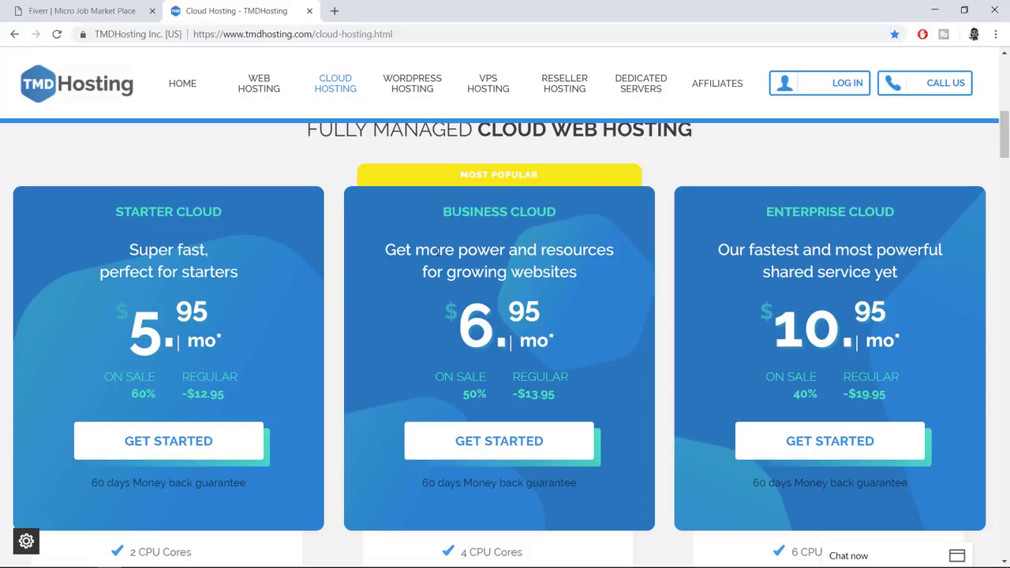
Compare the Starter, Business and Enterprise Cloud plan names and the $5.95 Starter price
left_click_drag(441, 212, 558, 213)
left_click(805, 214)
left_click_drag(894, 212, 767, 212)
left_click(777, 211)
left_click_drag(106, 206, 273, 207)
left_click(273, 206)
scroll(148, 227, "down", 2)
left_click_drag(147, 227, 201, 208)
left_click(229, 210)
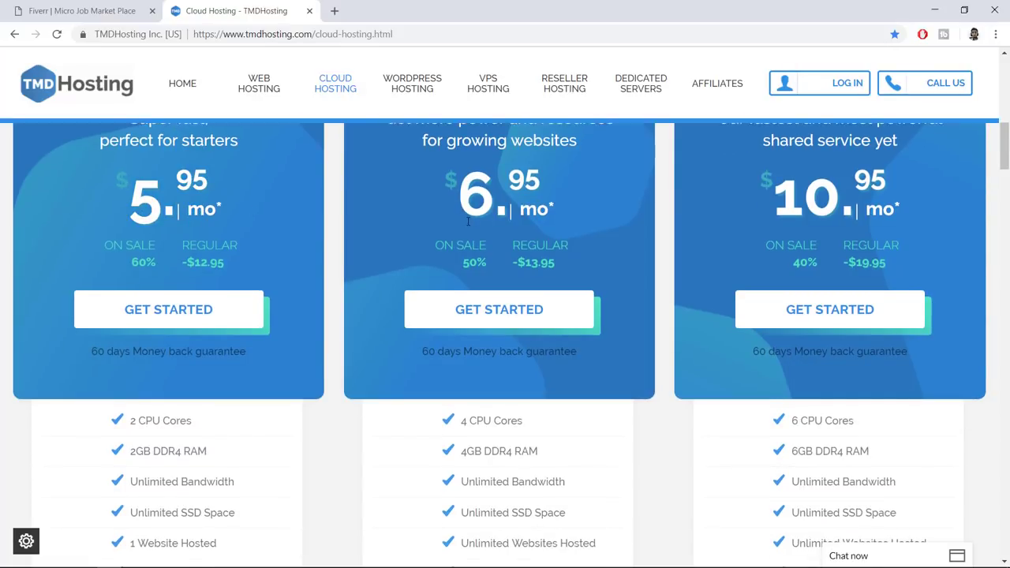
Scroll through the Starter Cloud features, noting the 1 Website Hosted limit
scroll(255, 361, "down", 1)
scroll(218, 390, "down", 2)
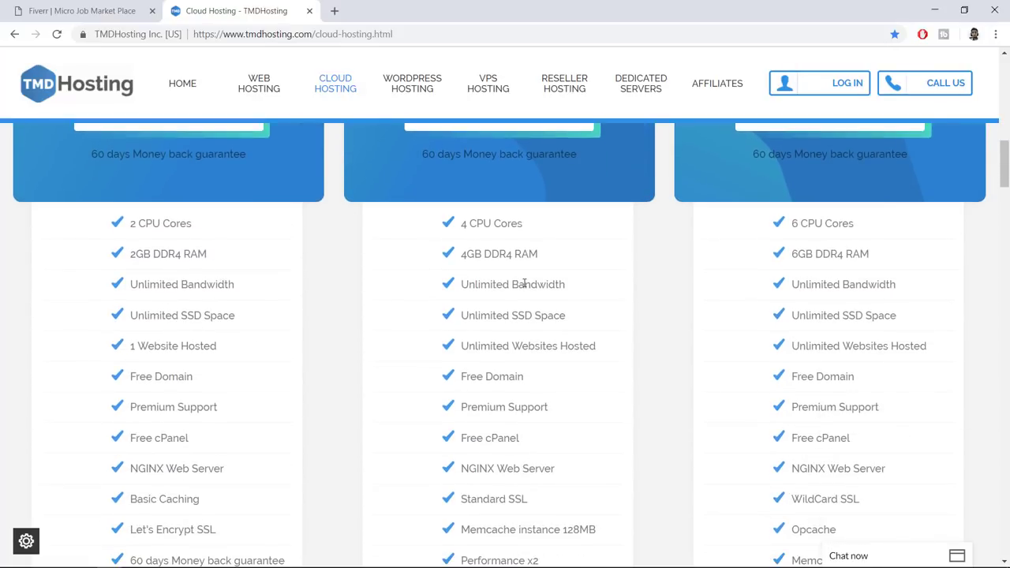
scroll(106, 165, "up", 3)
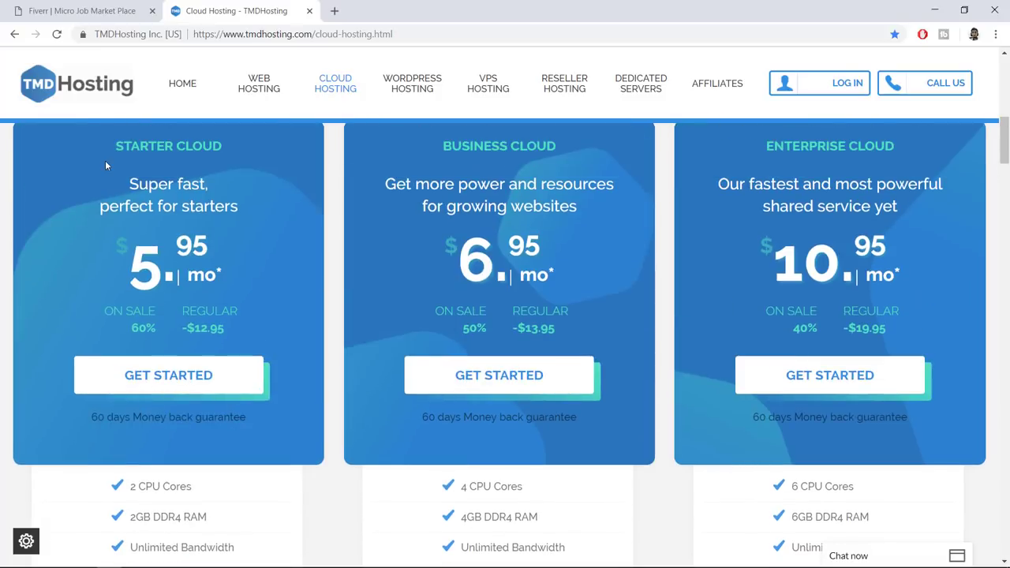
scroll(237, 331, "down", 3)
left_click_drag(227, 412, 129, 411)
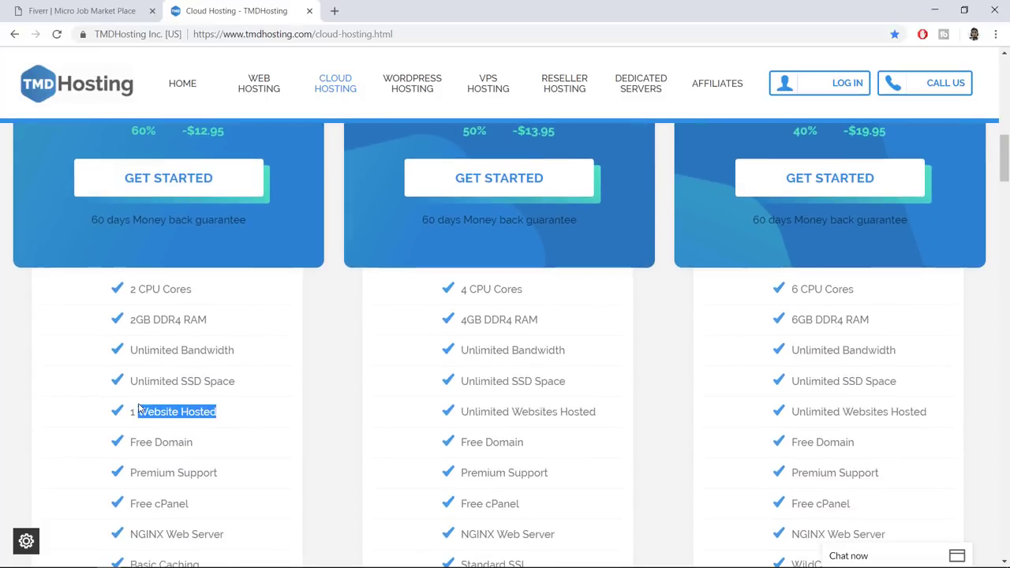
left_click(227, 410)
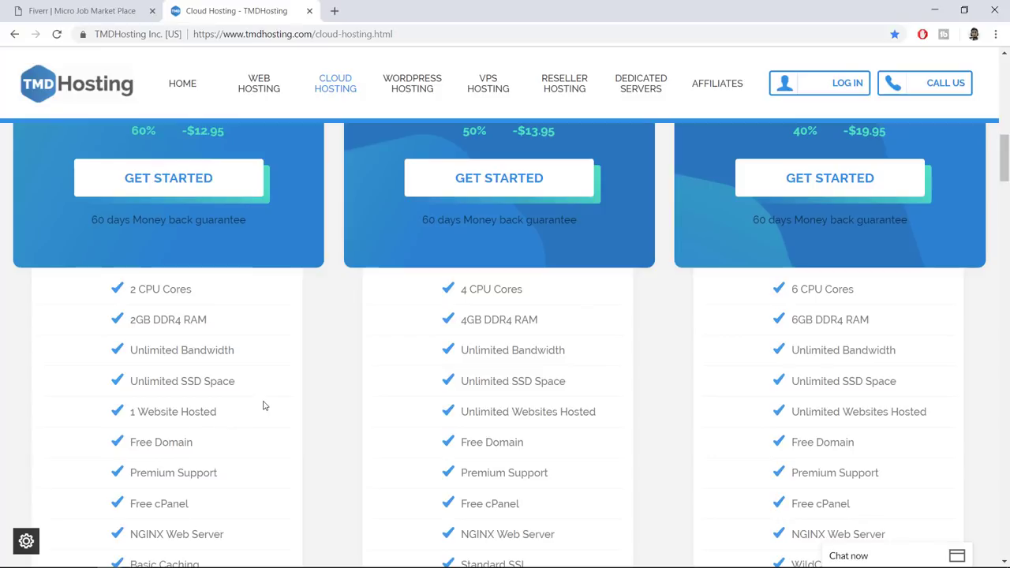
scroll(264, 405, "up", 3)
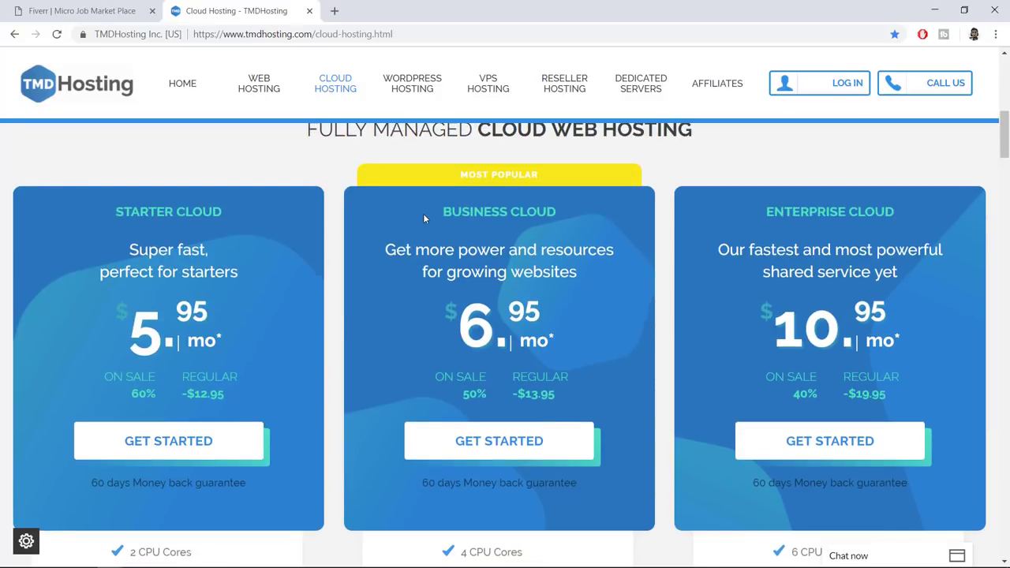
Check the Business Cloud plan's $6.95 monthly price and start ordering it
triple_click(522, 211)
left_click(567, 243)
left_click_drag(479, 324, 548, 321)
left_click(551, 320)
left_click_drag(501, 320, 565, 317)
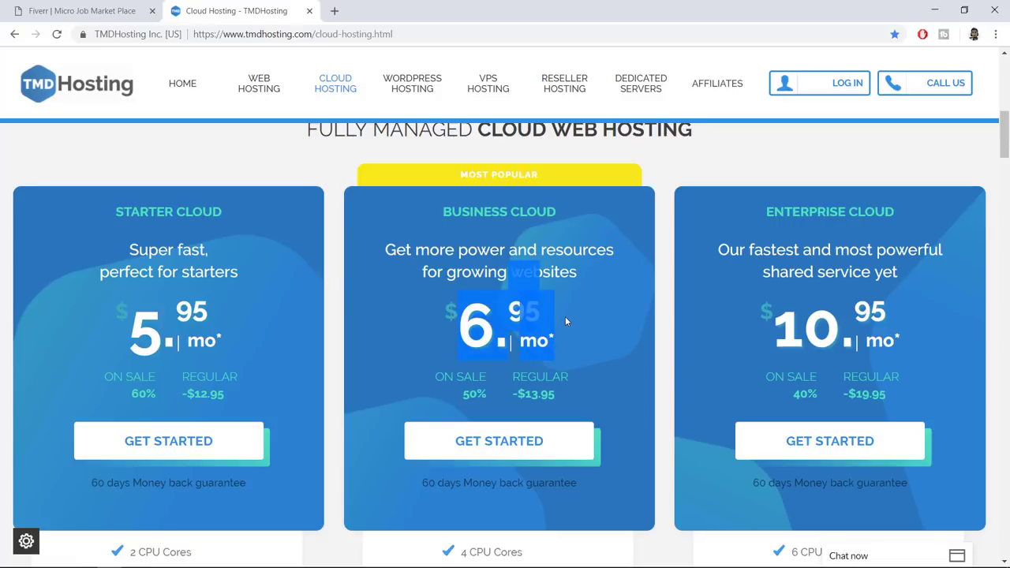
left_click(565, 317)
left_click(512, 444)
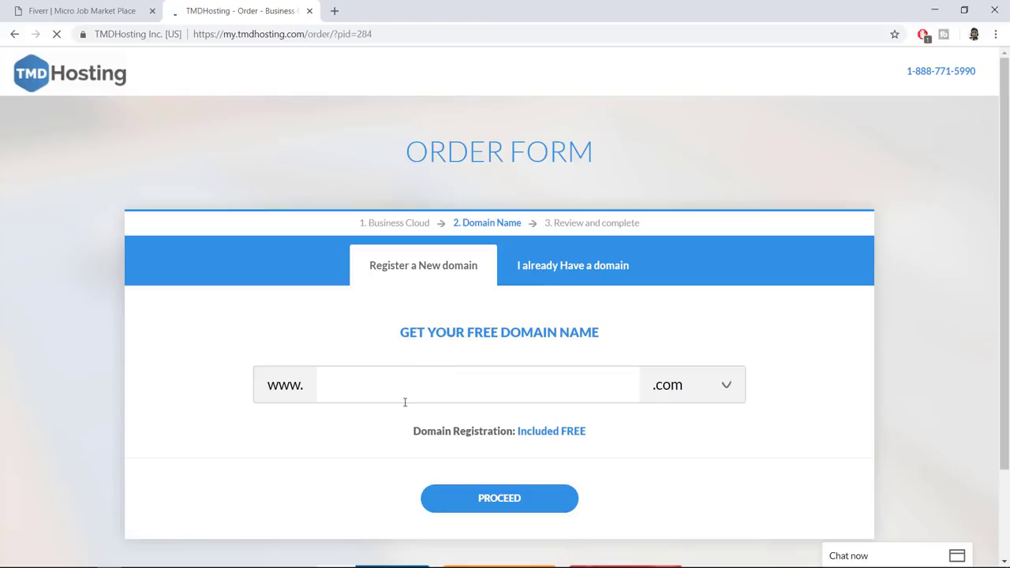
left_click(406, 390)
type("nayya")
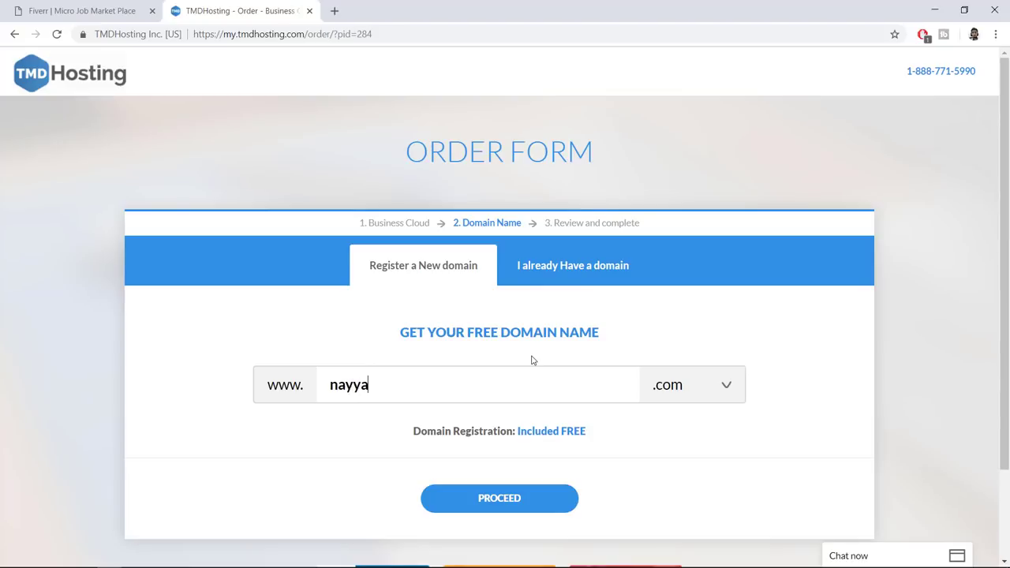
type("rshake")
double_click(448, 385)
left_click(637, 416)
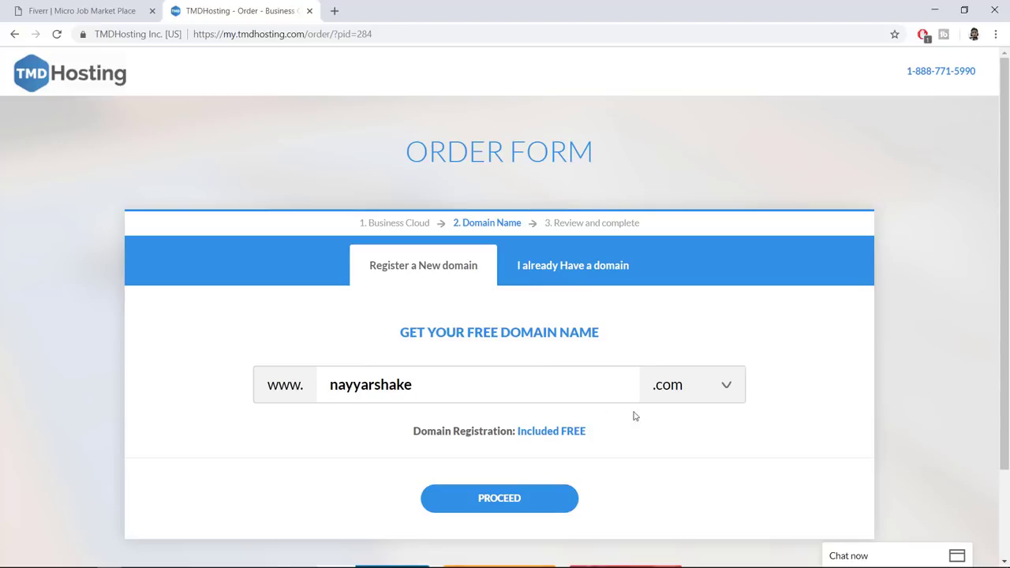
Keep the .com extension and proceed with the free domain registration
left_click(694, 389)
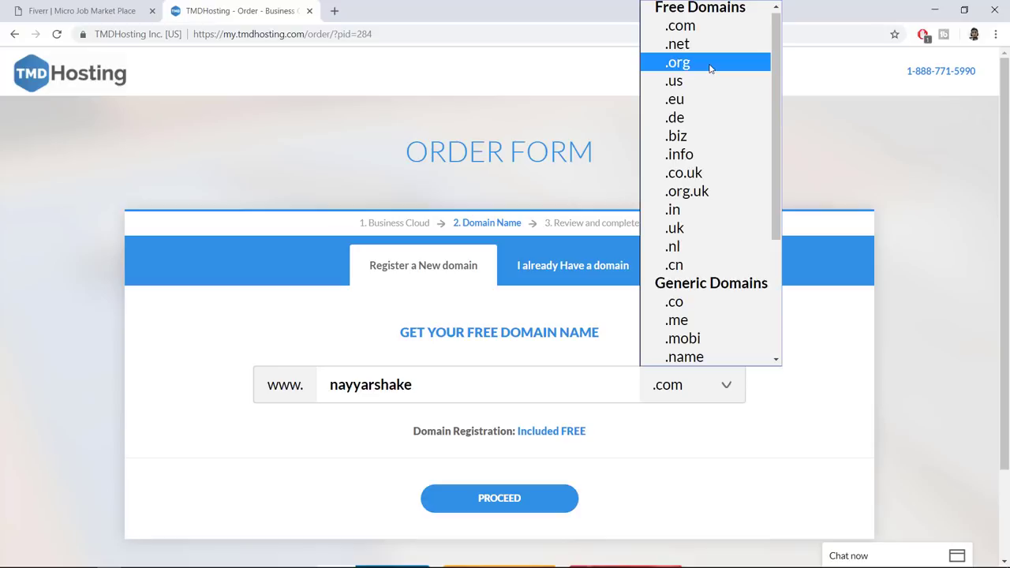
scroll(709, 158, "down", 3)
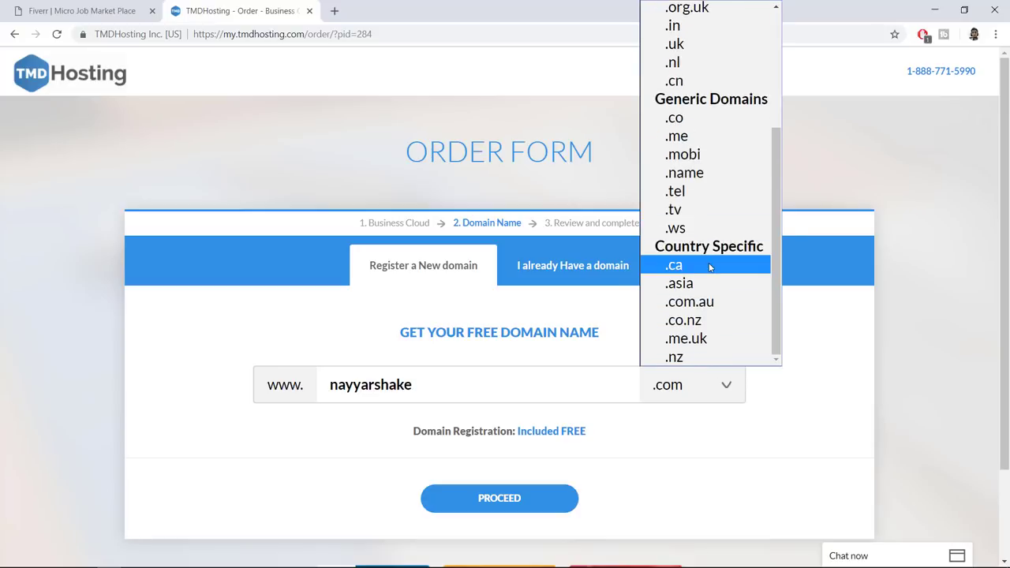
scroll(711, 268, "up", 2)
scroll(711, 272, "down", 2)
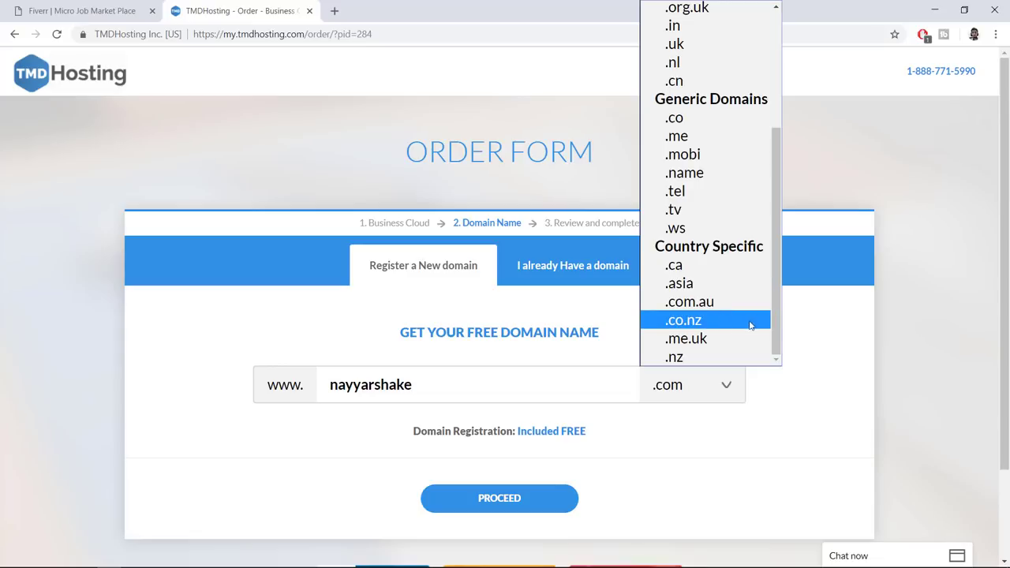
scroll(739, 330, "up", 3)
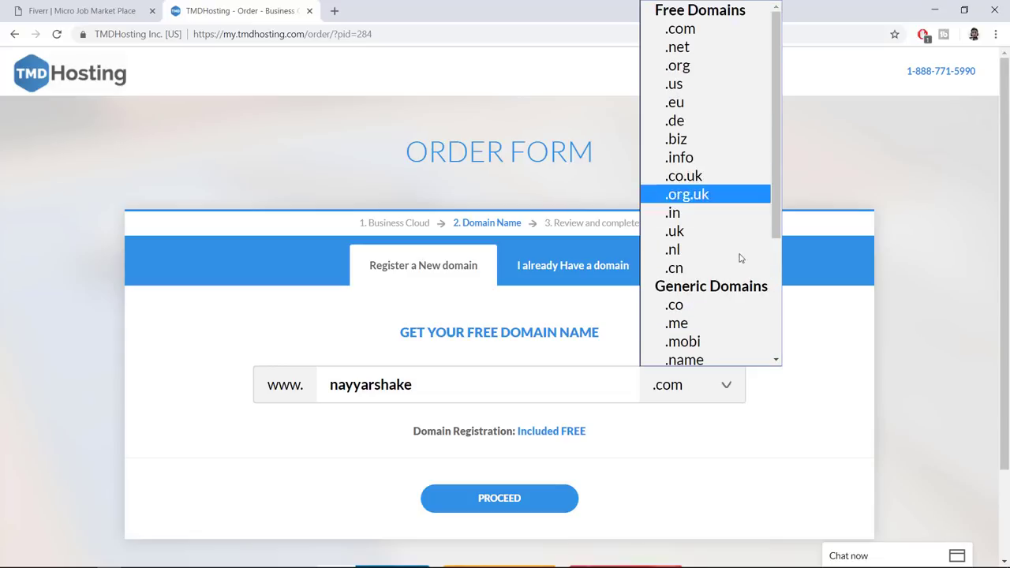
left_click(721, 35)
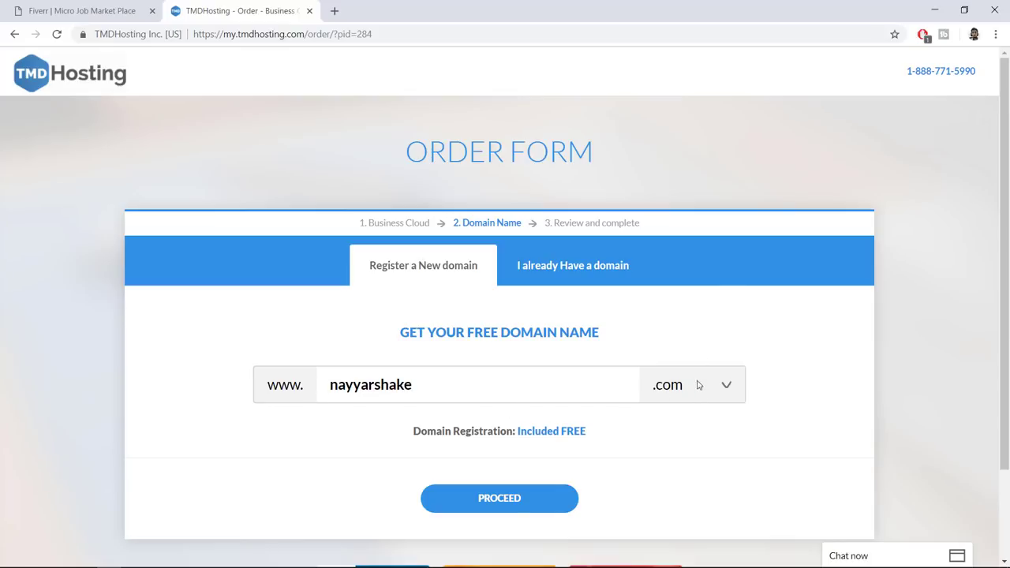
left_click(509, 502)
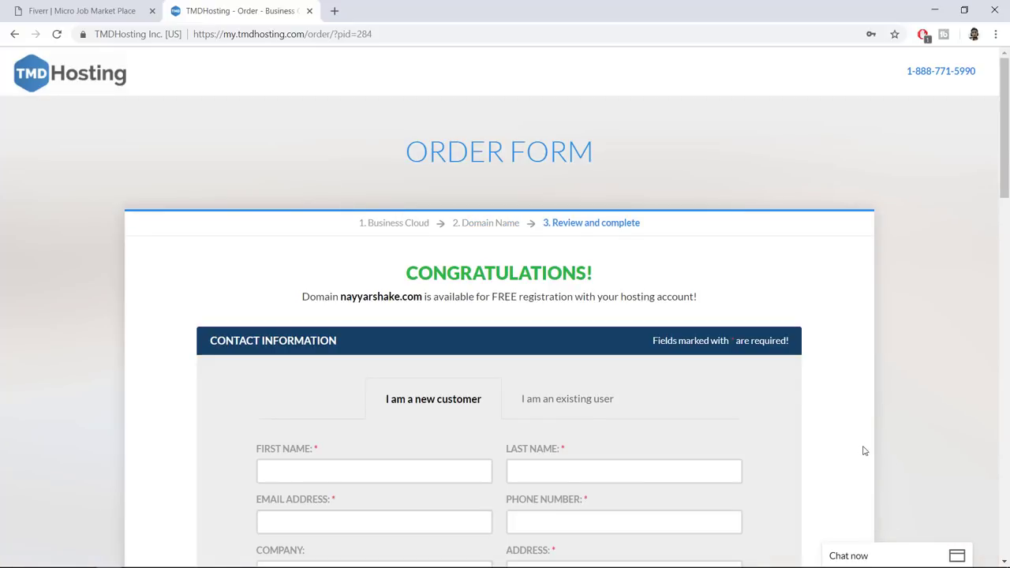
scroll(871, 421, "down", 1)
scroll(870, 421, "down", 3)
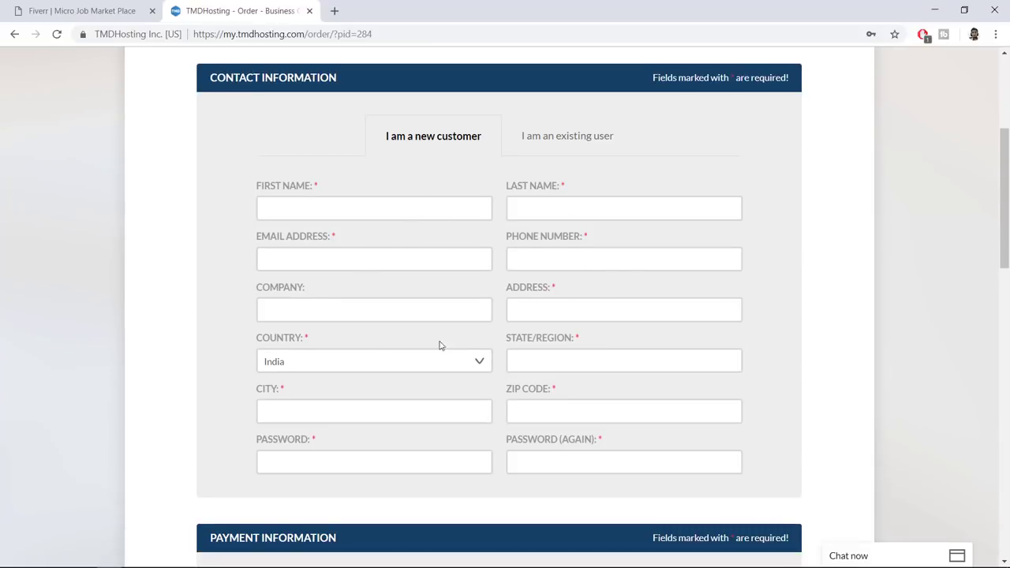
scroll(654, 304, "down", 5)
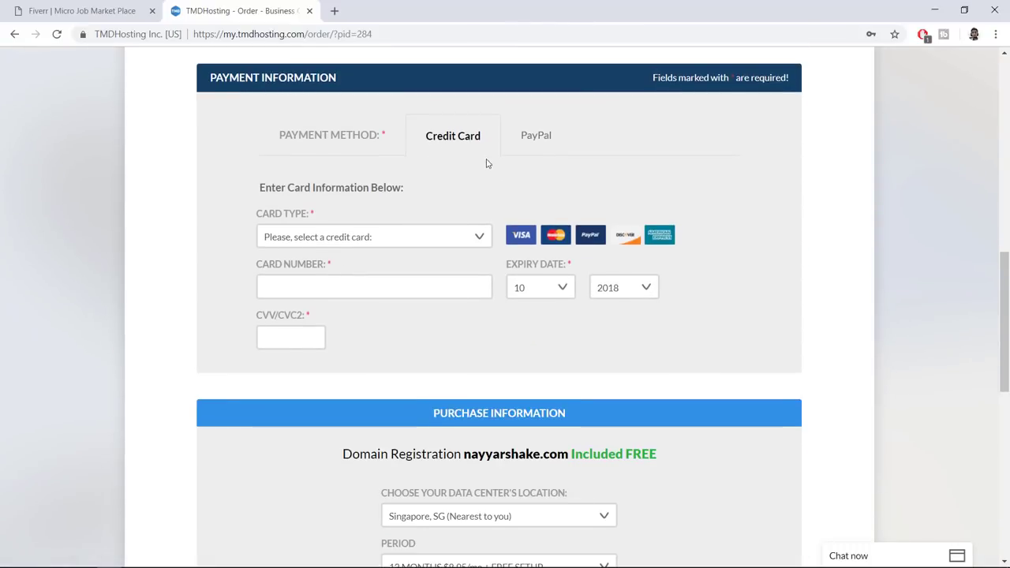
left_click(426, 240)
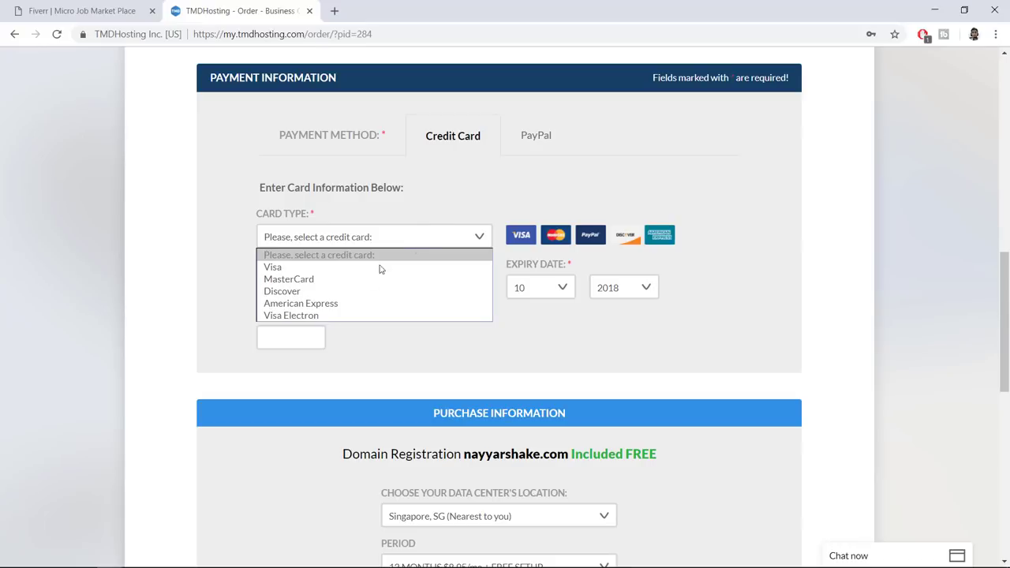
left_click(405, 353)
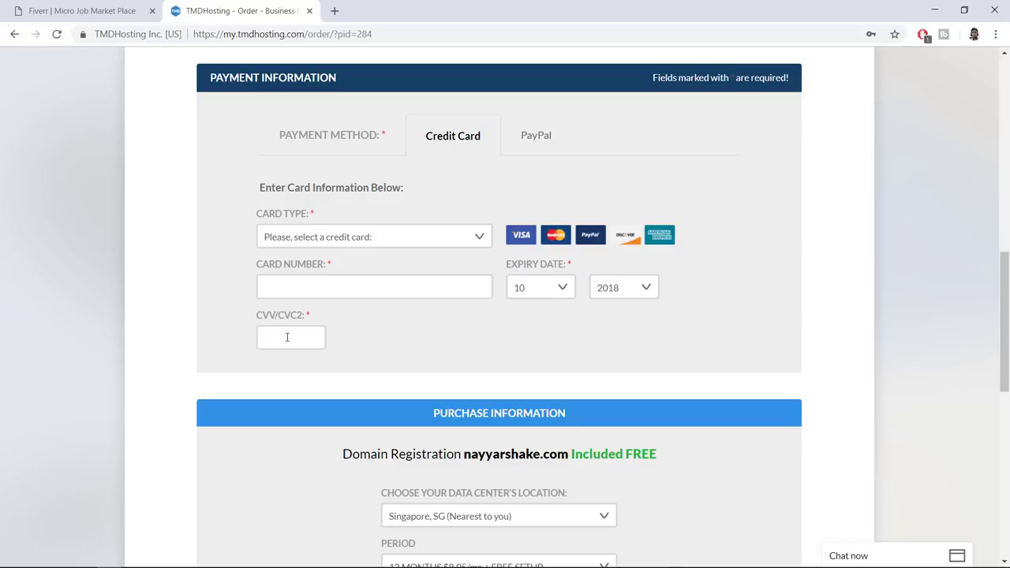
left_click(553, 139)
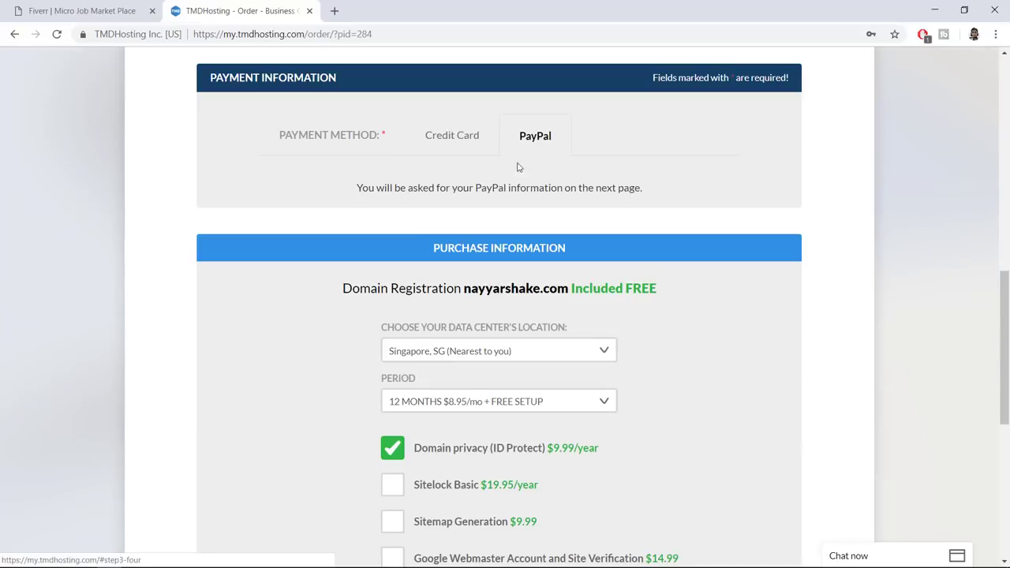
left_click(446, 140)
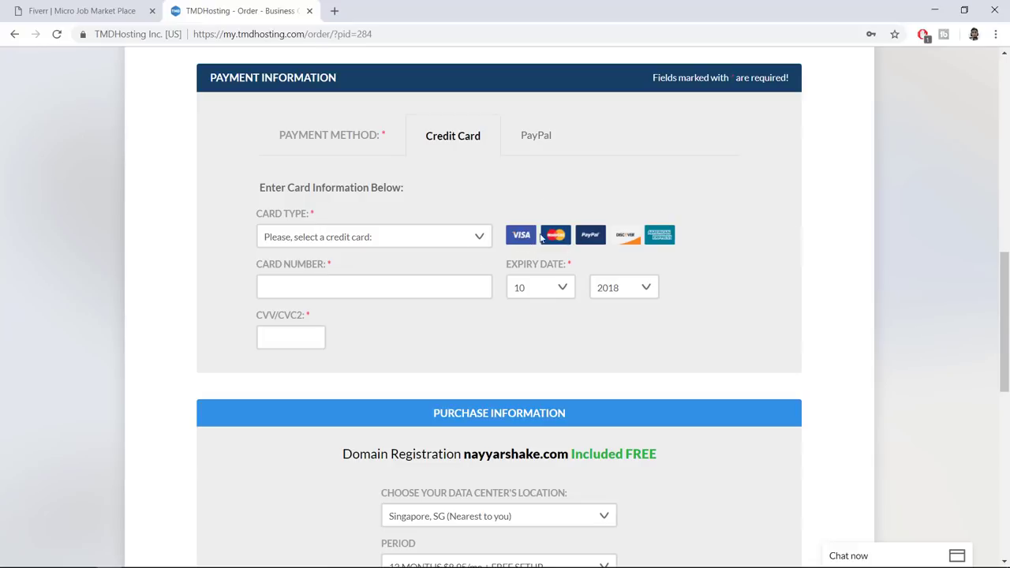
left_click(536, 134)
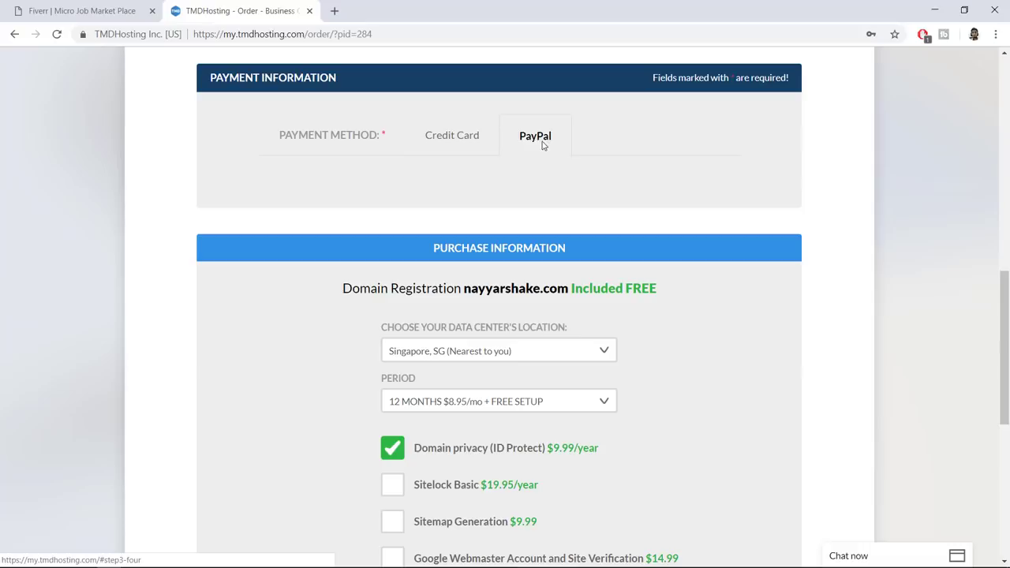
left_click(457, 138)
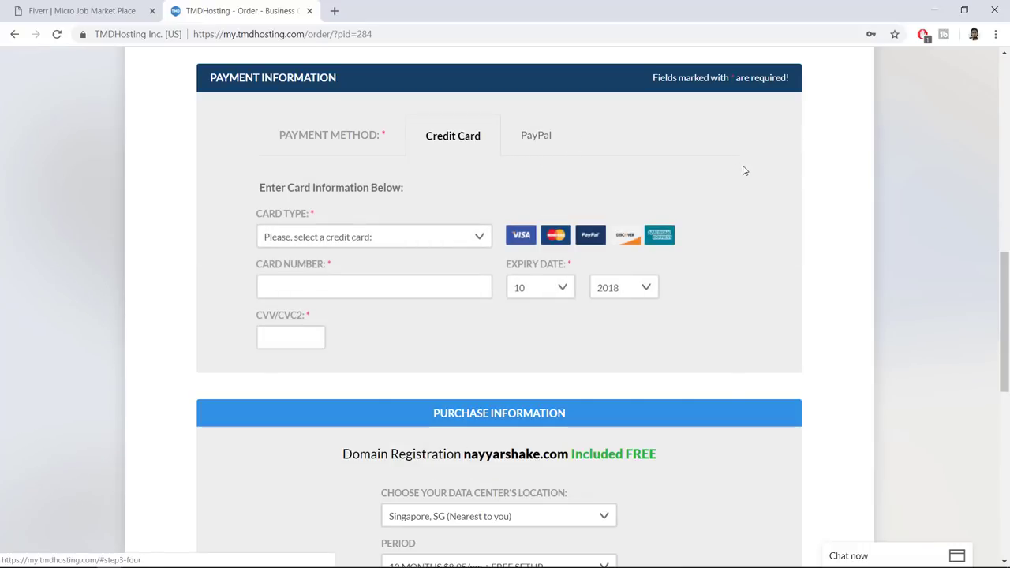
scroll(939, 237, "down", 4)
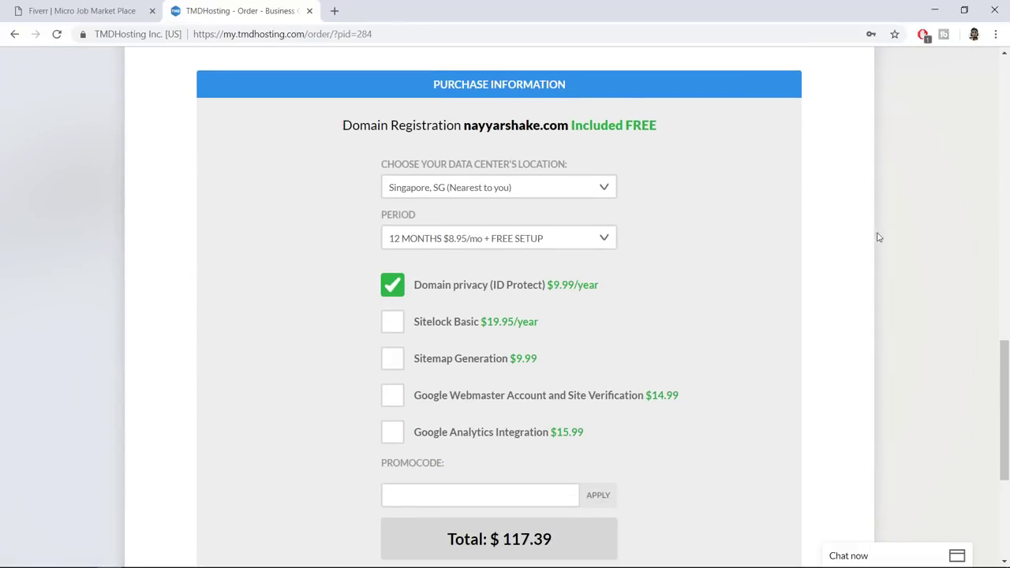
left_click(543, 189)
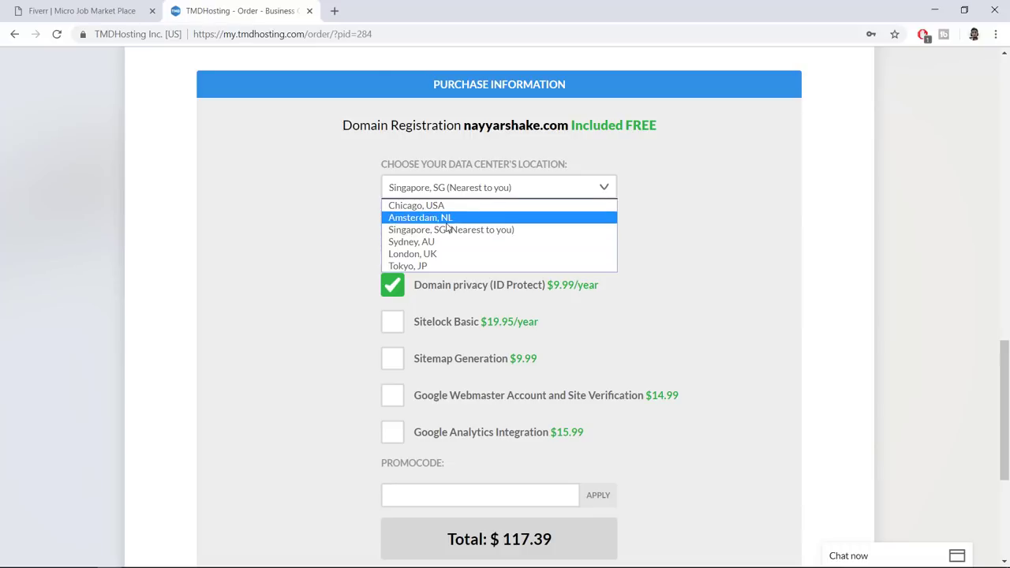
left_click(481, 228)
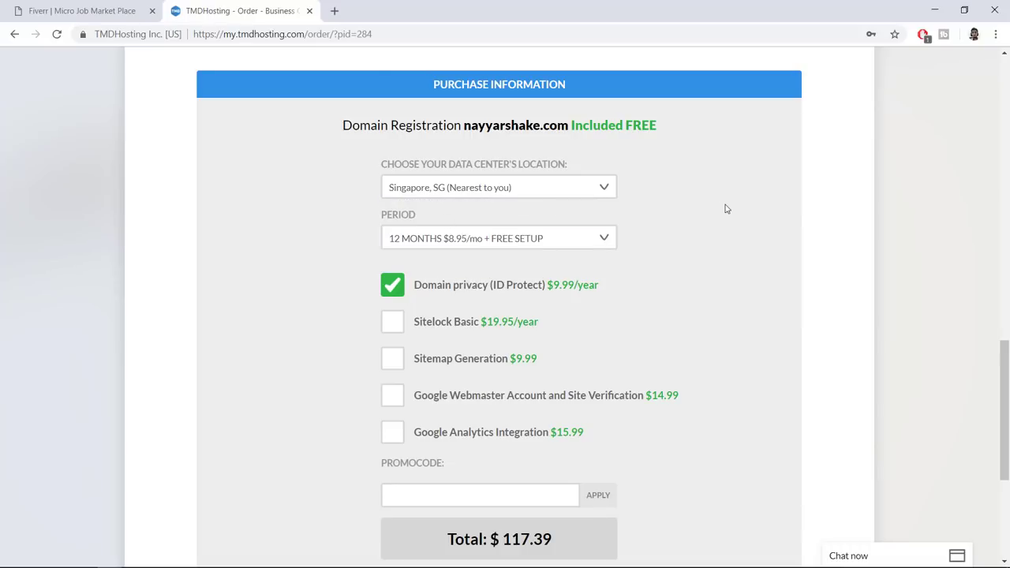
left_click(480, 240)
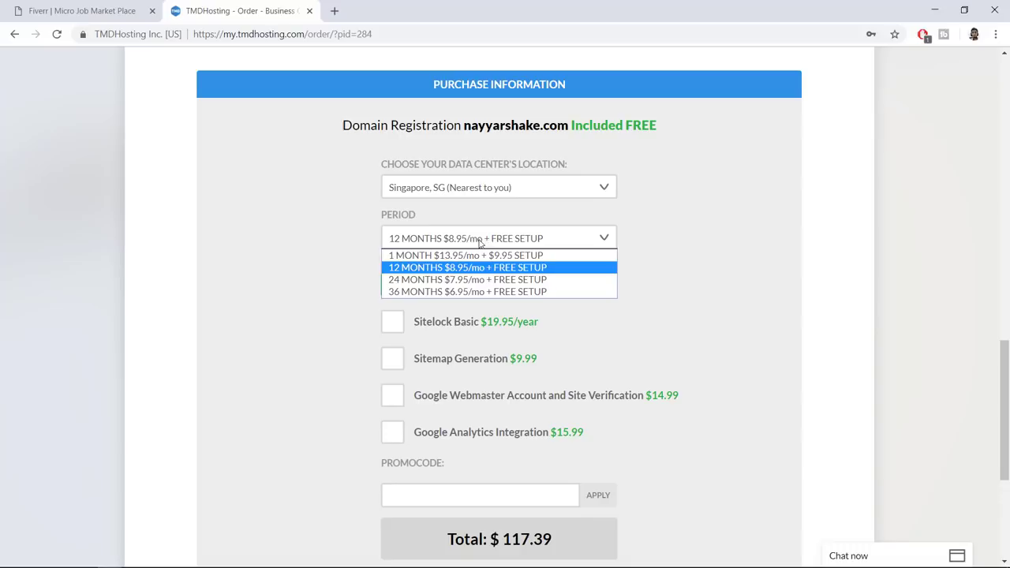
left_click(448, 272)
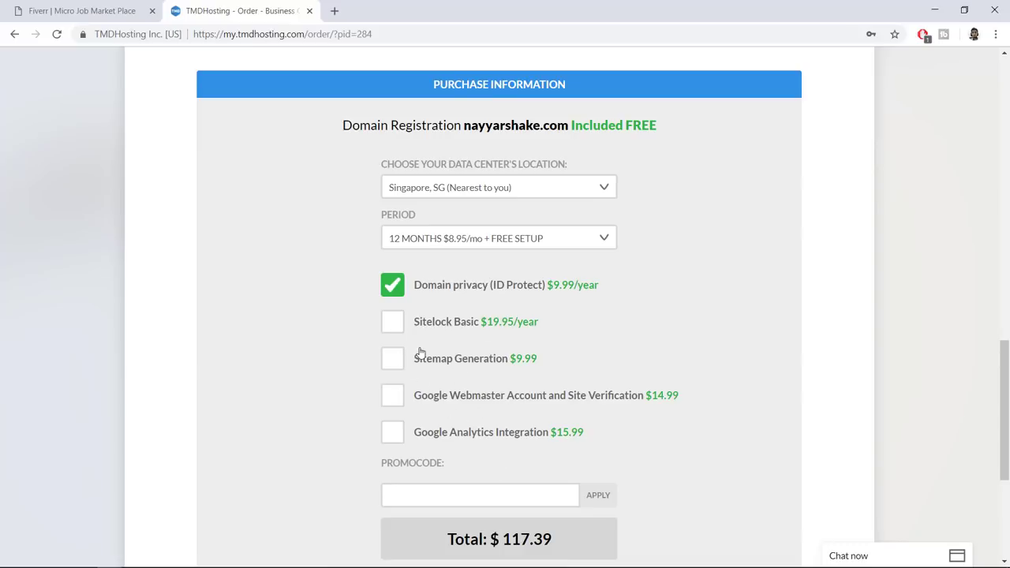
left_click_drag(415, 290, 606, 296)
left_click(533, 304)
left_click_drag(608, 291, 418, 288)
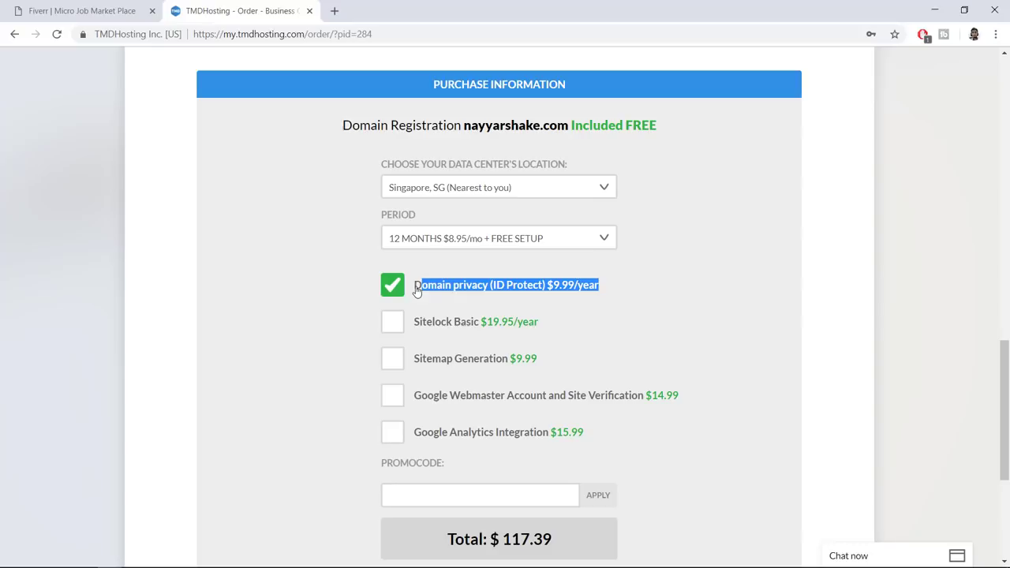
left_click(542, 296)
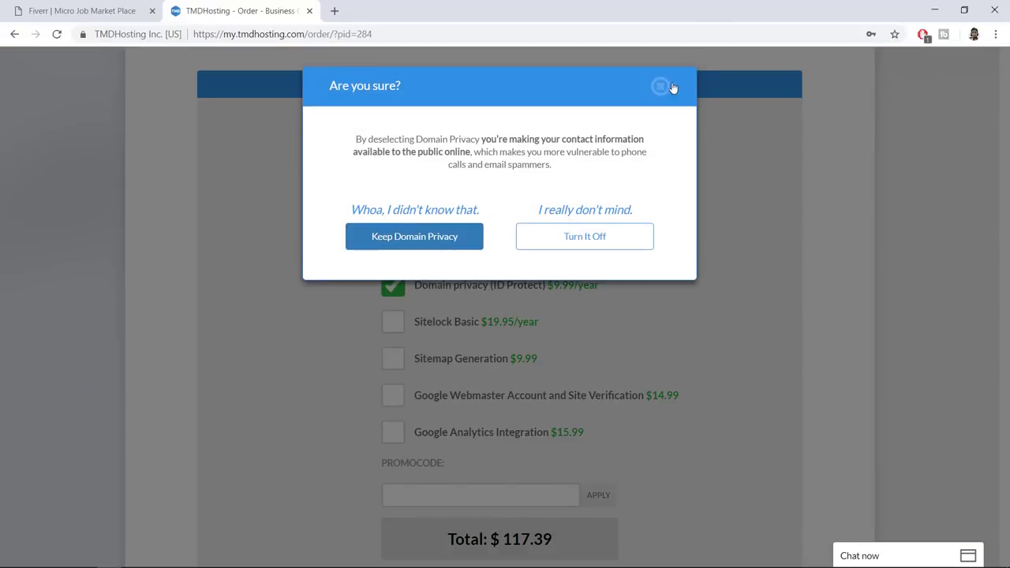
left_click(662, 87)
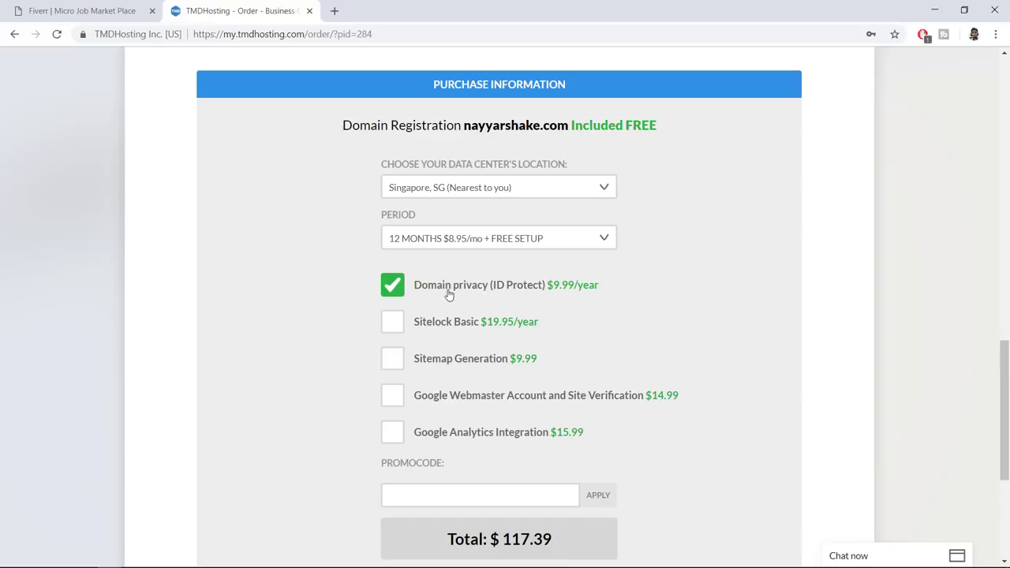
scroll(885, 343, "down", 3)
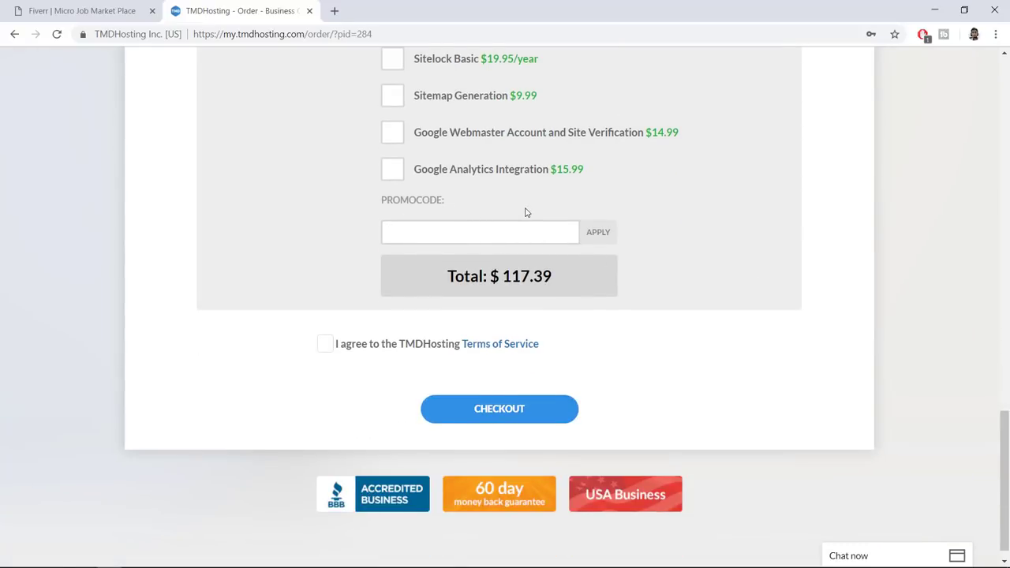
Apply the 7% promo code to drop the total to $109.87 and accept the Terms of Service
type("AYYAR7")
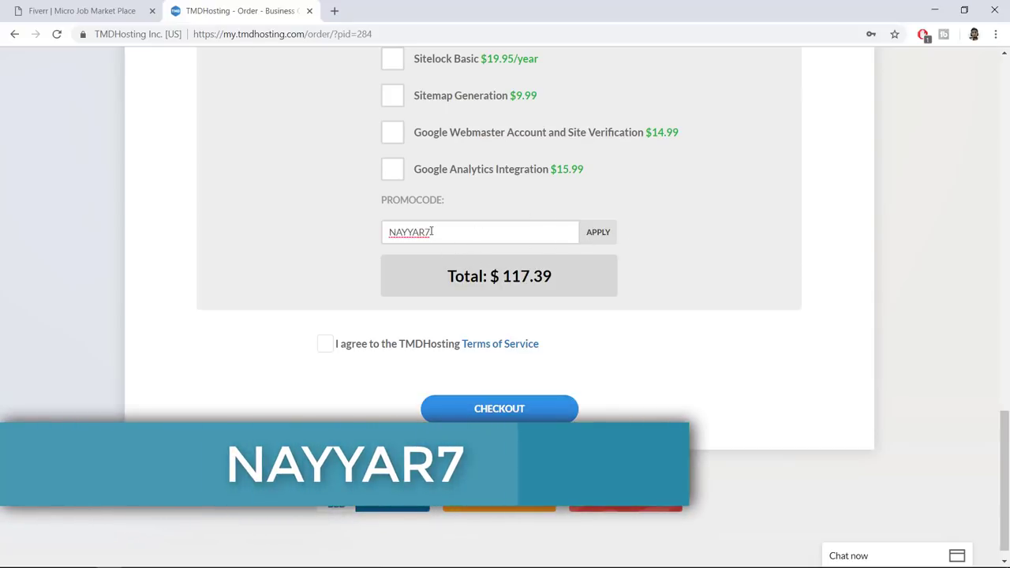
left_click_drag(435, 232, 354, 234)
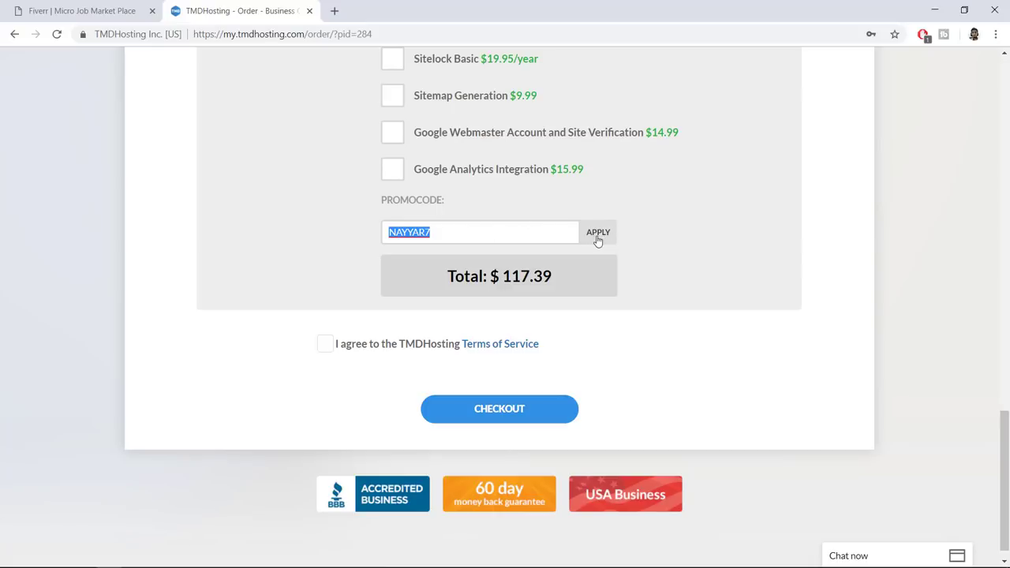
left_click(454, 231)
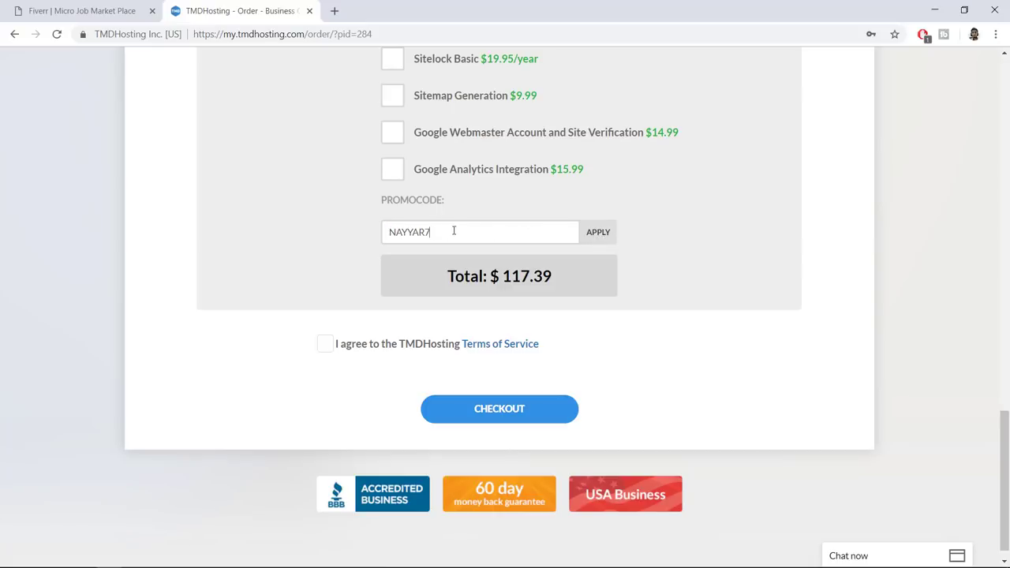
left_click(596, 232)
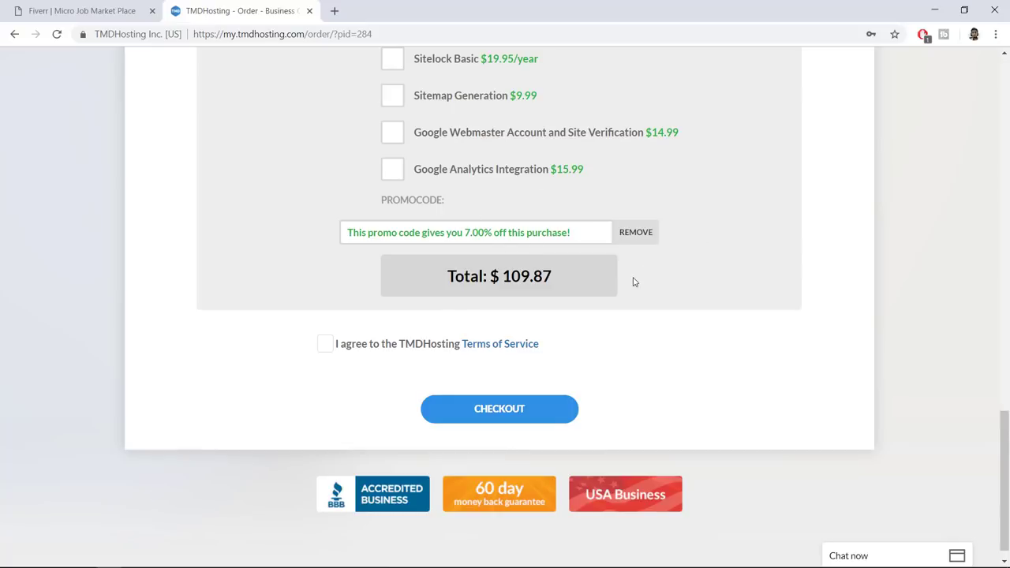
left_click(323, 345)
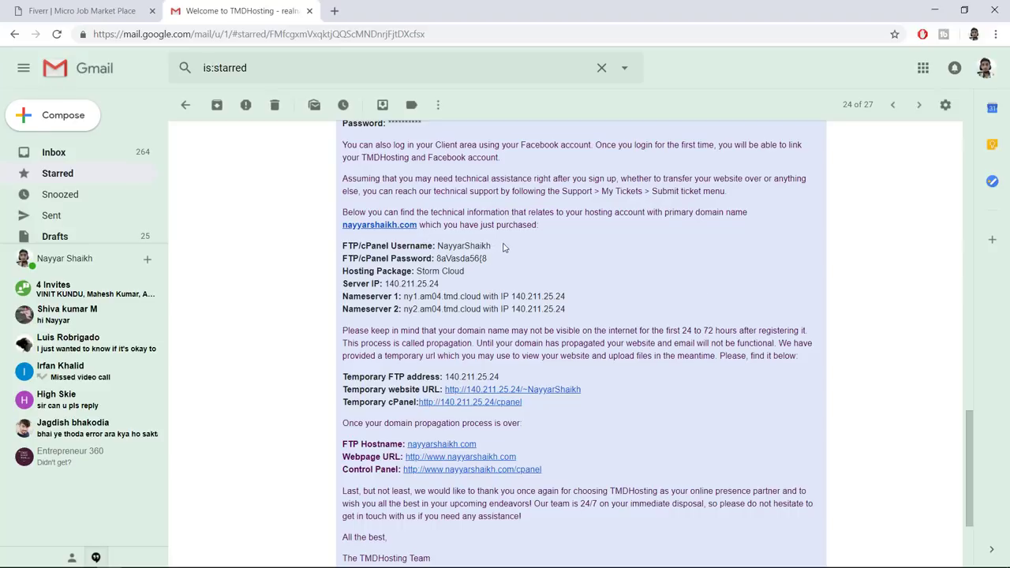
Locate the cPanel username and Control Panel address in the welcome email and open the Control Panel link
left_click_drag(503, 248, 341, 251)
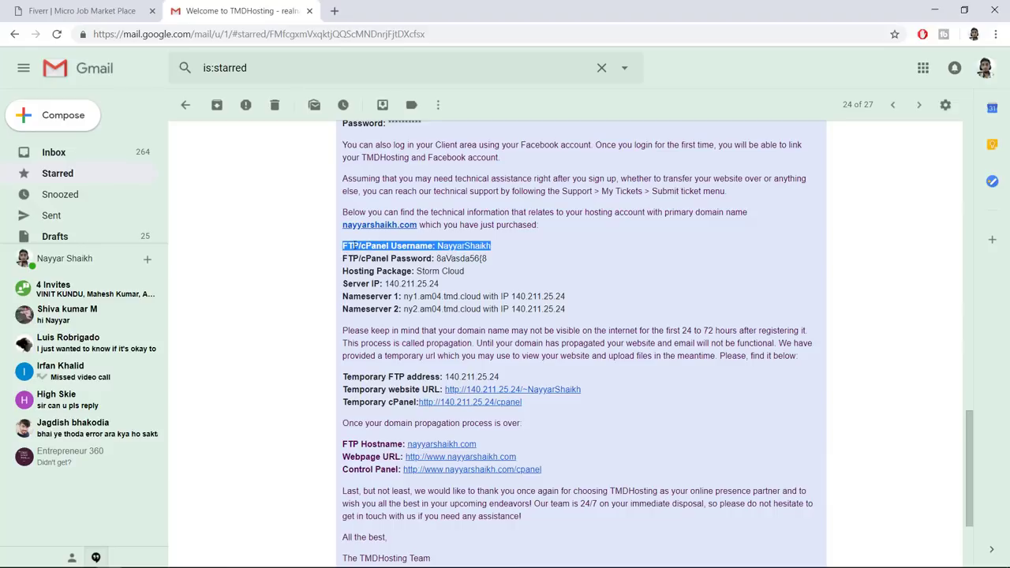
left_click(496, 251)
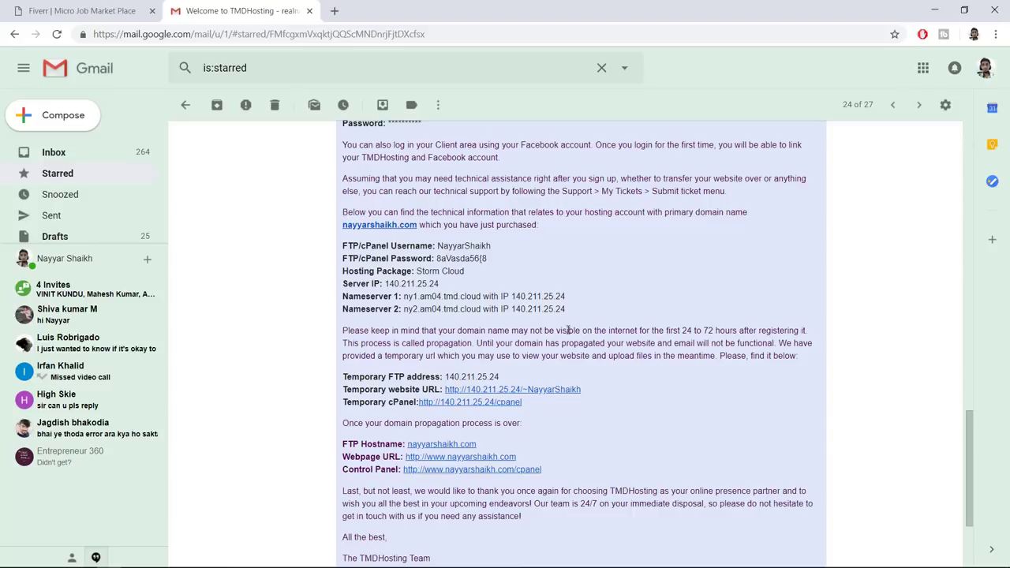
scroll(603, 333, "down", 2)
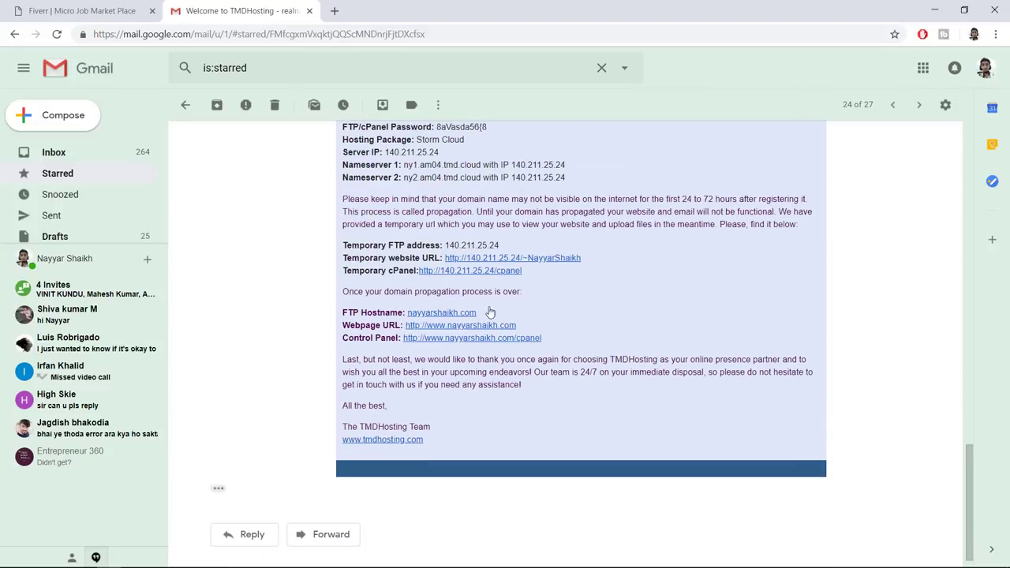
scroll(528, 356, "up", 3)
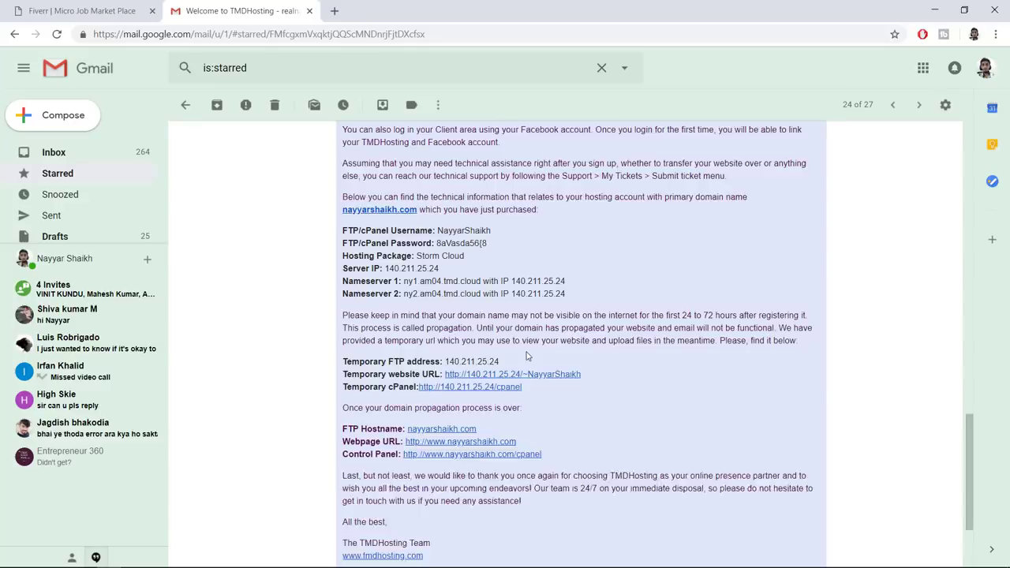
scroll(527, 356, "down", 1)
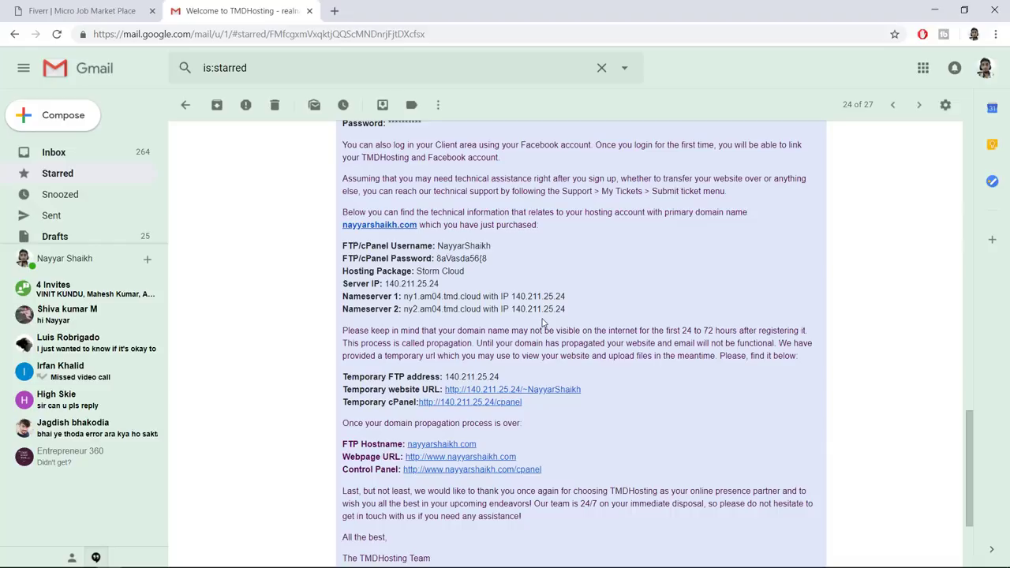
scroll(541, 331, "down", 1)
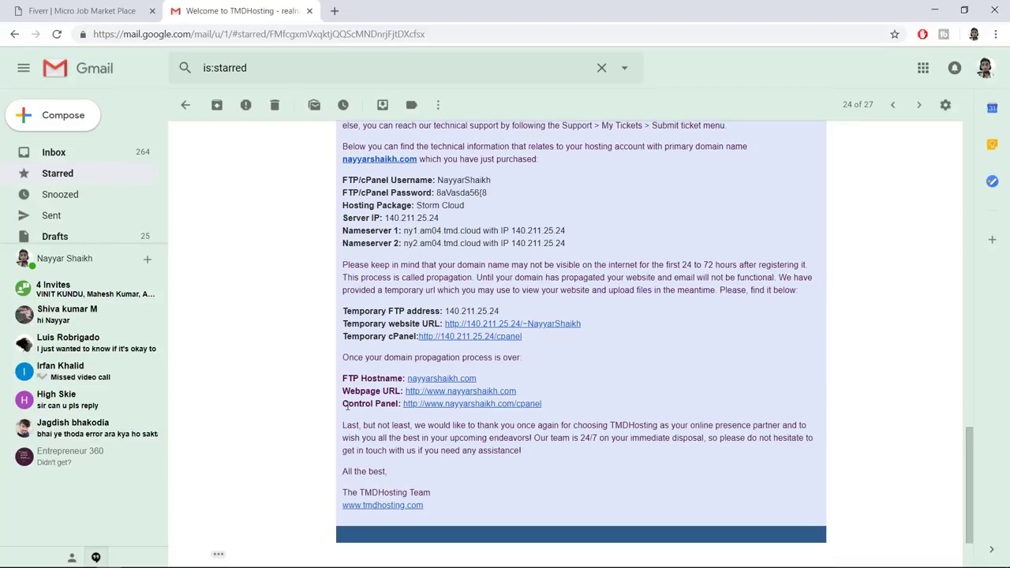
left_click_drag(342, 404, 639, 406)
left_click(639, 405)
left_click(462, 404)
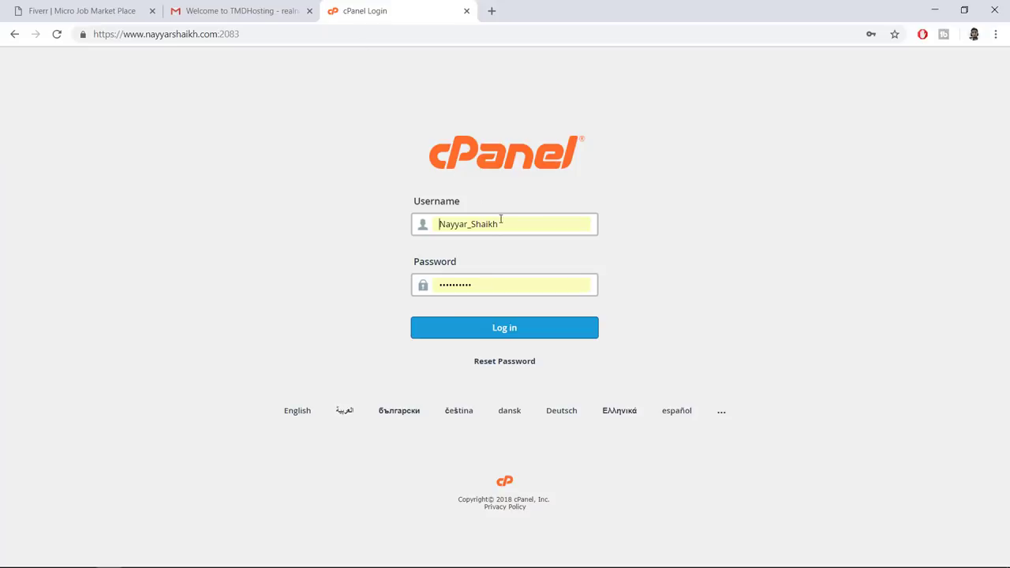
Verify the cPanel username in the welcome email and log in to cPanel with the saved credentials
left_click(241, 11)
left_click_drag(496, 183, 450, 178)
left_click_drag(355, 179, 488, 180)
left_click(488, 180)
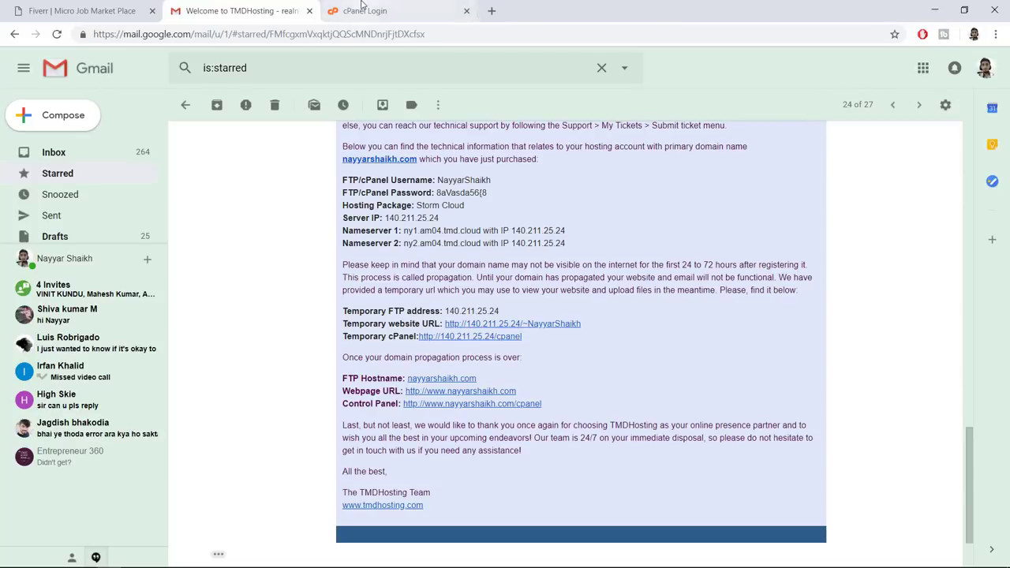
left_click(362, 10)
left_click(523, 221)
left_click(493, 357)
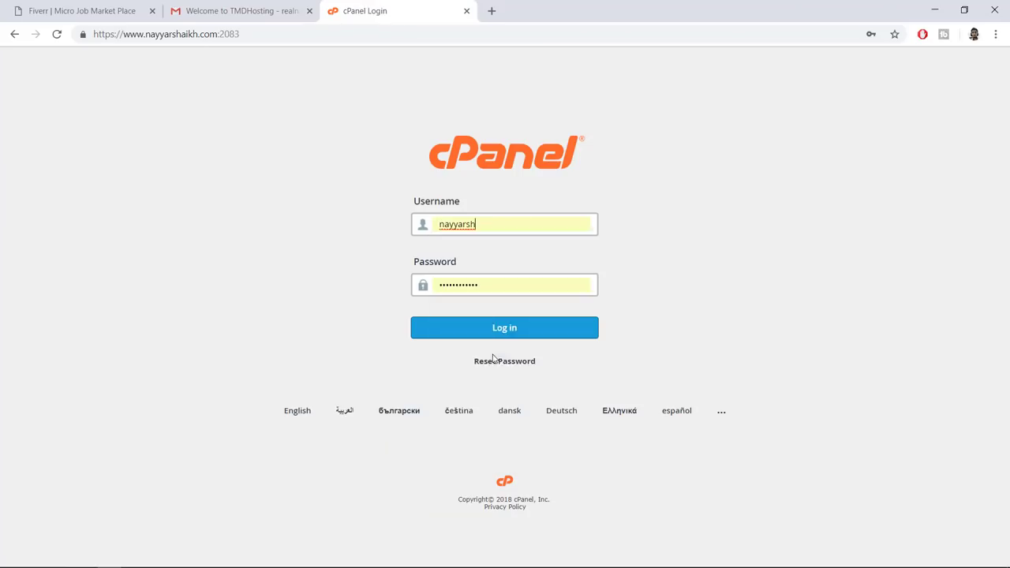
left_click(472, 331)
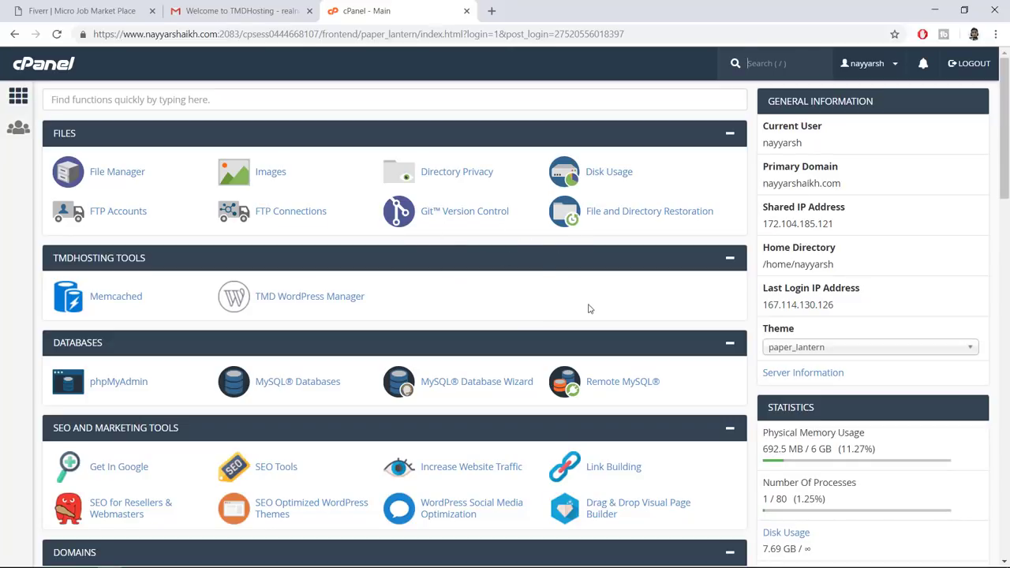
Open WordPress from the Softaculous Apps Installer section
scroll(588, 304, "down", 5)
scroll(589, 311, "down", 12)
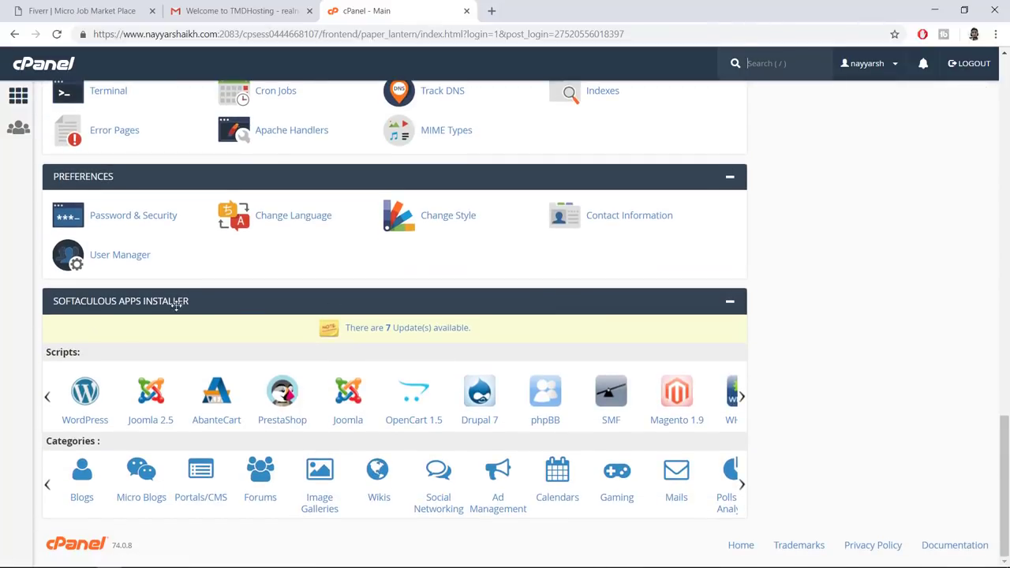
left_click(93, 390)
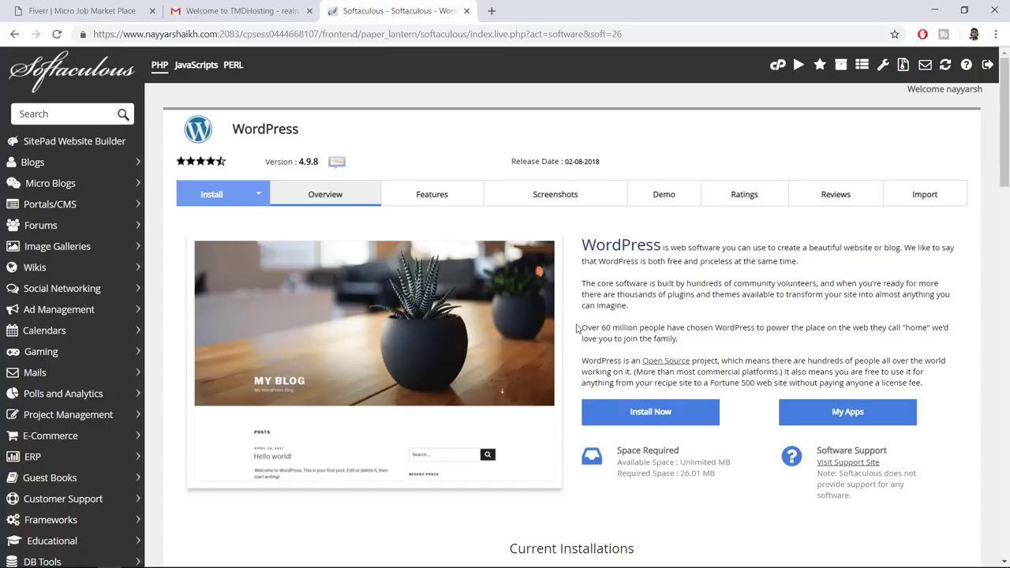
left_click(653, 422)
left_click(598, 295)
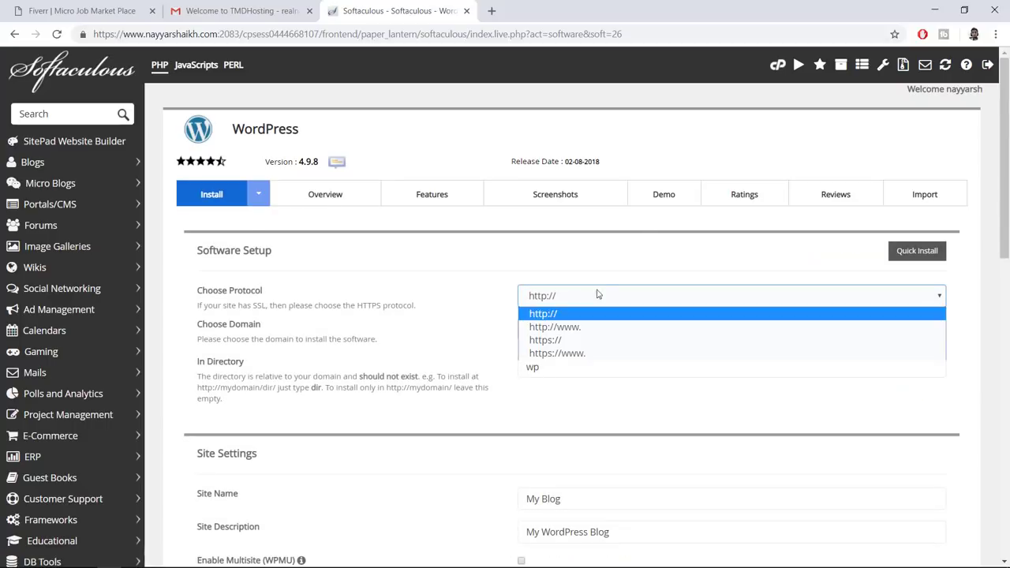
left_click(580, 354)
key("Up")
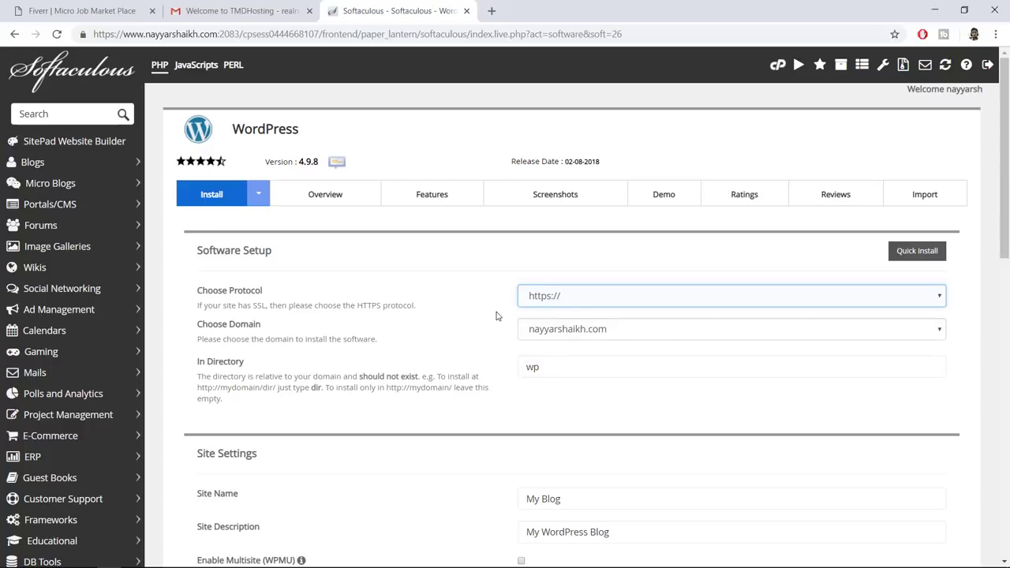
left_click(558, 296)
left_click(525, 345)
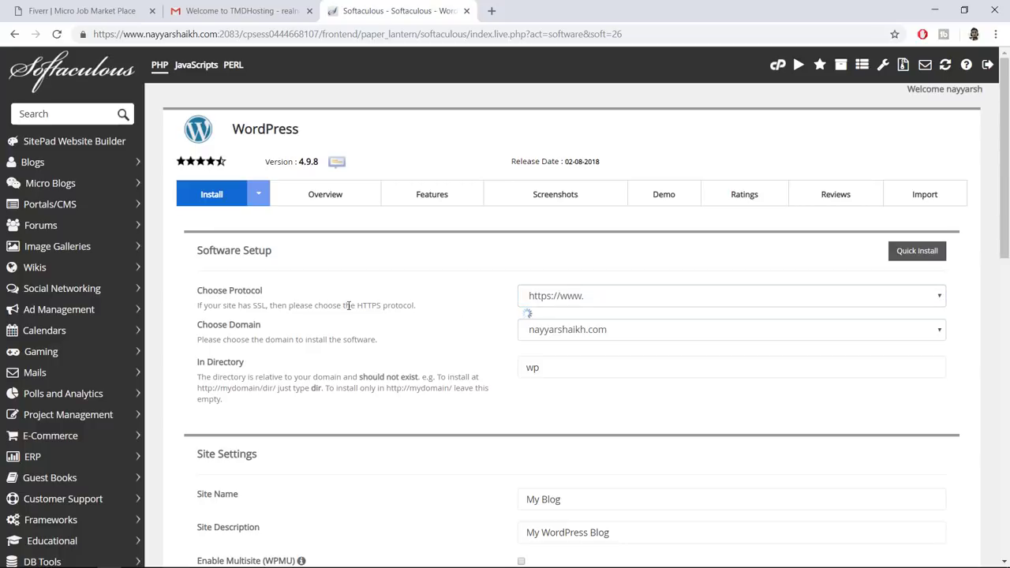
left_click_drag(358, 305, 382, 306)
left_click(442, 310)
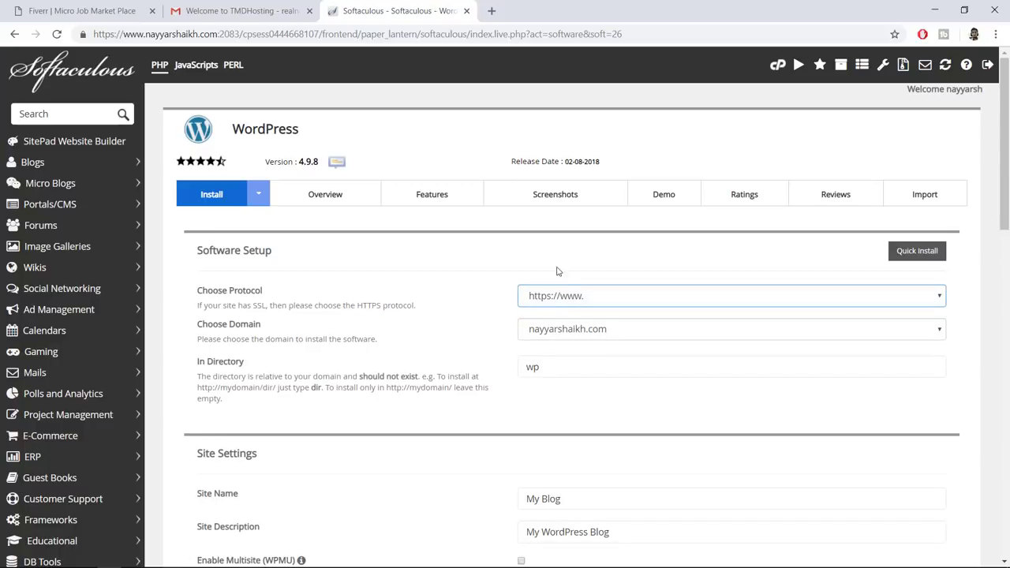
left_click(89, 36)
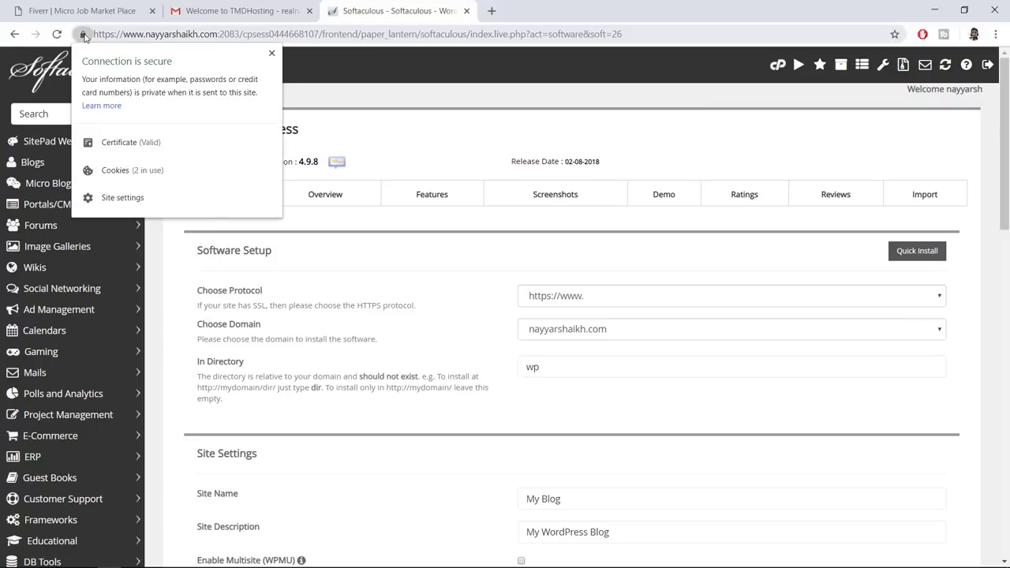
left_click(271, 53)
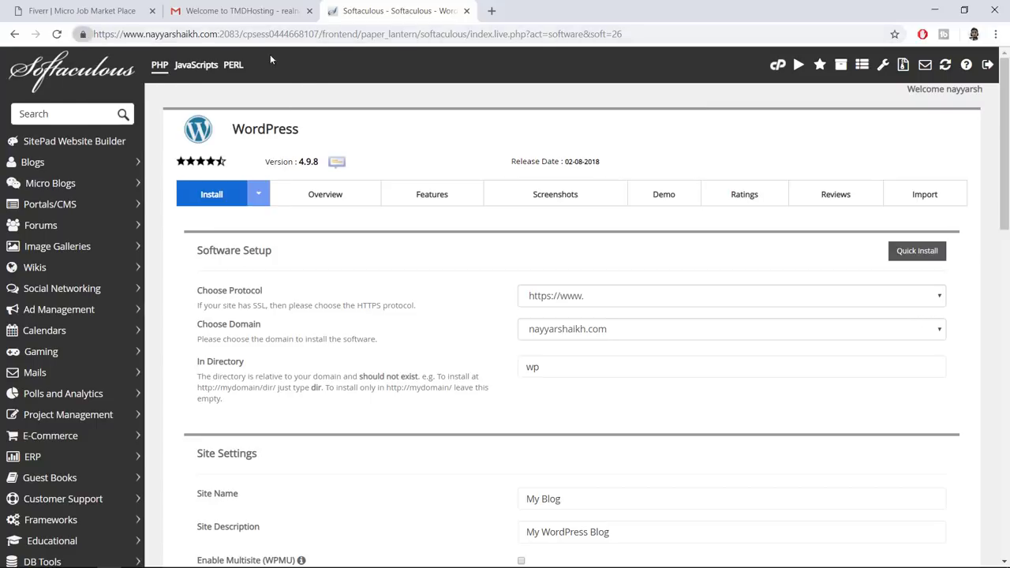
Choose the fiverr3 subdomain and clear 'wp' from the install directory
left_click(588, 333)
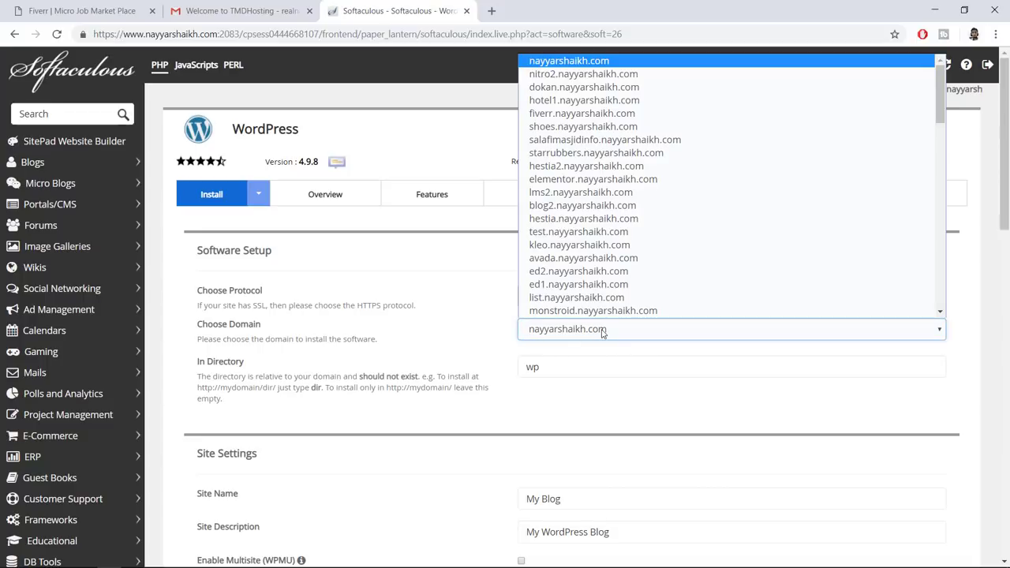
key("f")
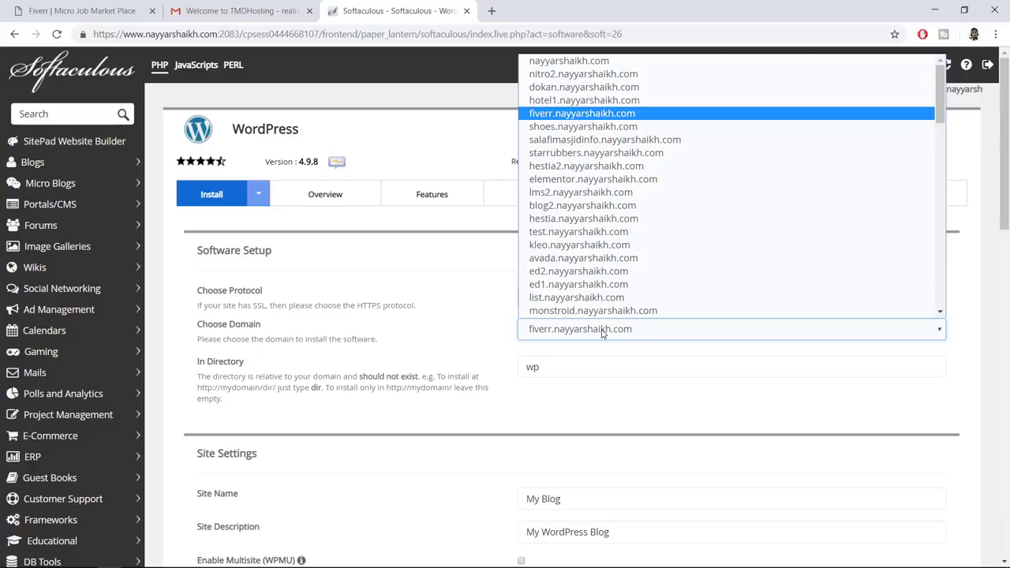
key("f")
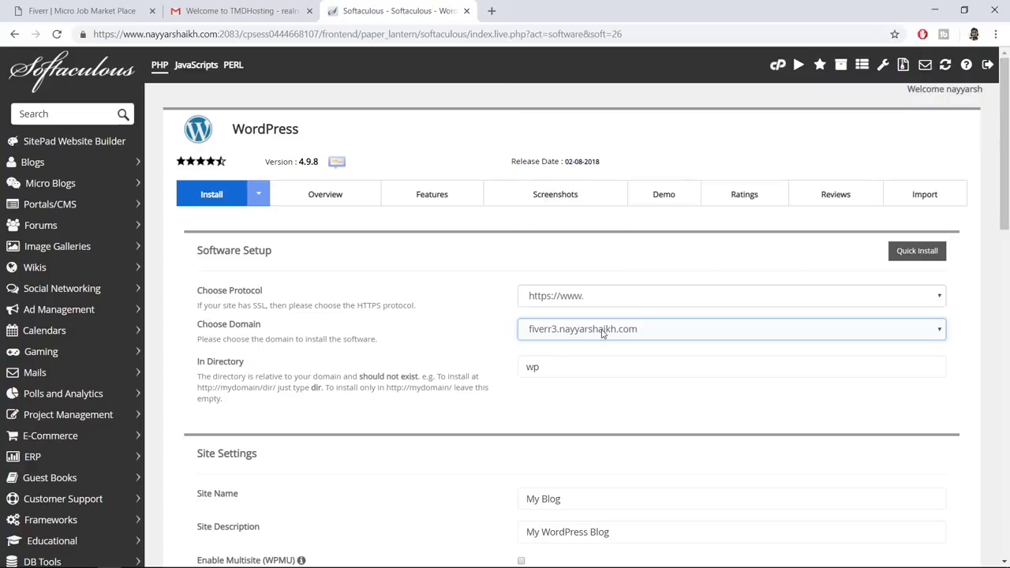
key("Return")
left_click(557, 365)
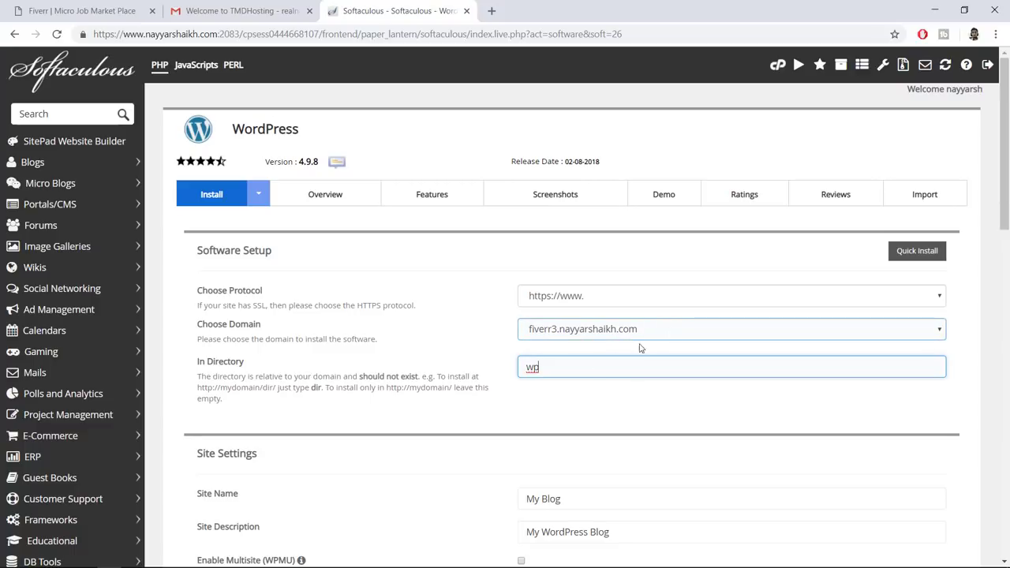
left_click_drag(198, 369, 291, 378)
left_click(457, 375)
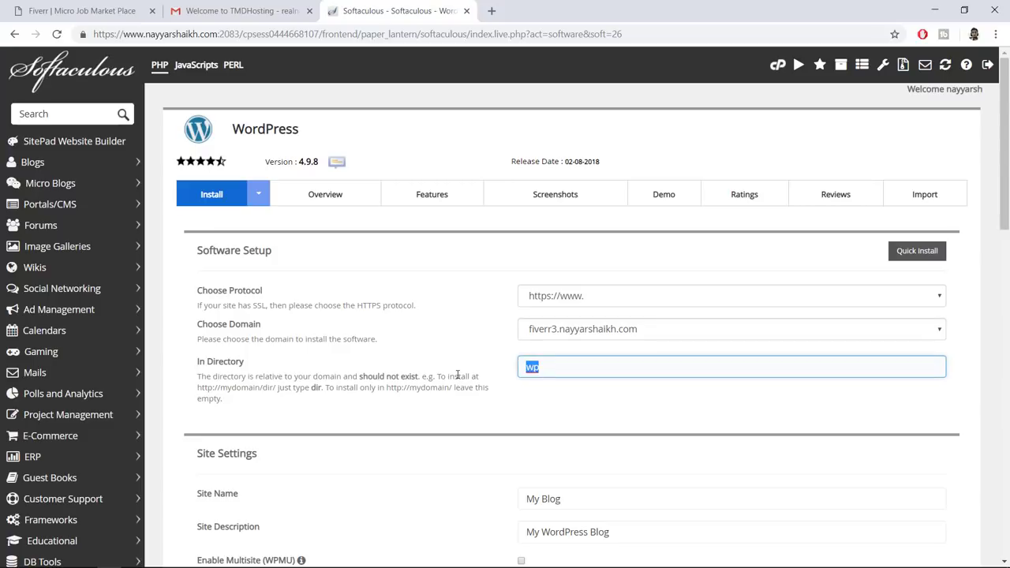
key("BackSpace")
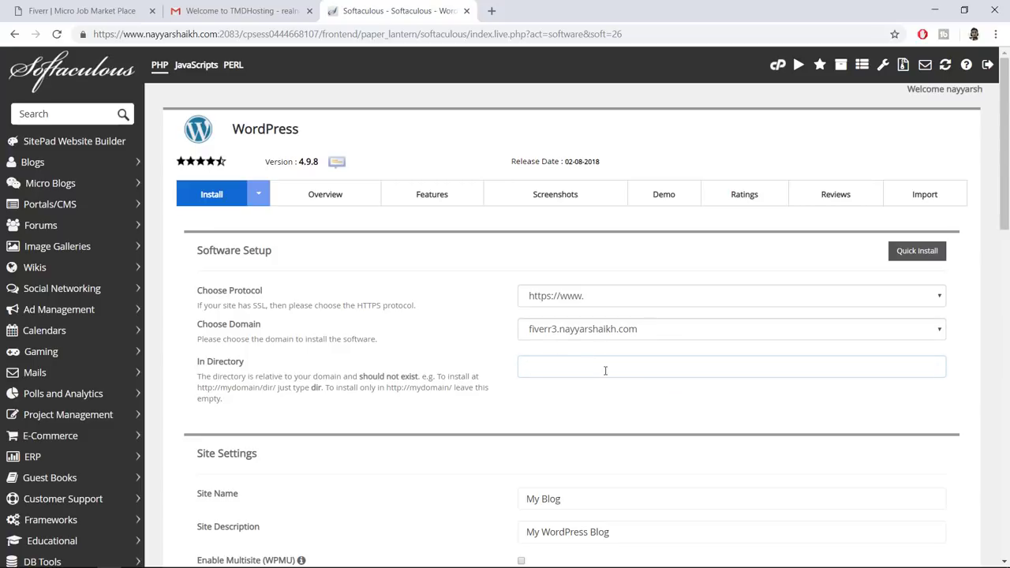
Replace My Blog with site name Fiverr and set the description to Micro Job Marketplace
left_click(641, 395)
scroll(655, 402, "down", 3)
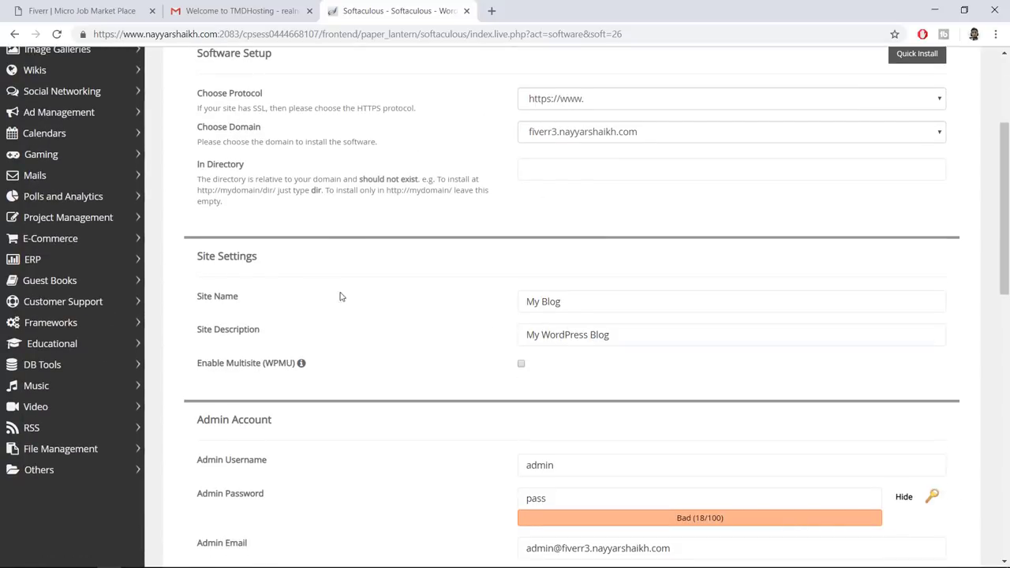
left_click(629, 302)
left_click_drag(629, 302, 520, 298)
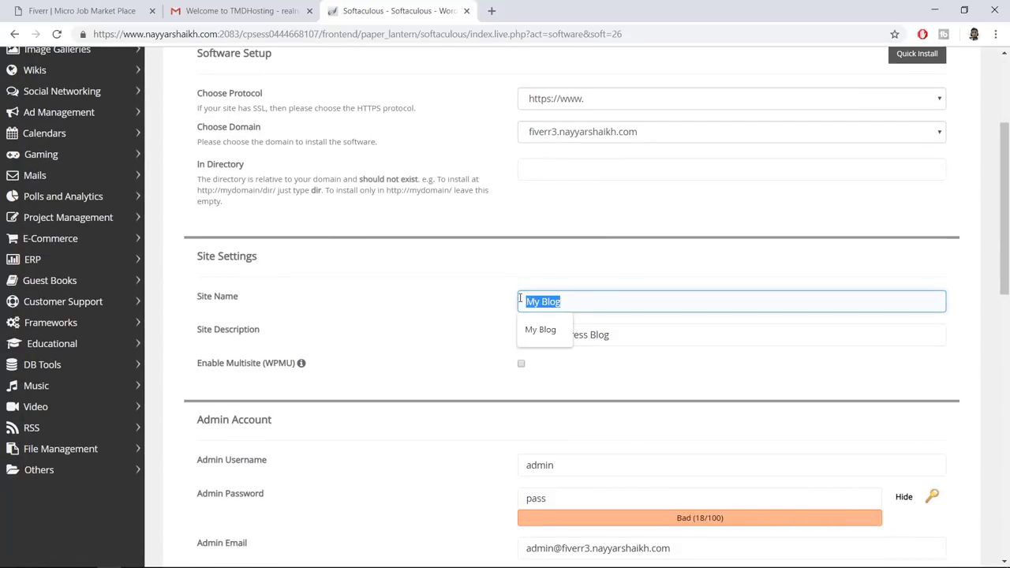
left_click(703, 334)
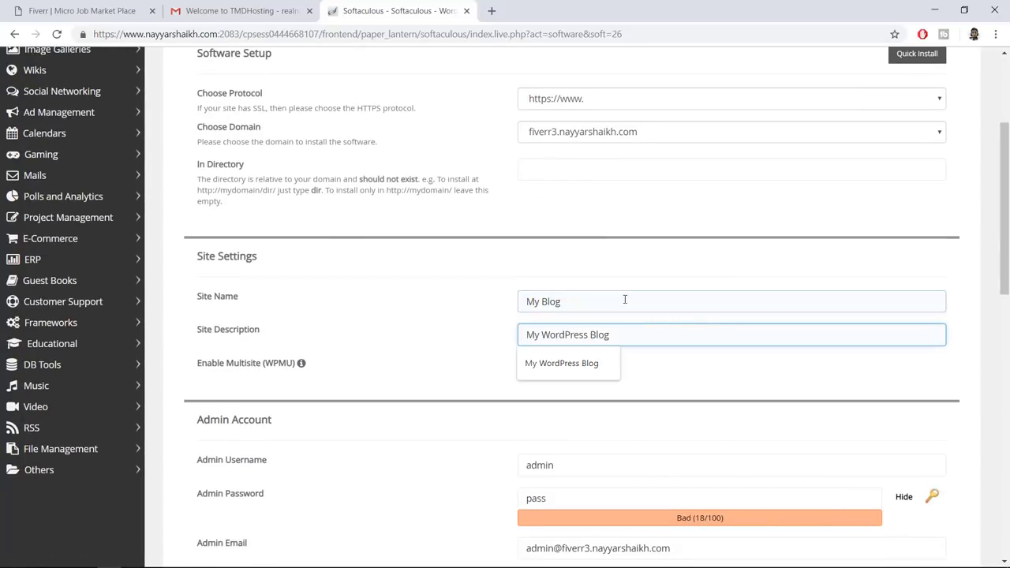
left_click_drag(636, 301, 469, 297)
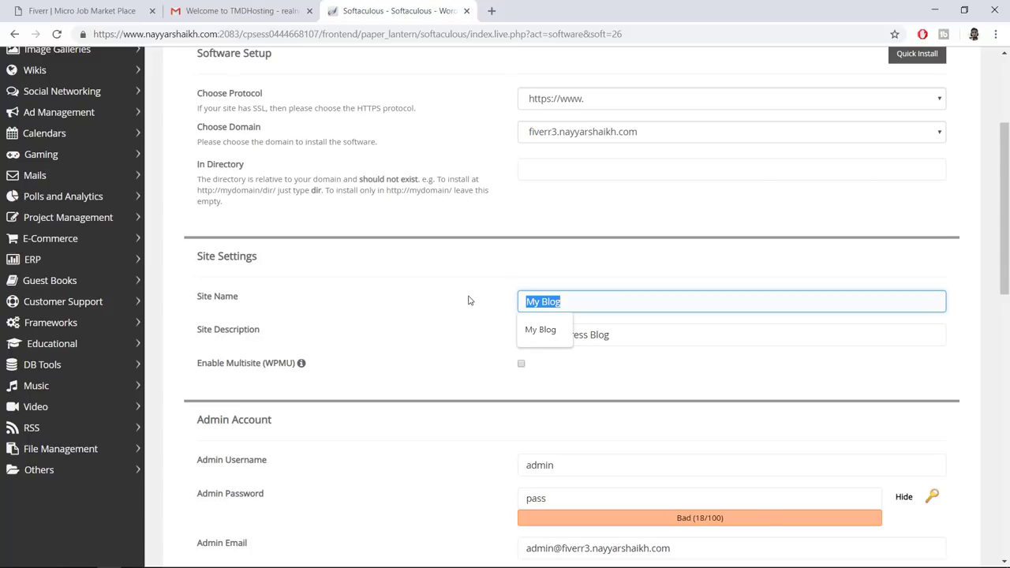
type("Fiverr")
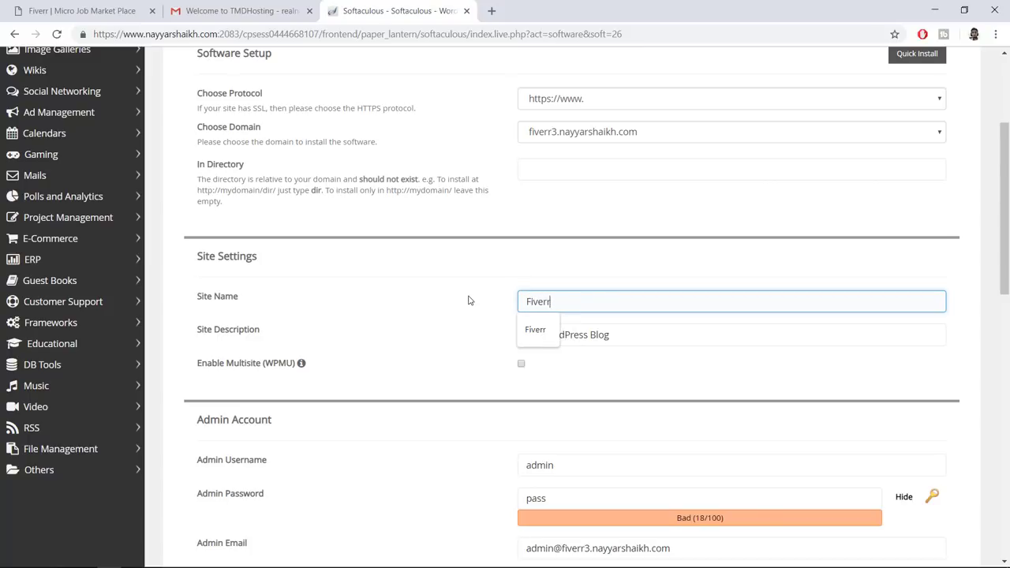
key("Tab")
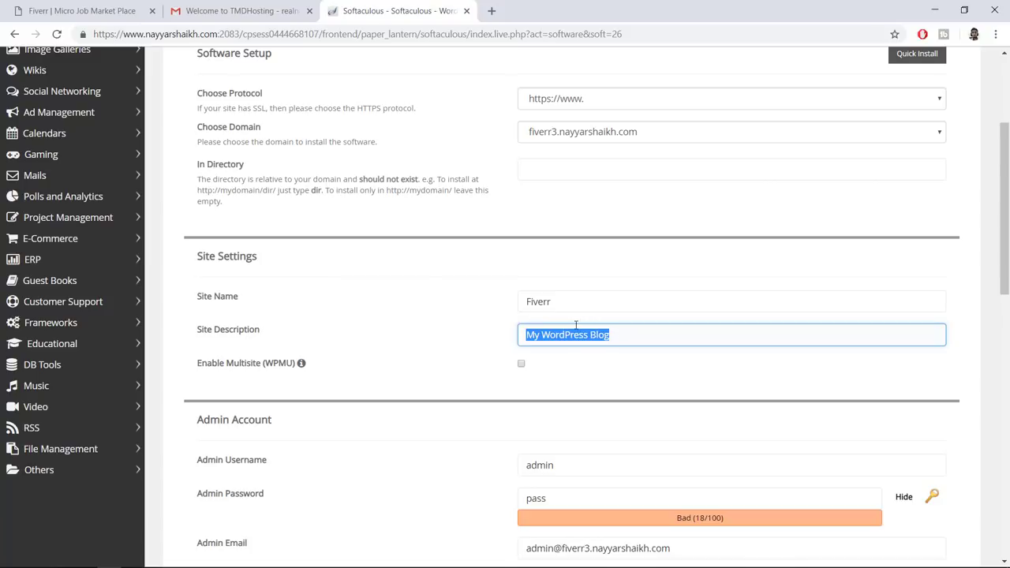
type("Mic")
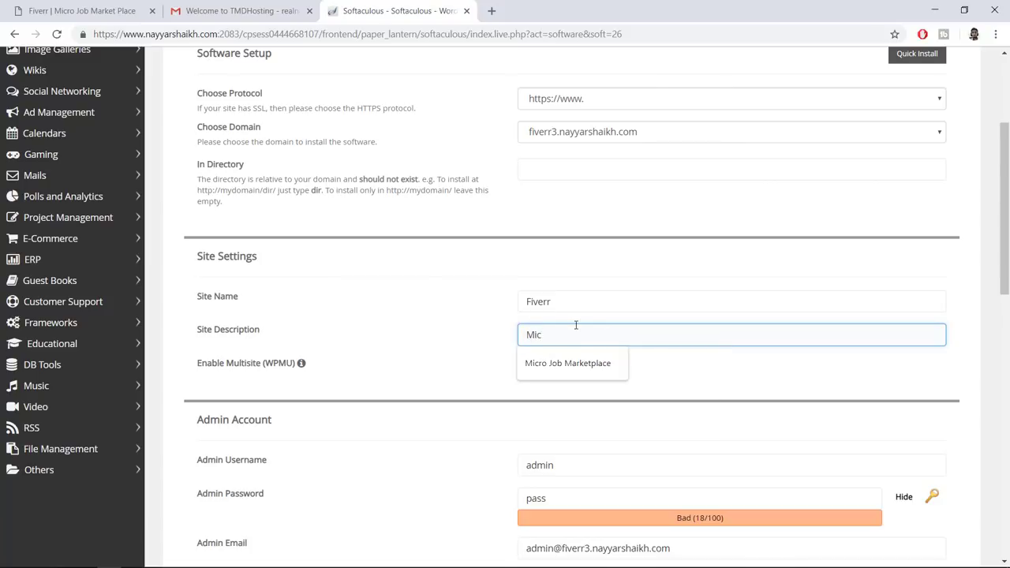
left_click(565, 370)
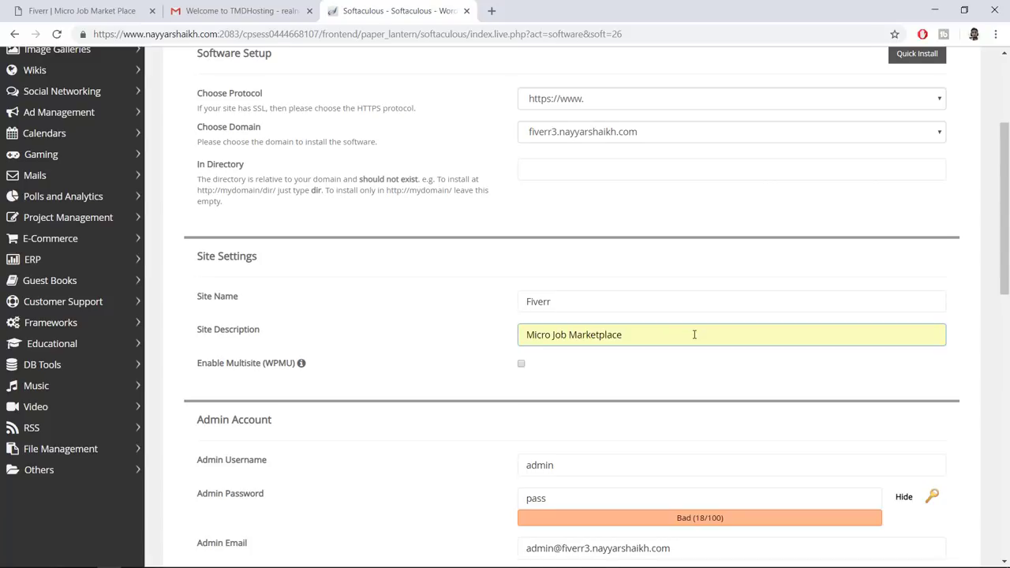
Set the admin username to the saved name, joining first and last name with an underscore
scroll(695, 335, "down", 3)
left_click(592, 267)
left_click_drag(579, 264, 503, 267)
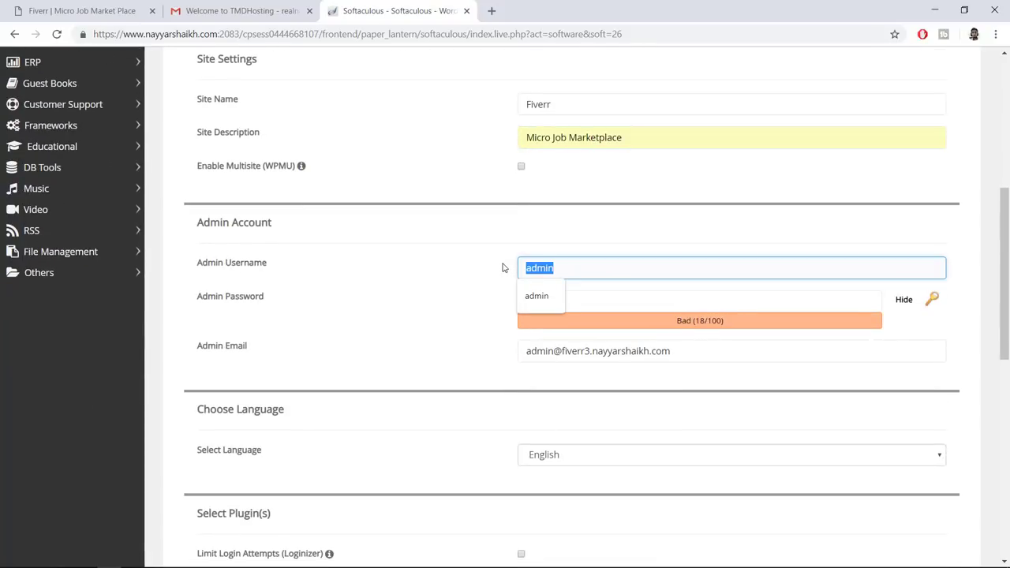
type("Nayyar Shaikh")
left_click(567, 301)
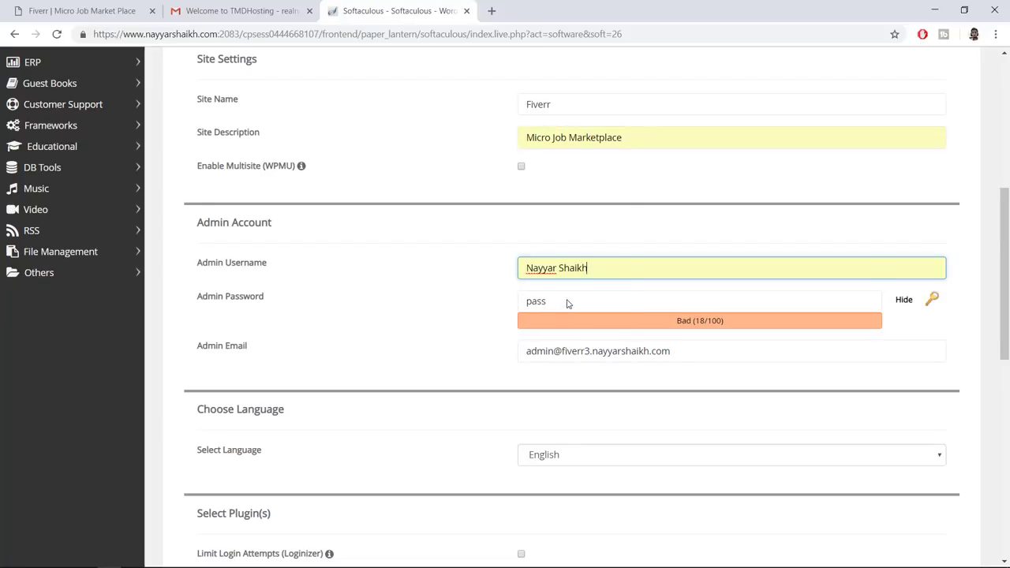
left_click_drag(605, 269, 502, 270)
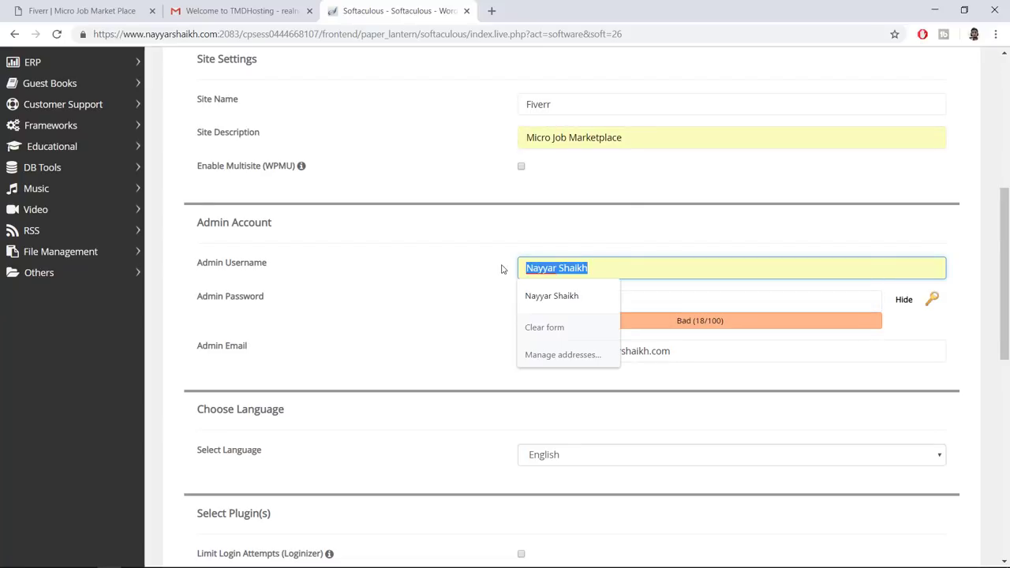
left_click(560, 269)
key("BackSpace")
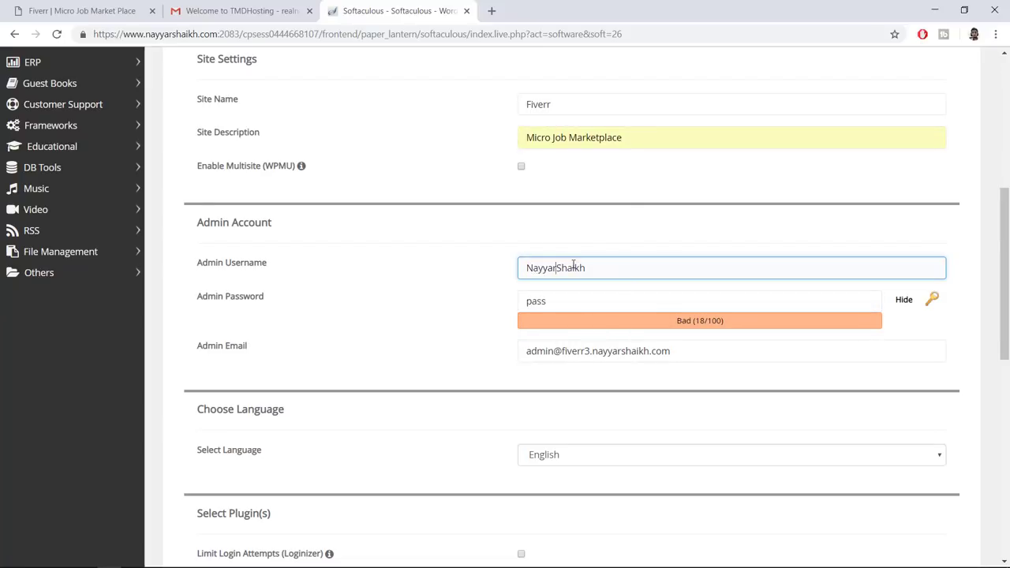
type("_")
Fill in the saved admin password and replace the admin e-mail with the saved address
left_click(577, 305)
double_click(578, 305)
left_click(904, 300)
left_click(695, 301)
double_click(697, 304)
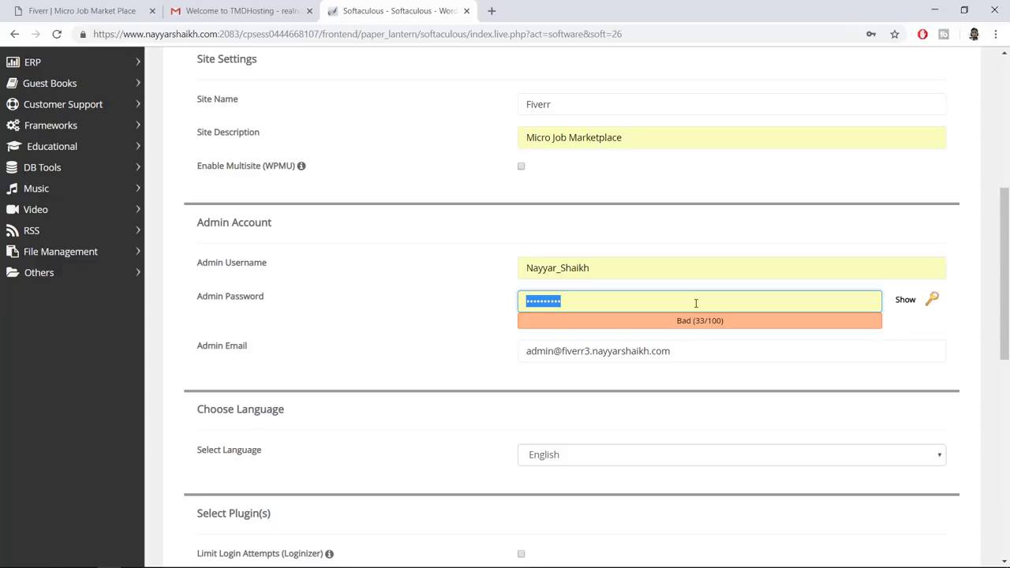
left_click_drag(733, 350, 485, 355)
key("BackSpace")
left_click(600, 377)
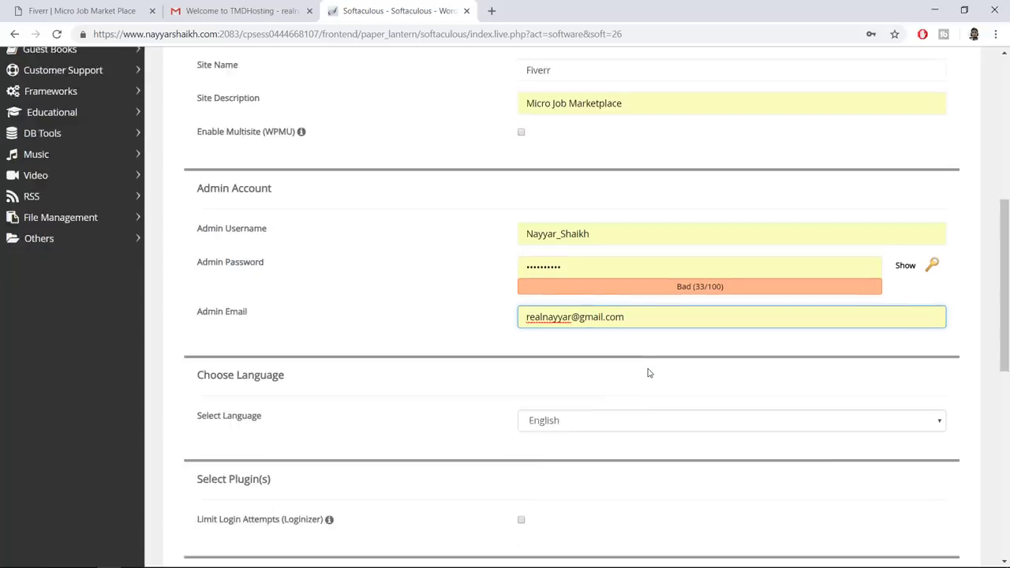
scroll(649, 372, "down", 8)
Install WordPress on the fiverr3 subdomain and open the new site's URL in a new tab
left_click(572, 406)
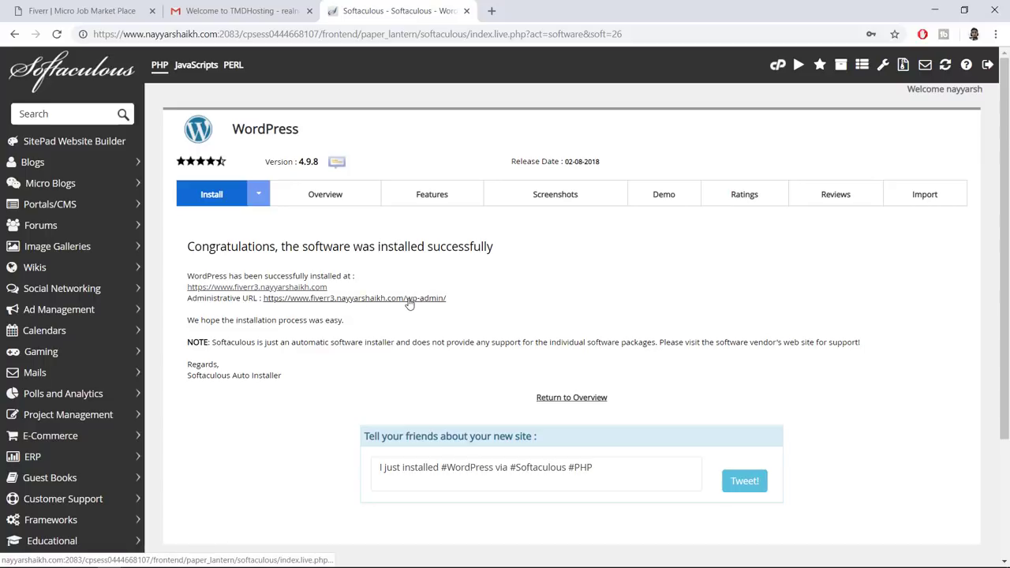
left_click(289, 289)
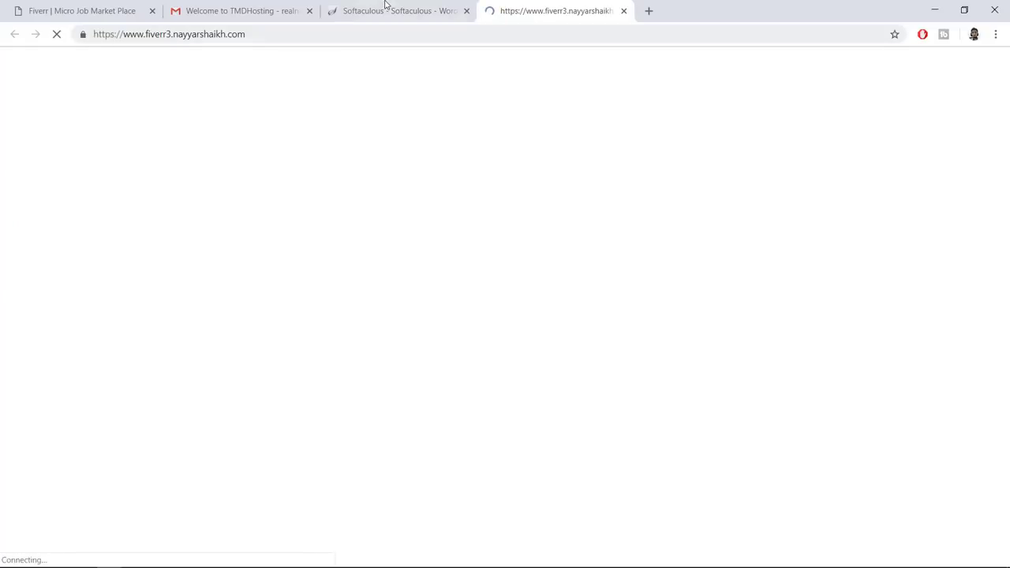
Open the new site's admin area, close the Softaculous and Gmail tabs, and dismiss the privacy notice
left_click(385, 4)
left_click(328, 300)
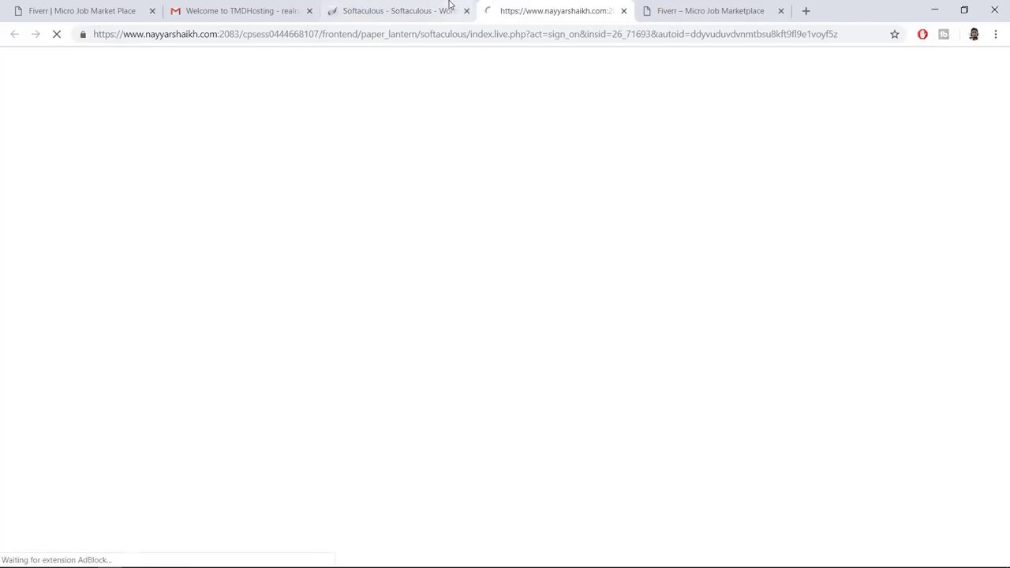
left_click(449, 7)
left_click(467, 11)
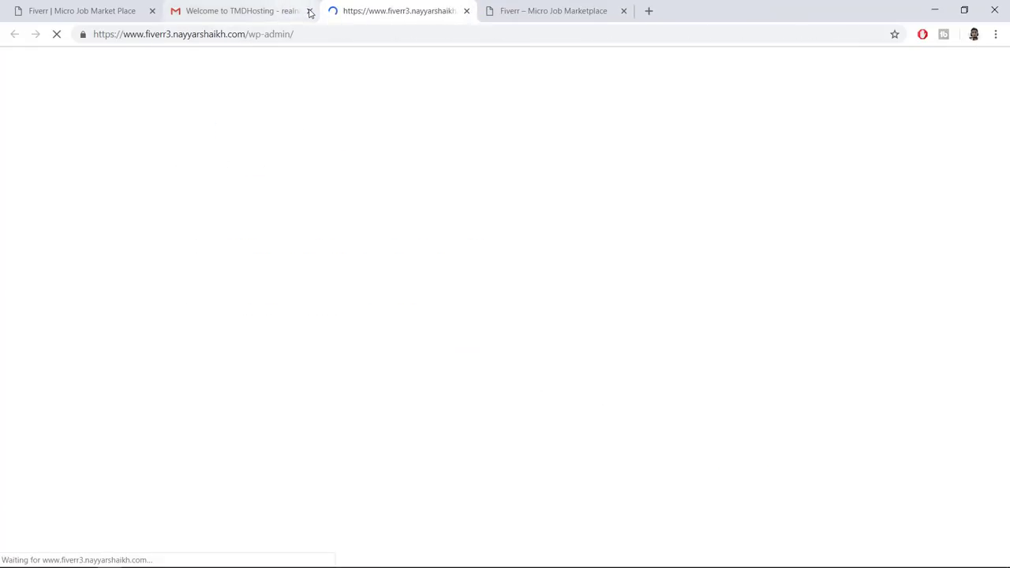
left_click(310, 11)
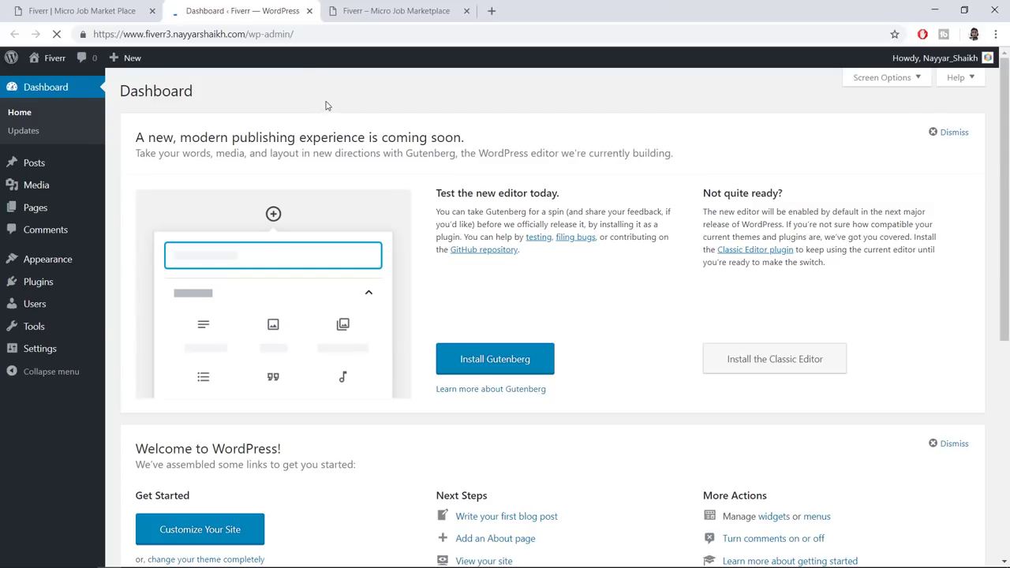
left_click(363, 351)
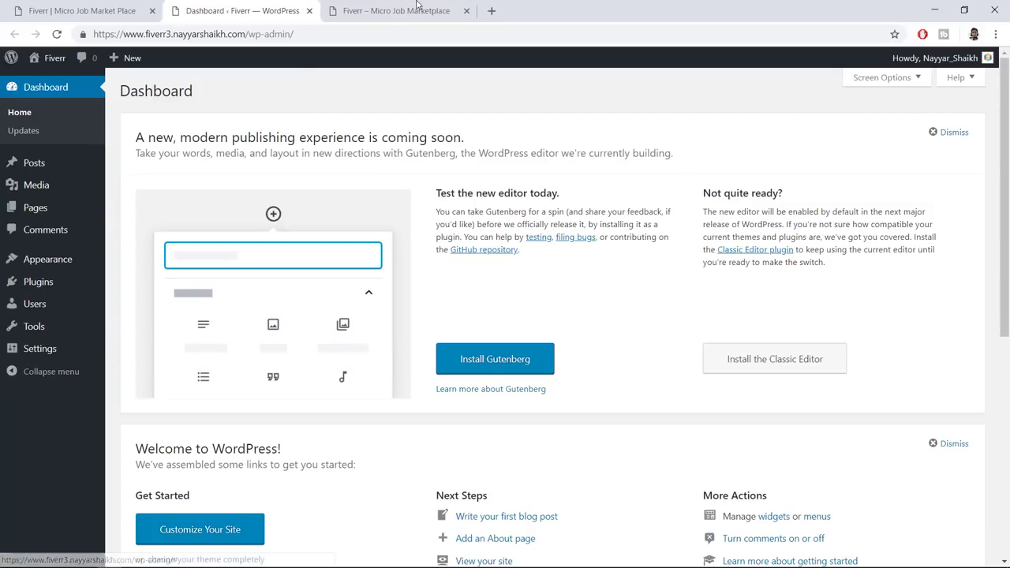
Look over the new Fiverr site's homepage, then return to the WordPress Dashboard
left_click(417, 6)
scroll(540, 229, "down", 10)
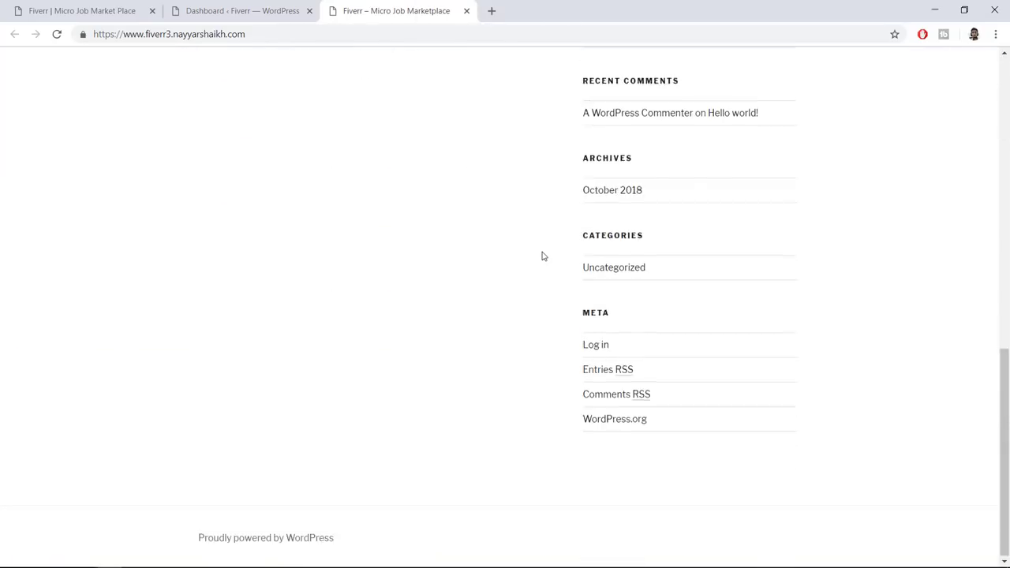
scroll(541, 245, "up", 10)
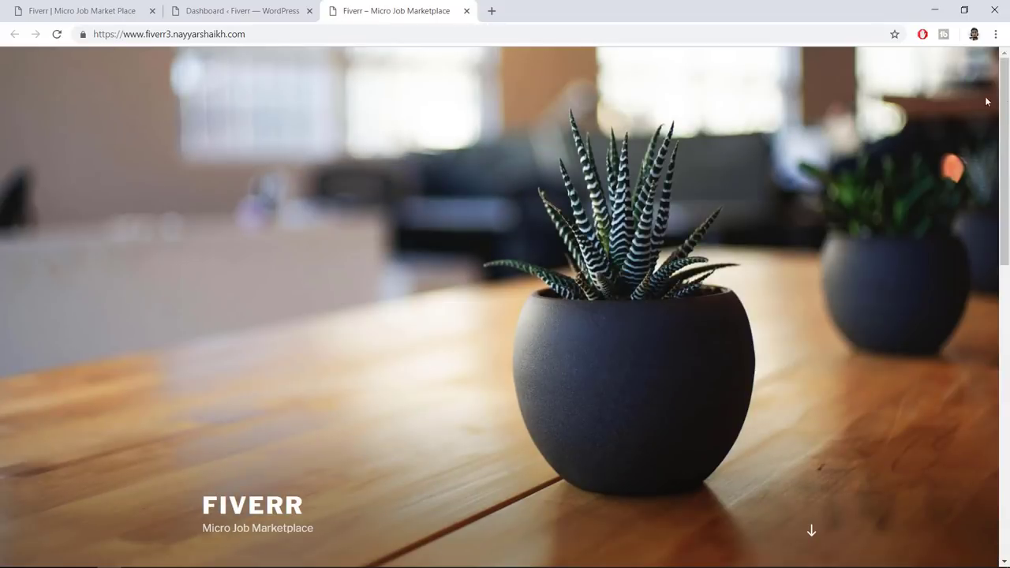
mouse_move(1004, 105)
left_mouse_down()
mouse_move(1005, 391)
mouse_move(1005, 101)
left_mouse_up()
scroll(626, 203, "down", 4)
scroll(625, 206, "up", 4)
left_click(249, 8)
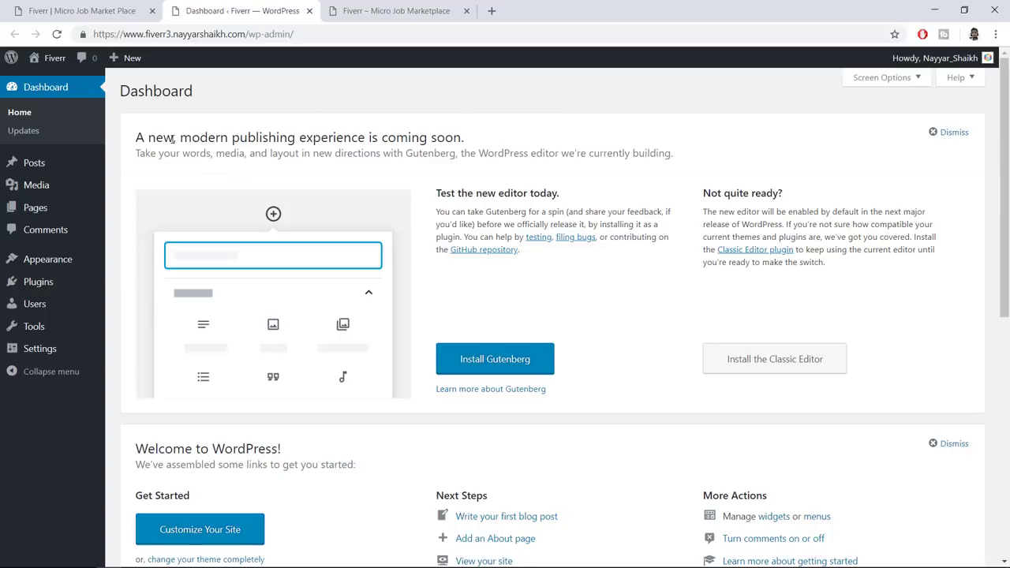
Point out the site address and its wp-admin part, then go to Appearance > Themes
scroll(672, 260, "down", 3)
scroll(676, 310, "up", 3)
left_click_drag(93, 34, 251, 38)
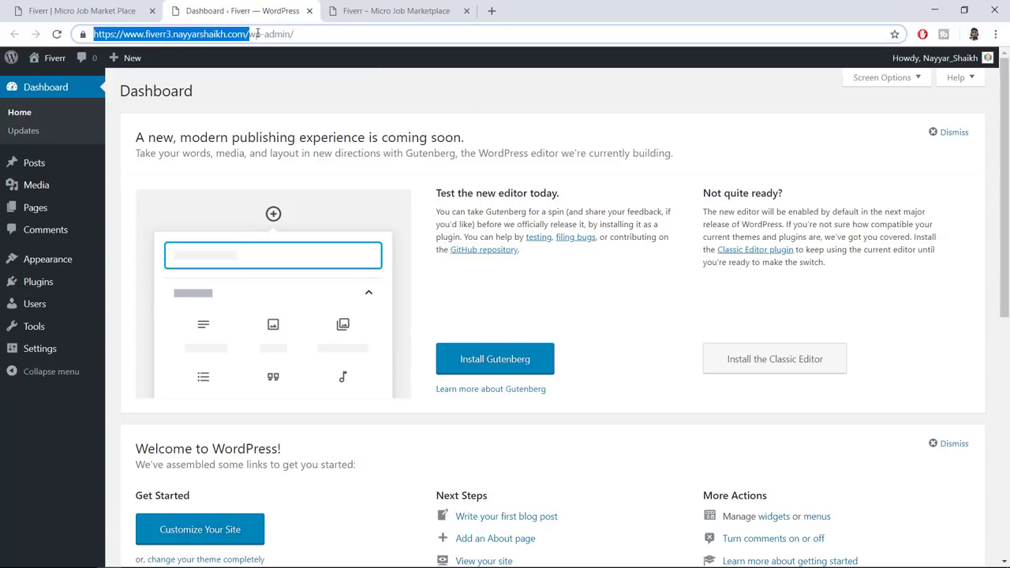
left_click(313, 32)
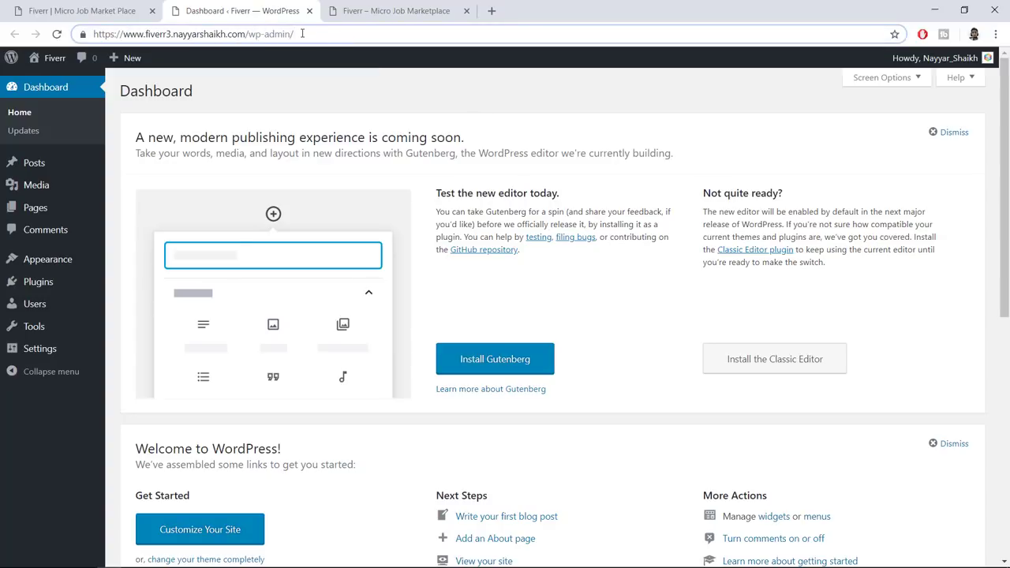
left_click_drag(294, 33, 248, 32)
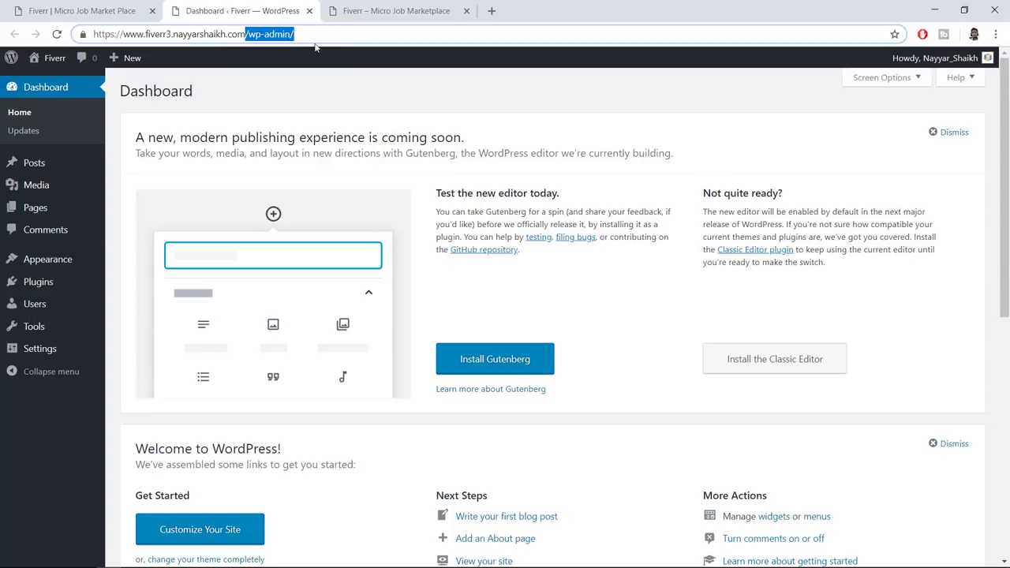
left_click(245, 63)
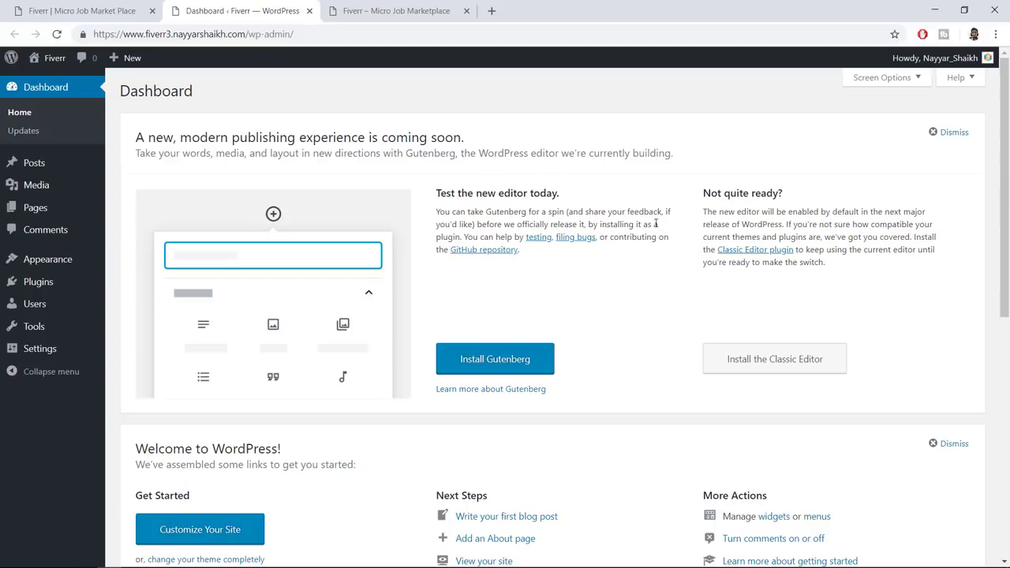
left_click(48, 263)
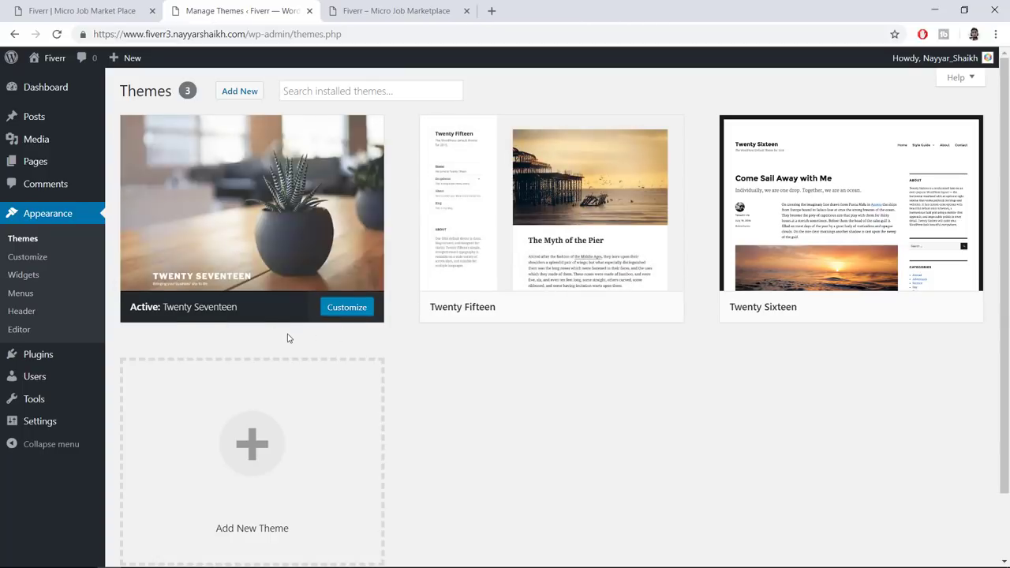
Compare the live site's front page with the installed themes page
mouse_move(272, 218)
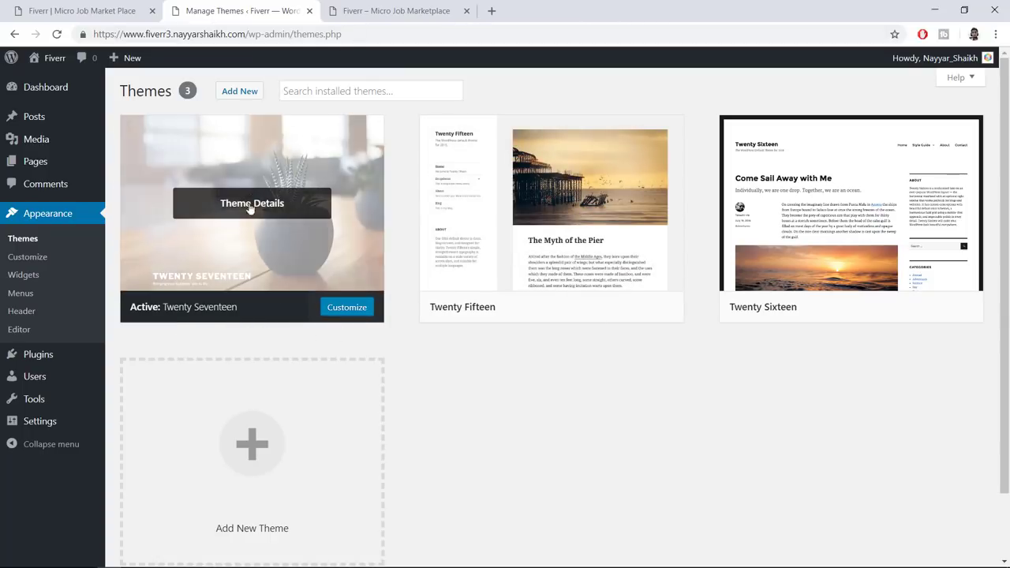
left_click(398, 10)
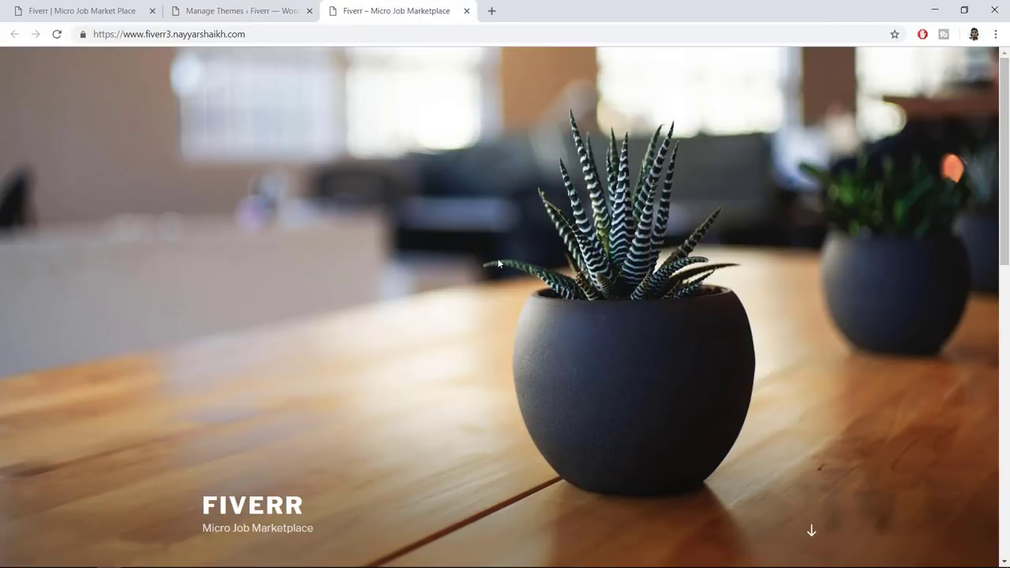
left_click(284, 4)
mouse_move(258, 188)
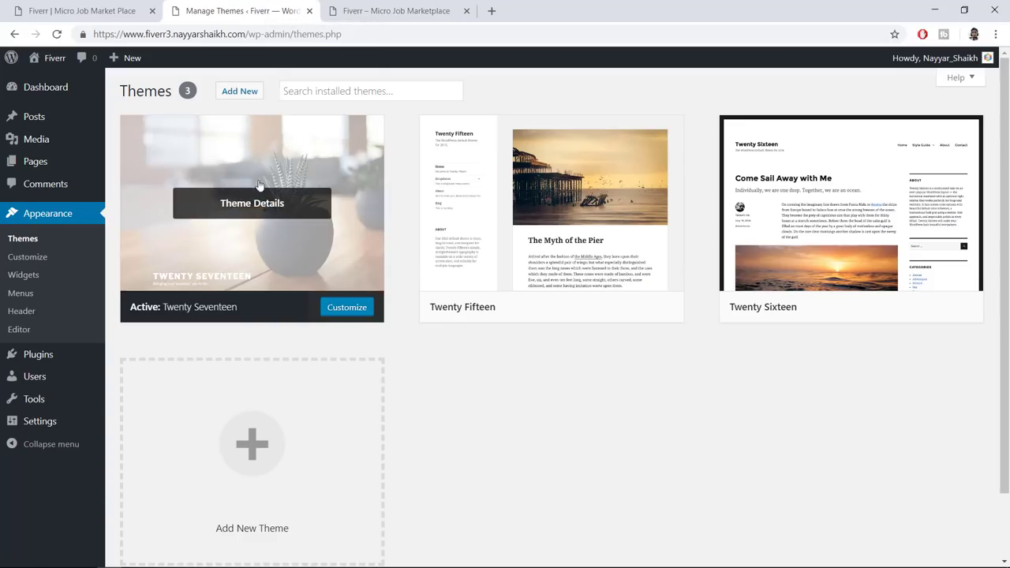
left_click(386, 11)
left_click(193, 10)
mouse_move(464, 197)
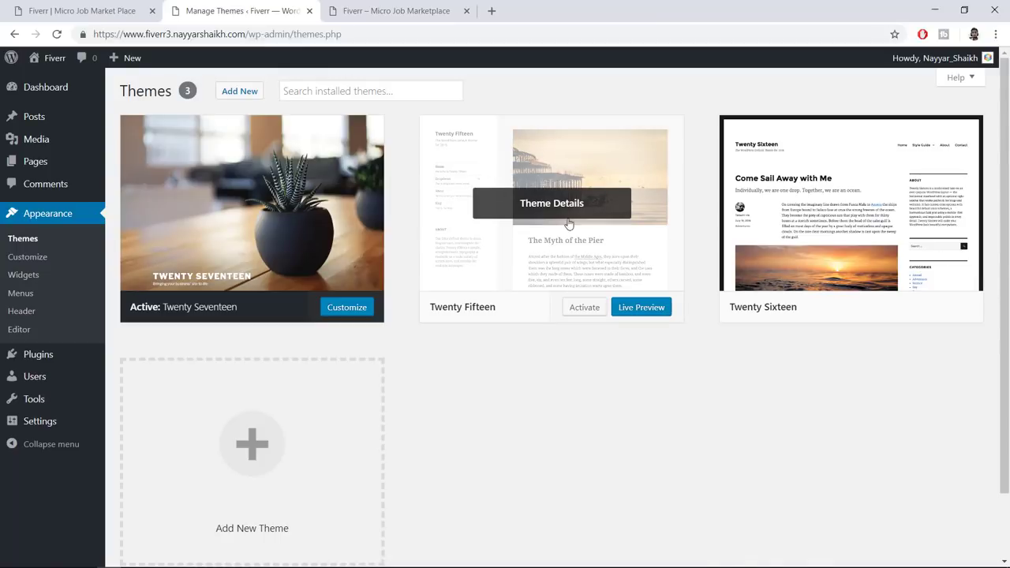
mouse_move(799, 275)
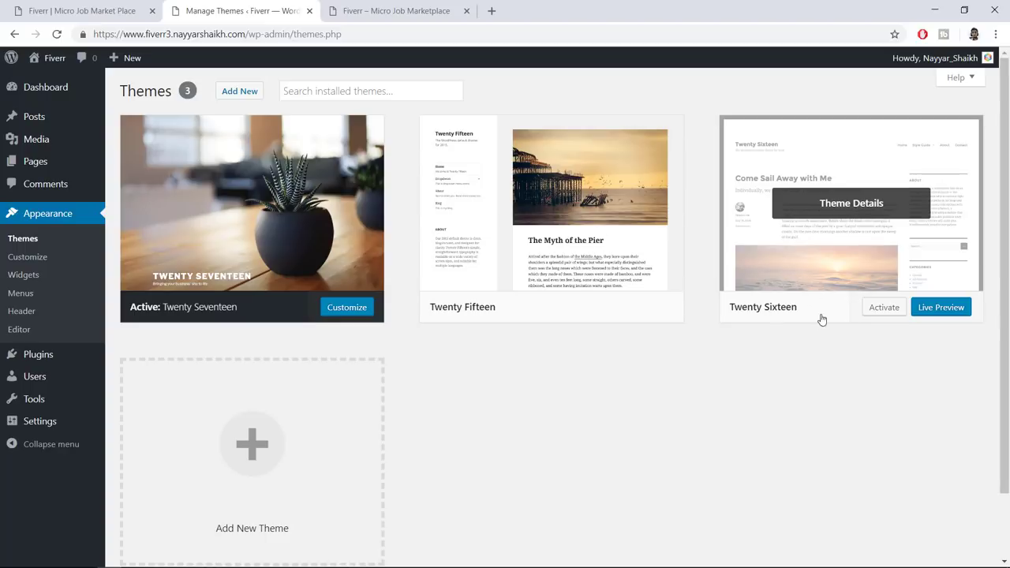
mouse_move(552, 205)
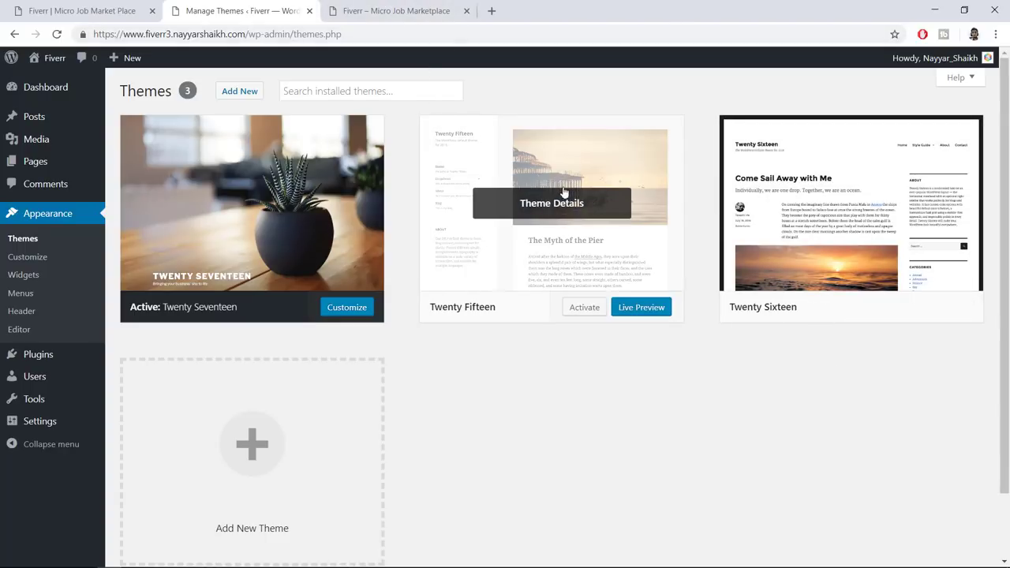
Delete the Twenty Fifteen and Twenty Sixteen themes, confirming each deletion
left_click(578, 194)
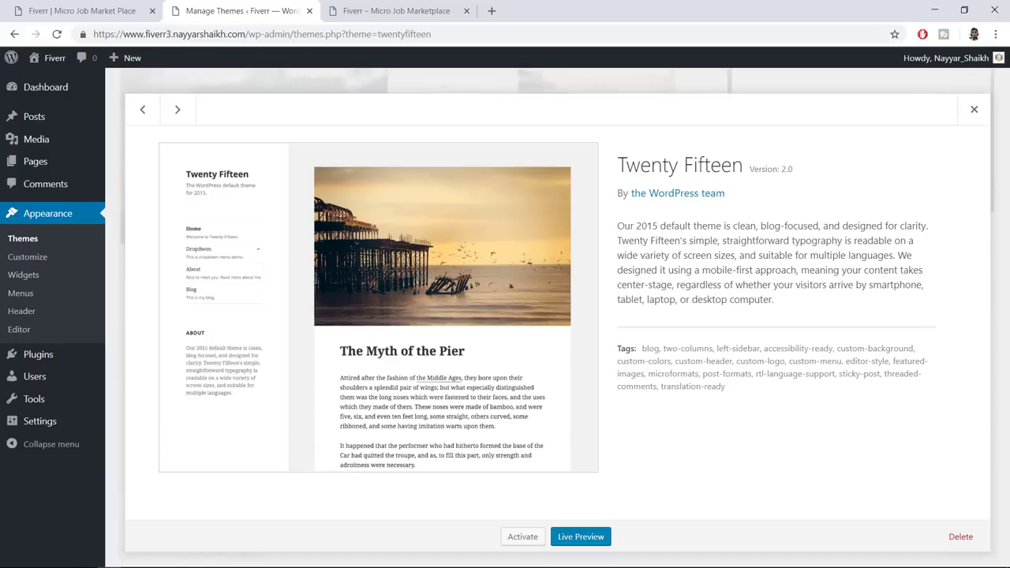
left_click(971, 533)
left_click(582, 137)
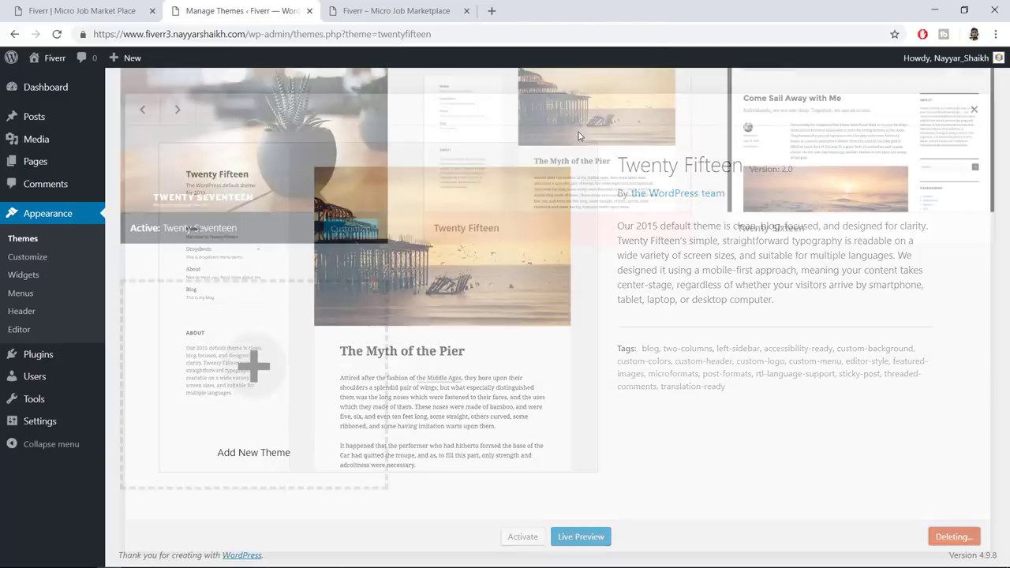
left_click(557, 191)
left_click(960, 536)
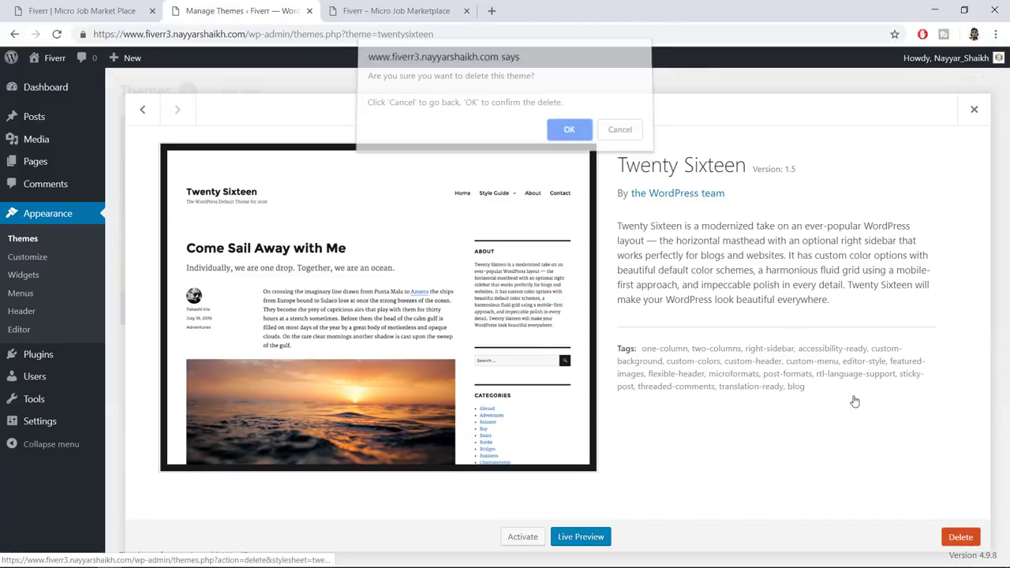
left_click(569, 135)
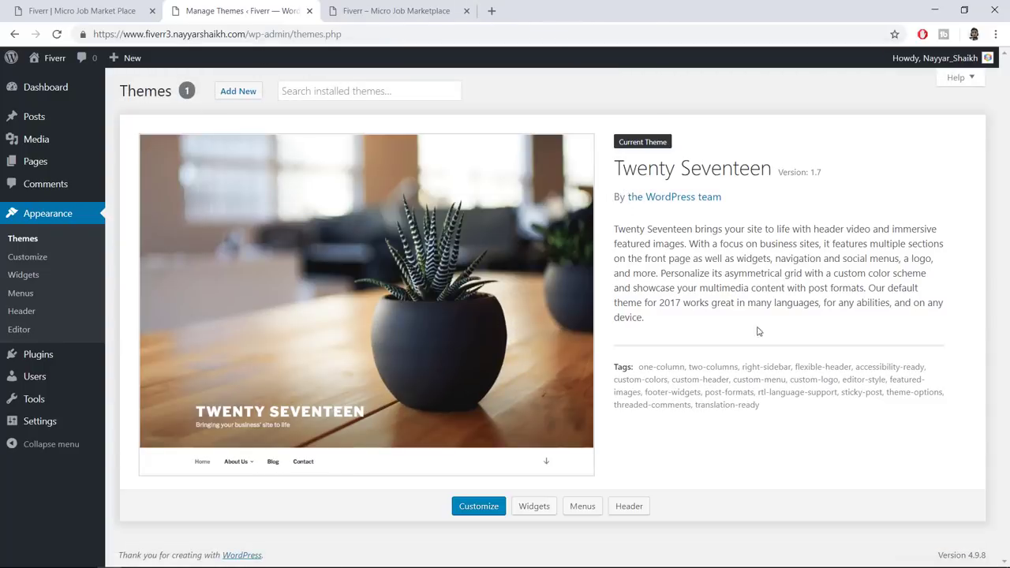
left_click(116, 10)
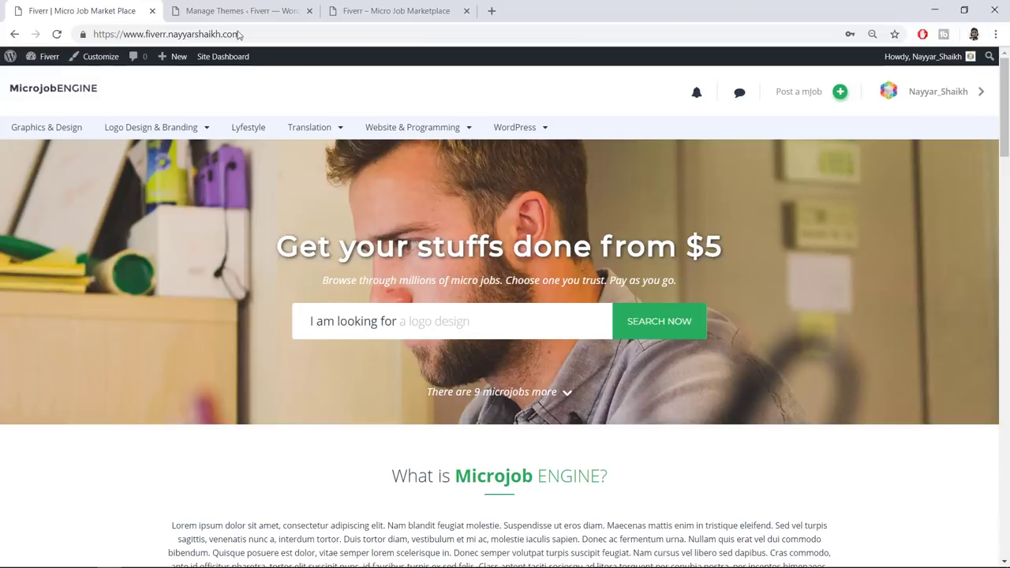
scroll(583, 348, "down", 4)
scroll(584, 347, "down", 3)
scroll(584, 386, "up", 7)
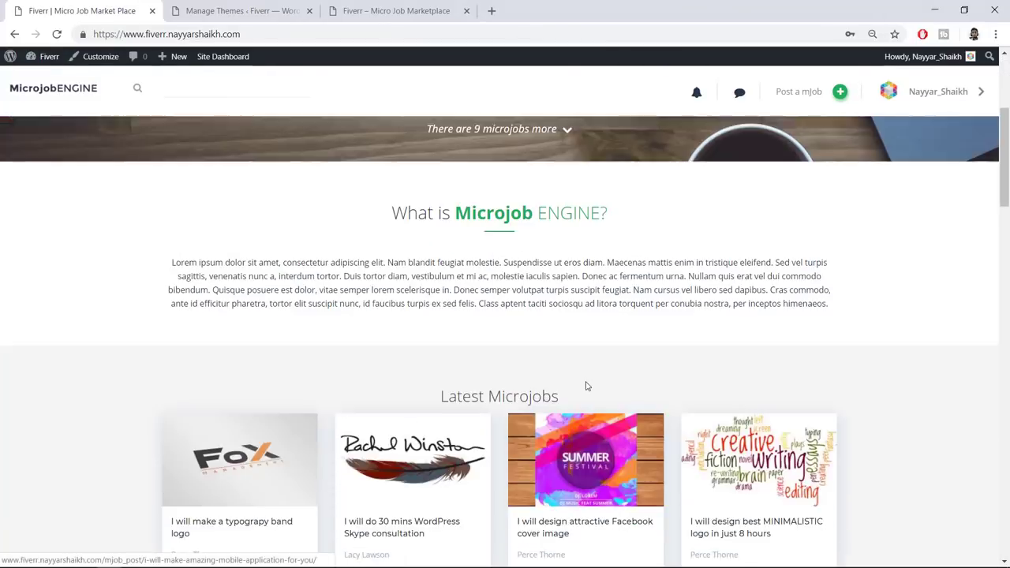
left_click(224, 9)
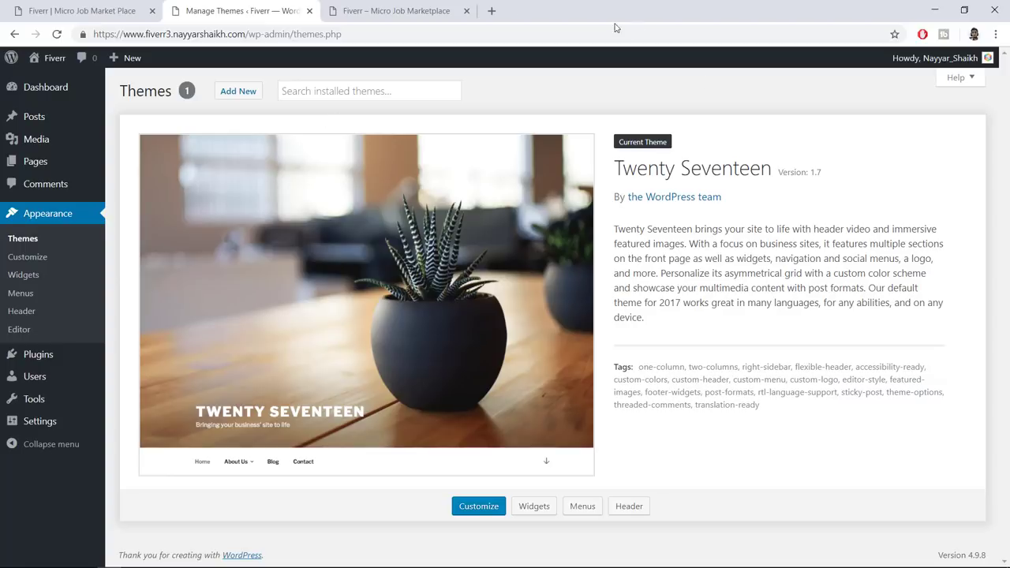
Load bloggdude.com/microjob in a new browser tab
left_click(498, 11)
type("b")
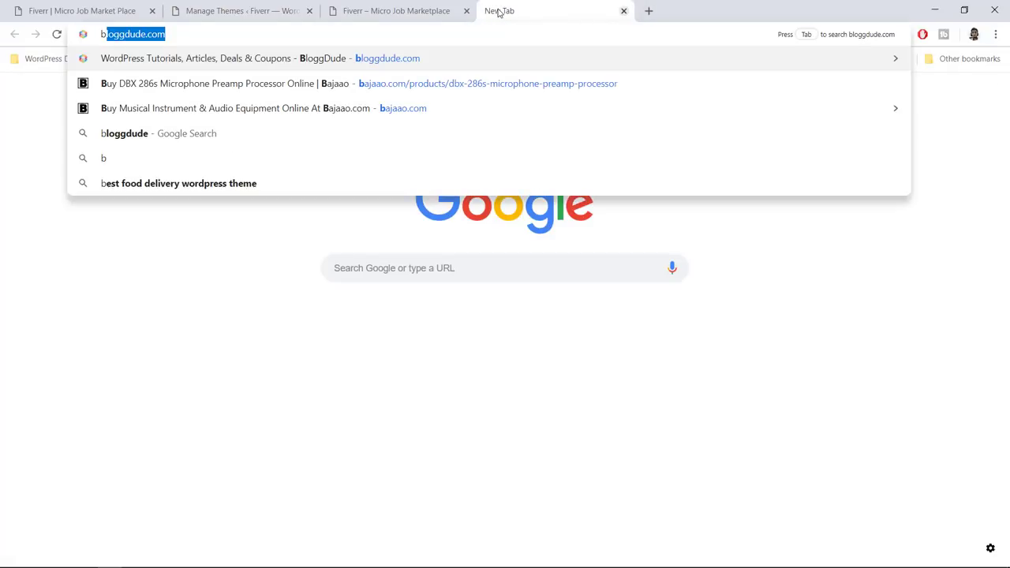
key("Right")
type("/microjob")
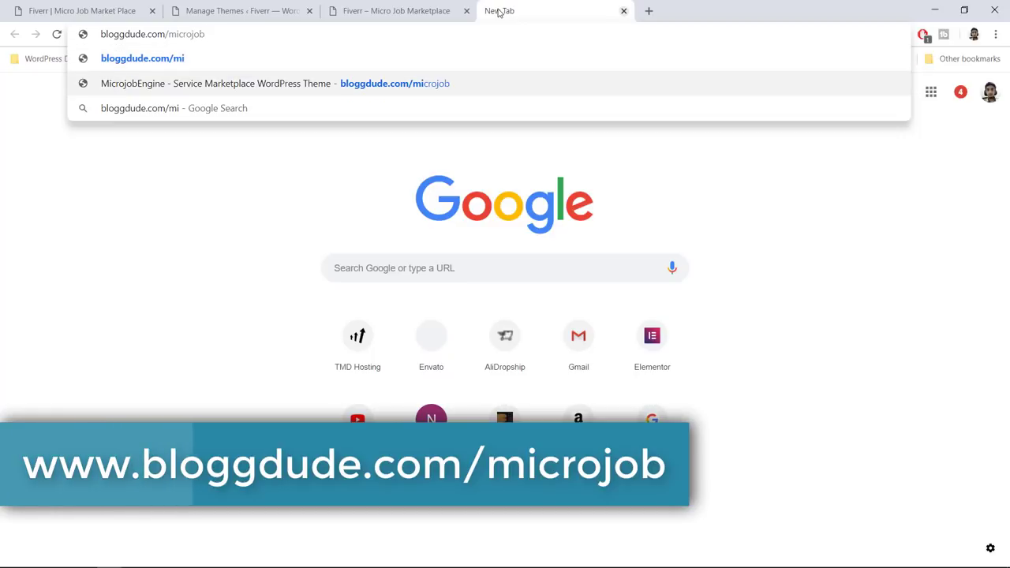
key("Return")
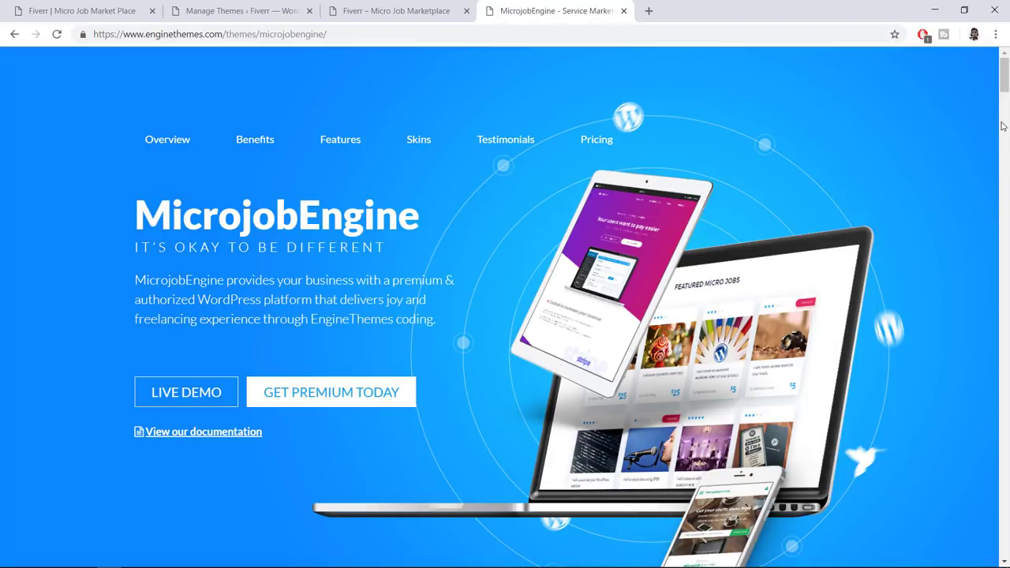
Scroll to the pricing cards and highlight the Basic plan name and its 89 price
left_click_drag(1004, 76, 1008, 465)
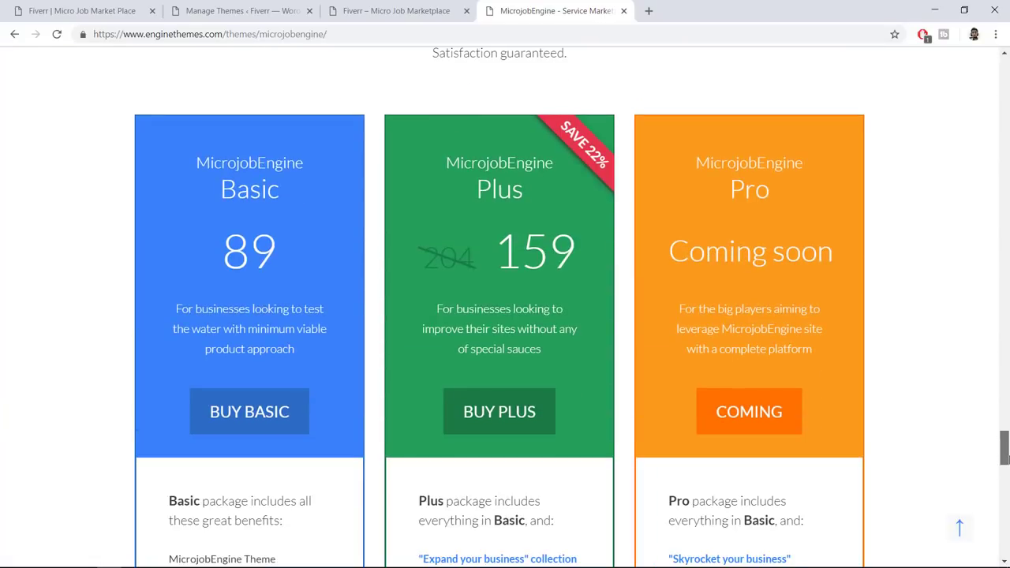
scroll(900, 311, "down", 5)
scroll(897, 304, "up", 7)
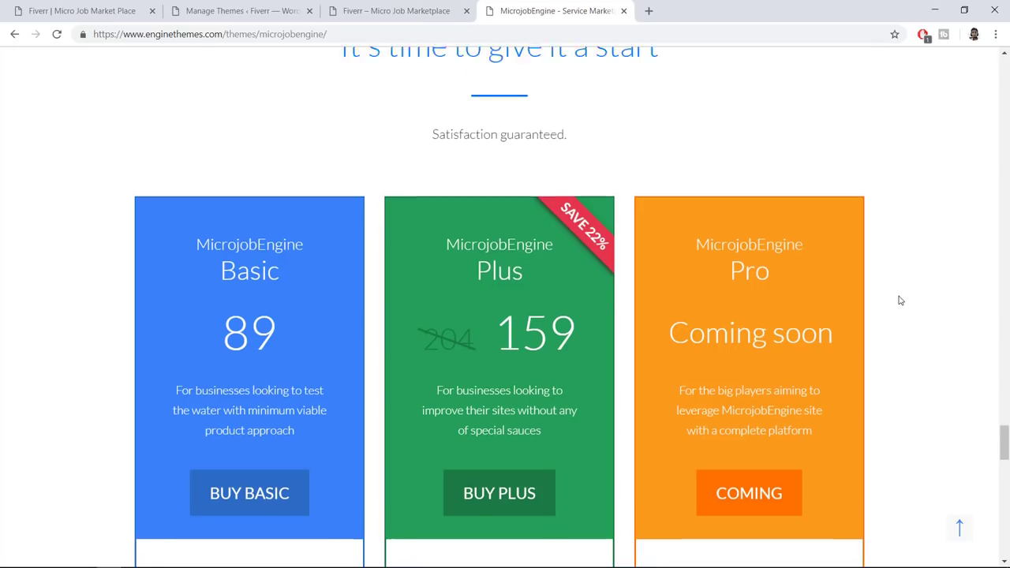
left_click_drag(323, 146, 672, 153)
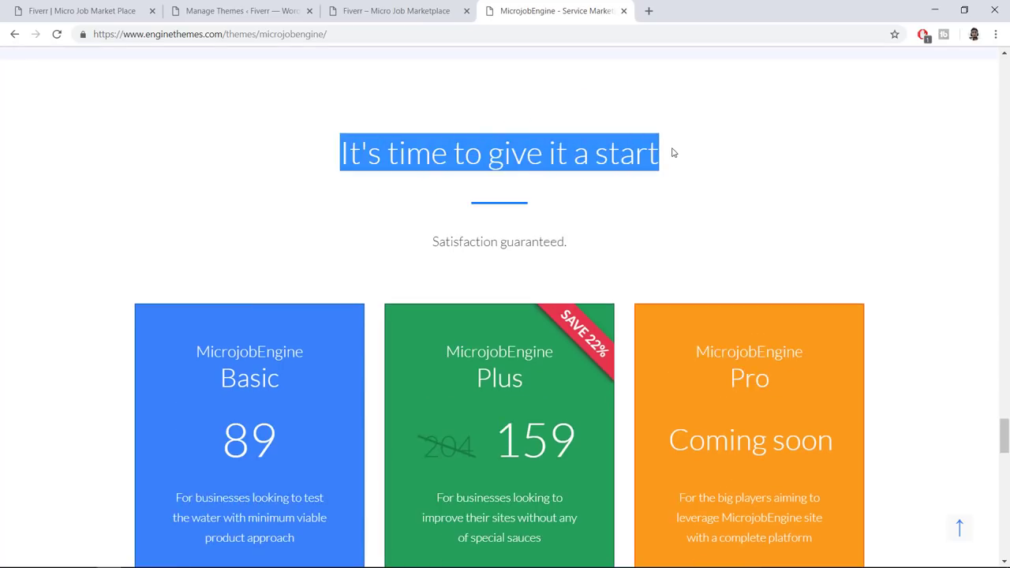
scroll(674, 158, "down", 3)
scroll(674, 157, "down", 1)
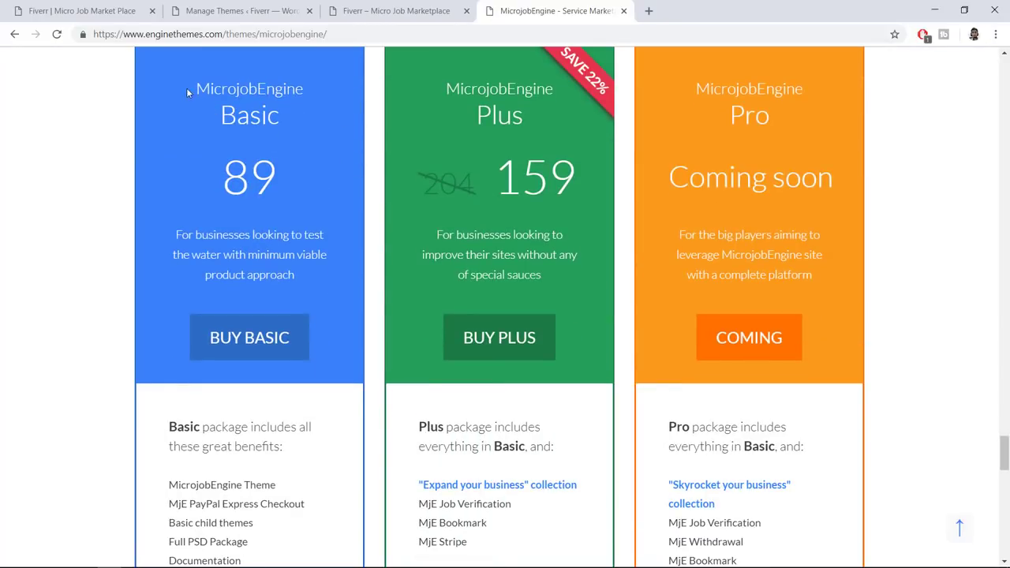
double_click(277, 101)
left_click(447, 89)
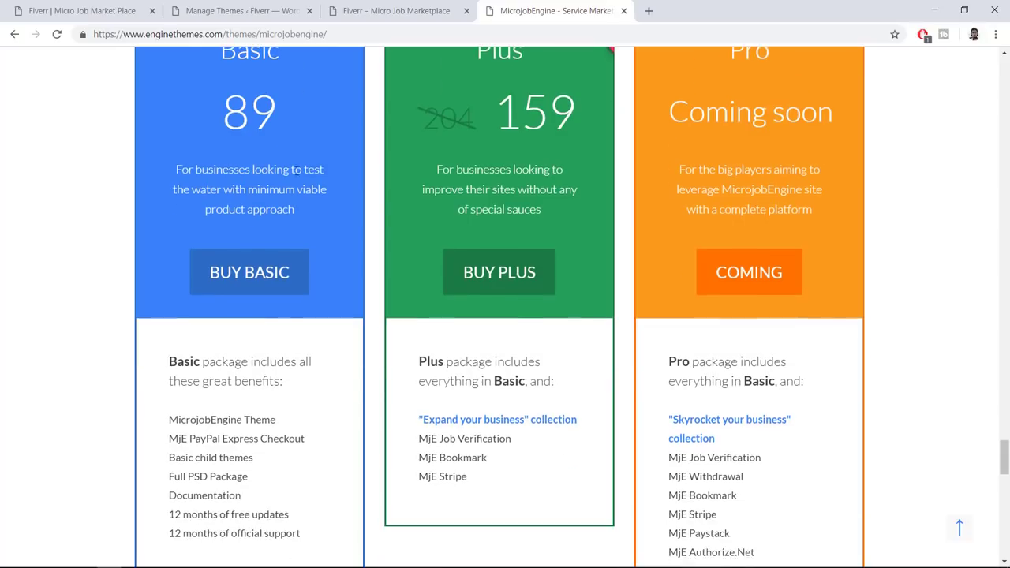
double_click(259, 177)
left_click(363, 180)
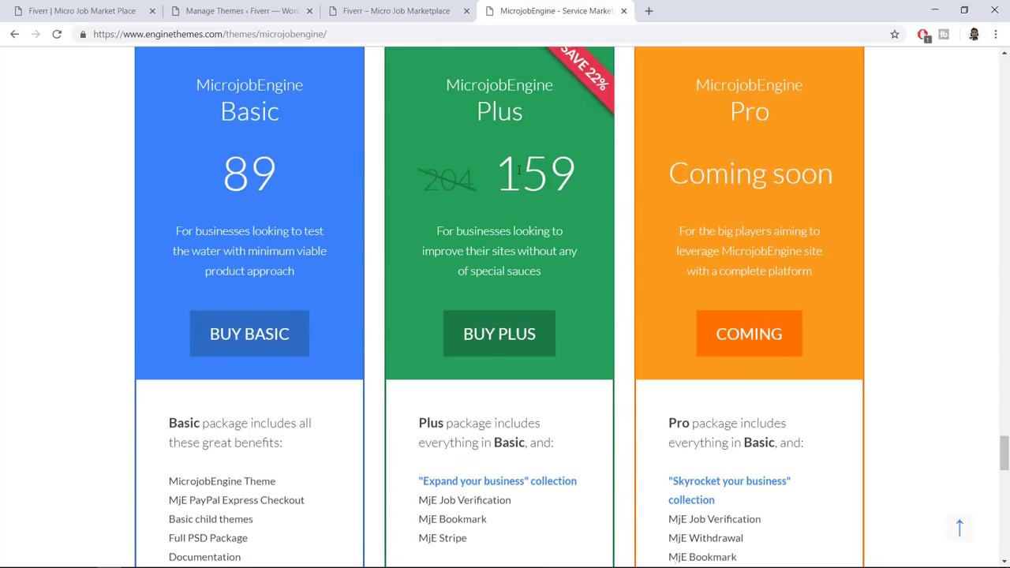
Highlight Basic features: PayPal Express Checkout, MicrojobEngine Theme, Full PSD Package, 12 months updates and support
scroll(308, 262, "down", 2)
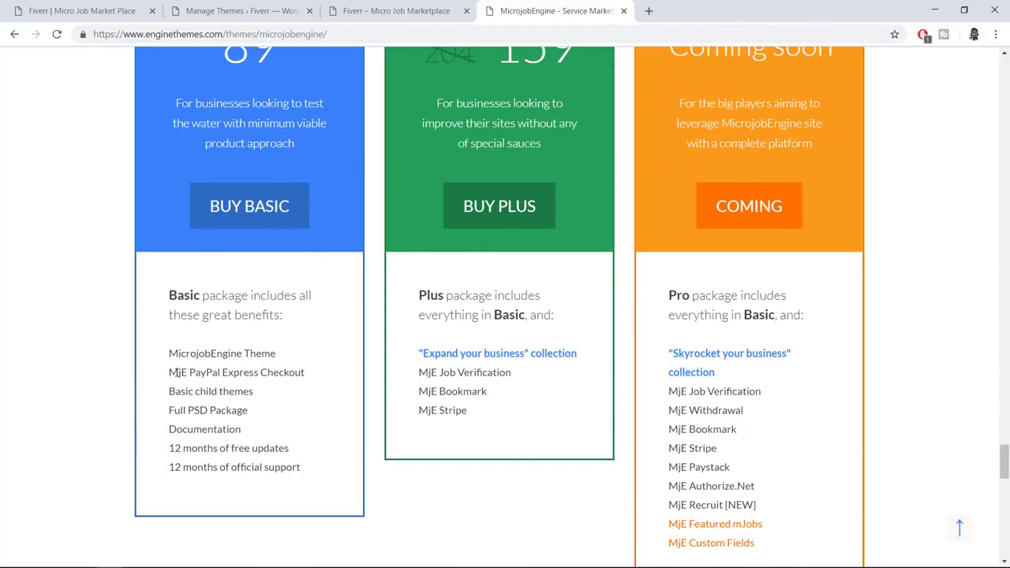
left_click_drag(178, 373, 348, 383)
left_click(297, 378)
left_click_drag(190, 356, 286, 359)
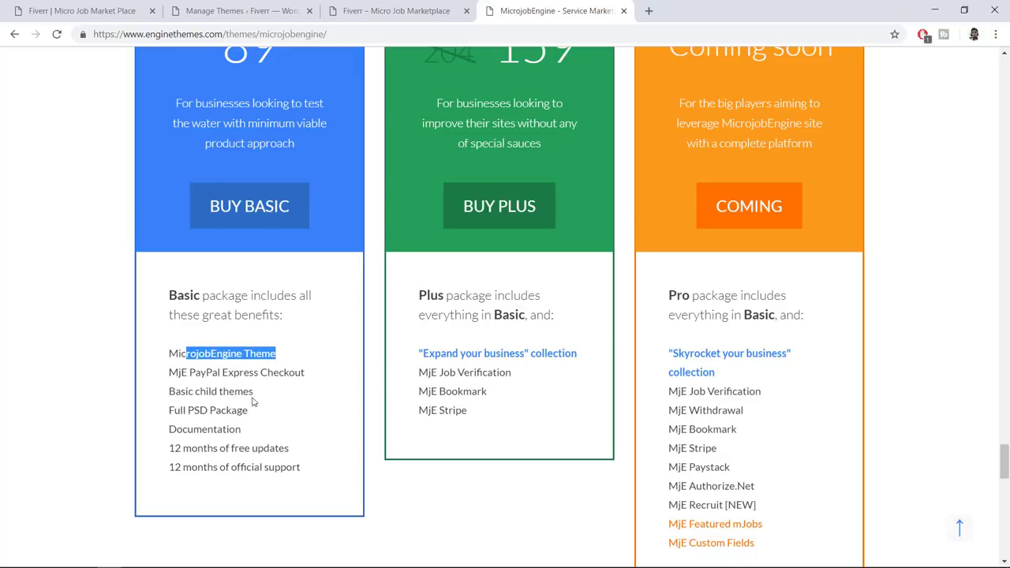
left_click(268, 389)
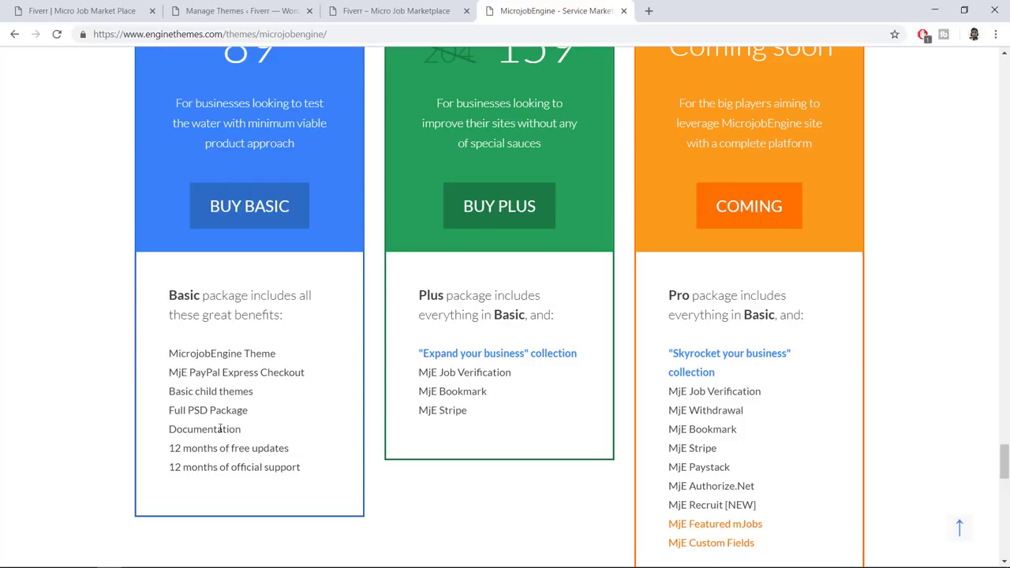
left_click_drag(194, 410, 275, 412)
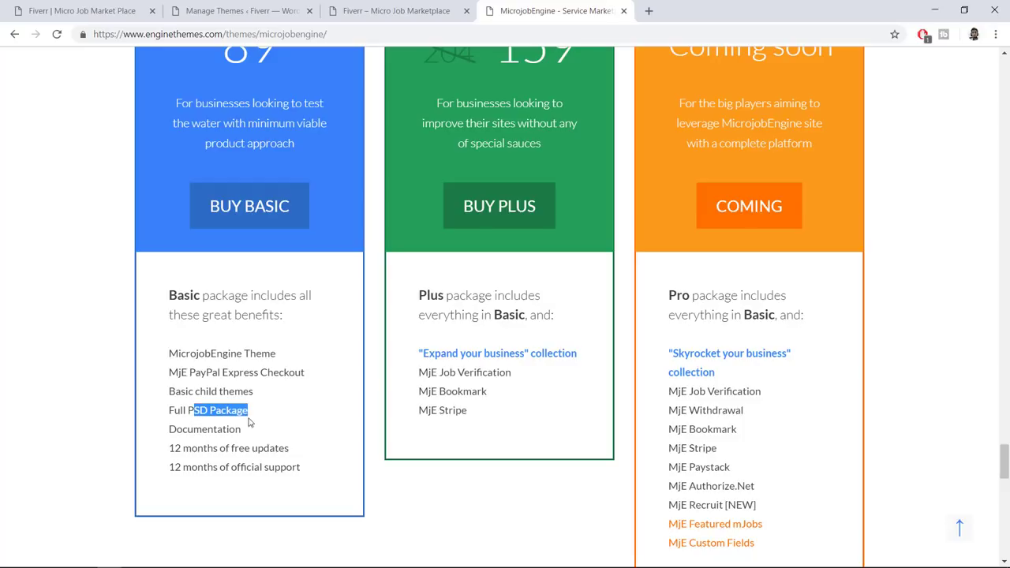
left_click_drag(299, 454, 164, 452)
left_click_drag(318, 472, 170, 467)
left_click(274, 465)
scroll(289, 449, "up", 3)
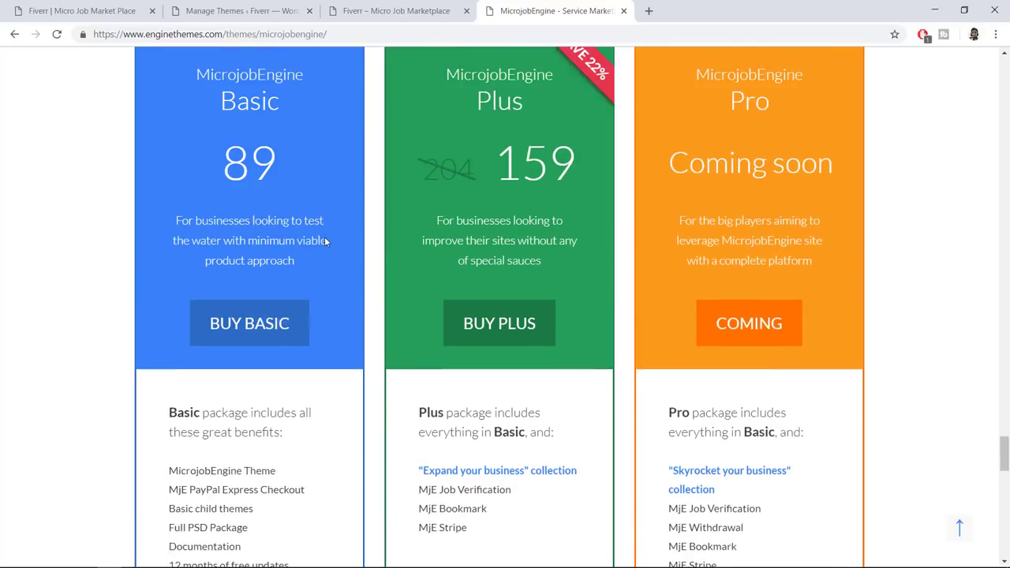
left_click_drag(220, 182, 275, 181)
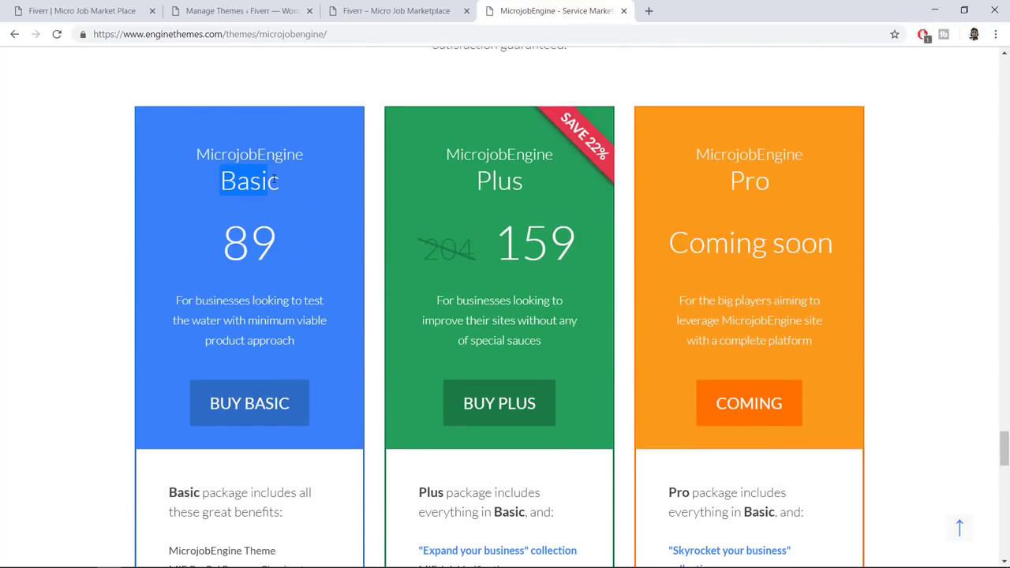
left_click(335, 233)
Highlight the Plus plan's extra add-ons: MjE Job Verification, MjE Bookmark and MjE Stripe
scroll(336, 234, "down", 3)
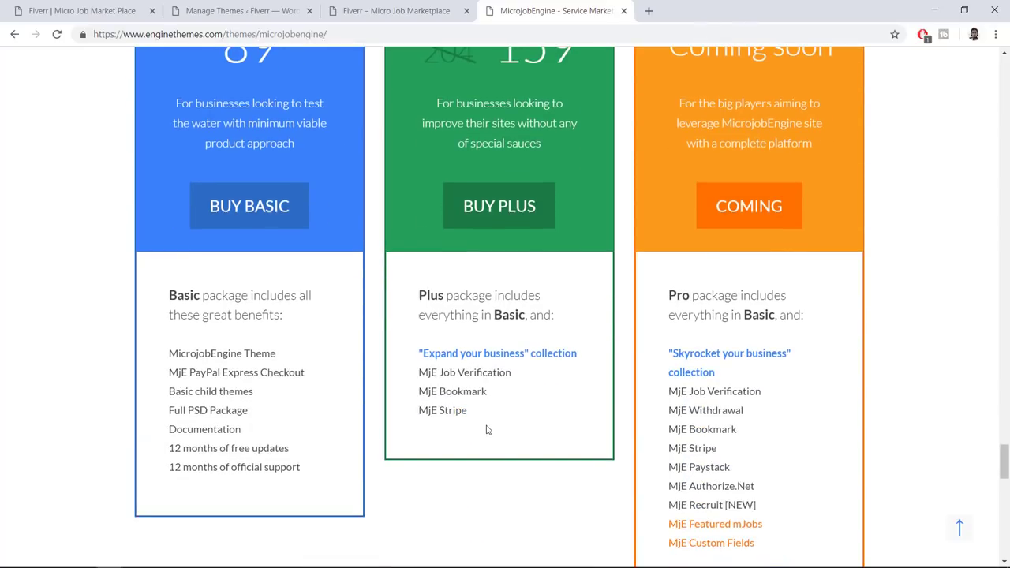
left_click_drag(469, 412, 418, 370)
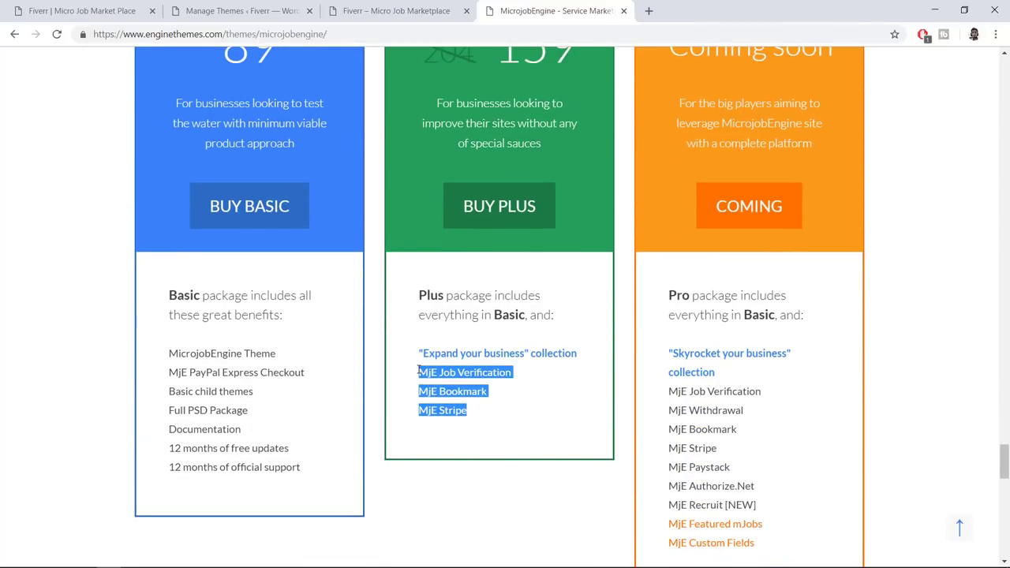
left_click_drag(509, 374, 413, 384)
left_click_drag(482, 394, 413, 399)
left_click_drag(469, 417, 419, 409)
left_click(429, 410)
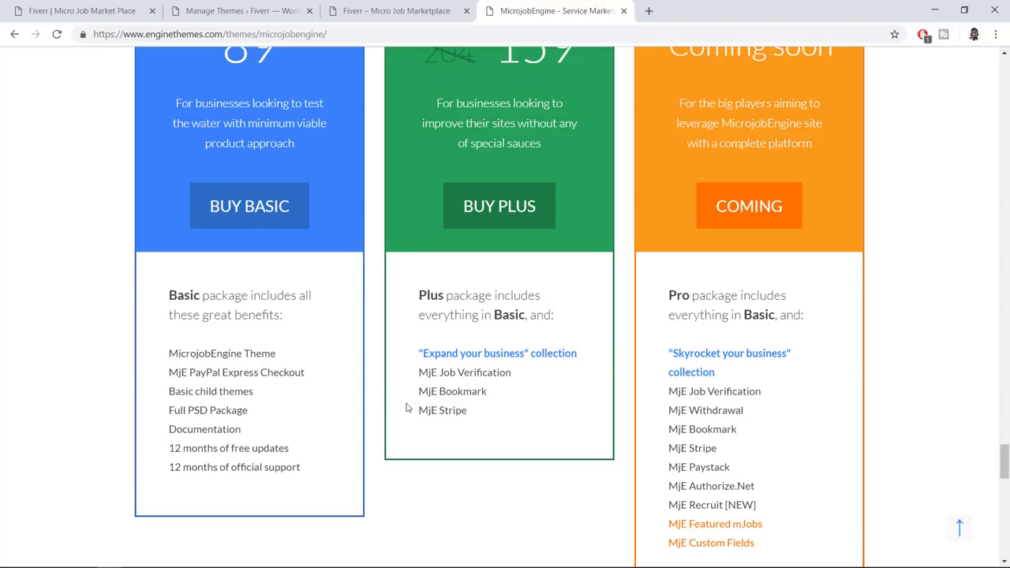
scroll(240, 351, "up", 3)
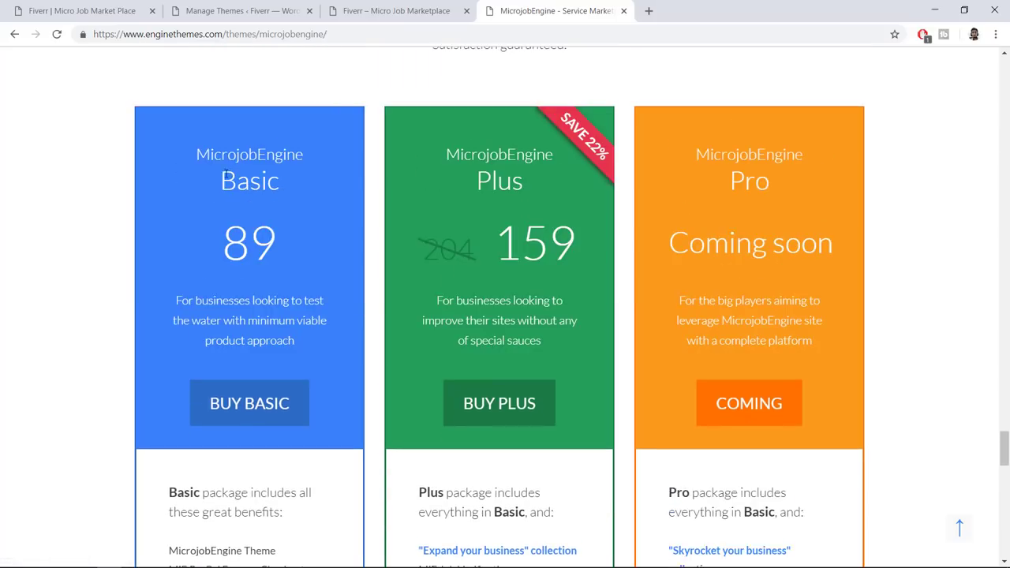
left_click_drag(202, 147, 312, 208)
left_click(312, 209)
scroll(323, 229, "down", 3)
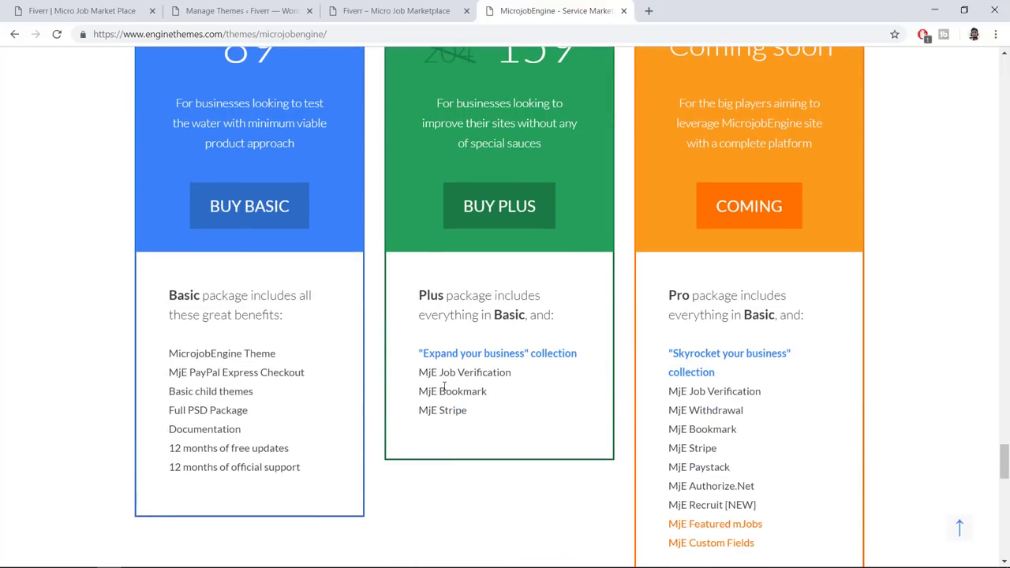
left_click_drag(477, 417, 428, 372)
left_click(431, 378)
Contrast the Plus and Basic plan titles and the Plus plan's extra features
scroll(503, 209, "up", 3)
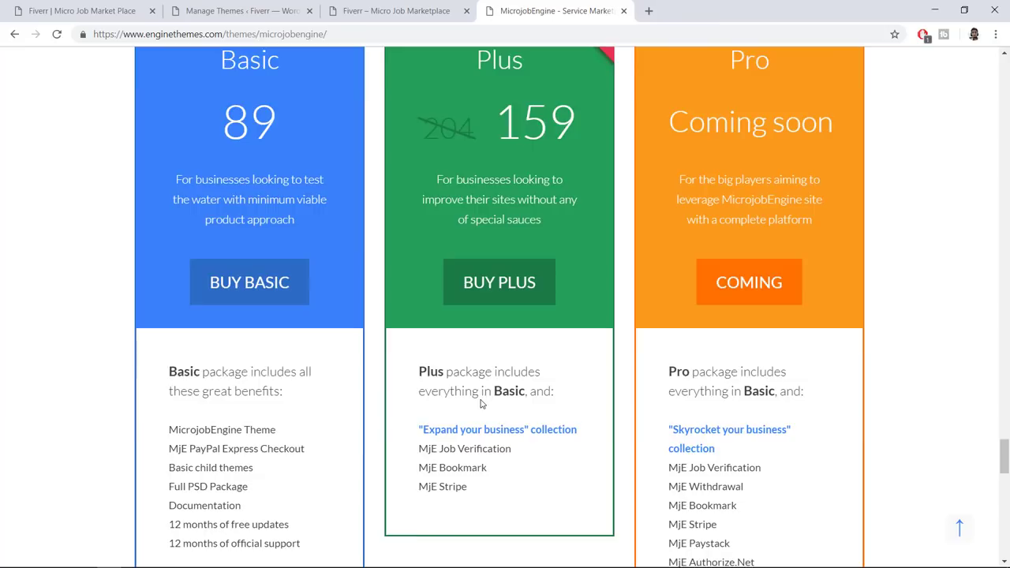
left_click_drag(455, 154, 552, 155)
left_click(529, 180)
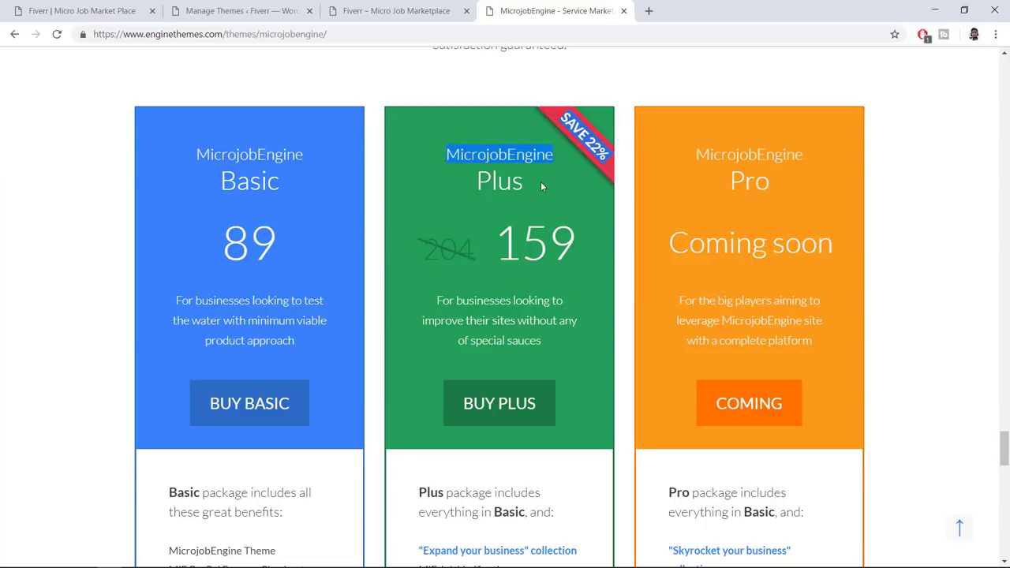
left_click(541, 181)
left_click_drag(198, 149, 288, 191)
left_click(288, 191)
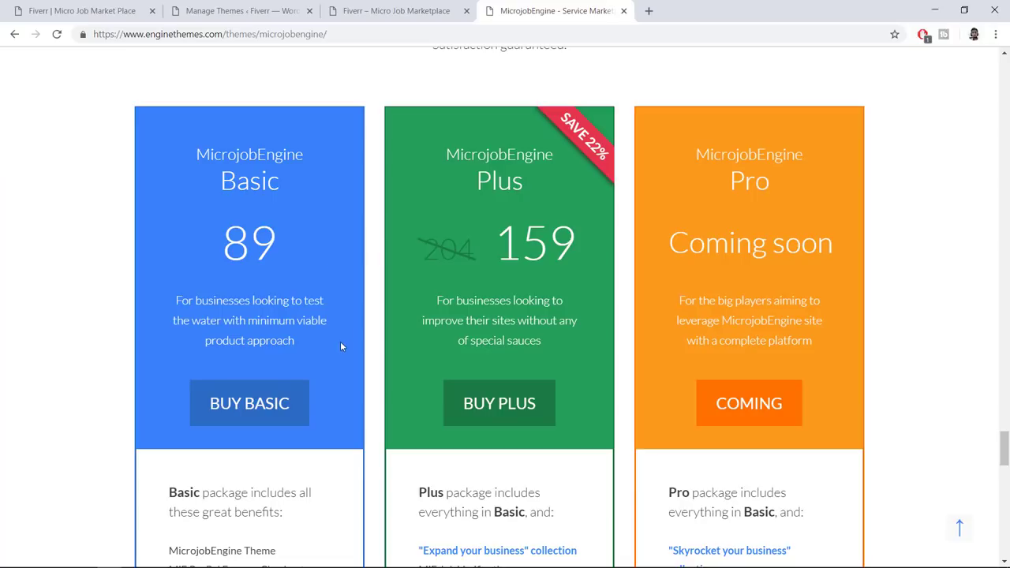
scroll(352, 346, "down", 3)
left_click_drag(489, 422, 452, 411)
left_click_drag(400, 373, 395, 361)
left_click(463, 388)
Review the Basic plan's feature list once more
scroll(466, 387, "up", 2)
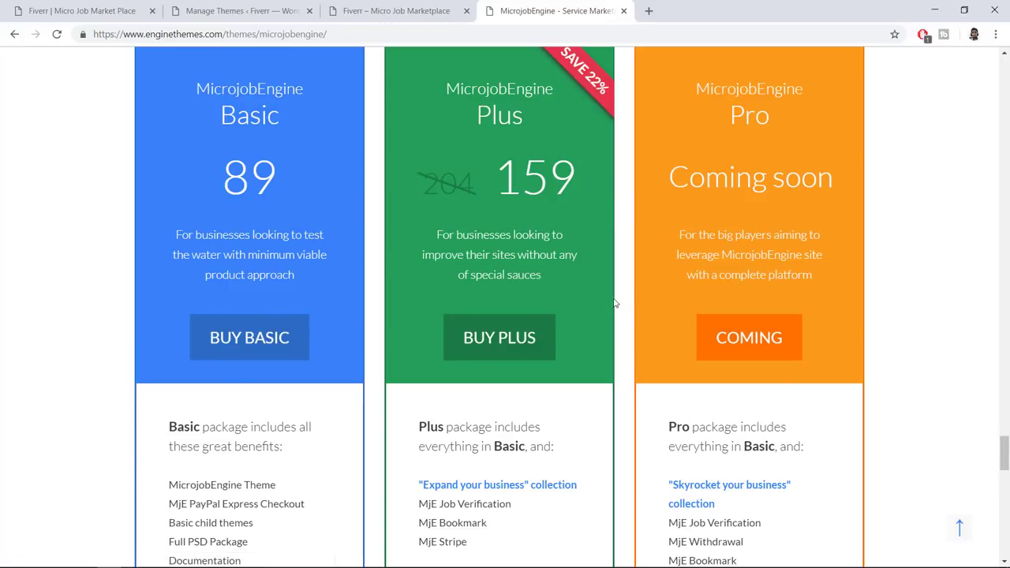
scroll(560, 304, "up", 1)
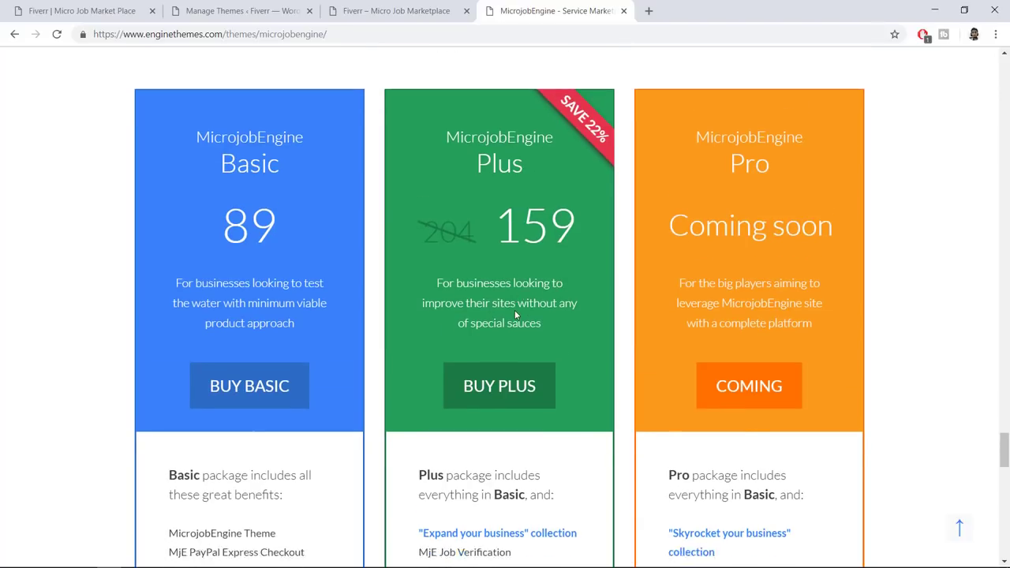
scroll(307, 439, "down", 2)
left_click_drag(278, 456, 167, 363)
left_click(166, 363)
scroll(514, 216, "up", 2)
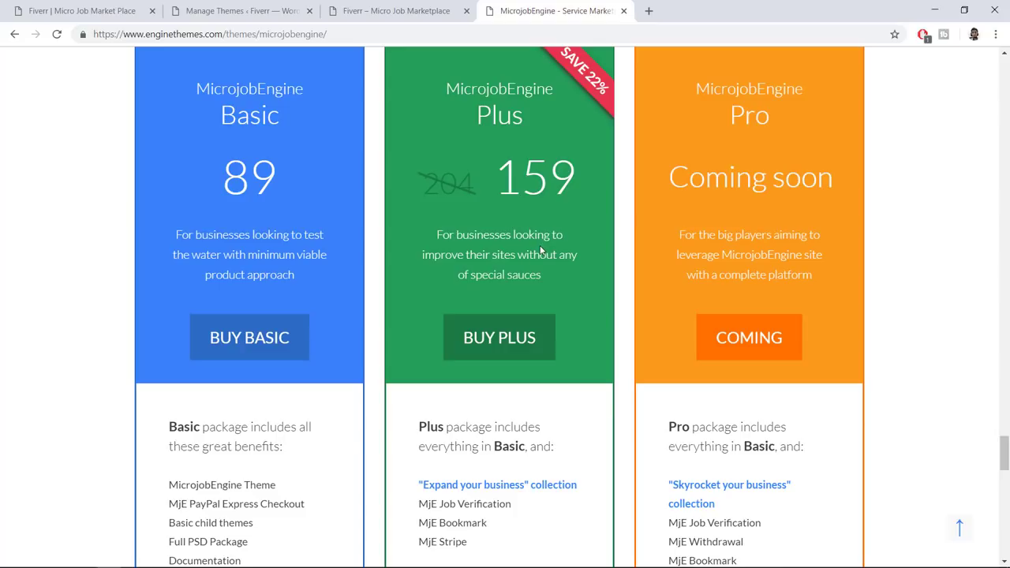
scroll(540, 251, "up", 1)
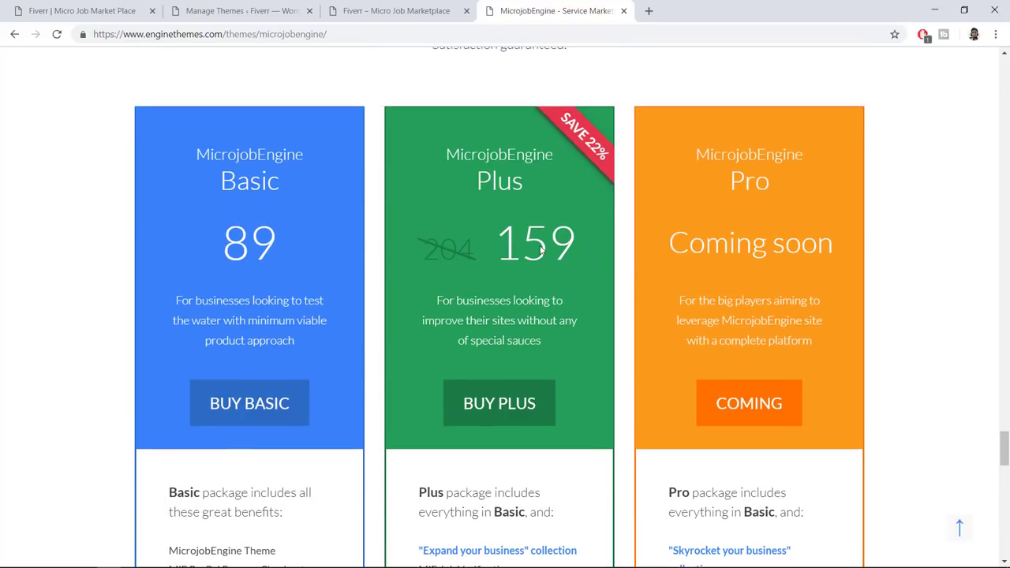
Close the pricing tab and check the microjobengine-1.3.6 archive in the Micro Job Engine folder
left_click(623, 12)
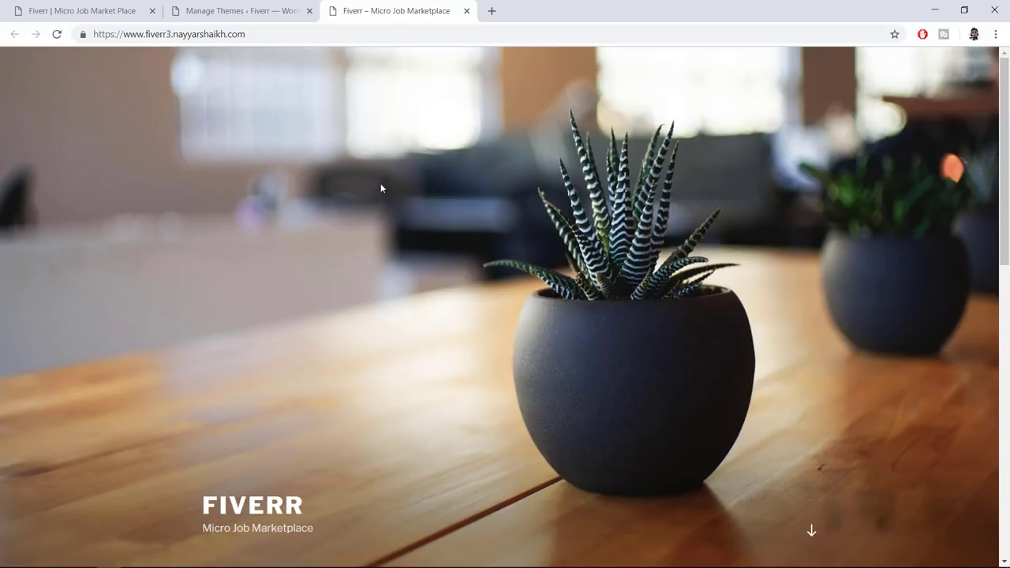
key("alt+Tab")
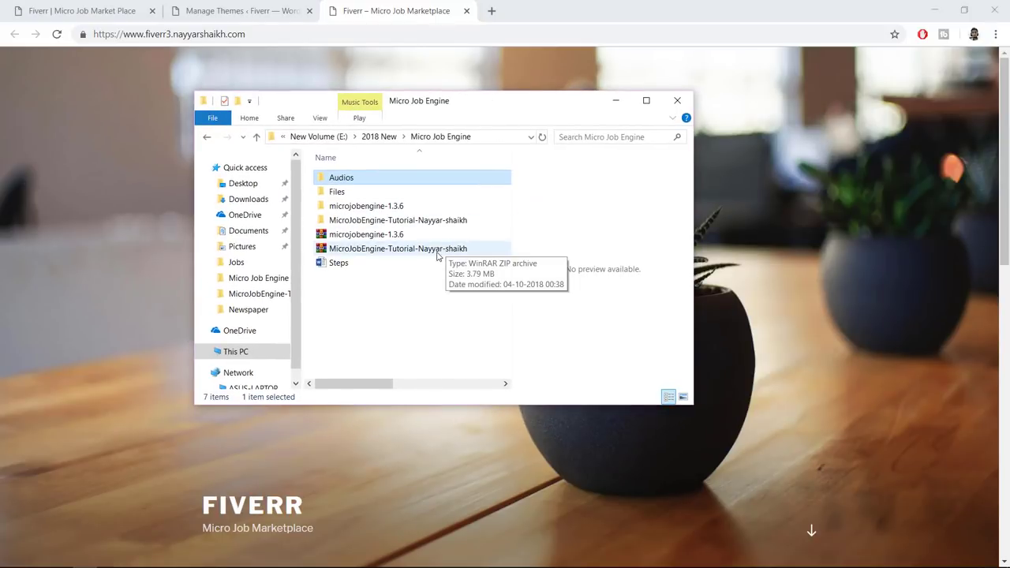
left_click(375, 235)
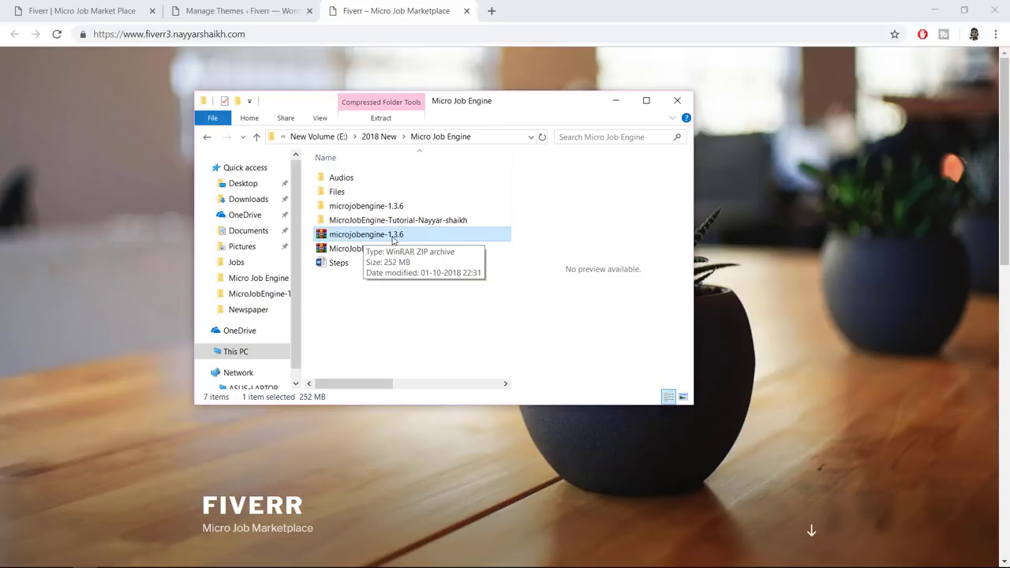
right_click(358, 237)
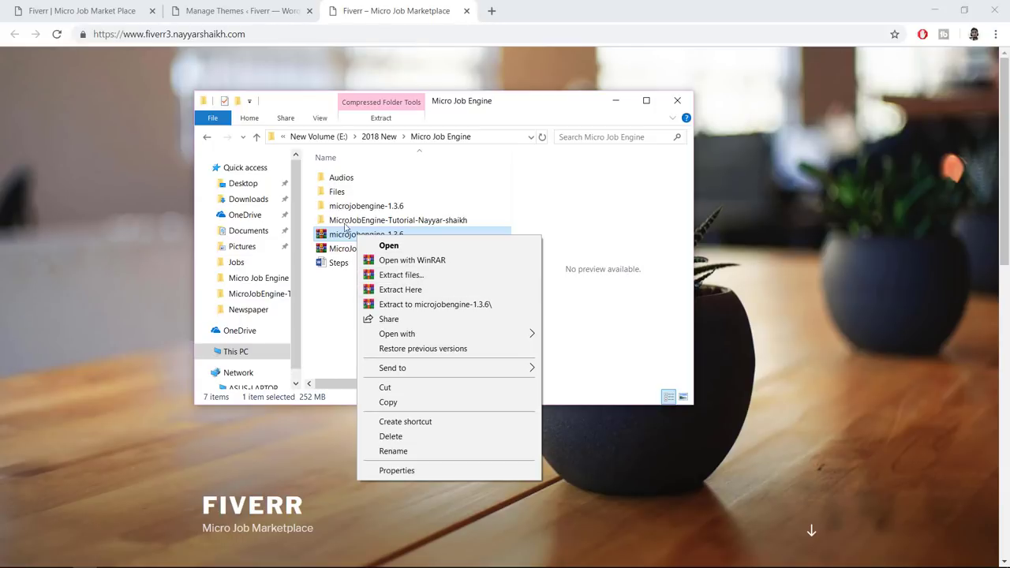
left_click(359, 207)
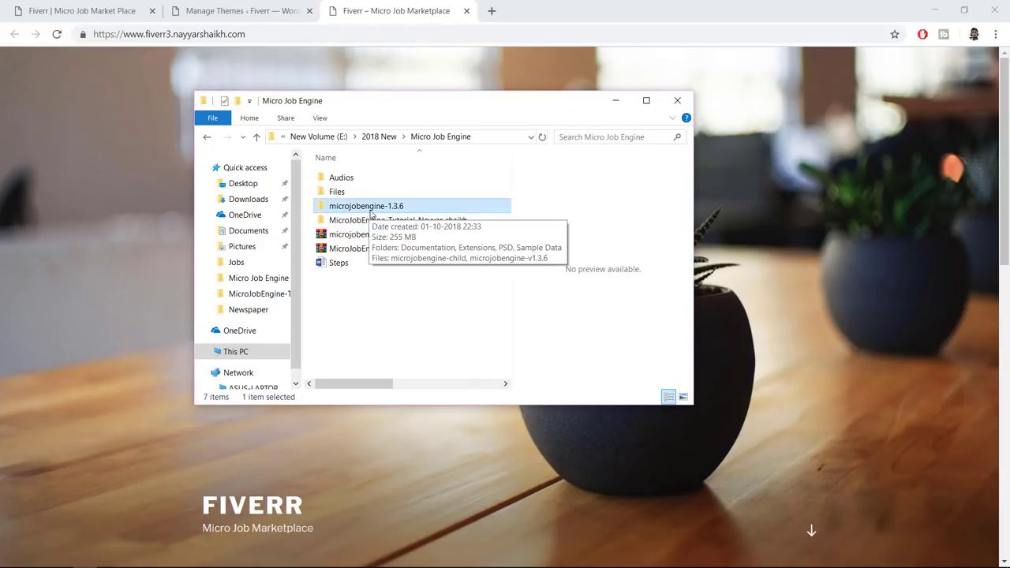
Open the extracted microjobengine-1.3.6 folder and browse its Extensions subfolder
double_click(364, 206)
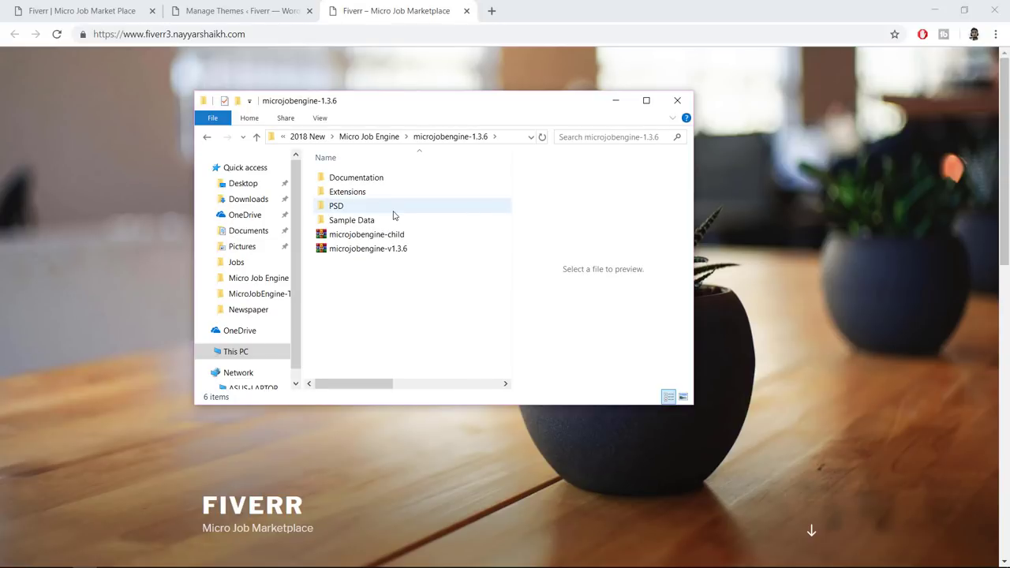
left_click(386, 249)
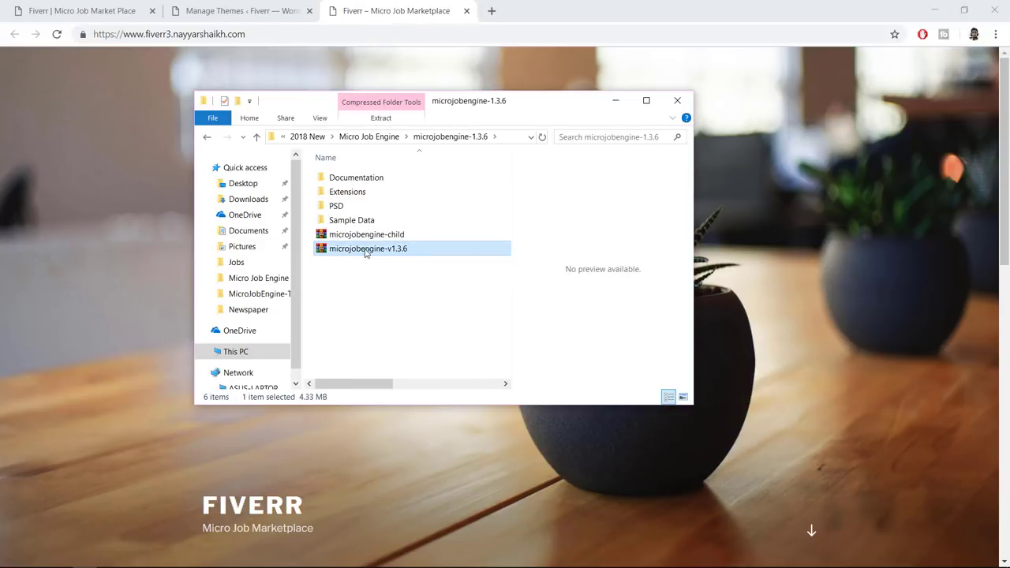
double_click(350, 194)
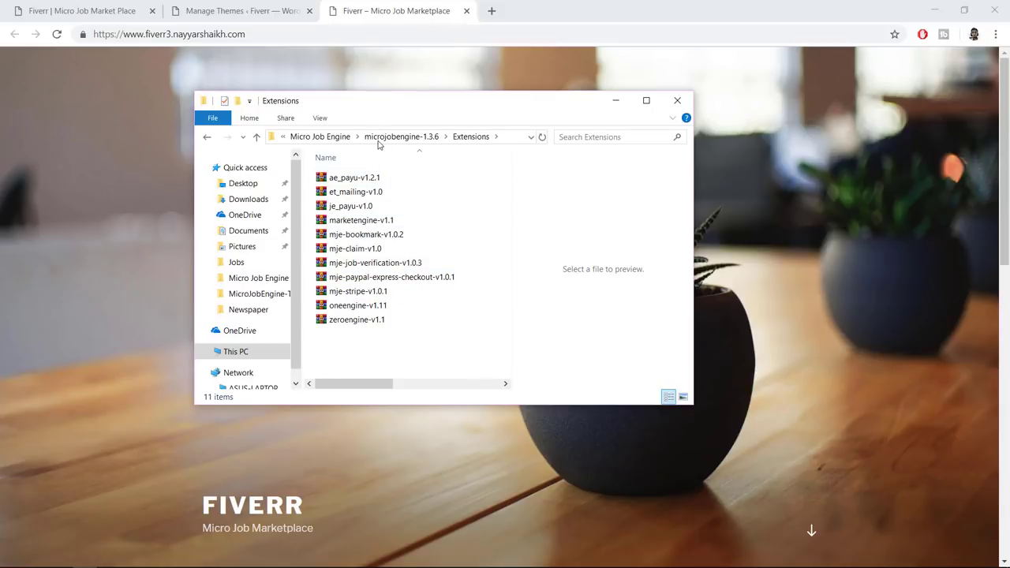
left_click(379, 142)
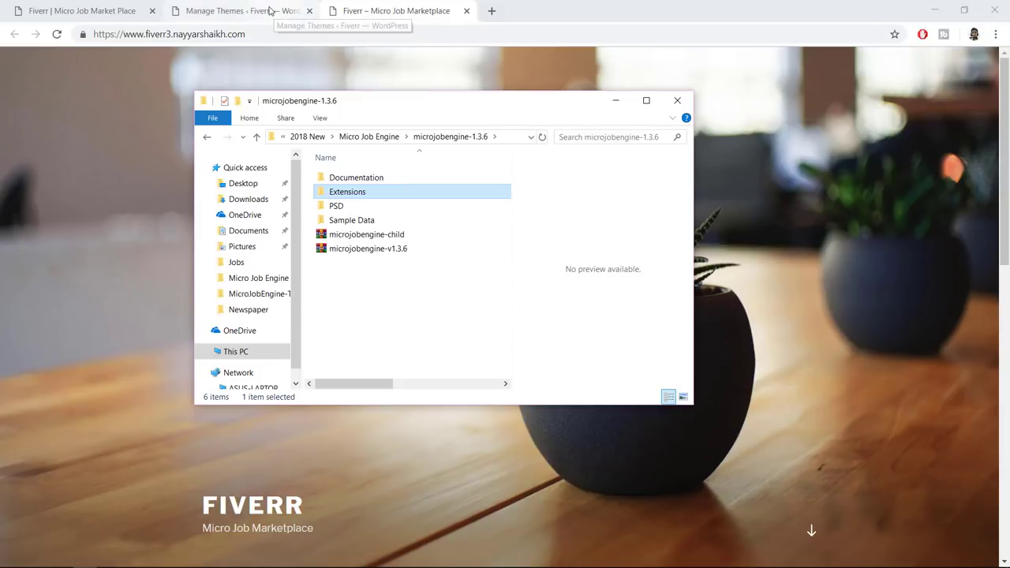
From Manage Themes, start a theme upload via Add New and Upload Theme
left_click(271, 11)
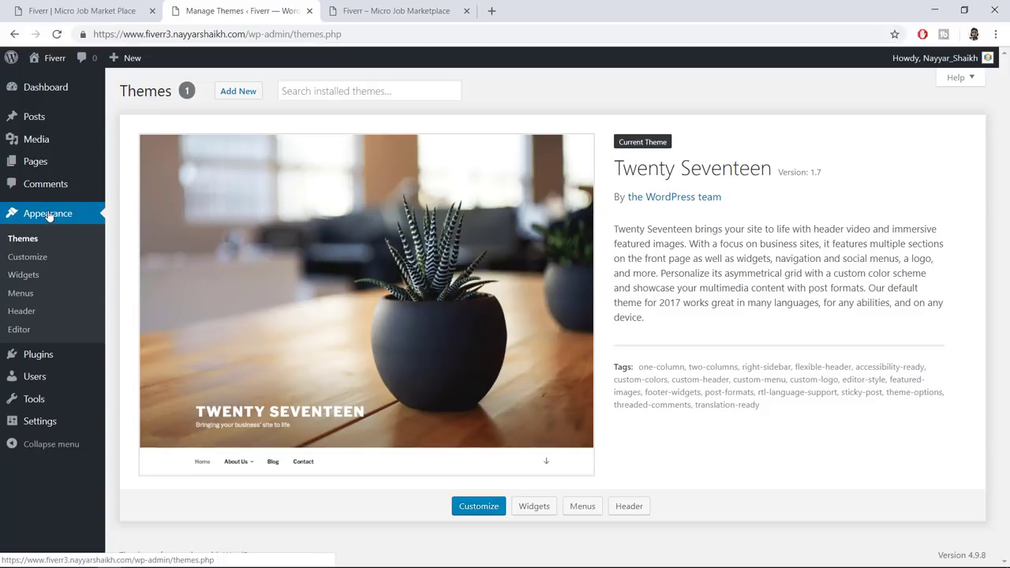
left_click(253, 96)
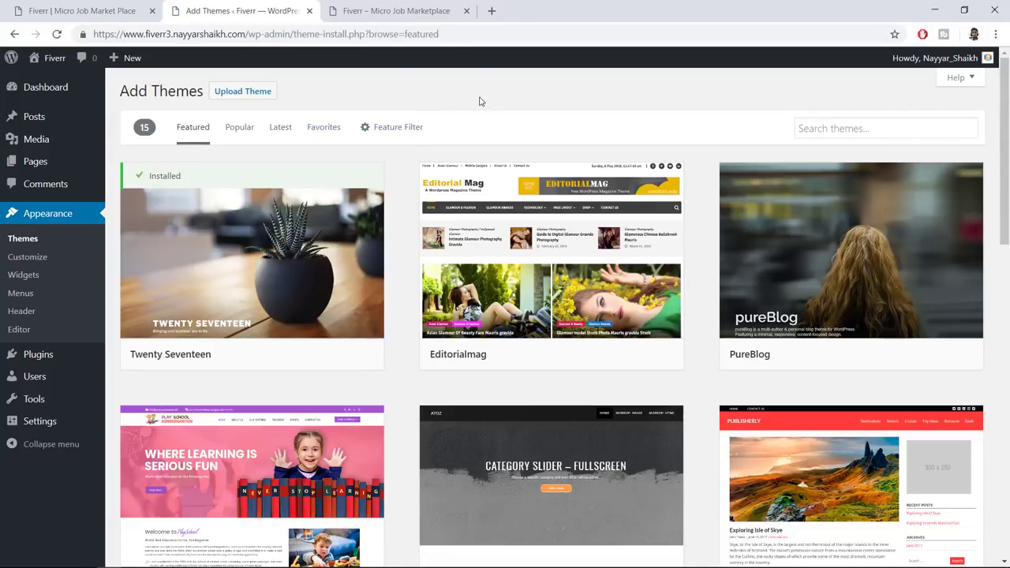
left_click(243, 92)
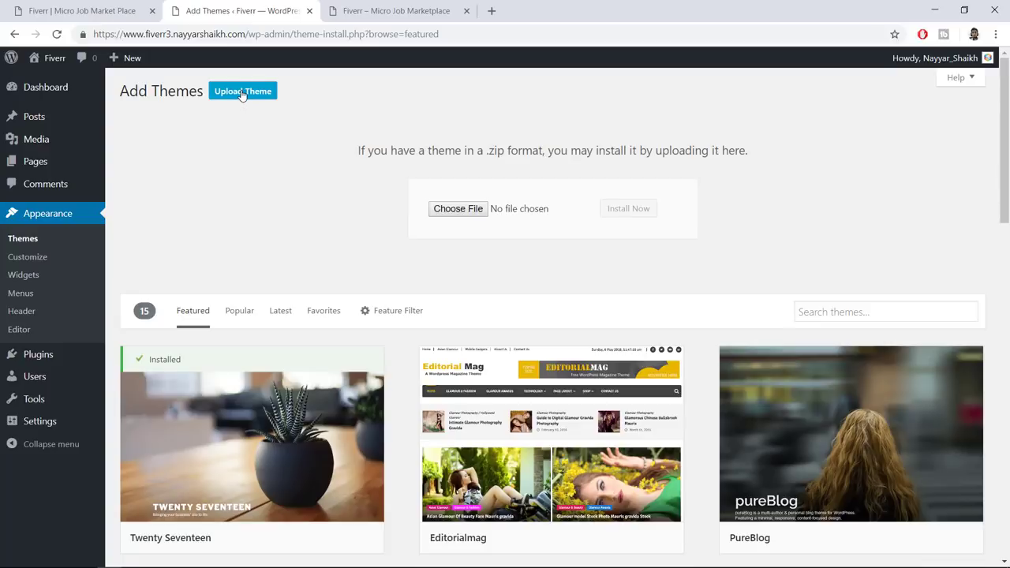
left_click(458, 209)
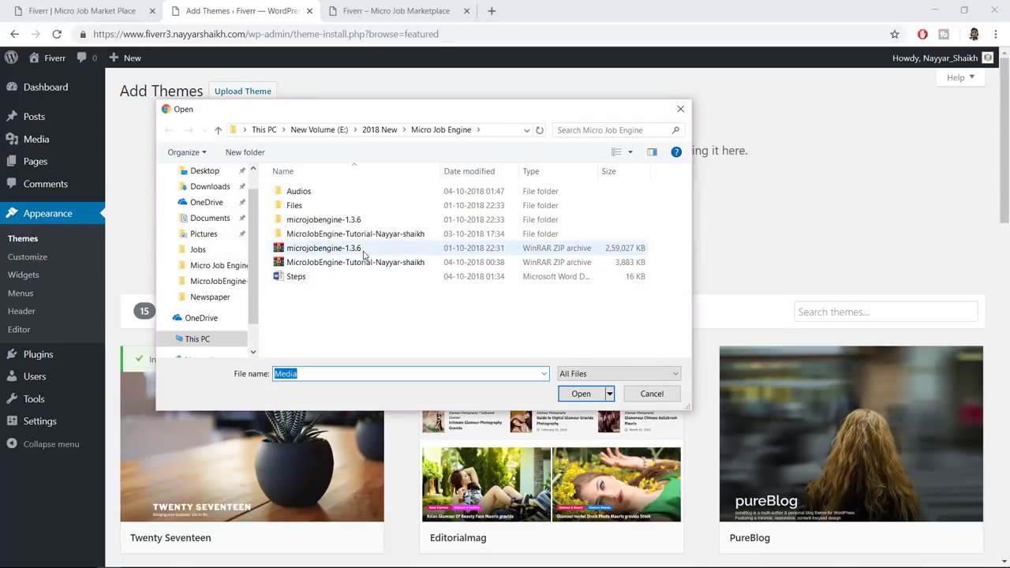
Pick microjobengine-v1.3.6.zip from the microjobengine-1.3.6 folder as the upload file
left_click(375, 251)
left_click(320, 225)
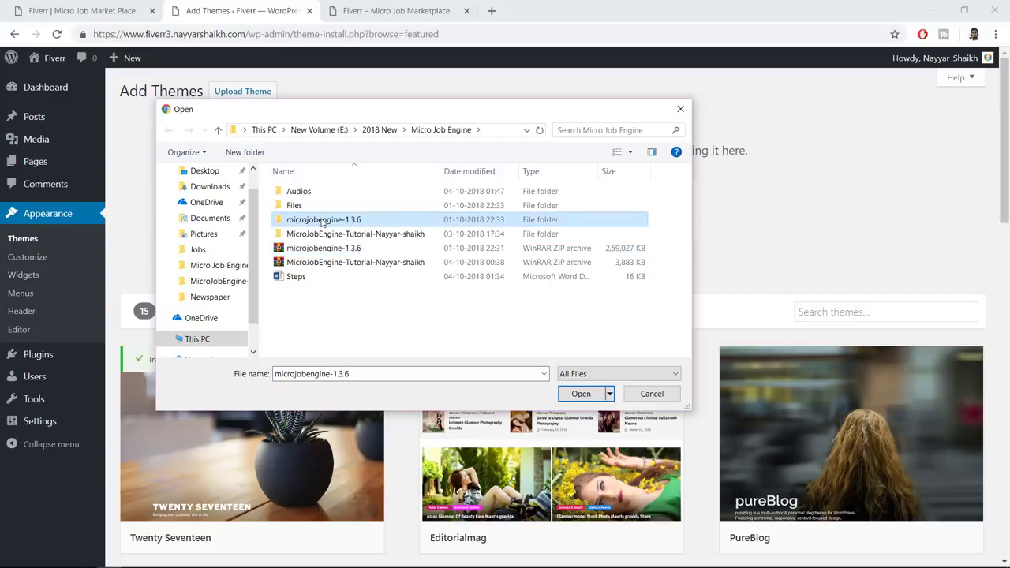
double_click(321, 224)
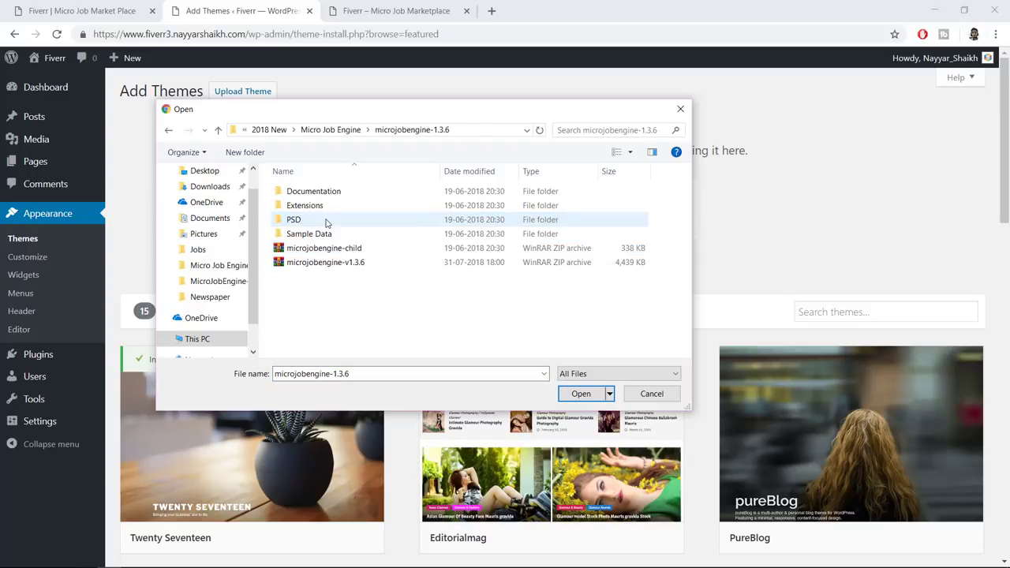
left_click(323, 264)
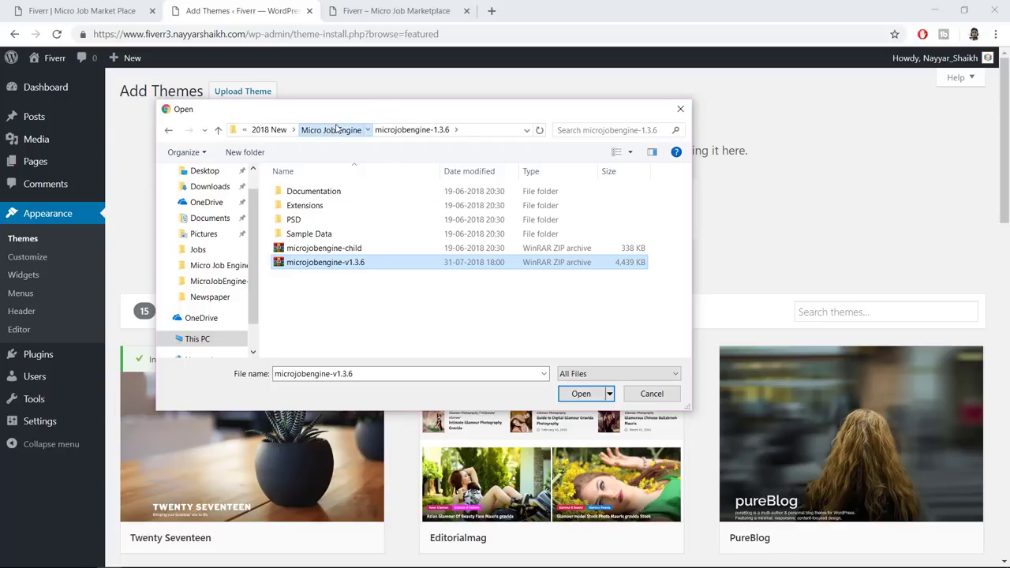
left_click(331, 129)
left_click(357, 250)
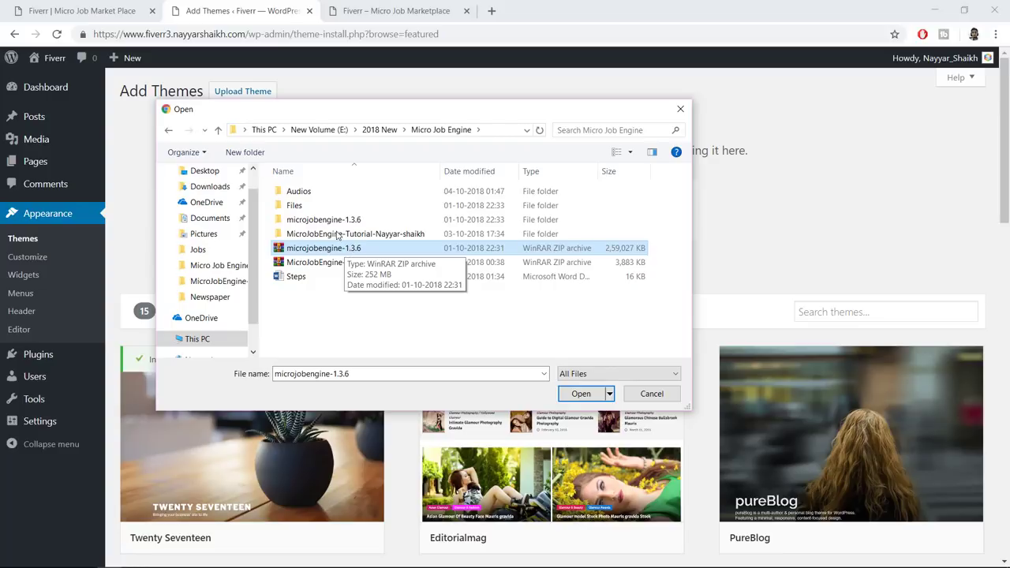
double_click(325, 221)
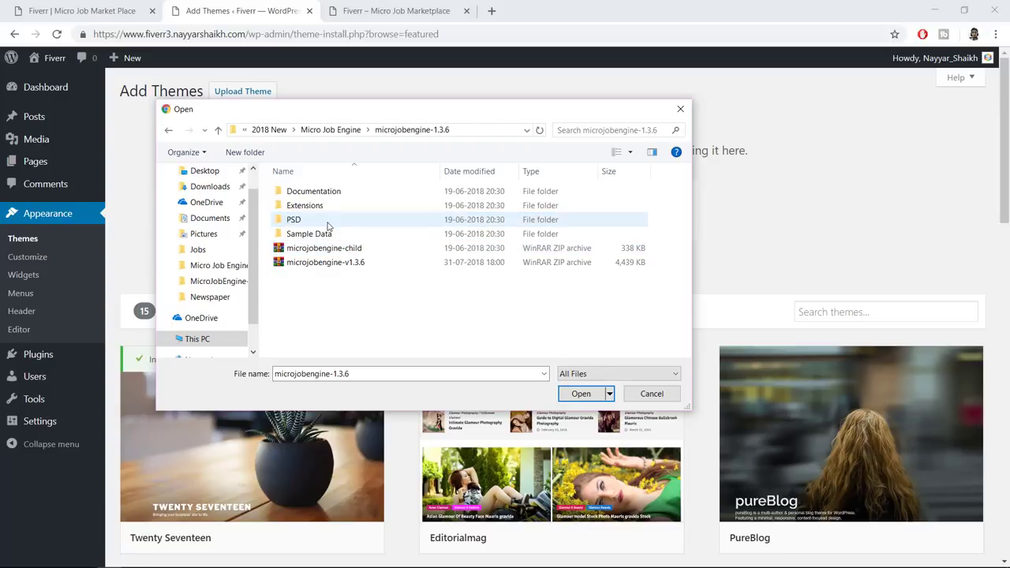
left_click(345, 262)
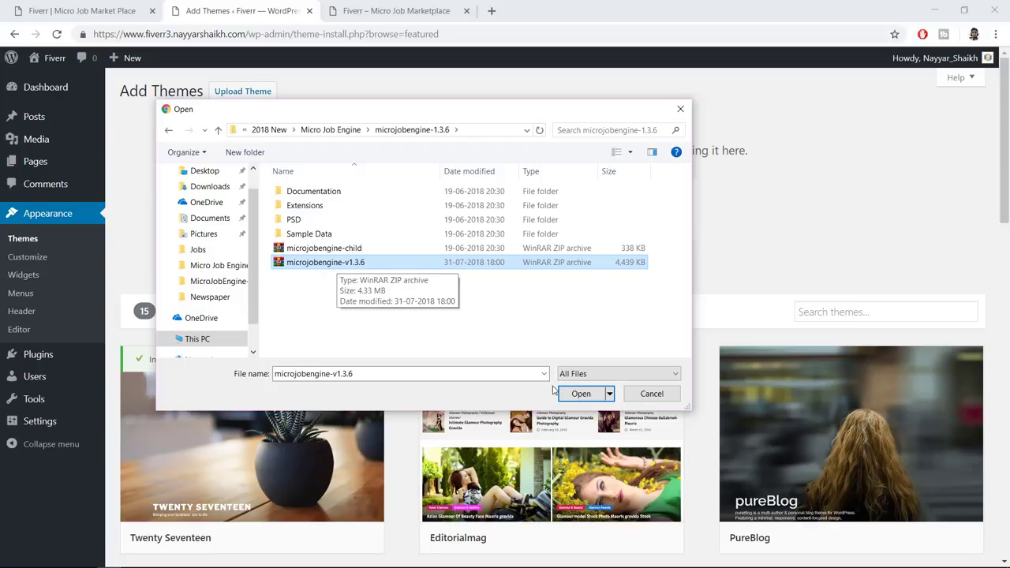
left_click(581, 394)
Install the microjobengine-v1.3.6 theme, activate it, and select the license key field
left_click(633, 213)
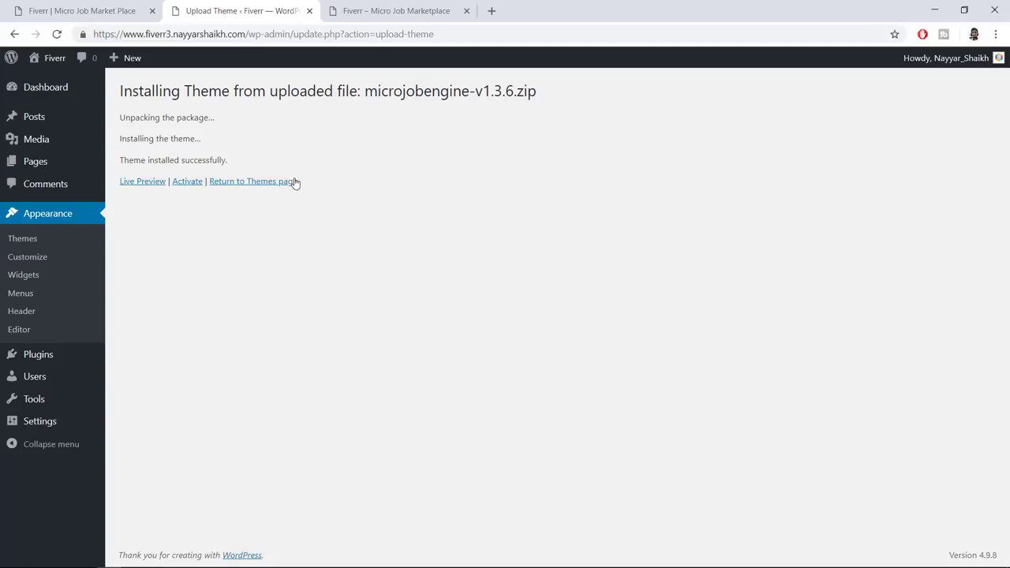
left_click(189, 187)
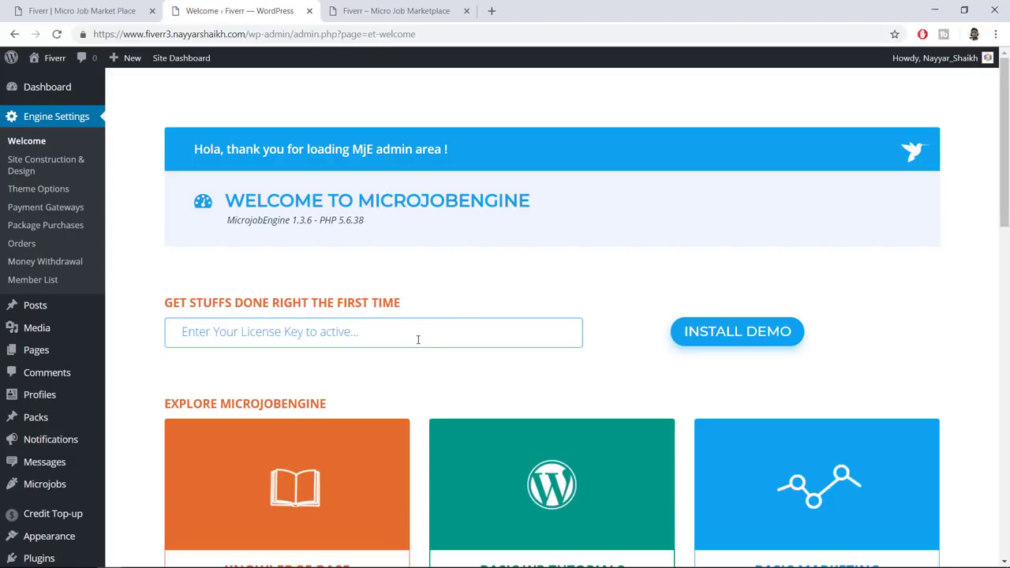
left_click(418, 340)
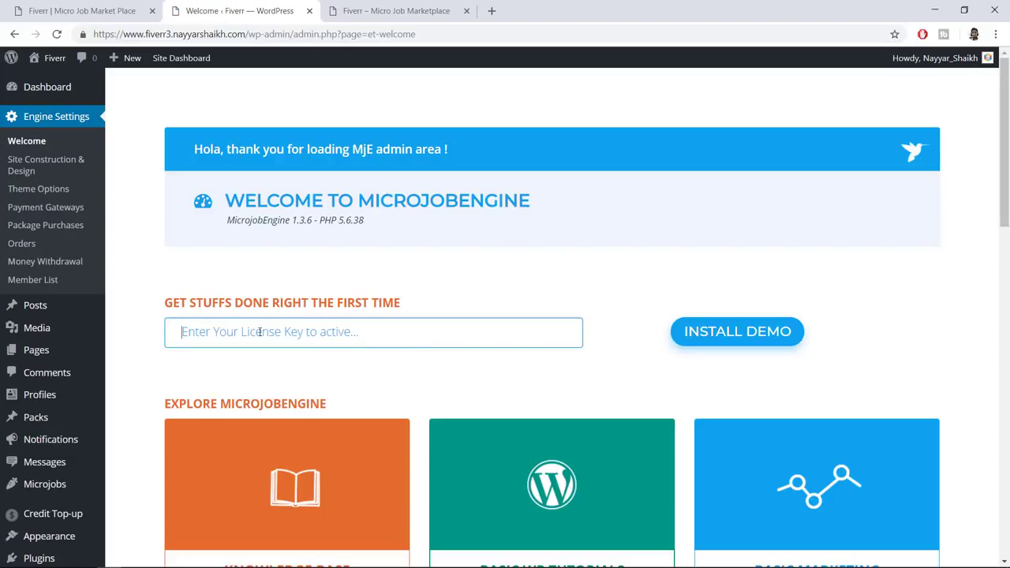
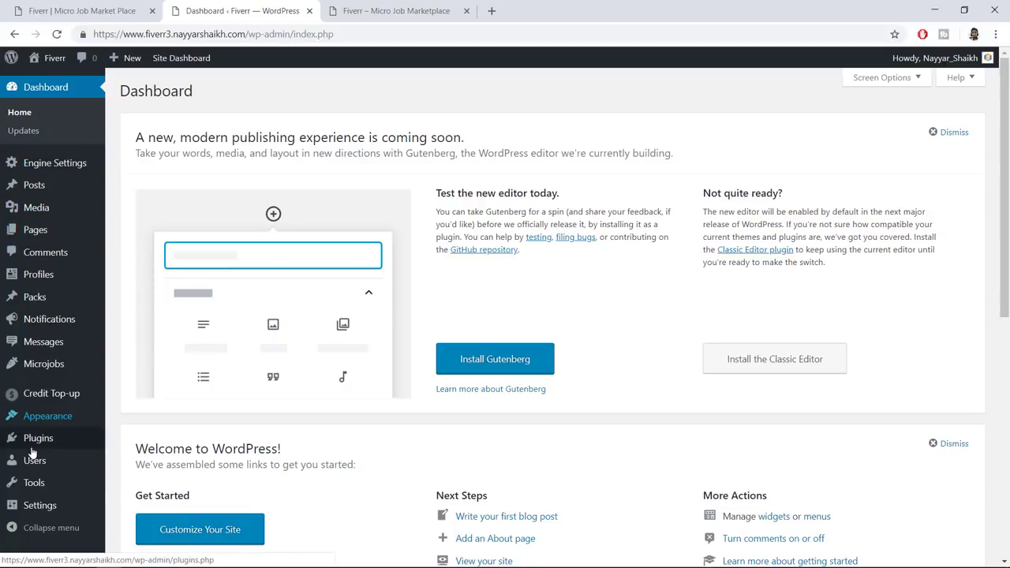
Upload Extensions/mje-bookmark-v1.0.2.zip, then install and activate the MjE Bookmark plugin
mouse_move(35, 447)
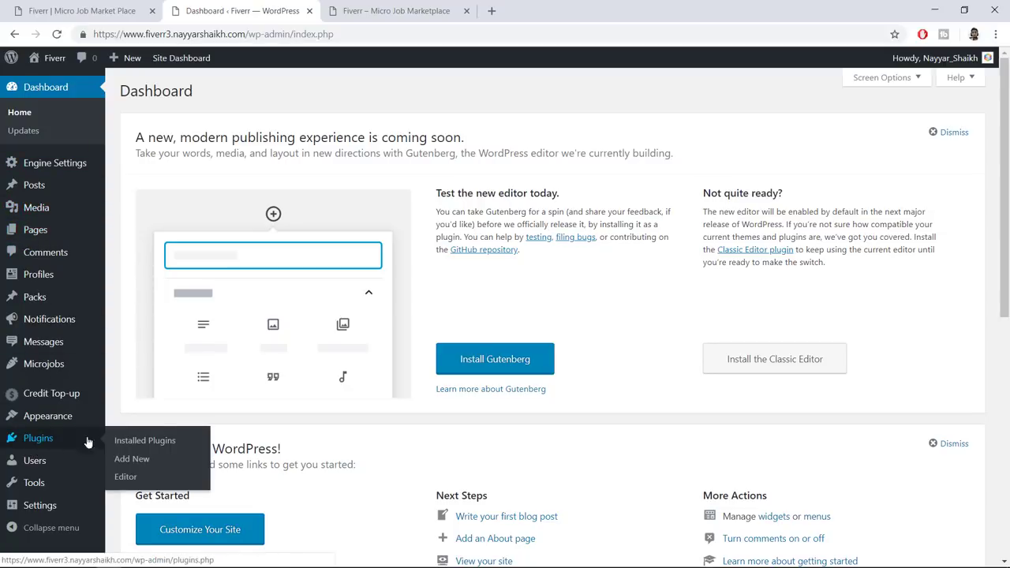
left_click(131, 458)
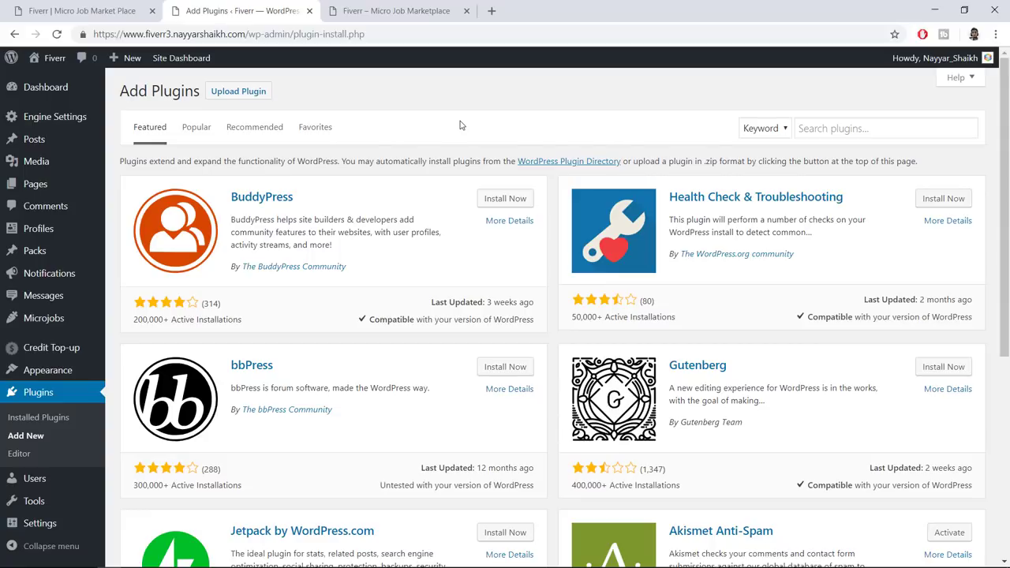
left_click(240, 92)
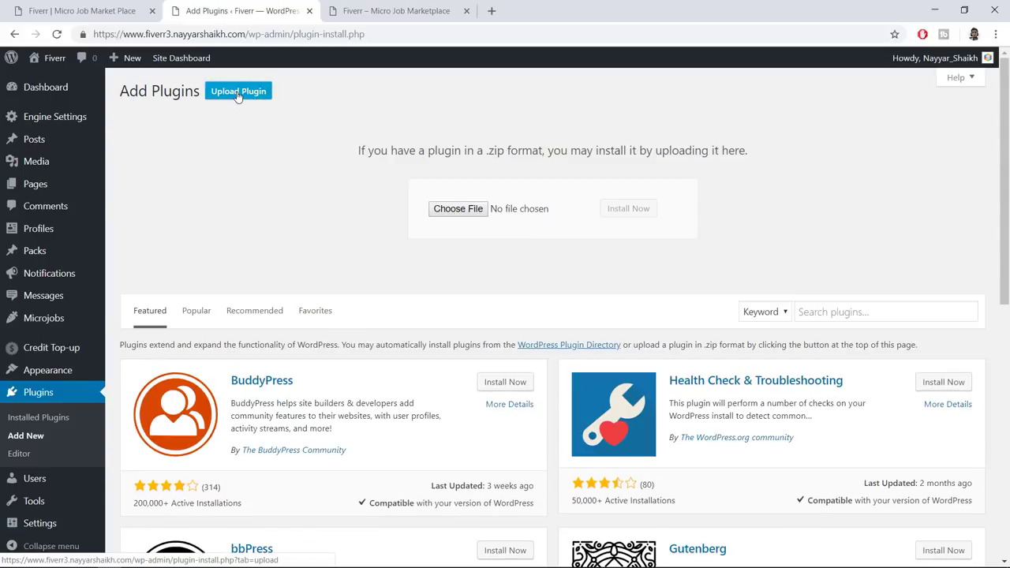
left_click(454, 209)
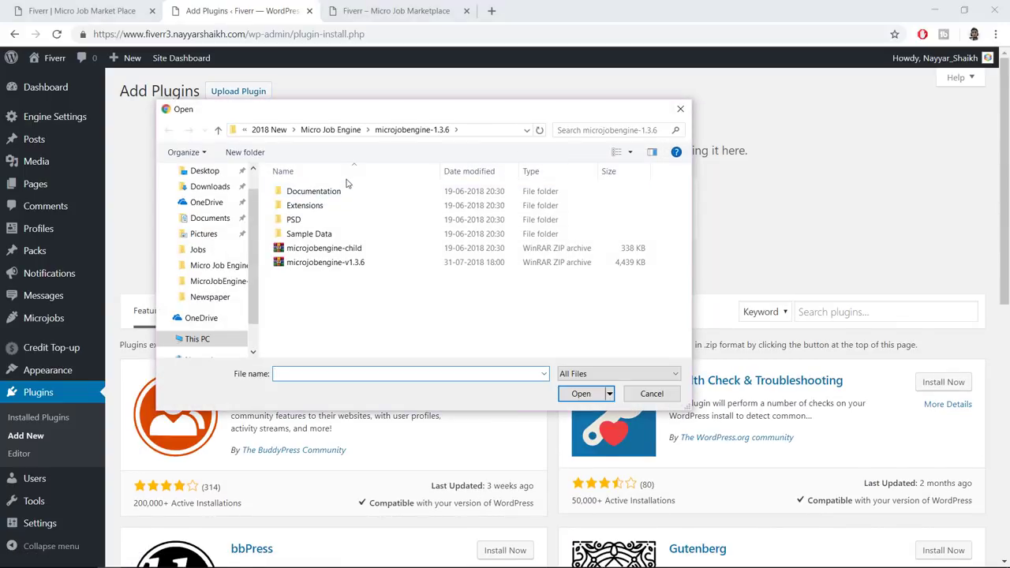
double_click(306, 206)
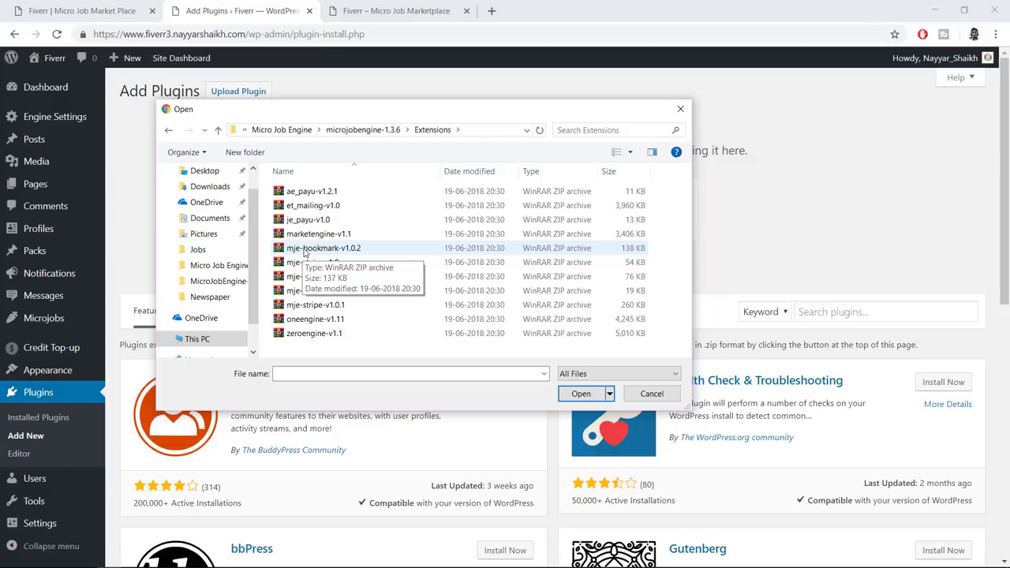
left_click(305, 251)
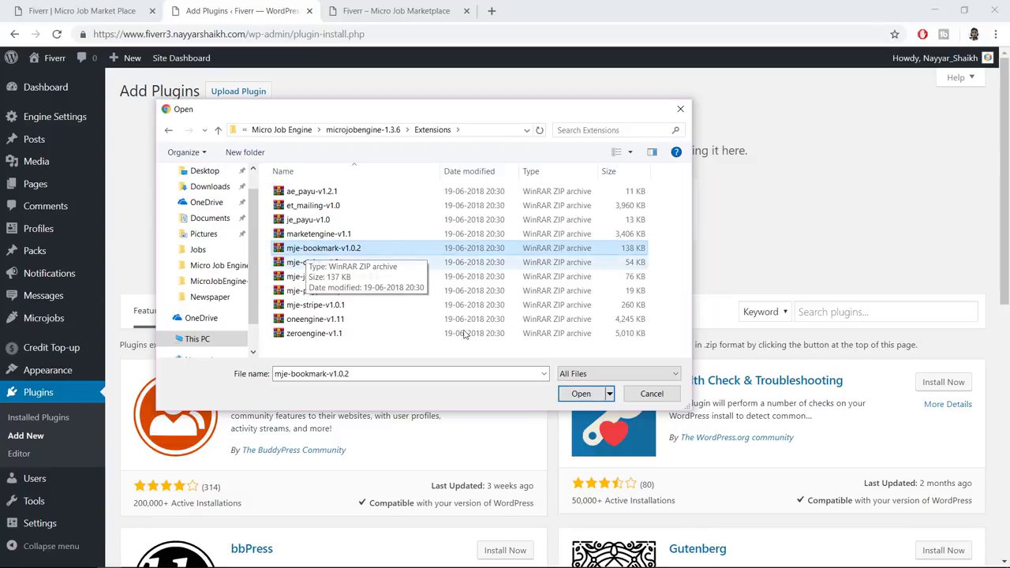
left_click(582, 398)
left_click(616, 214)
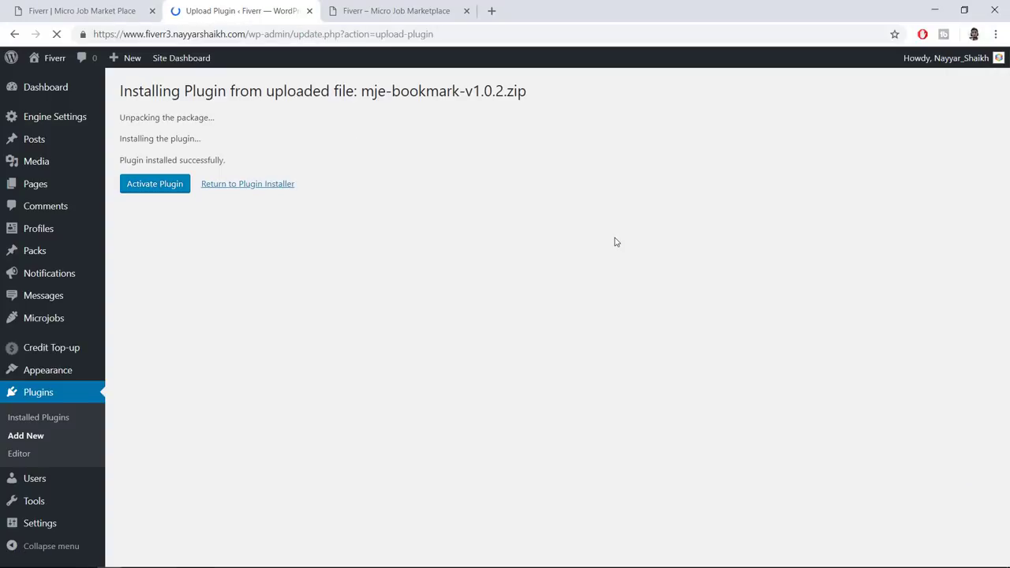
left_click(181, 189)
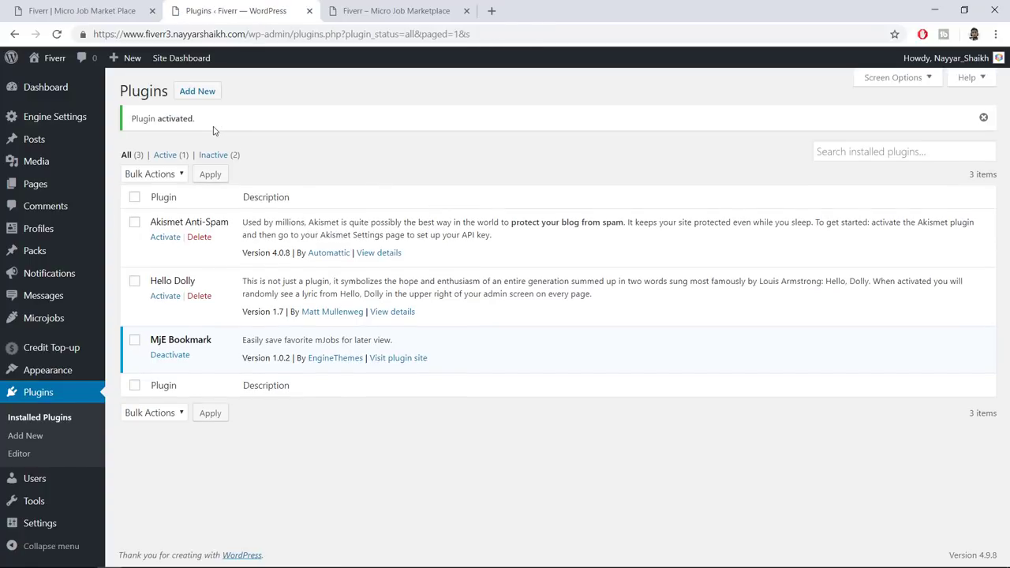
left_click(197, 91)
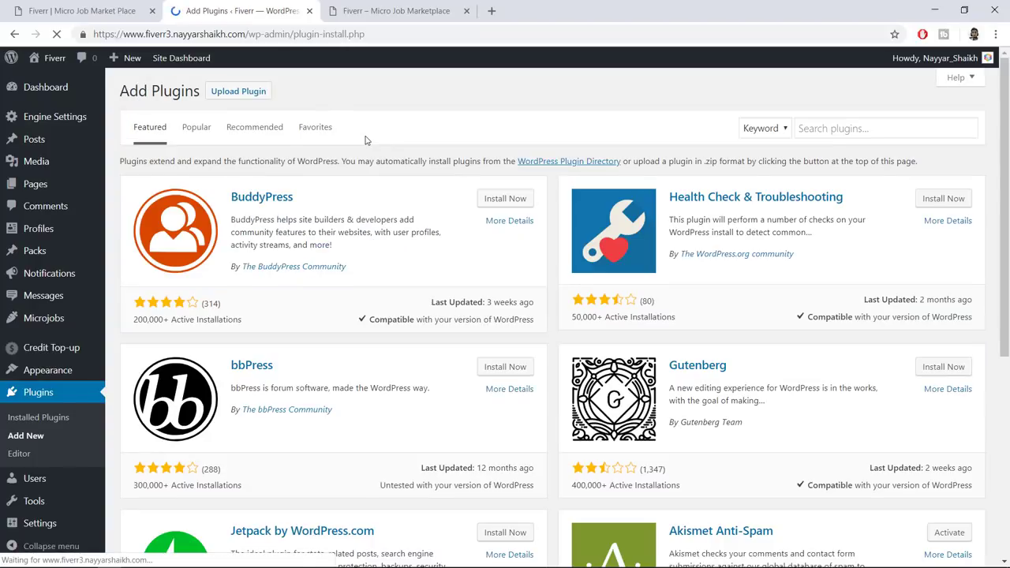
Install and activate the MjE Claim plugin from mje-claim-v1.0.zip
left_click(244, 91)
left_click(439, 207)
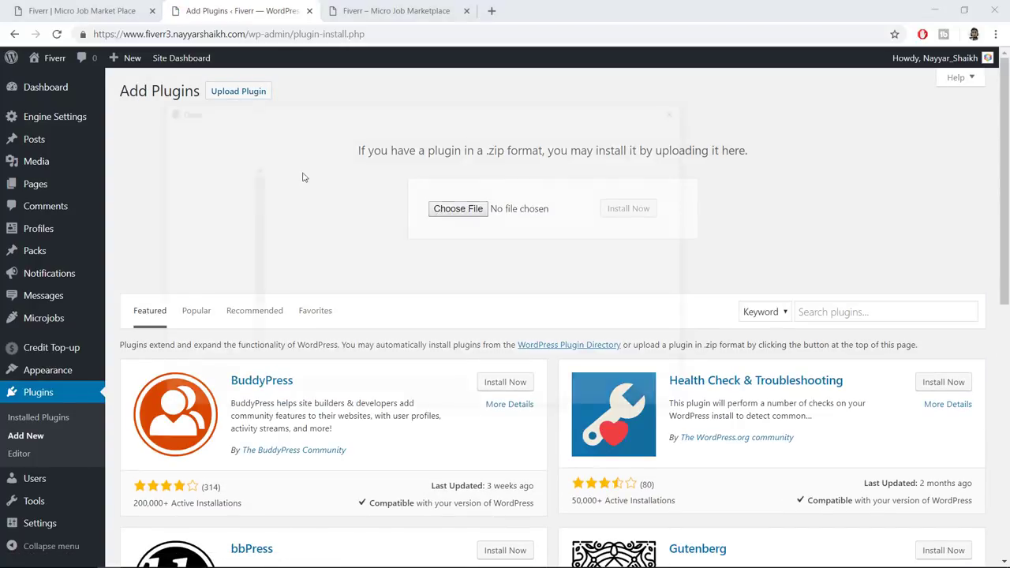
left_click(341, 264)
left_click(576, 393)
left_click(618, 219)
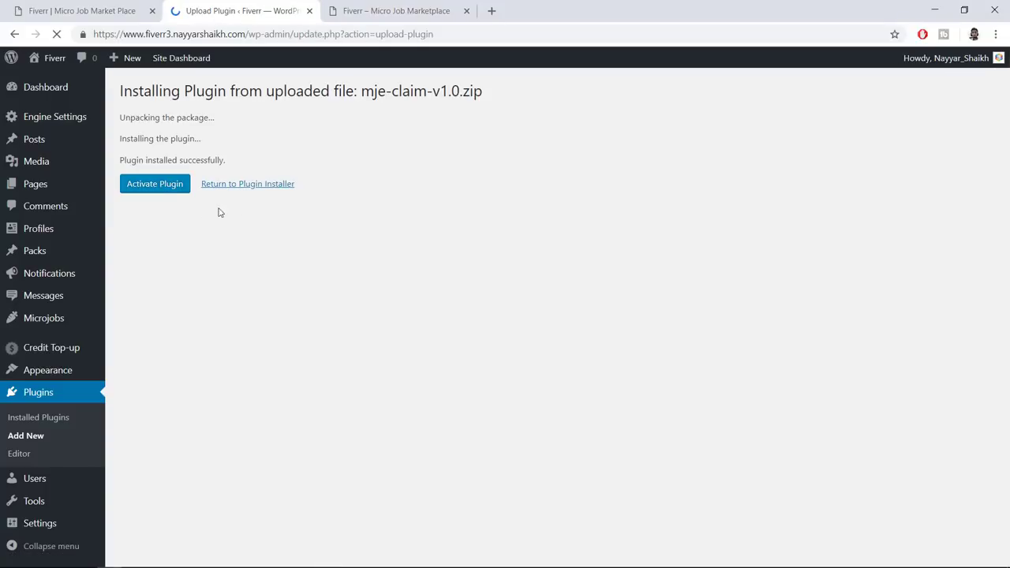
left_click(158, 192)
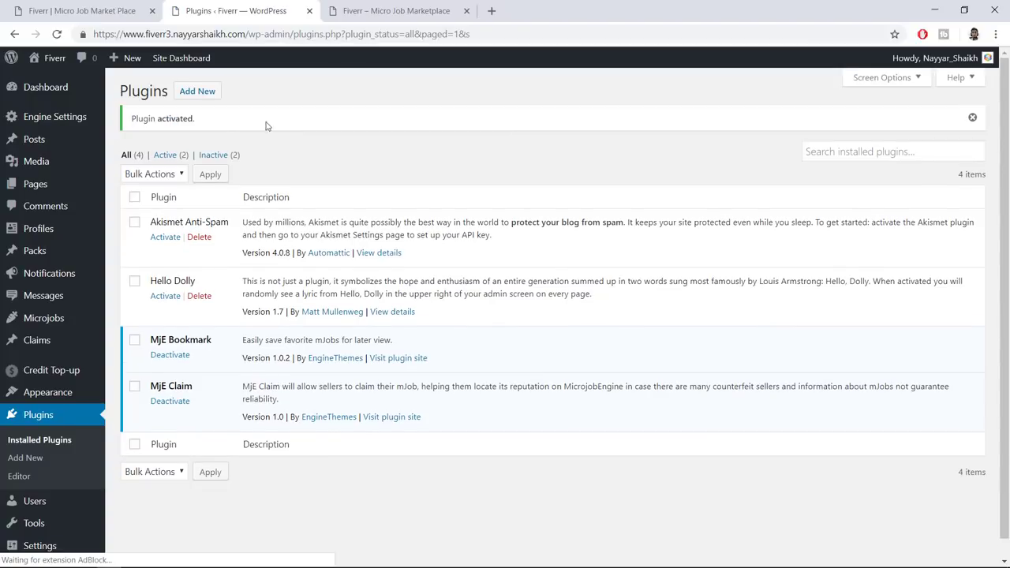
Install and activate the MjE Job Verification plugin from mje-job-verification-v1.0.3.zip
left_click(186, 92)
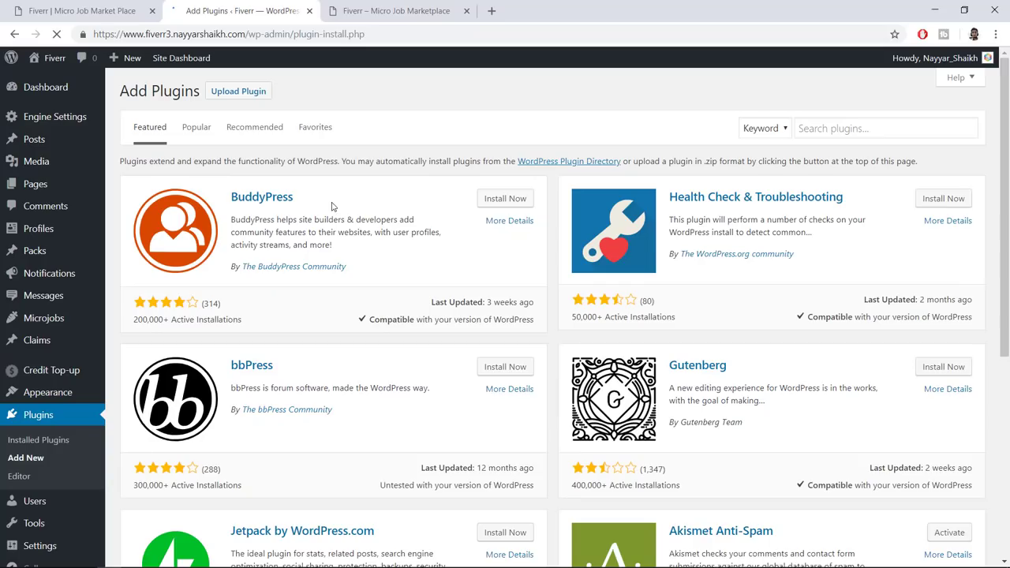
left_click(252, 93)
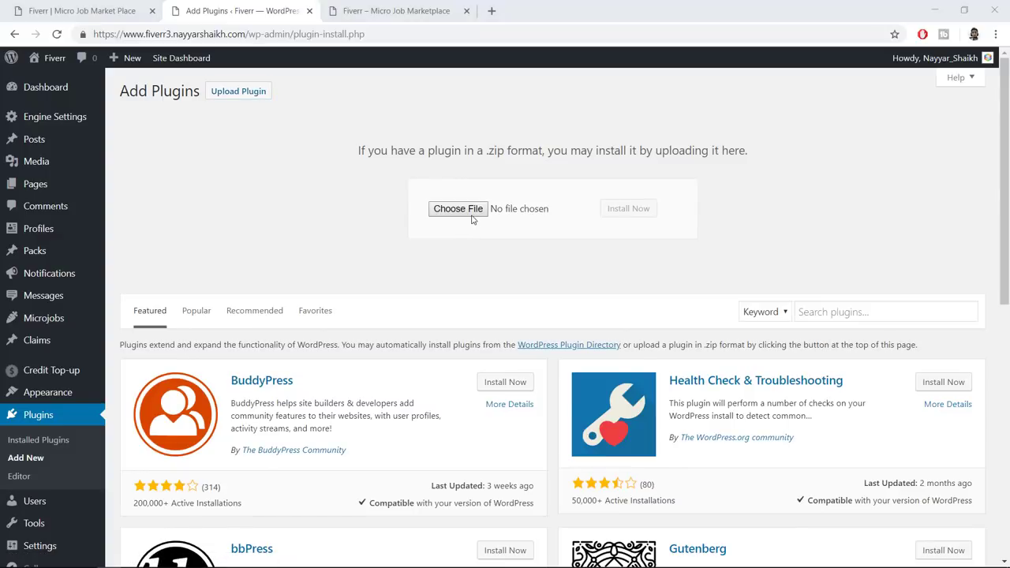
left_click(454, 210)
left_click(334, 276)
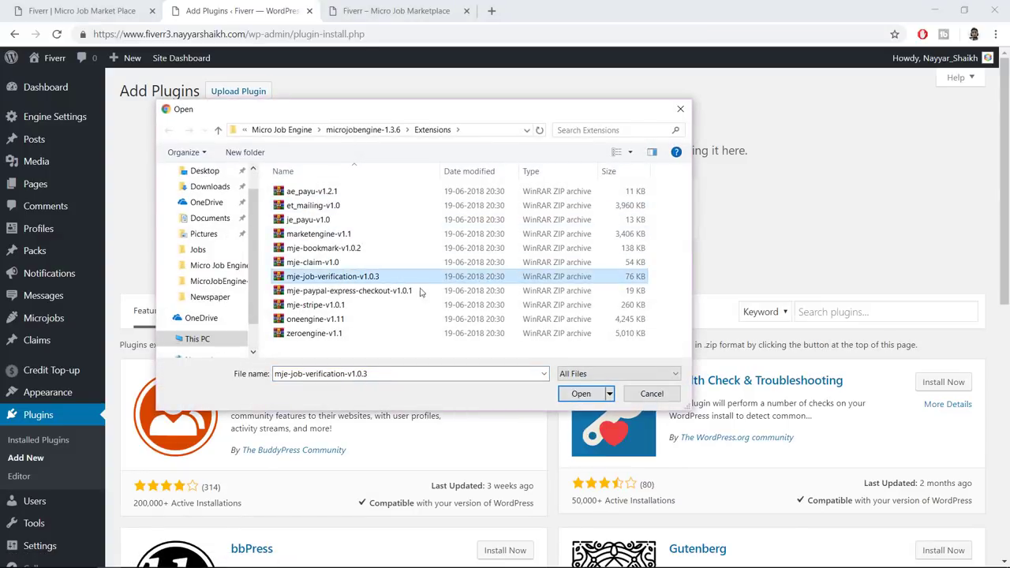
left_click(584, 393)
left_click(635, 210)
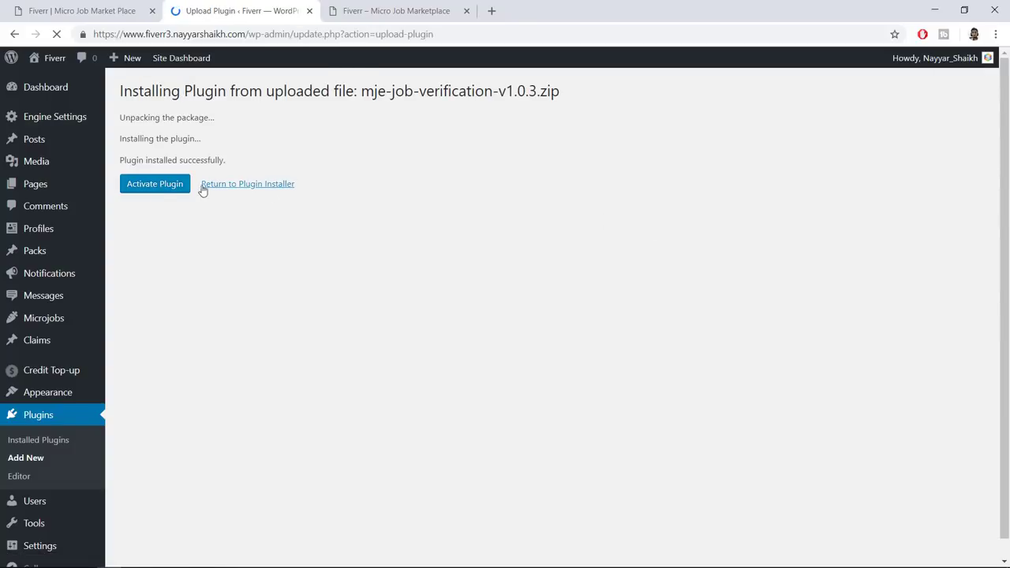
left_click(162, 189)
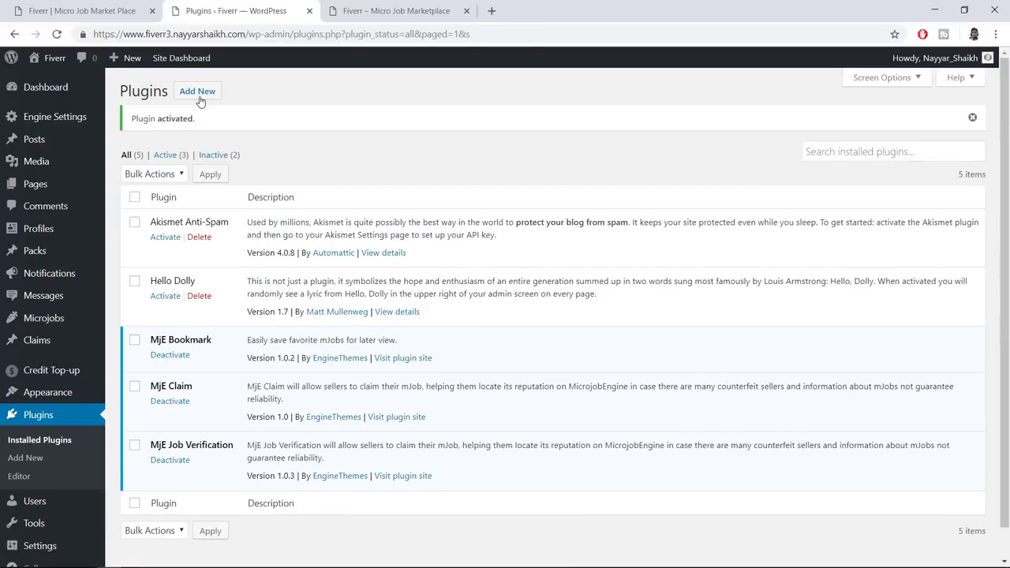
Install the MjE PayPal Express Checkout plugin from mje-paypal-express-checkout-v1.0.1.zip
left_click(199, 97)
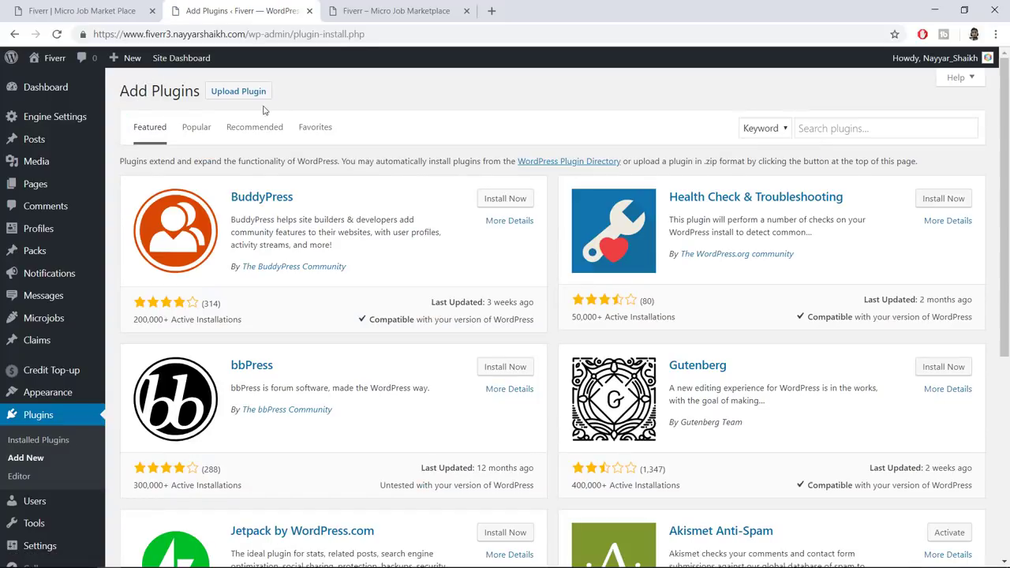
left_click(241, 93)
left_click(456, 208)
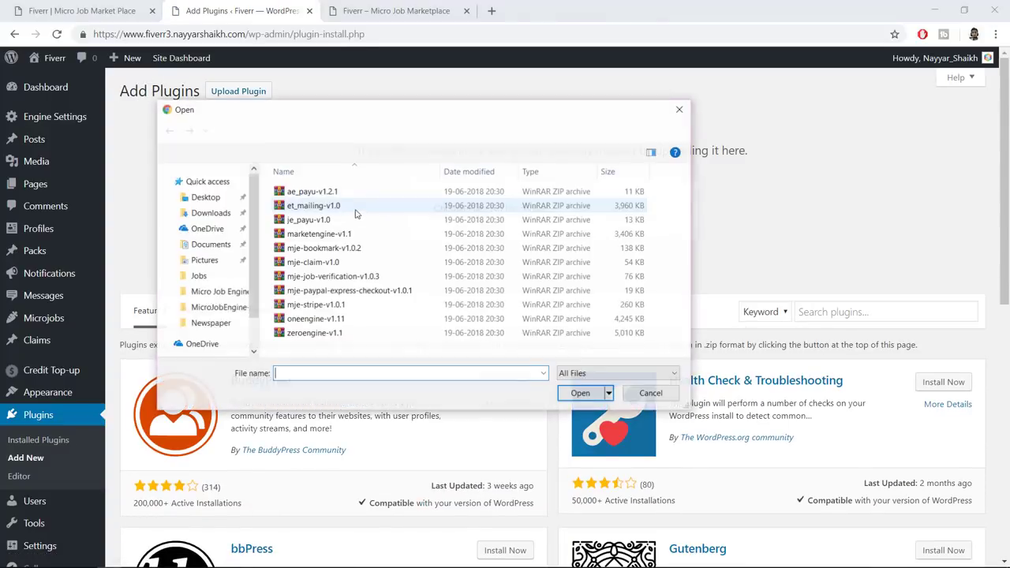
left_click(345, 292)
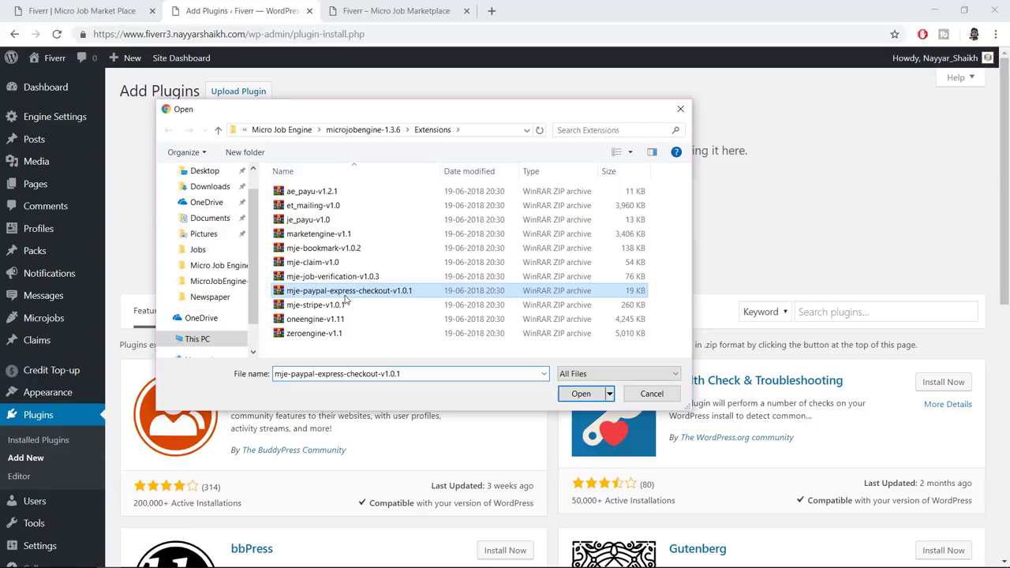
left_click(581, 394)
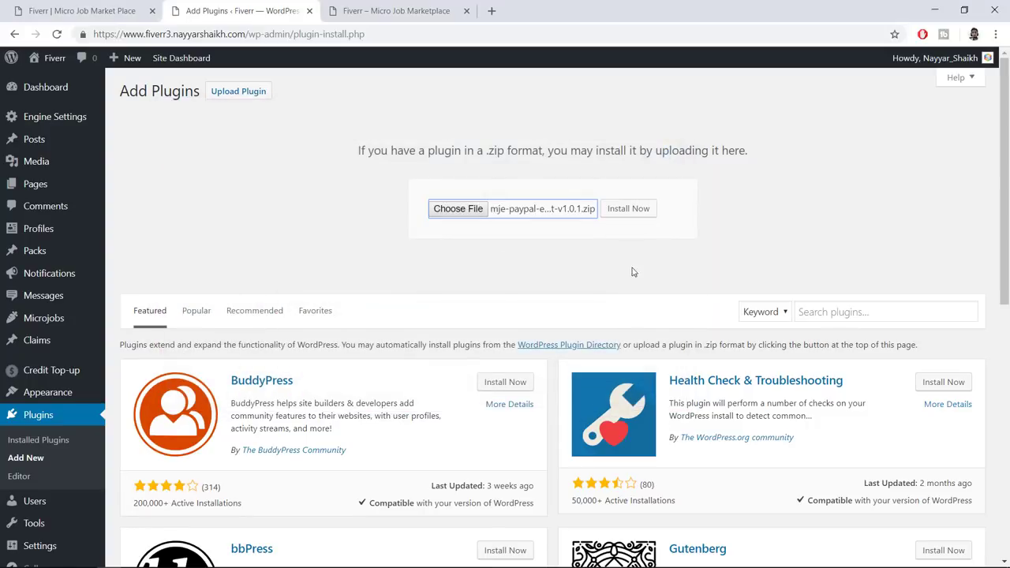
left_click(638, 212)
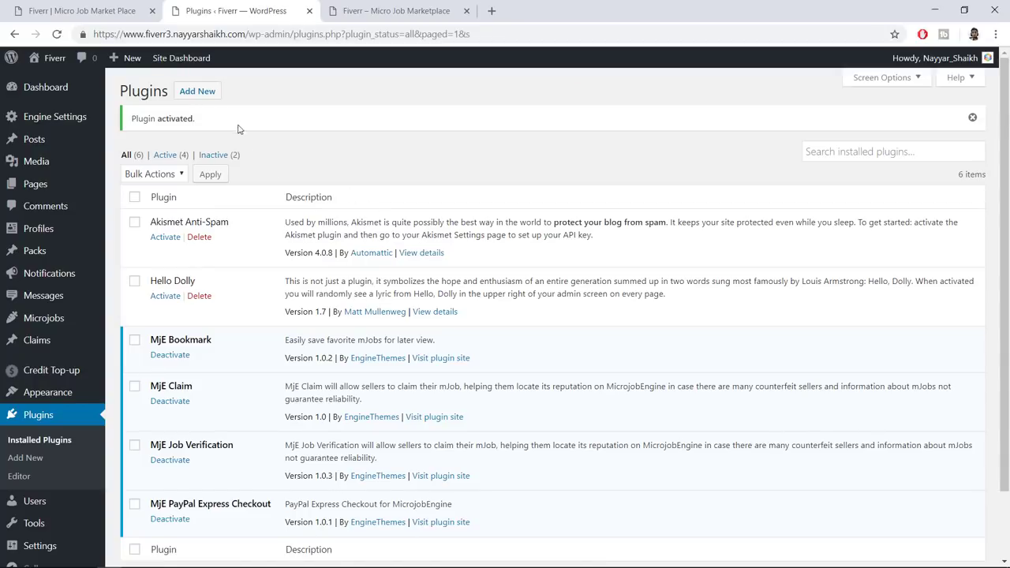
Install and activate the MjE Stripe plugin from mje-stripe-v1.0.1.zip
left_click(197, 91)
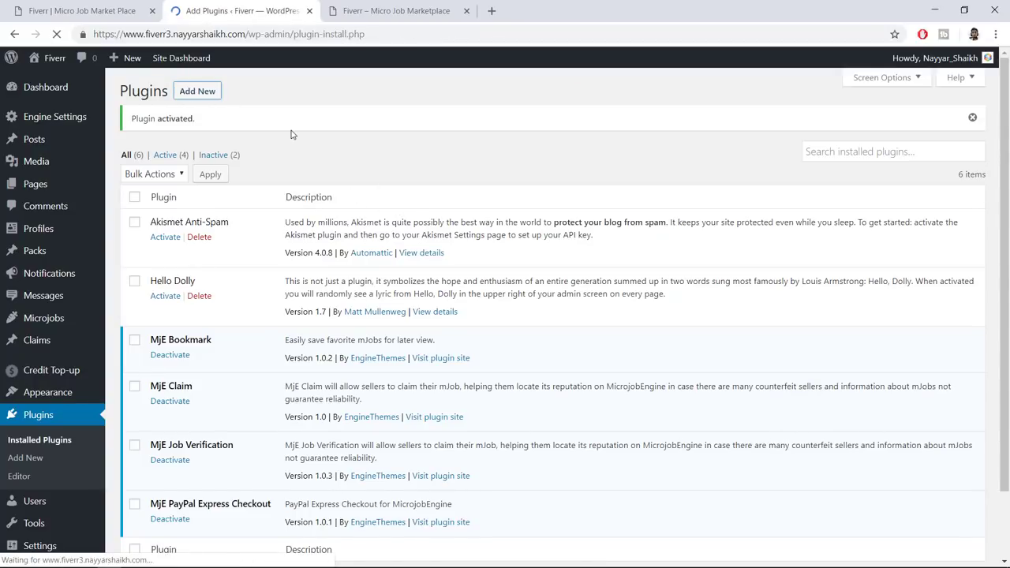
left_click(222, 92)
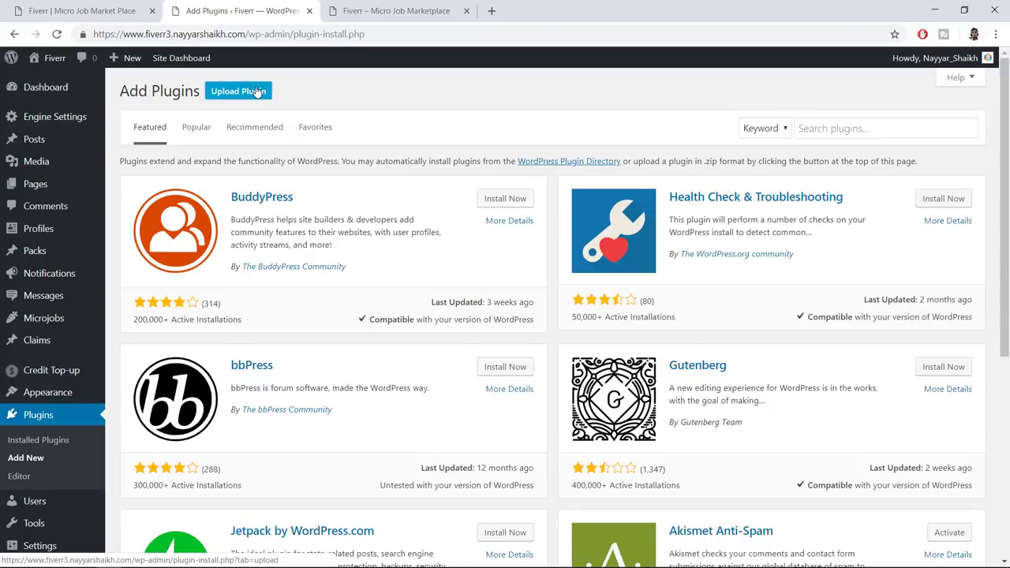
left_click(461, 209)
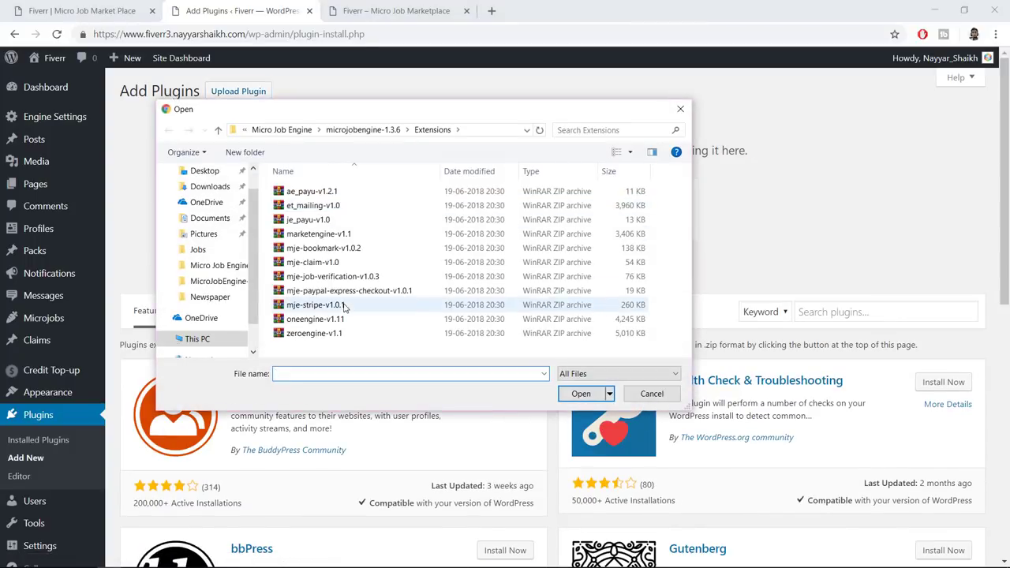
left_click(342, 308)
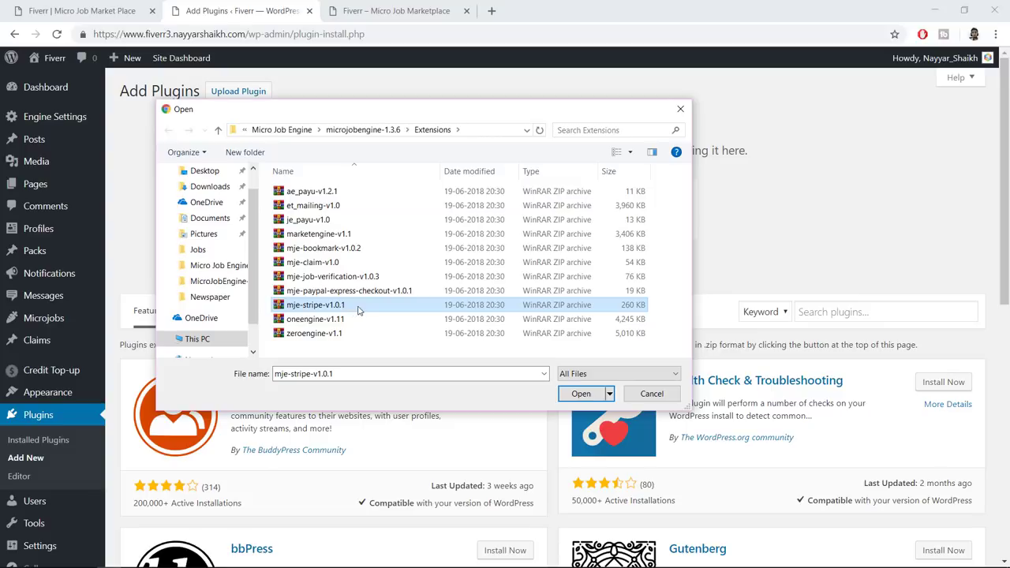
left_click(581, 394)
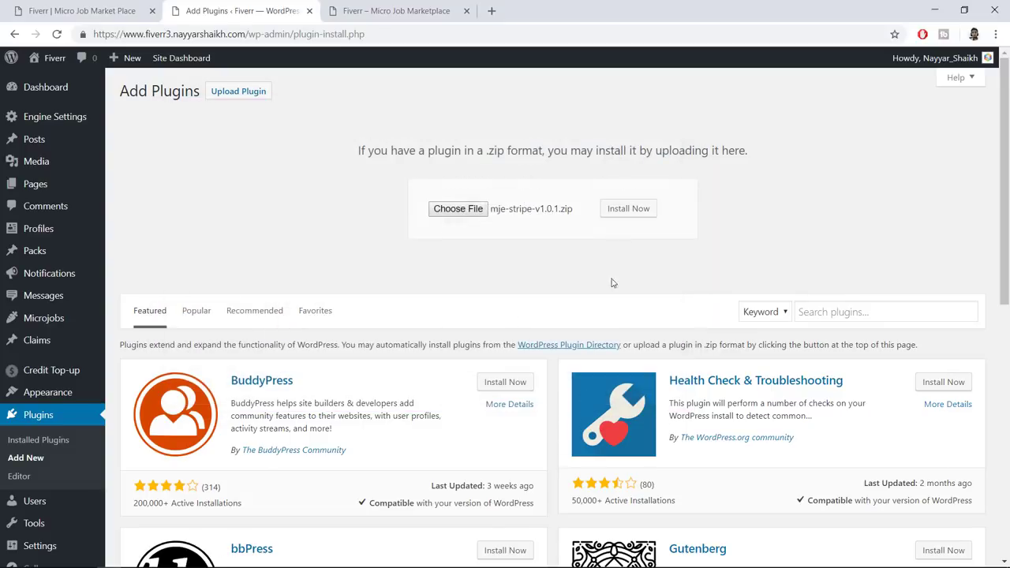
left_click(628, 220)
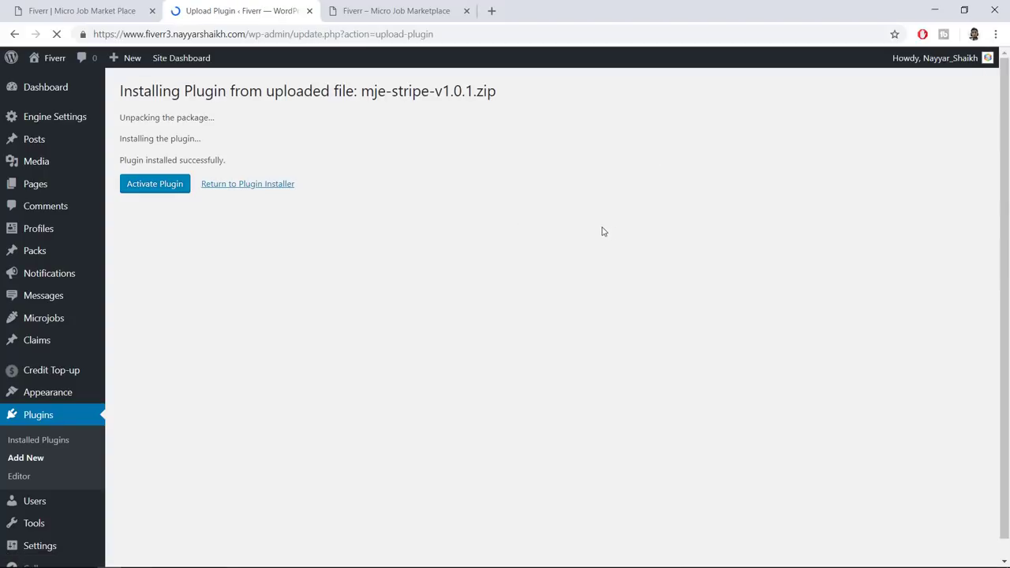
left_click(162, 185)
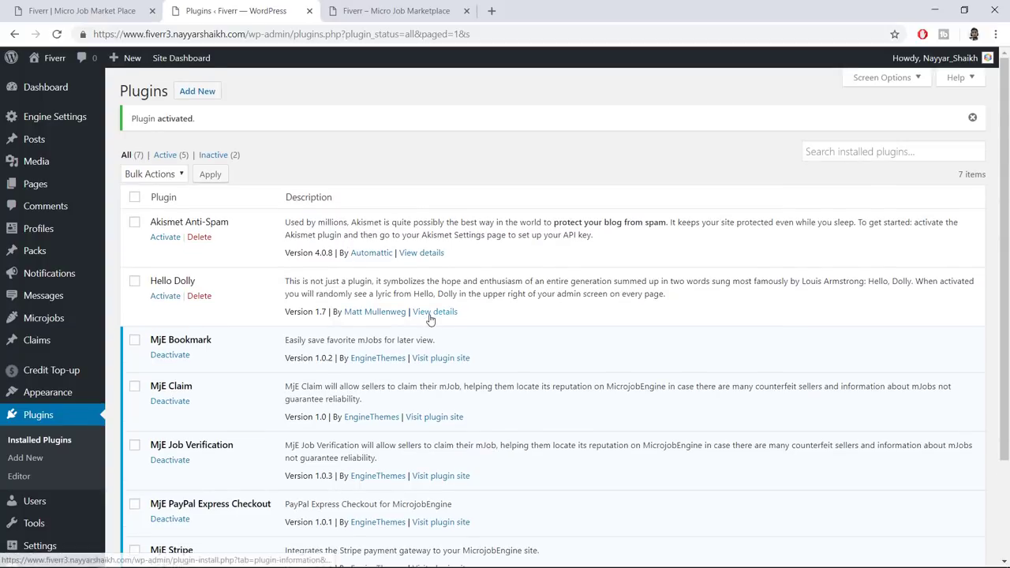
Delete the Akismet Anti-Spam and Hello Dolly plugins, then reload the site homepage
scroll(430, 320, "down", 2)
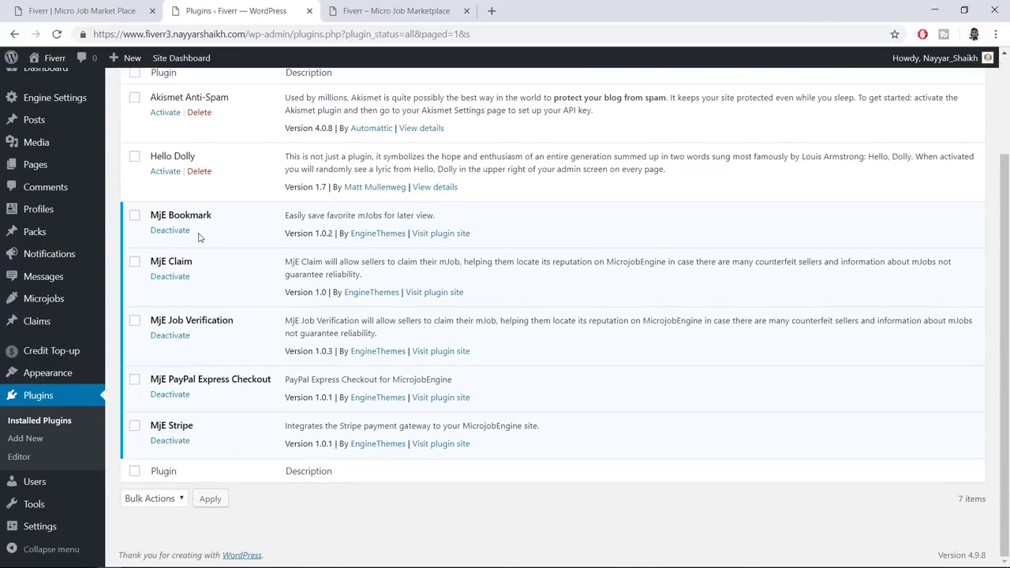
scroll(242, 411, "up", 2)
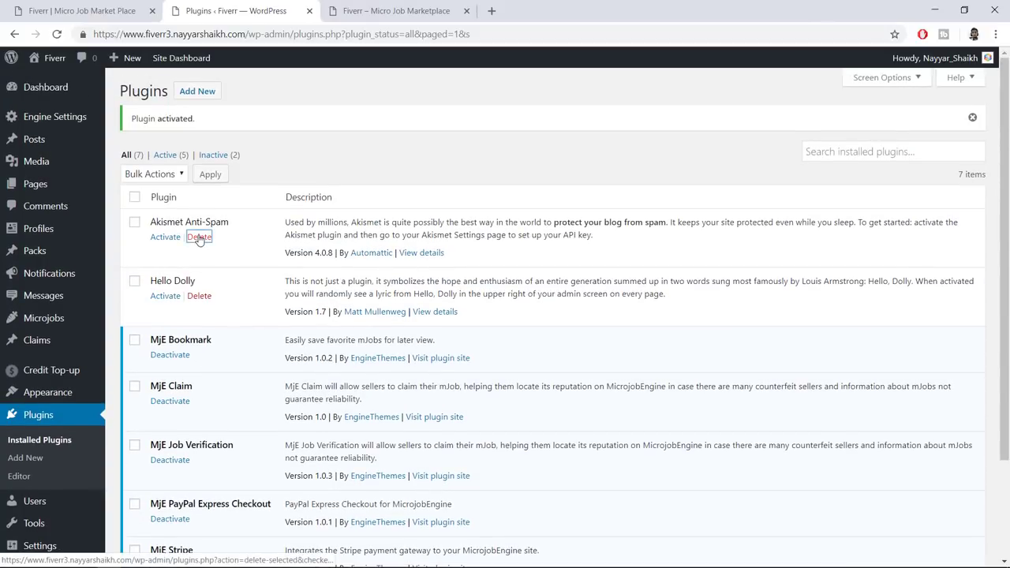
left_click(199, 237)
left_click(568, 123)
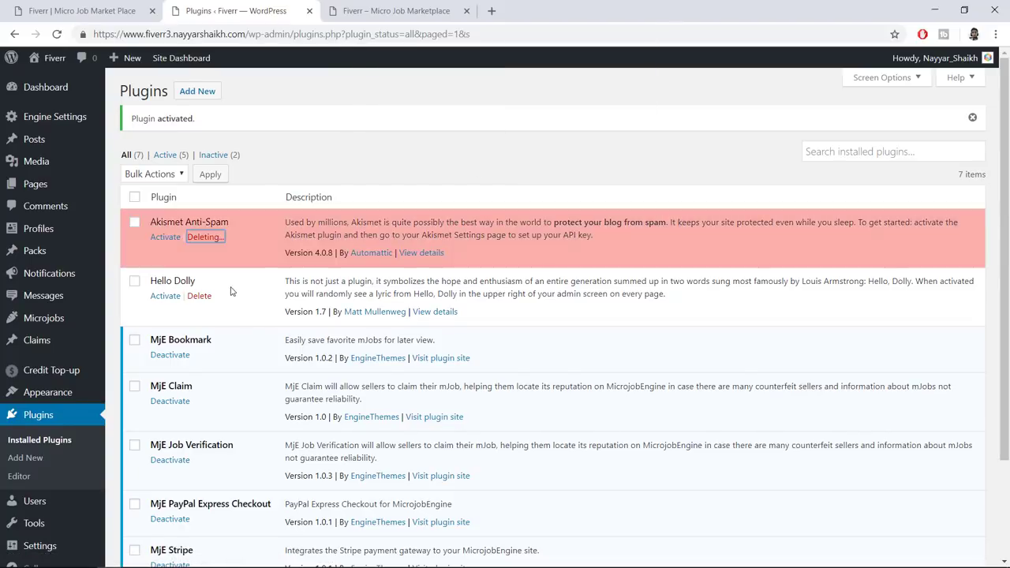
left_click(201, 263)
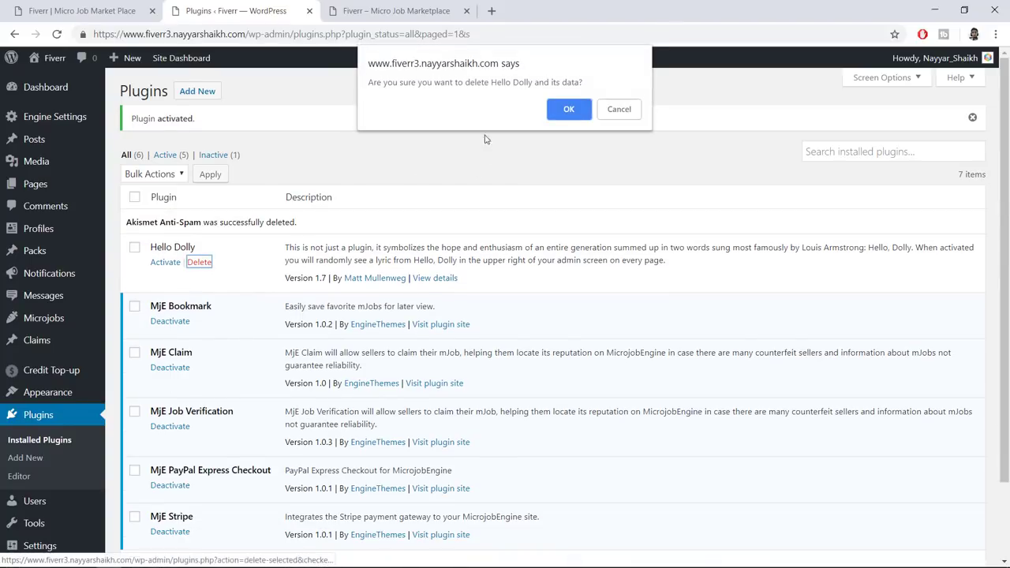
left_click(564, 110)
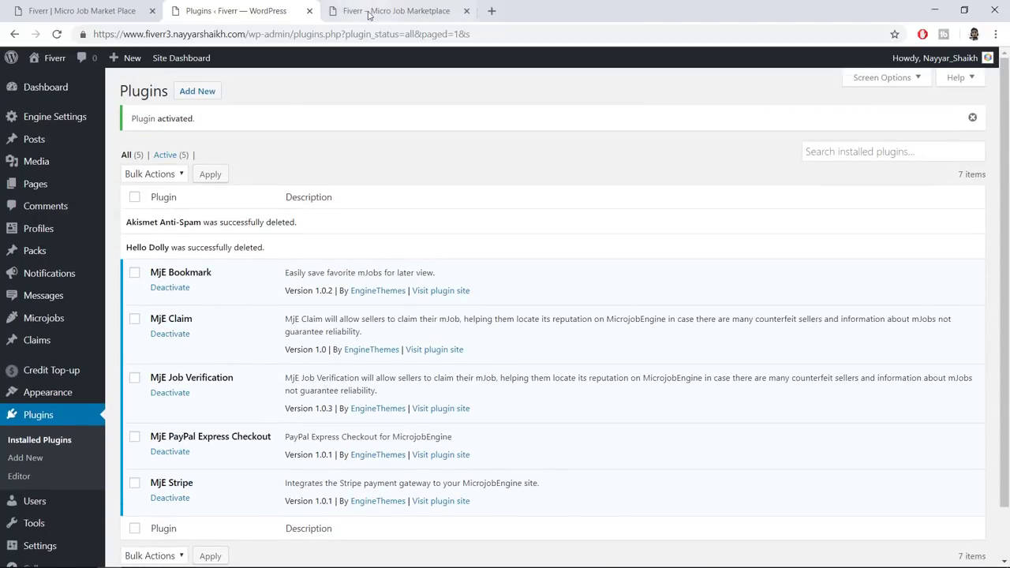
left_click(387, 11)
left_click(57, 35)
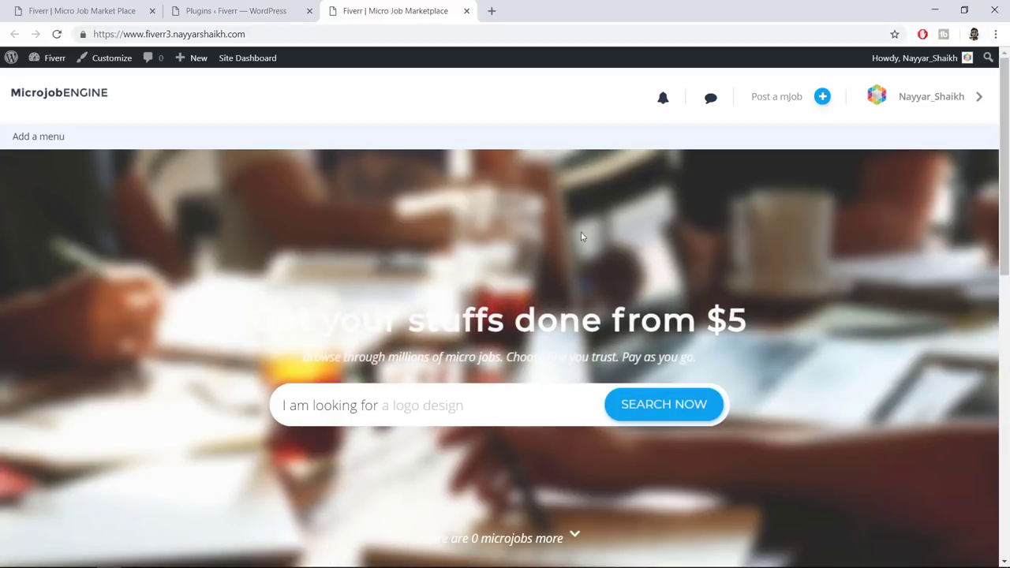
Scroll the reloaded MicrojobENGINE homepage and compare it with the reference marketplace site
scroll(624, 257, "down", 3)
scroll(624, 262, "down", 5)
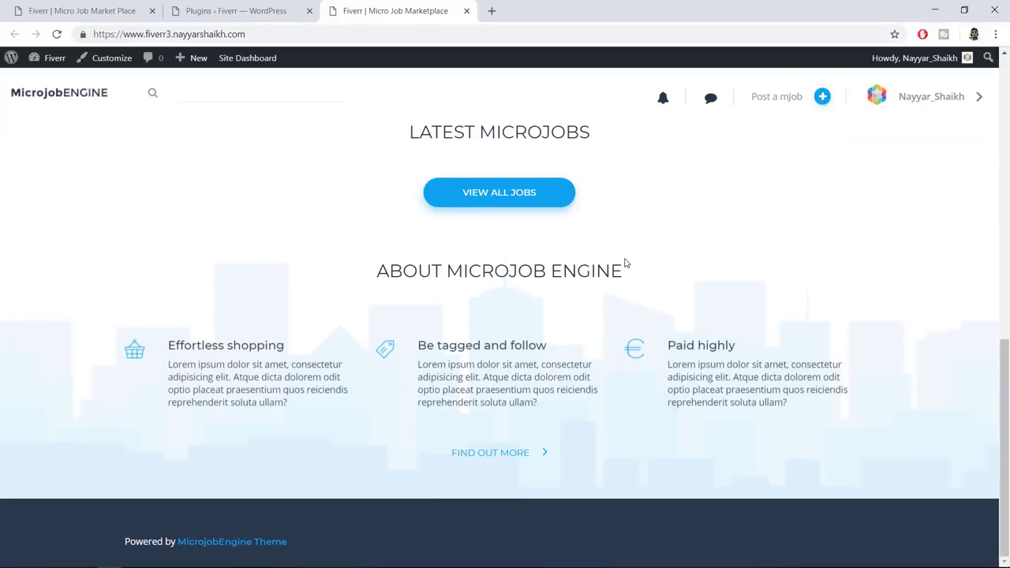
scroll(722, 360, "up", 5)
scroll(722, 361, "up", 4)
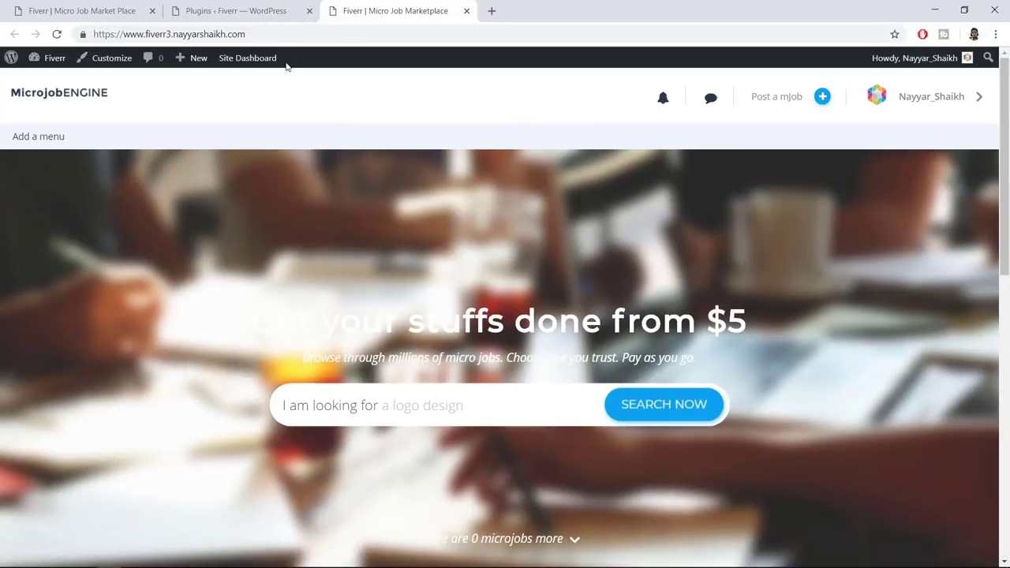
left_click(108, 11)
left_click(371, 11)
left_click(281, 8)
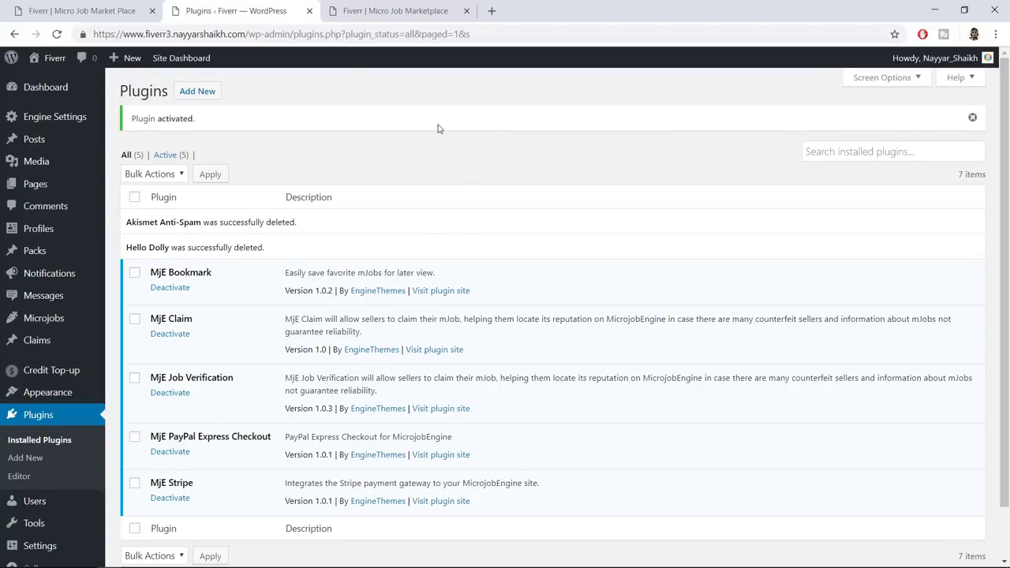
Open General Settings and review the Site Title 'Fiverr' and tagline 'Micro Job Marketplace'
scroll(371, 202, "down", 1)
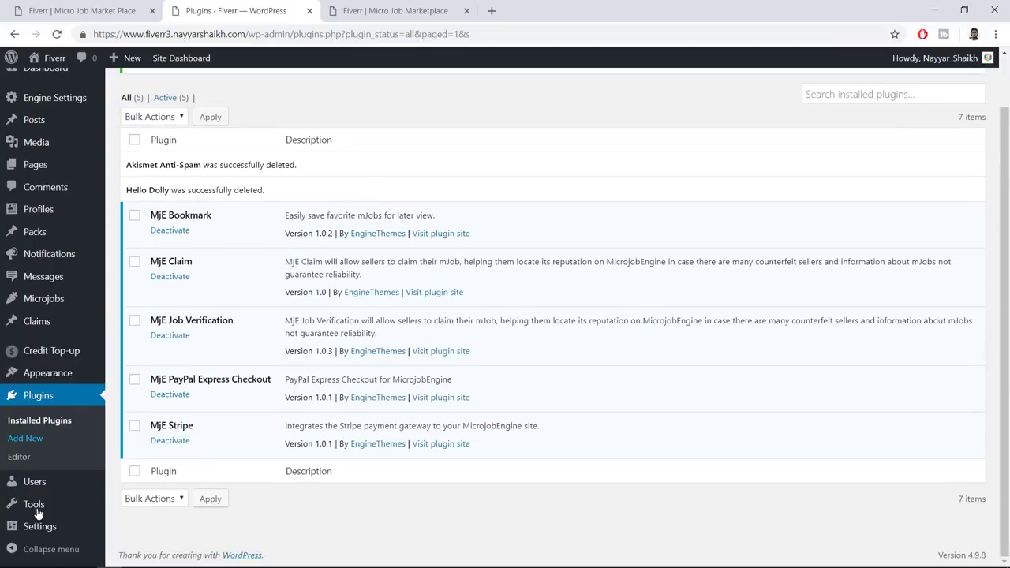
mouse_move(53, 527)
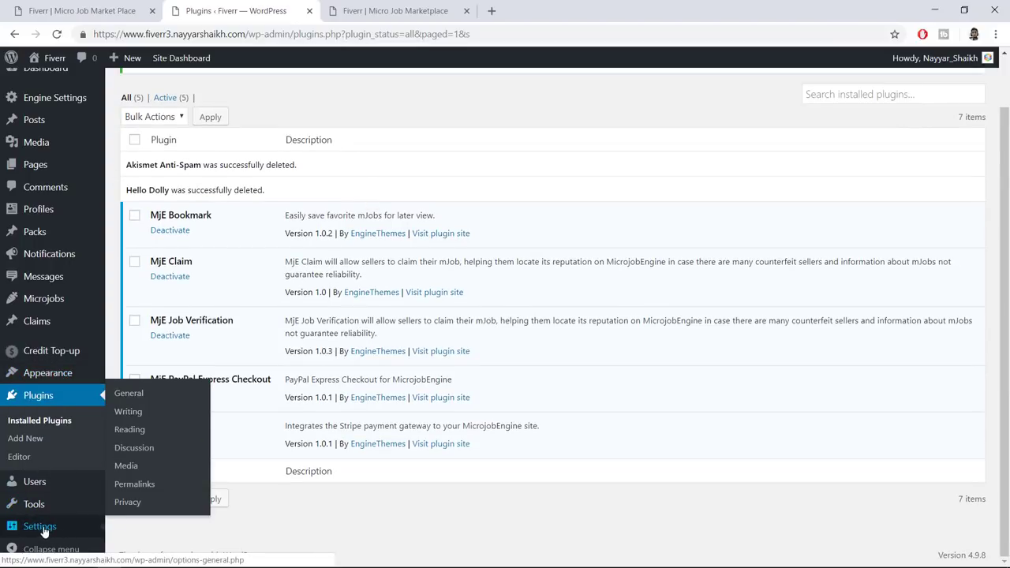
left_click(56, 530)
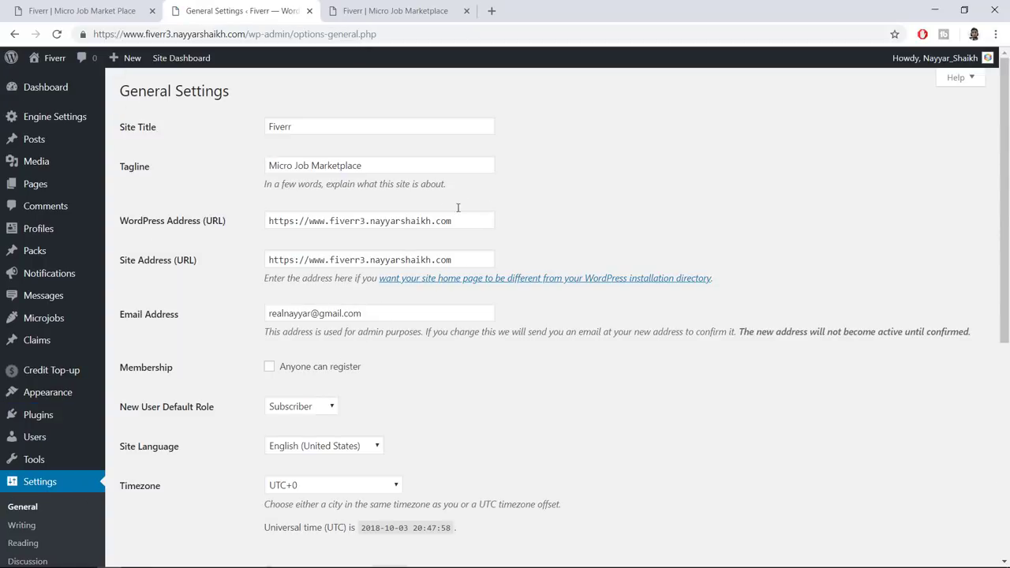
left_click_drag(324, 129, 241, 132)
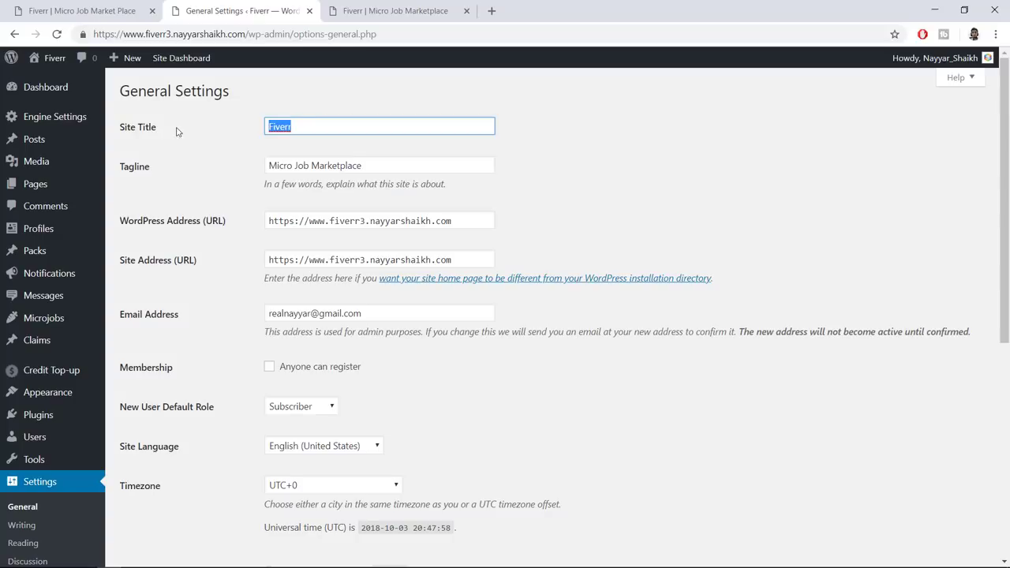
left_click(306, 128)
left_click(394, 169)
key("ctrl+a")
left_click(319, 130)
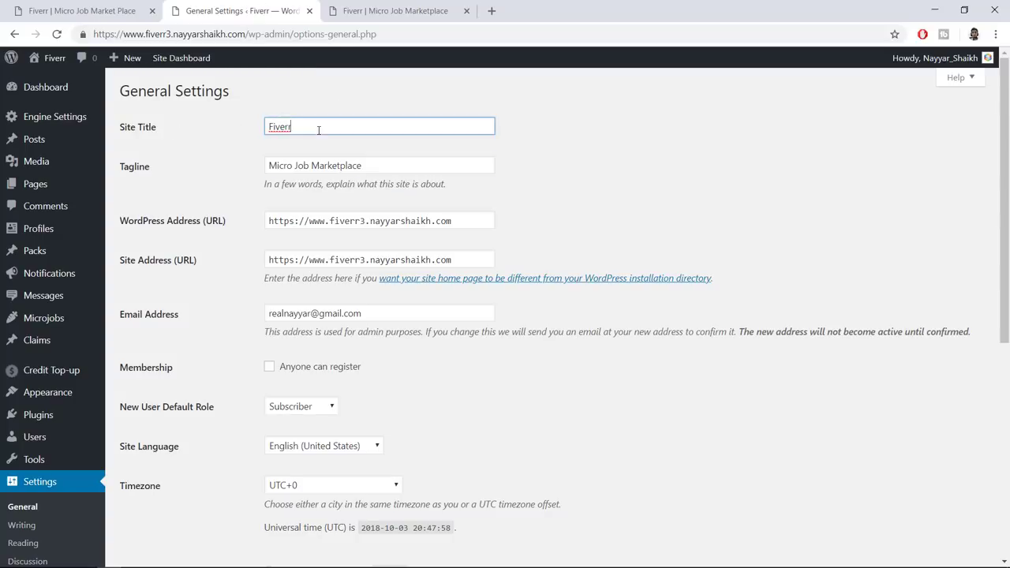
left_click(377, 168)
key("ctrl+a")
left_click(744, 157)
Enable 'Anyone can register' membership and save the general settings
scroll(744, 255, "down", 2)
triple_click(384, 180)
left_click(694, 297)
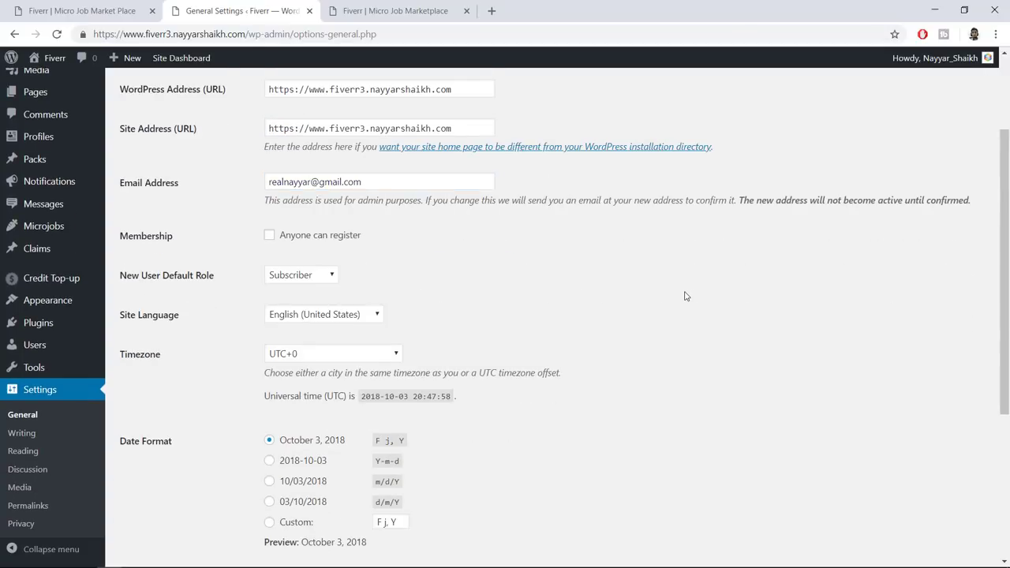
left_click_drag(123, 235, 218, 244)
left_click(269, 234)
scroll(368, 266, "down", 3)
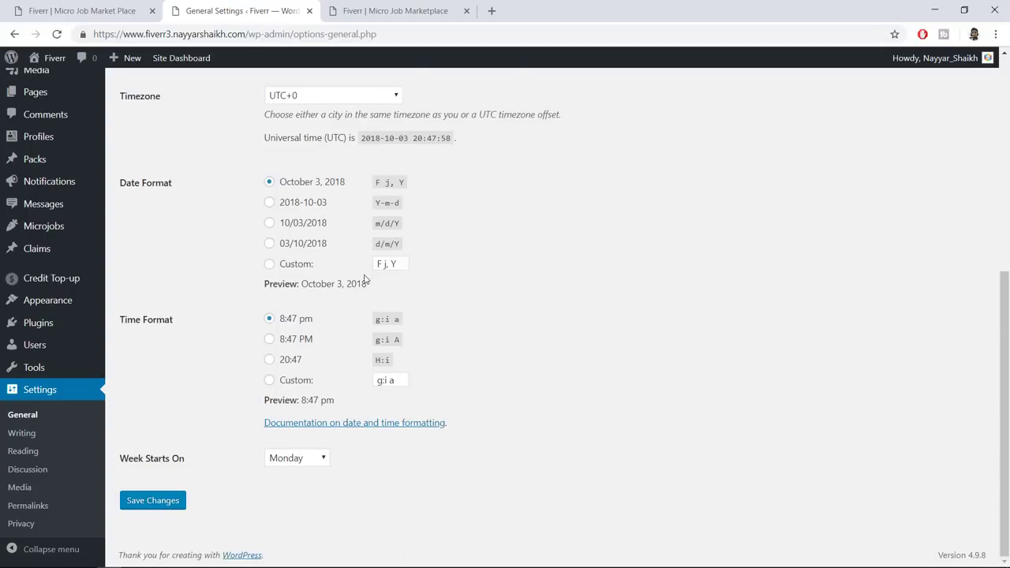
left_click(154, 508)
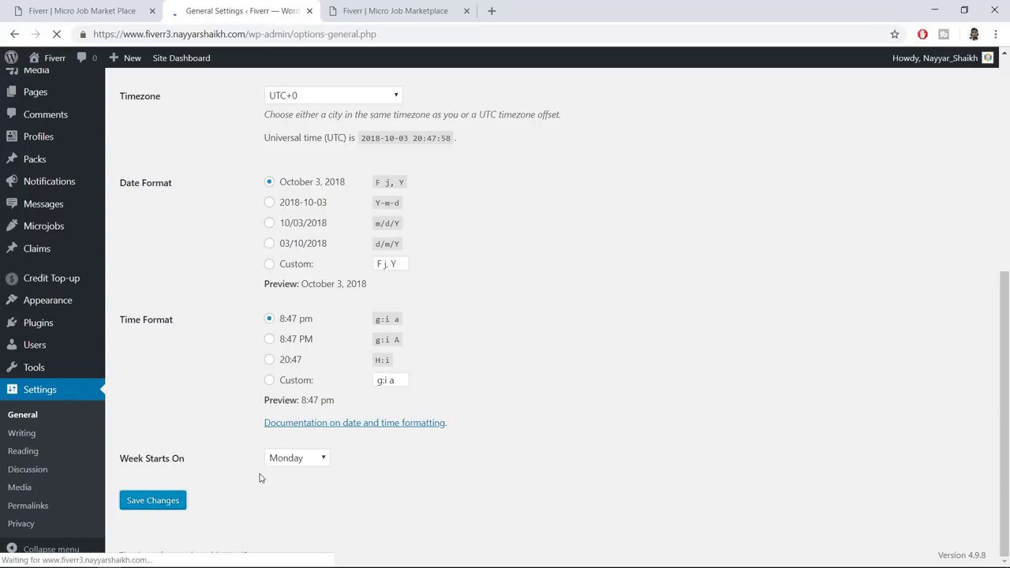
scroll(338, 437, "down", 2)
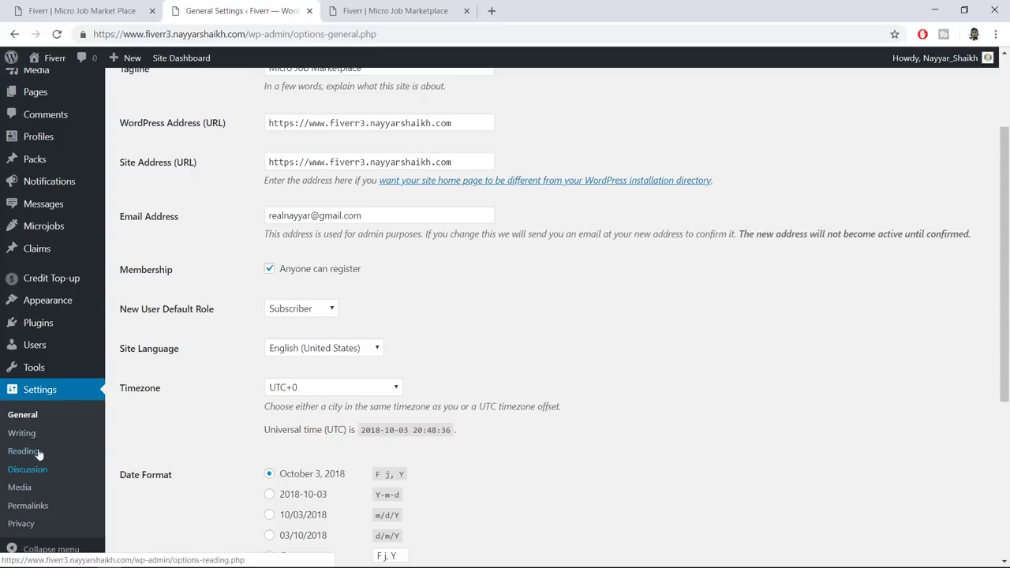
Set permalinks to the Post name structure (/%postname%/) and save
left_click(37, 510)
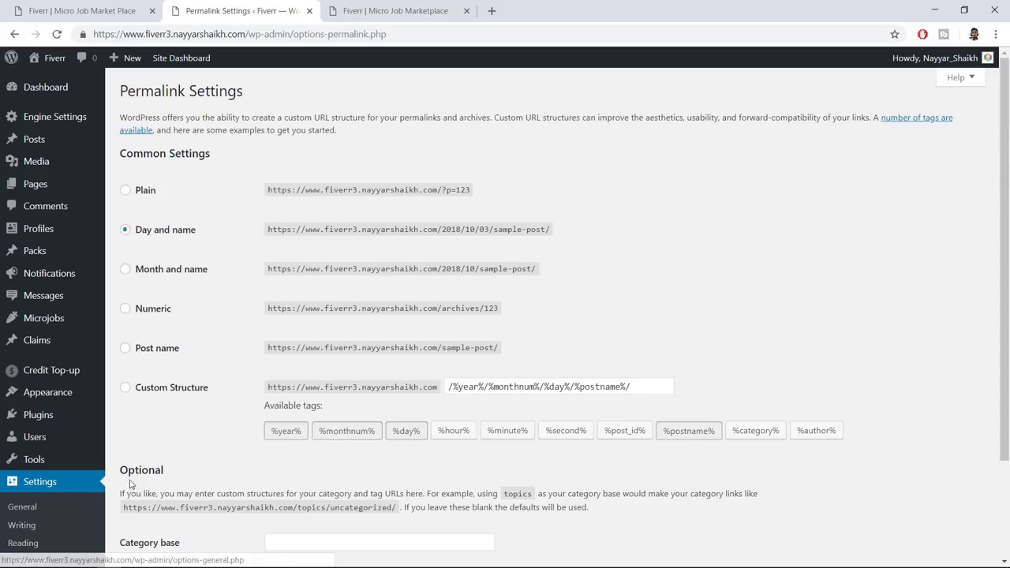
left_click(168, 354)
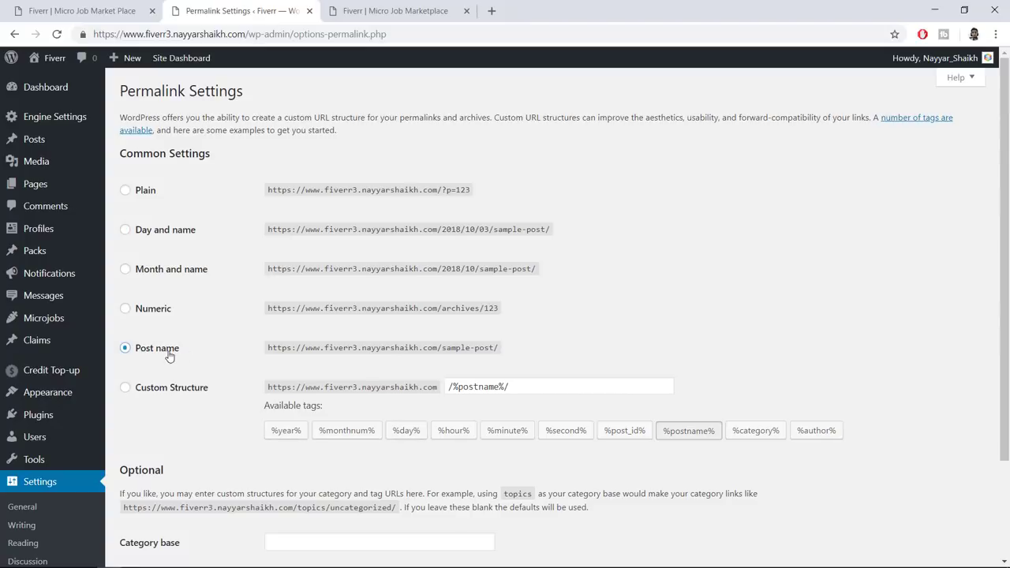
scroll(168, 359, "down", 3)
left_click(169, 502)
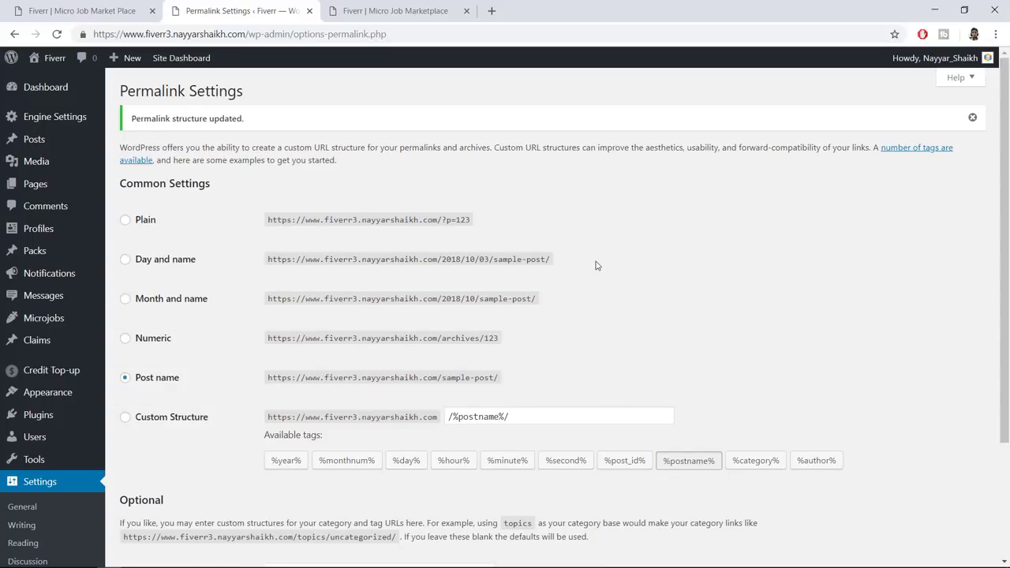
mouse_move(60, 123)
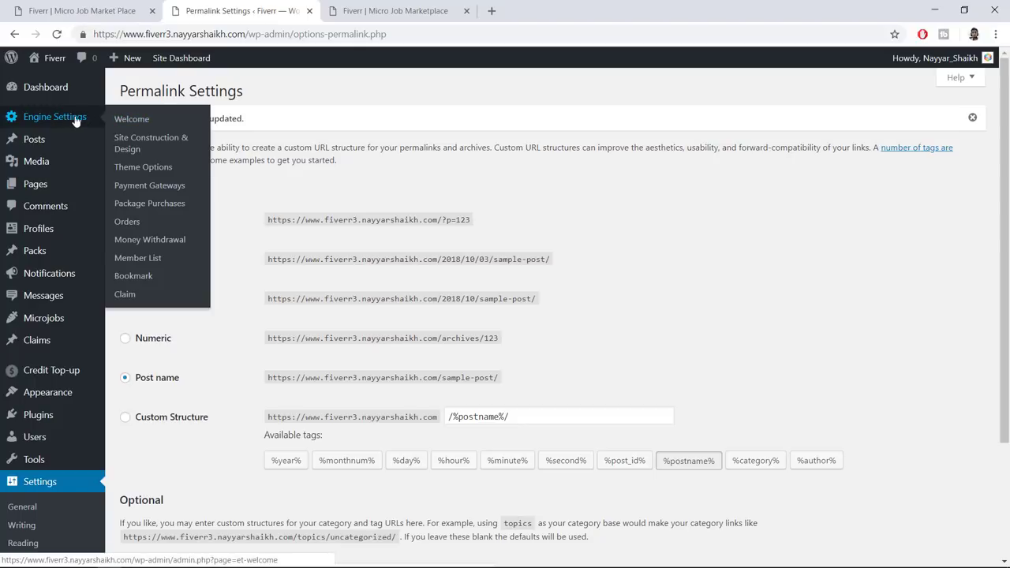
Open the MjE Theme Options page under Engine Settings
left_click(150, 173)
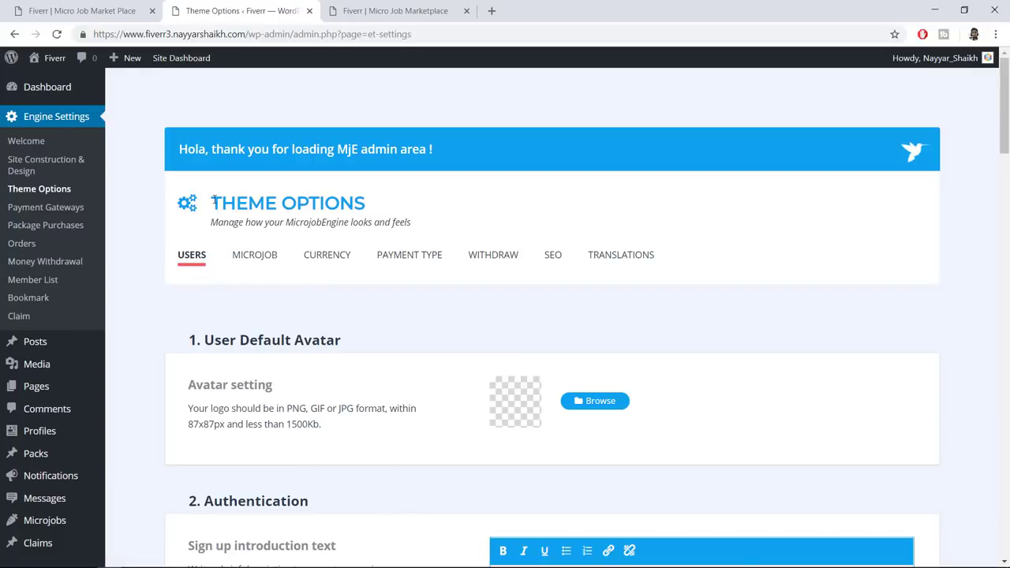
left_click_drag(214, 202, 405, 202)
left_click(402, 202)
scroll(390, 308, "down", 2)
scroll(390, 311, "up", 2)
Compare Theme Options against the reference homepage's 'Get your stuffs done from $5' search
left_click(140, 5)
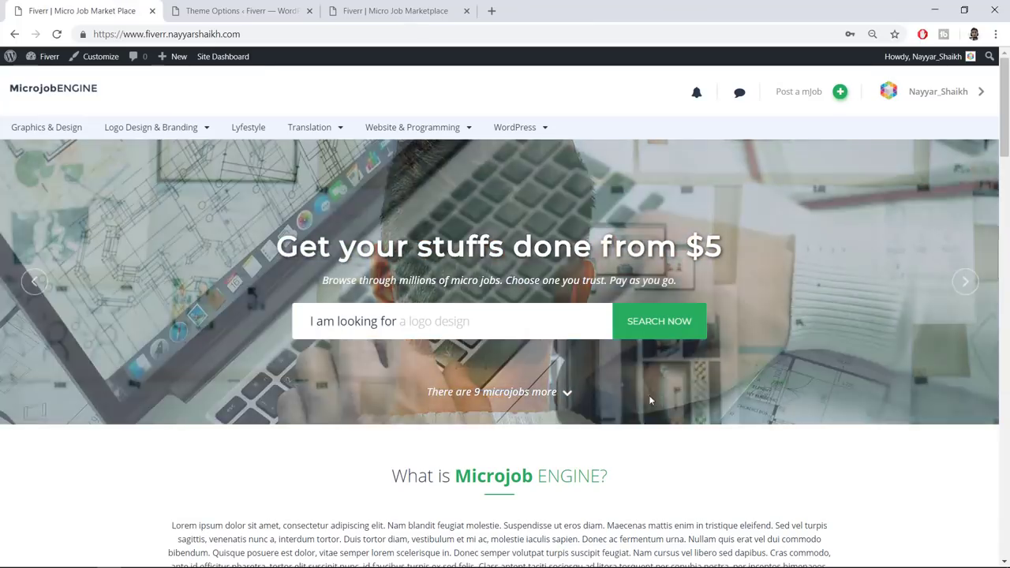
scroll(647, 390, "down", 10)
scroll(815, 312, "down", 6)
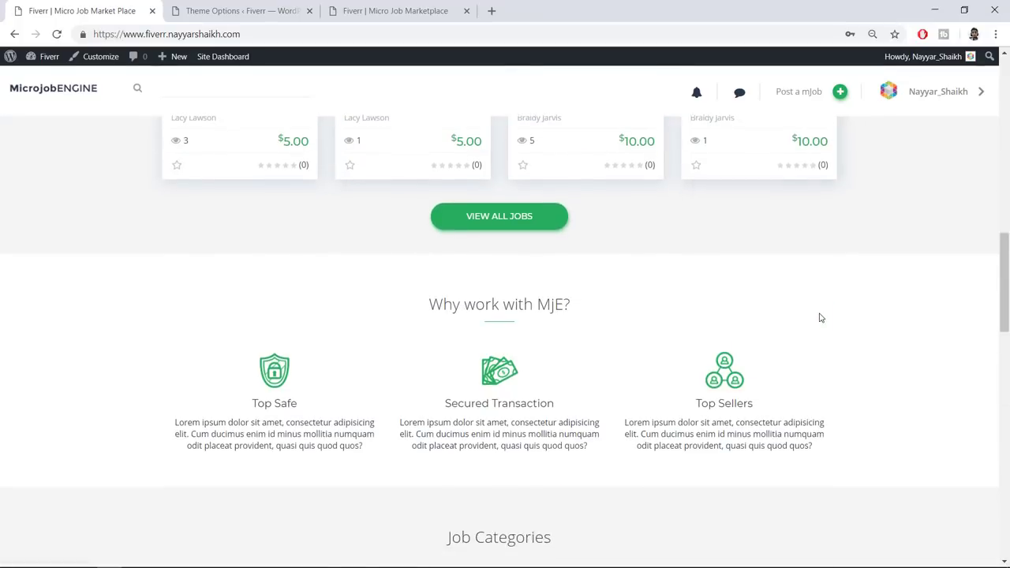
scroll(817, 357, "up", 8)
scroll(817, 357, "up", 10)
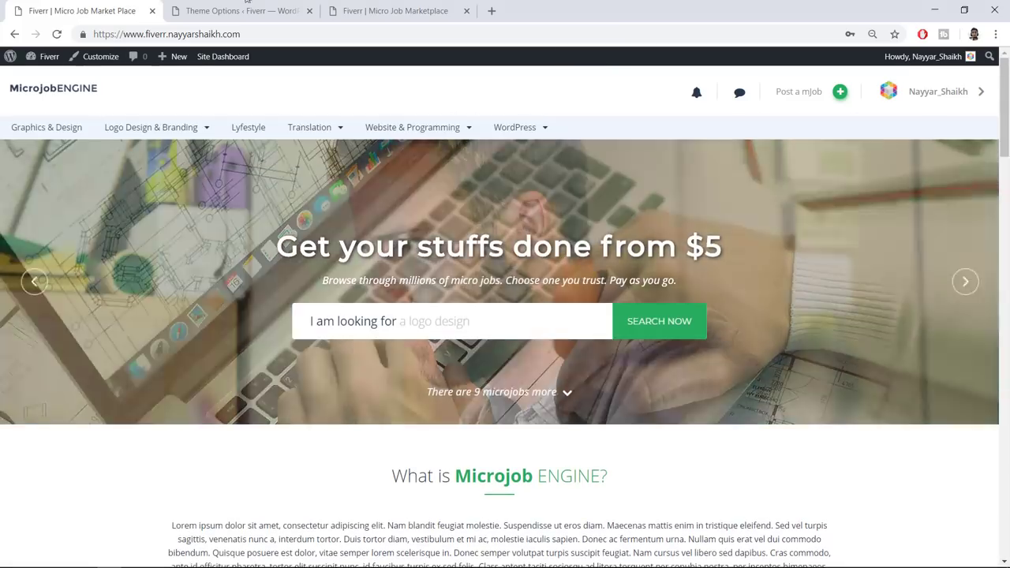
key("ctrl+Tab")
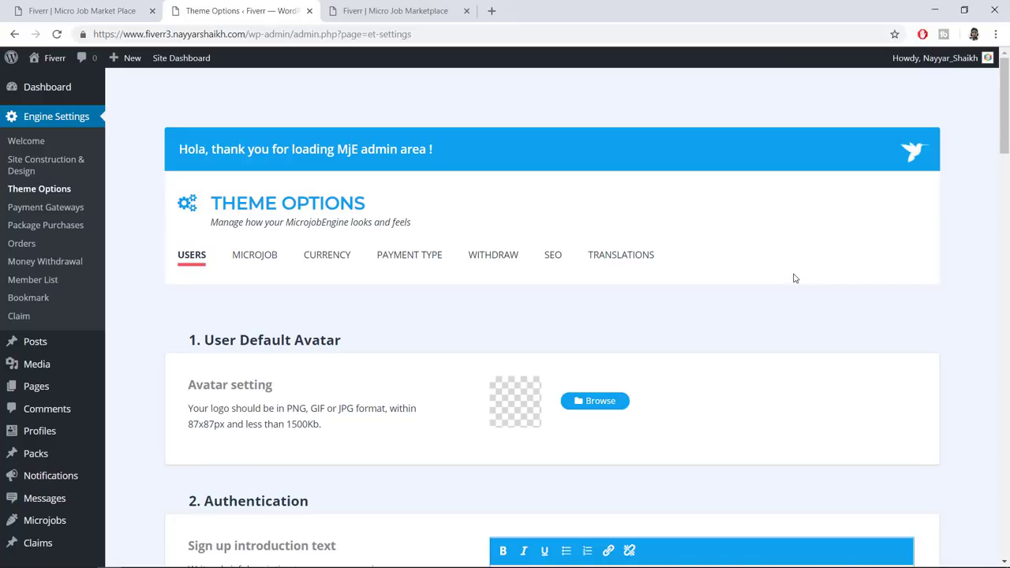
left_click(112, 17)
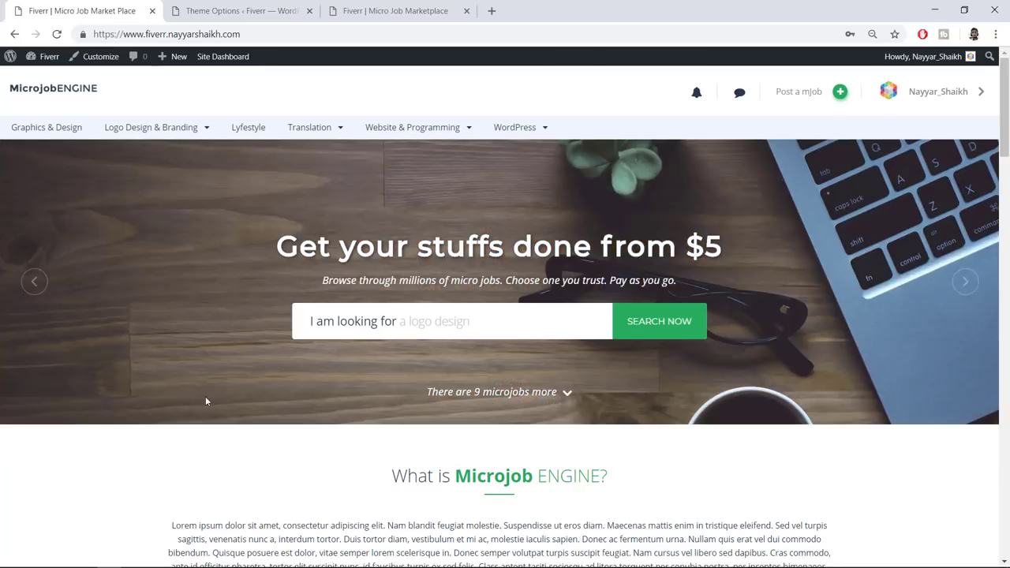
scroll(395, 442, "down", 5)
scroll(291, 116, "up", 6)
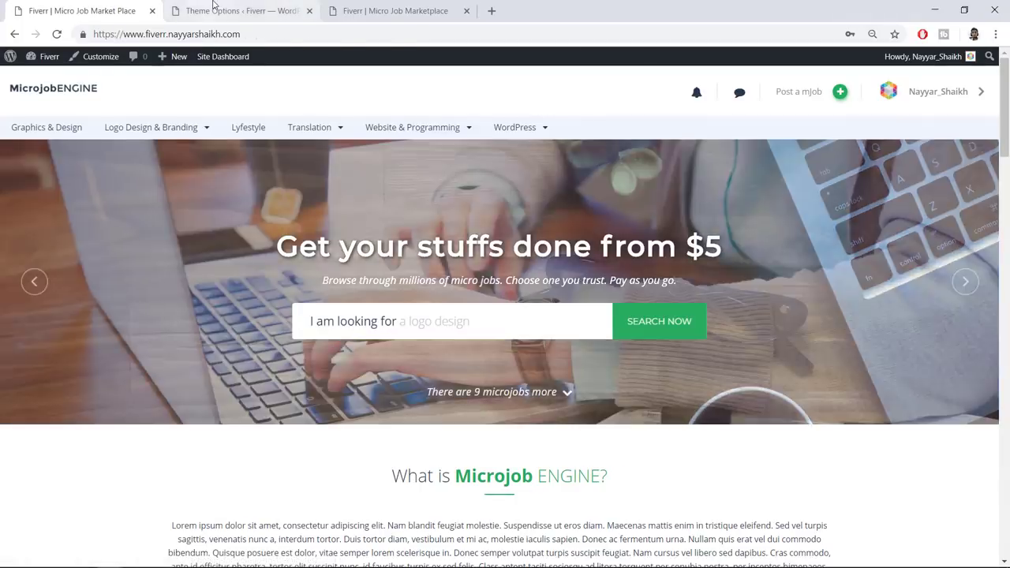
left_click(229, 11)
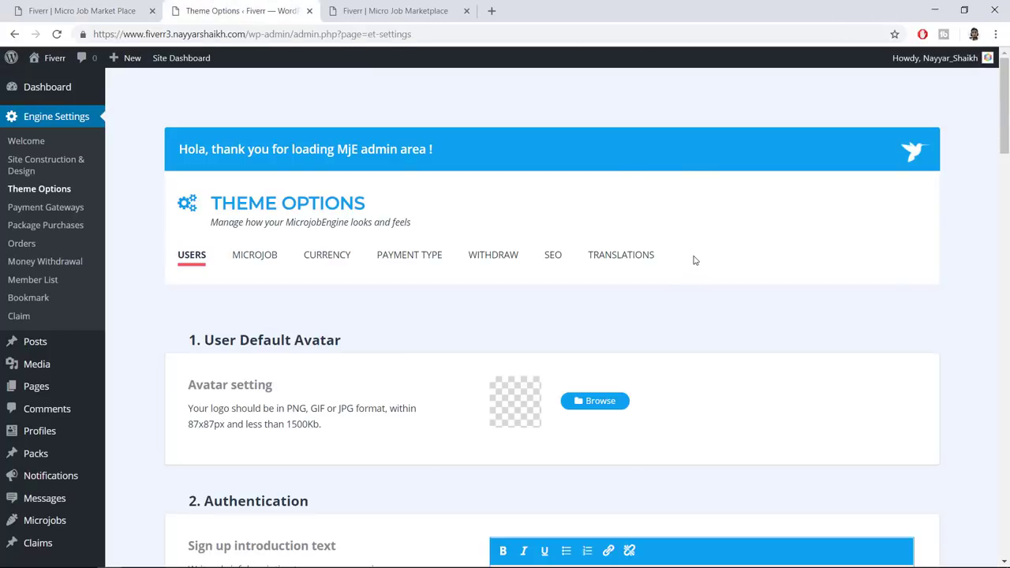
Go to the BloggDude website in a new tab and scroll the tutorial post
left_click(491, 12)
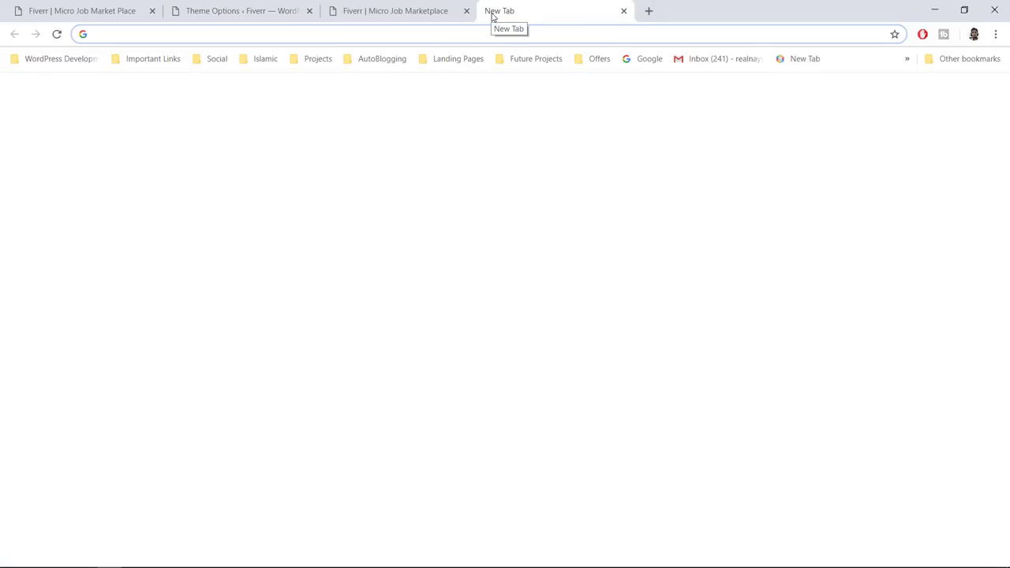
type("bloggdude")
key("Return")
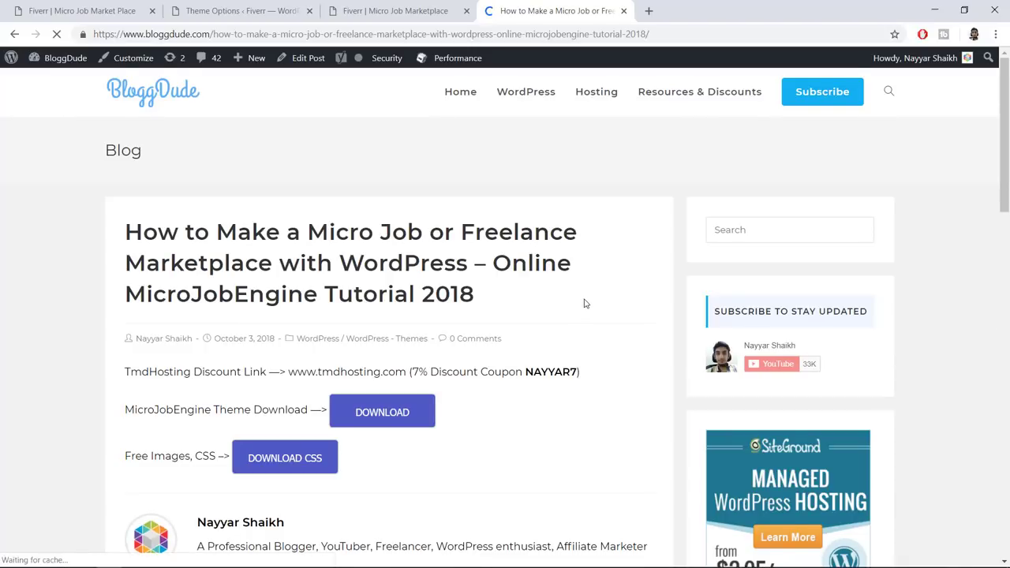
scroll(585, 304, "down", 1)
scroll(585, 304, "down", 1)
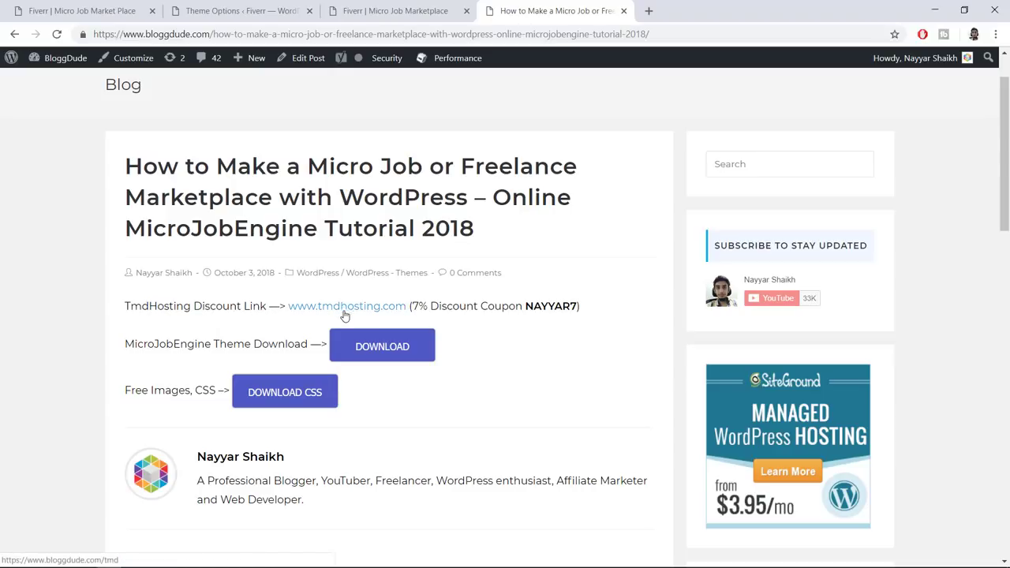
Start the Free Images, CSS zip download, then cancel it and dismiss the download bar
left_click_drag(134, 345, 265, 347)
left_click(316, 355)
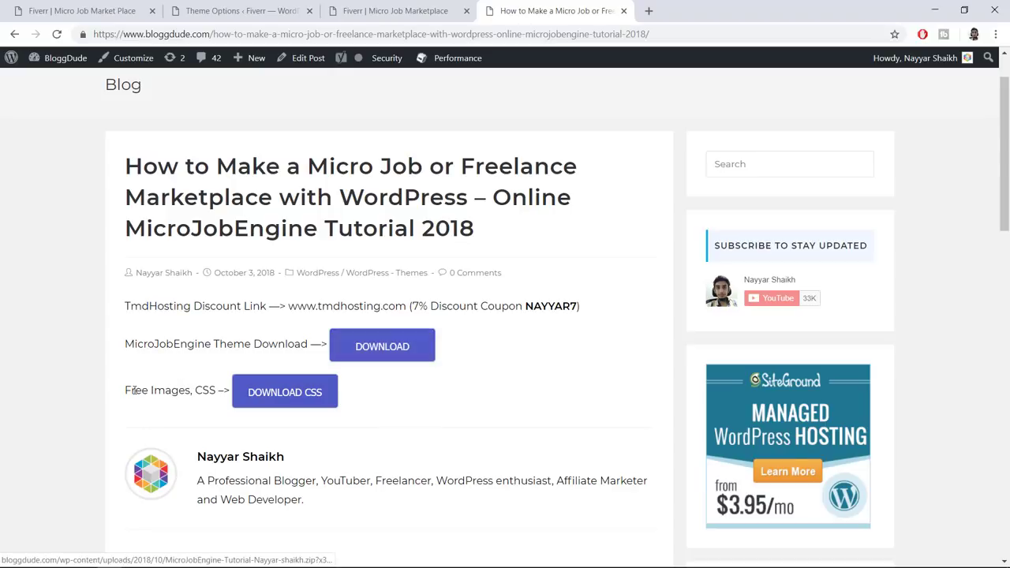
left_click_drag(124, 399, 220, 390)
left_click(276, 403)
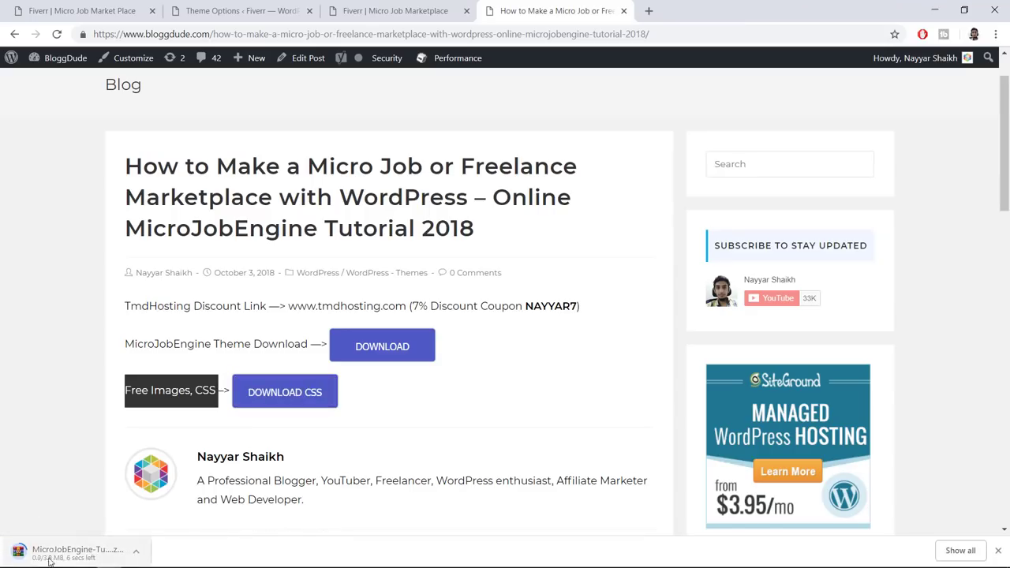
left_click(136, 557)
left_click(154, 529)
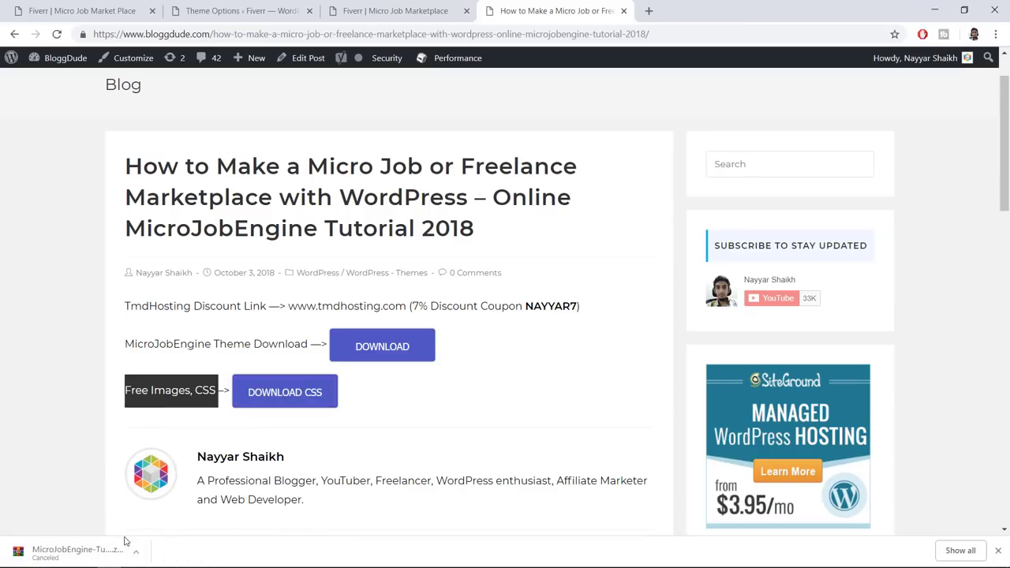
left_click(998, 552)
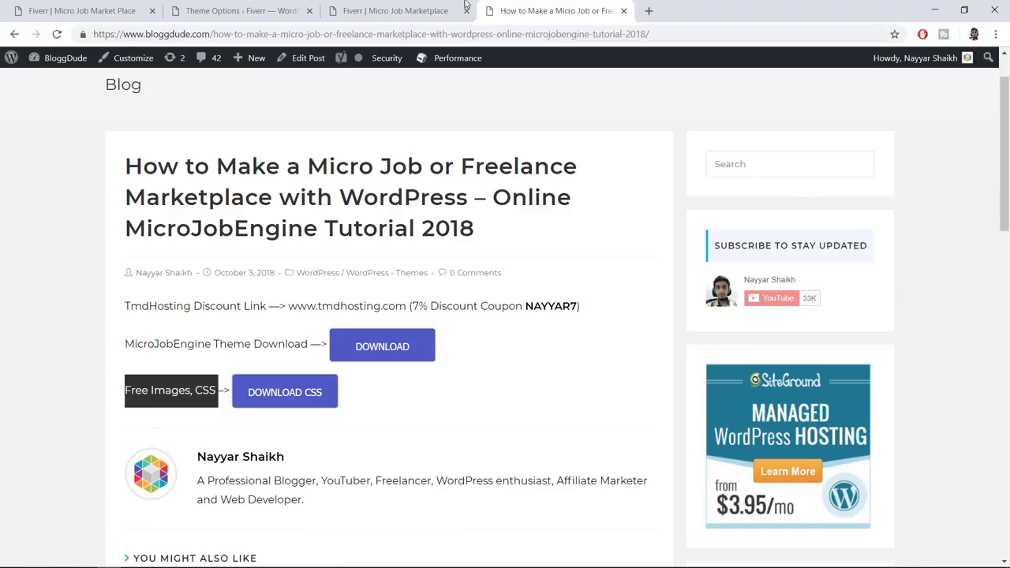
Return to the reference marketplace homepage and scroll its $5.00 microjobs
left_click(118, 10)
scroll(847, 417, "down", 10)
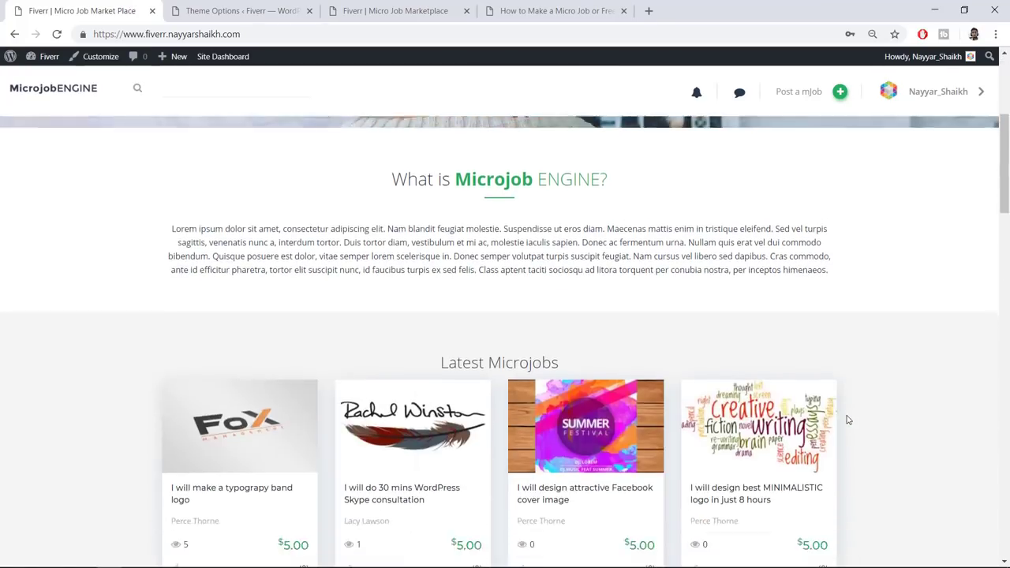
scroll(847, 440, "up", 7)
scroll(847, 442, "up", 4)
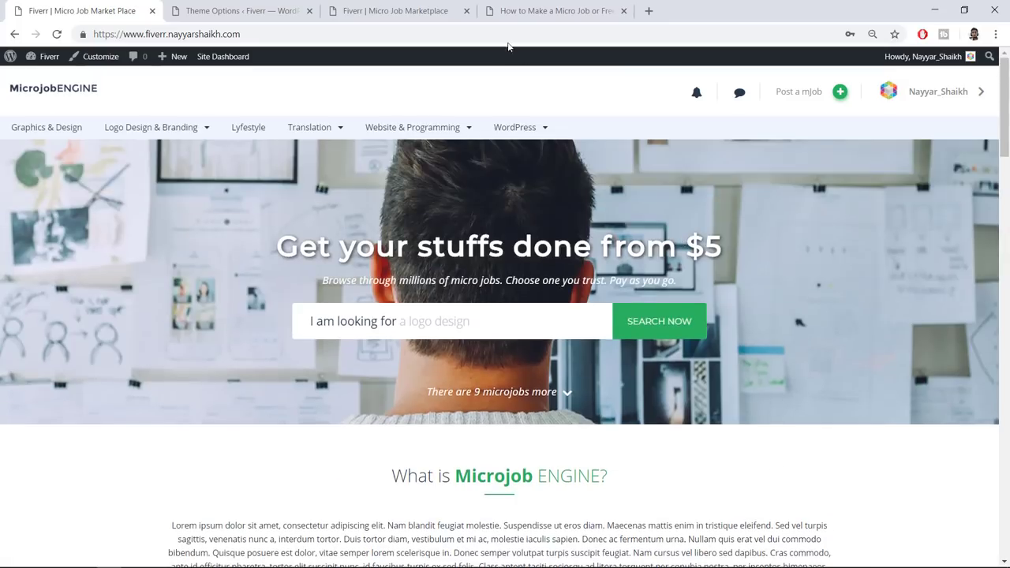
Close the blog tutorial tab and scroll Theme Options down to the User Default Avatar setting
left_click(260, 10)
left_click(632, 16)
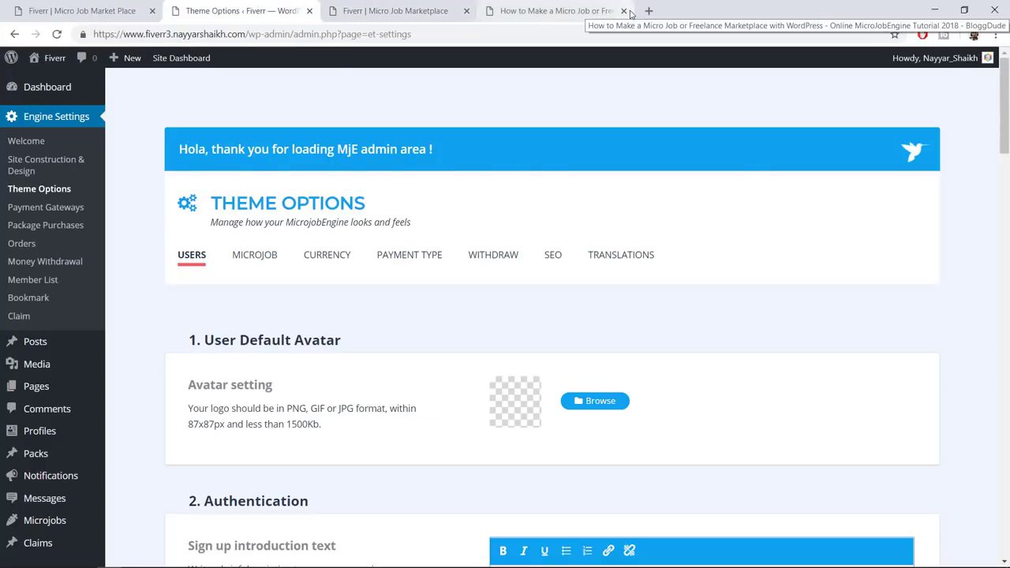
left_click(623, 11)
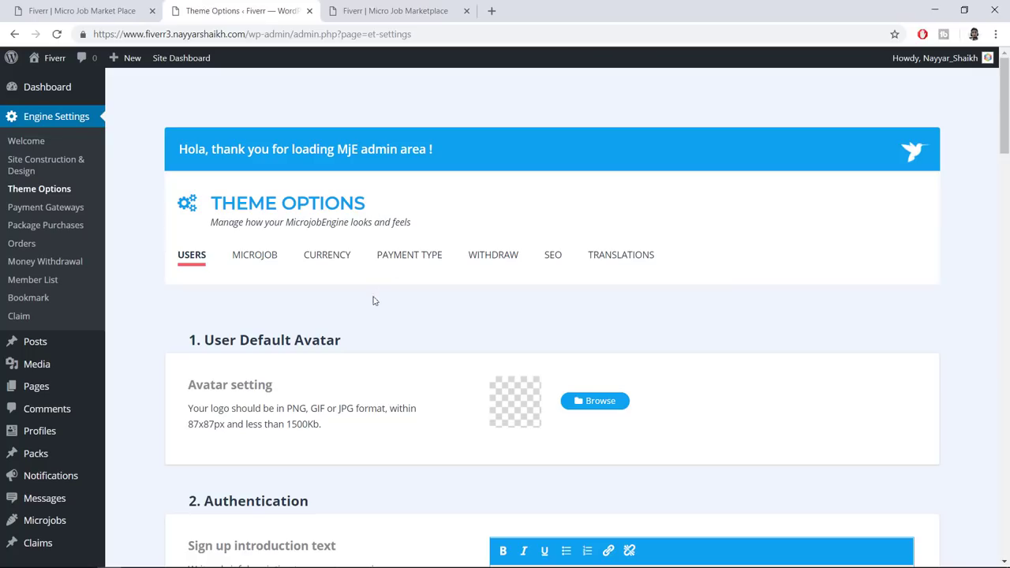
scroll(667, 288, "down", 2)
scroll(667, 288, "down", 1)
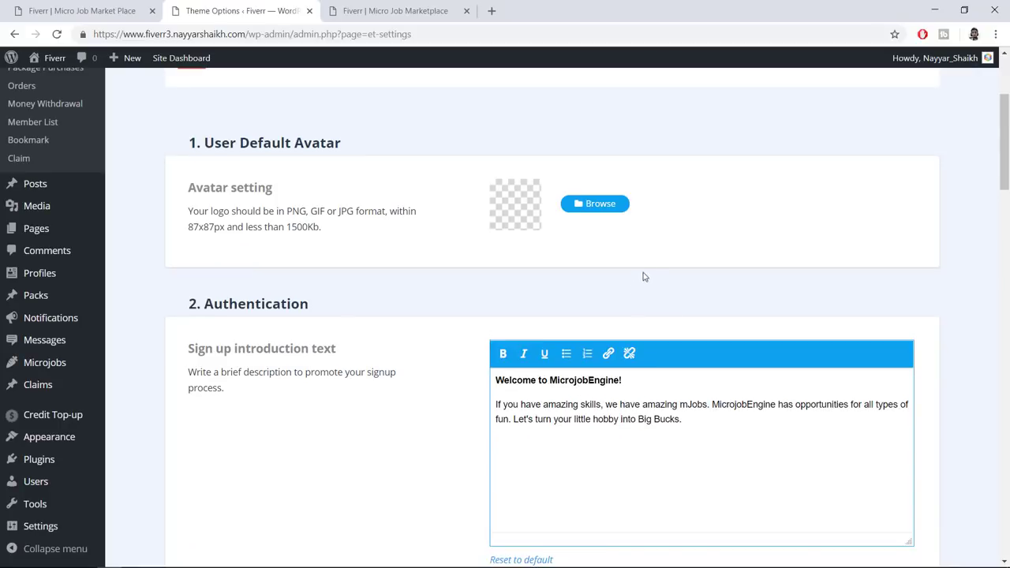
left_click_drag(186, 188, 286, 197)
left_click(348, 208)
Check the '30 mins WordPress Skype consultation' microjob page against Theme Options
left_click(118, 10)
scroll(417, 242, "down", 8)
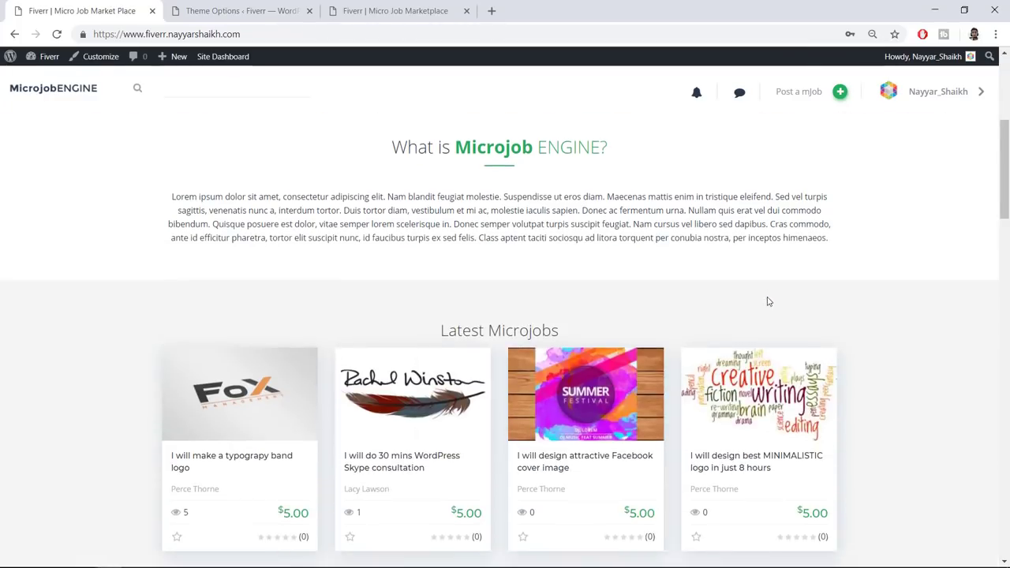
left_click(372, 202)
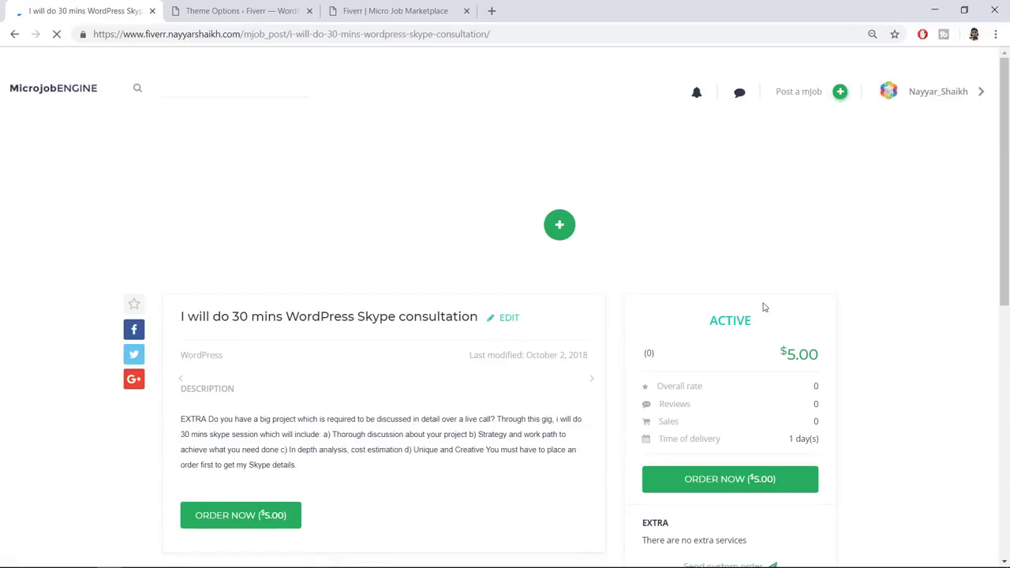
scroll(865, 319, "down", 5)
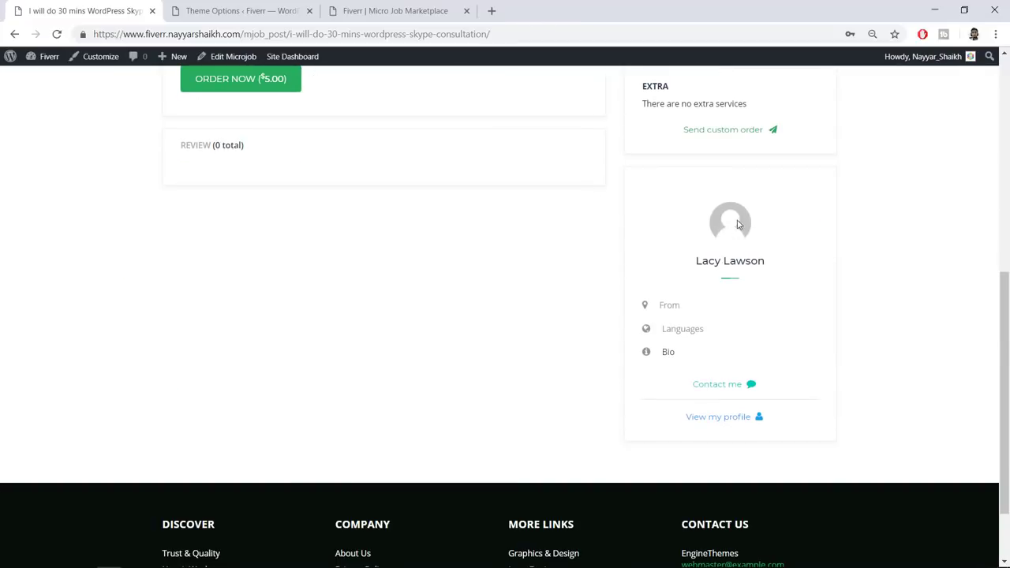
left_click(296, 8)
left_click(79, 10)
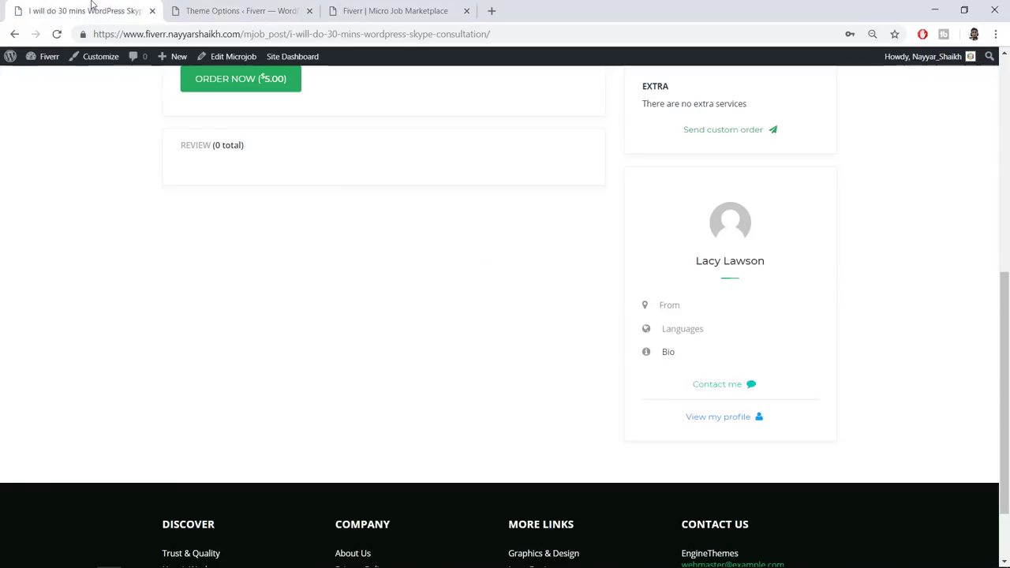
left_click(231, 8)
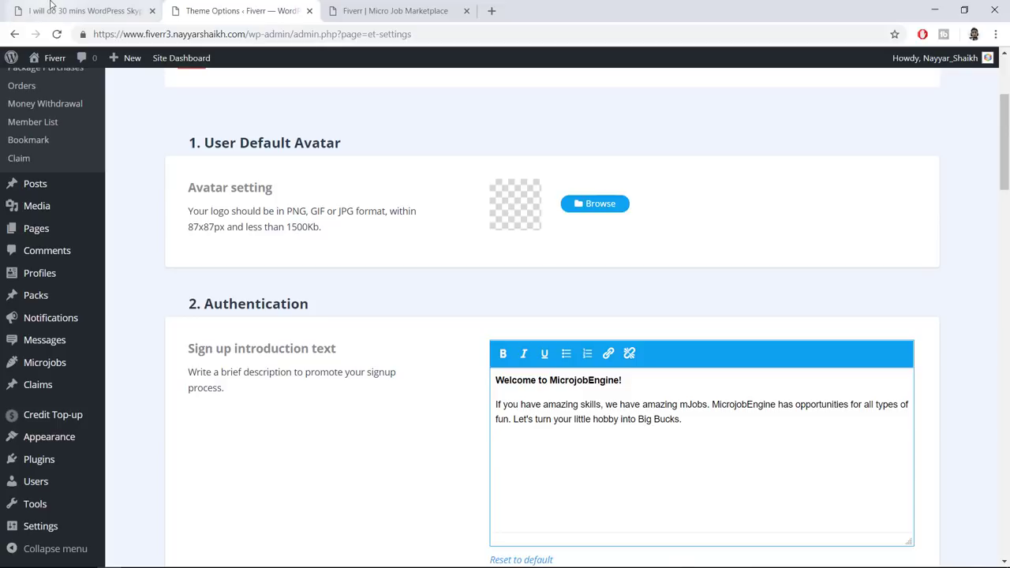
left_click(76, 9)
left_click(266, 7)
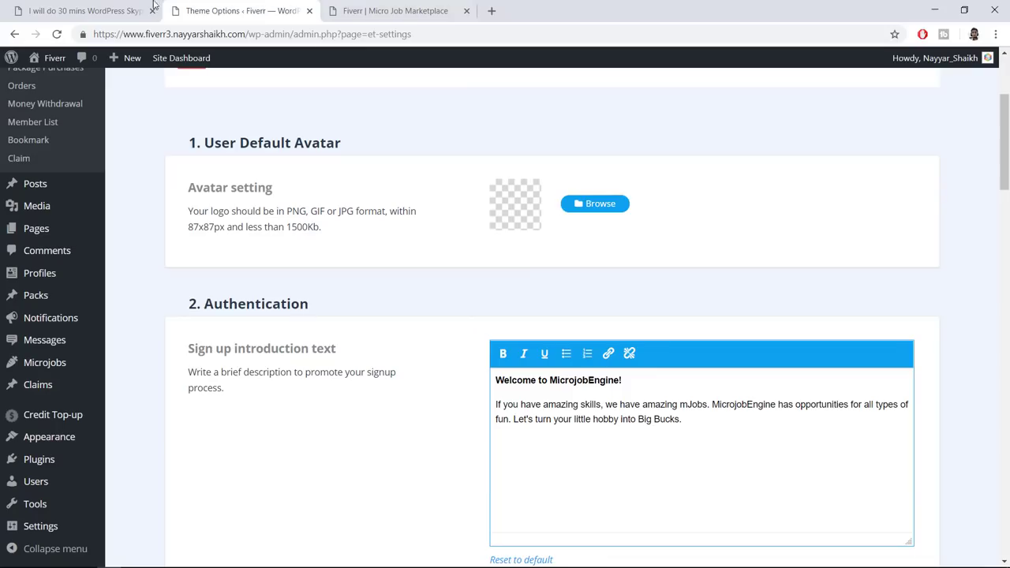
left_click(594, 204)
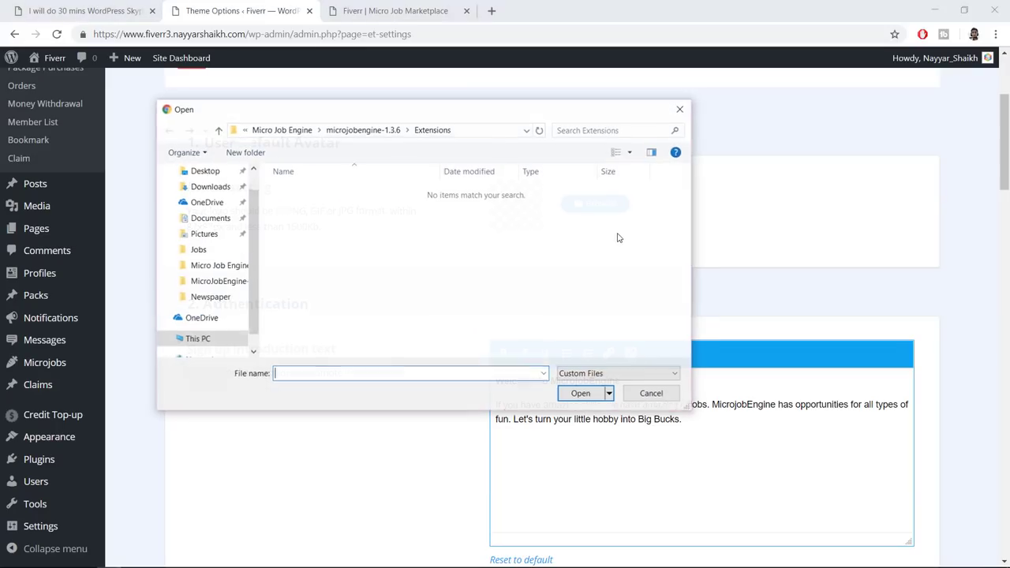
left_click(289, 131)
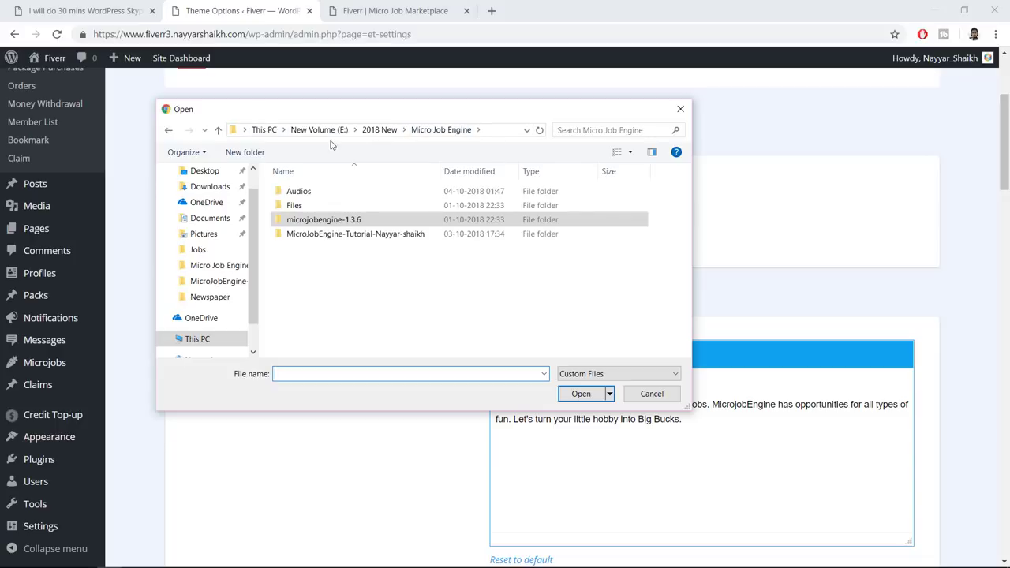
left_click(327, 131)
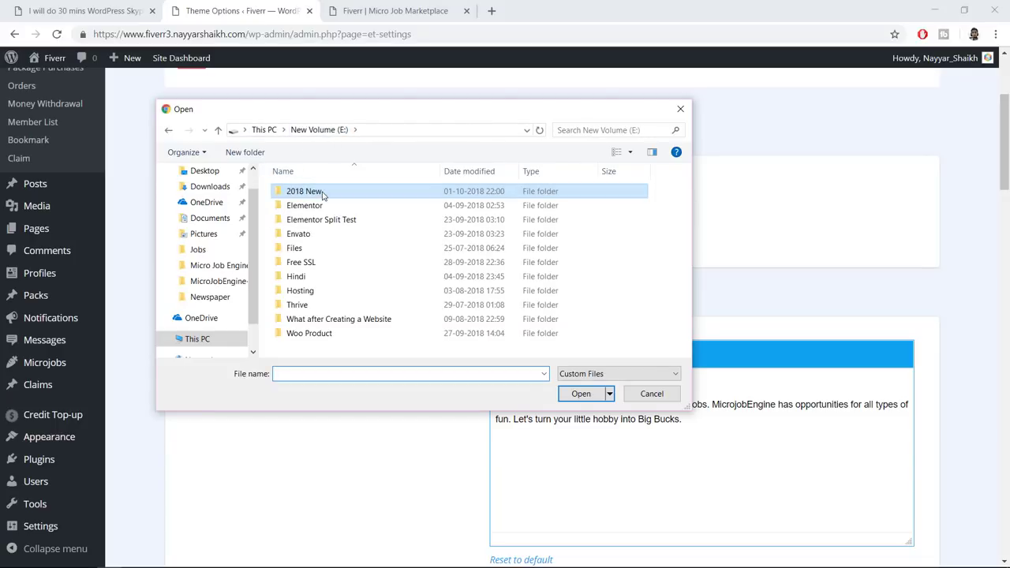
double_click(327, 191)
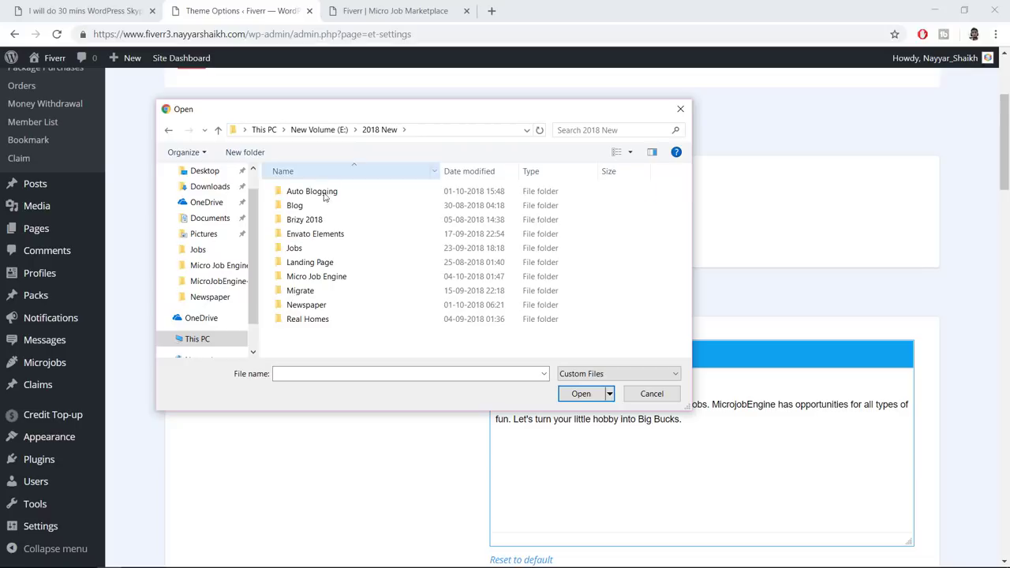
left_click(337, 277)
double_click(337, 277)
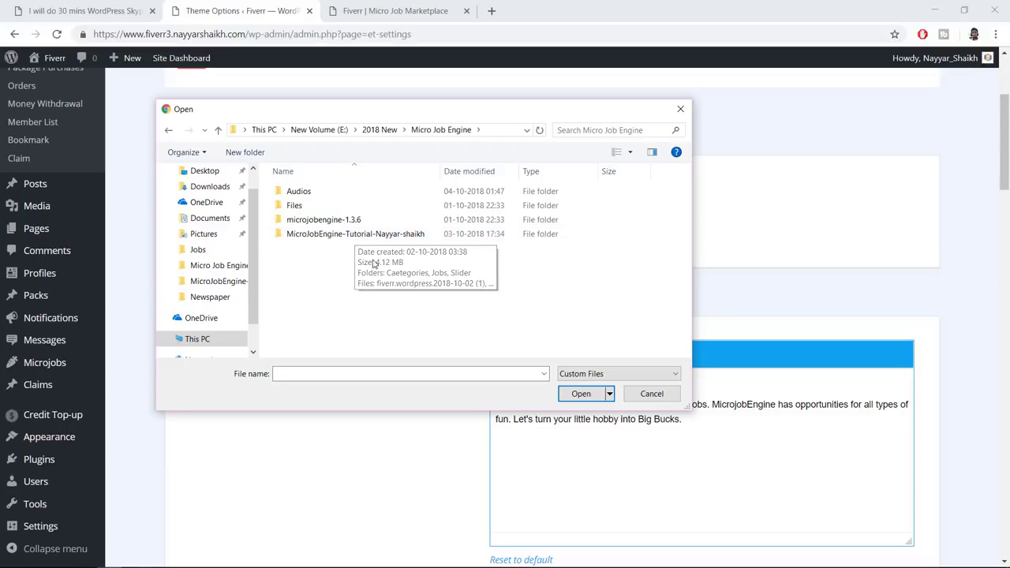
left_click(681, 109)
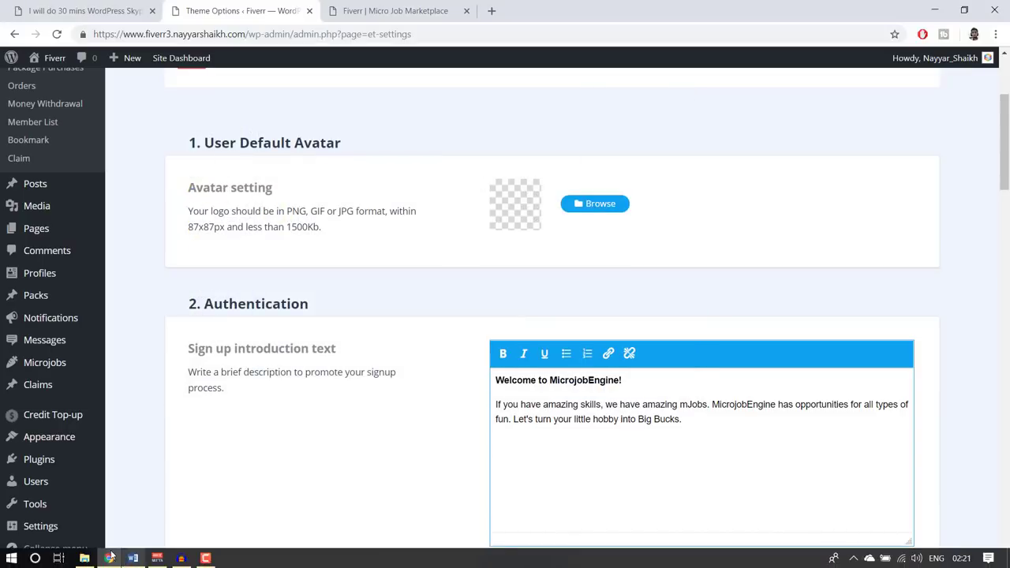
In File Explorer, open the MicroJobEngine-Tutorial-Nayyar-shaikh folder under Micro Job Engine, then return to Chrome
left_click(85, 558)
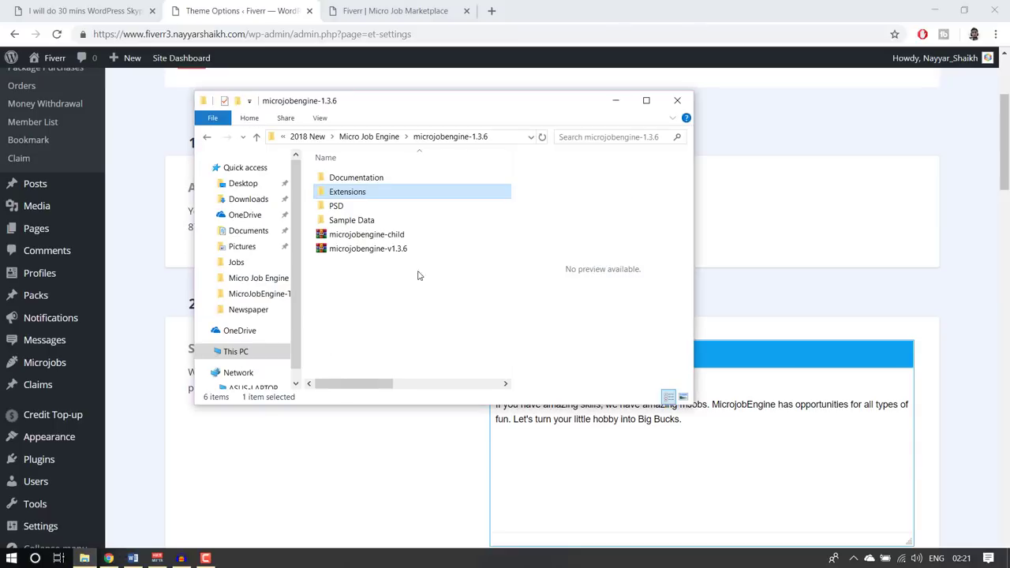
left_click(368, 137)
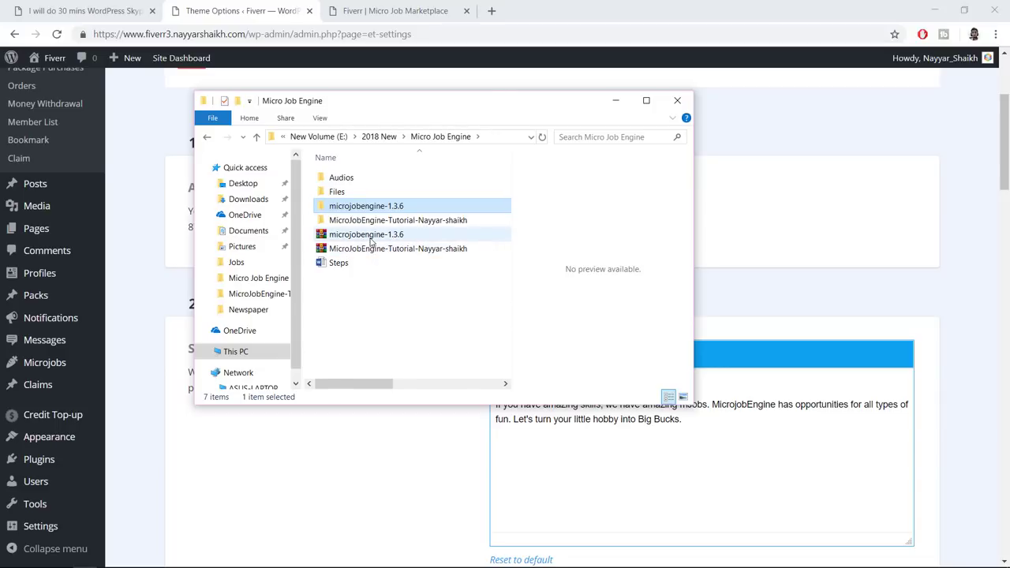
key("Down")
key("Down")
left_click(379, 249)
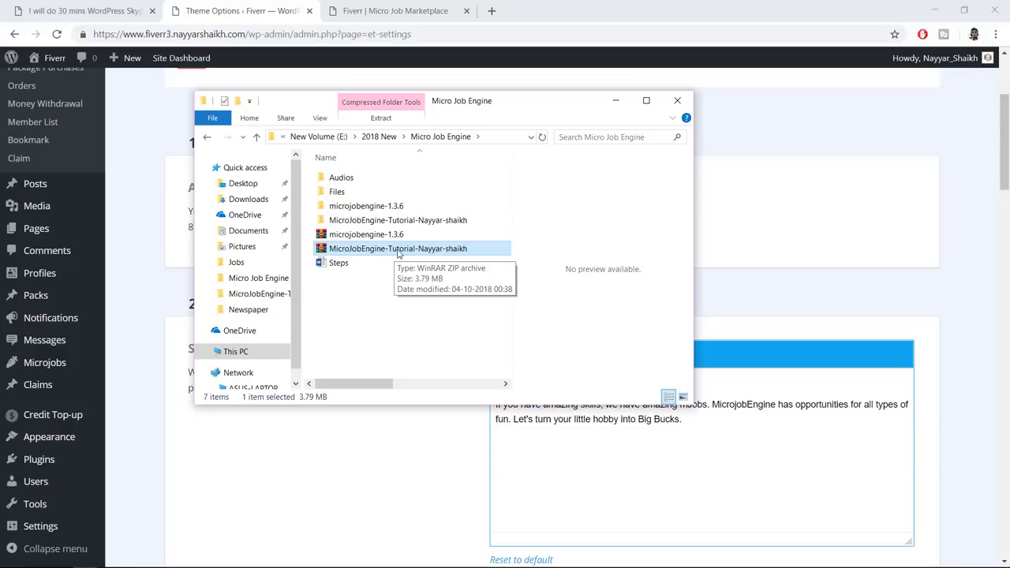
right_click(399, 252)
left_click(370, 295)
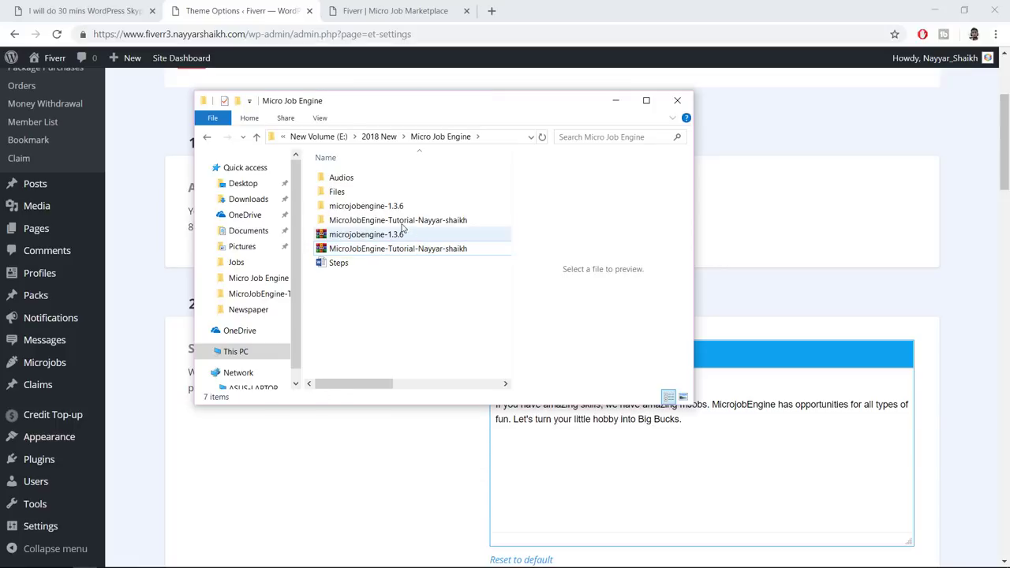
double_click(363, 224)
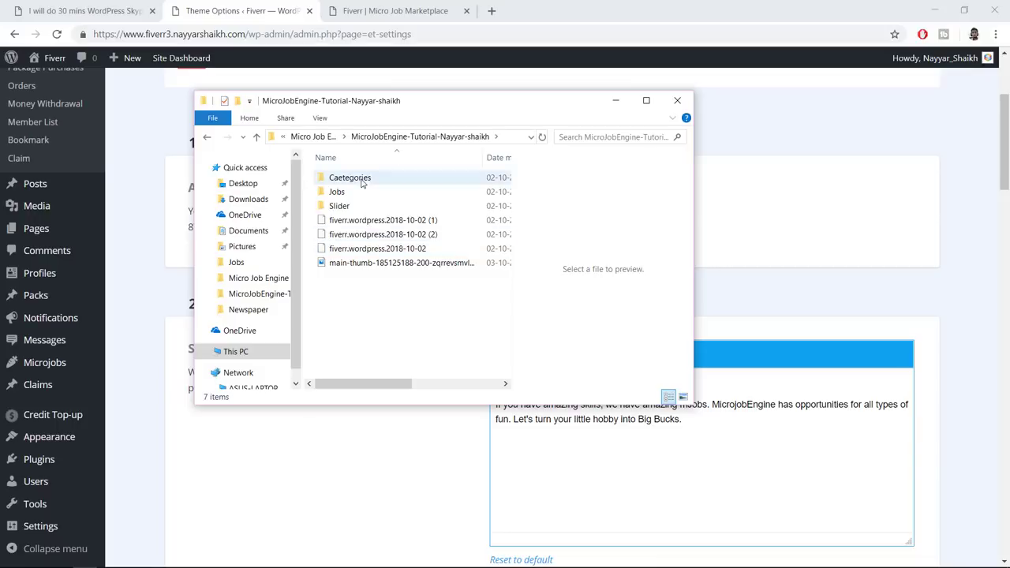
left_click(846, 275)
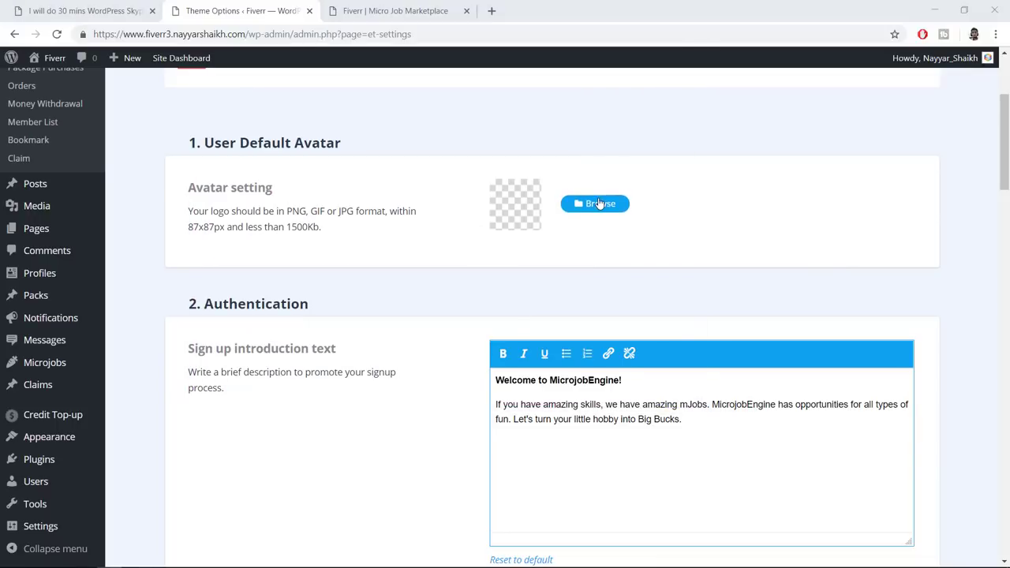
Upload the 200×200 main-thumb JPEG from the MicroJobEngine tutorial folder as the User Default Avatar
left_click(619, 206)
left_click(280, 130)
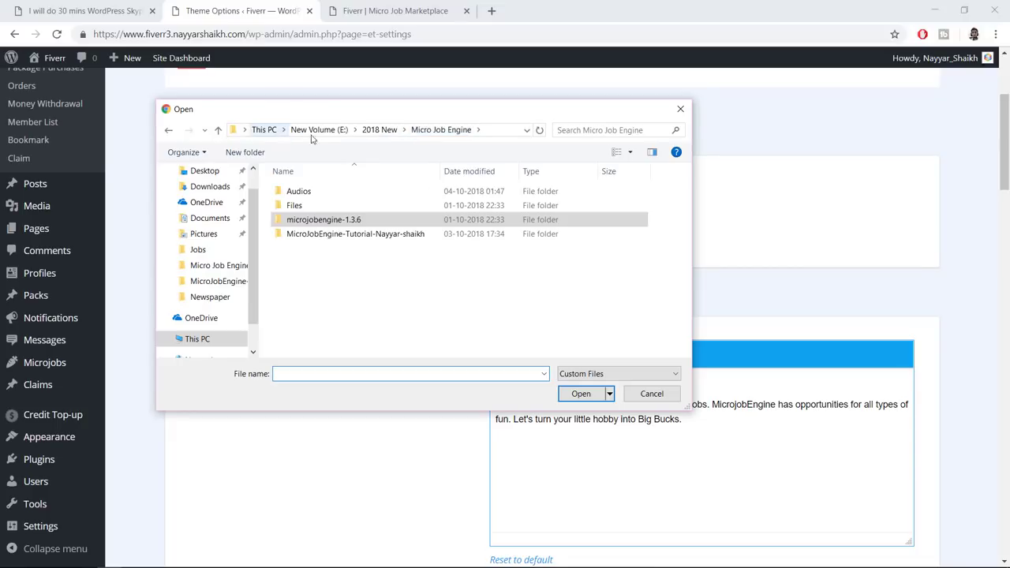
double_click(326, 234)
left_click(329, 235)
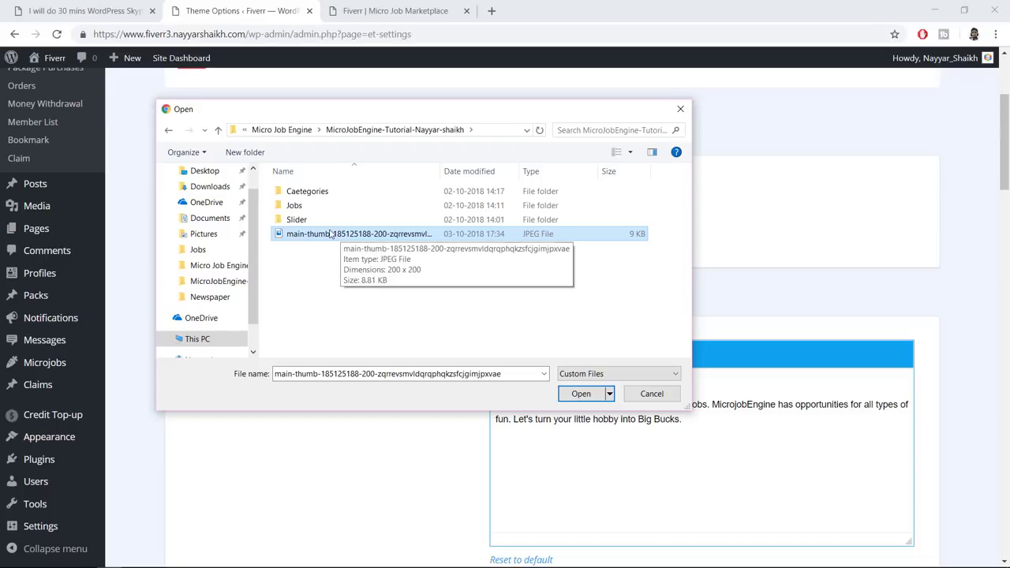
left_click(579, 393)
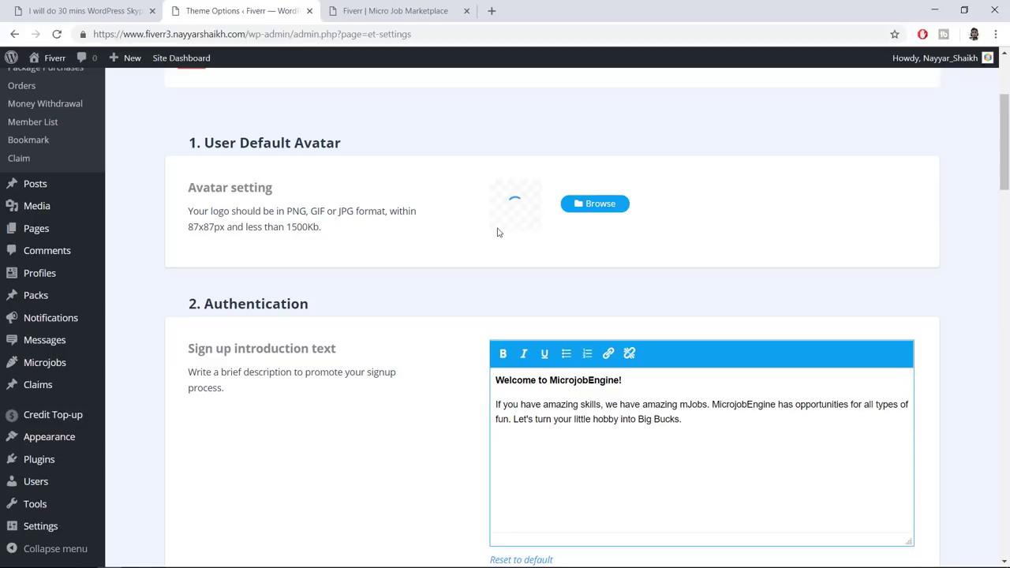
scroll(833, 276, "down", 2)
scroll(833, 276, "down", 1)
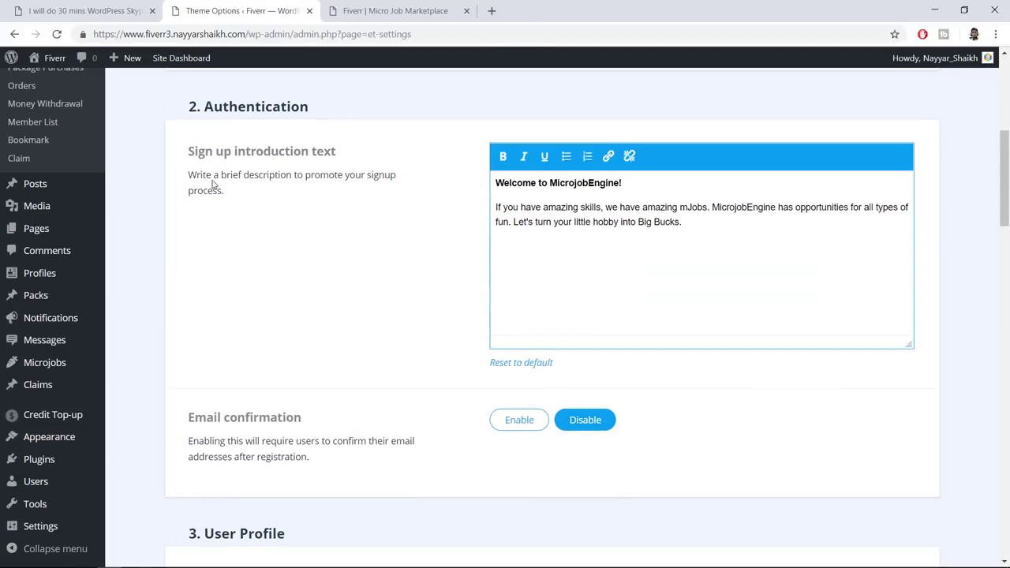
left_click_drag(190, 174, 284, 203)
left_click(361, 217)
left_click_drag(682, 221, 474, 175)
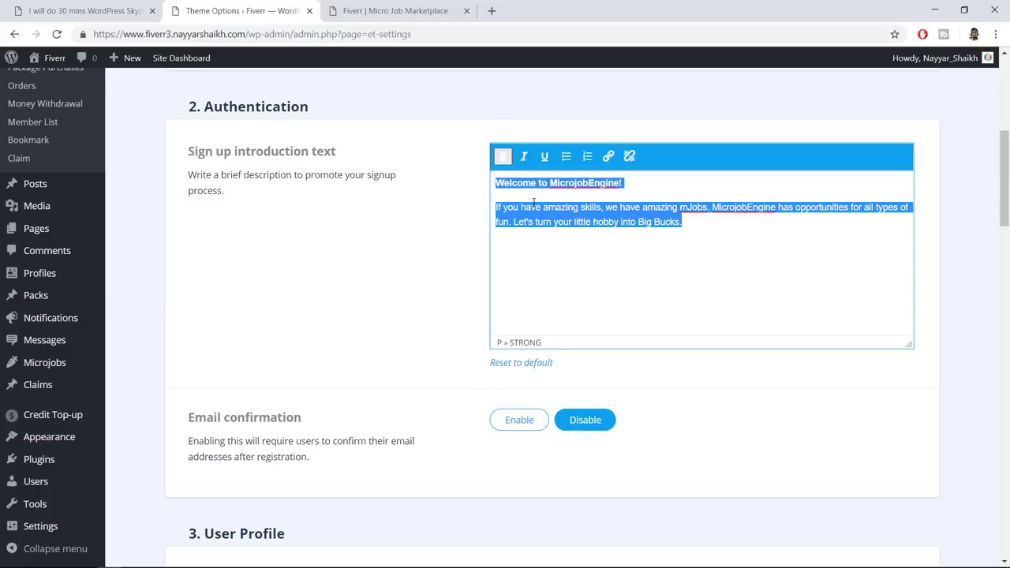
left_click(574, 187)
left_click(550, 183)
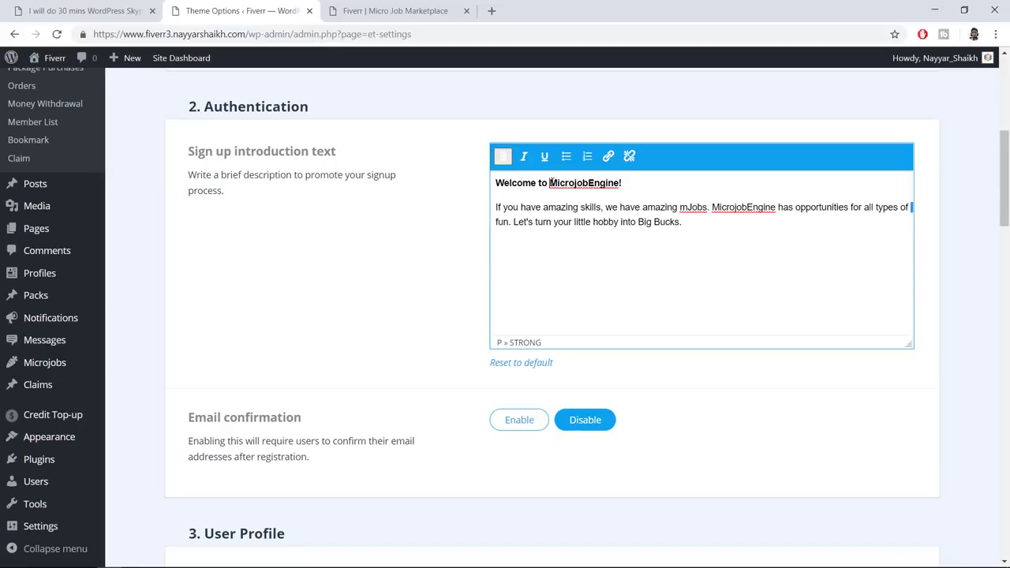
left_click_drag(575, 183, 620, 184)
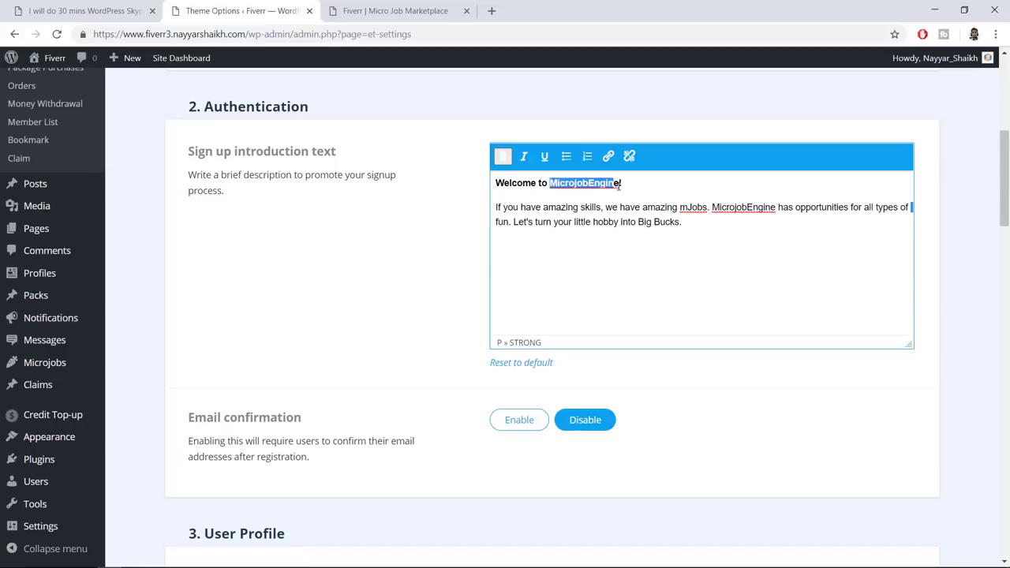
left_click(620, 195)
left_click_drag(549, 182, 620, 186)
left_click(718, 225)
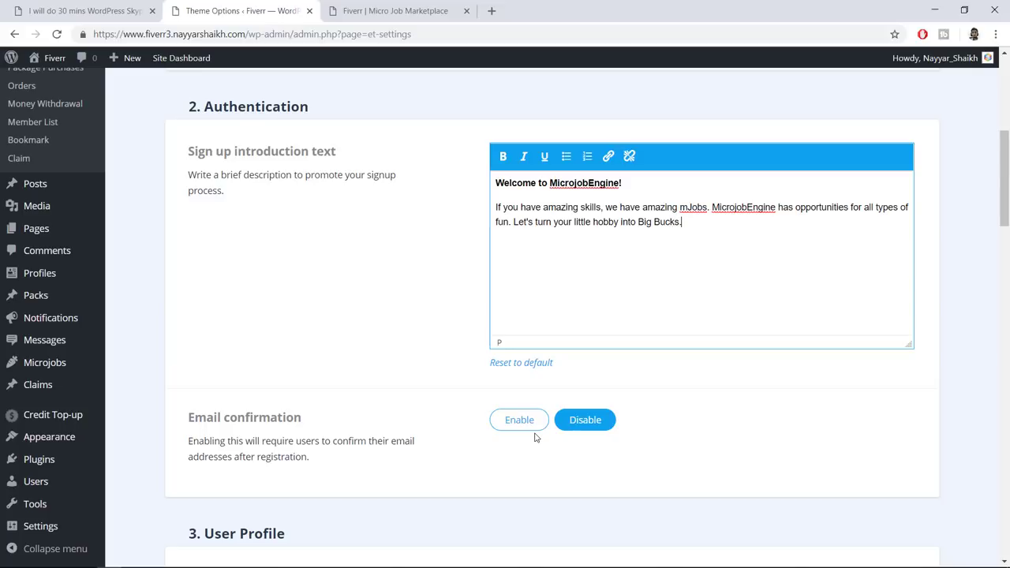
left_click(525, 418)
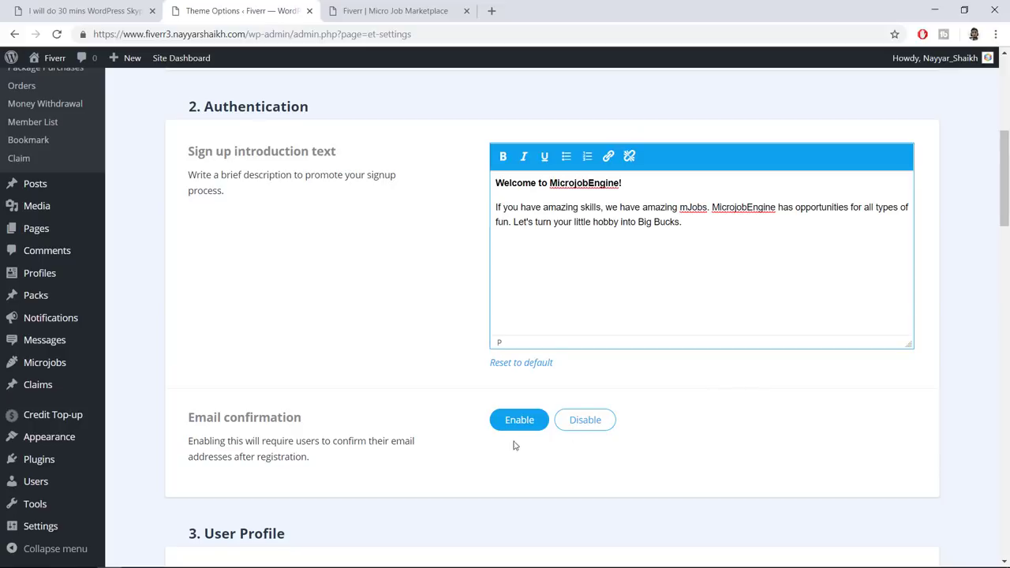
left_click(576, 424)
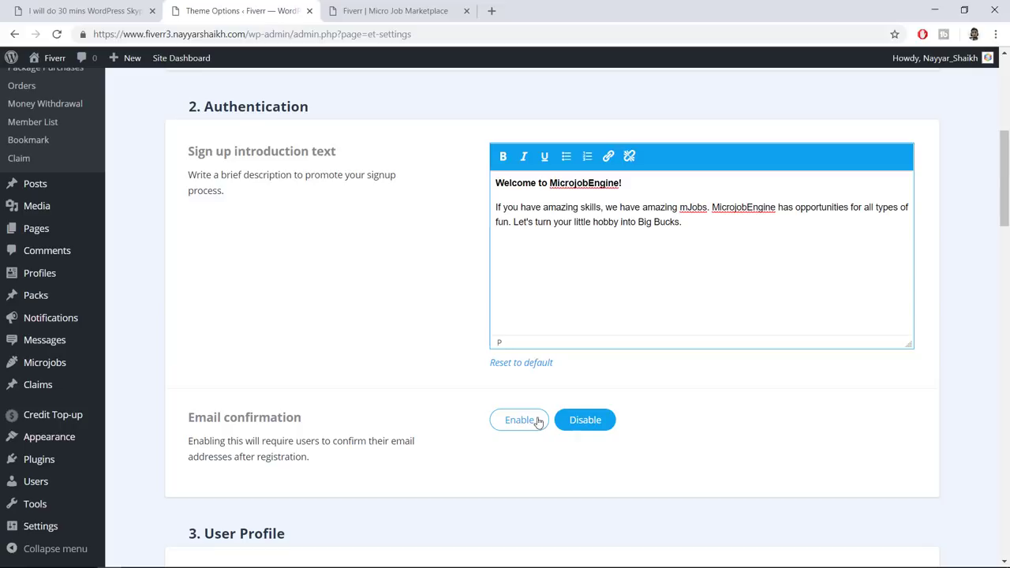
scroll(637, 397, "down", 1)
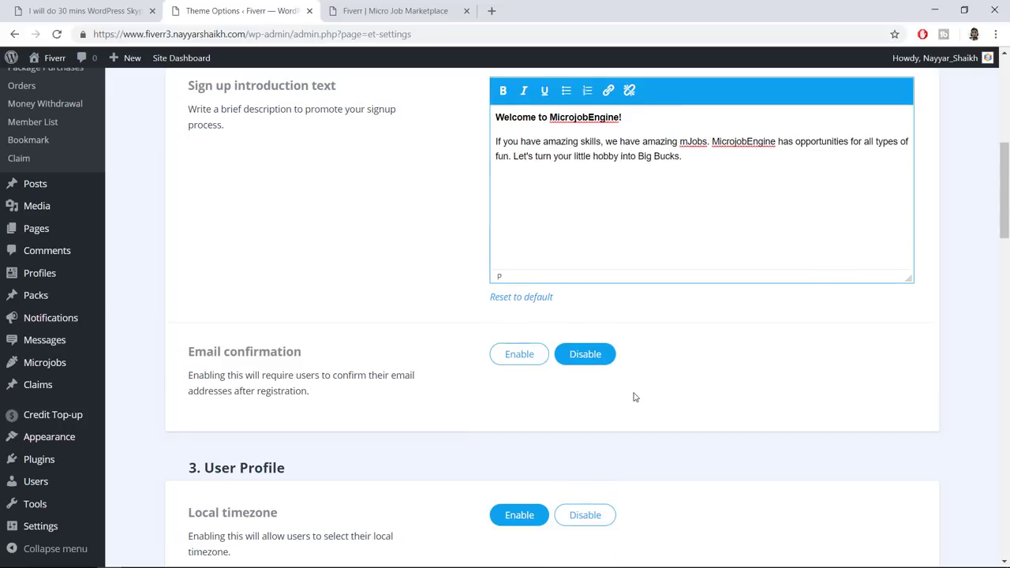
scroll(742, 345, "down", 4)
scroll(708, 341, "down", 2)
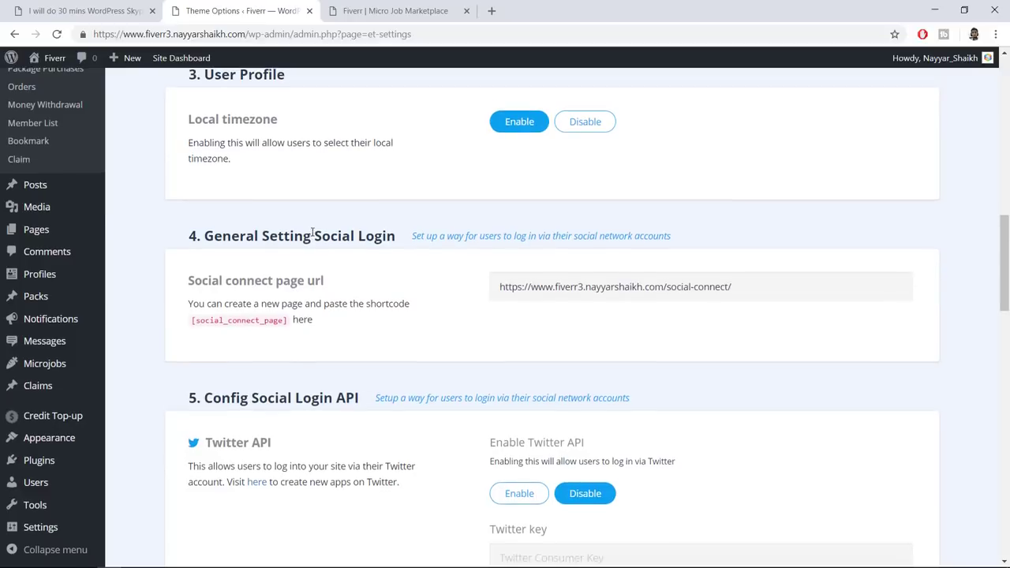
scroll(514, 216, "up", 2)
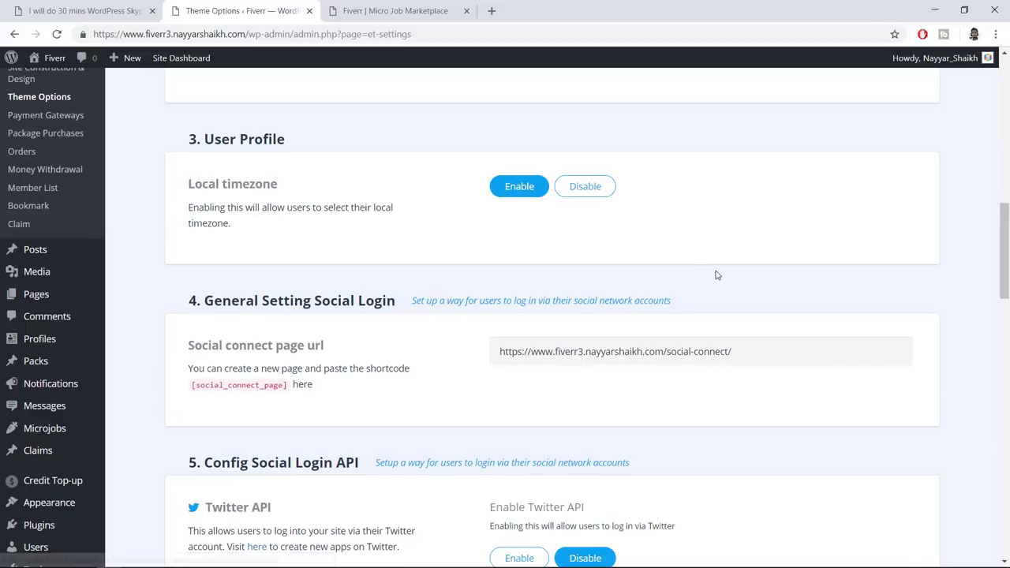
scroll(718, 273, "down", 1)
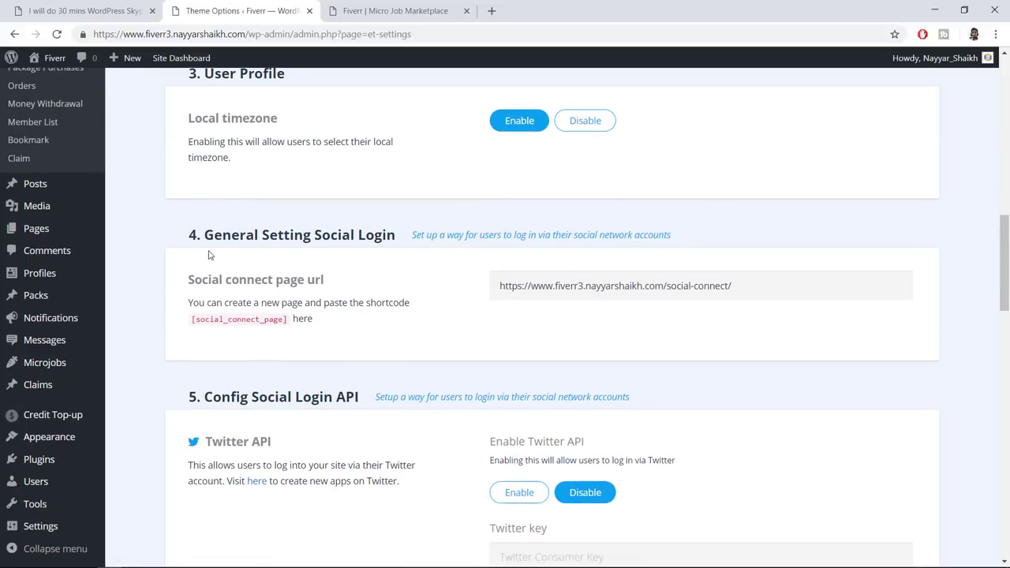
left_click_drag(189, 237, 221, 281)
scroll(308, 300, "down", 6)
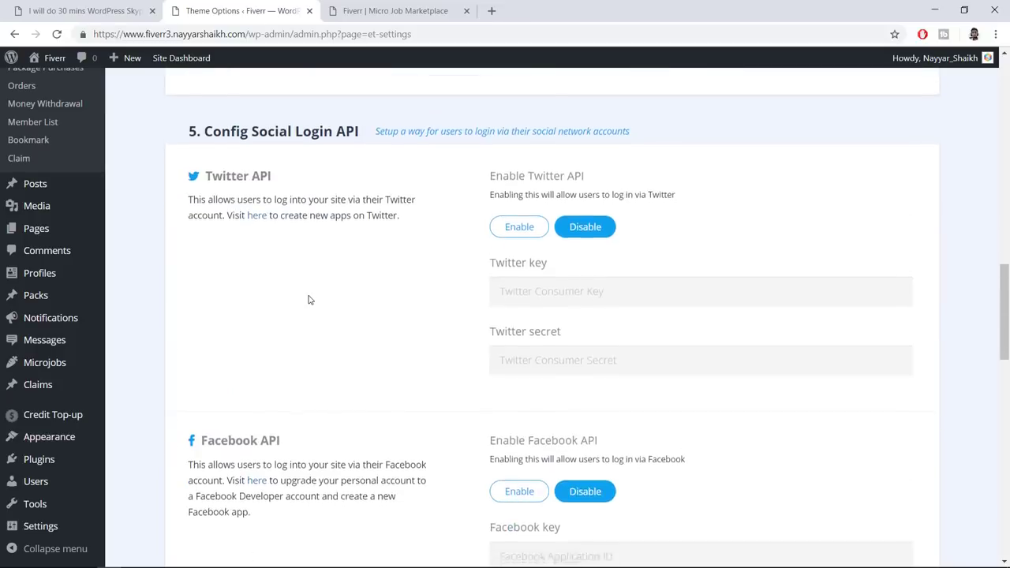
scroll(309, 300, "down", 6)
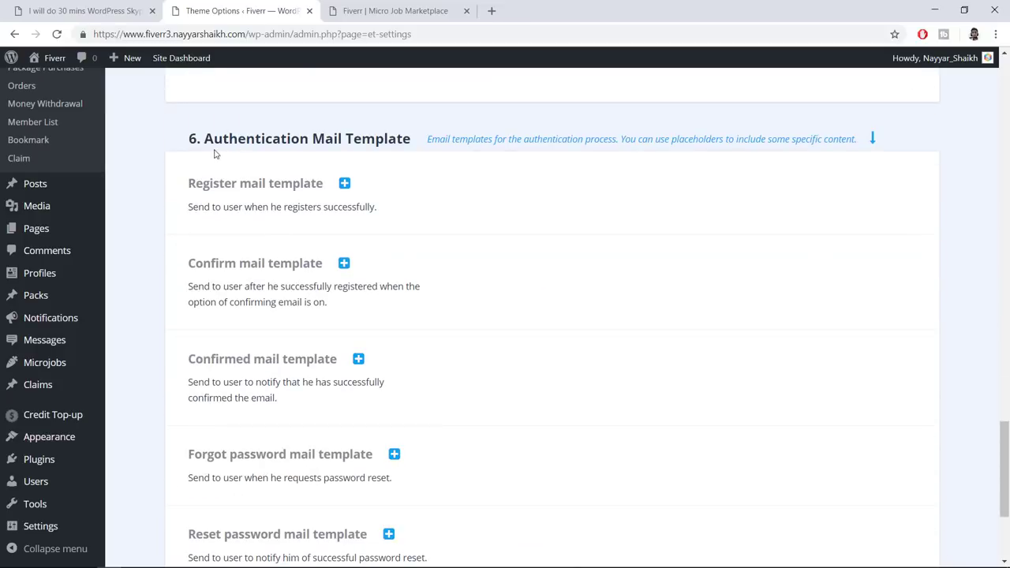
scroll(440, 279, "down", 3)
scroll(442, 304, "up", 4)
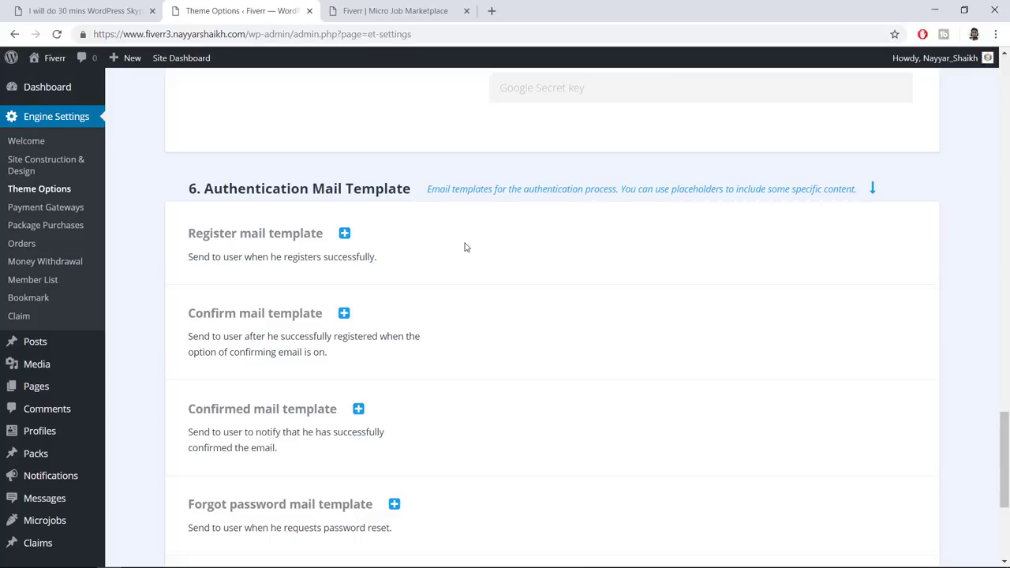
Expand the Register mail template and review its [display_name] and [blogname] placeholders
left_click(345, 233)
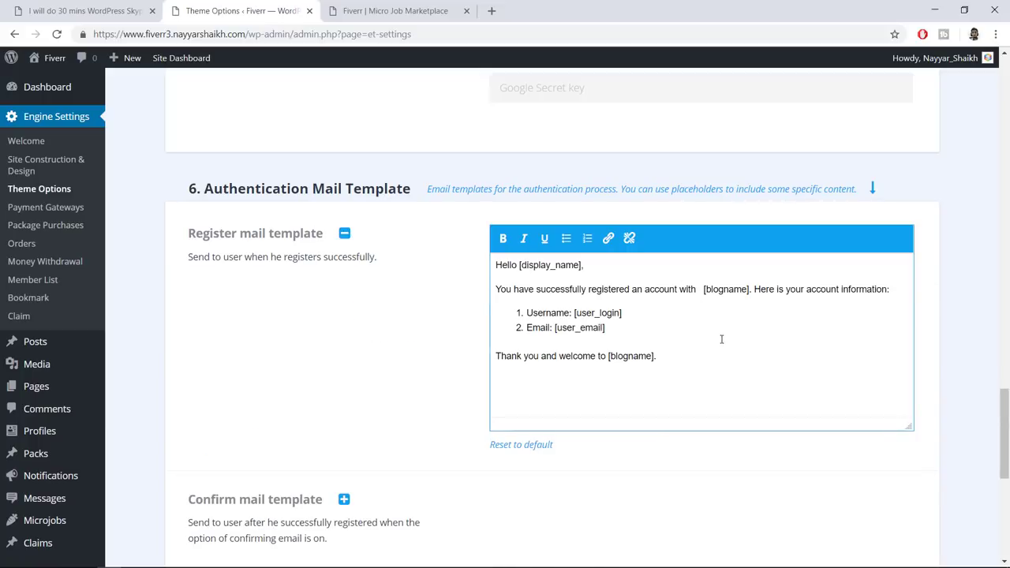
double_click(497, 264)
left_click(531, 265)
mouse_move(584, 267)
left_mouse_down()
mouse_move(527, 263)
mouse_move(580, 266)
left_mouse_up()
left_click(522, 266)
left_click(557, 290)
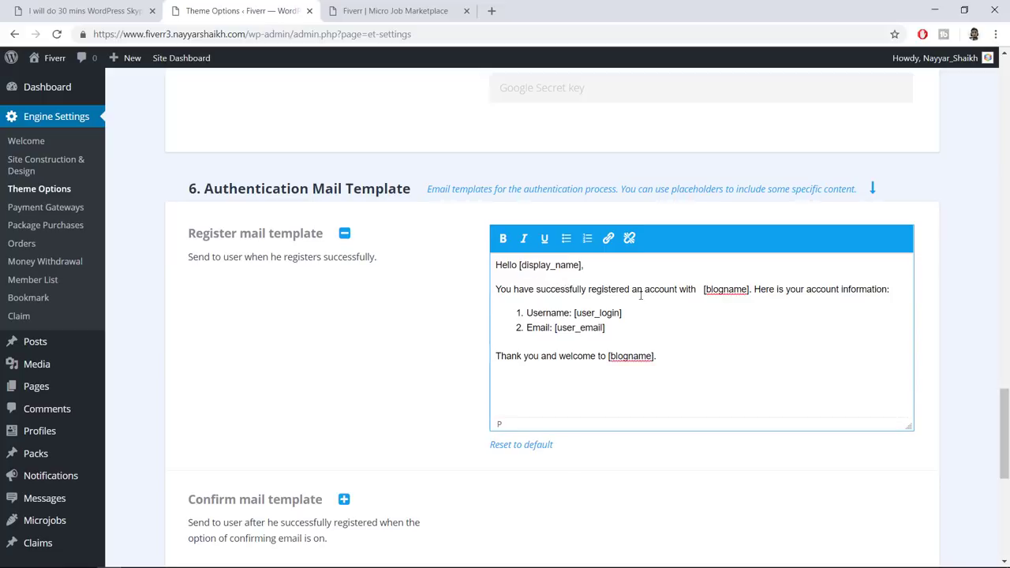
mouse_move(706, 289)
left_mouse_down()
mouse_move(754, 286)
mouse_move(705, 289)
left_mouse_up()
left_click(708, 289)
Expand the Confirm and Confirmed mail templates to review their default text
scroll(345, 366, "down", 3)
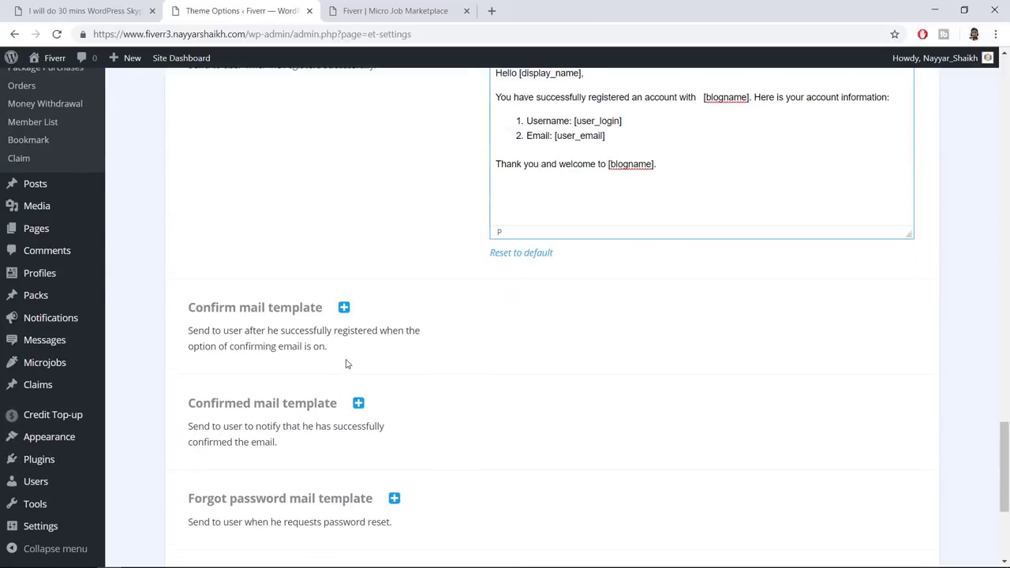
left_click(345, 307)
scroll(639, 187, "down", 3)
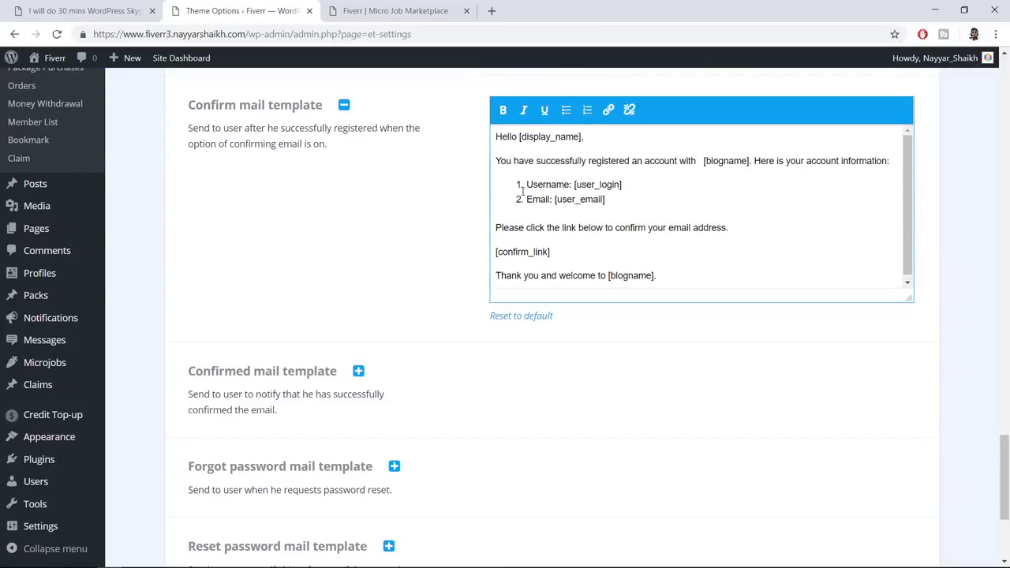
scroll(487, 336, "down", 2)
scroll(487, 336, "up", 2)
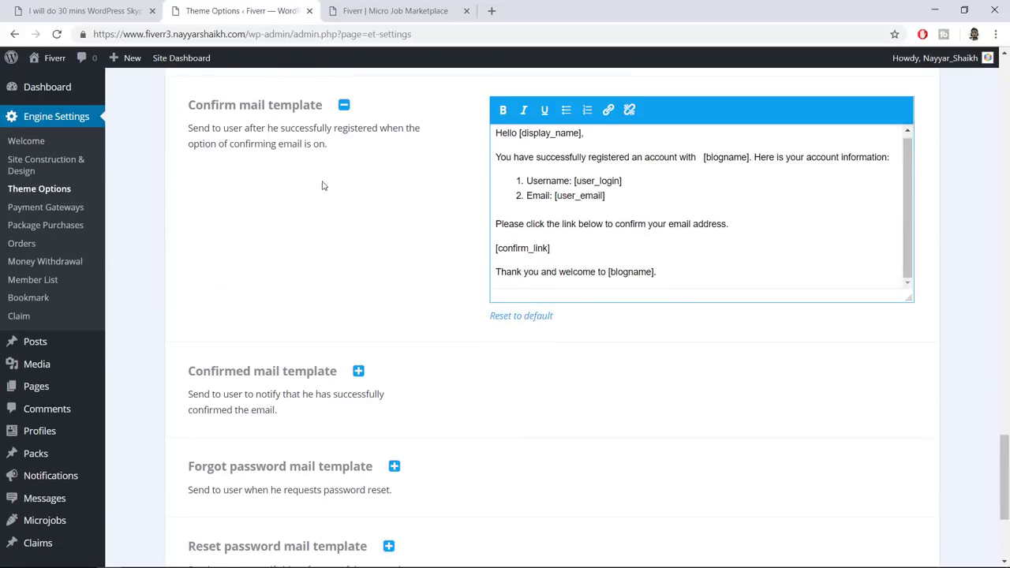
scroll(463, 225, "down", 2)
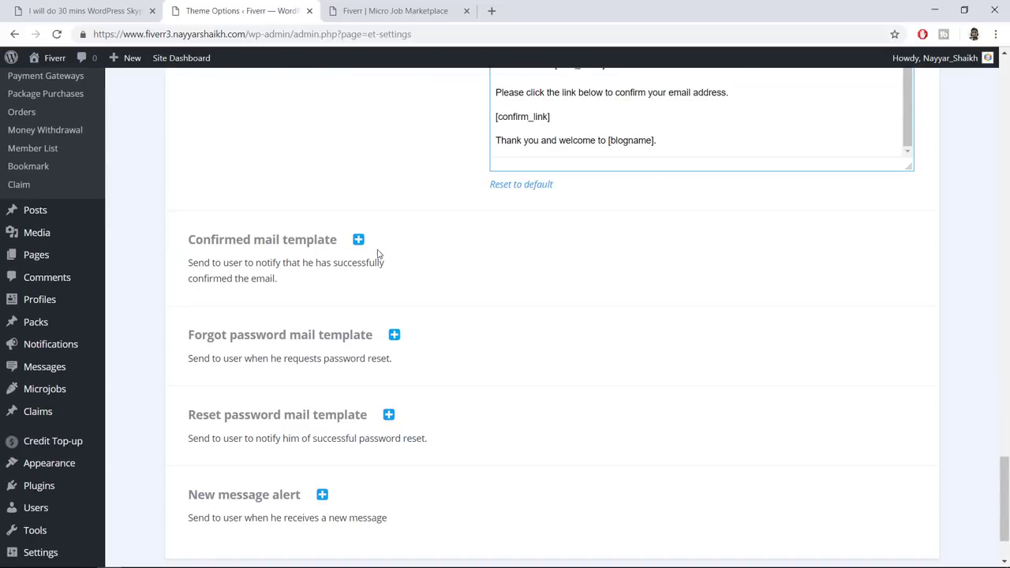
left_click(359, 239)
scroll(466, 285, "down", 4)
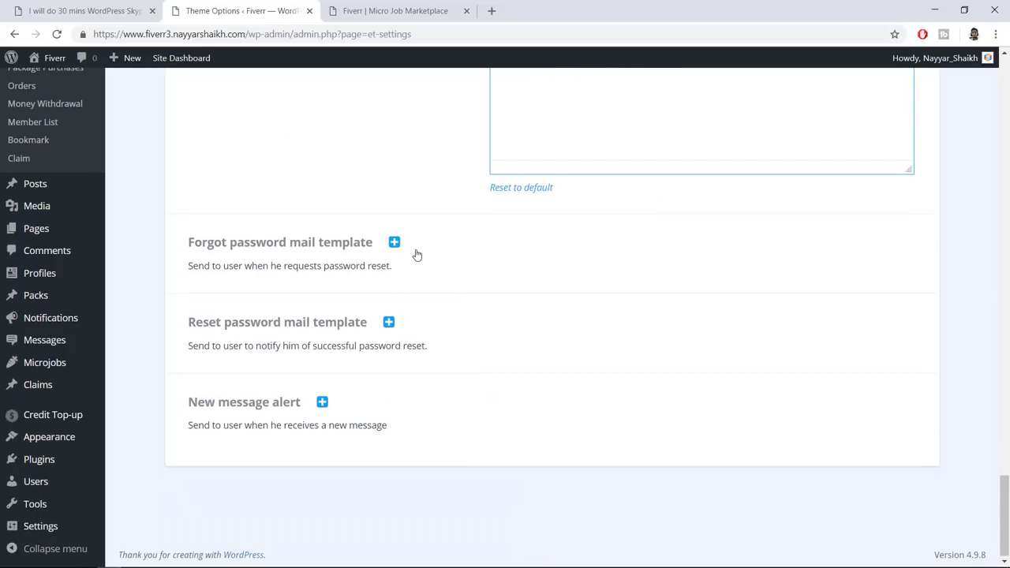
Expand the Forgot password mail template, review its [recover_url] placeholder, and scroll back to the top
left_click(394, 242)
left_click_drag(615, 388, 499, 274)
left_click(498, 274)
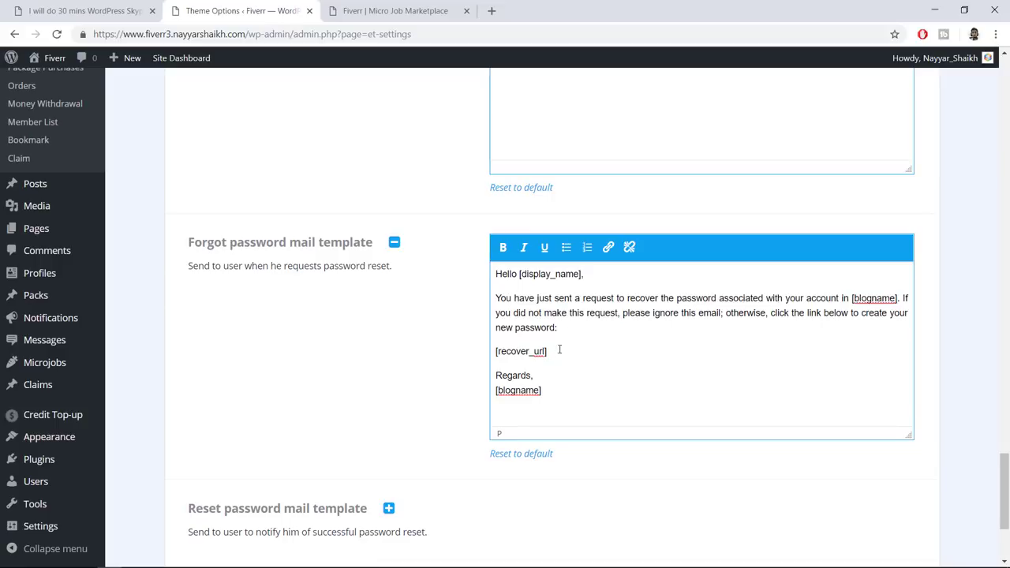
left_click_drag(548, 353, 496, 354)
left_click(586, 353)
scroll(615, 343, "down", 3)
scroll(611, 350, "up", 10)
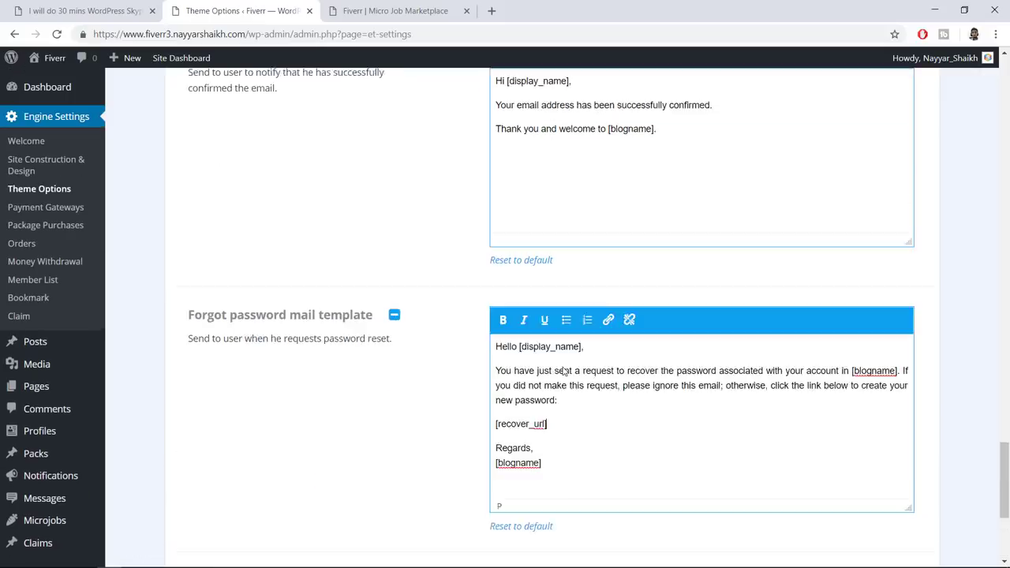
scroll(563, 367, "up", 20)
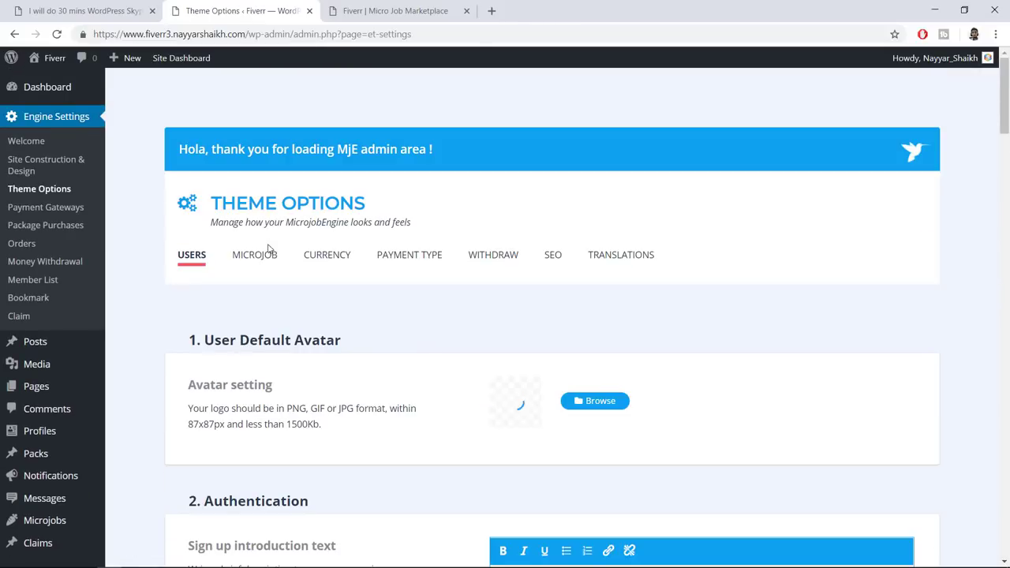
Switch to the Microjob settings, check the marketplace homepage in the first tab, then return to Theme Options
left_click(268, 259)
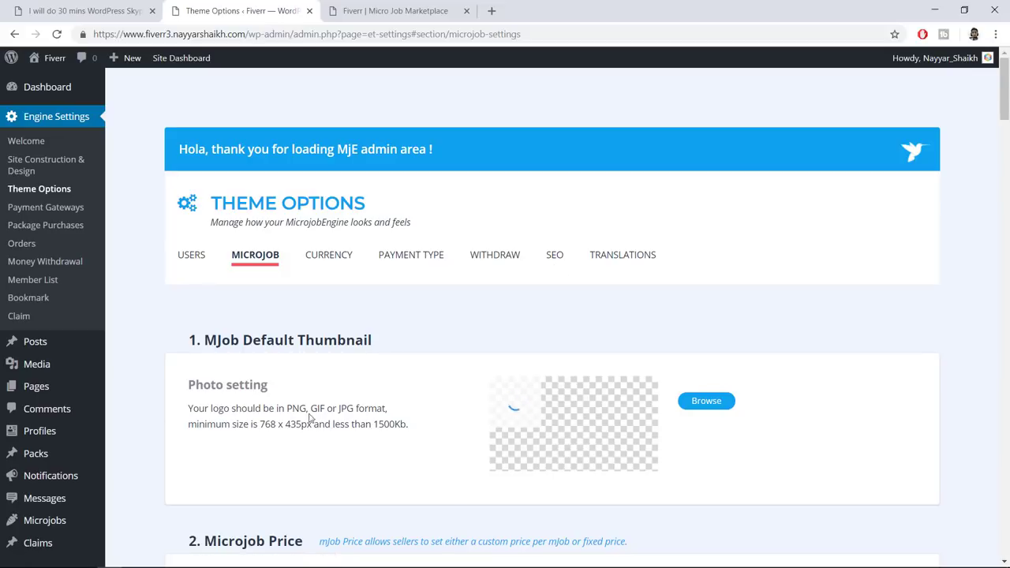
left_click(83, 11)
scroll(273, 205, "up", 6)
left_click(164, 131)
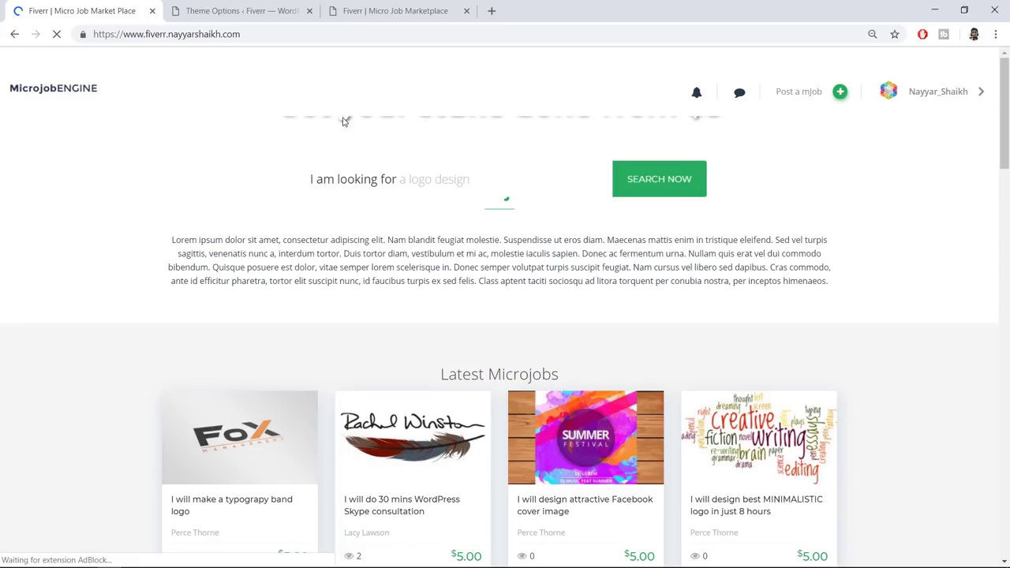
scroll(757, 324, "down", 1)
scroll(844, 252, "down", 1)
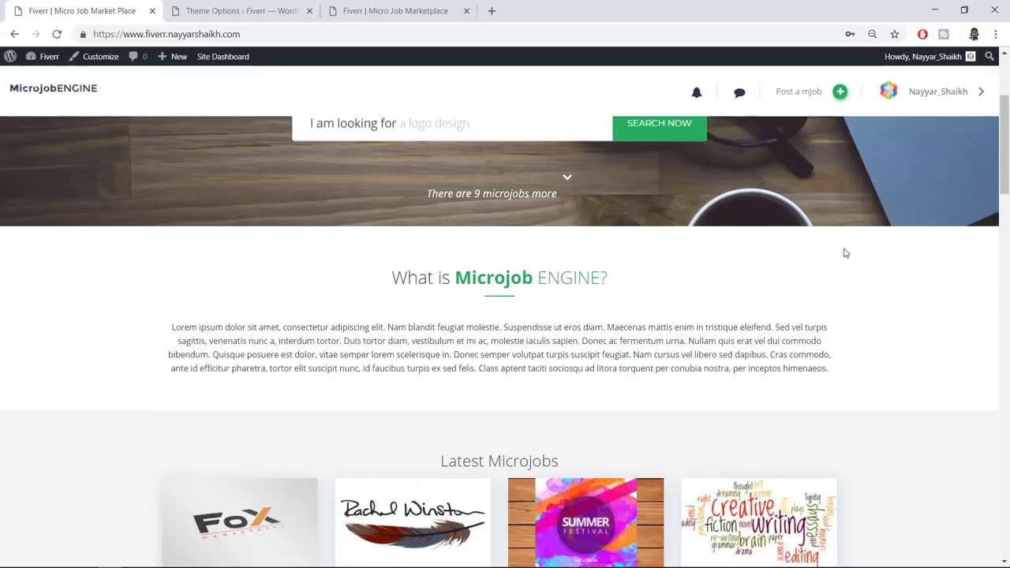
scroll(846, 260, "down", 4)
scroll(544, 204, "up", 1)
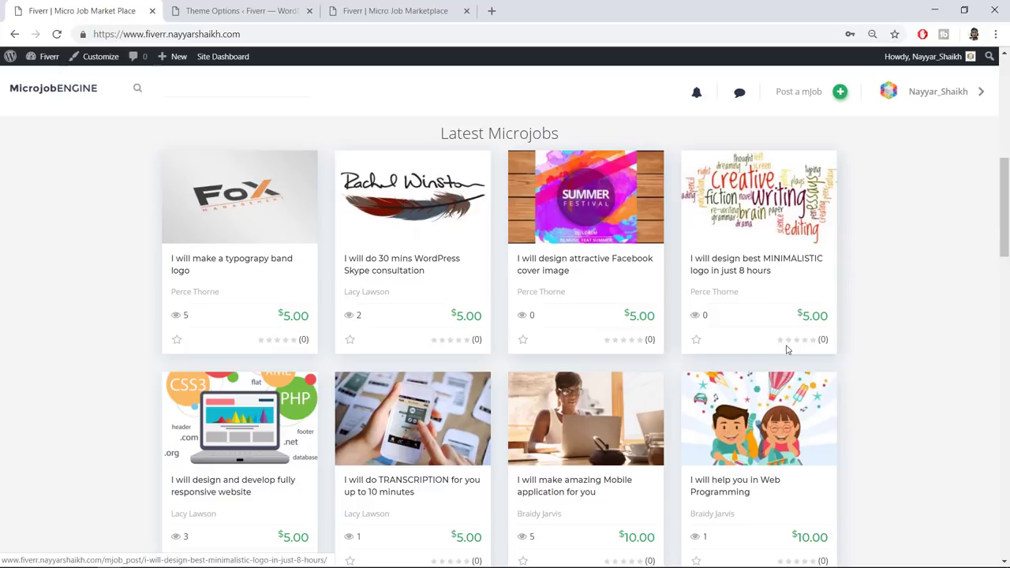
left_click(236, 10)
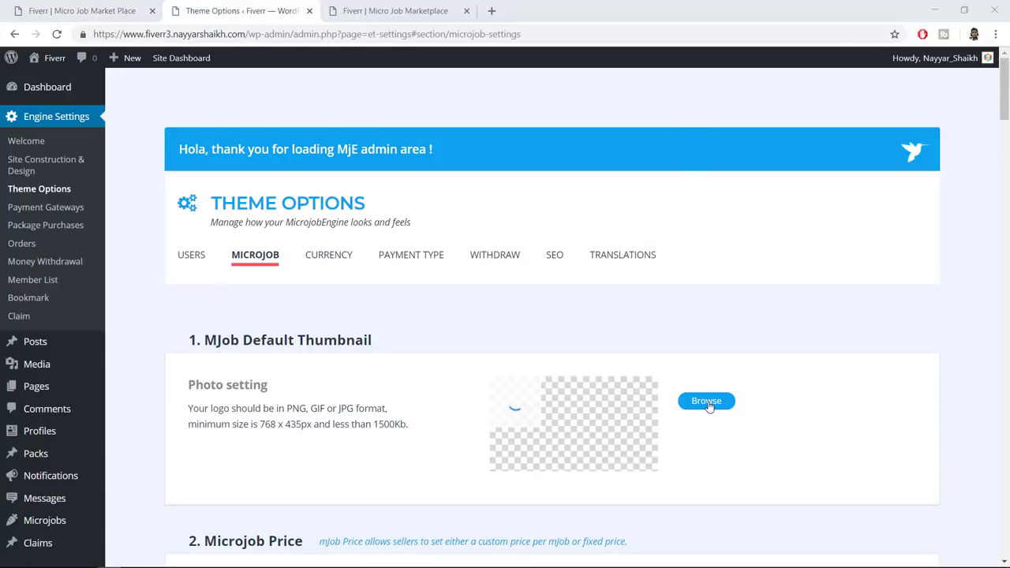
Upload the 10-5 image from the Jobs folder as the MJob Default Thumbnail
left_click(707, 401)
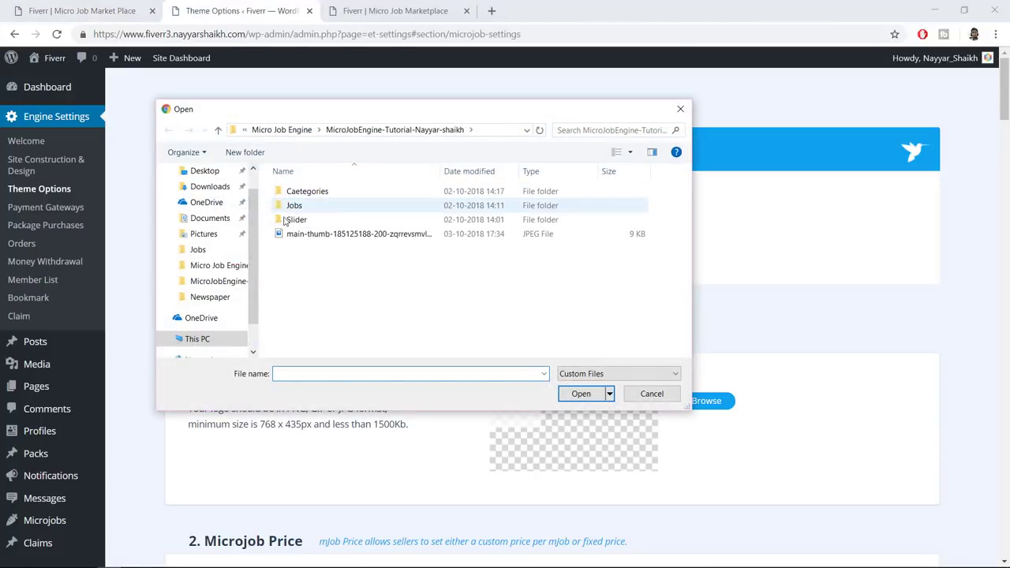
left_click(306, 210)
double_click(305, 210)
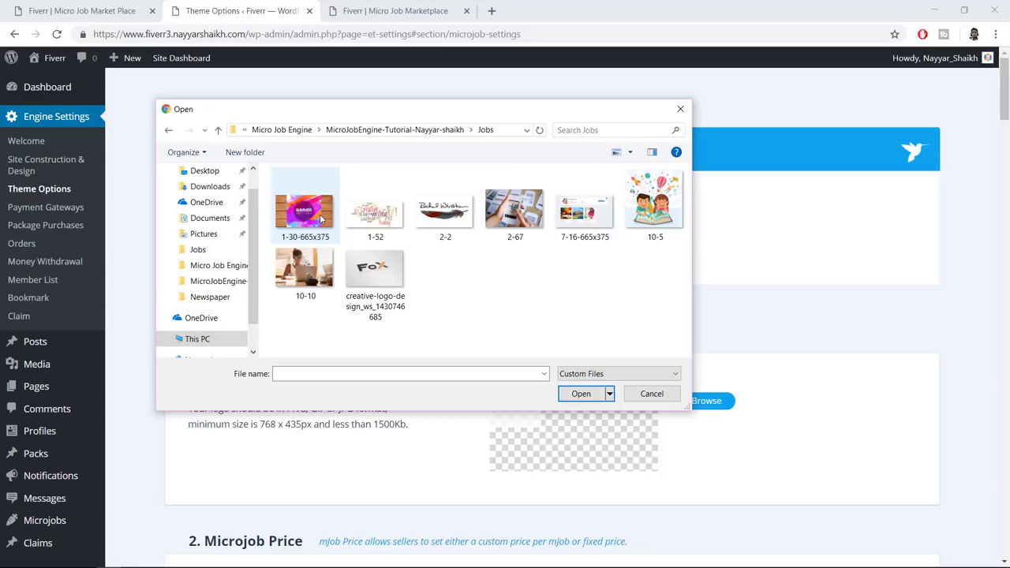
left_click(323, 221)
left_click(665, 207)
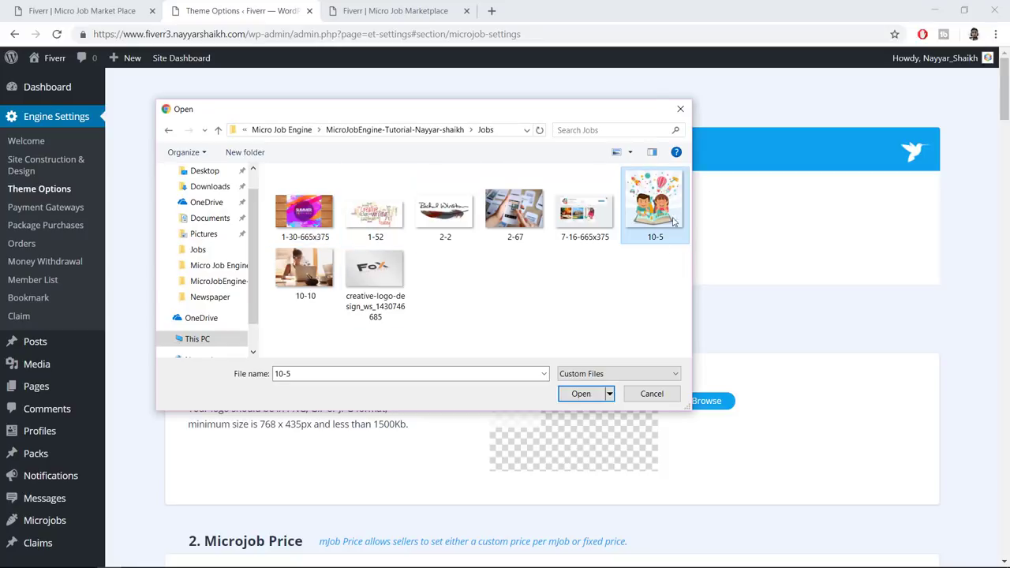
left_click(581, 394)
scroll(774, 349, "down", 6)
left_click_drag(205, 81, 299, 82)
left_click(331, 165)
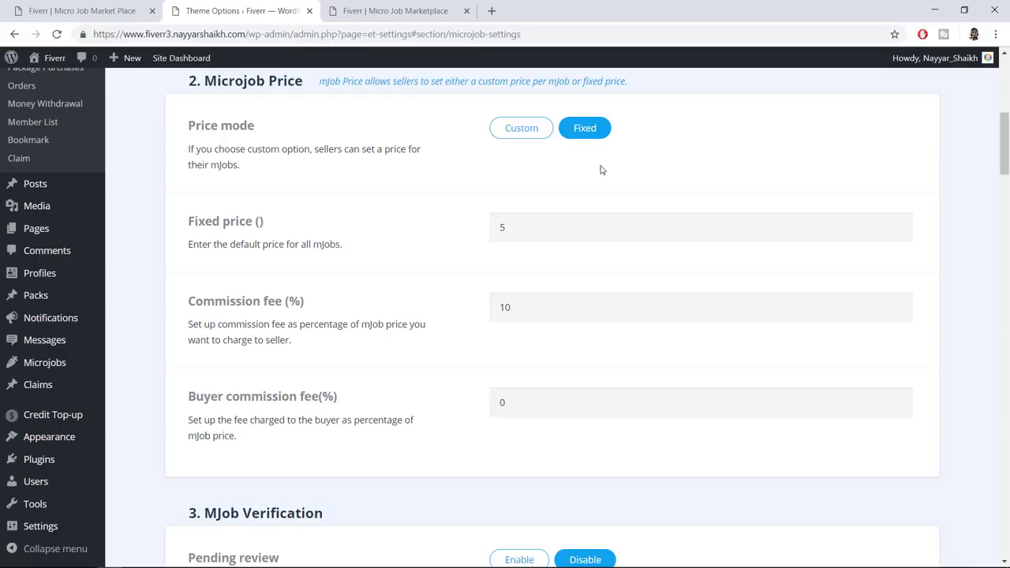
Switch Microjob pricing to custom prices and set the maximum price to 100
left_click(505, 231)
left_click(470, 233)
left_click_drag(514, 228, 479, 240)
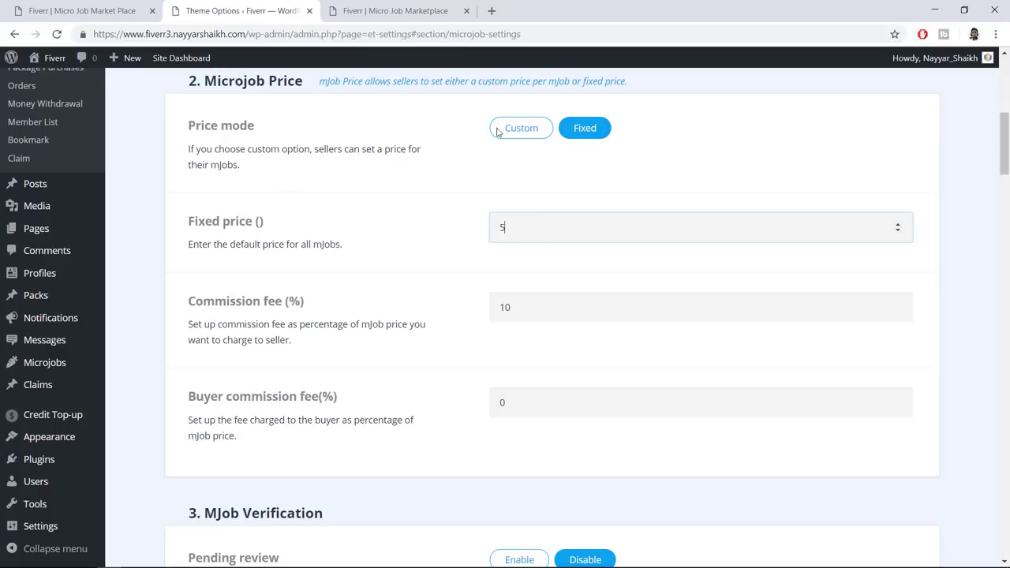
left_click(523, 128)
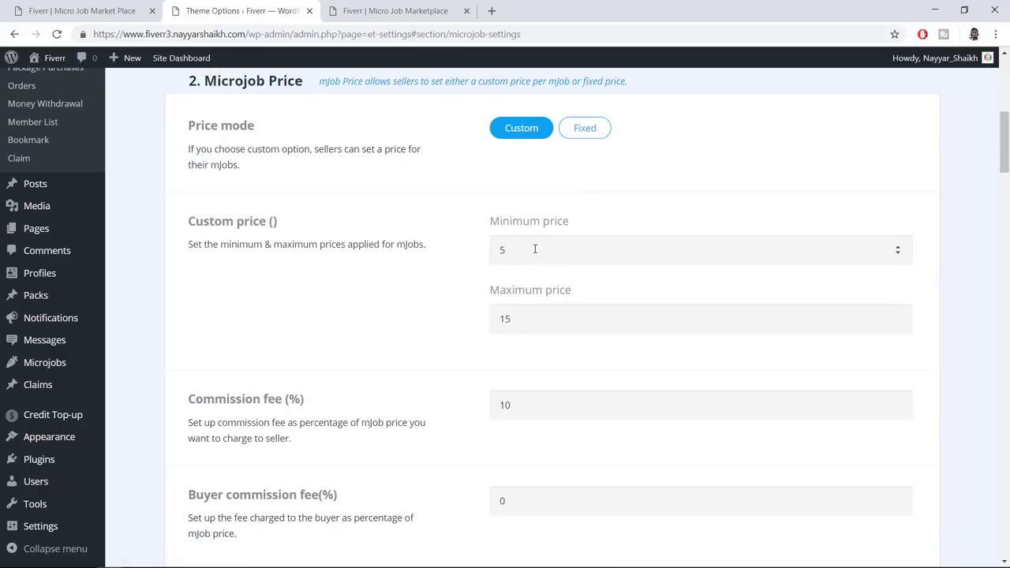
left_click(530, 315)
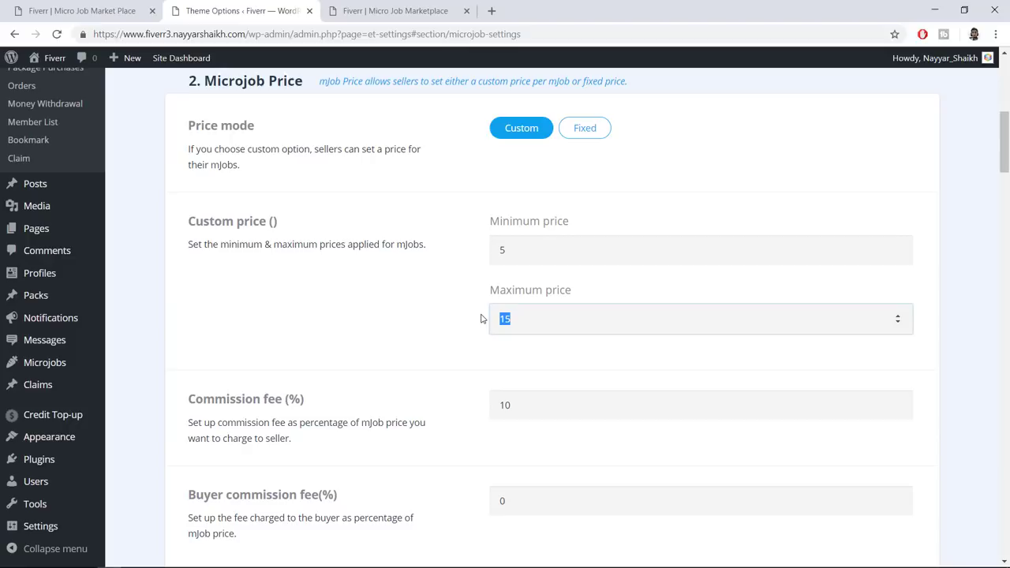
type("100")
left_click(484, 318)
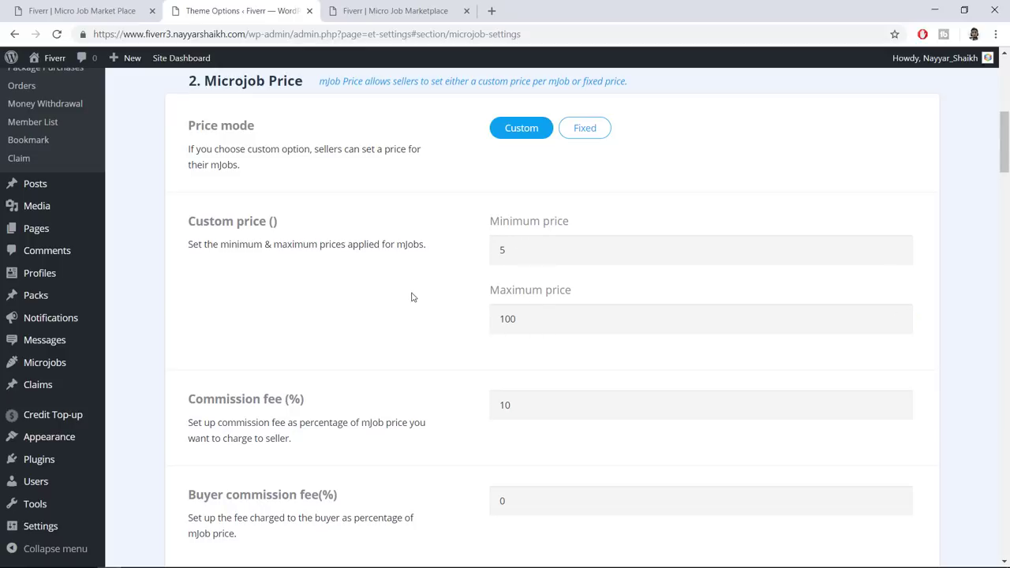
Review the commission fee and Maximum price fields without changing them
scroll(411, 297, "down", 3)
left_click_drag(529, 142, 450, 145)
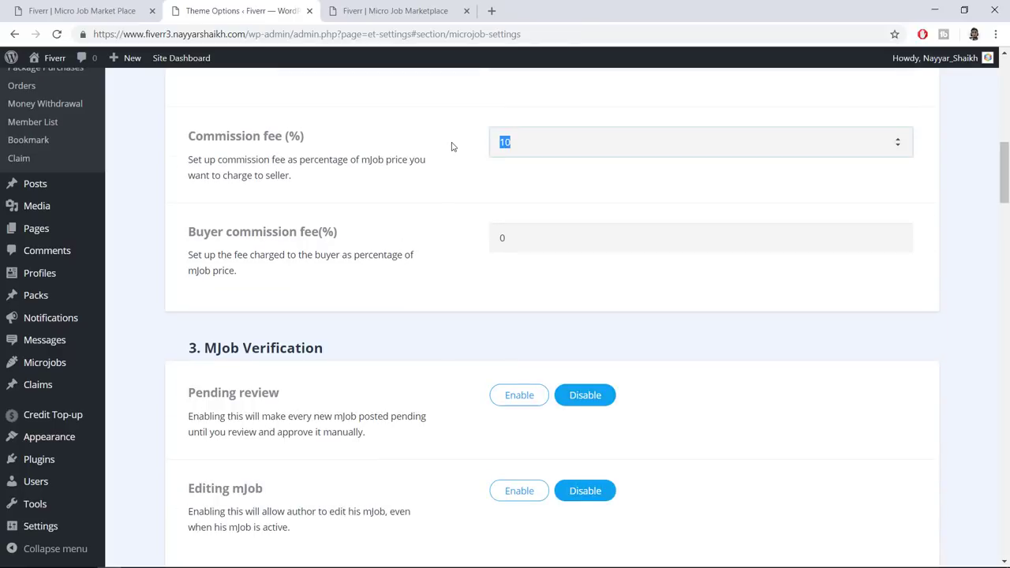
left_click_drag(535, 143, 474, 140)
left_click(489, 166)
left_click(471, 207)
scroll(477, 209, "up", 2)
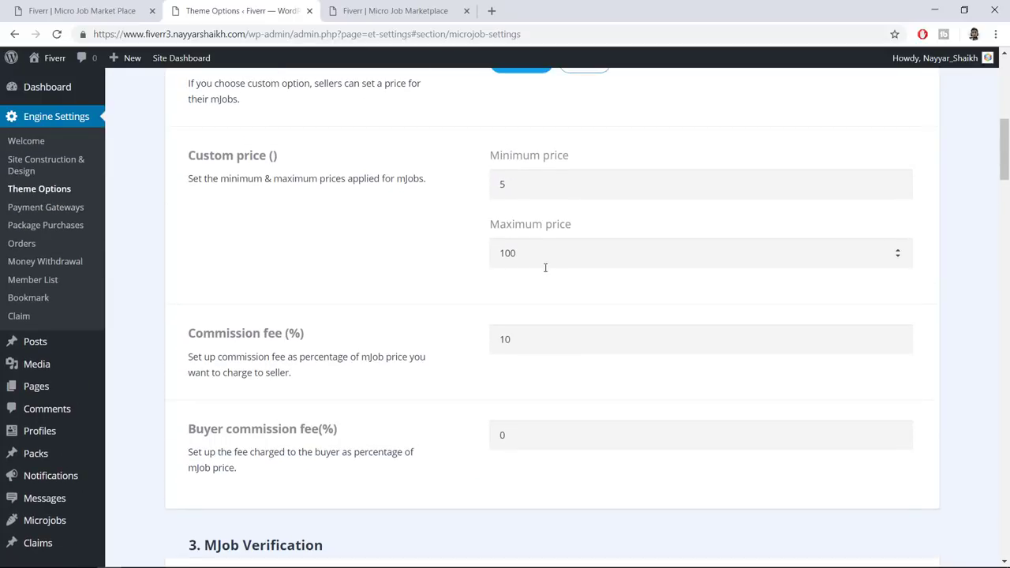
left_click_drag(594, 232, 481, 225)
left_click(444, 230)
scroll(579, 224, "down", 2)
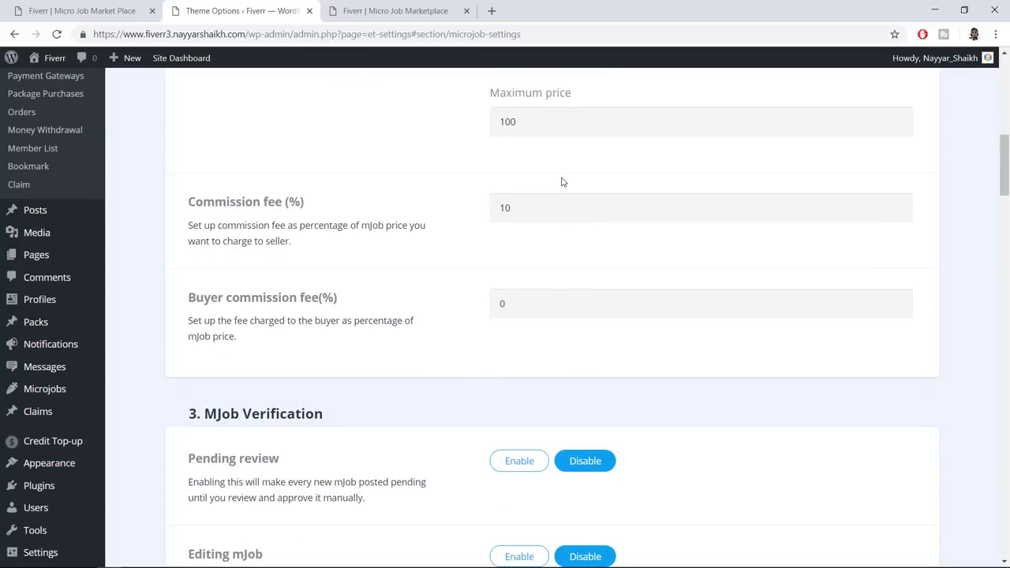
scroll(563, 182, "up", 2)
left_click_drag(604, 228, 474, 225)
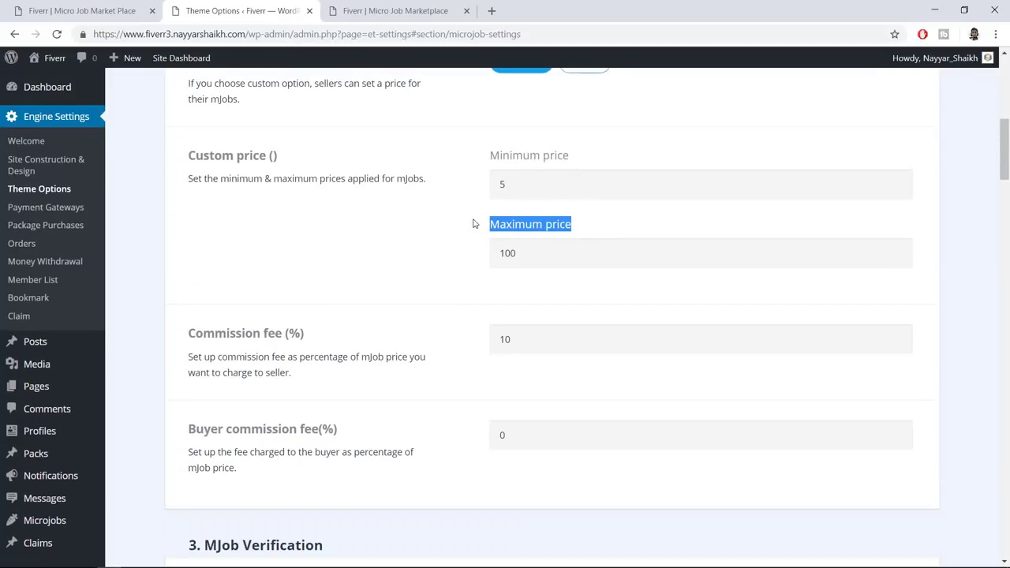
left_click(544, 335)
Change the seller commission fee from 10 to 20 percent
left_click_drag(528, 341, 478, 340)
left_click(476, 330)
left_click(528, 345)
key("ctrl+a")
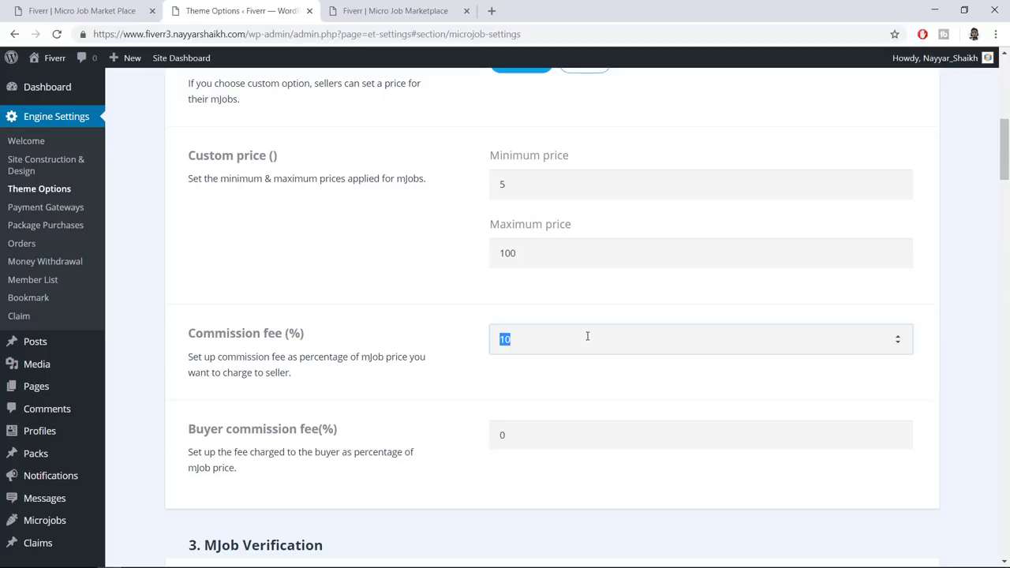
type("2")
left_click(550, 402)
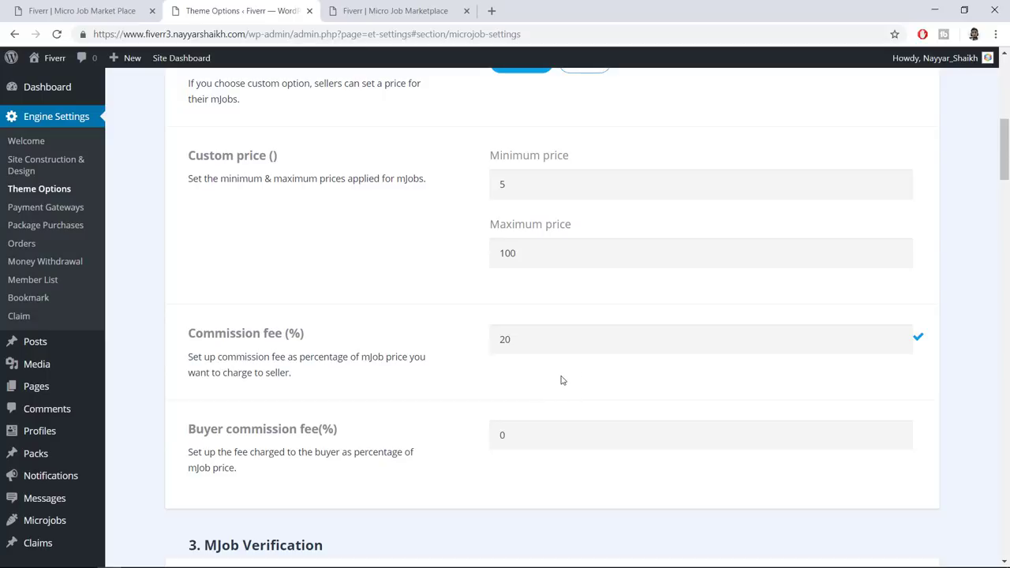
scroll(568, 381, "down", 4)
scroll(575, 373, "down", 1)
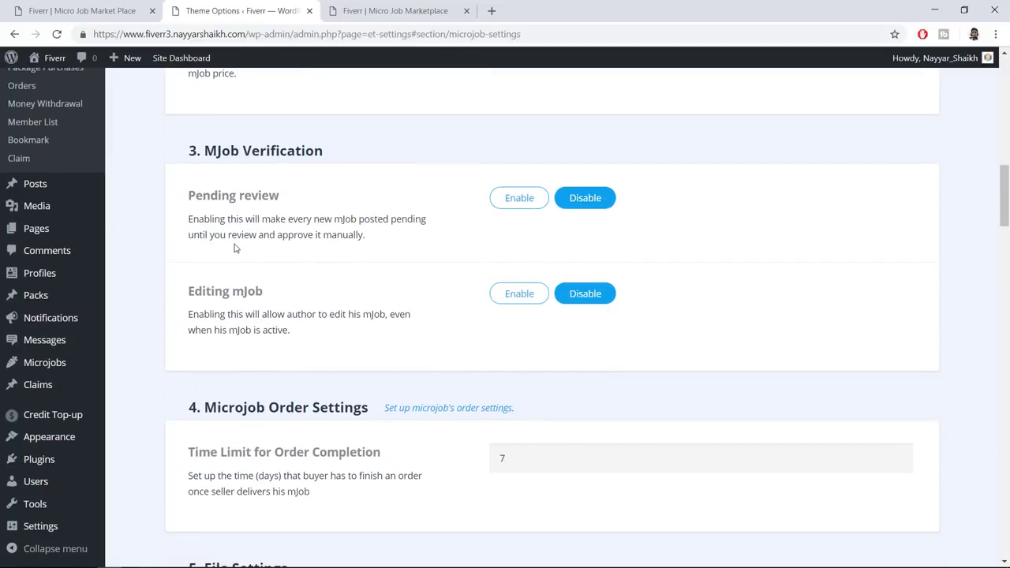
Toggle Pending review for new mJobs, leaving it enabled for now
left_click_drag(194, 203, 371, 233)
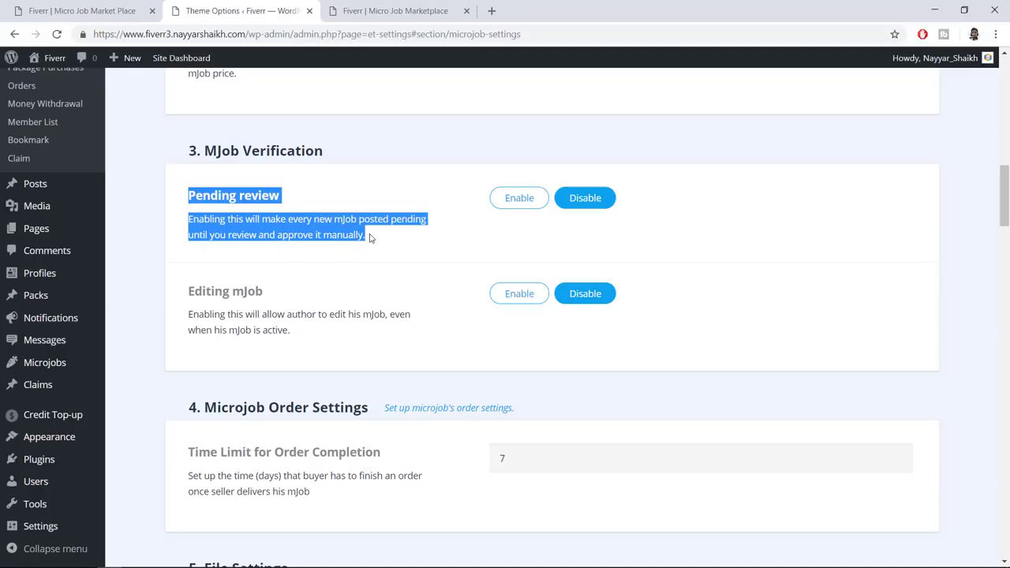
left_click(371, 238)
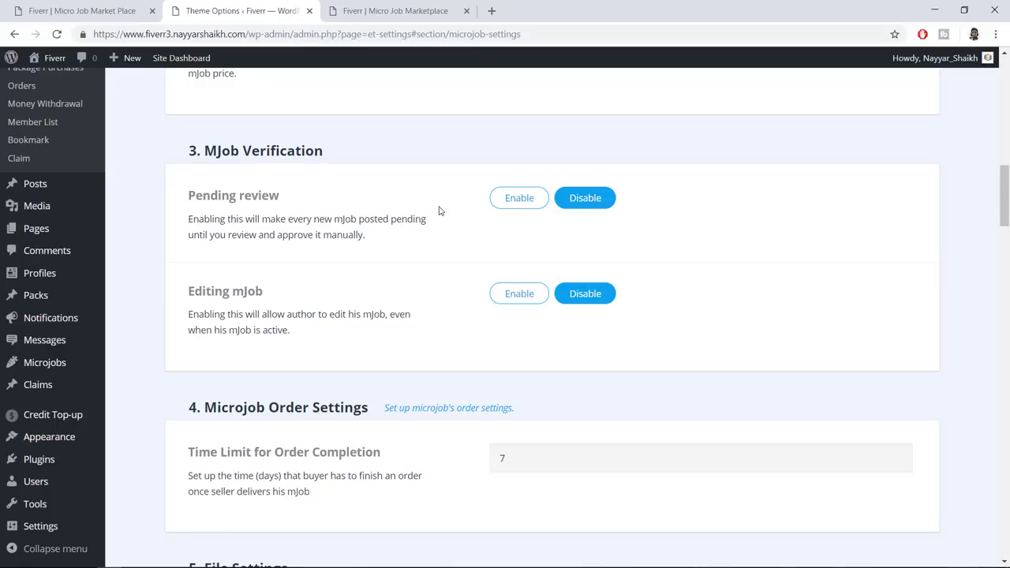
left_click(519, 203)
left_click(589, 202)
left_click(542, 203)
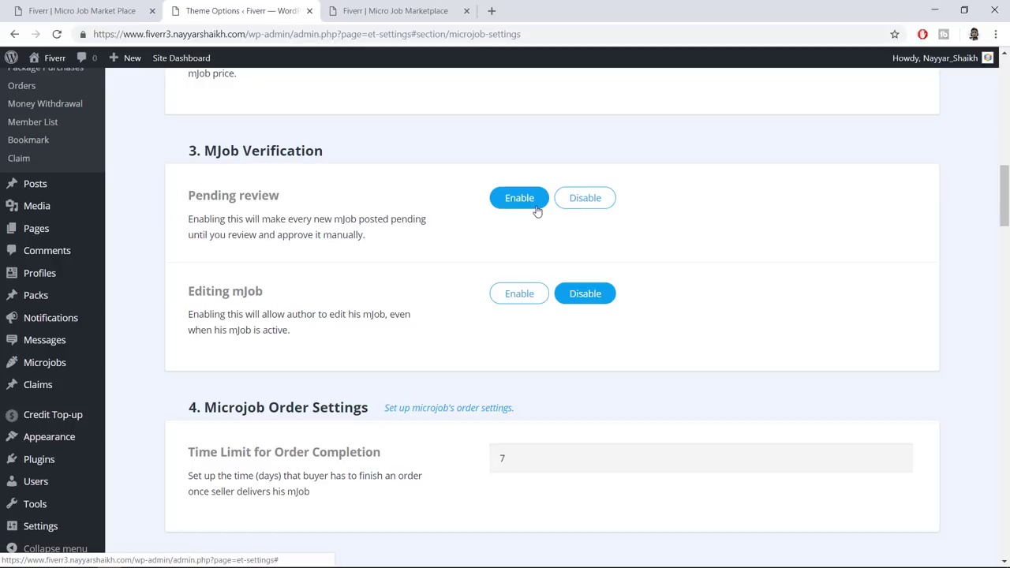
Open the Microjobs list in a new tab and confirm it shows No Microjobs found
right_click(53, 368)
left_click(81, 378)
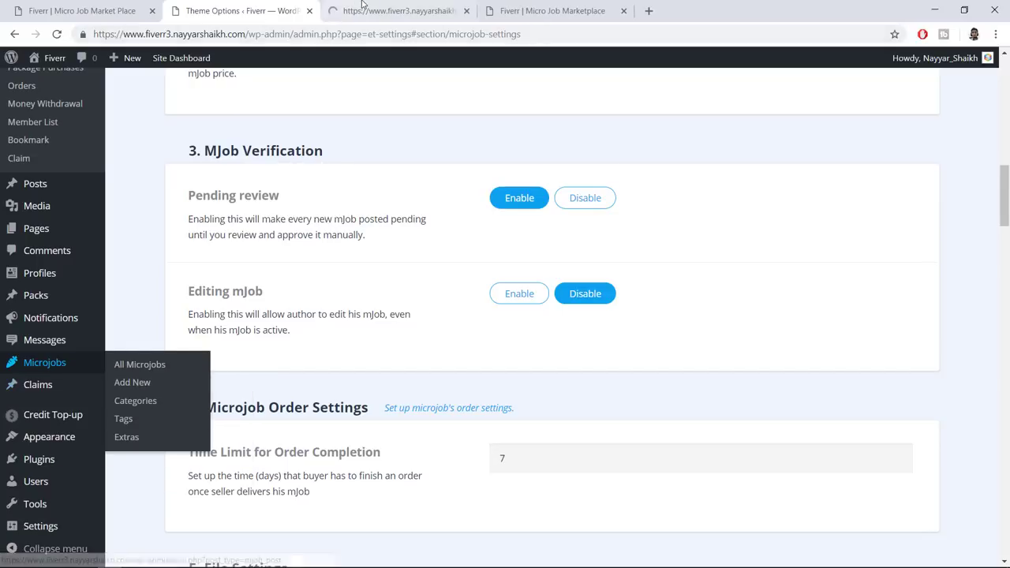
left_click(362, 6)
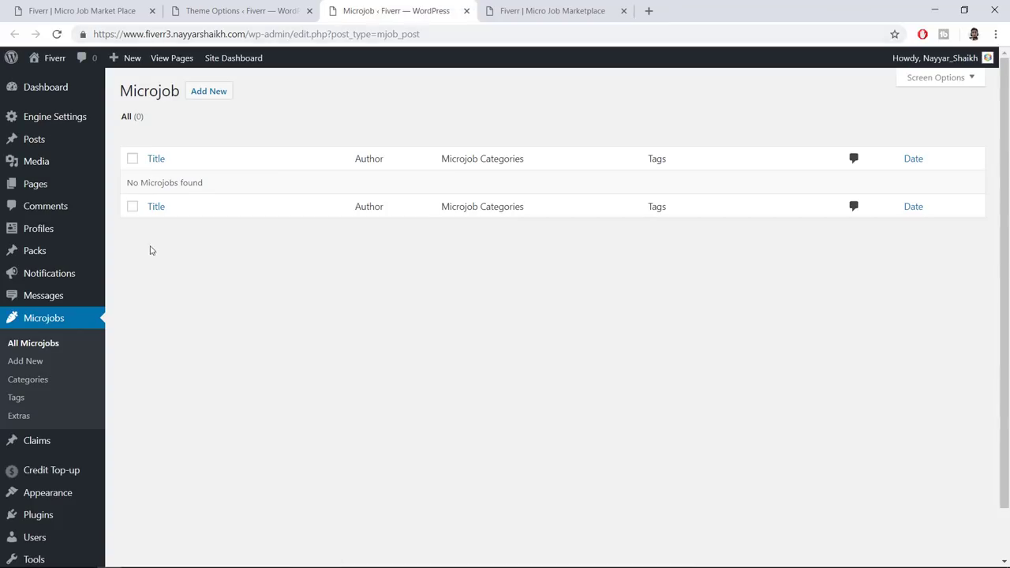
left_click_drag(228, 187, 145, 182)
left_click(222, 191)
left_click(189, 184)
left_click(237, 11)
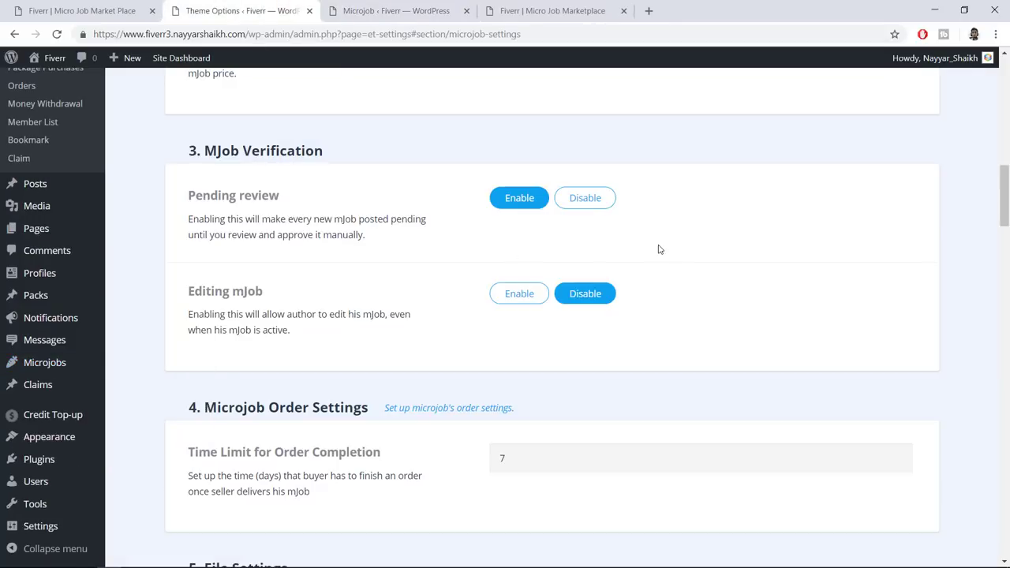
Set Pending review for new mJobs back to Disable
left_click(602, 199)
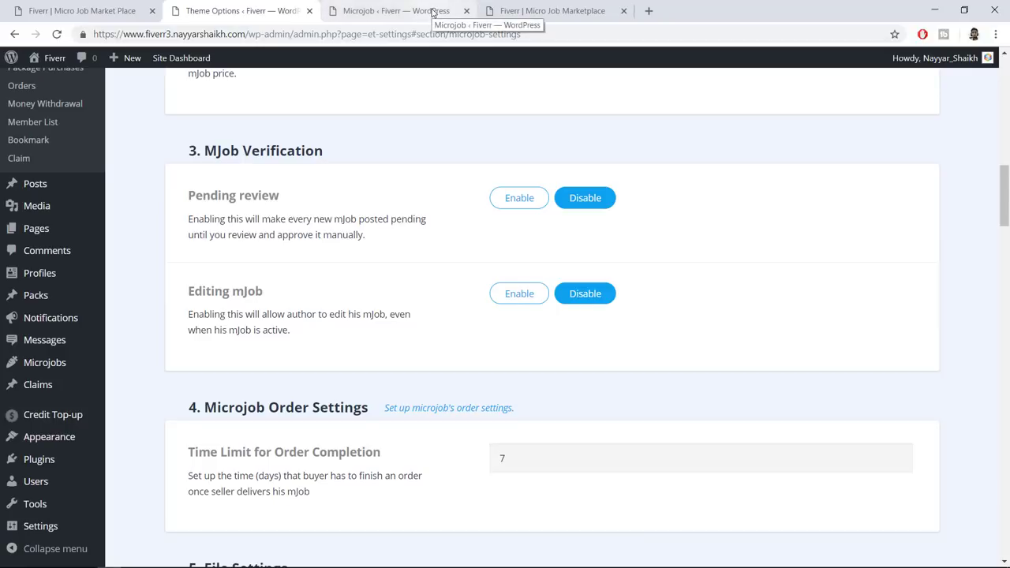
left_click(432, 12)
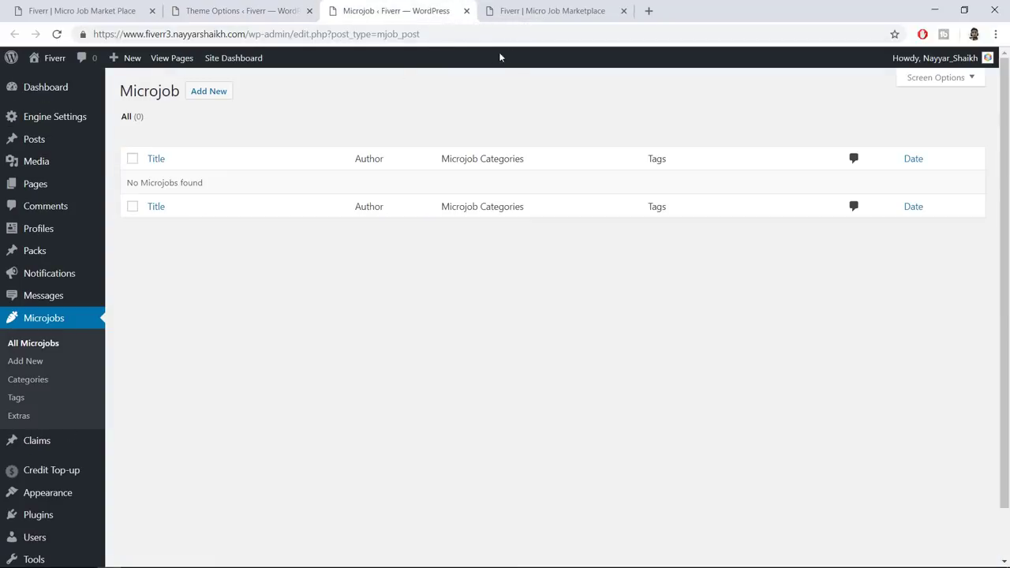
left_click(298, 10)
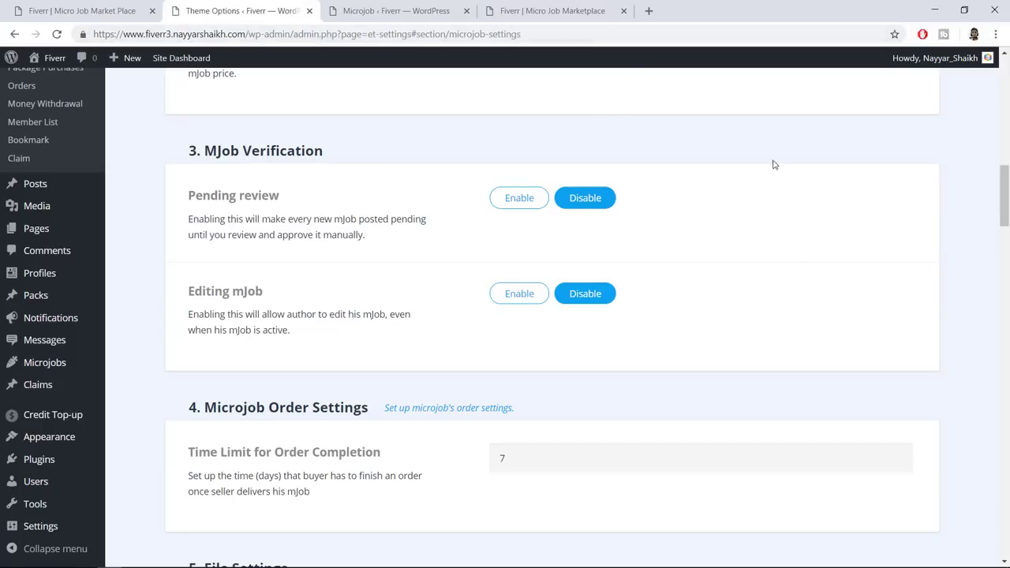
left_click_drag(189, 313, 323, 345)
left_click(268, 314)
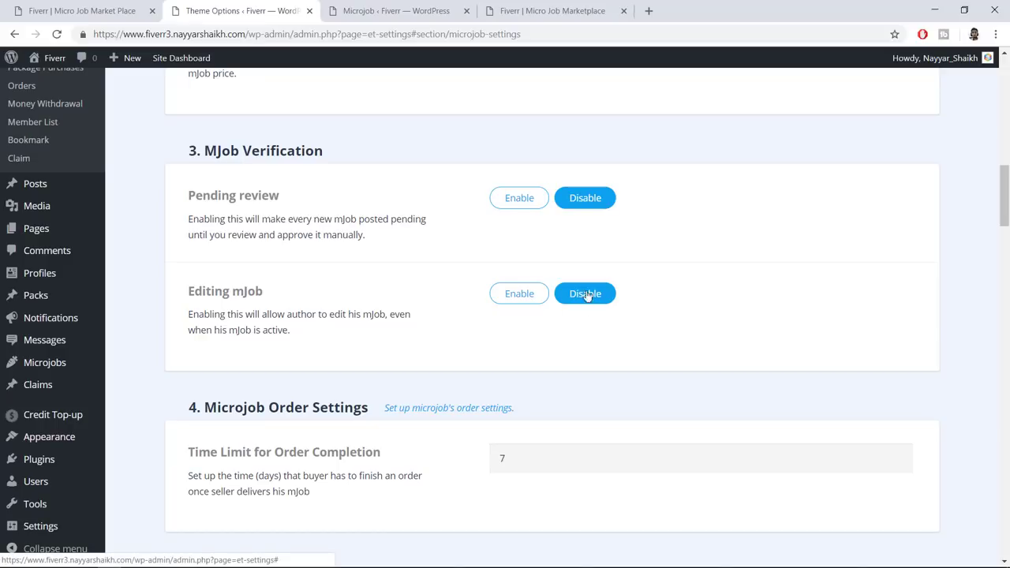
Raise the Maximum file size under File Settings from the 64mb default to 128 mb
scroll(636, 327, "down", 3)
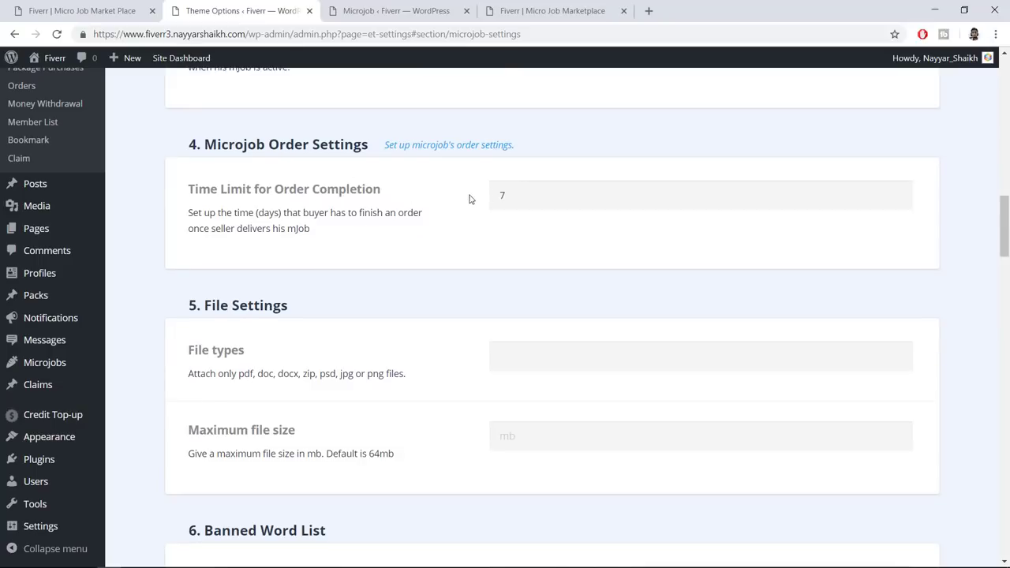
double_click(503, 195)
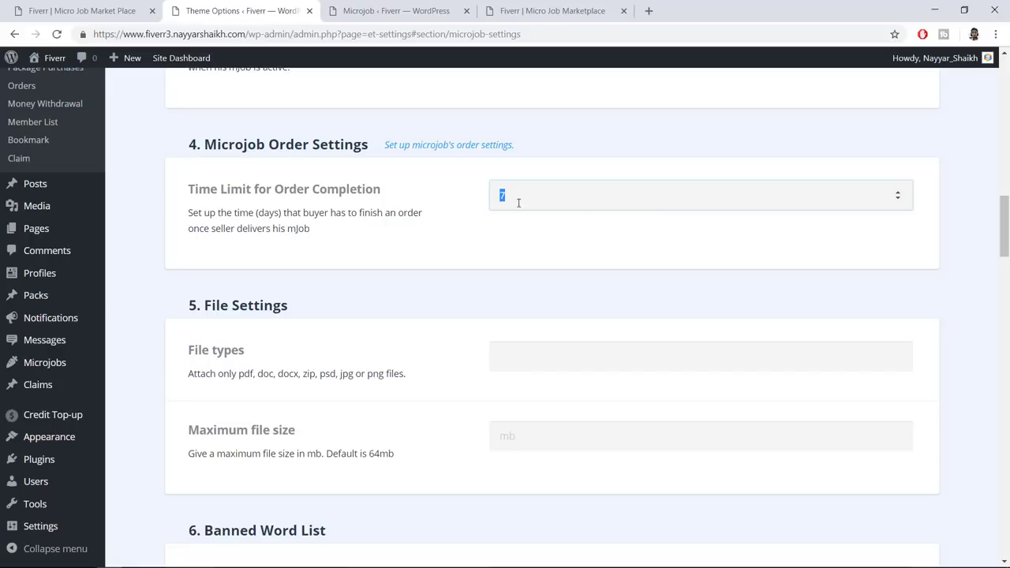
scroll(591, 298, "down", 2)
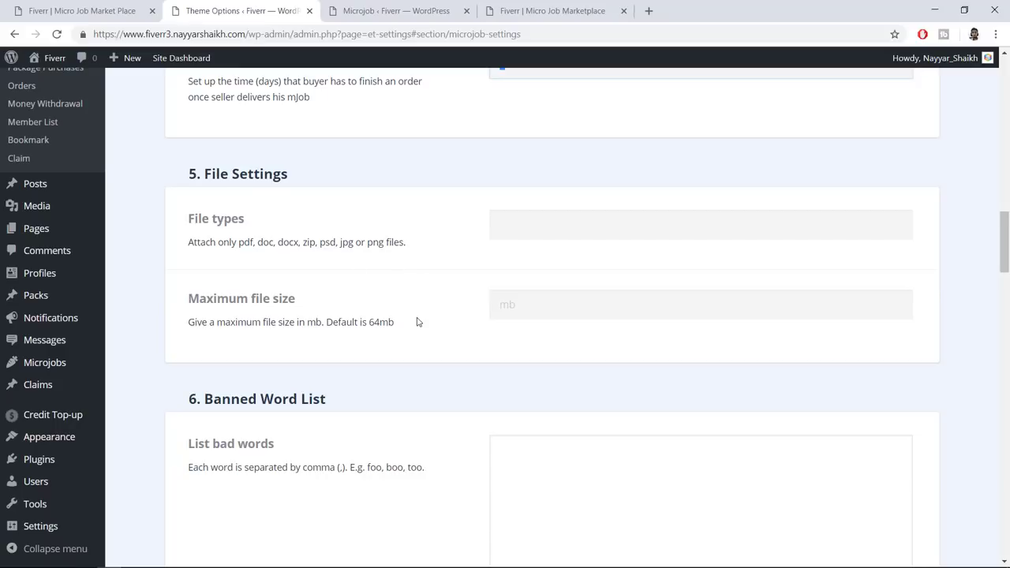
scroll(419, 321, "down", 2)
left_click_drag(188, 172, 297, 168)
left_click(409, 194)
left_click(360, 190, "shift")
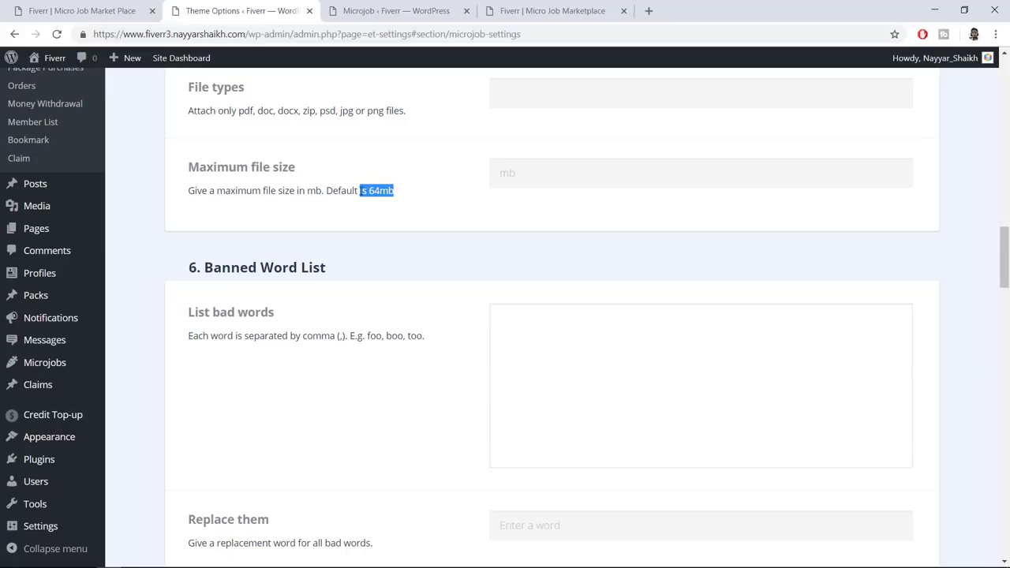
left_click(537, 182)
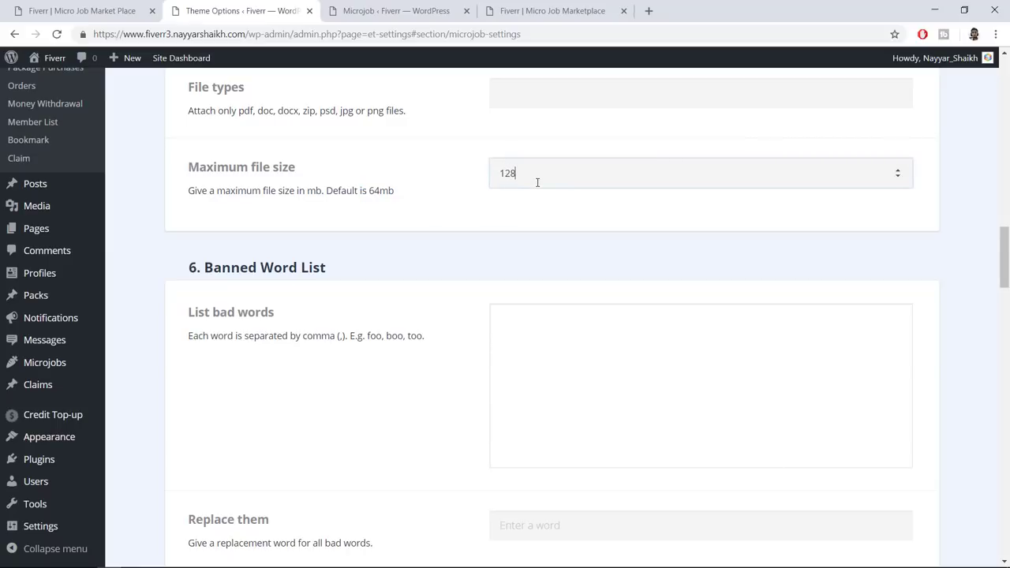
left_click(508, 231)
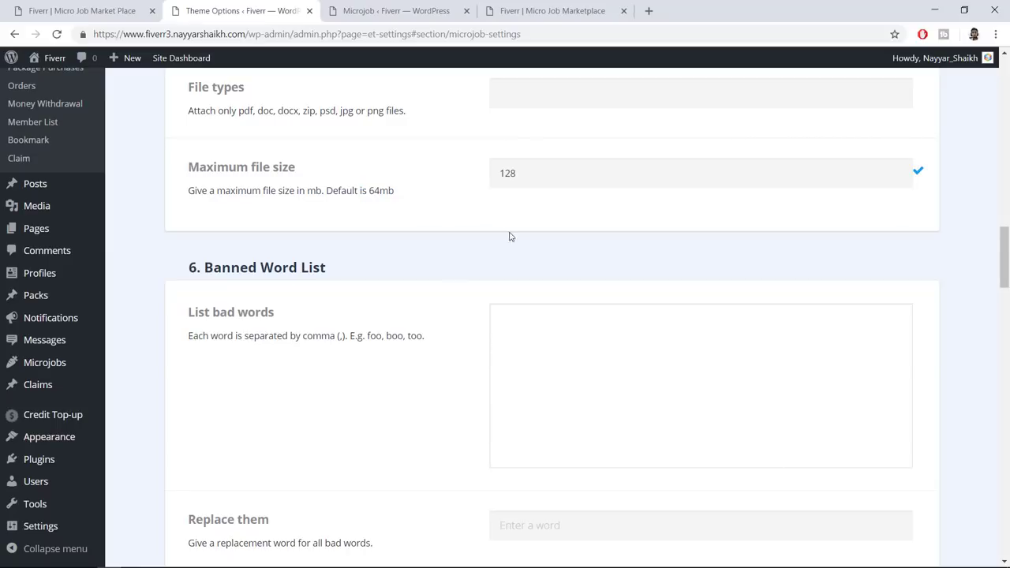
scroll(453, 311, "down", 2)
Expand the New post notification email template, review its text, then collapse it
left_click(526, 221)
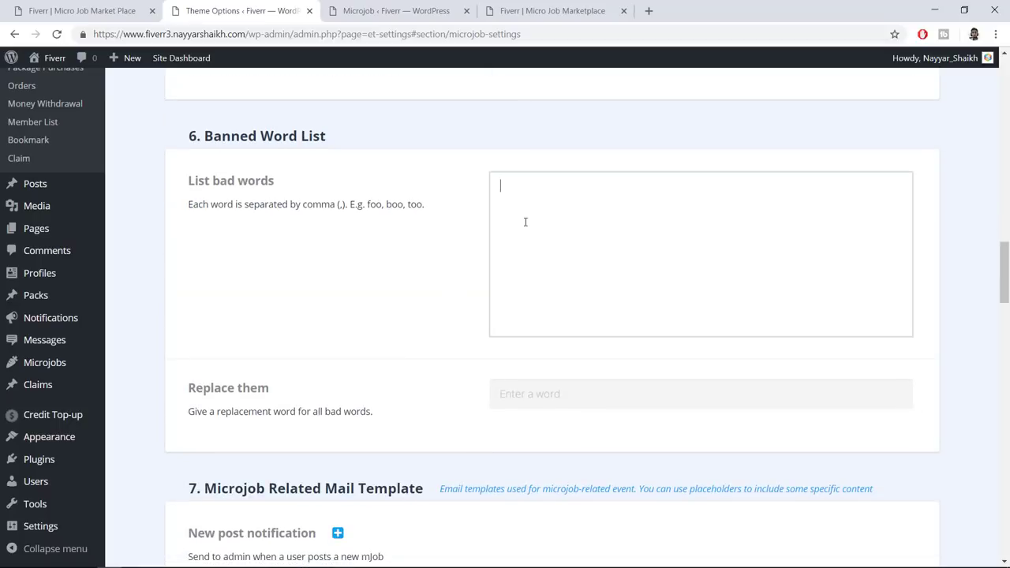
scroll(456, 272, "down", 4)
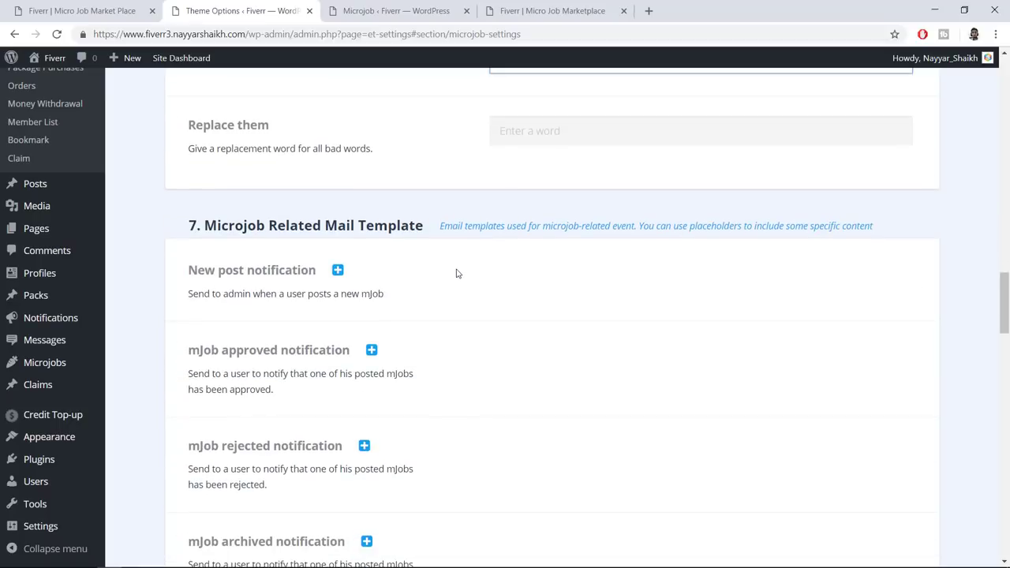
left_click(337, 271)
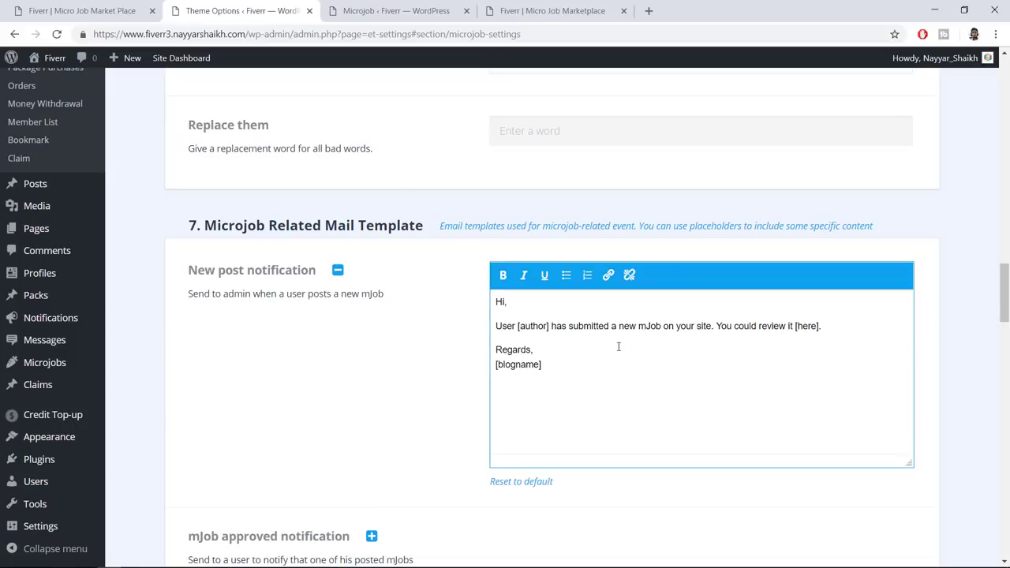
left_click(598, 367)
key("ctrl+a")
left_click(553, 328)
key("ctrl+shift+Right")
key("ctrl+shift+Right")
key("ctrl+shift+Right")
key("ctrl+shift+Right")
key("ctrl+shift+Right")
key("ctrl+shift+Right")
key("ctrl+shift+Right")
key("ctrl+shift+Right")
key("ctrl+shift+Right")
key("ctrl+shift+Right")
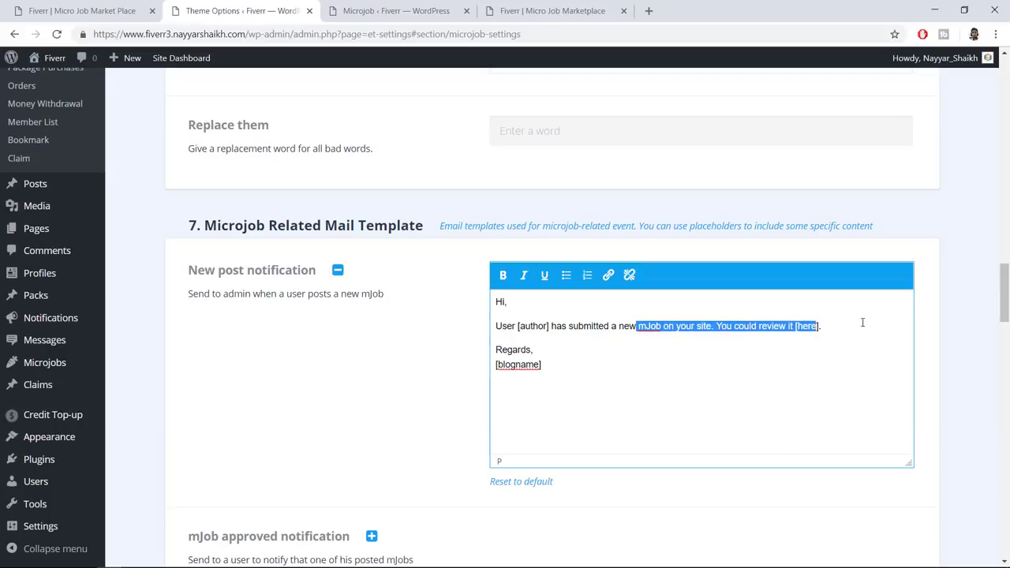
key("Right")
key("shift+Left")
key("shift+Left")
key("shift+Left")
key("shift+Left")
key("shift+Left")
key("shift+Left")
key("shift+Left")
key("shift+Left")
key("shift+Left")
key("shift+Left")
key("shift+Left")
key("shift+Left")
key("shift+Left")
key("shift+Left")
key("shift+Left")
key("shift+Left")
key("shift+Left")
key("shift+Left")
key("shift+Left")
key("shift+Left")
key("Left")
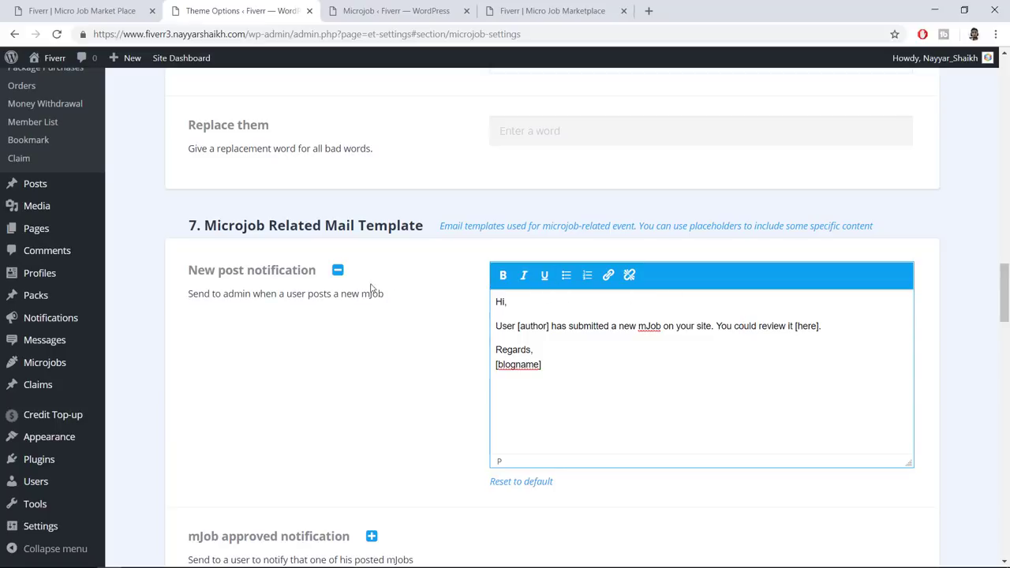
left_click(338, 270)
Expand the mJob approved notification template to read its '[link] ... has been approved' message
scroll(427, 308, "down", 1)
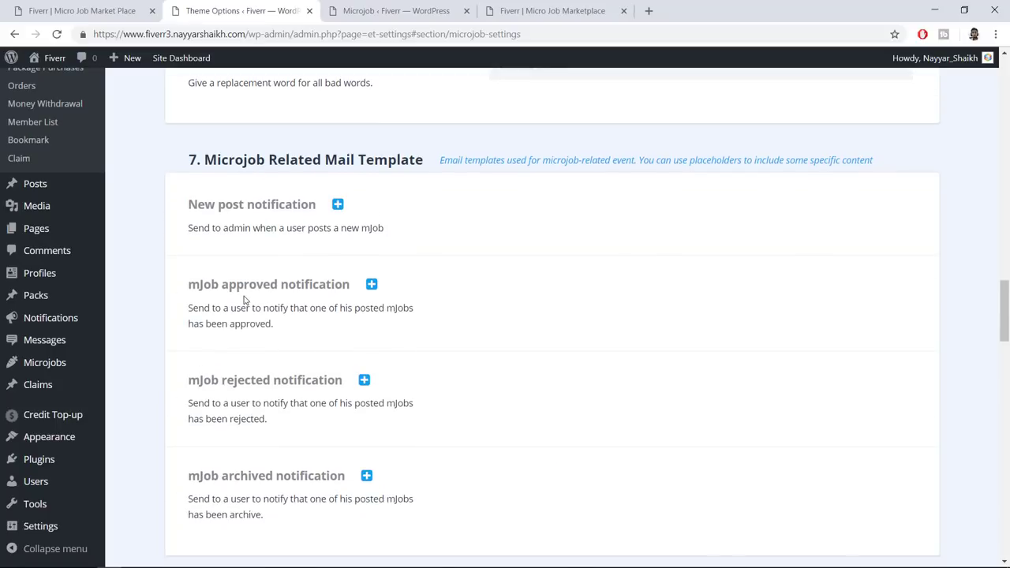
left_click(372, 287)
left_click_drag(629, 411, 506, 315)
left_click(534, 340)
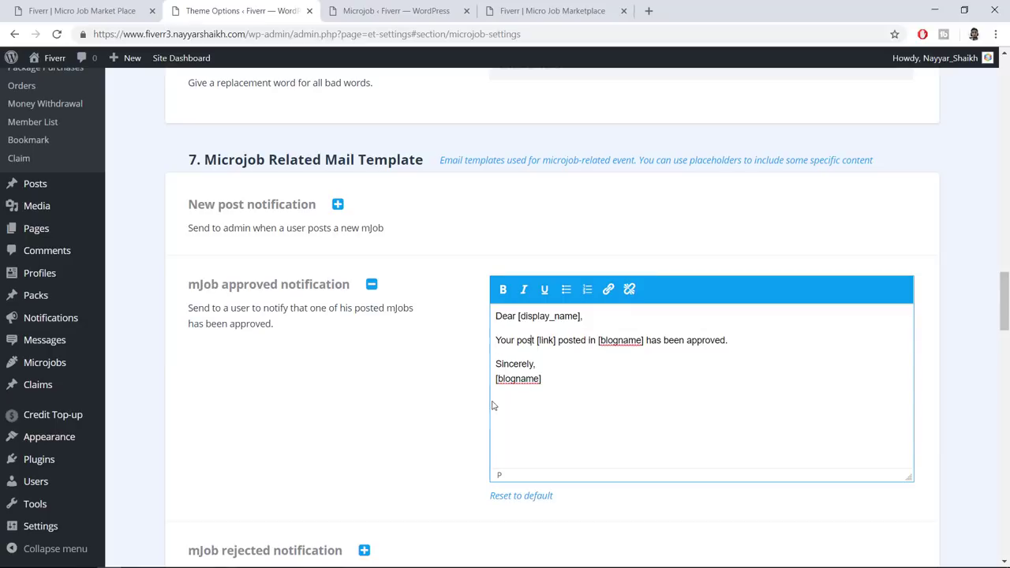
scroll(505, 395, "down", 8)
scroll(444, 291, "down", 15)
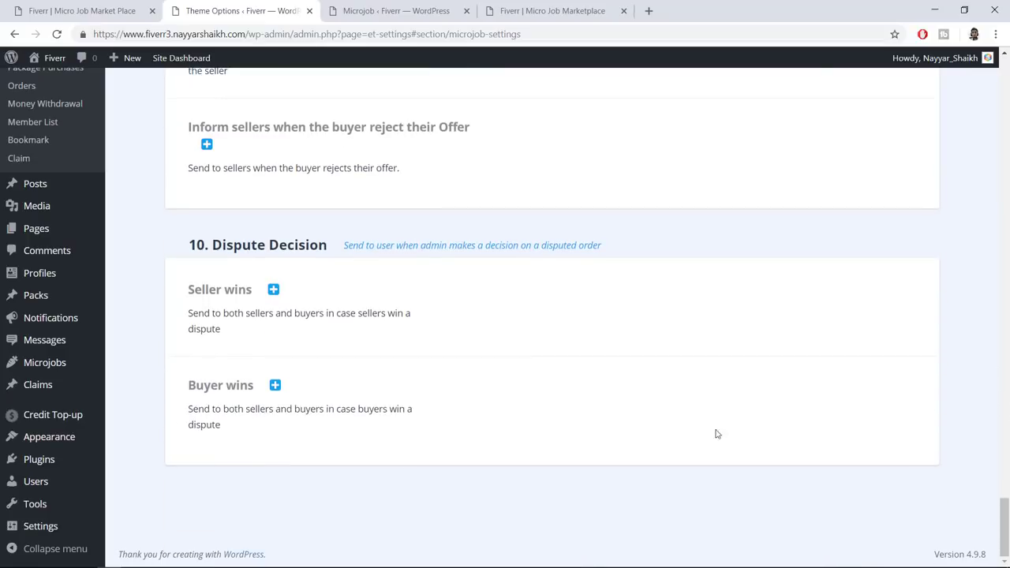
left_click_drag(1005, 527, 1005, 87)
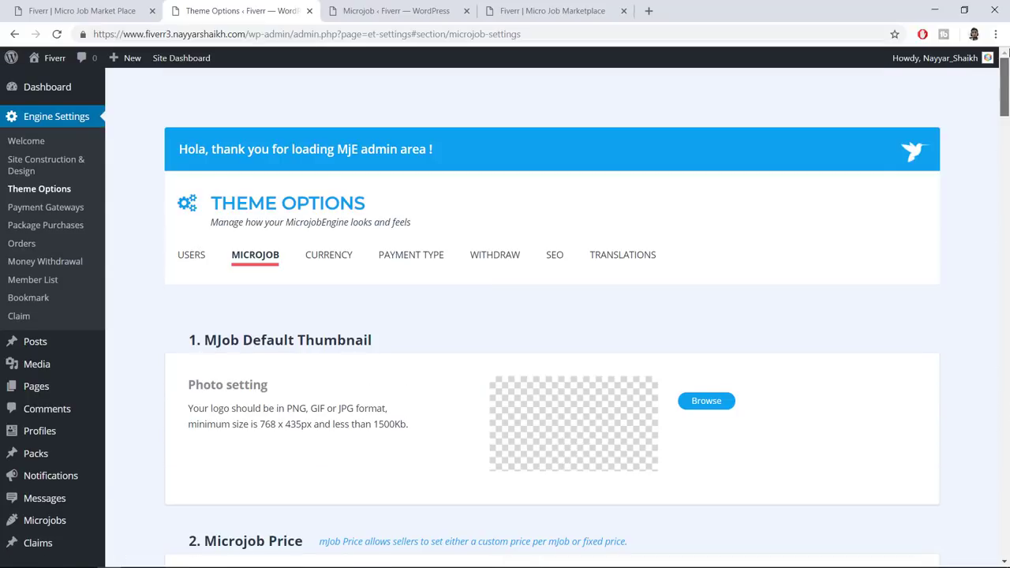
On the Currency tab, set the currency code to USD and place the $ sign Left
left_click(320, 271)
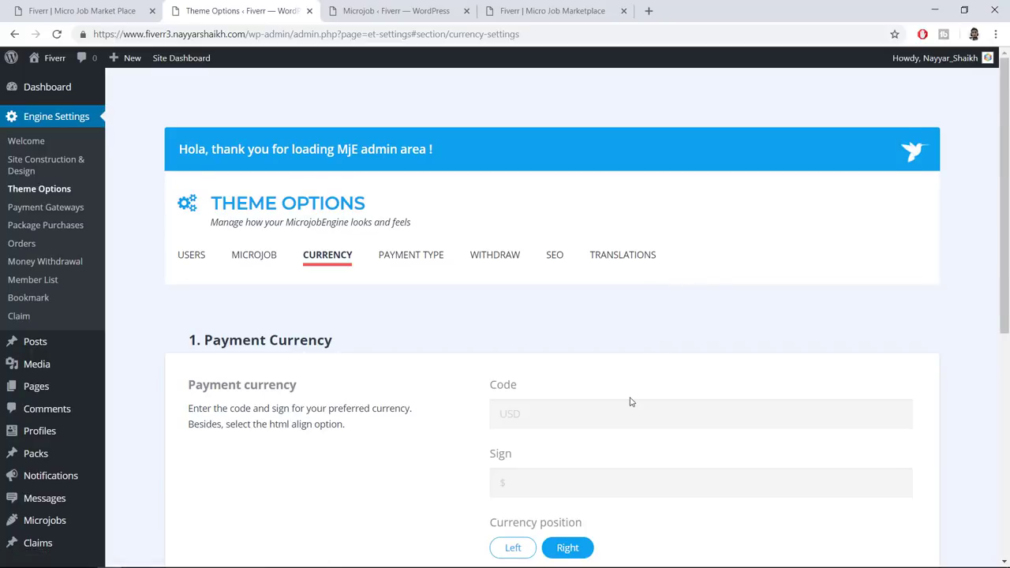
scroll(631, 401, "down", 2)
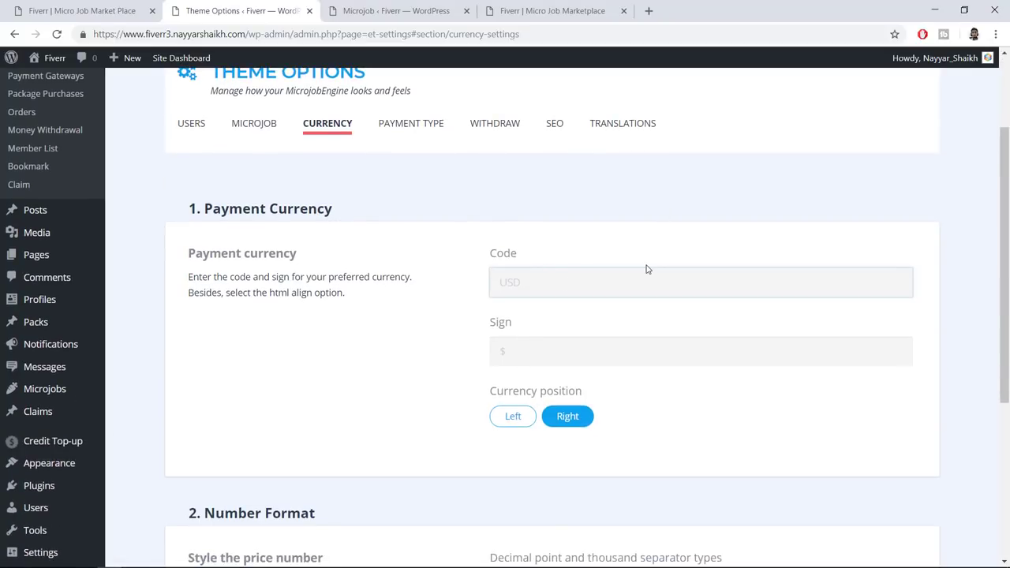
type("USD")
key("ctrl+a")
type("IN")
key("ctrl+a")
type("US")
key("Tab")
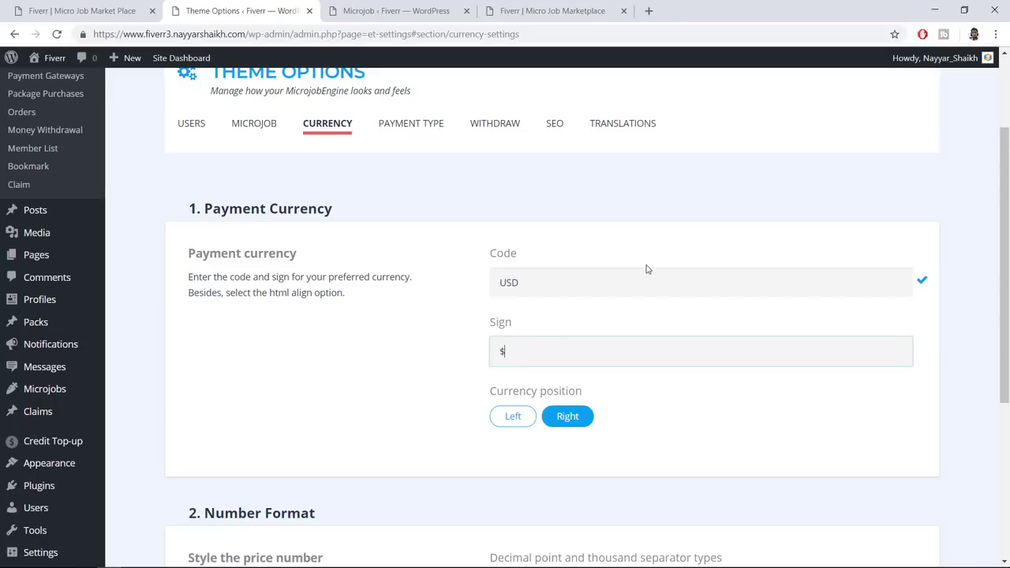
left_click(519, 422)
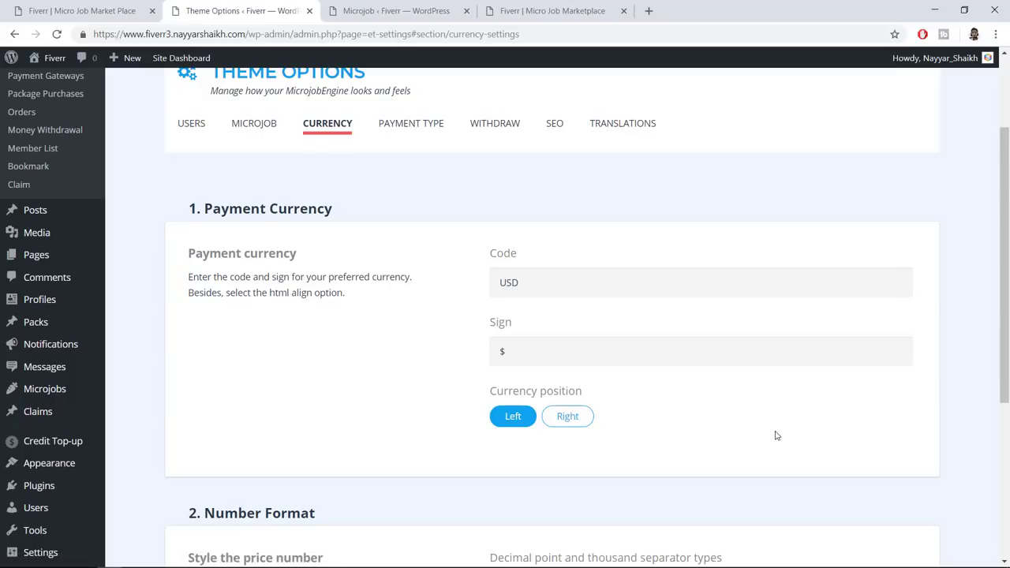
scroll(776, 436, "down", 3)
scroll(776, 436, "down", 1)
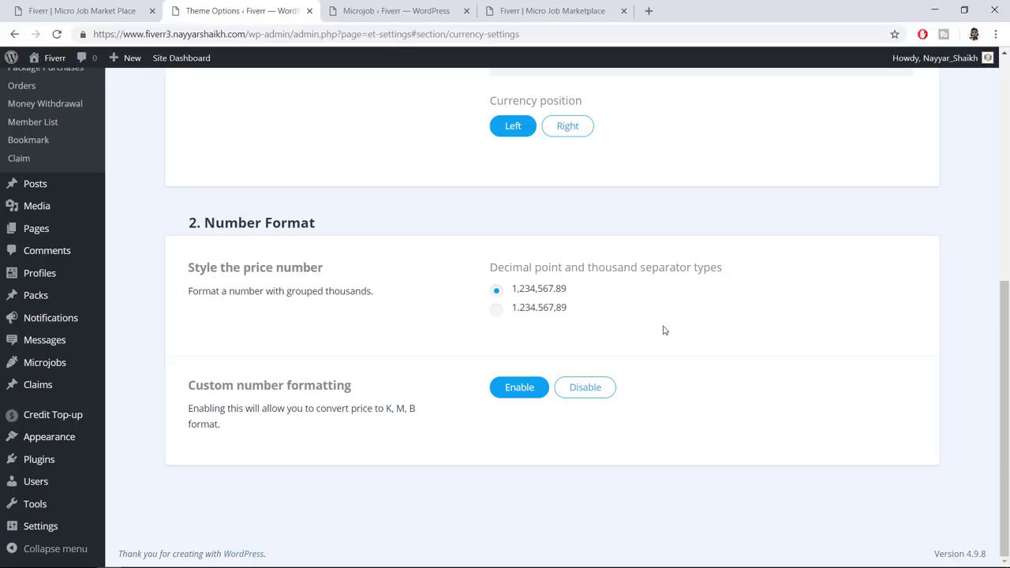
scroll(645, 421, "up", 6)
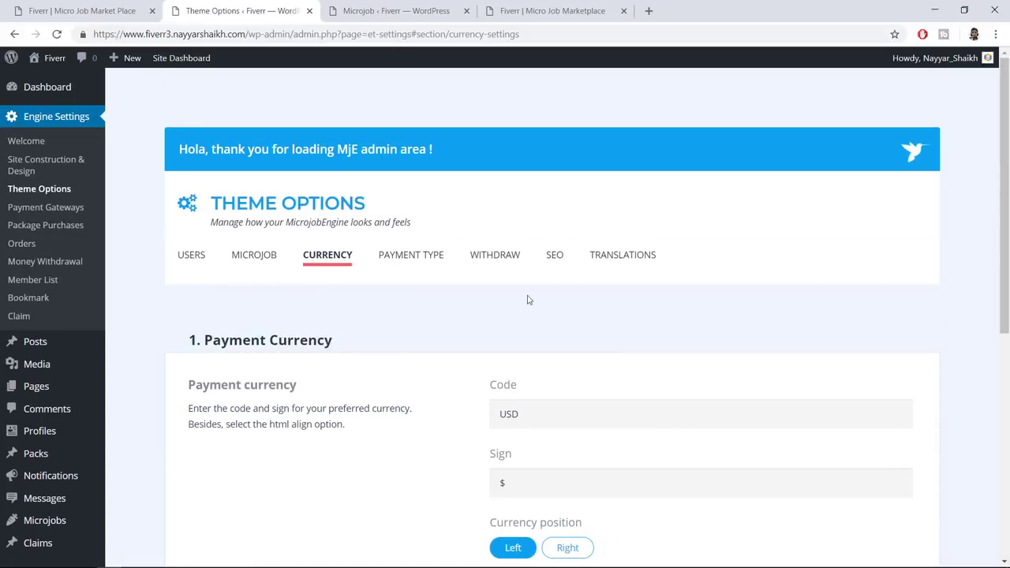
Open the Payment Type settings and read the free mJob submission explanation
left_click(424, 255)
scroll(733, 277, "down", 2)
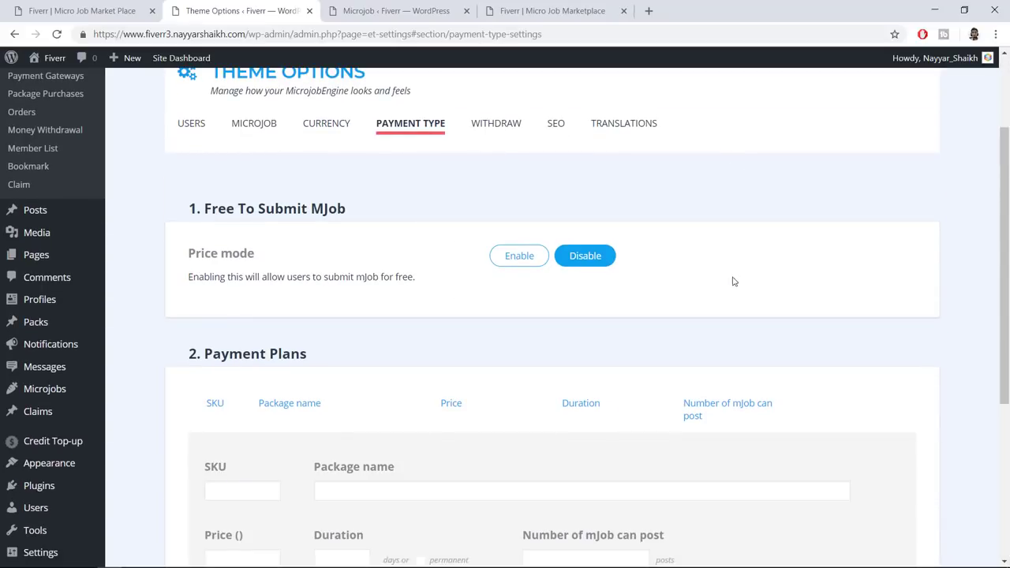
left_click_drag(245, 278, 384, 278)
left_click(386, 290)
scroll(721, 261, "down", 3)
scroll(722, 262, "up", 3)
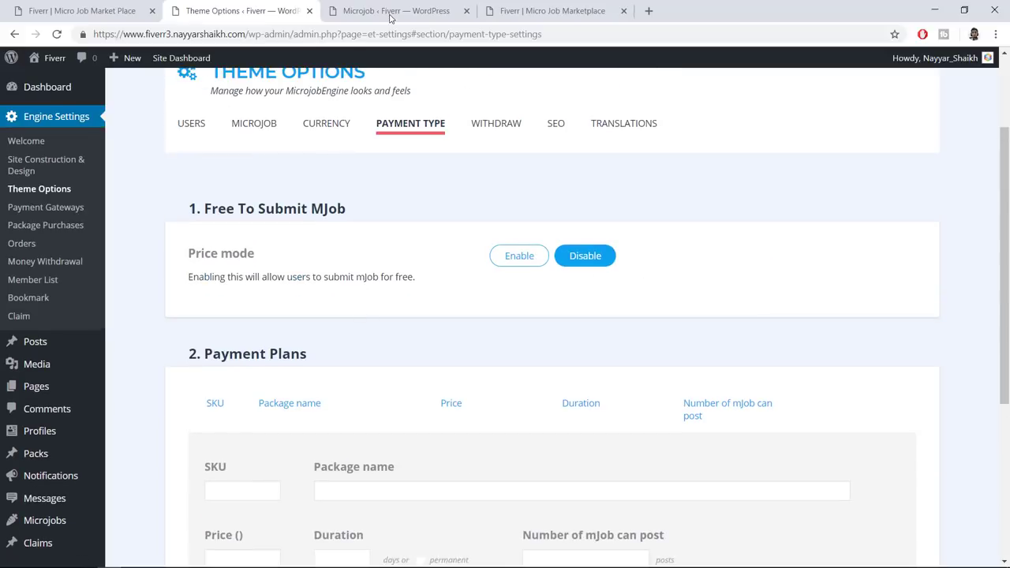
Try 'Post a mJob' on the live site, then leave Free To Submit MJob set to Disable
left_click(78, 7)
scroll(805, 207, "up", 5)
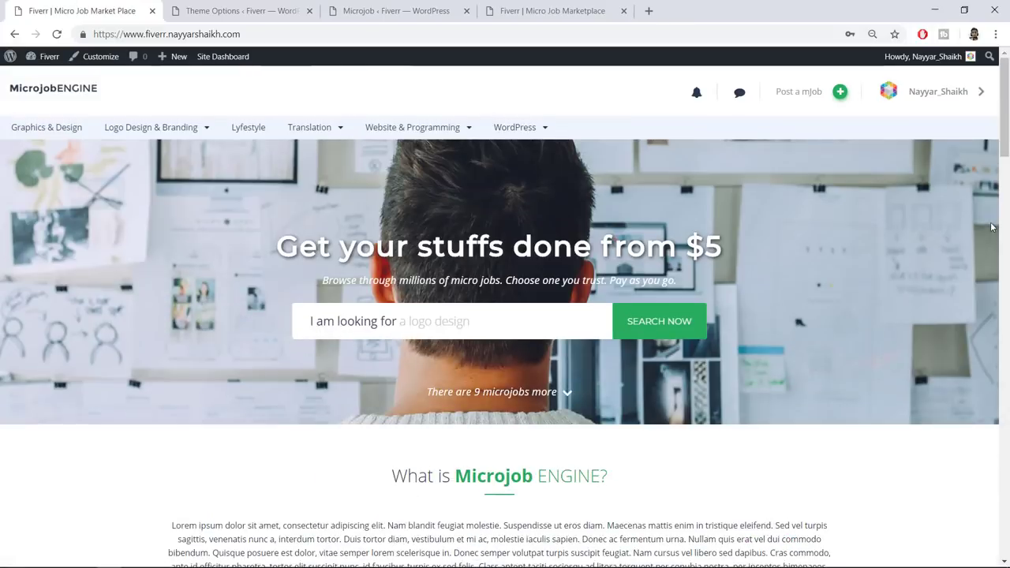
left_click(813, 95)
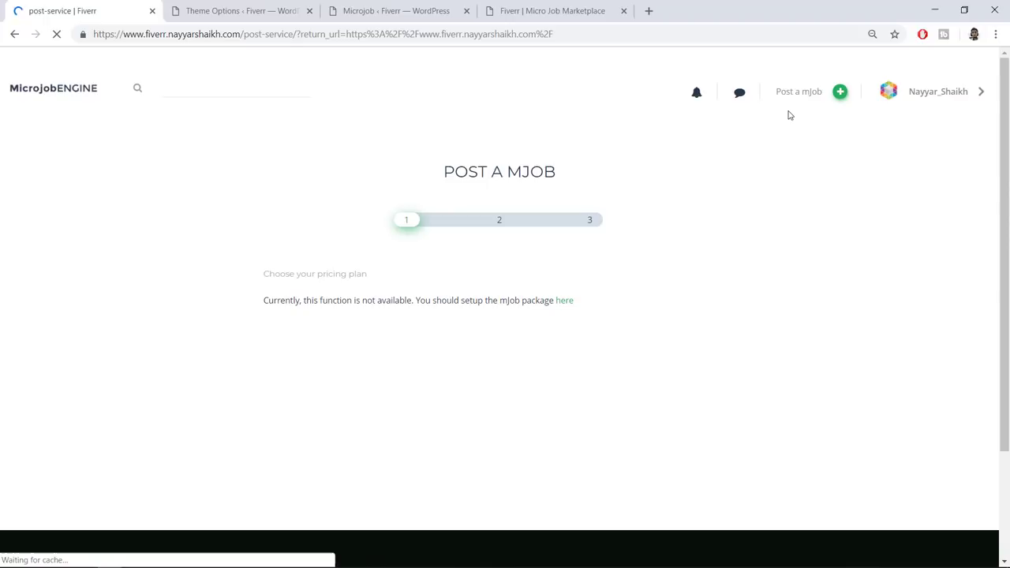
left_click(15, 35)
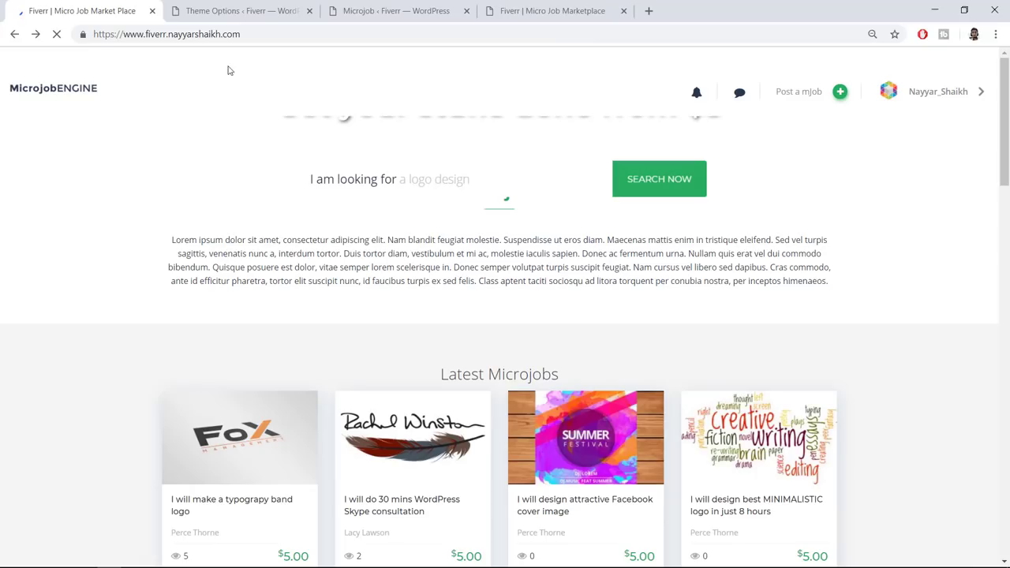
left_click(237, 10)
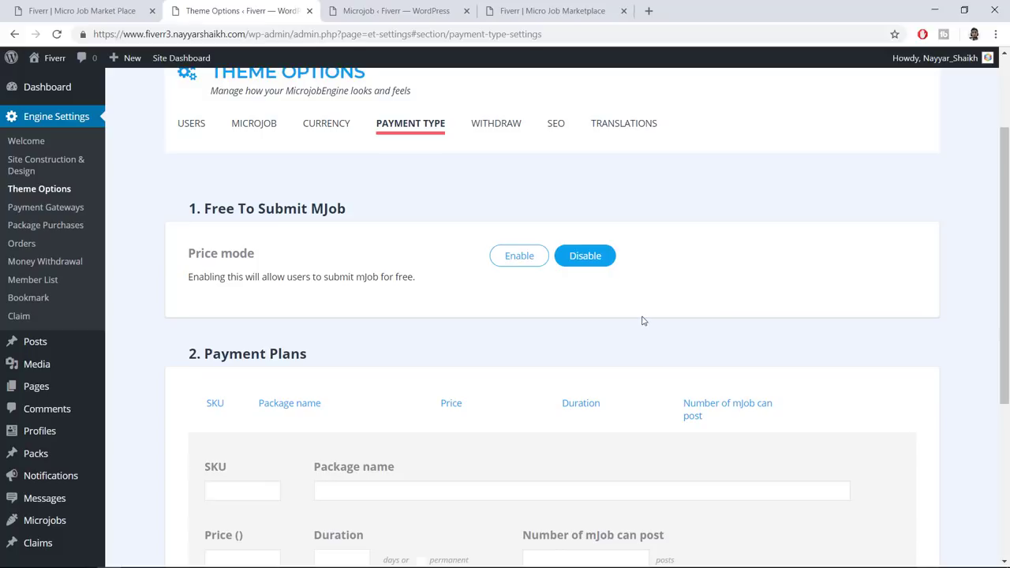
left_click(505, 266)
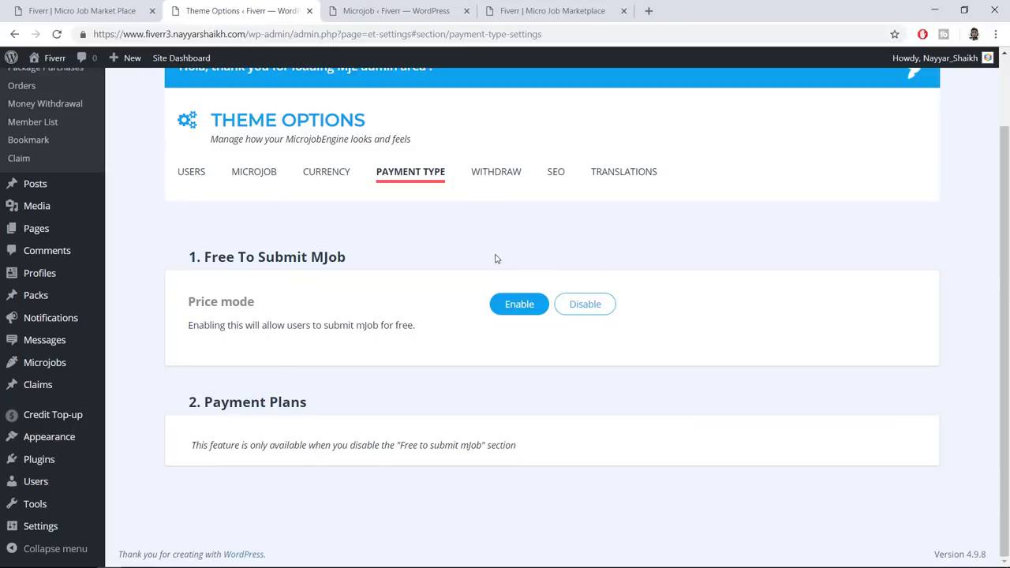
left_click(588, 313)
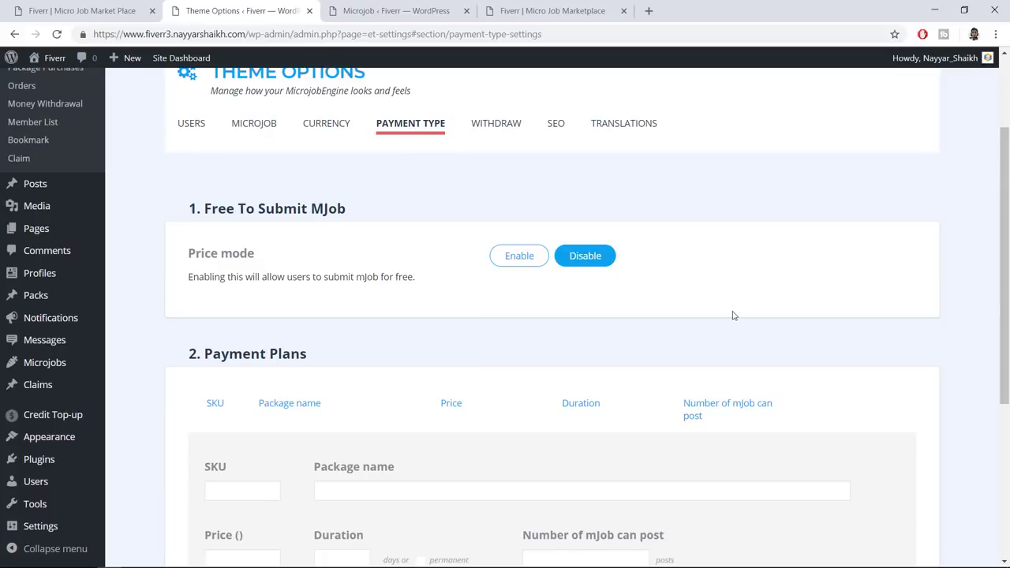
Start a new payment plan with SKU 1 and package name Standard
scroll(480, 276, "down", 2)
scroll(380, 343, "down", 1)
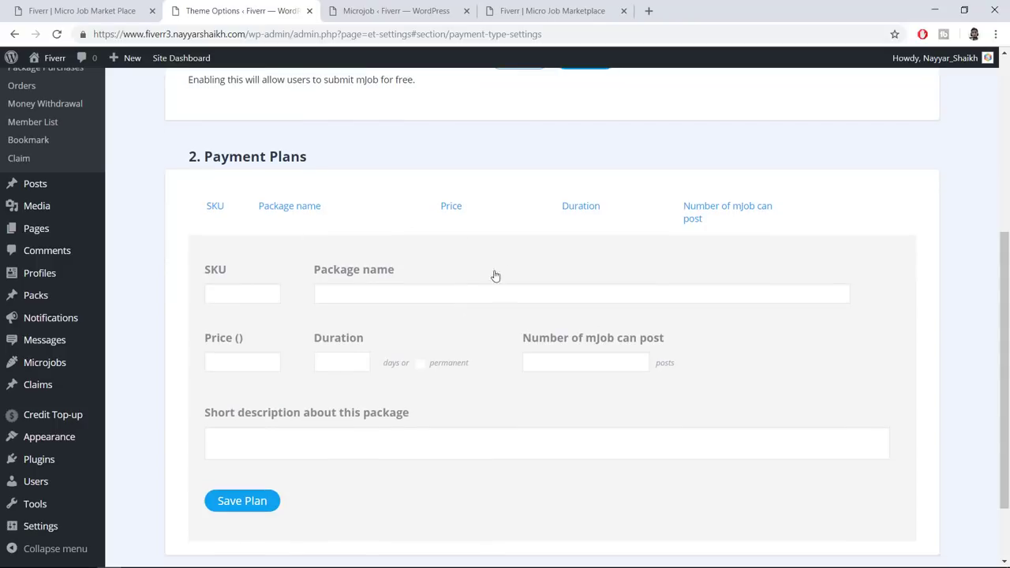
left_click(250, 296)
type("1")
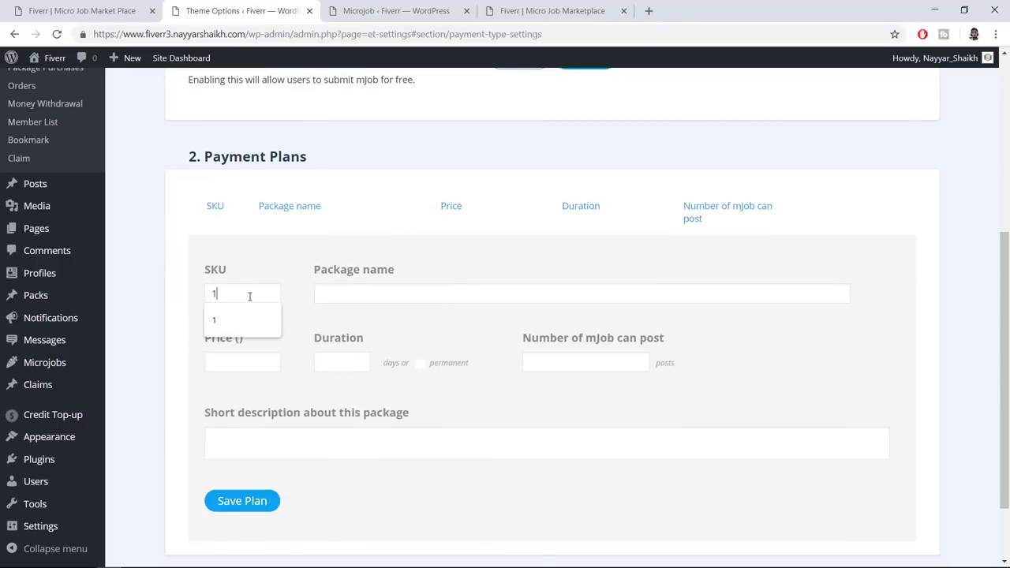
left_click(481, 234)
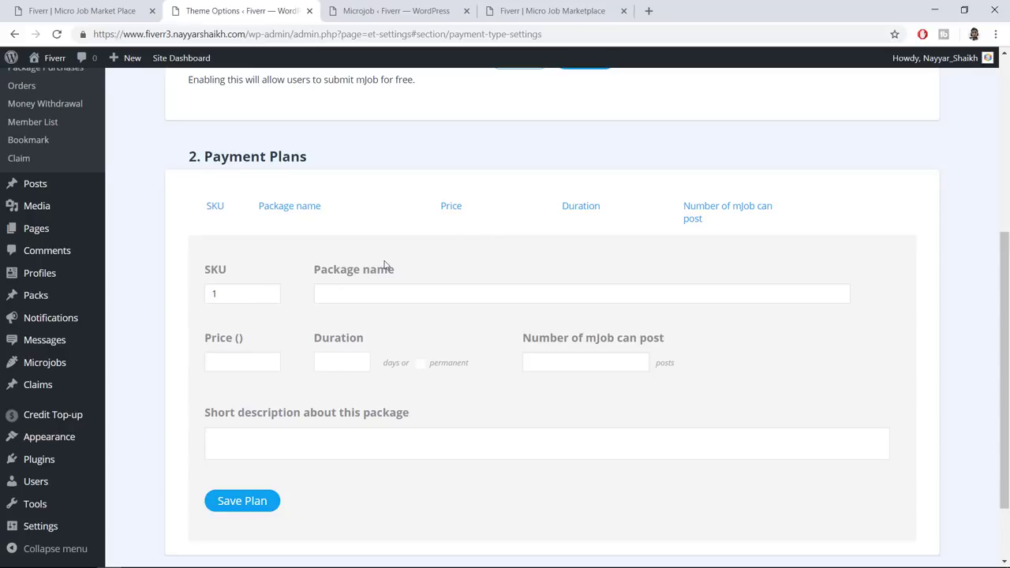
left_click(413, 297)
left_click(338, 321)
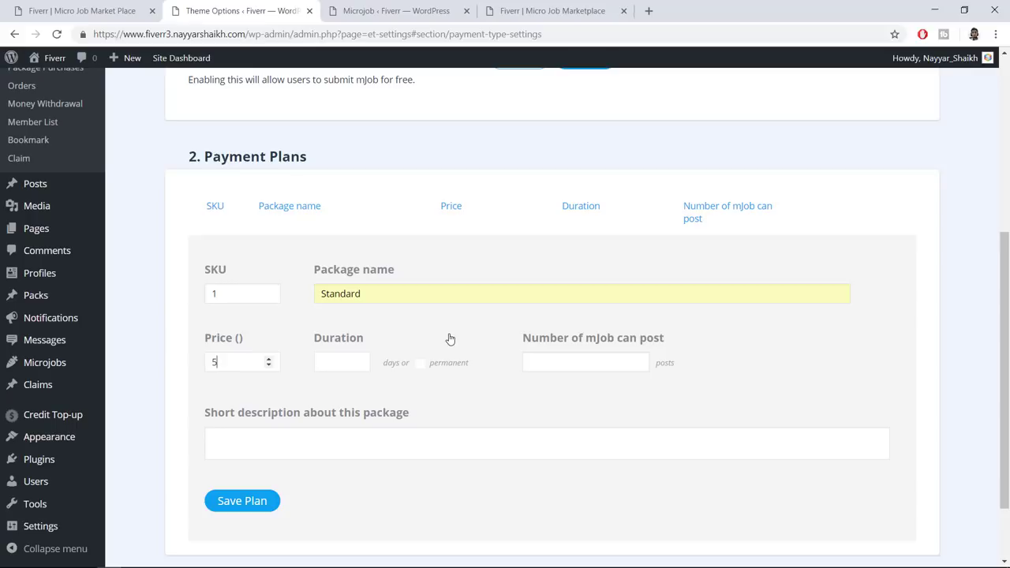
Give it 30 days duration, 5 mJob posts, description 'Start Selling with just $5', and save it
key("Tab")
type("30")
left_click(564, 368)
left_click(290, 448)
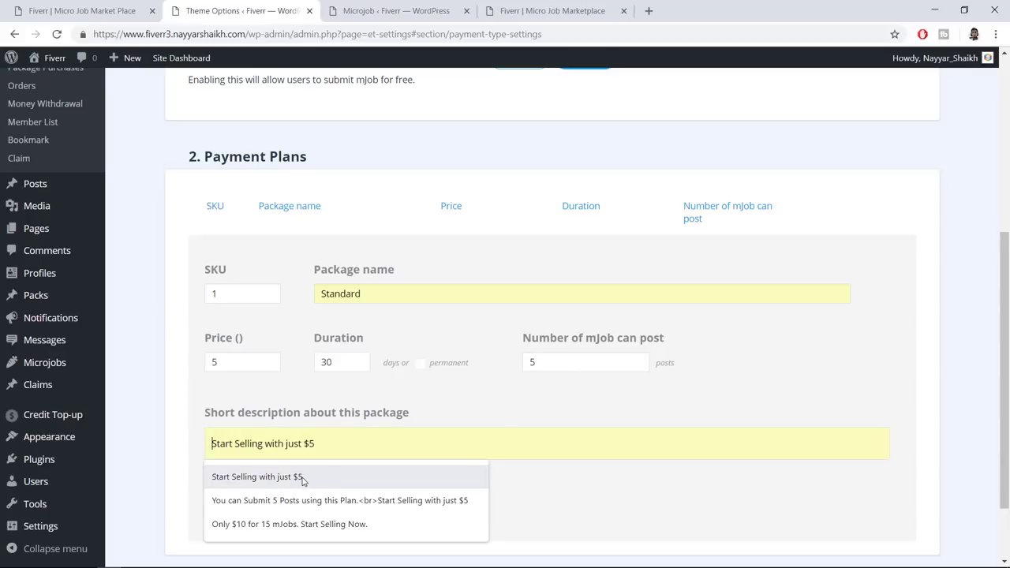
left_click(312, 477)
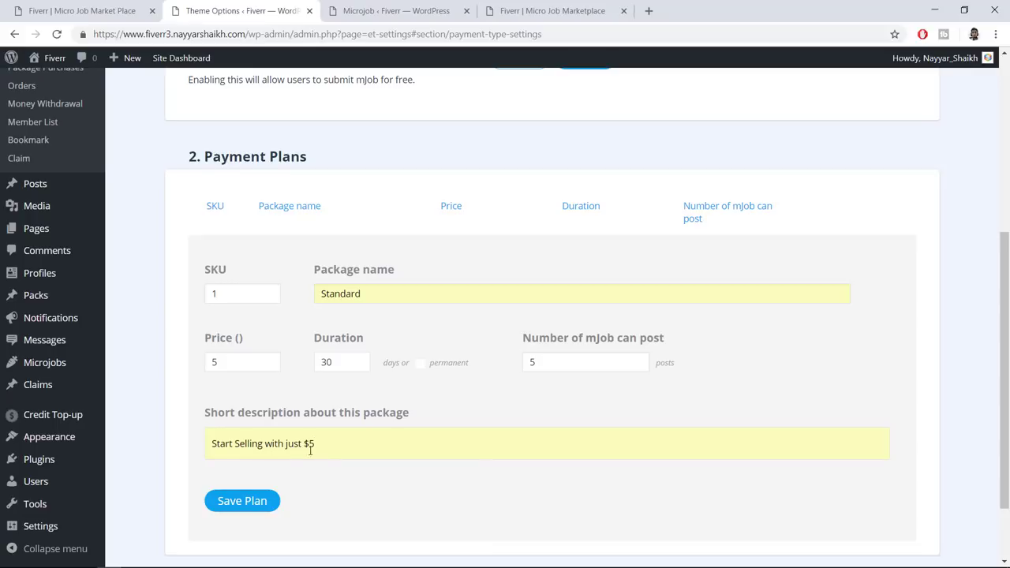
left_click(255, 503)
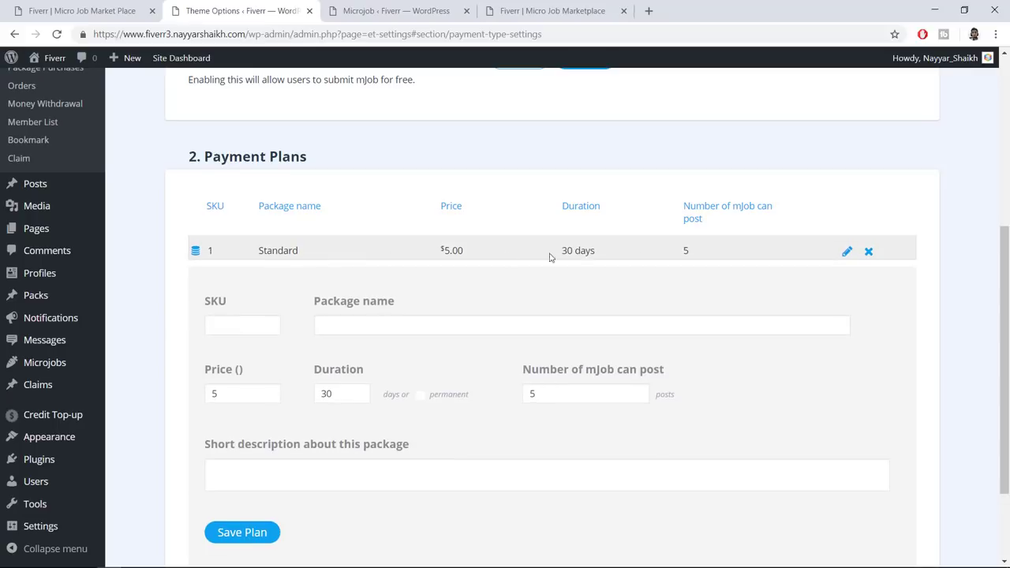
Start the second plan with SKU 2, package name Plus and 60 days duration
left_click(230, 332)
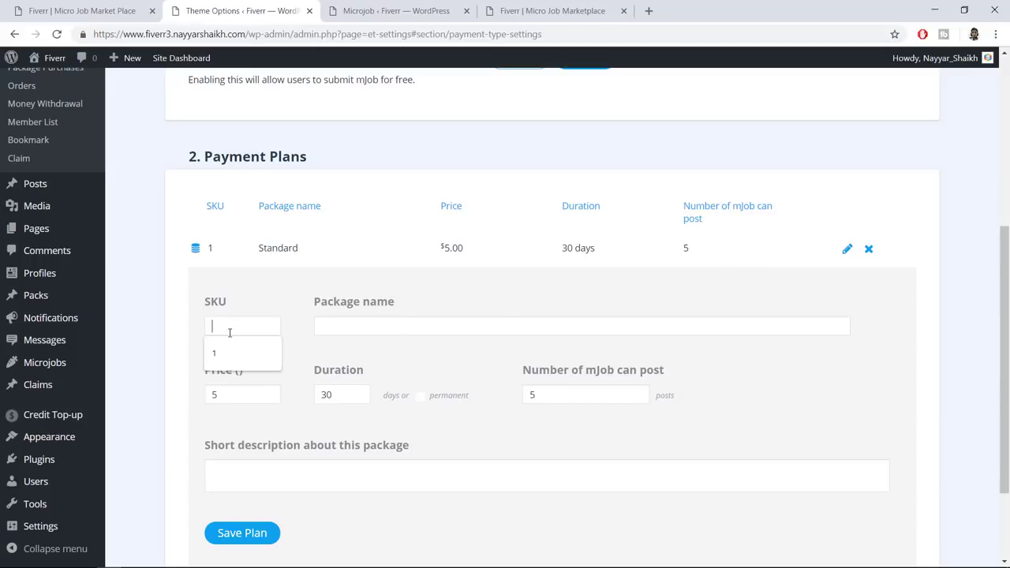
type("2")
left_click(405, 332)
left_click(359, 377)
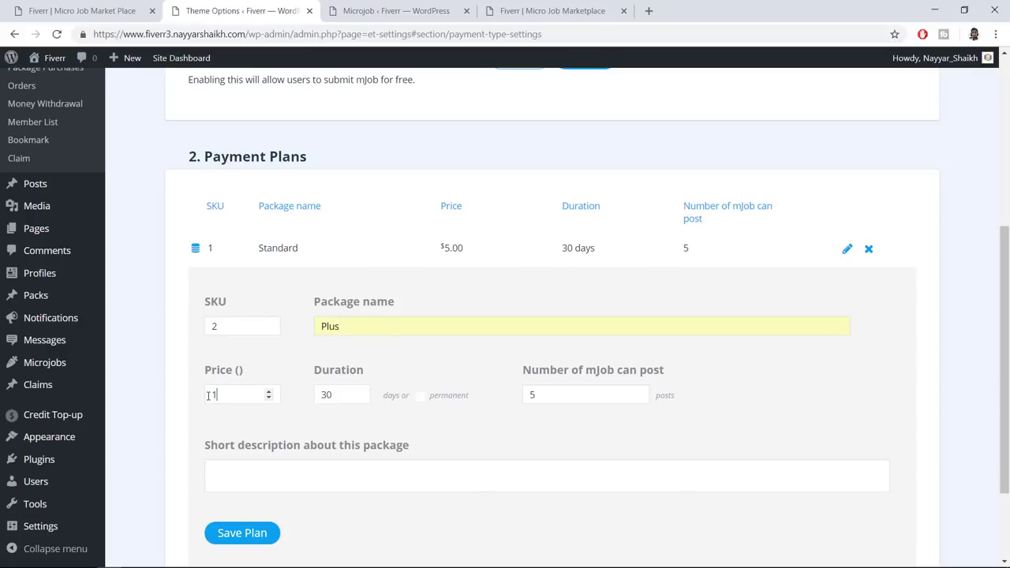
key("Tab")
type("60")
Set 15 mJob posts and description 'Only $10 for 15 mJobs. Start Selling Now.', then save Plus
left_click_drag(346, 396, 314, 399)
left_click_drag(571, 396, 510, 401)
left_click(472, 475)
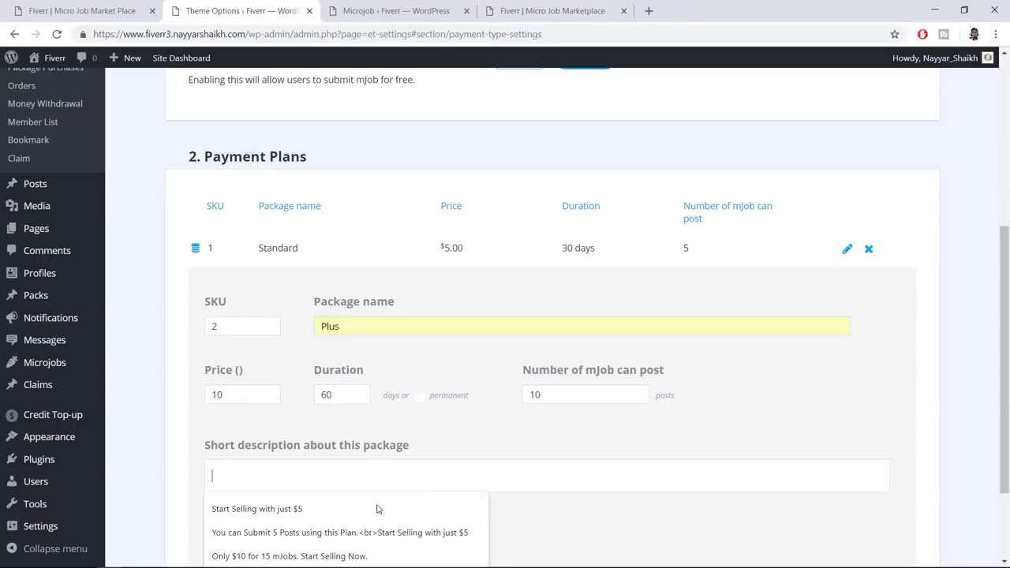
left_click(336, 556)
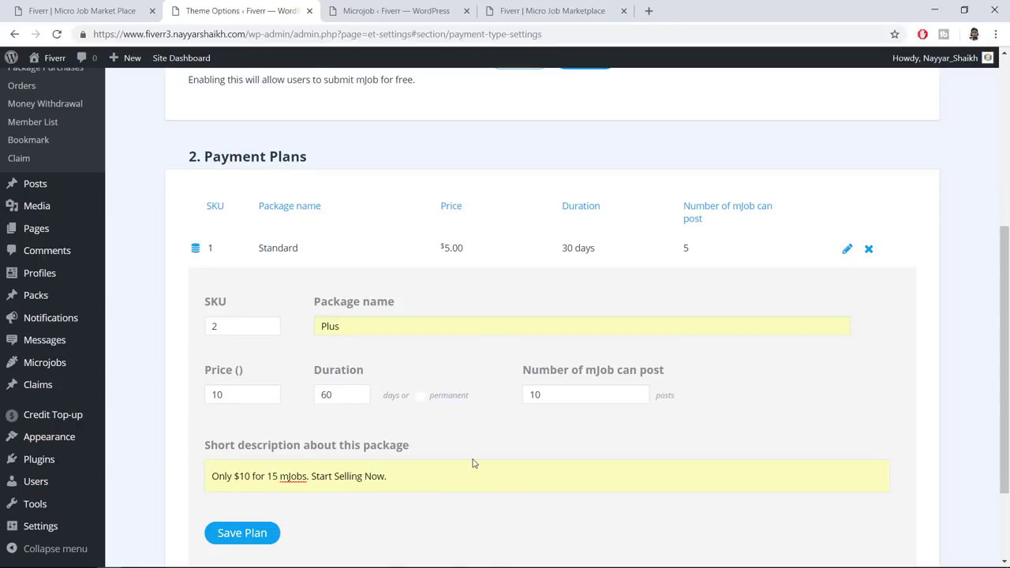
scroll(300, 413, "down", 2)
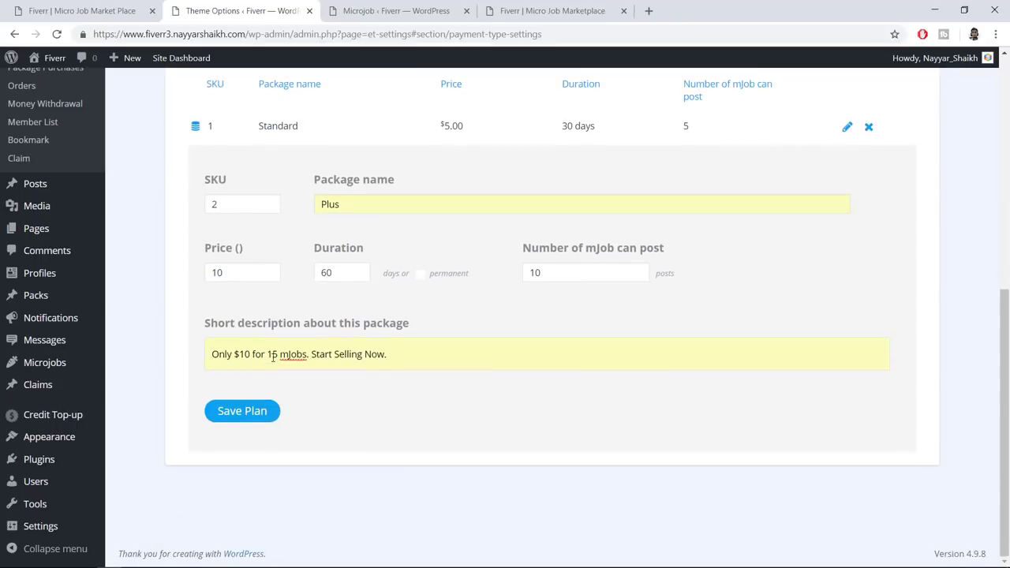
left_click_drag(566, 273, 504, 276)
type("1")
left_click_drag(218, 356, 282, 355)
left_click(285, 355)
left_click(511, 380)
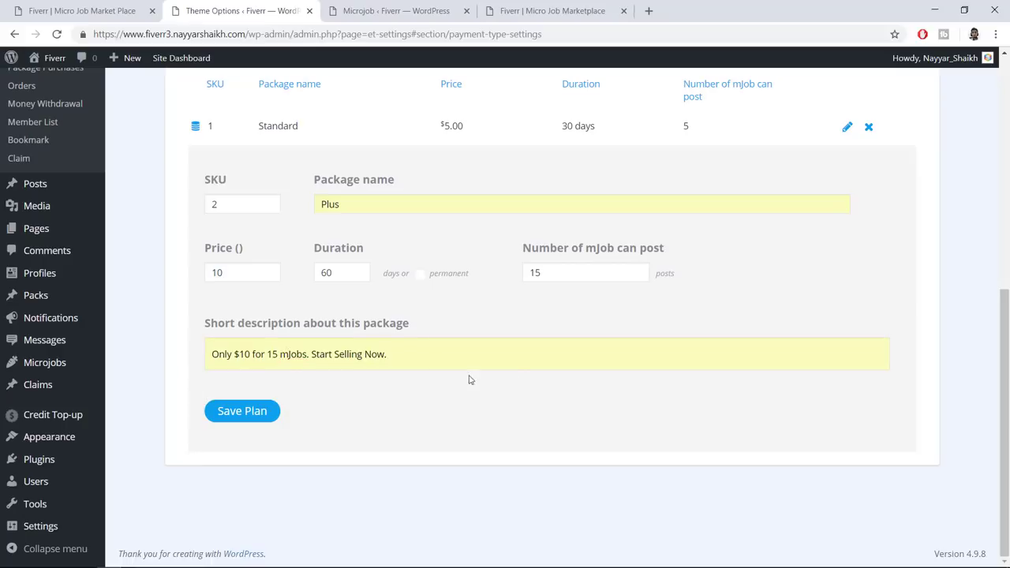
left_click(242, 415)
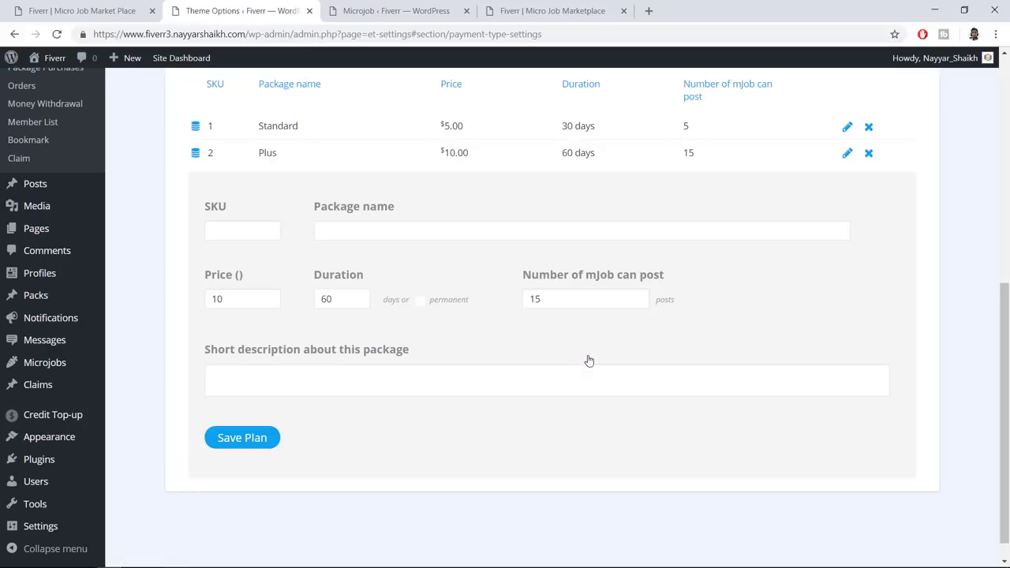
Enter SKU 3, name Pro and price 20, and make the duration permanent
left_click(254, 224)
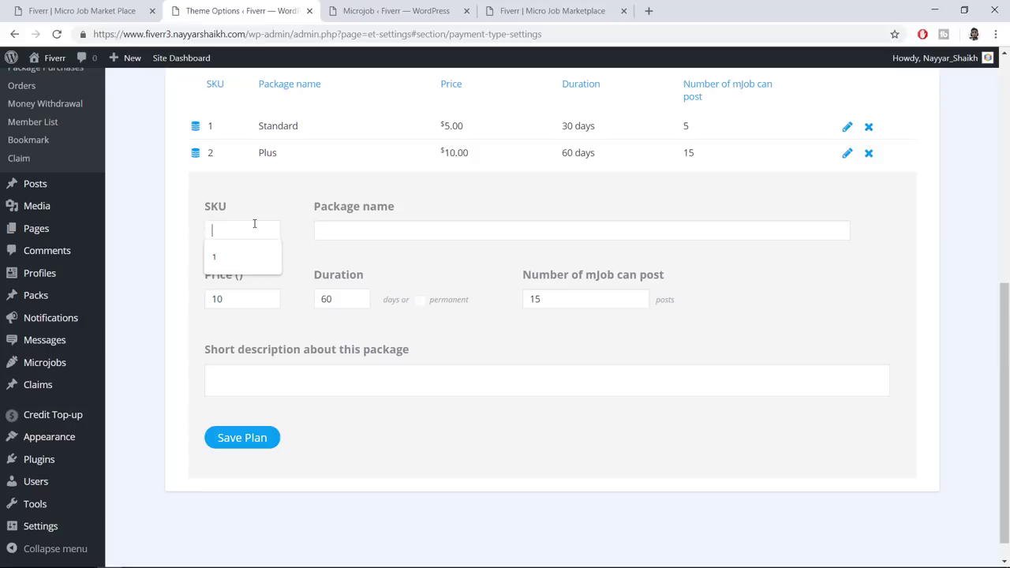
type("3")
key("Tab")
left_click(359, 229)
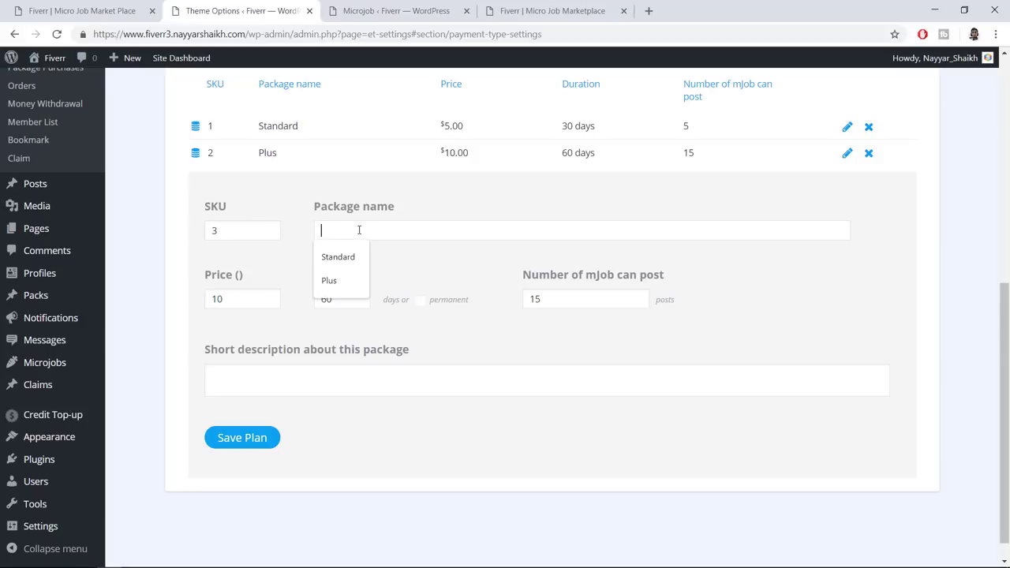
type("Pro")
key("Tab")
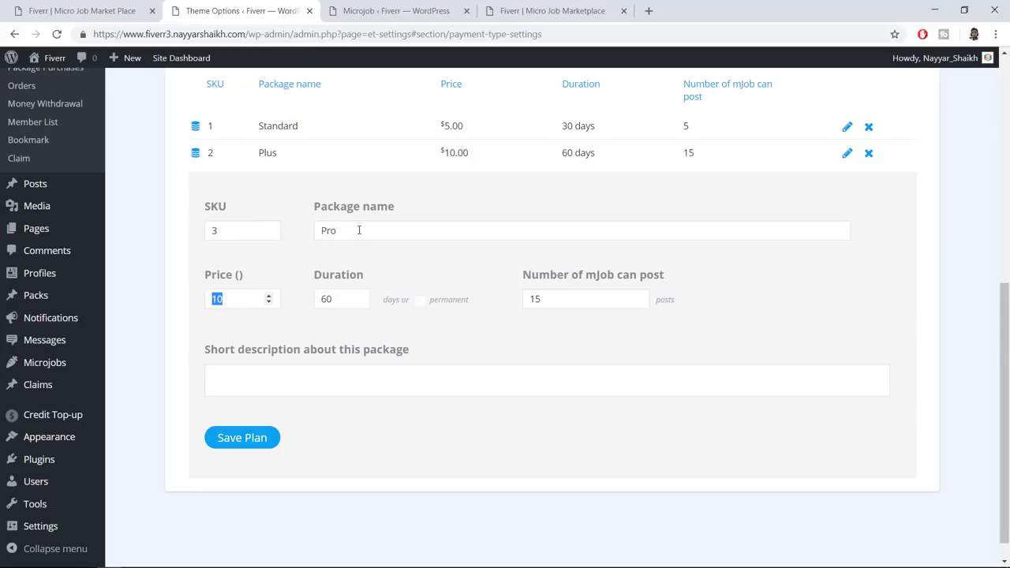
type("20")
left_click(420, 300)
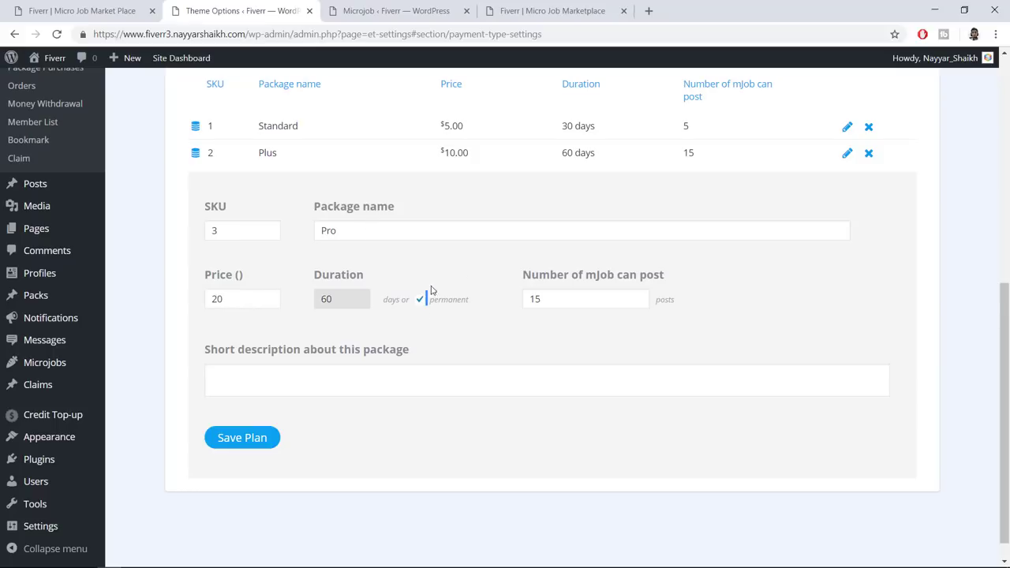
Set 30 mJob posts, describe it as '30 mJobs for Just $20, Unlimited Time Period', and save
left_click_drag(564, 300, 500, 304)
type("30")
left_click(459, 370)
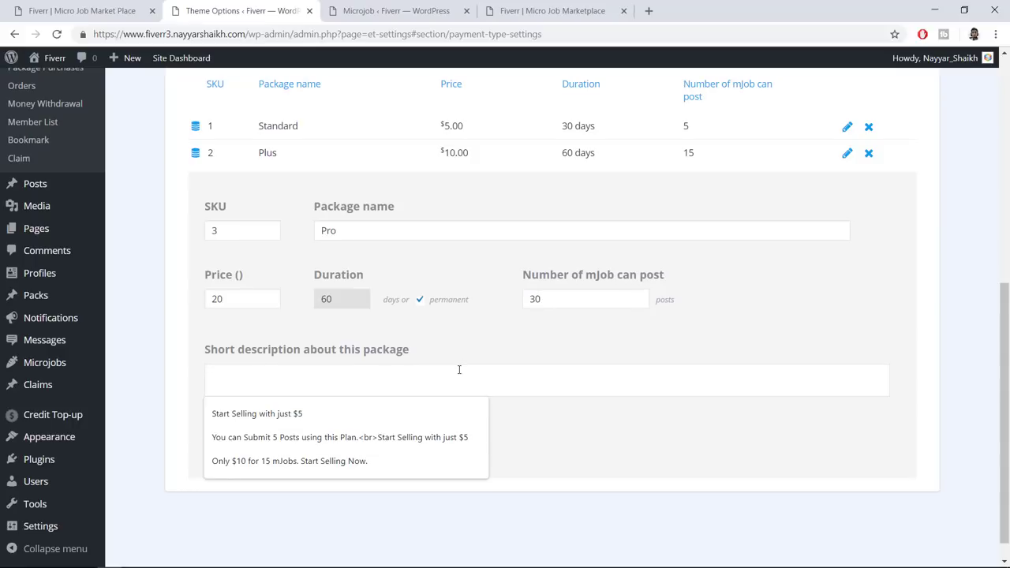
type("30 mJobs fo")
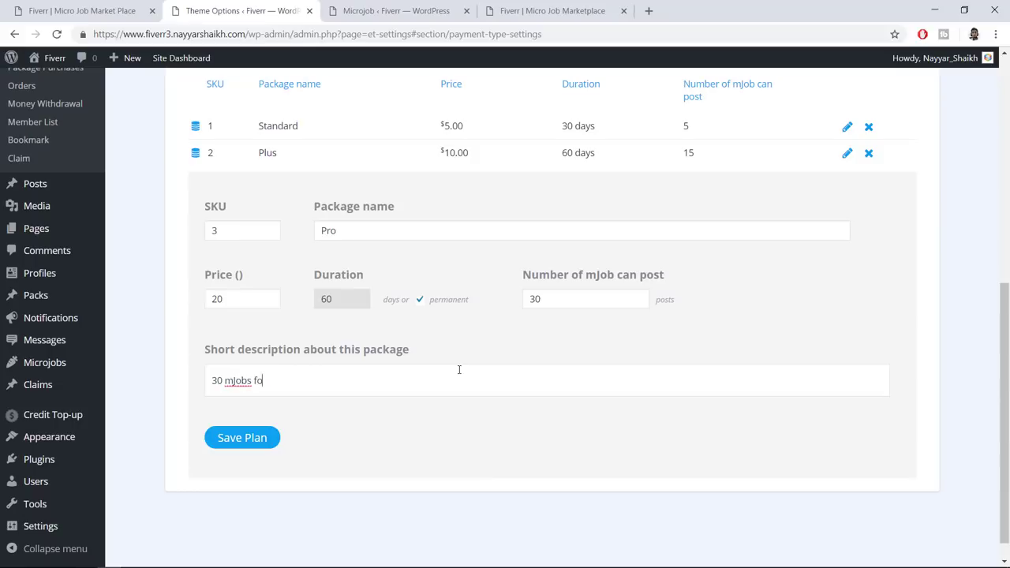
type("r Just $20, Unlimited Time Period")
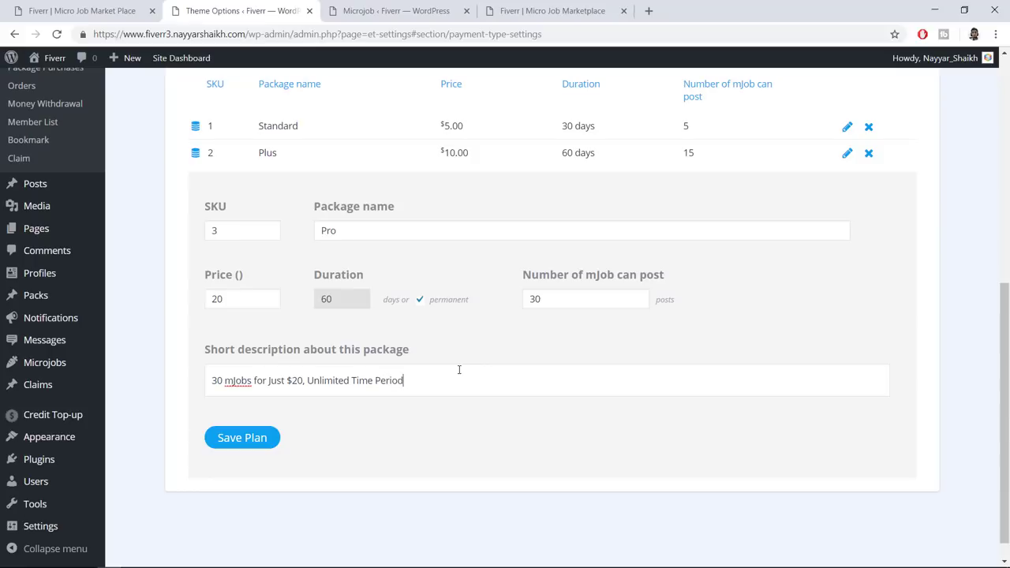
left_click(252, 448)
scroll(553, 331, "up", 6)
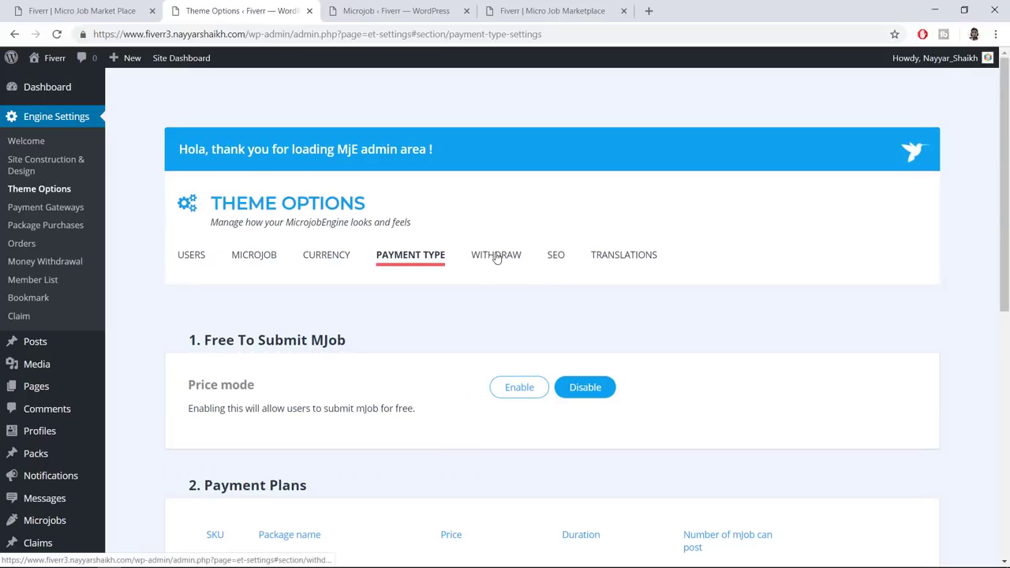
Open the Withdraw settings and change the minimum withdrawal amount from 20 to 50
left_click(496, 256)
scroll(262, 324, "down", 2)
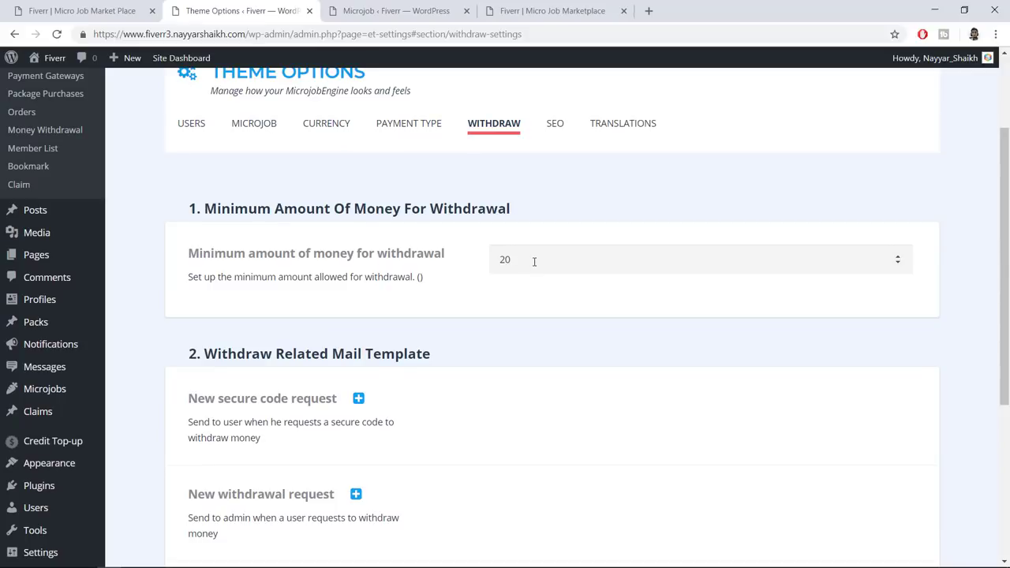
left_click_drag(514, 262, 487, 267)
type("5")
left_click(563, 316)
Look over the withdrawal mail templates, briefly opening the secure-code request template
scroll(613, 323, "down", 3)
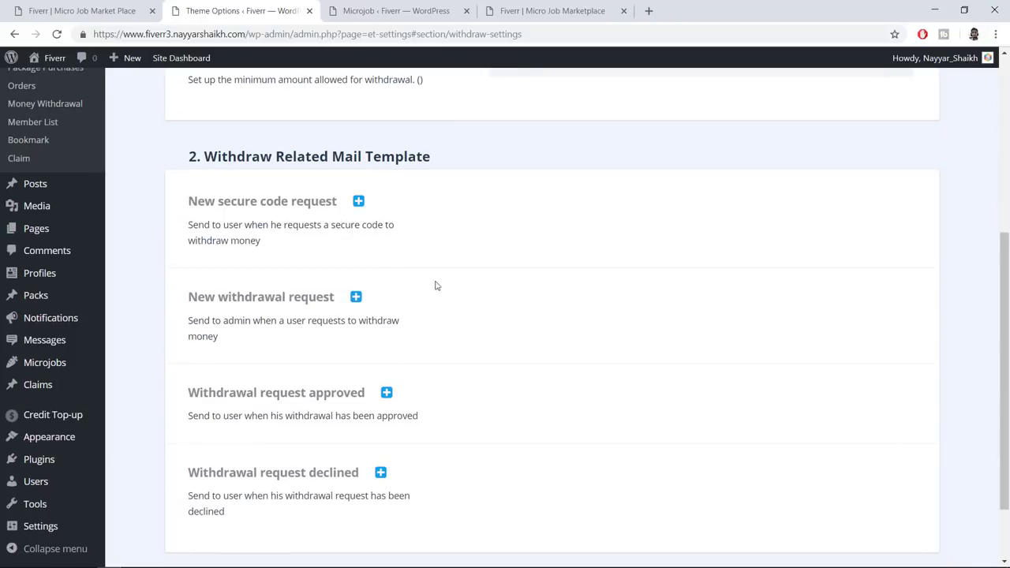
left_click(358, 203)
left_click(358, 203)
scroll(444, 295, "down", 2)
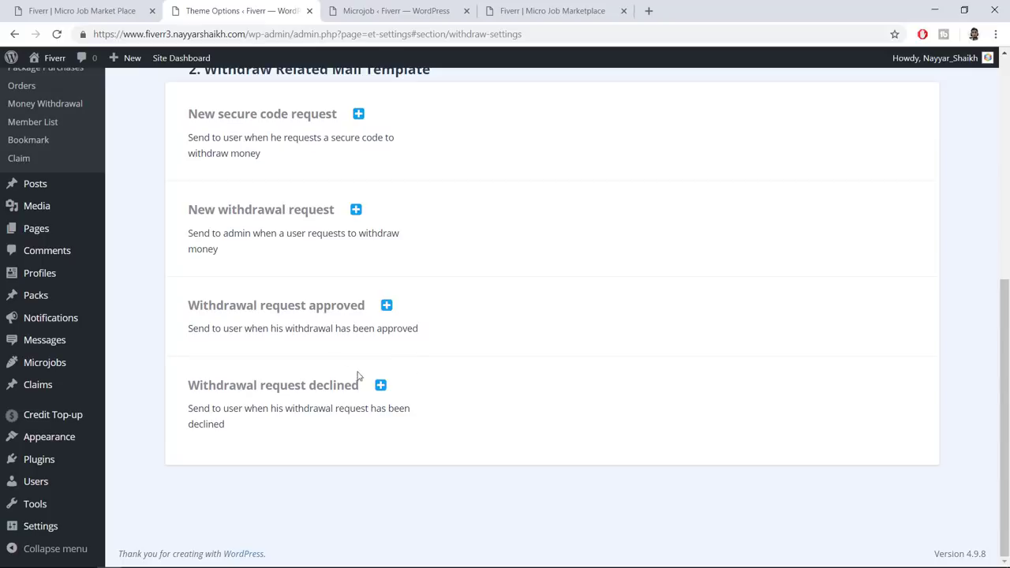
scroll(327, 347, "up", 4)
scroll(438, 411, "down", 4)
scroll(480, 402, "up", 5)
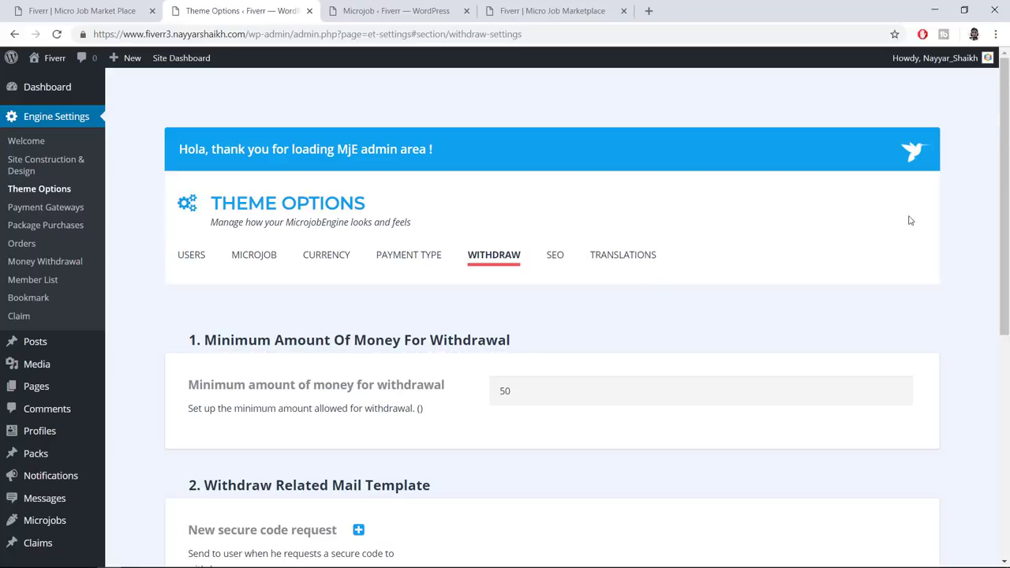
Open the Payment Gateways settings and read the payment test mode explanation
left_click(38, 208)
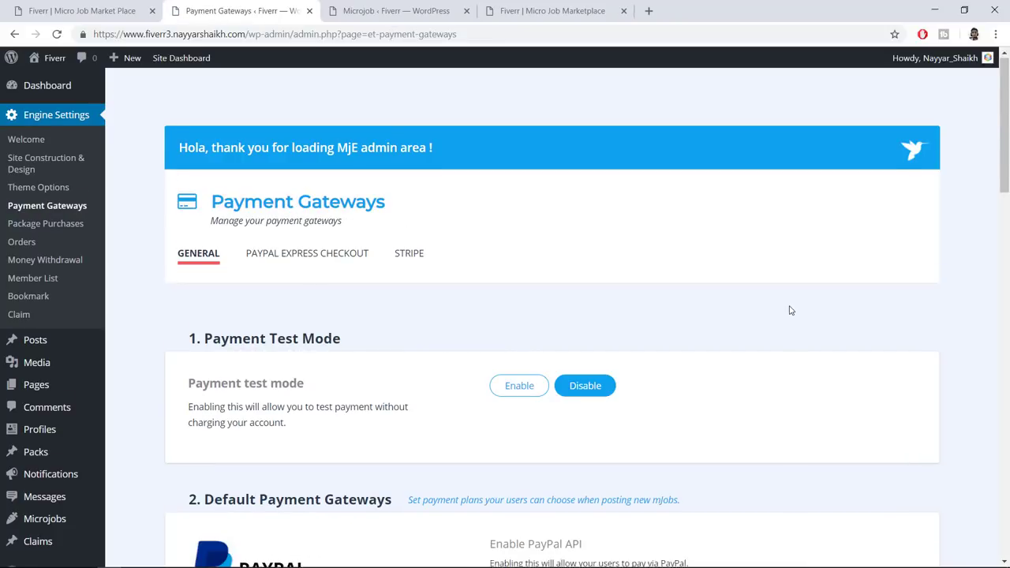
scroll(791, 310, "down", 2)
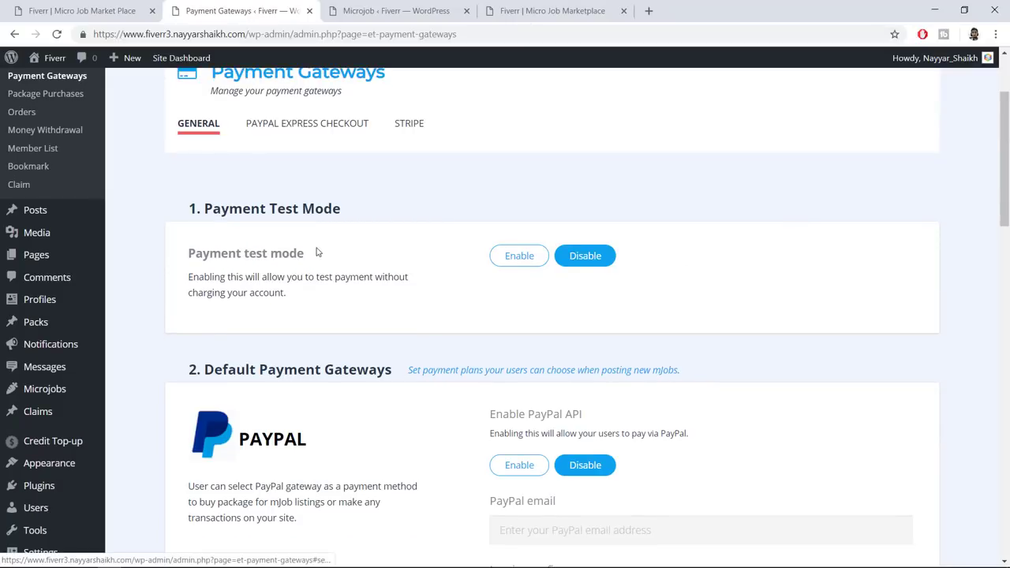
left_click_drag(190, 253, 319, 294)
left_click(333, 280)
scroll(826, 305, "down", 2)
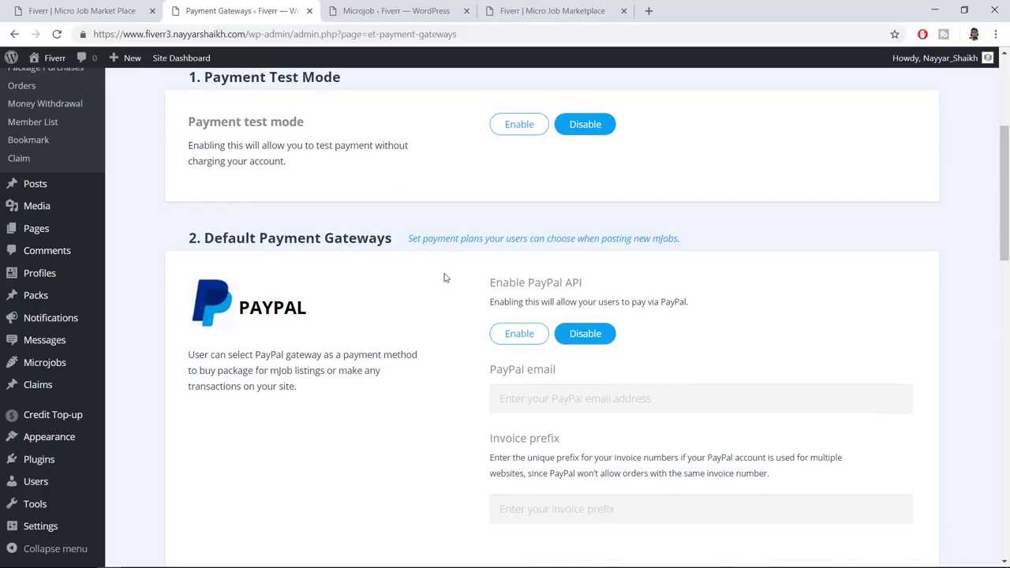
scroll(454, 280, "down", 2)
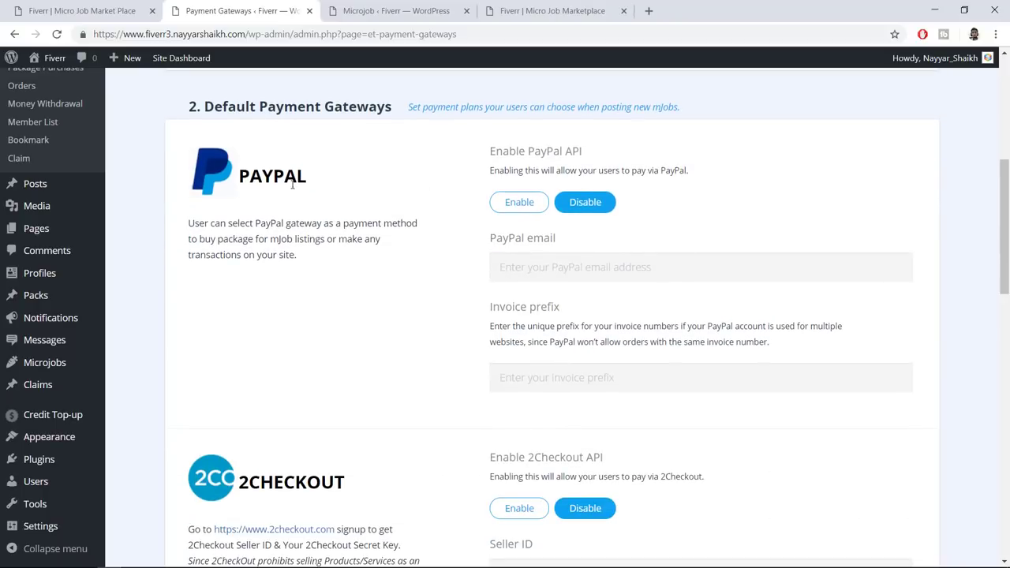
Enable PayPal and save the PayPal account e-mail address
left_click(521, 204)
left_click(550, 260)
left_click(613, 312)
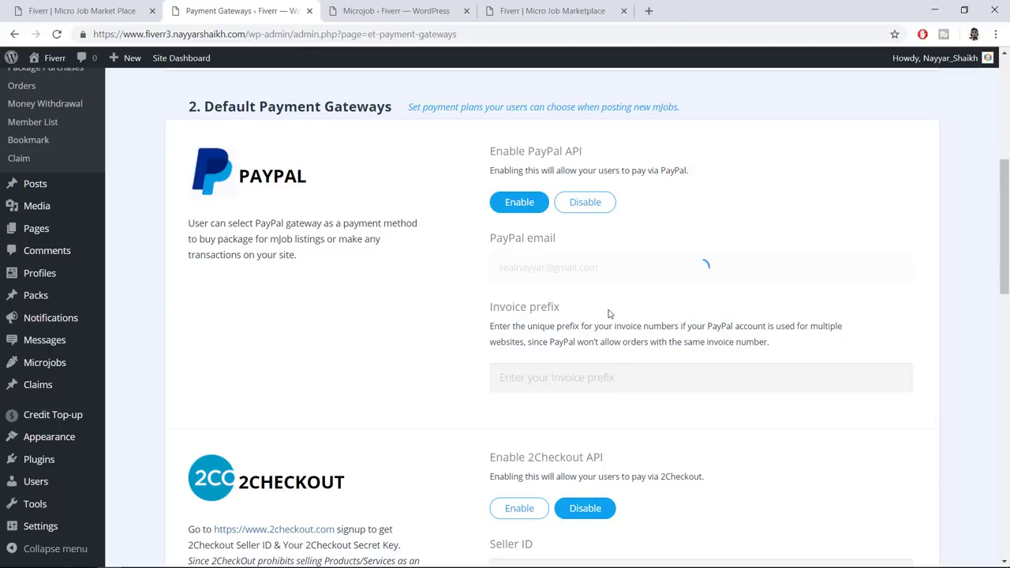
scroll(615, 318, "down", 3)
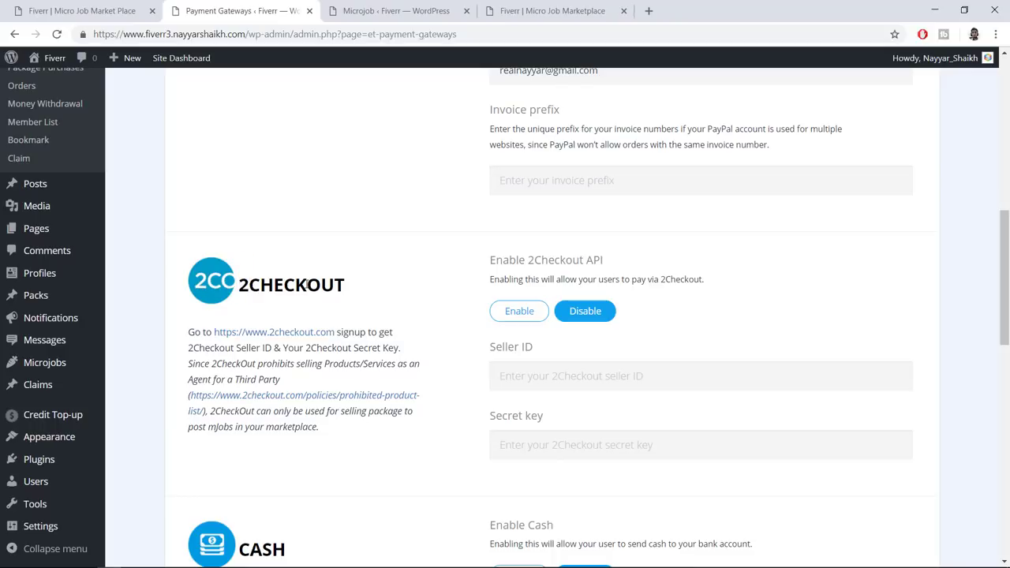
scroll(416, 331, "down", 2)
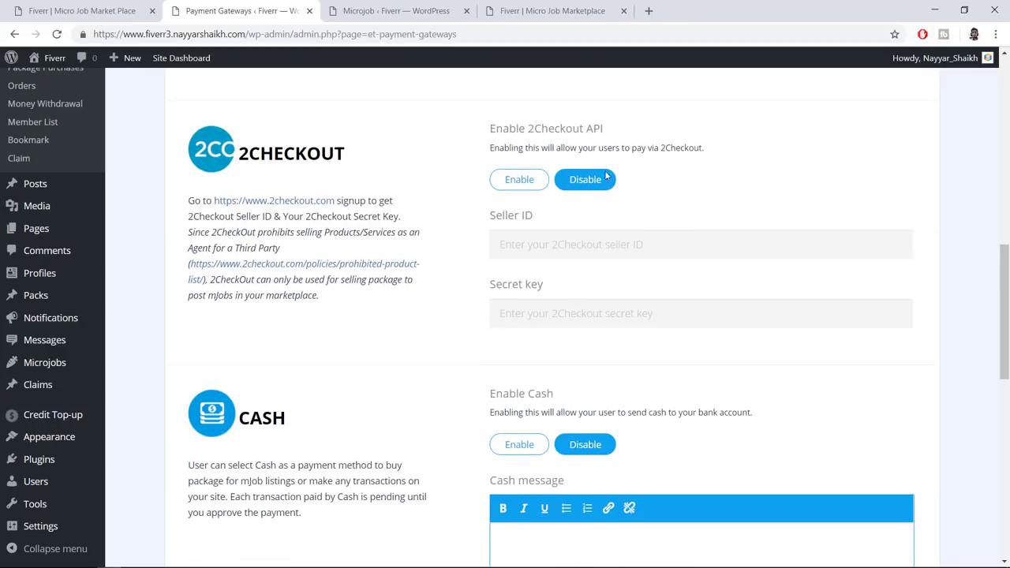
scroll(664, 216, "down", 3)
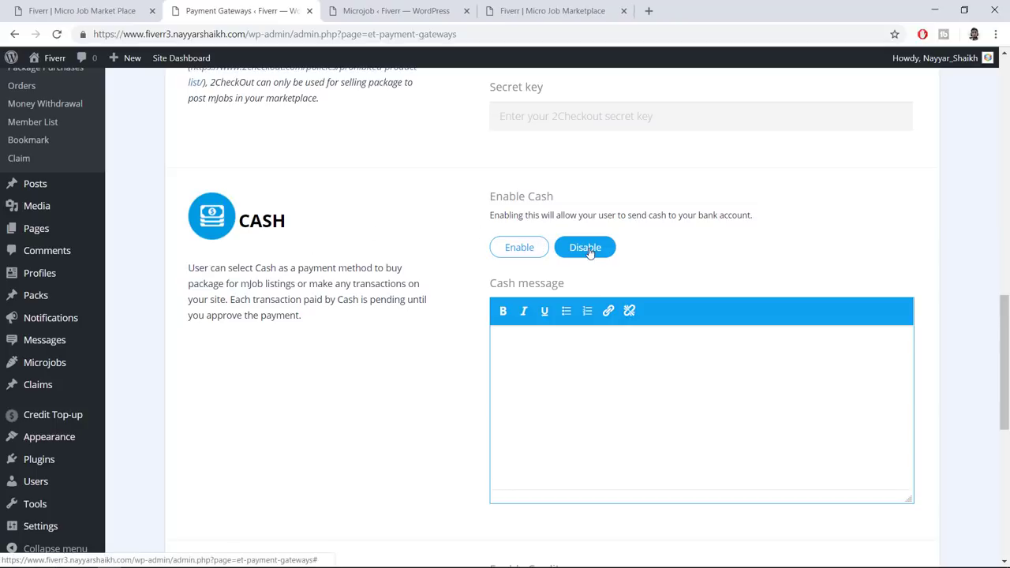
scroll(704, 257, "down", 1)
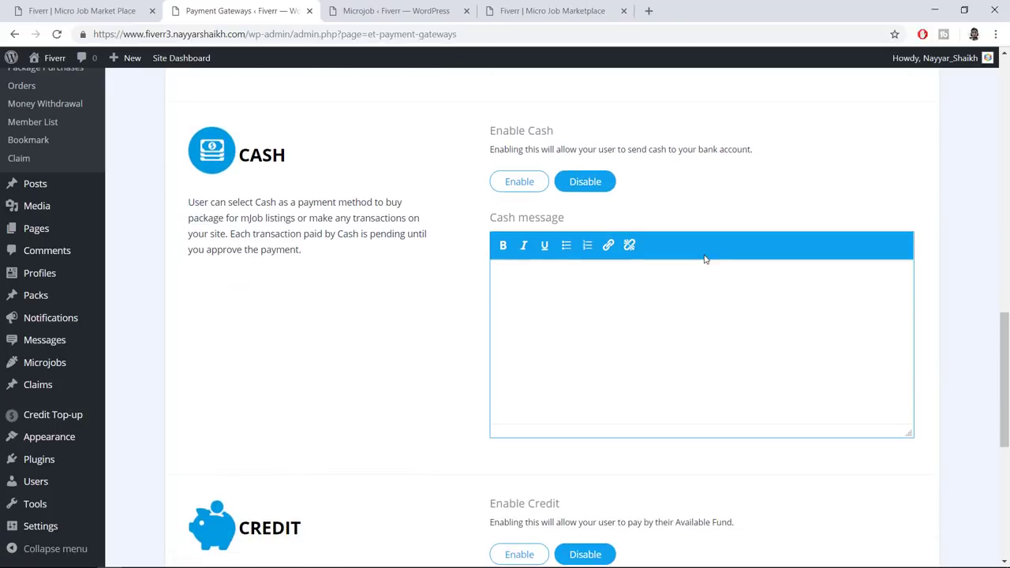
Briefly enable Cash payments, then switch Cash back to Disable
left_click(524, 190)
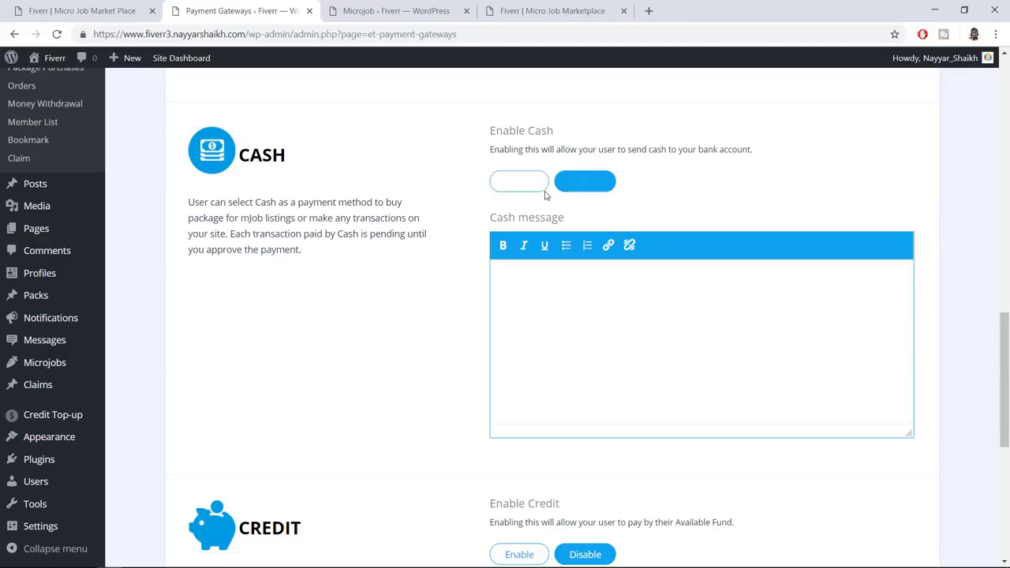
left_click(556, 332)
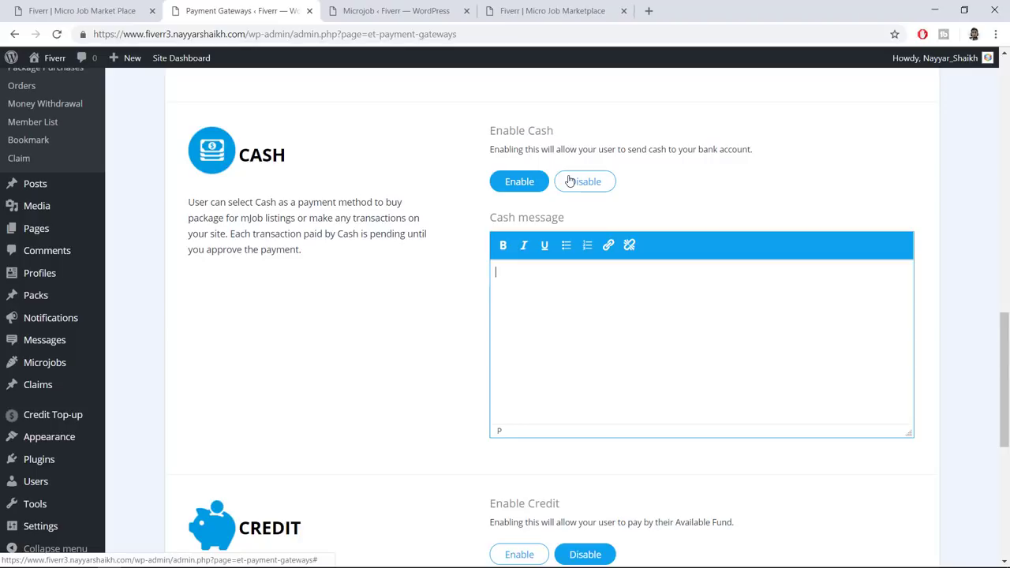
left_click(569, 182)
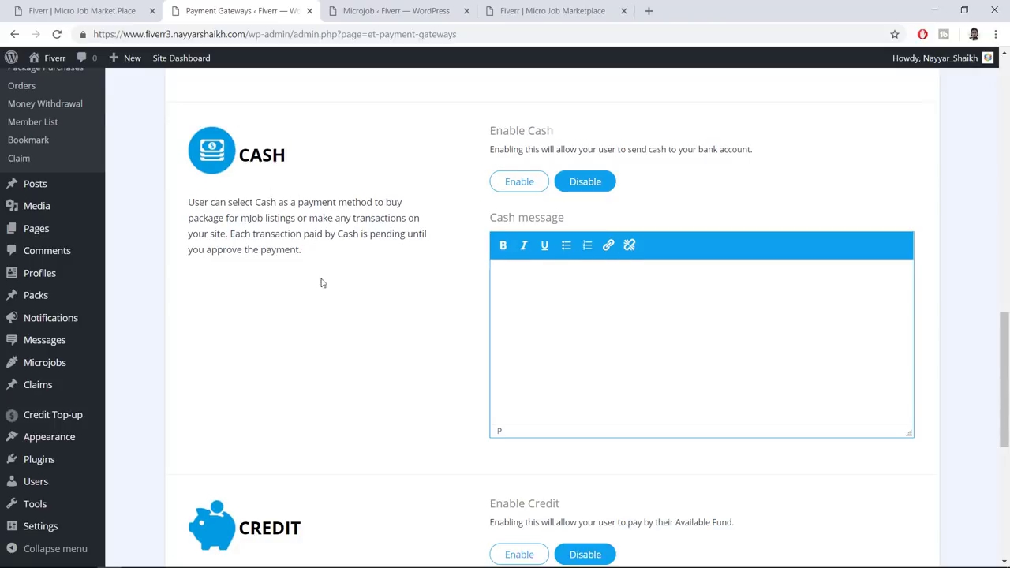
Switch the Credit payment gateway to Enable
scroll(320, 276, "up", 5)
scroll(316, 265, "up", 2)
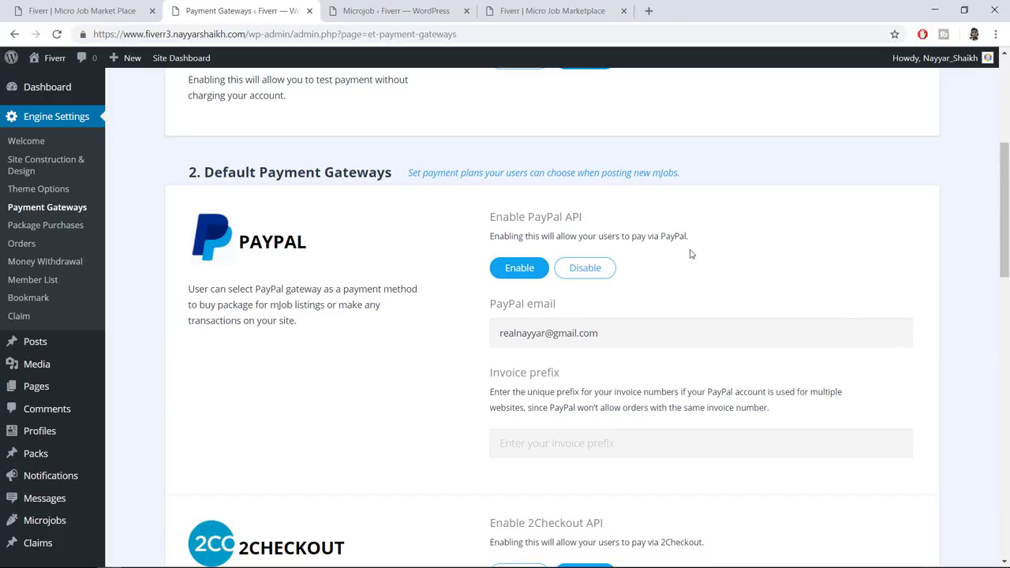
left_click_drag(238, 242, 345, 240)
left_click(420, 323)
scroll(422, 325, "down", 8)
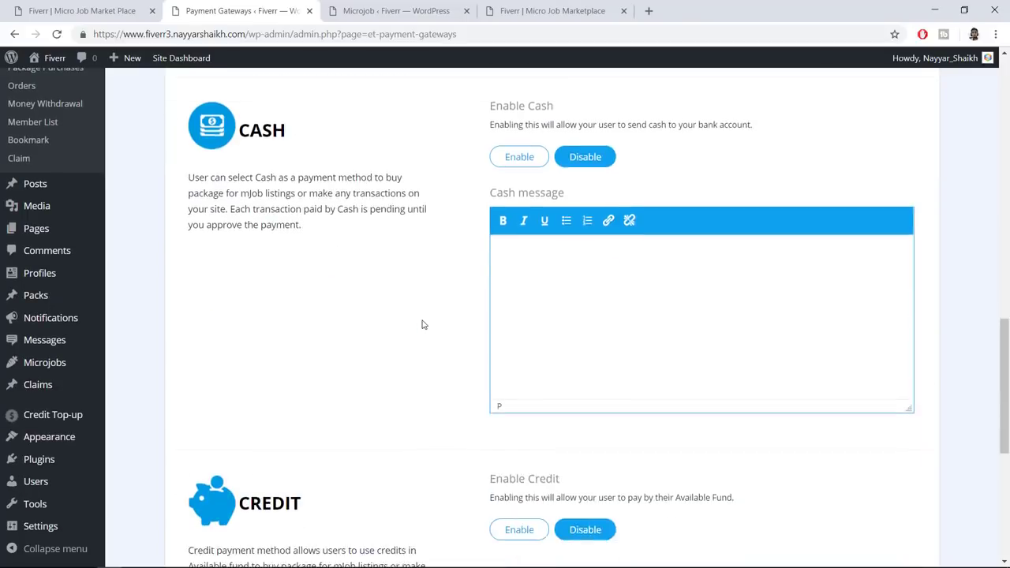
scroll(422, 324, "down", 3)
left_click(536, 364)
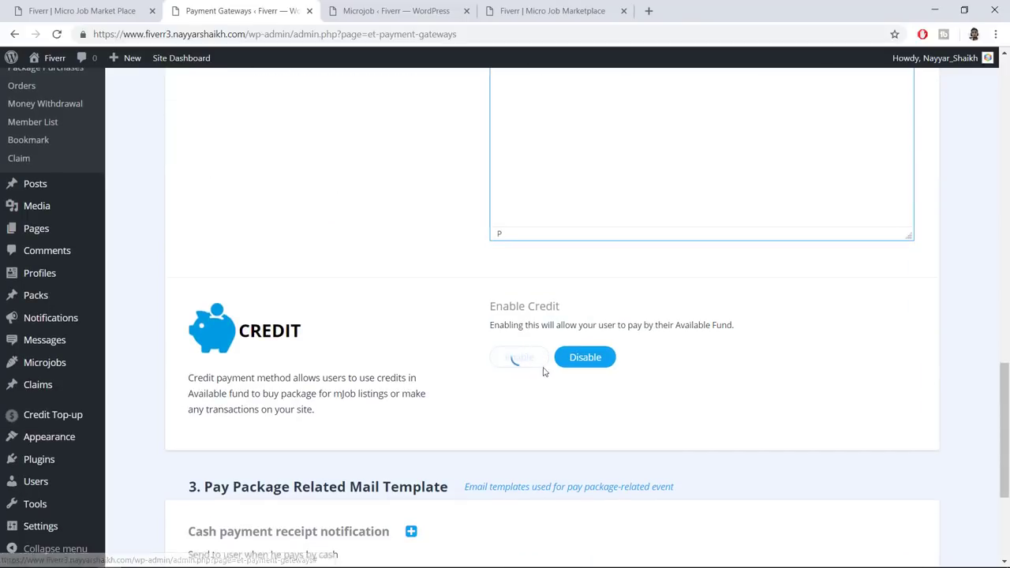
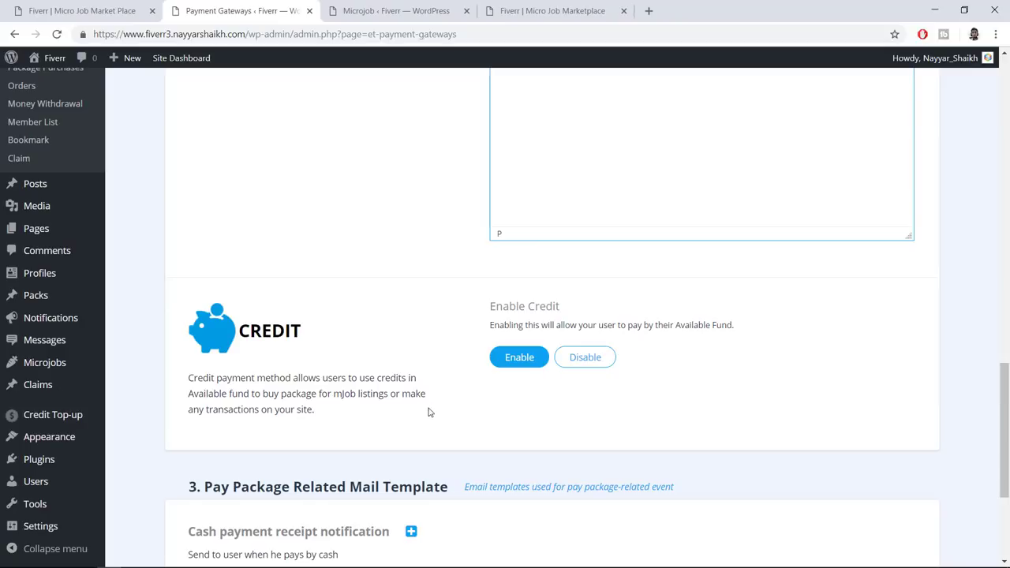
Enable the PayPal Express Checkout gateway in MicrojobEngine's Payment Gateways settings
scroll(282, 409, "down", 4)
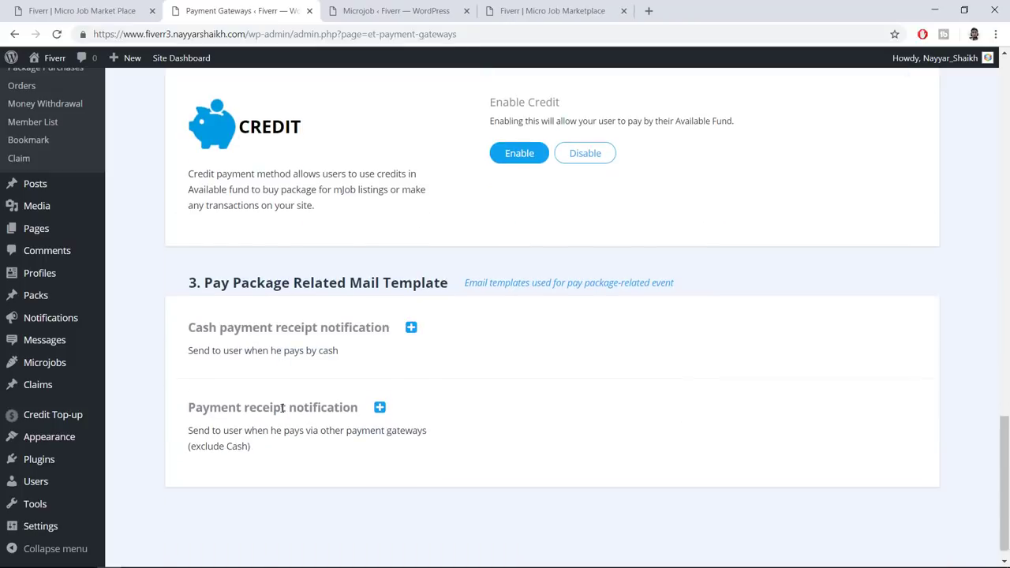
scroll(415, 330, "up", 5)
scroll(444, 408, "up", 10)
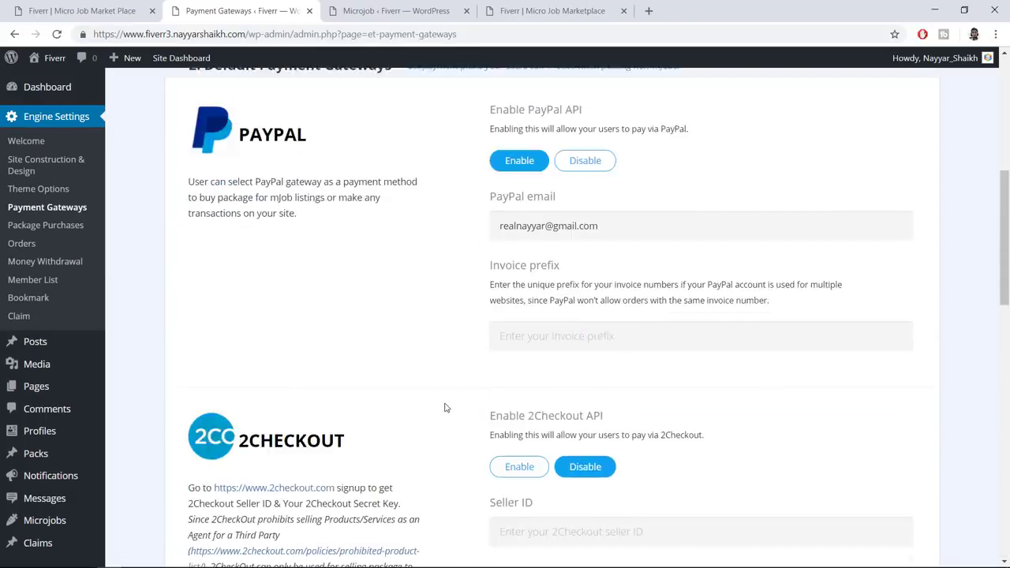
left_click(352, 258)
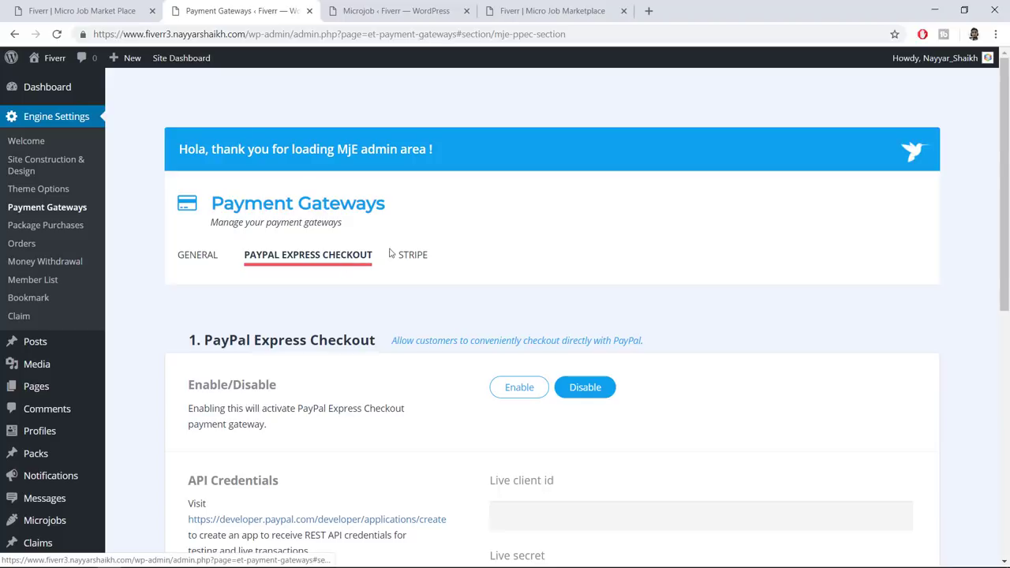
scroll(531, 274, "down", 3)
left_click(513, 197)
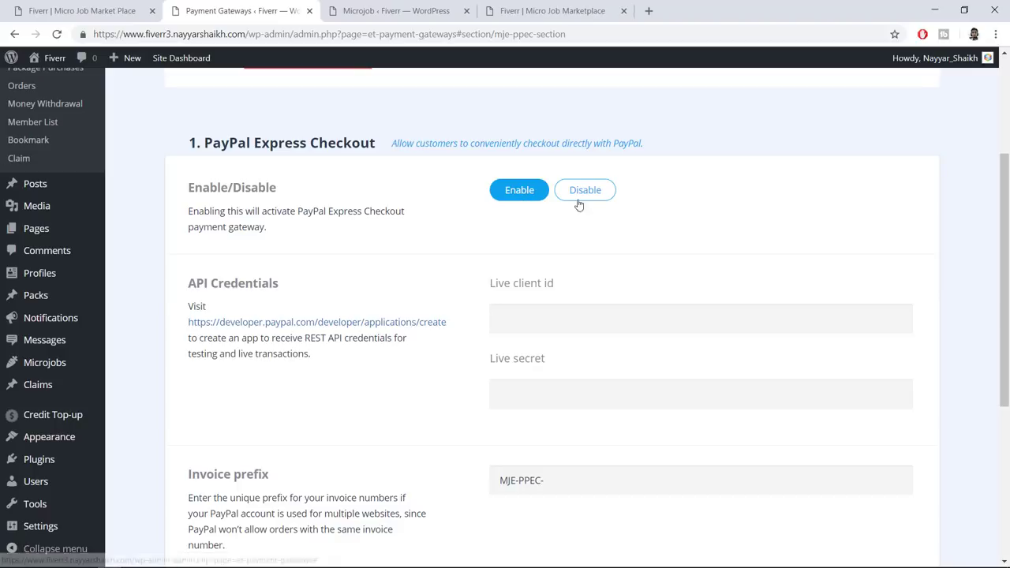
Select the Live client id field, then open a new browser tab
scroll(407, 290, "up", 3)
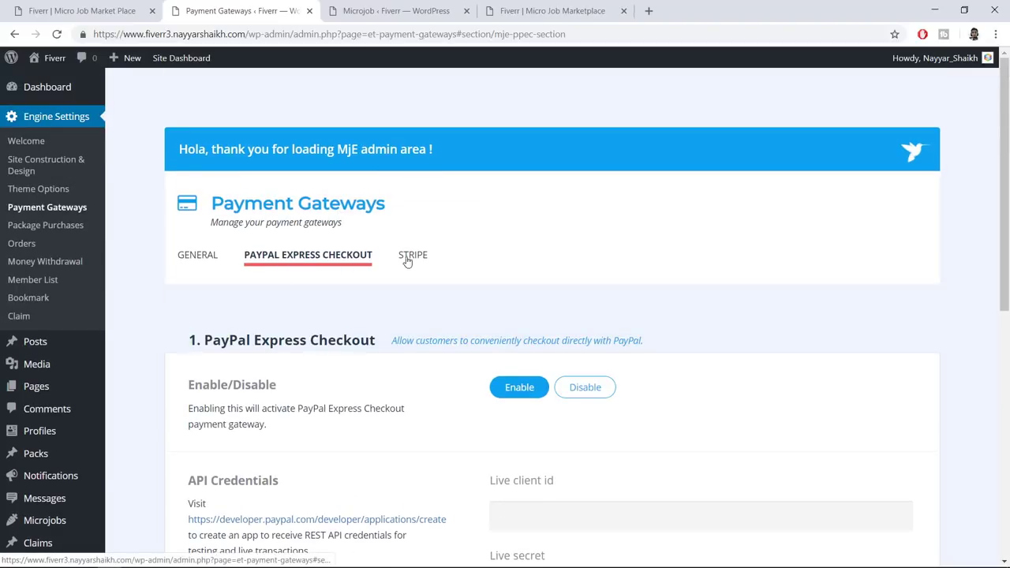
scroll(695, 287, "down", 3)
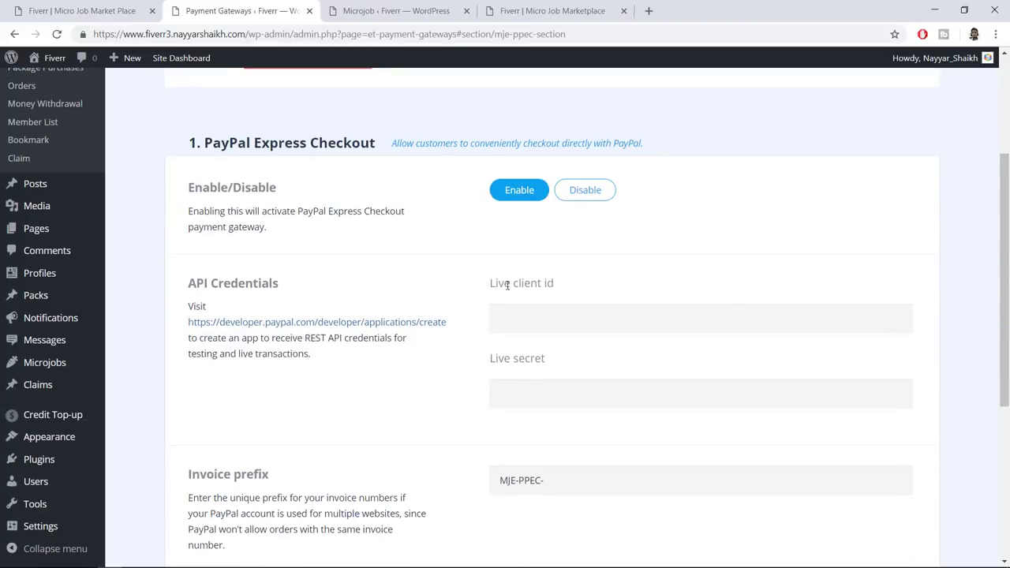
left_click(566, 308)
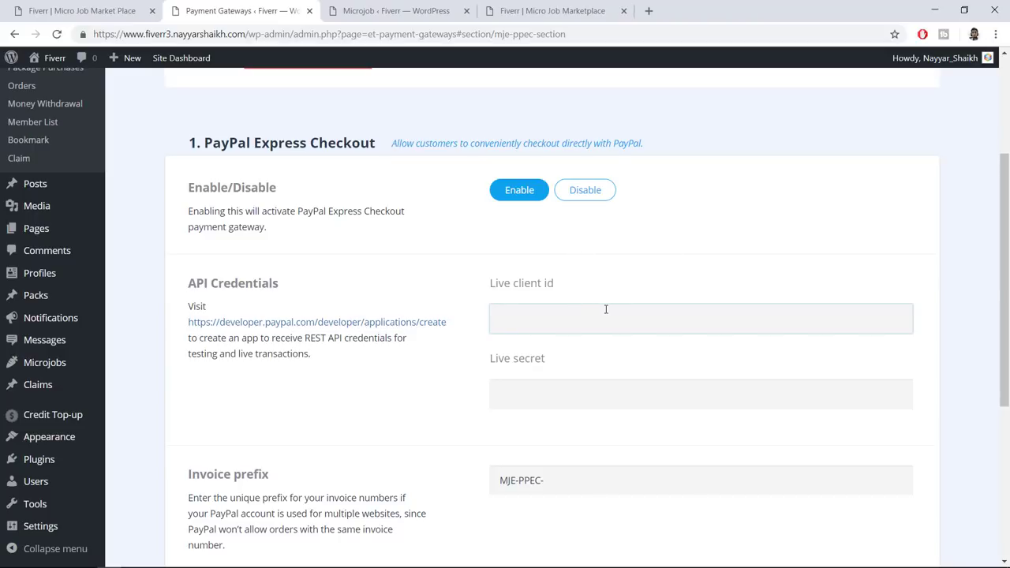
scroll(606, 310, "down", 1)
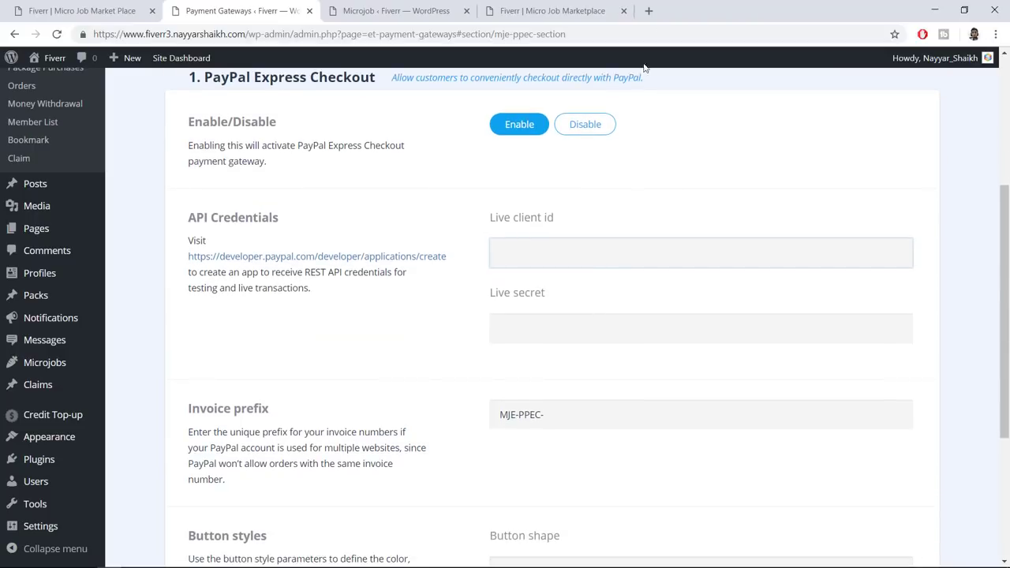
left_click(649, 10)
Go to developer.paypal.com, log into the developer dashboard with the autofilled login, and open My Apps & Credentials
type("d")
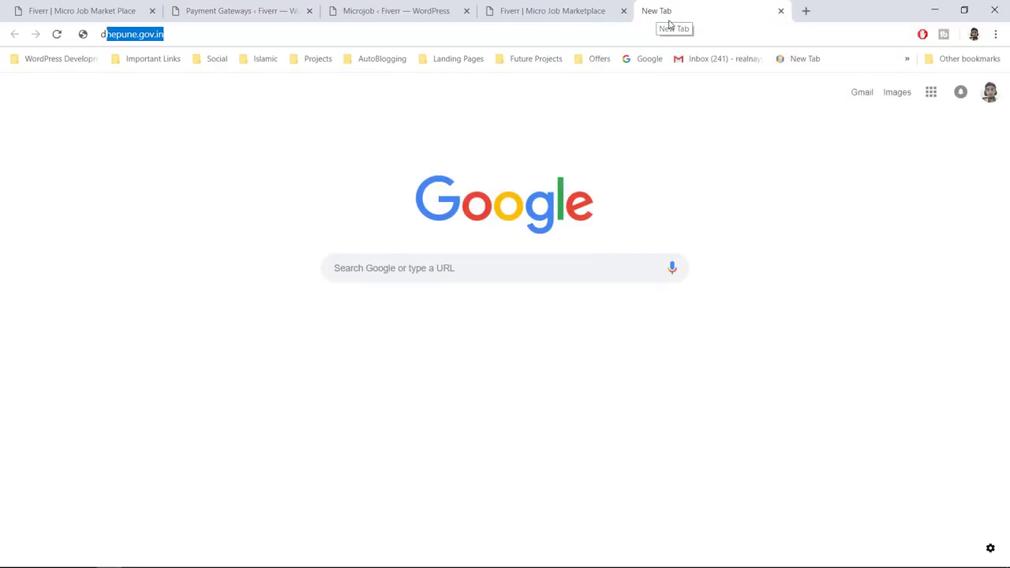
type("e")
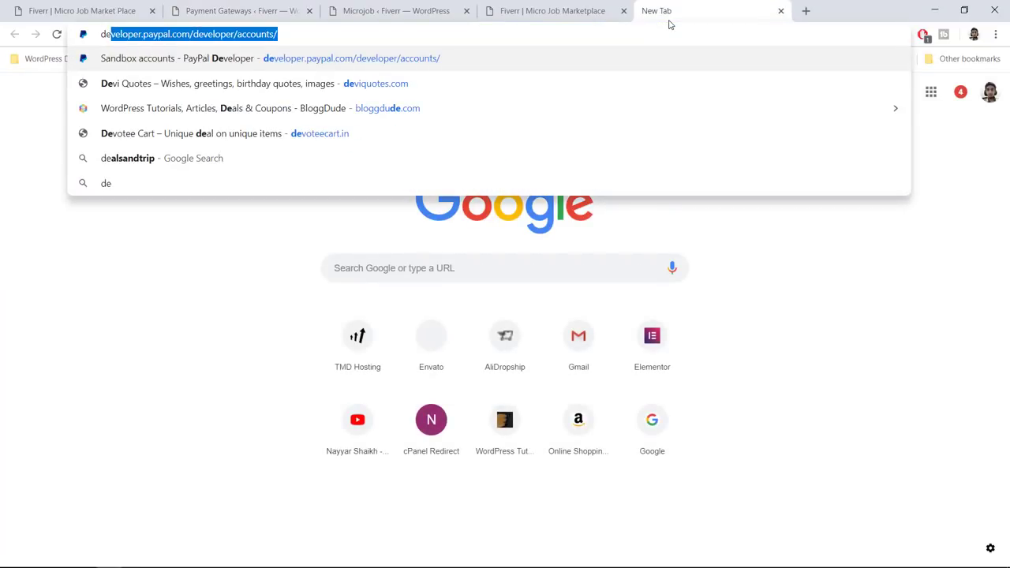
key("Return")
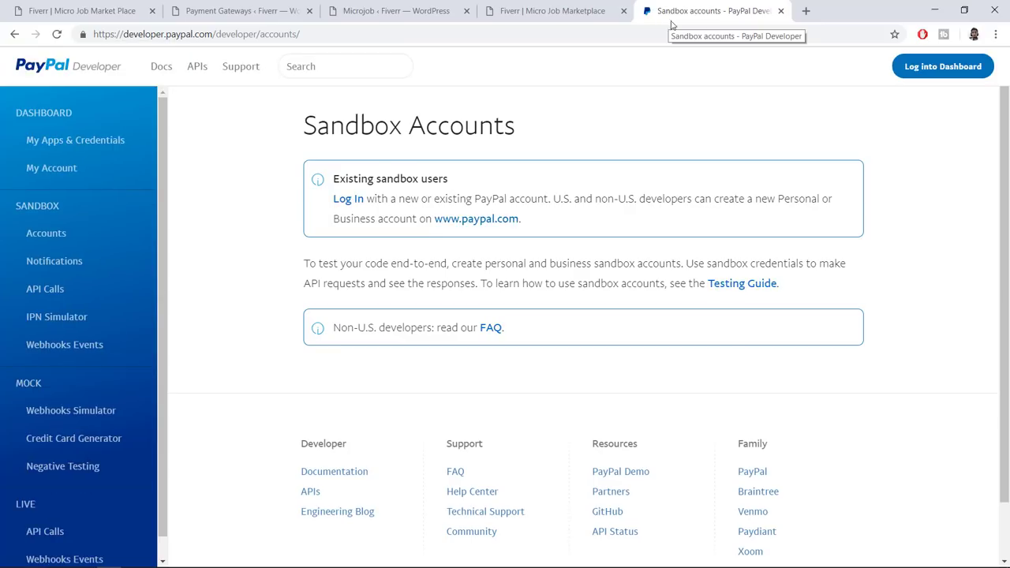
left_click(950, 77)
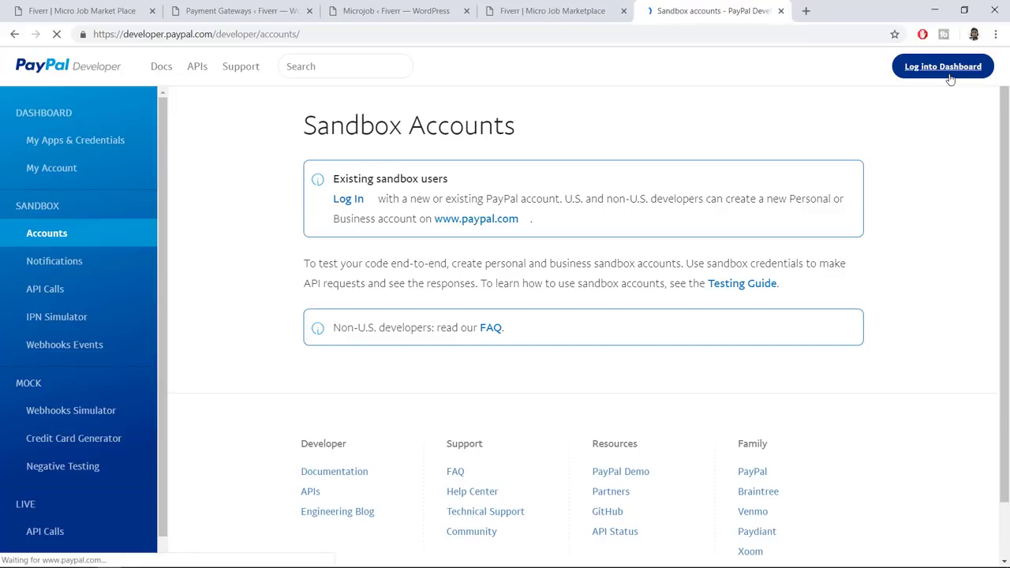
left_click(475, 291)
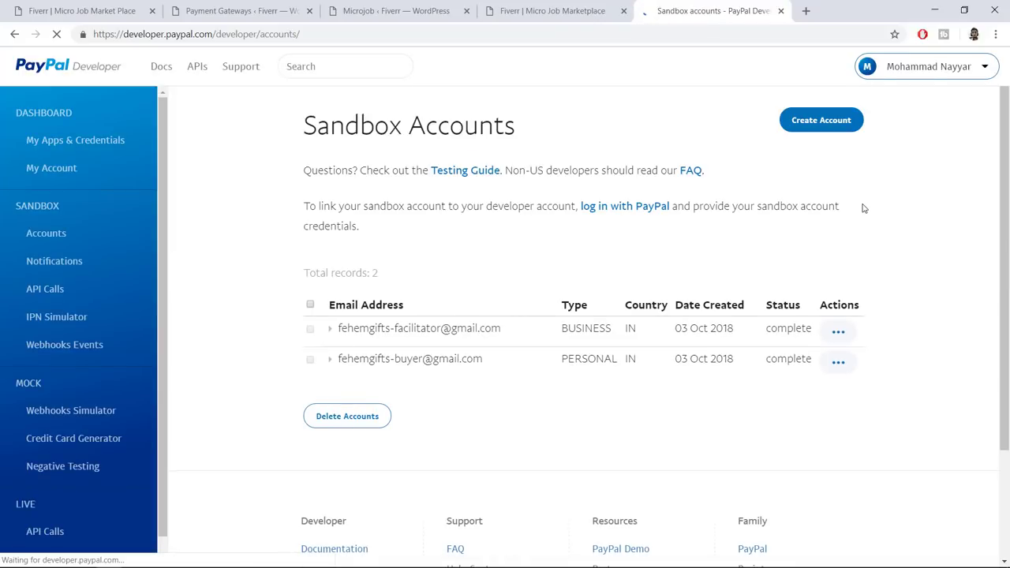
left_click(58, 144)
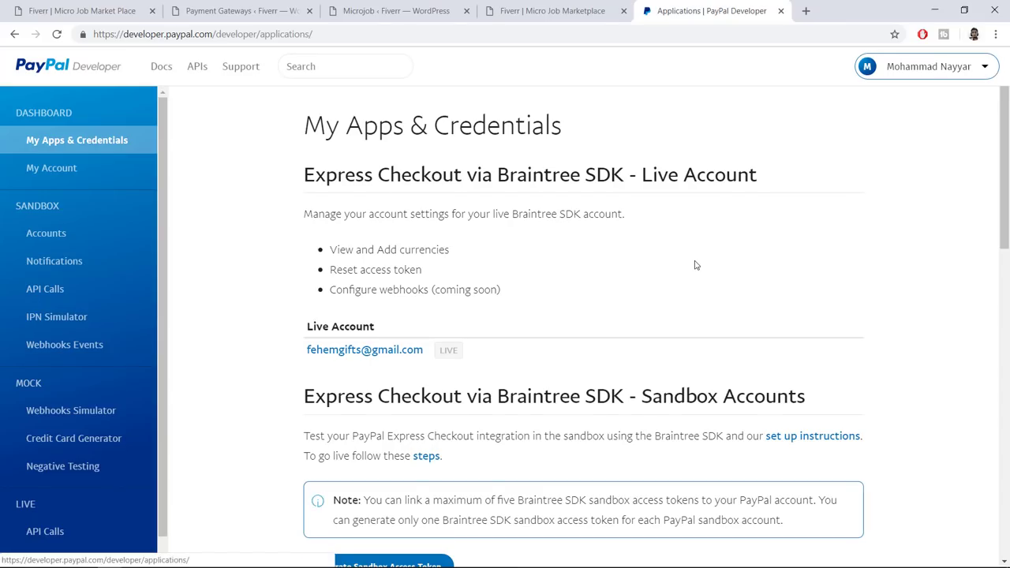
Scroll down to the REST API apps section and start a new app with Create App
scroll(717, 287, "down", 2)
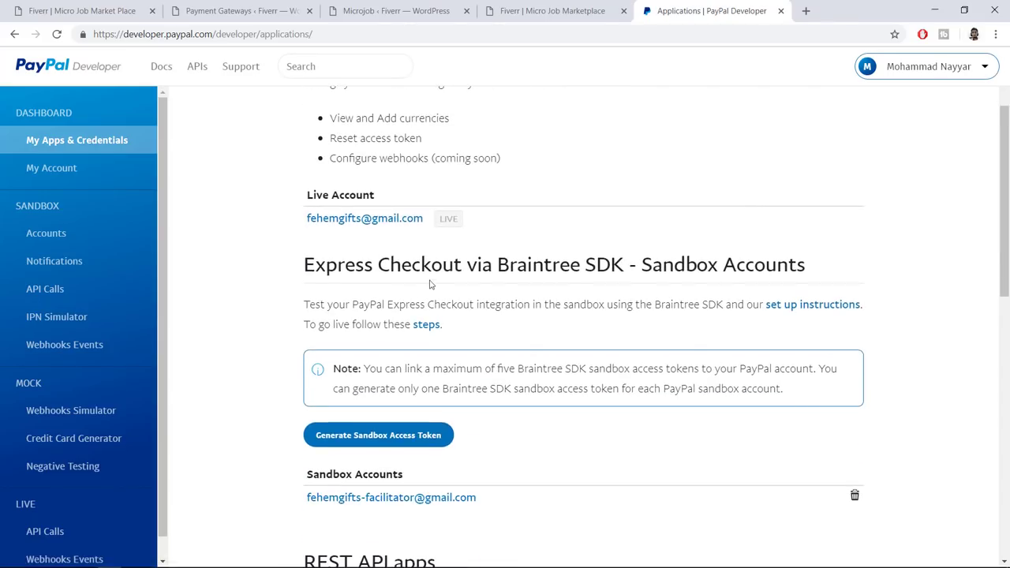
left_click_drag(344, 264, 459, 265)
left_click(351, 261)
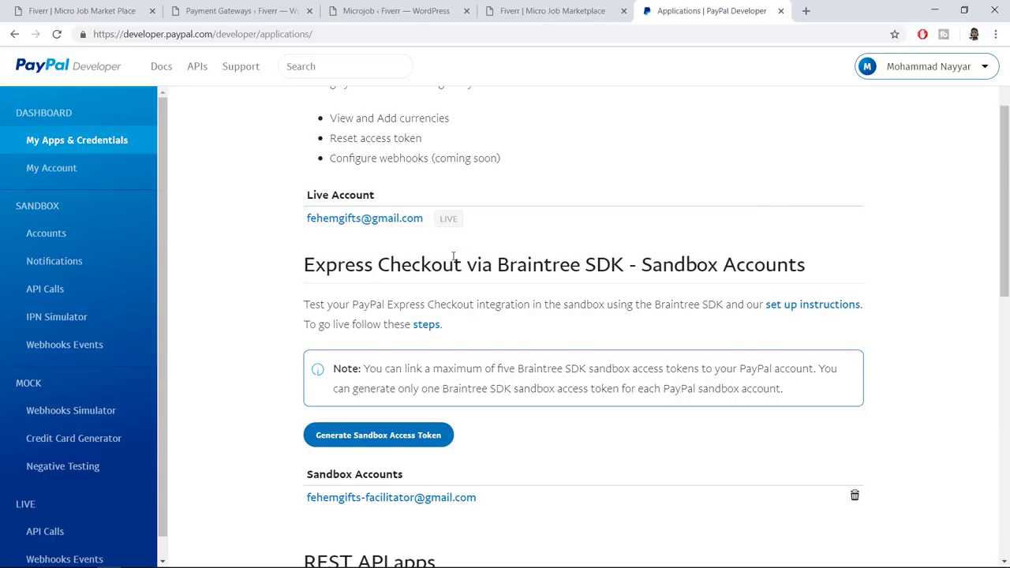
scroll(428, 262, "down", 4)
scroll(345, 503, "up", 5)
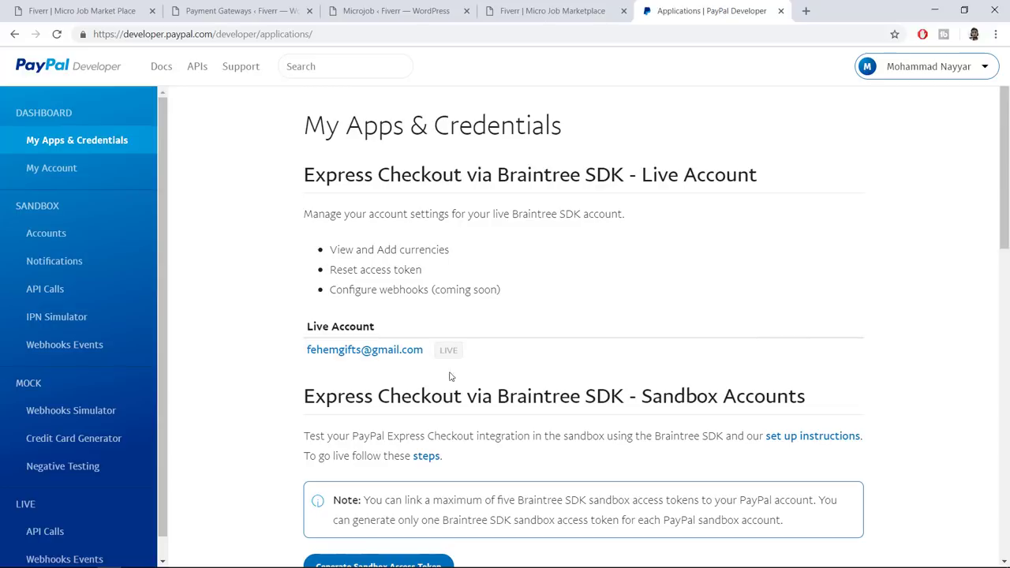
scroll(559, 361, "down", 4)
scroll(560, 360, "down", 3)
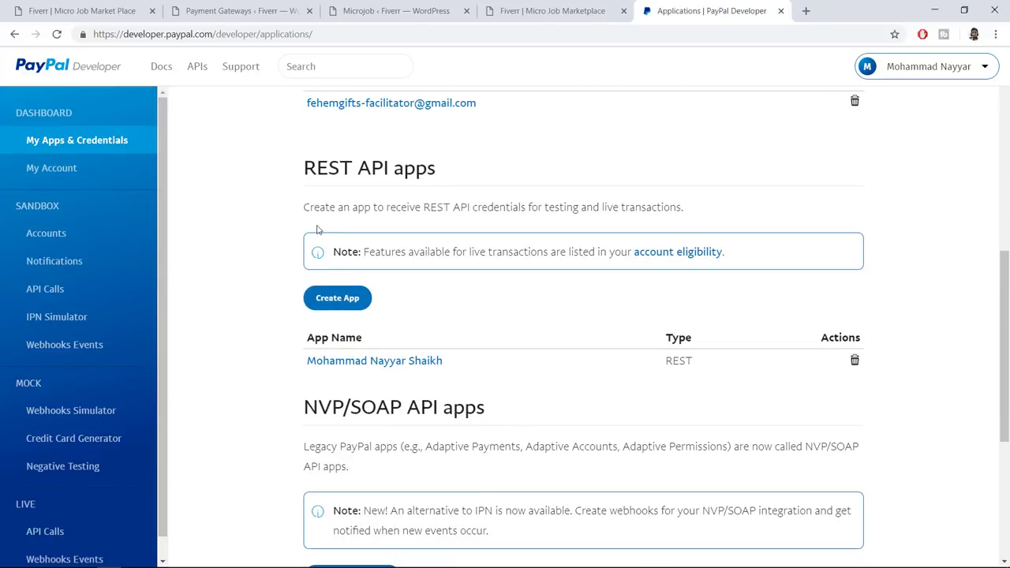
left_click_drag(293, 168, 487, 173)
left_click(487, 173)
left_click(337, 298)
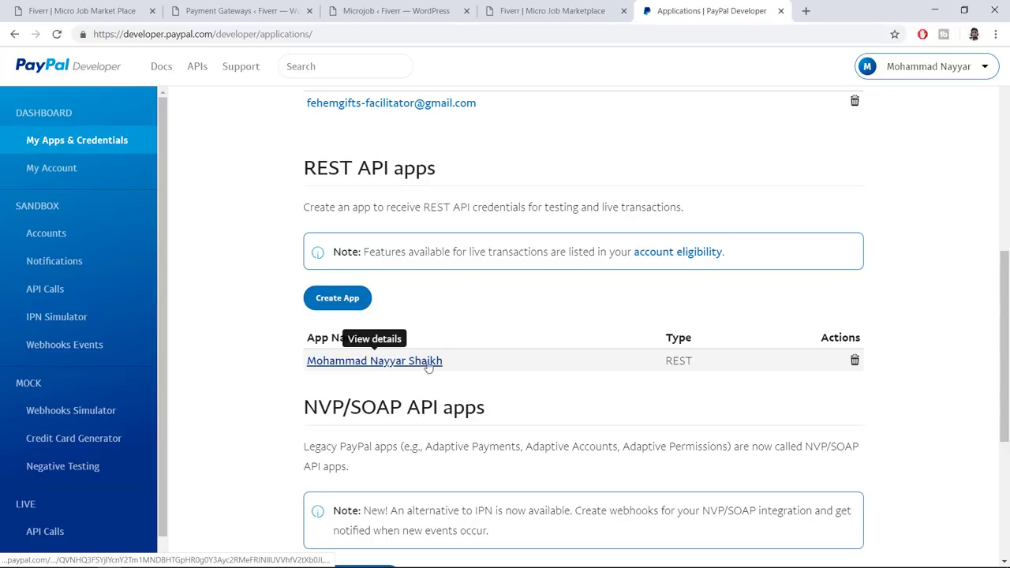
left_click_drag(683, 361, 311, 361)
left_click(392, 390)
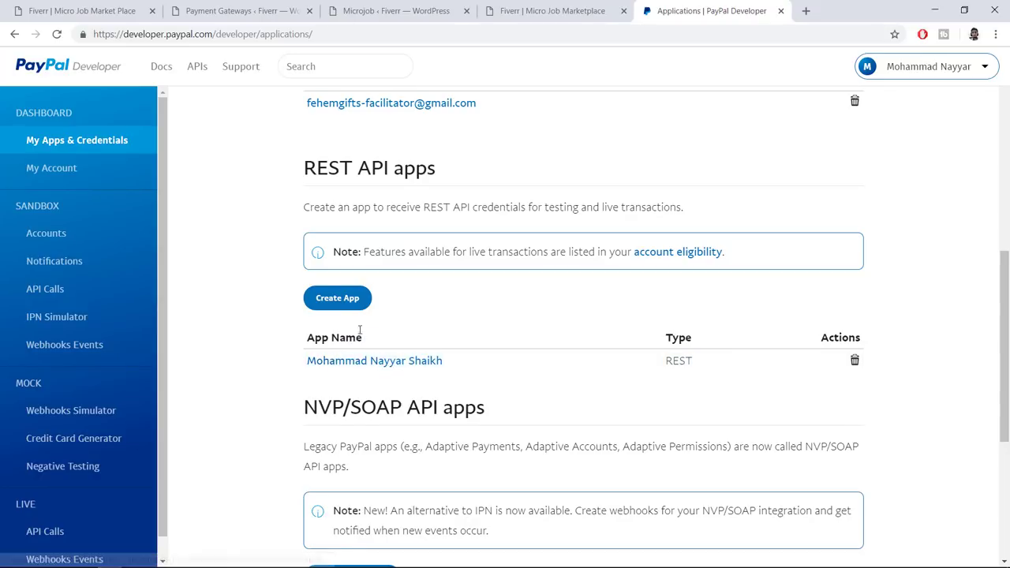
left_click(338, 306)
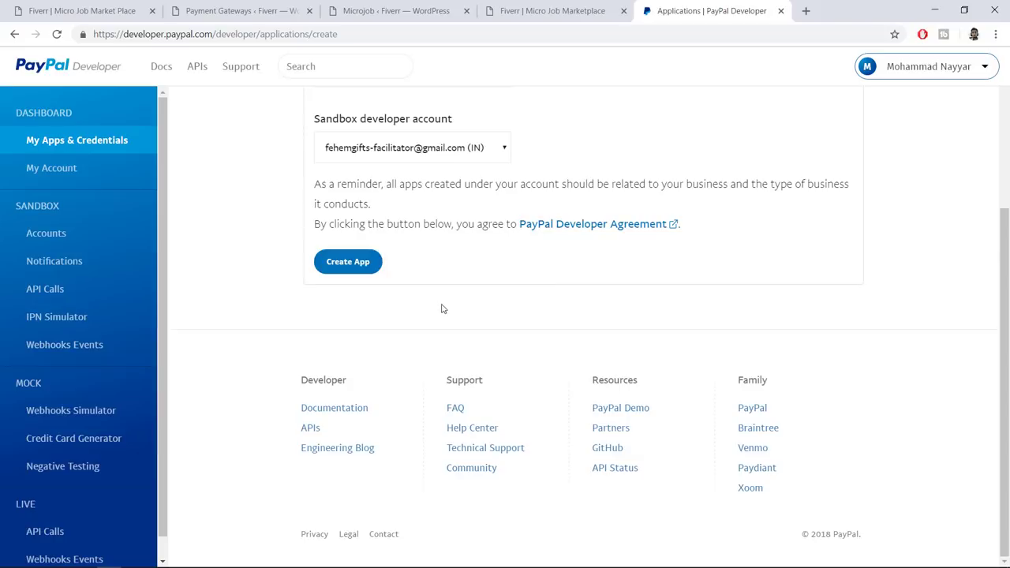
Create a new PayPal REST API app named 'Fiverr Demo'
left_click(357, 261)
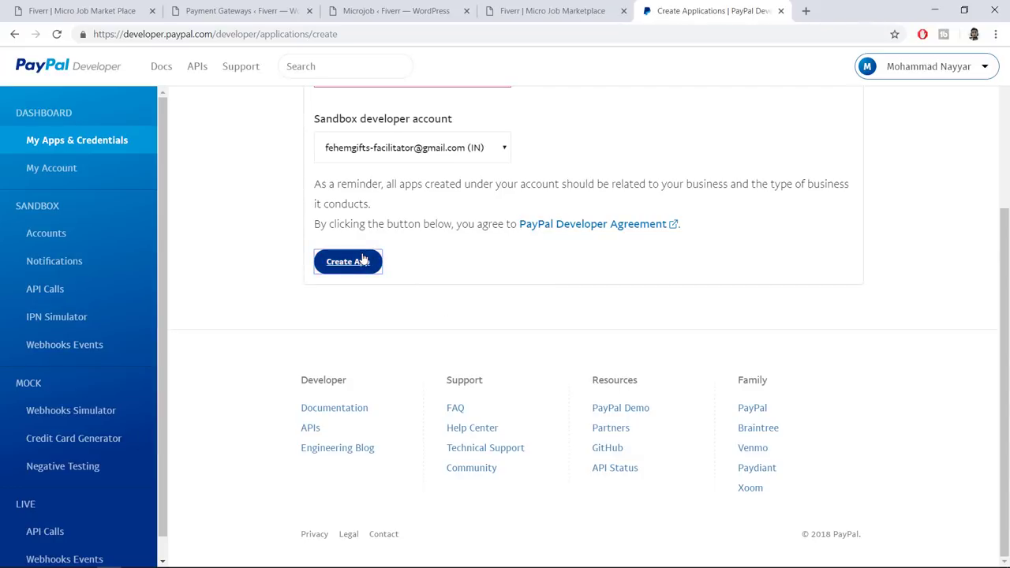
scroll(433, 309, "up", 3)
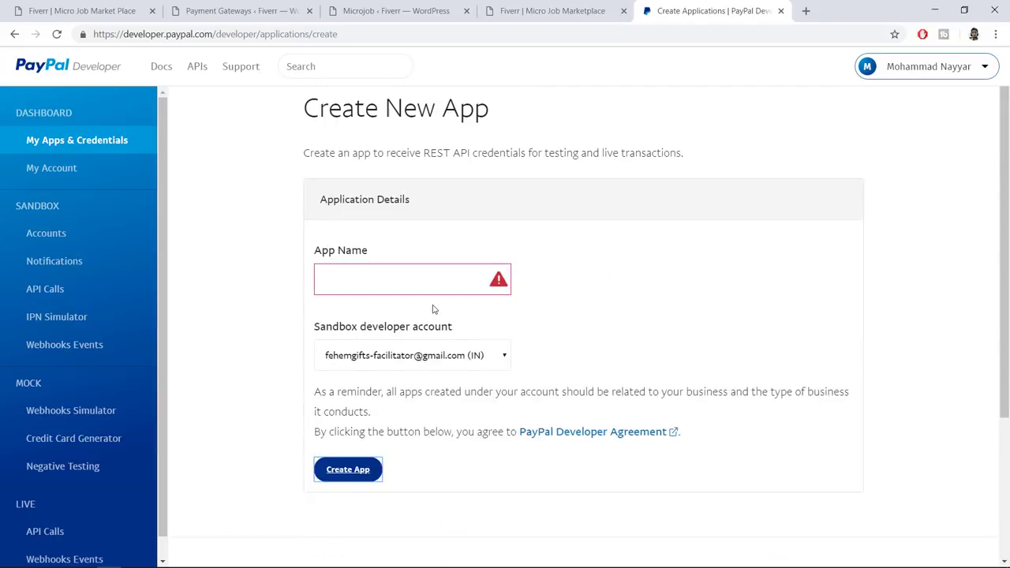
left_click(435, 298)
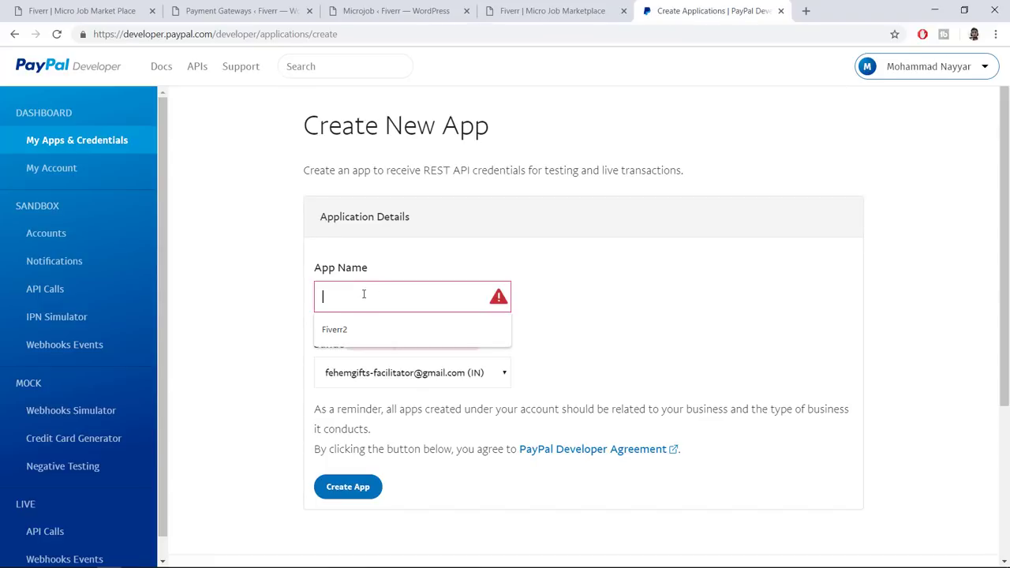
type("Fiverr Demo")
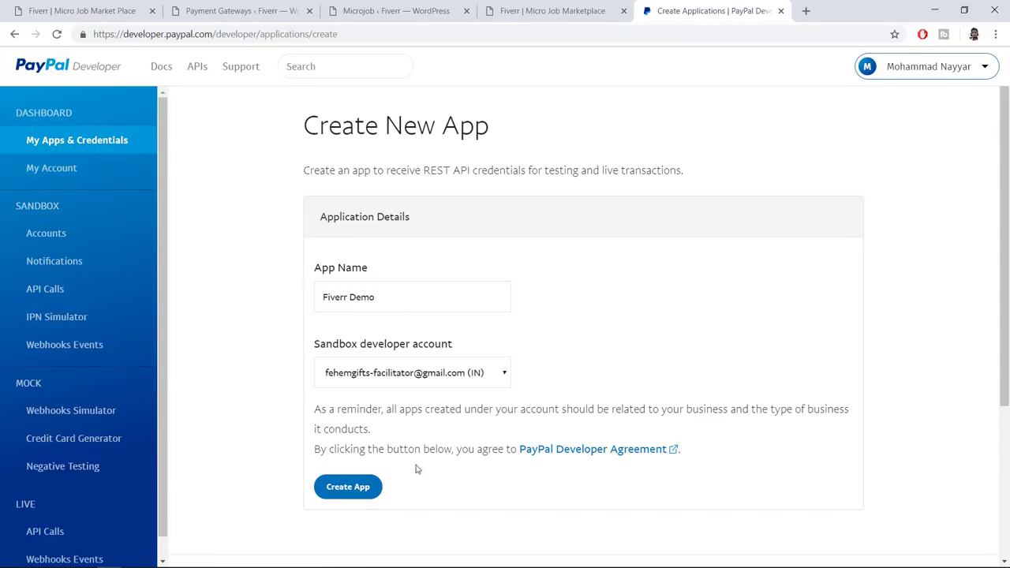
left_click(359, 487)
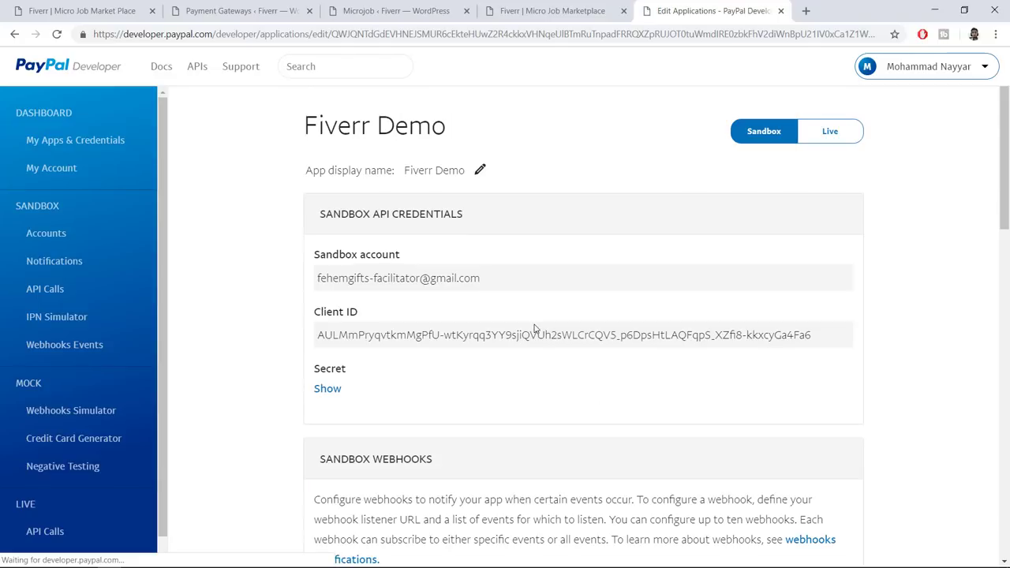
Copy the app's Client ID into the gateway's Live client id field
scroll(535, 331, "down", 1)
triple_click(378, 268)
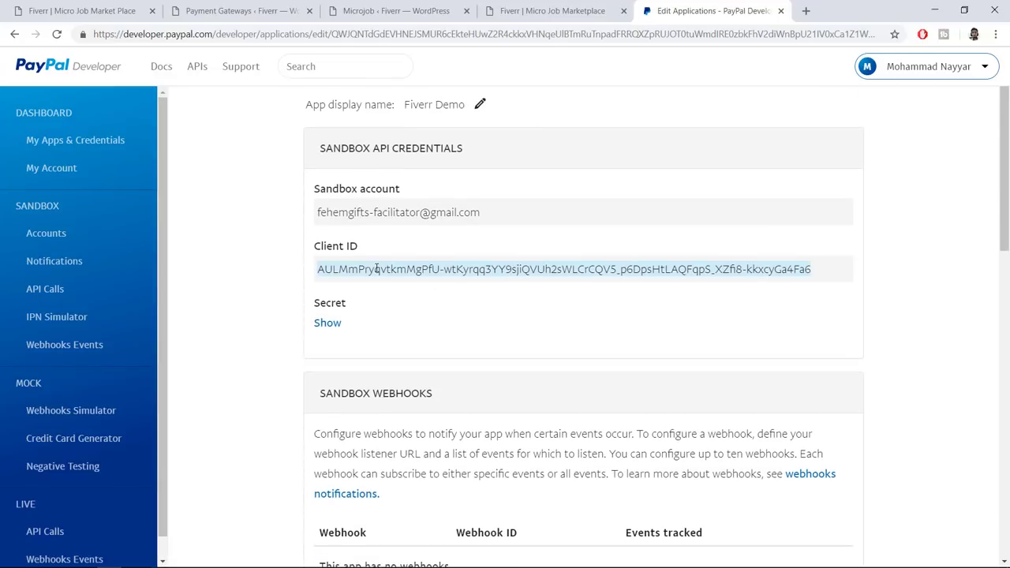
triple_click(390, 275)
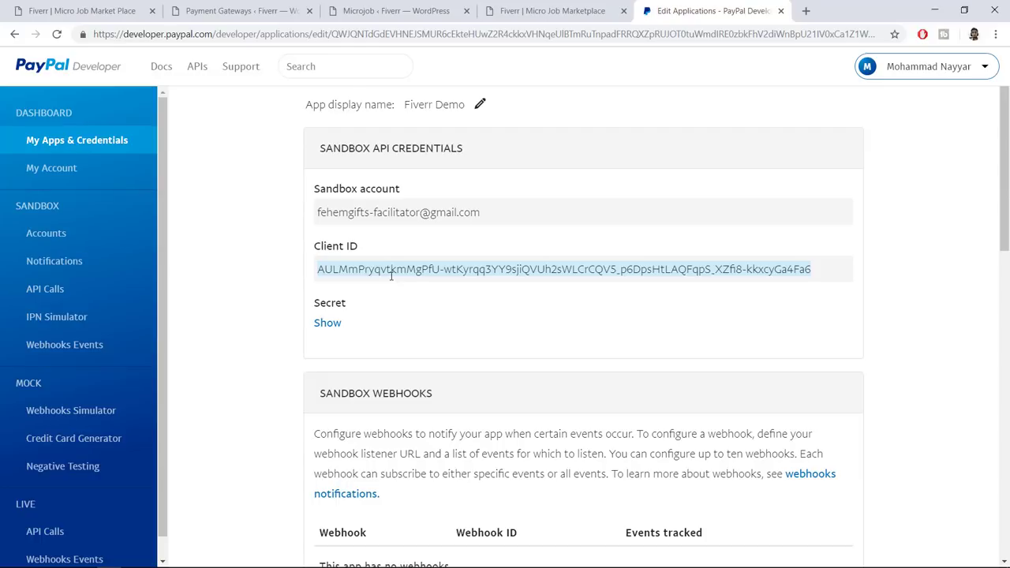
left_click(87, 10)
left_click(285, 11)
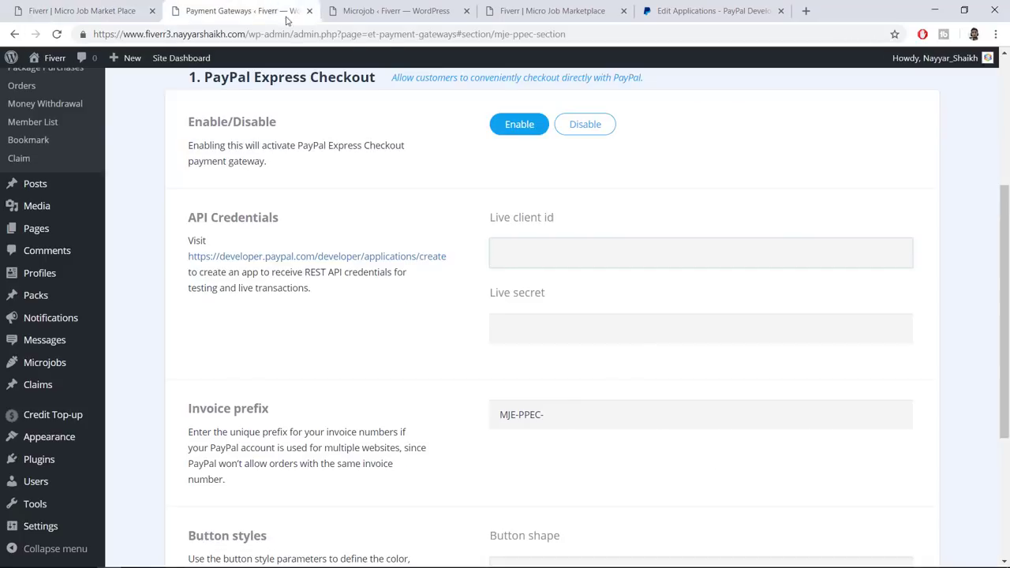
key("ctrl+v")
Paste the app's sandbox secret into Live secret, save it, and close the PayPal tab
left_click(699, 10)
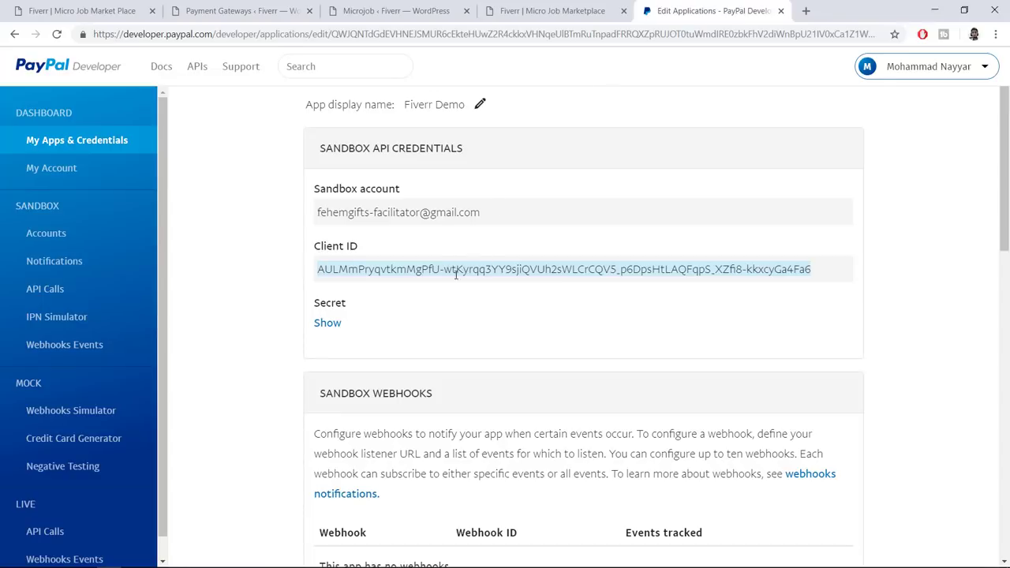
left_click(327, 324)
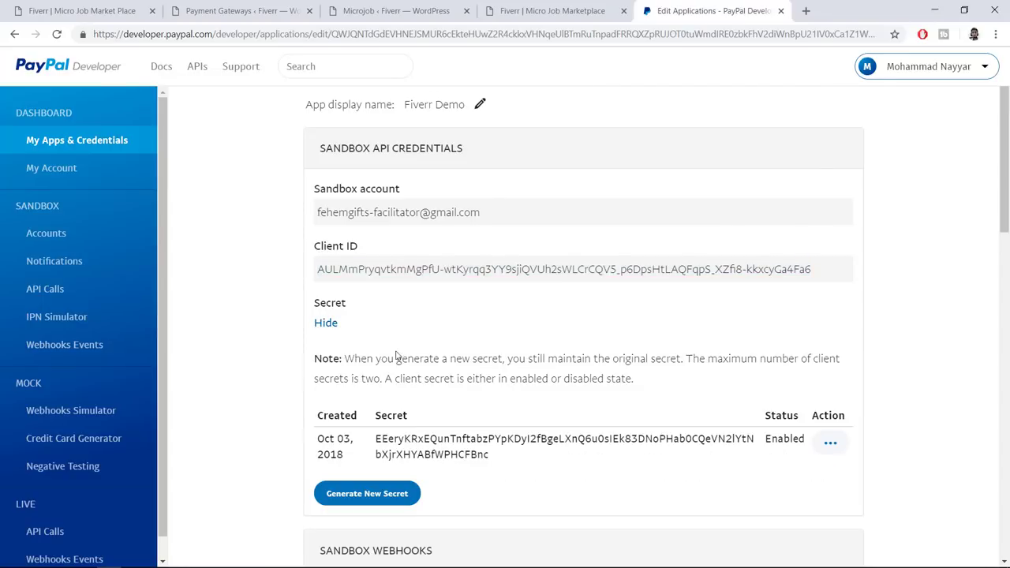
double_click(431, 437)
key("ctrl+c")
left_click(241, 11)
left_click(528, 323)
key("ctrl+v")
left_click(586, 367)
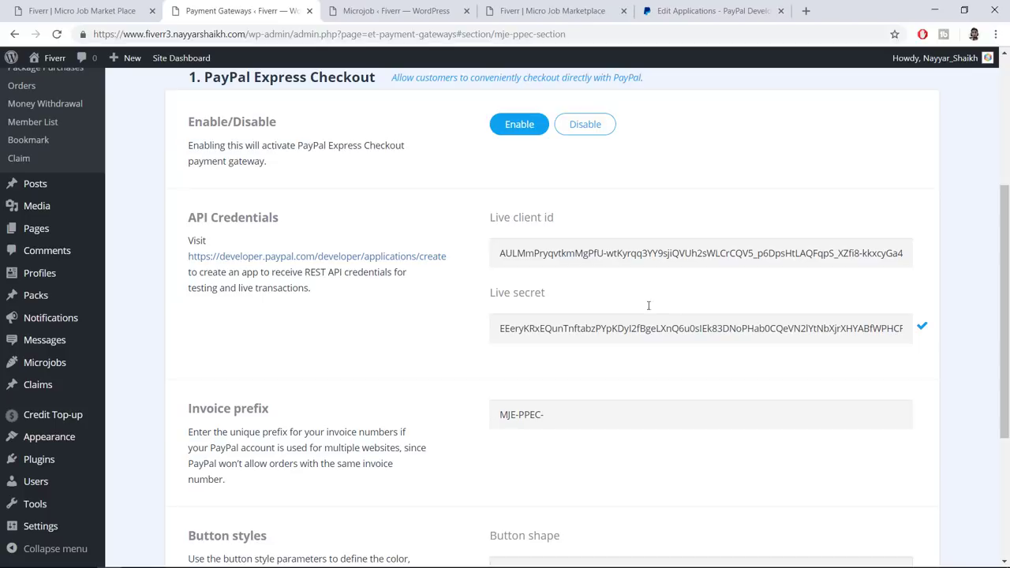
left_click(781, 11)
Set the PayPal checkout button shape to Pill and colour to Blue
scroll(786, 213, "down", 1)
scroll(786, 214, "down", 3)
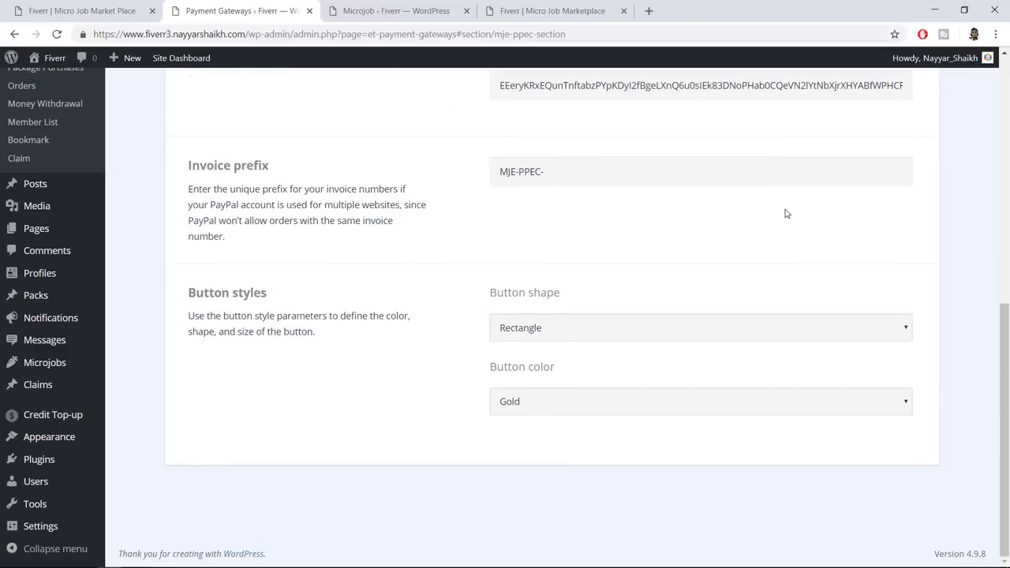
left_click_drag(187, 293, 332, 291)
left_click(338, 294)
left_click(618, 331)
left_click(543, 363)
left_click(555, 405)
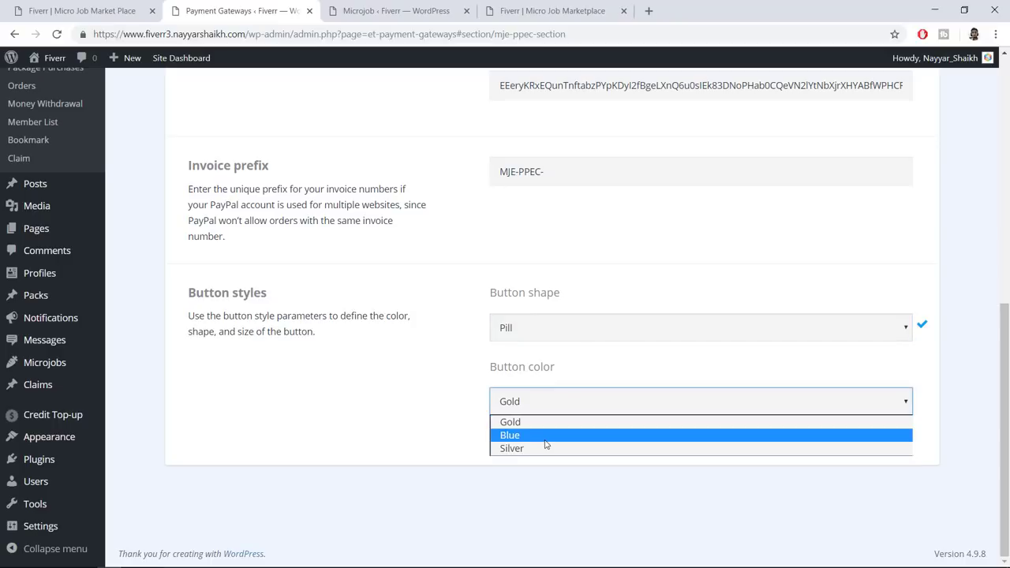
left_click(547, 435)
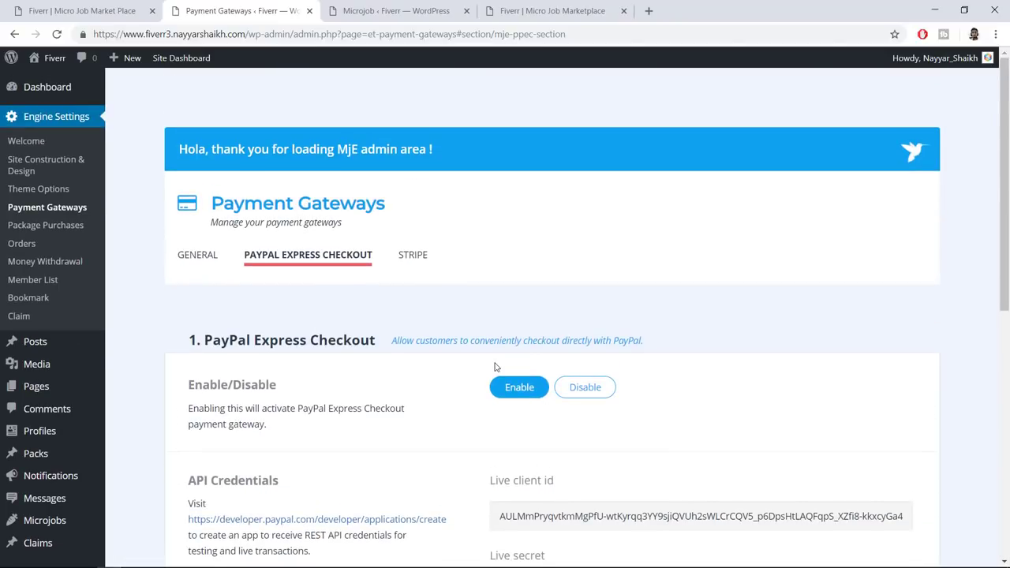
Enable the Stripe gateway, select its Live secret key field, and open a new tab
left_click(409, 258)
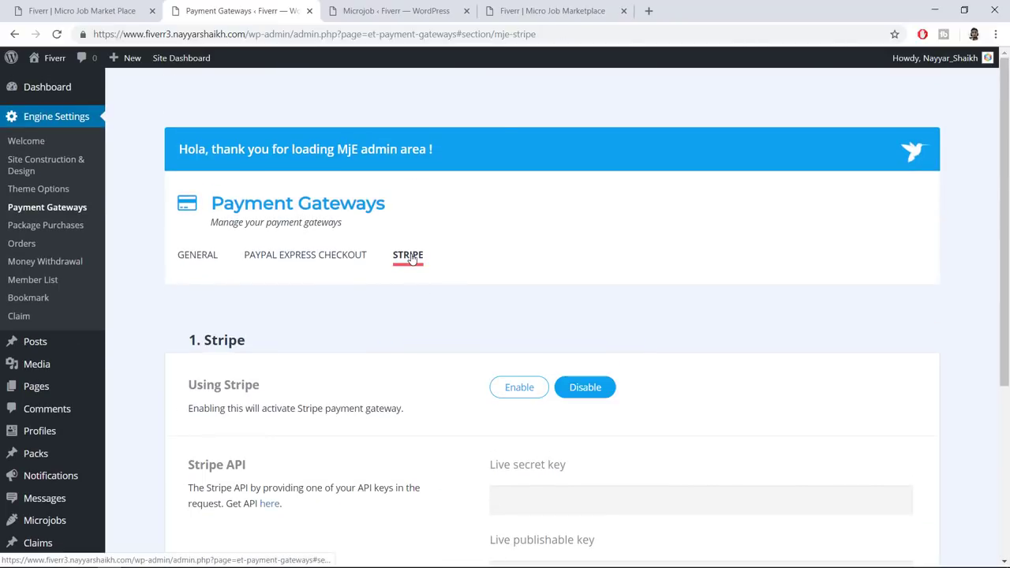
left_click(501, 388)
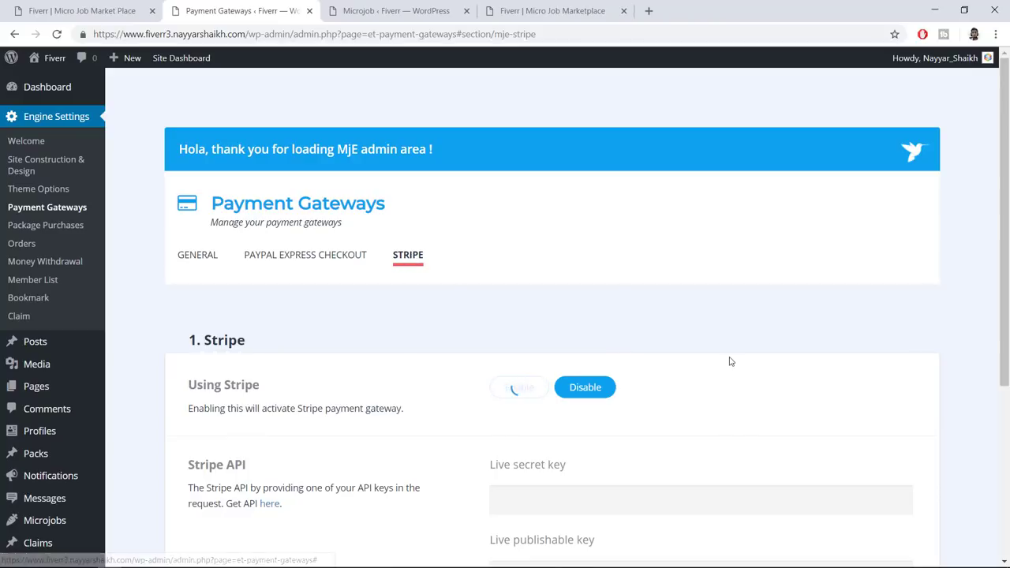
scroll(730, 361, "down", 2)
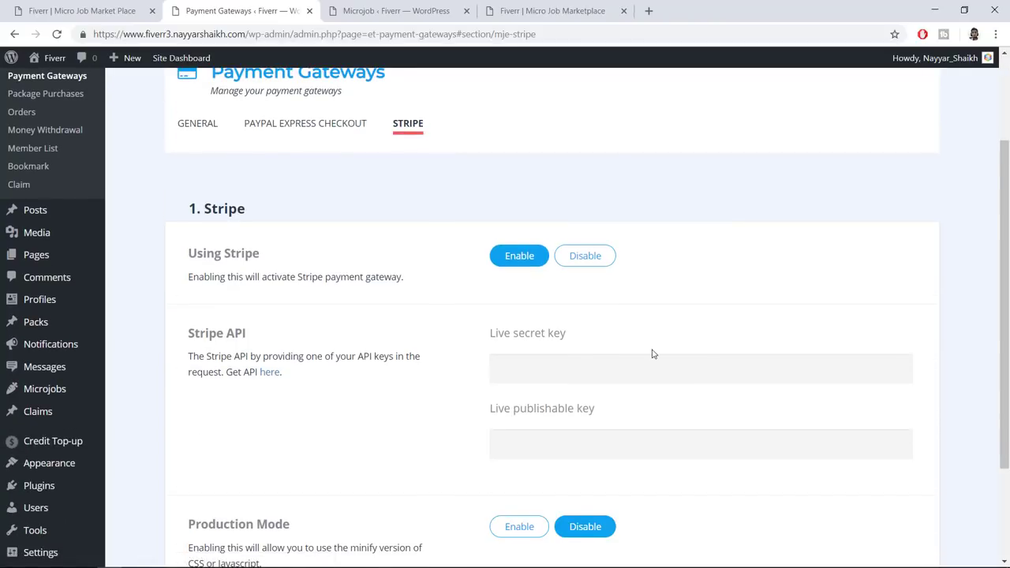
scroll(600, 328, "down", 1)
left_click(569, 300)
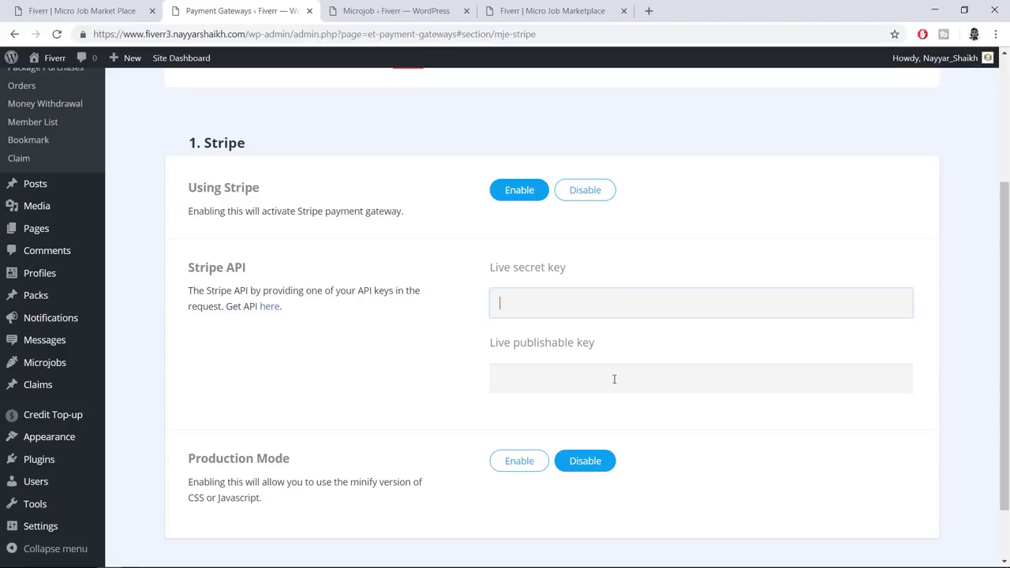
left_click(650, 9)
In the Stripe dashboard, open Developers > API keys and authenticate to reveal the live secret key
type("das")
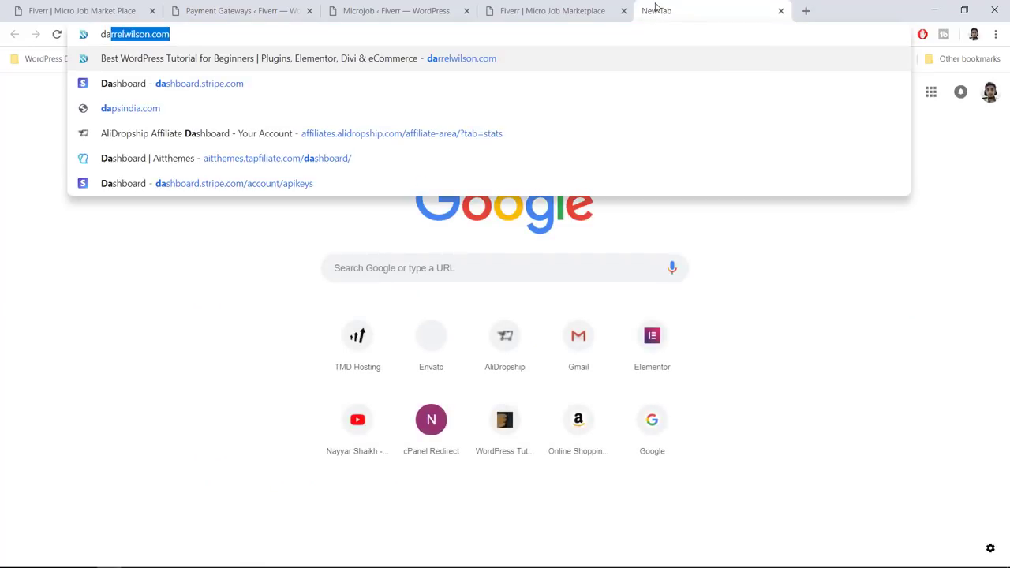
key("Return")
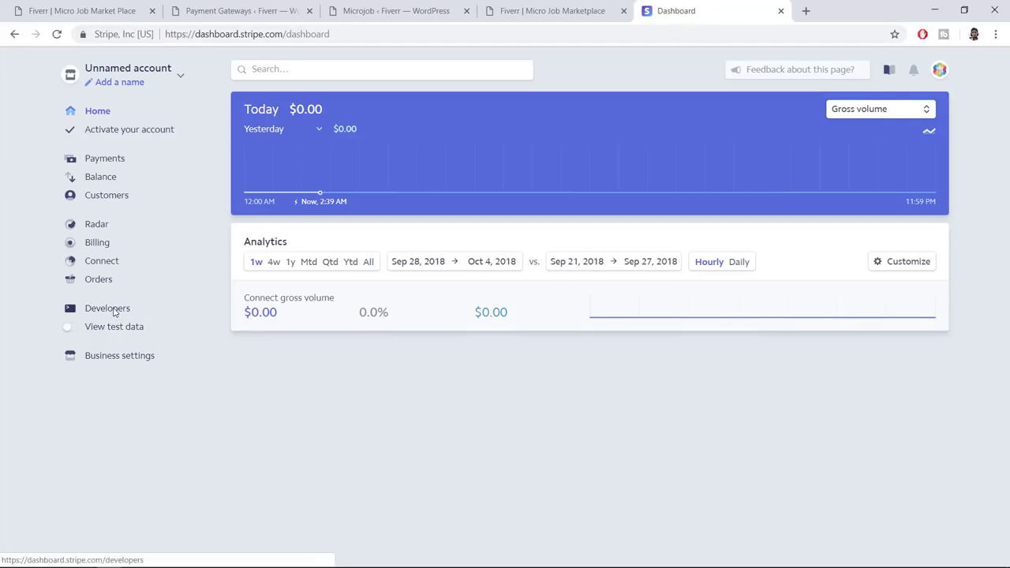
left_click(115, 314)
left_click(96, 328)
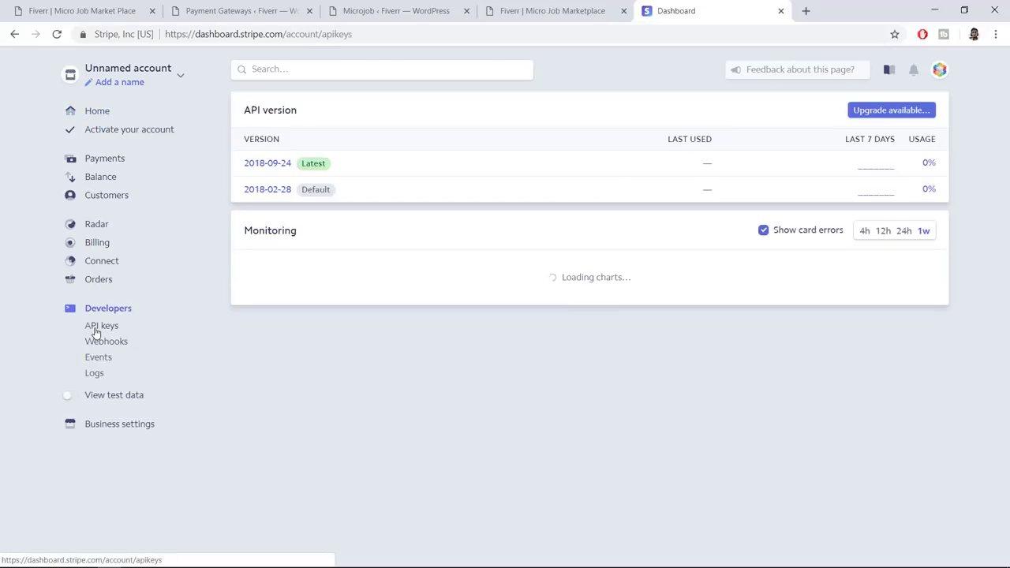
left_click(691, 263)
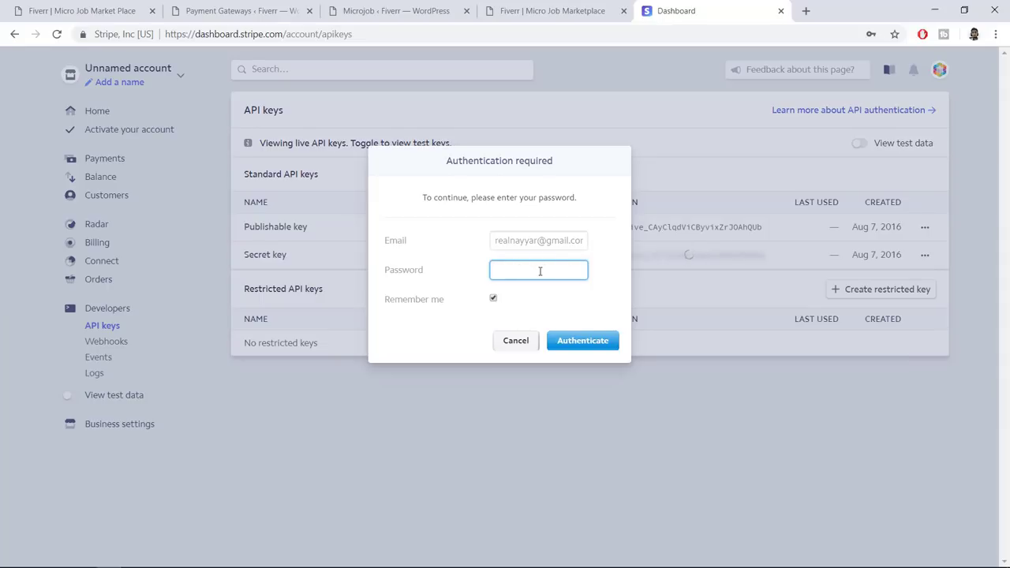
left_click(540, 271)
left_click(535, 305)
left_click(571, 340)
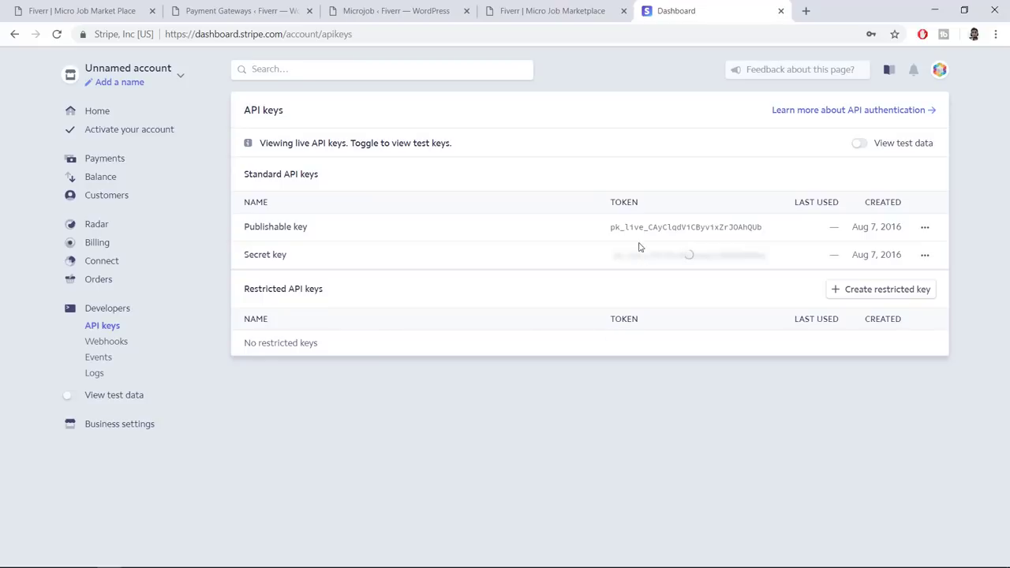
Paste the Stripe publishable key into the gateway's publishable key field
left_click(639, 237)
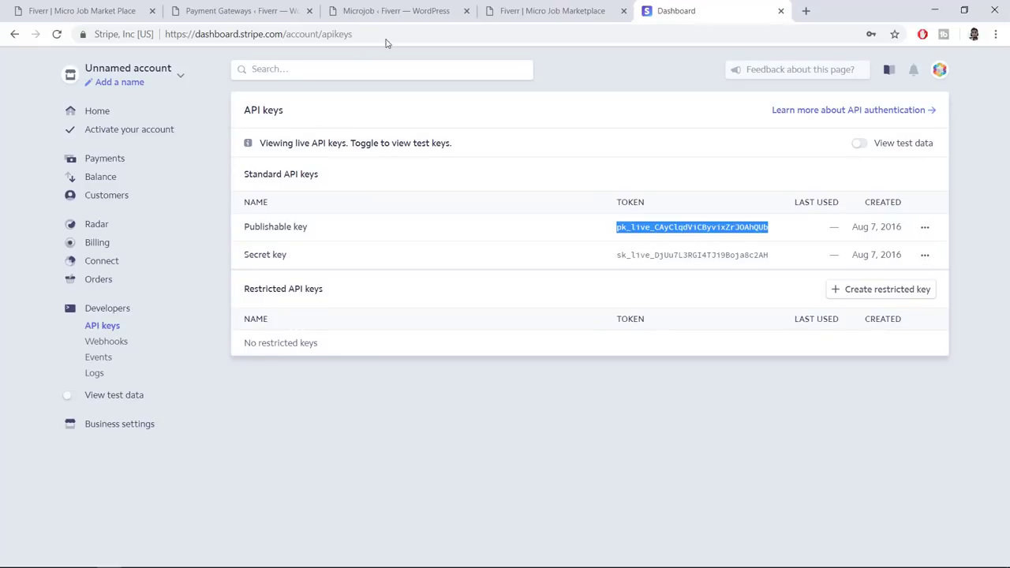
left_click(240, 10)
left_click(560, 383)
key("ctrl+v")
Paste the Stripe live secret key into the Live secret key field and save it
left_click(726, 6)
left_click(657, 255)
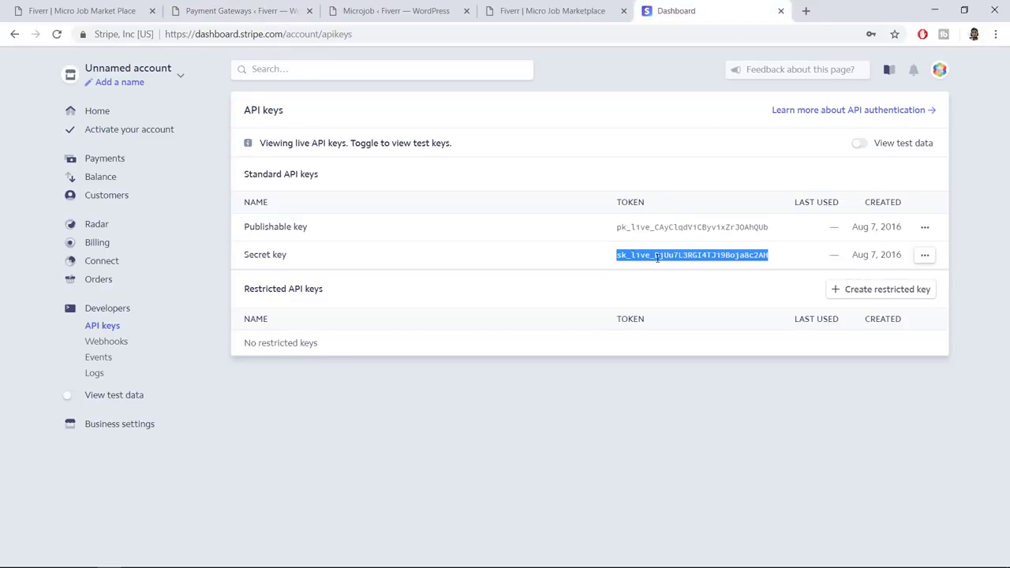
left_click(215, 9)
left_click(609, 304)
key("ctrl+v")
left_click(684, 460)
scroll(684, 460, "down", 1)
Reload the Payment Gateways settings and recheck the PayPal Express Checkout tab
scroll(684, 460, "up", 3)
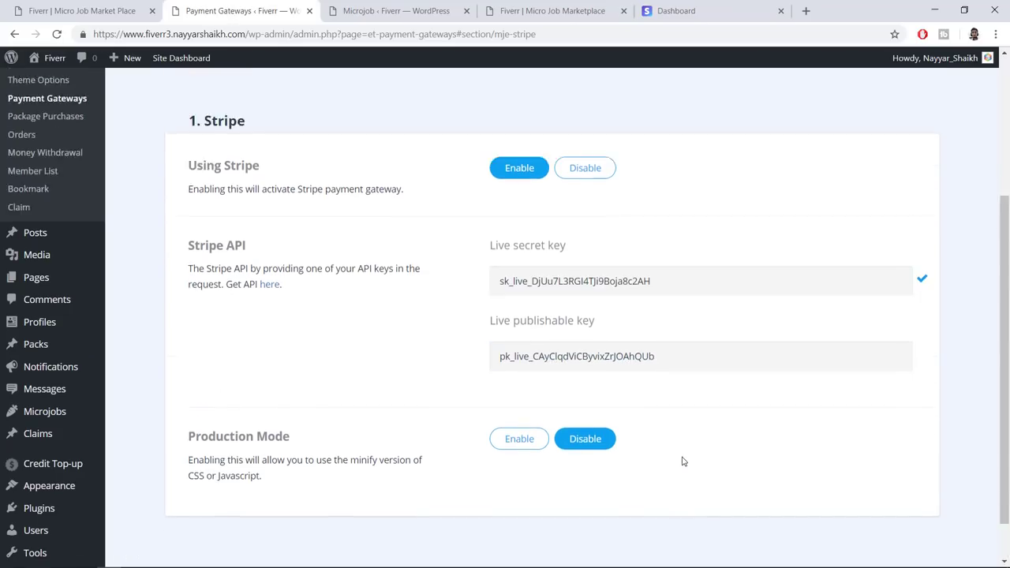
left_click(321, 259)
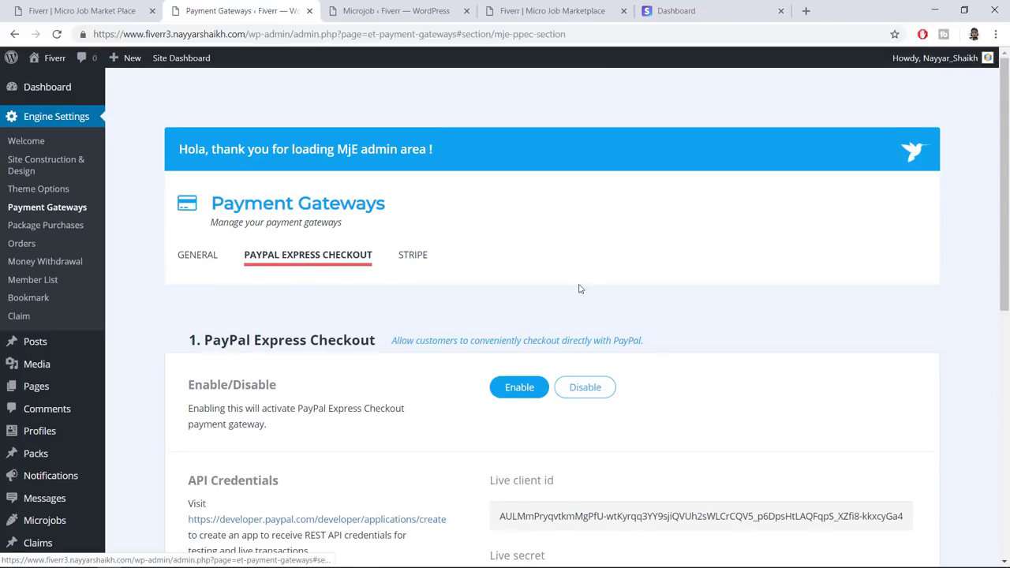
scroll(591, 289, "down", 4)
scroll(591, 288, "up", 4)
left_click(57, 34)
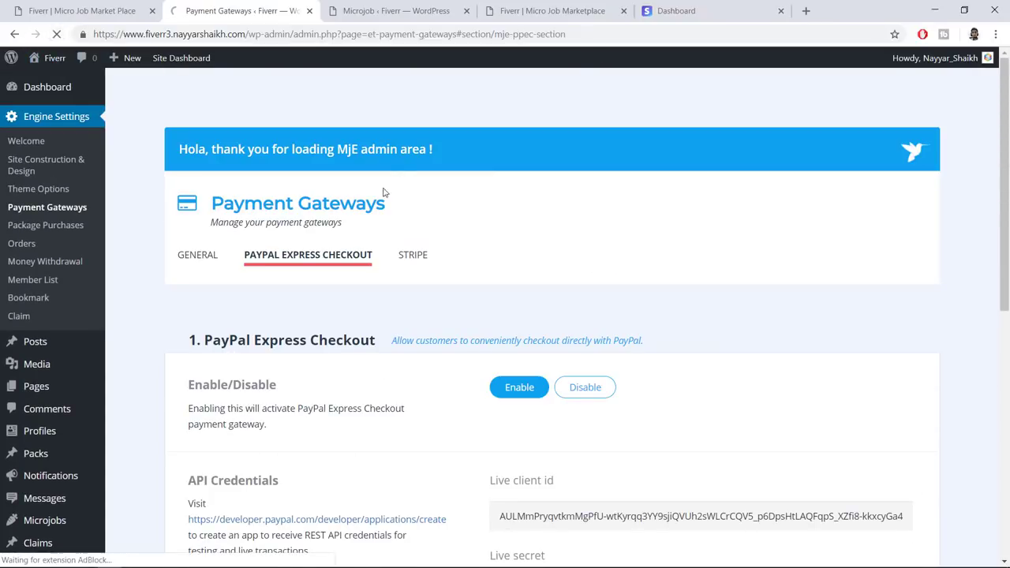
left_click(300, 255)
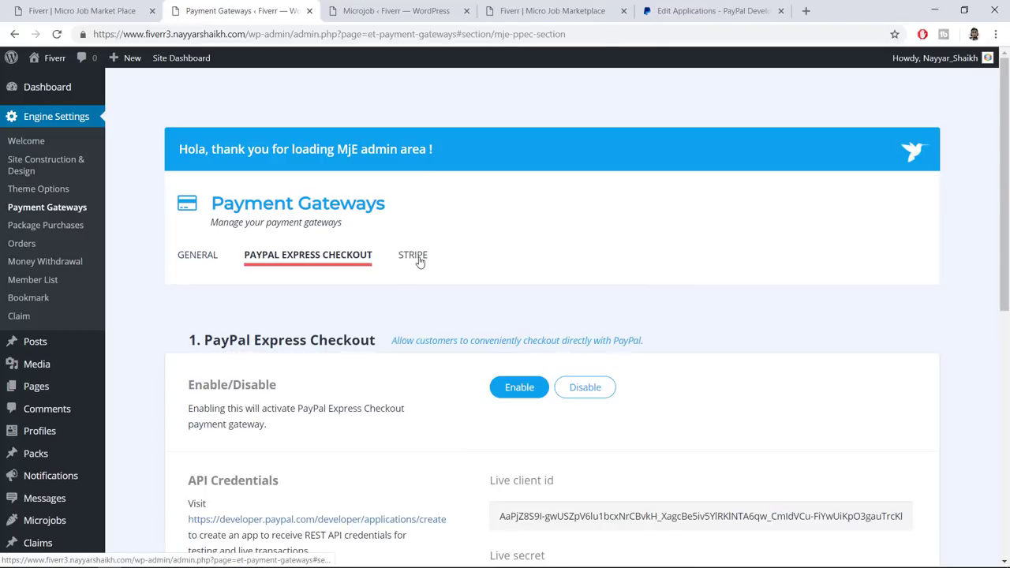
left_click(416, 259)
scroll(521, 268, "down", 6)
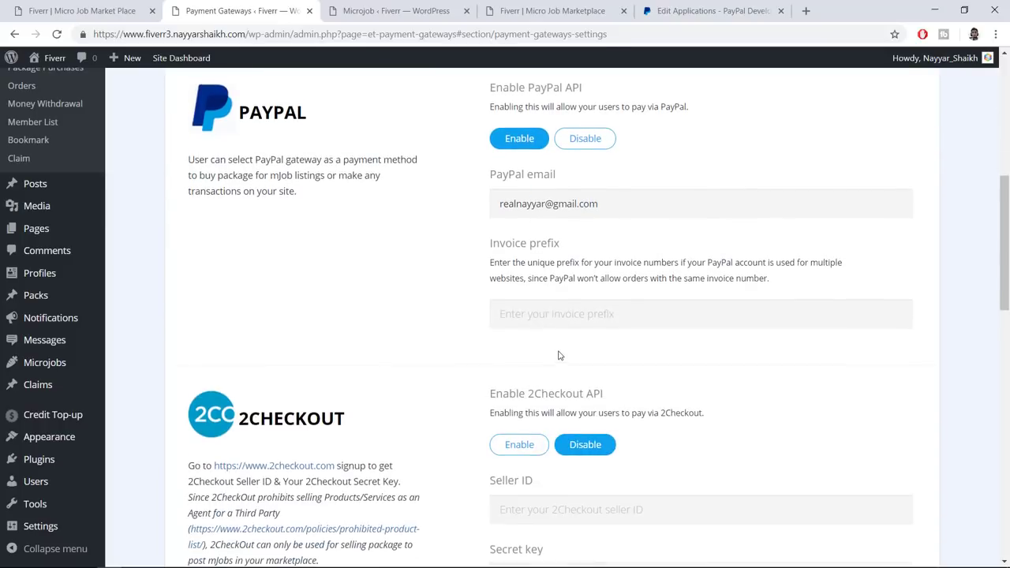
scroll(558, 356, "up", 6)
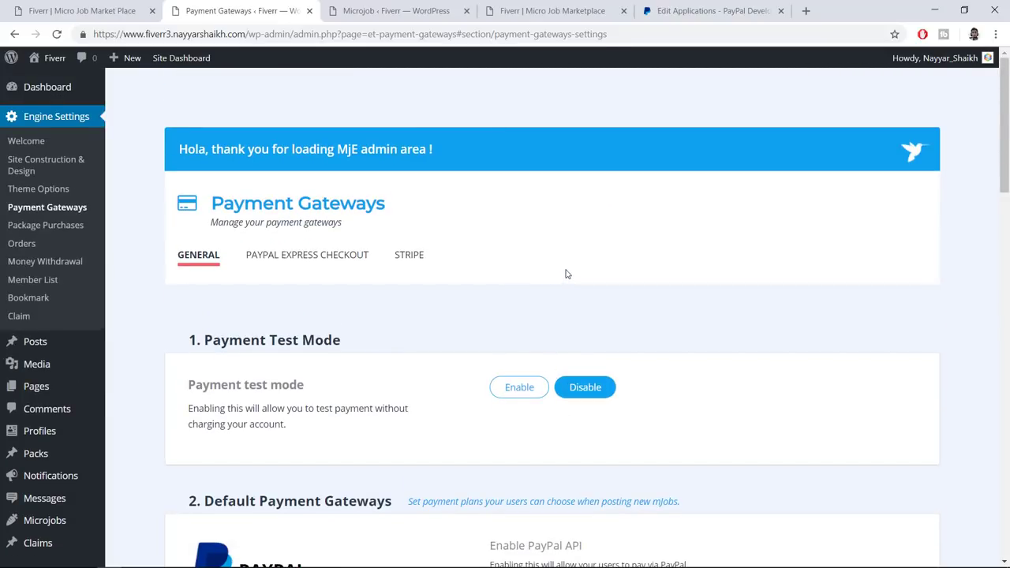
scroll(575, 255, "down", 3)
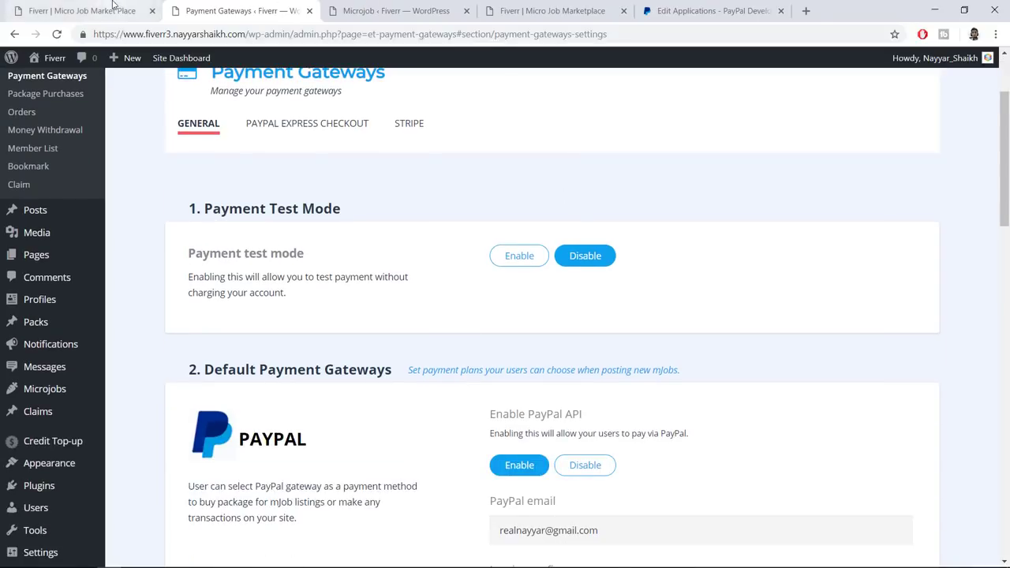
Look over the marketplace front-end, then review the General tab's default PayPal gateway options
left_click(82, 11)
scroll(817, 327, "down", 4)
scroll(816, 327, "down", 6)
scroll(794, 343, "up", 5)
scroll(767, 316, "down", 10)
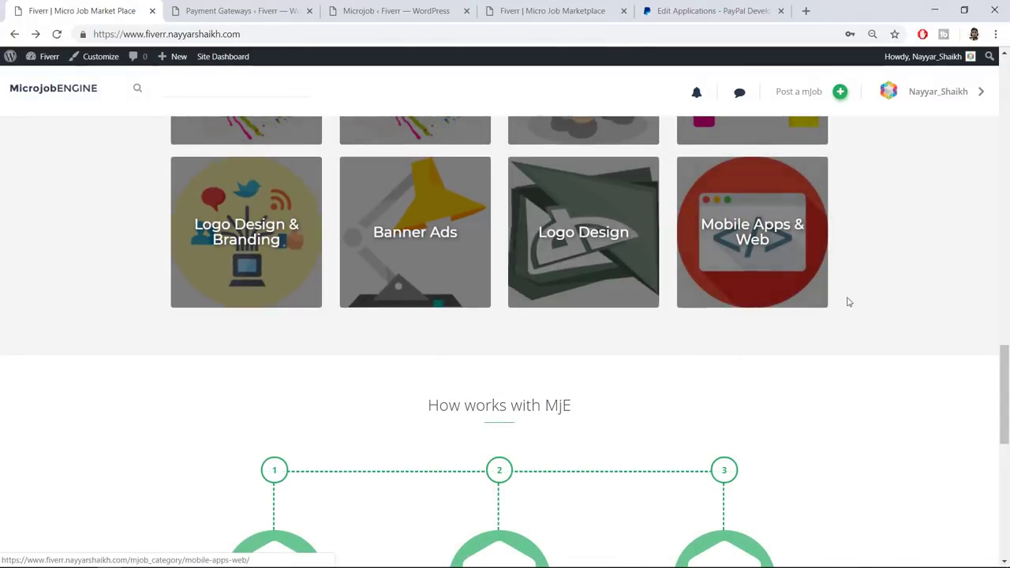
scroll(812, 255, "up", 3)
left_click(237, 7)
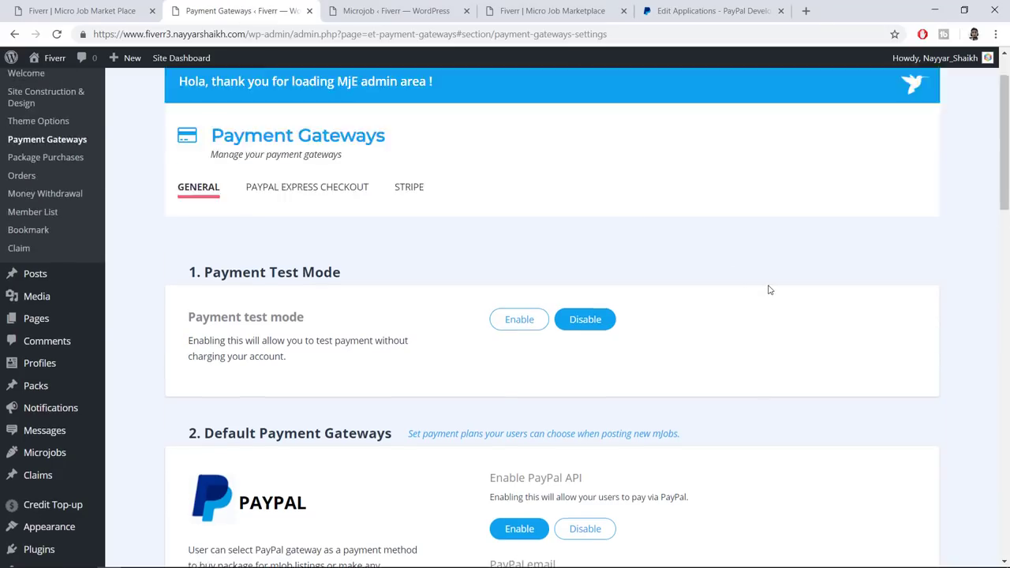
scroll(770, 290, "down", 2)
scroll(770, 289, "down", 2)
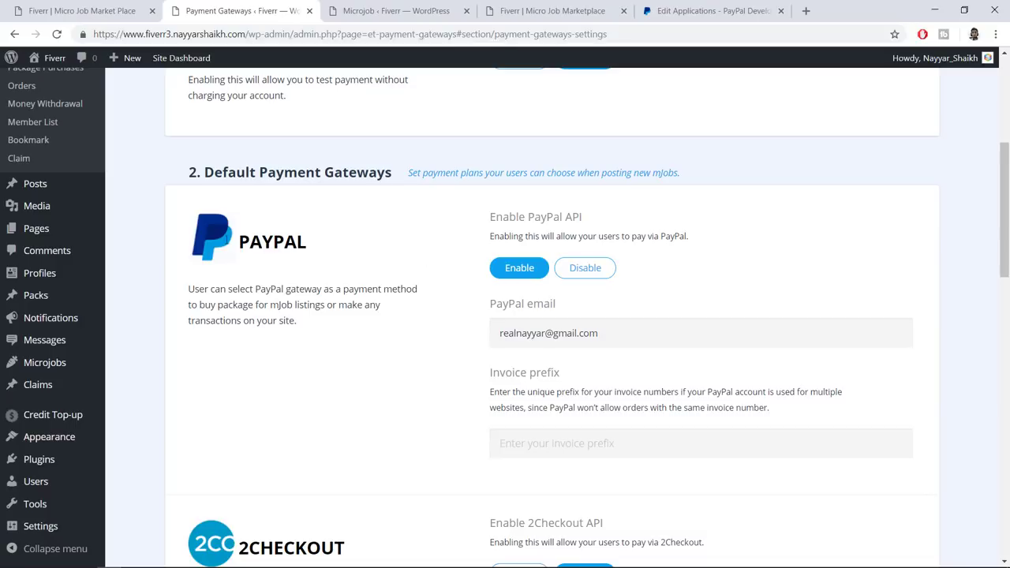
On Microjobs > Categories, enter 'WordPress Websites' as the name and open Choose Image
mouse_move(53, 369)
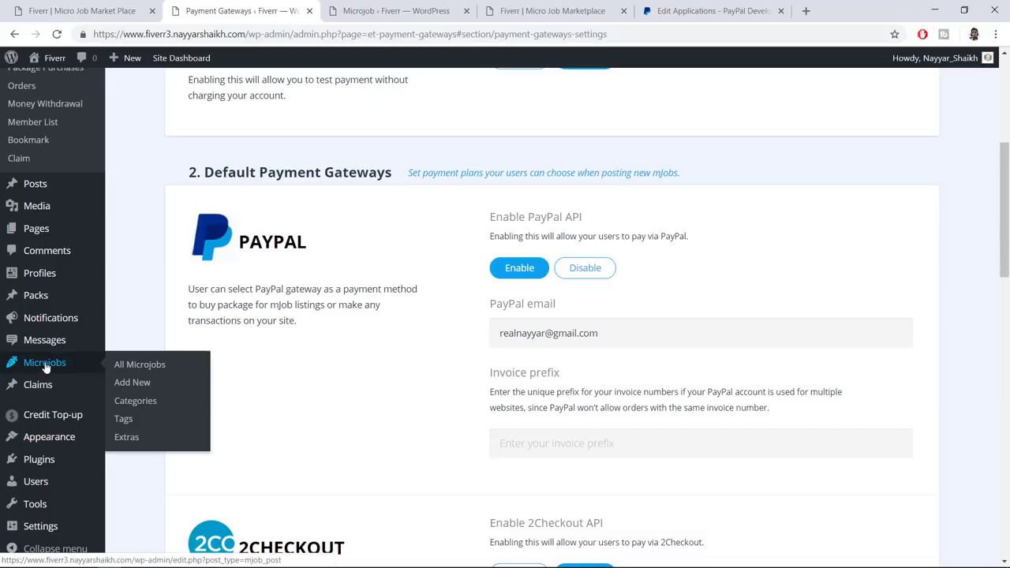
left_click(147, 404)
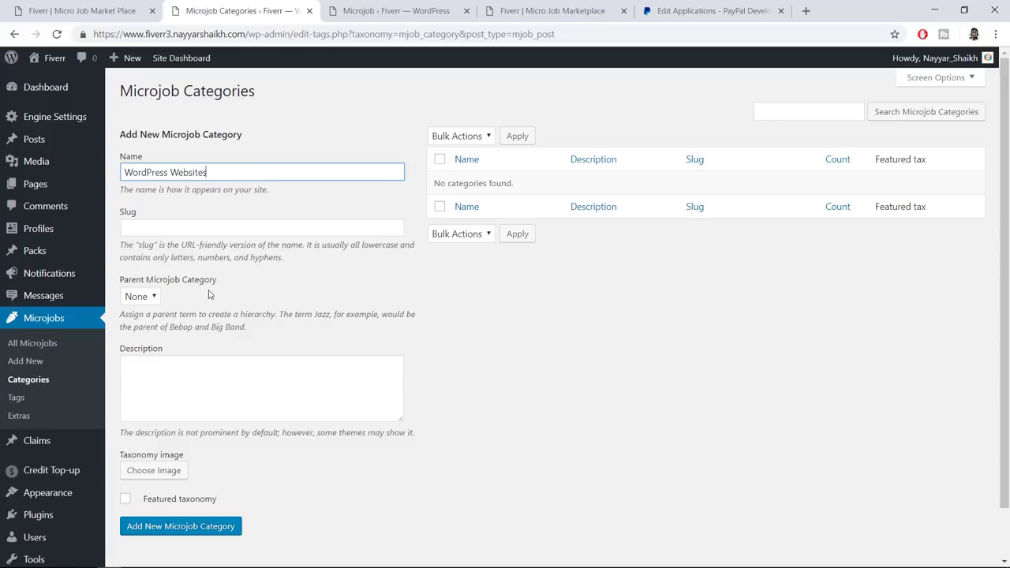
left_click(202, 386)
scroll(313, 396, "down", 1)
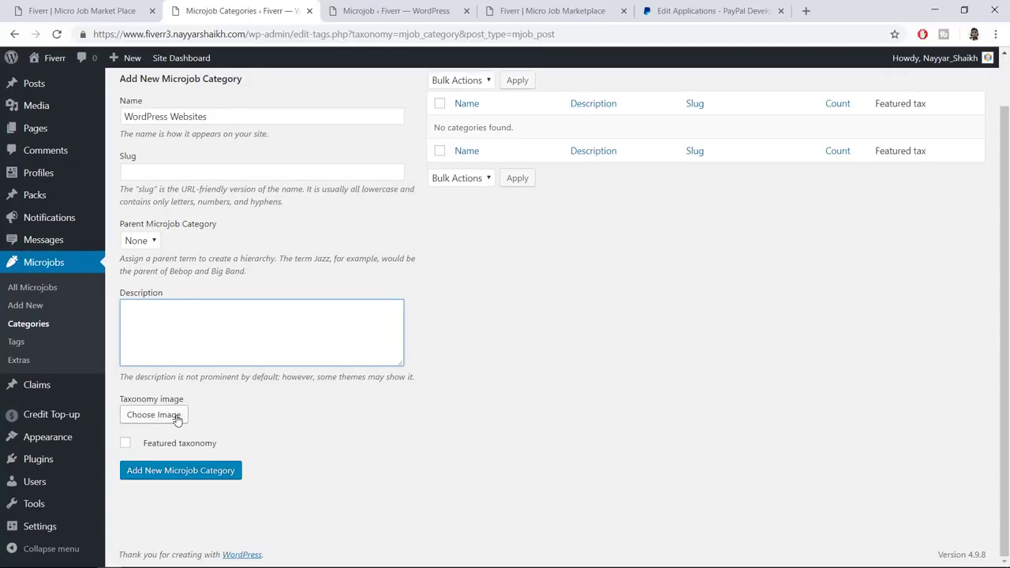
left_click(169, 415)
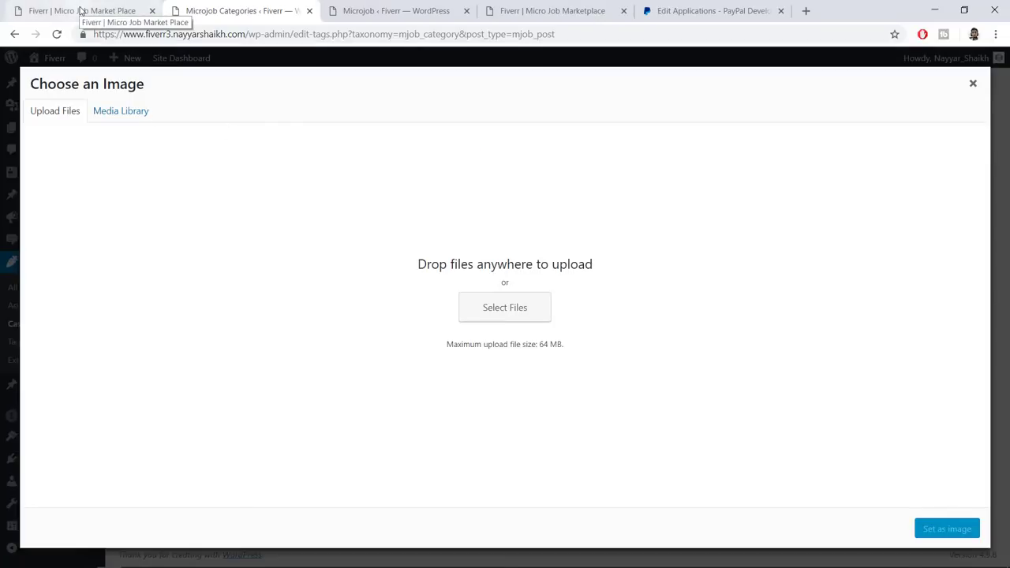
Upload the WordPress sheep image from the Caetegories folder and set it as the category image
left_click(483, 307)
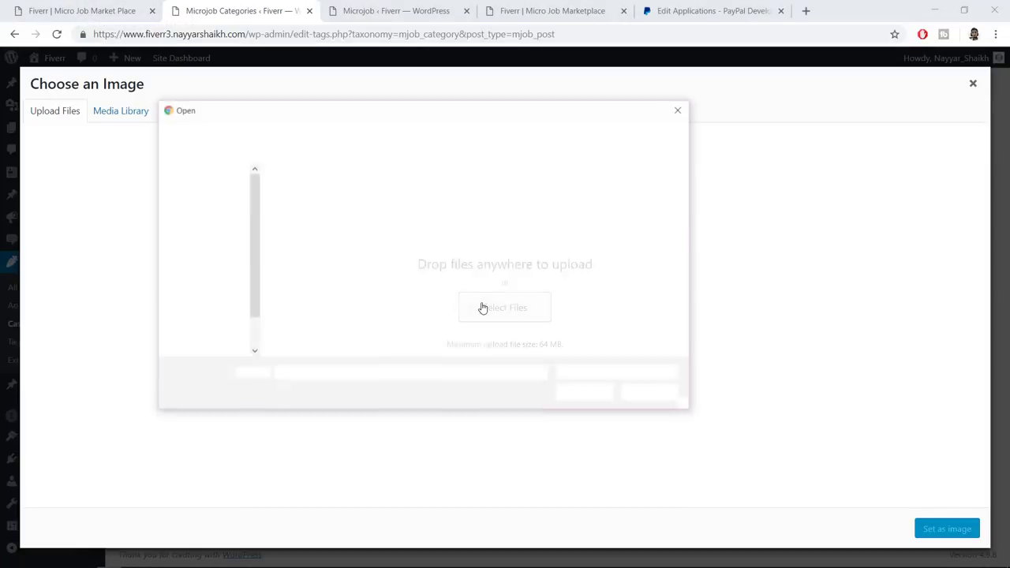
left_click(440, 131)
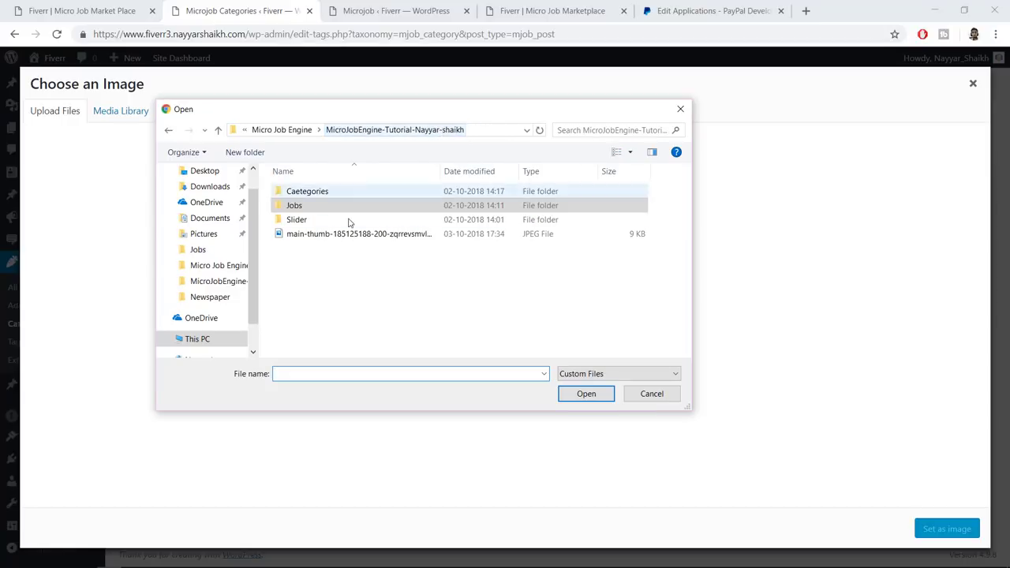
double_click(317, 192)
left_click(377, 202)
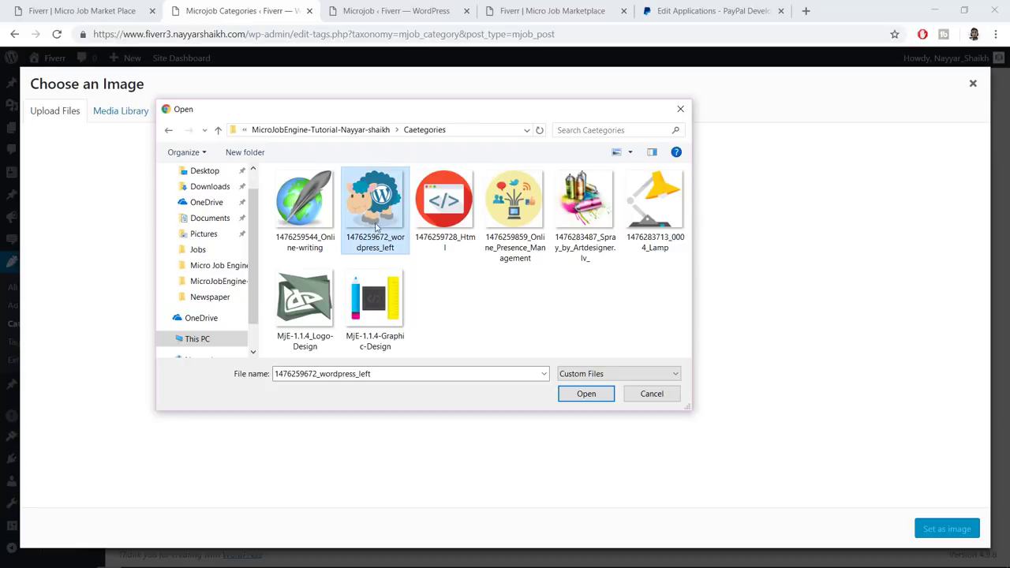
left_click(584, 394)
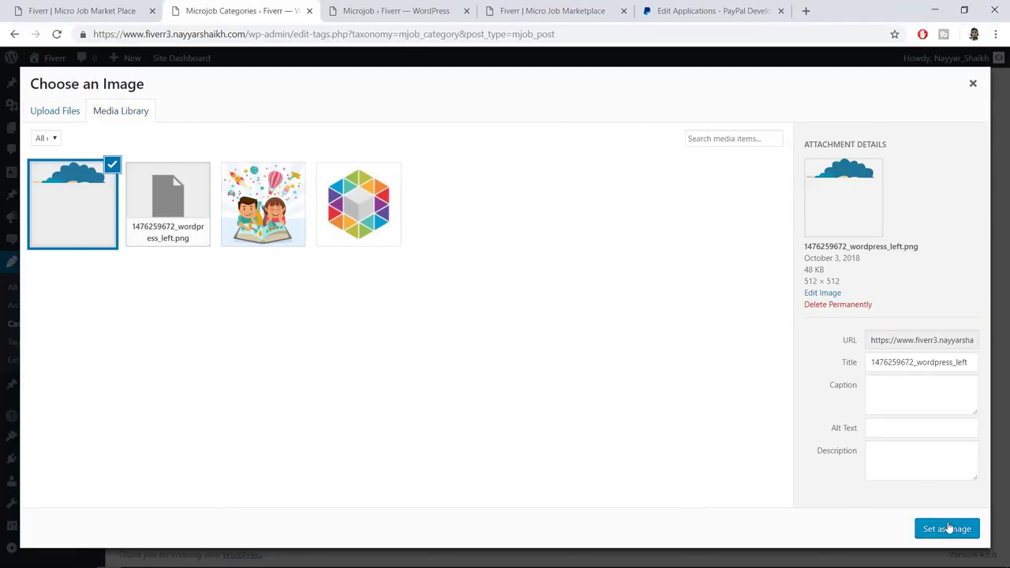
left_click(949, 529)
Mark the category Featured, add WordPress Websites, then view the Microjob list
scroll(518, 398, "down", 1)
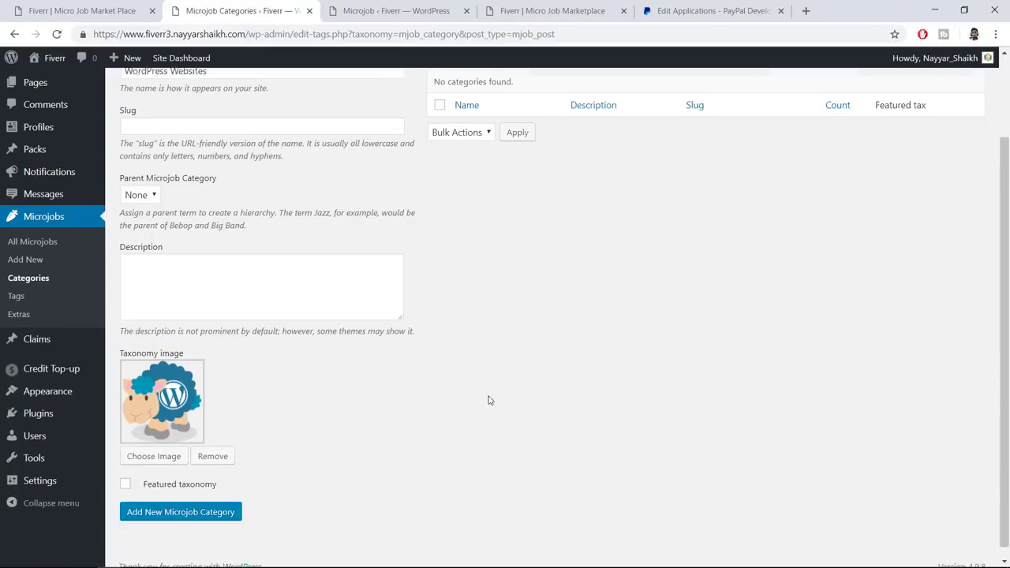
left_click(126, 472)
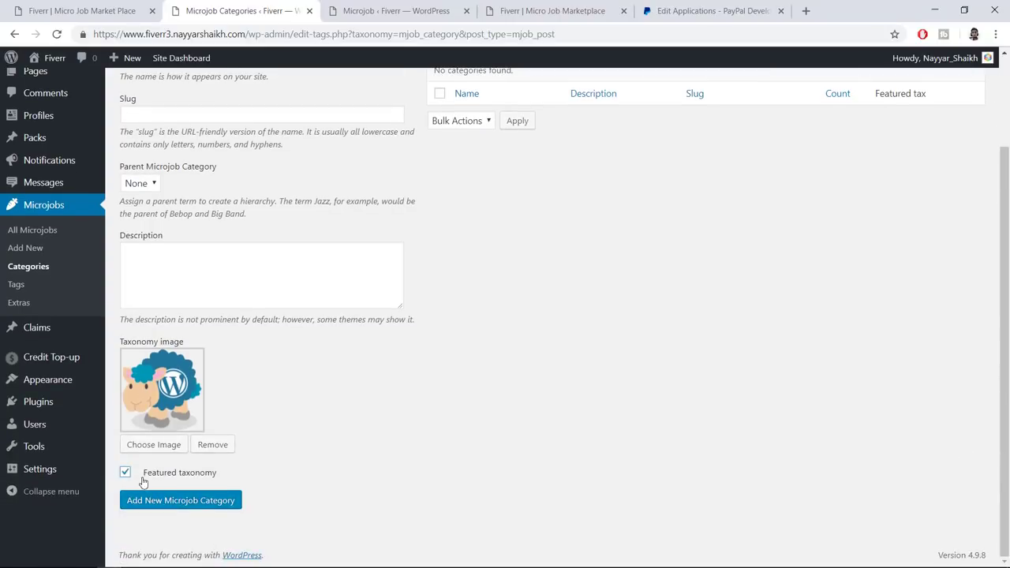
left_click(45, 7)
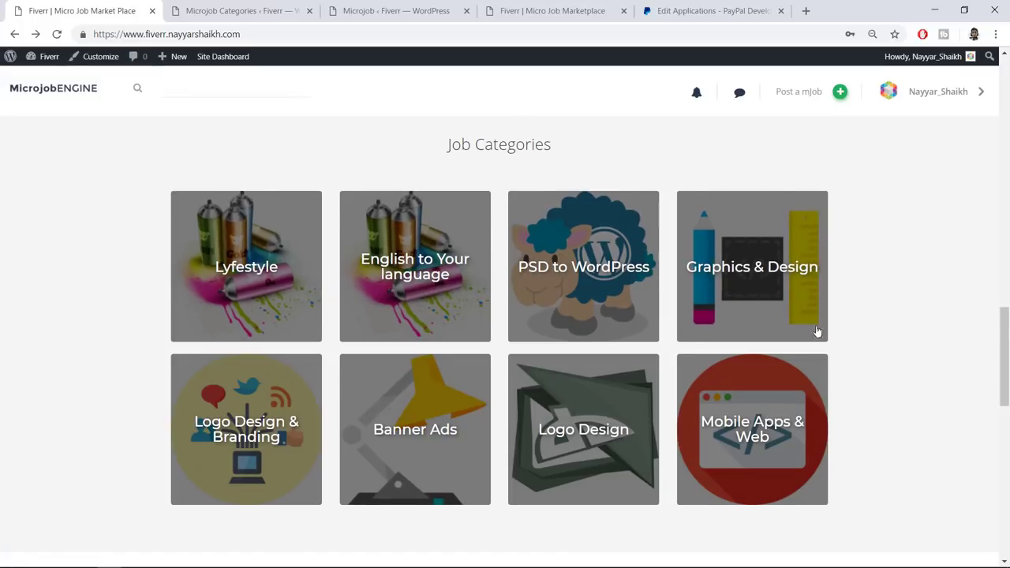
scroll(715, 372, "up", 2)
scroll(715, 373, "down", 2)
left_click(225, 9)
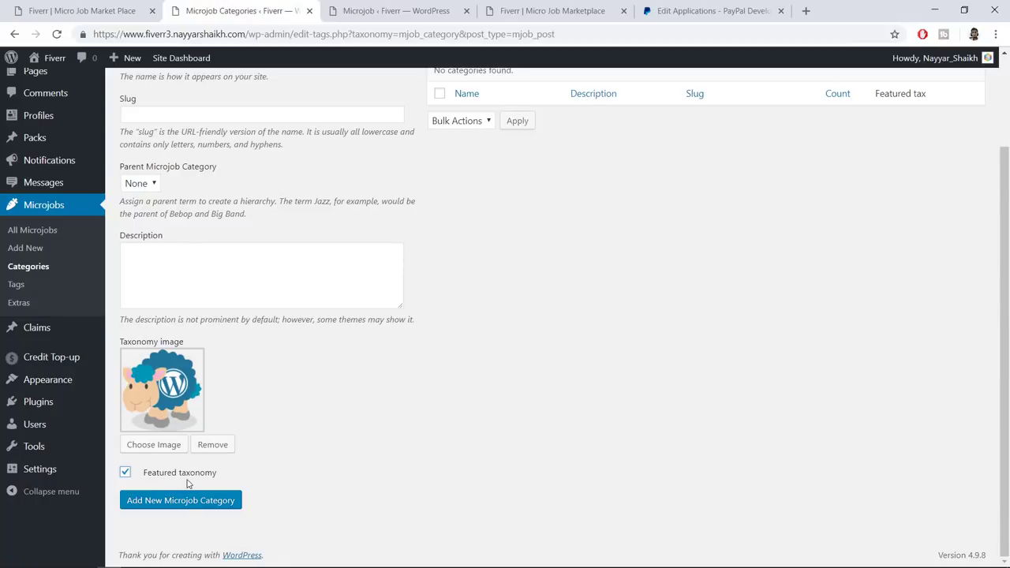
left_click(183, 505)
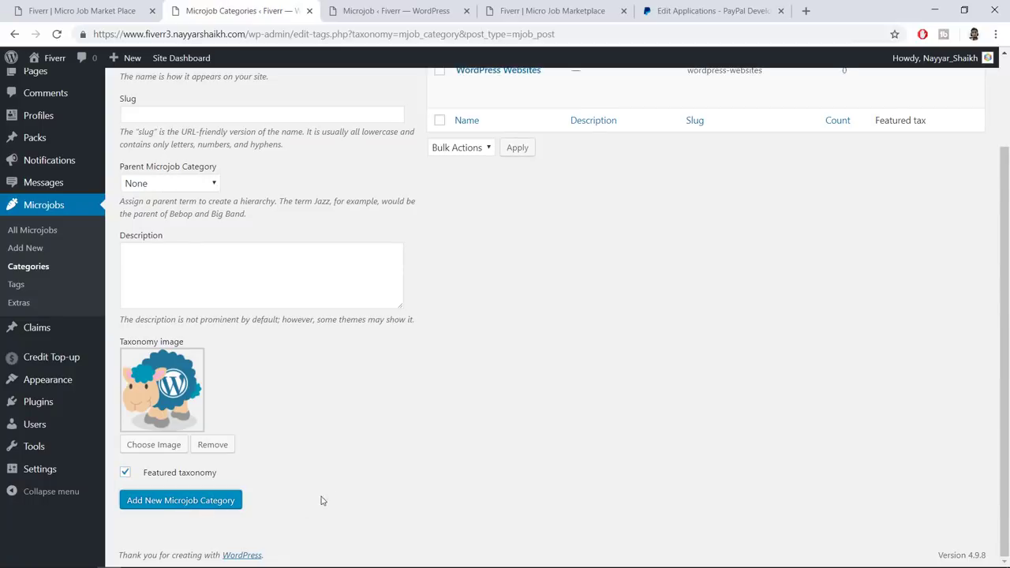
scroll(465, 476, "up", 2)
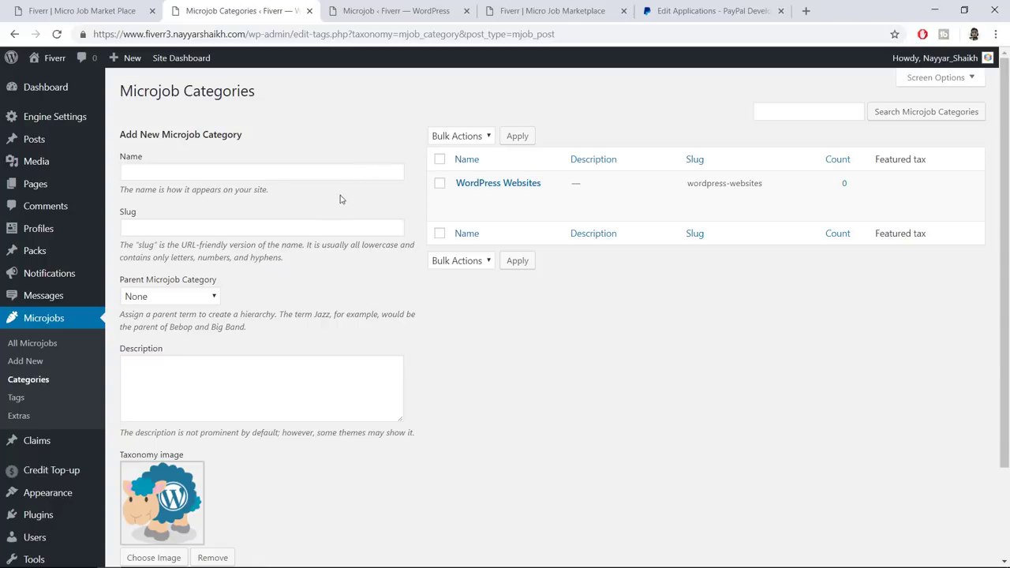
left_click(390, 4)
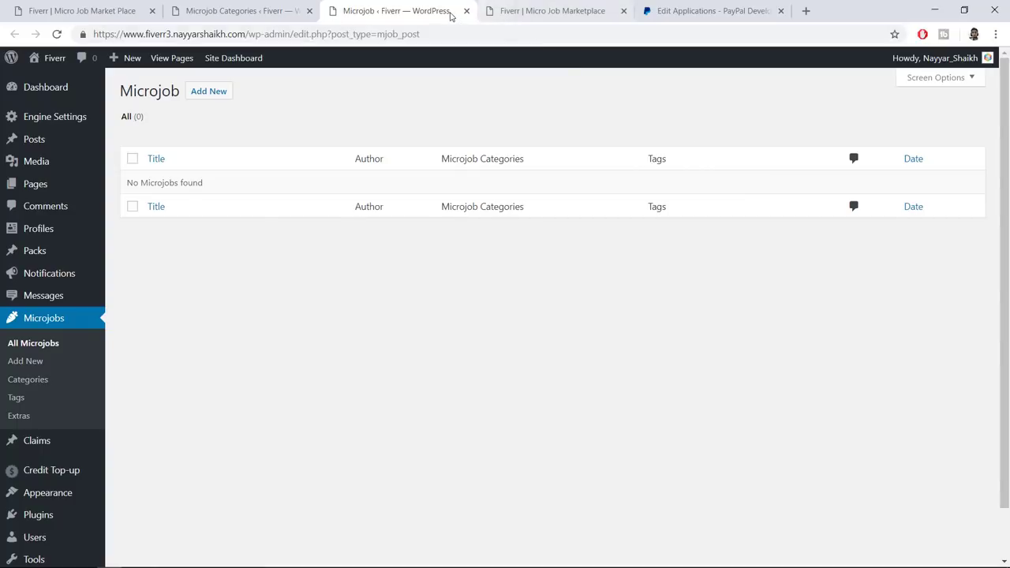
Close the admin and PayPal tabs, reload the marketplace, and start a Standard-plan mJob
left_click(466, 11)
left_click(616, 16)
left_click(624, 11)
left_click(57, 34)
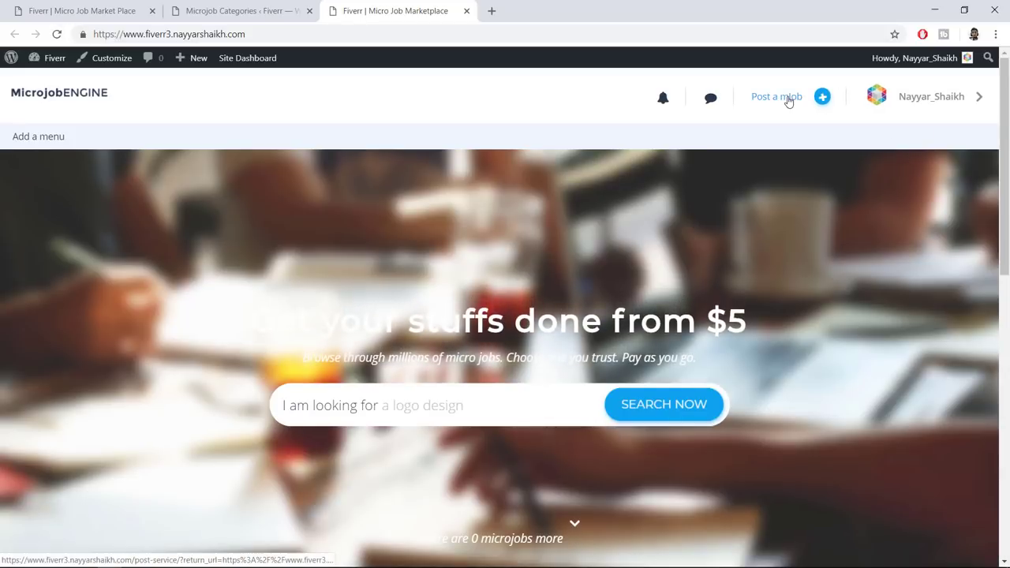
left_click(787, 101)
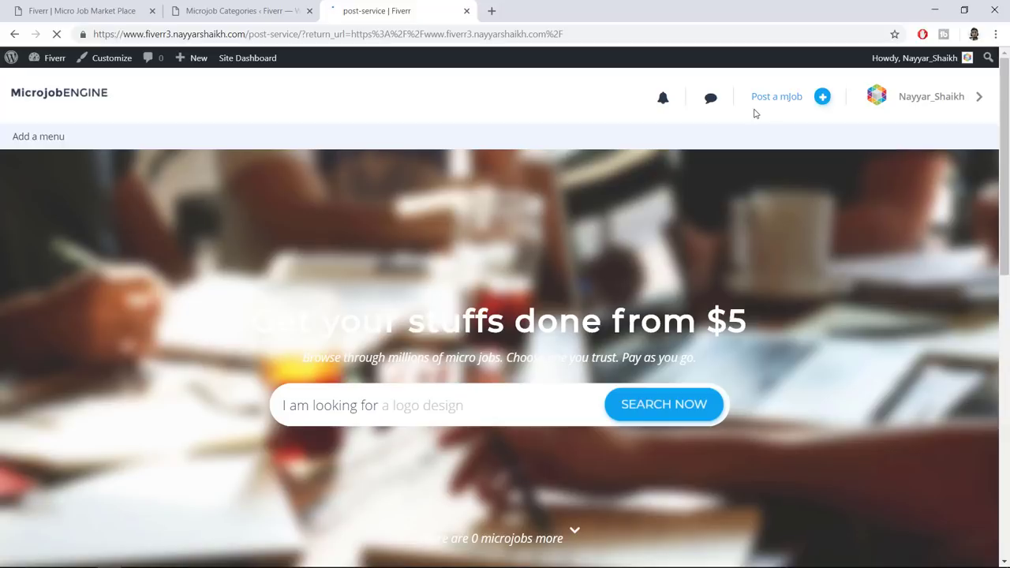
scroll(785, 204, "down", 2)
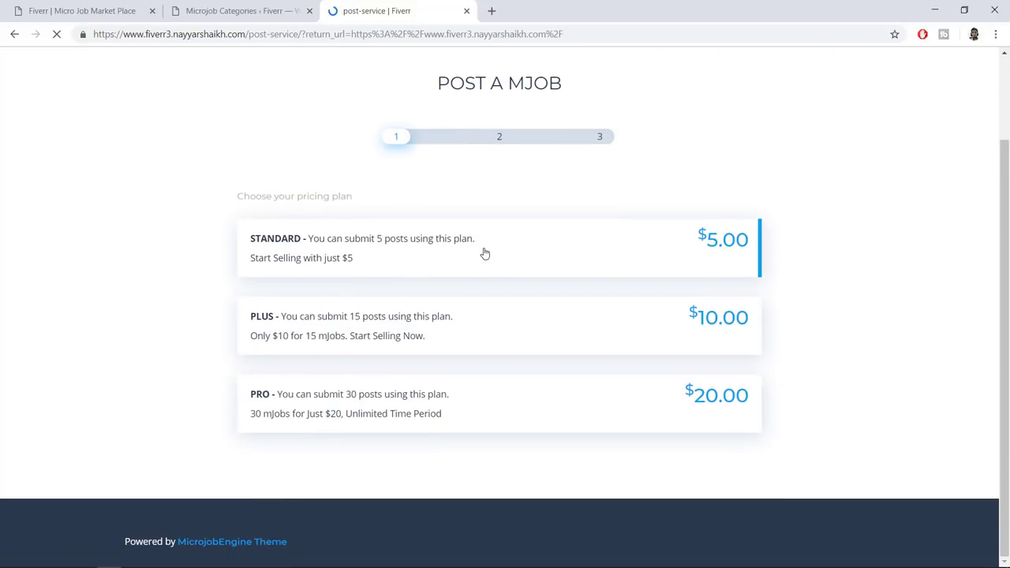
left_click(491, 245)
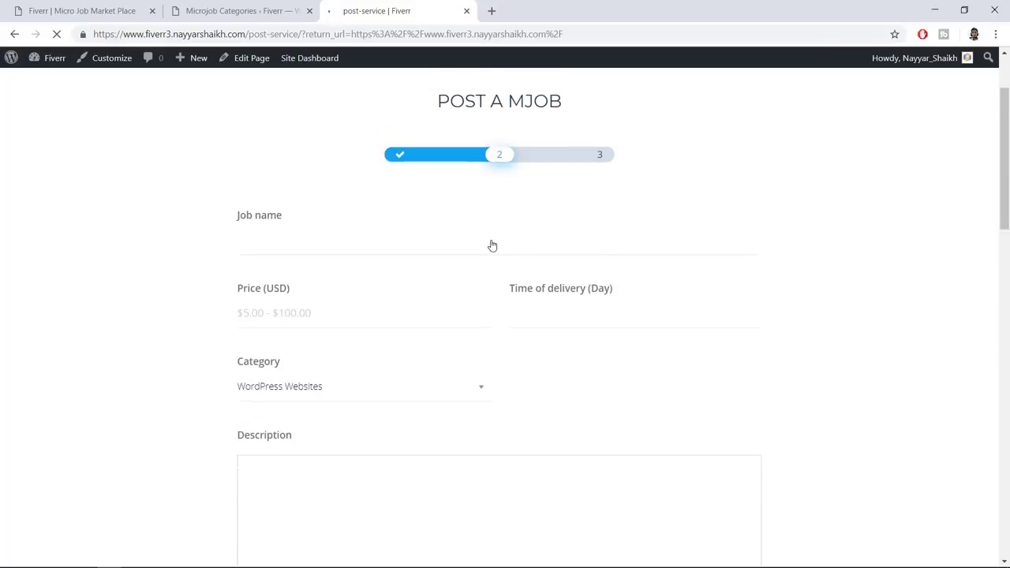
Name the job 'I will create a Micro Job Website for You', priced 100 USD with 5-day delivery
left_click(307, 354)
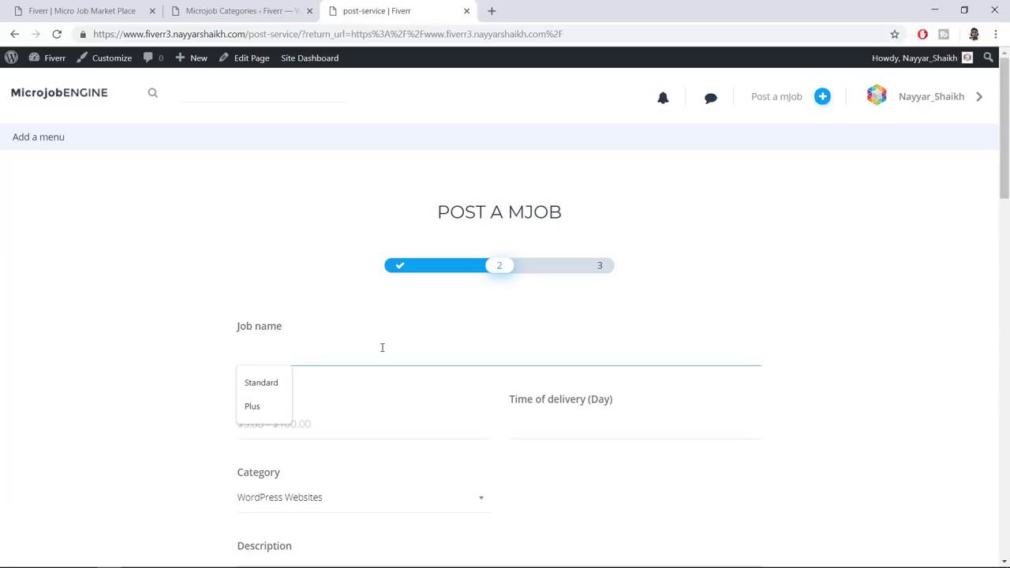
type("I will create a Mic")
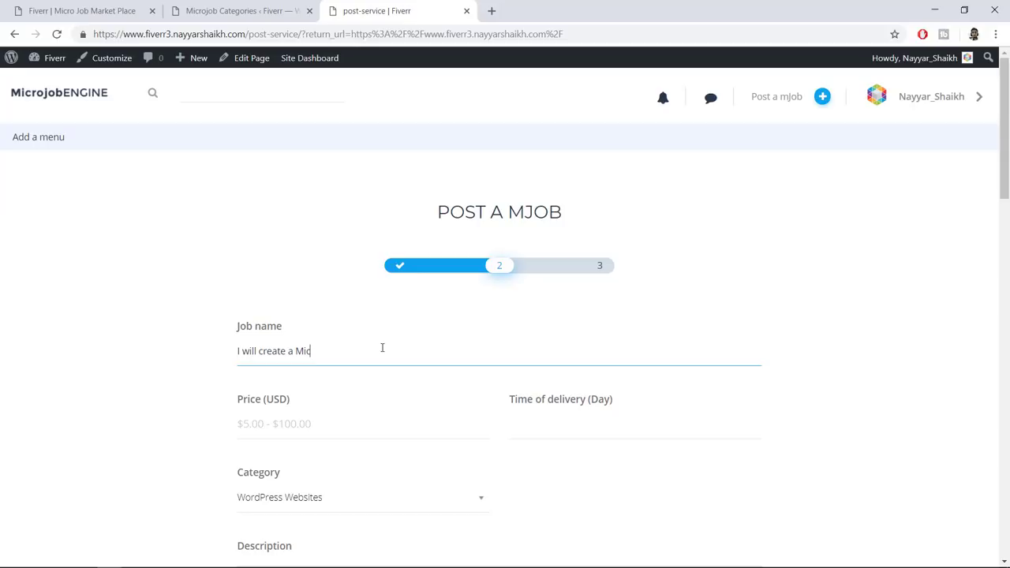
type("Website for You")
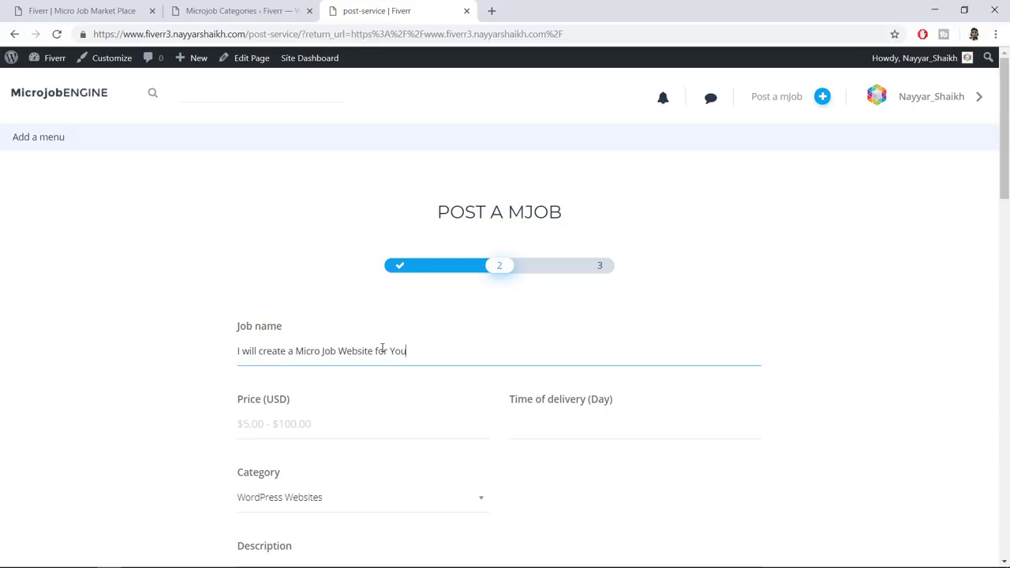
left_click(374, 423)
type("100")
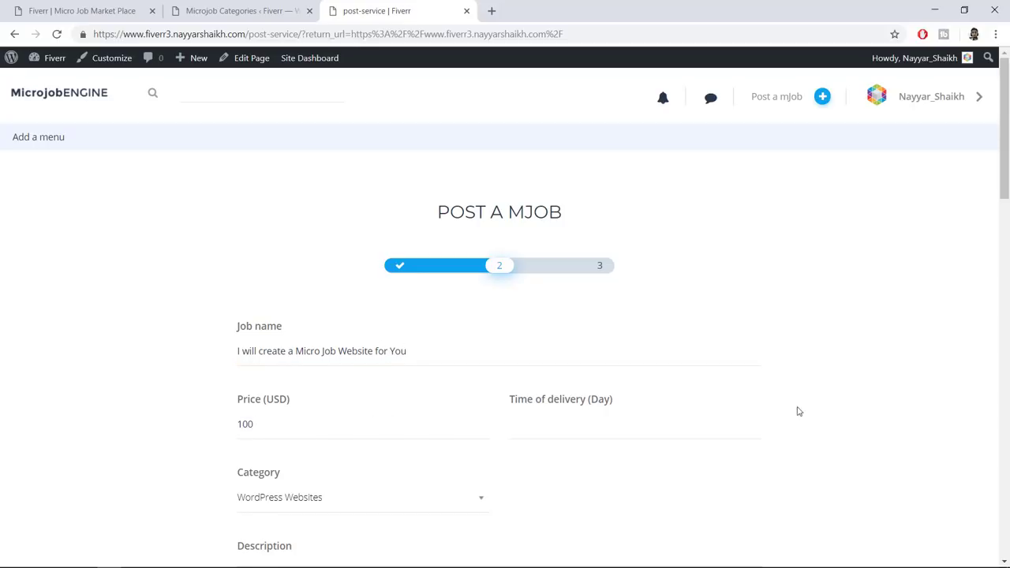
scroll(808, 408, "down", 1)
left_click(518, 358)
type("0")
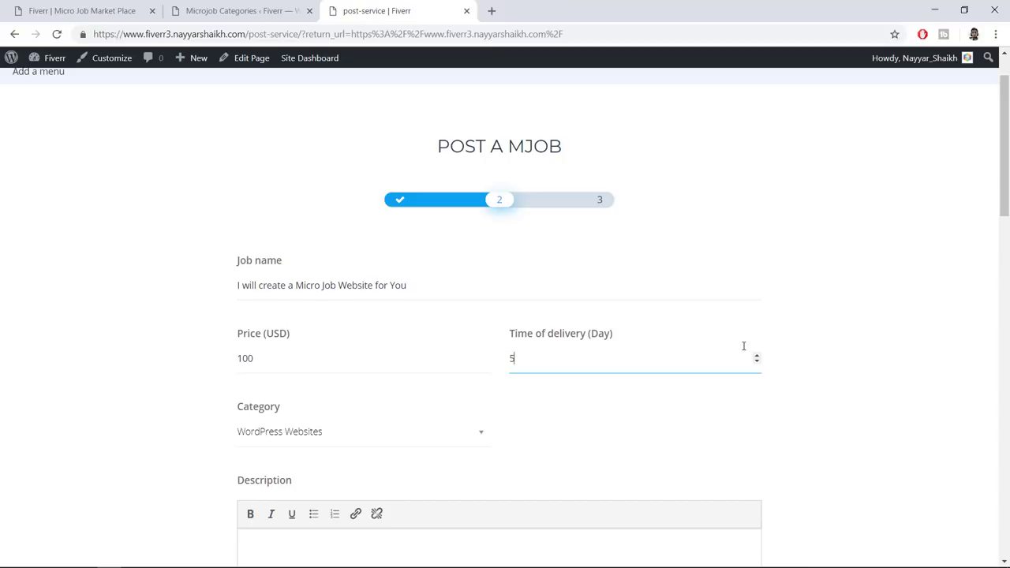
left_click(957, 357)
Set the job category to WordPress Websites, then go to the marketplace home page
scroll(779, 364, "down", 1)
left_click(406, 368)
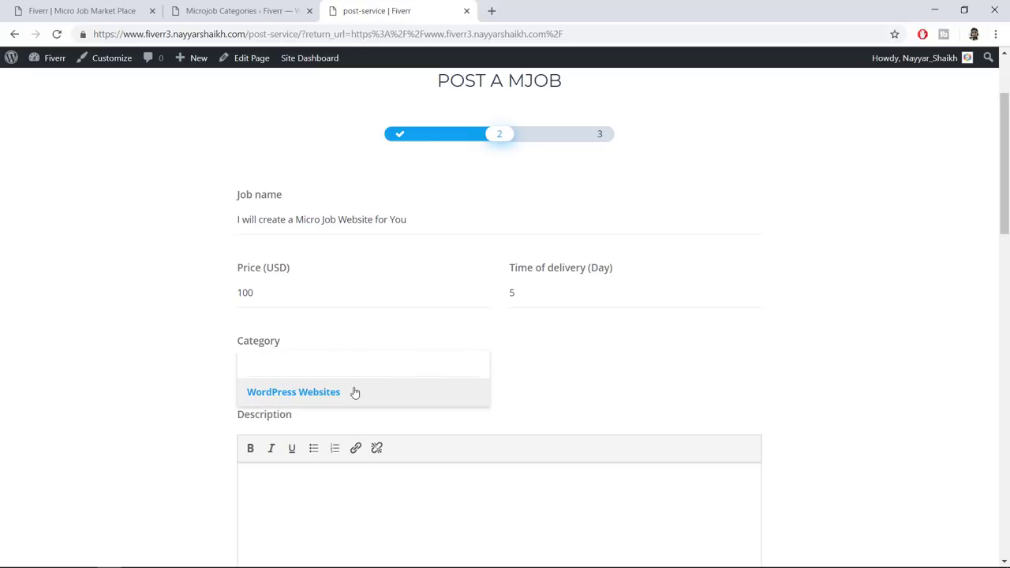
left_click(355, 392)
scroll(489, 395, "down", 2)
left_click(460, 366)
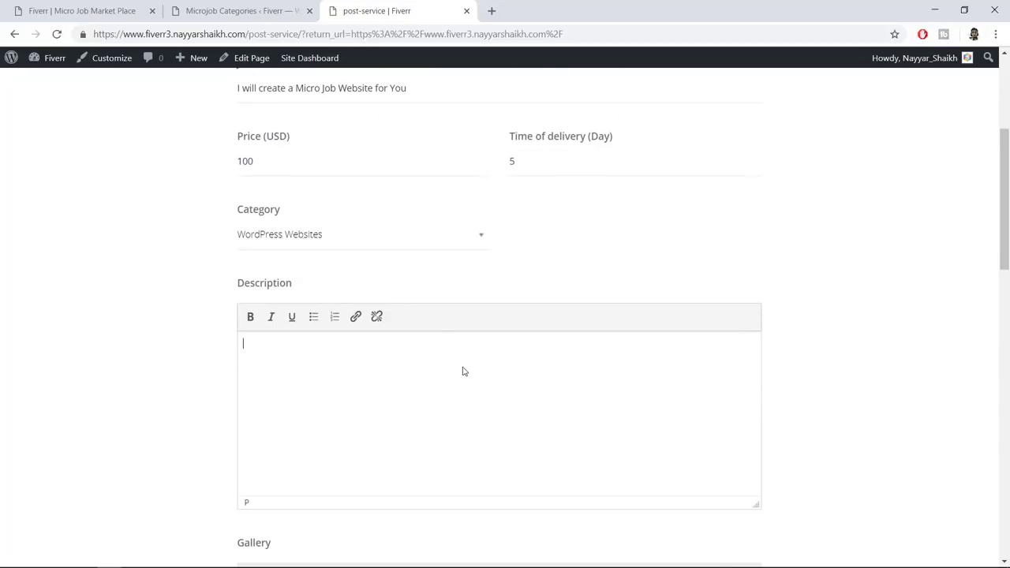
left_click(113, 10)
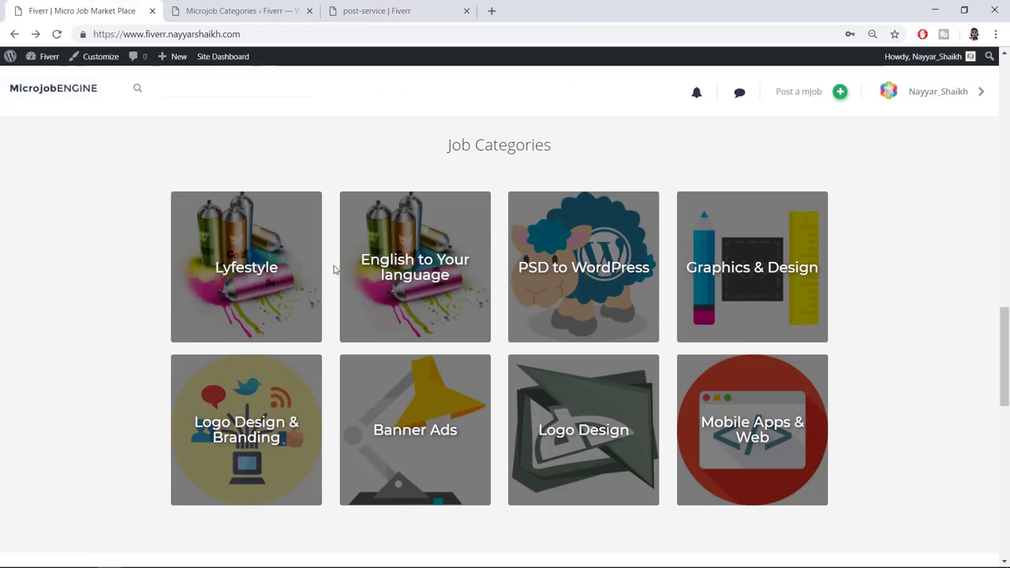
Open the 'I will make amazing Mobile application for you' mJob and look over its description
scroll(402, 336, "up", 5)
scroll(474, 355, "up", 6)
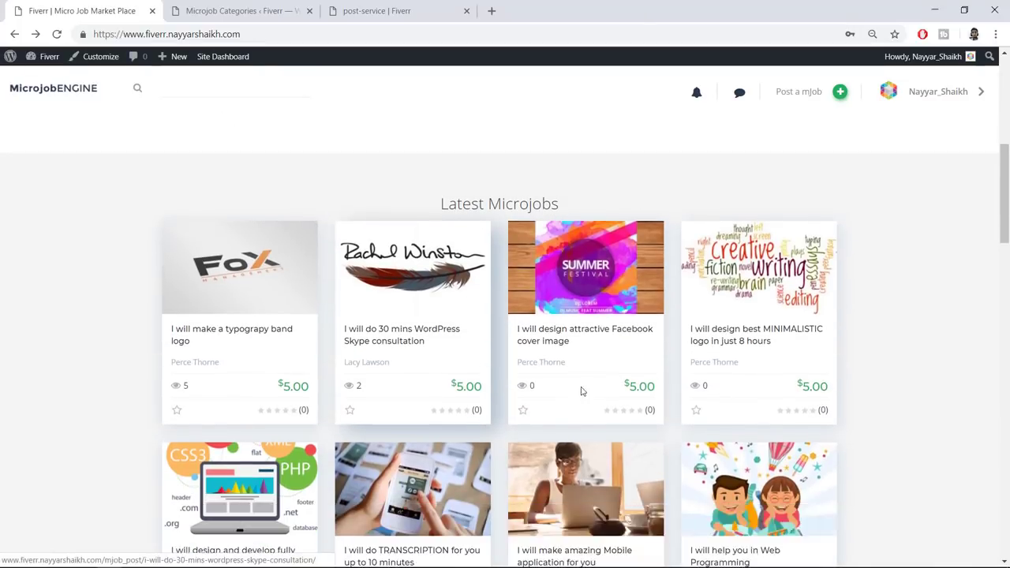
scroll(610, 483, "down", 1)
left_click(591, 491)
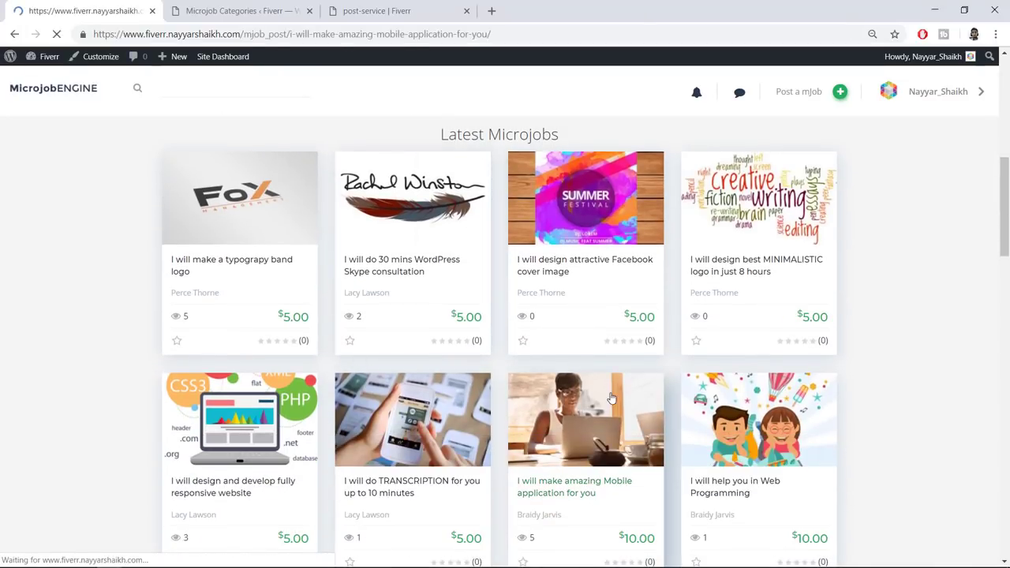
scroll(474, 308, "down", 1)
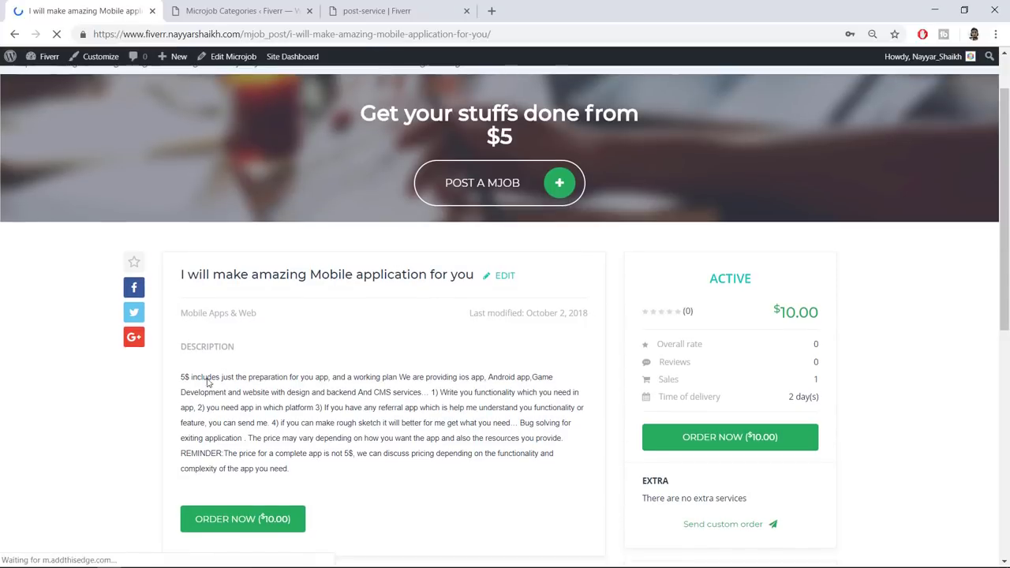
left_click_drag(181, 377, 487, 454)
left_click(357, 408)
In the Description, add bullets 'I will provide Hosting' and 'I will also Provide the Theme', then begin a 'Note:' line
left_click(486, 453)
left_click(239, 11)
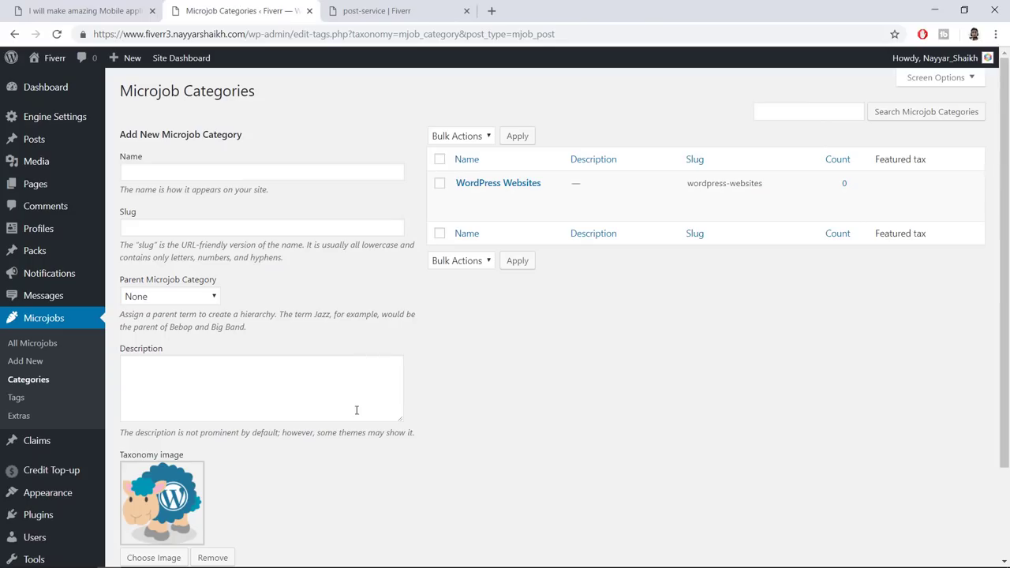
left_click(345, 6)
left_click(313, 316)
type("I will provide")
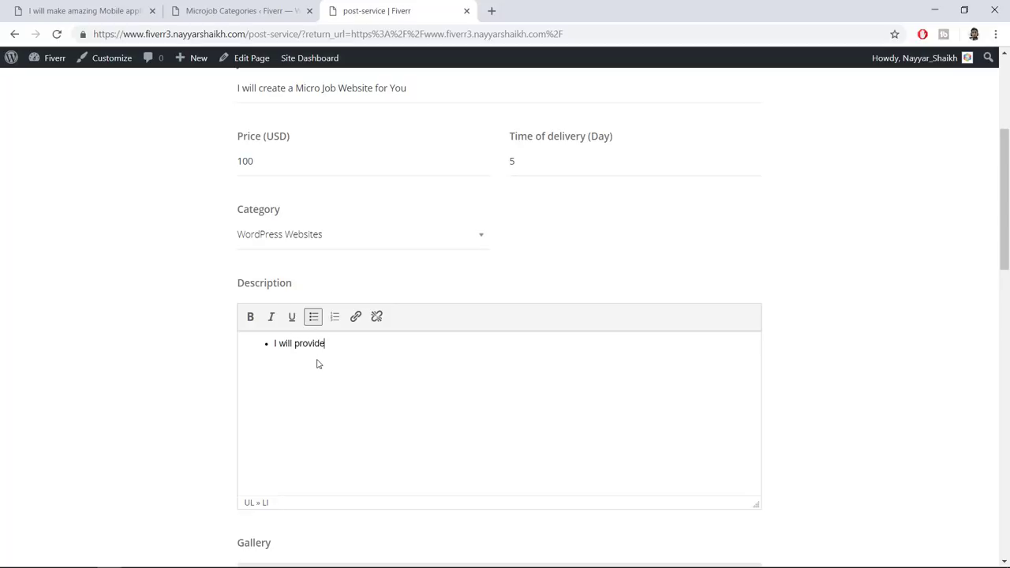
type(" Hosting")
key("Return")
type("I will also Provide the")
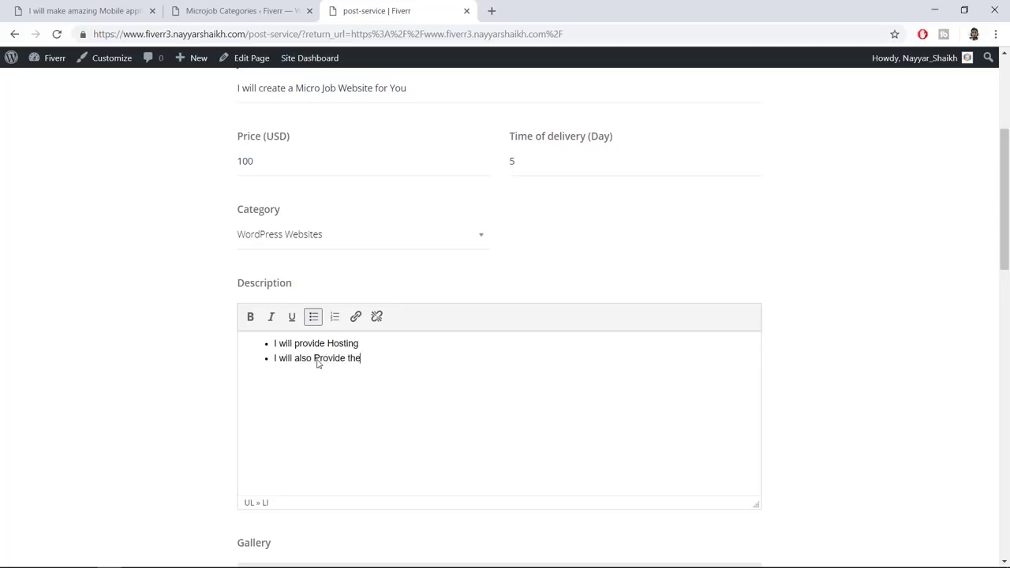
type(" Theme")
key("Return")
type("Note:")
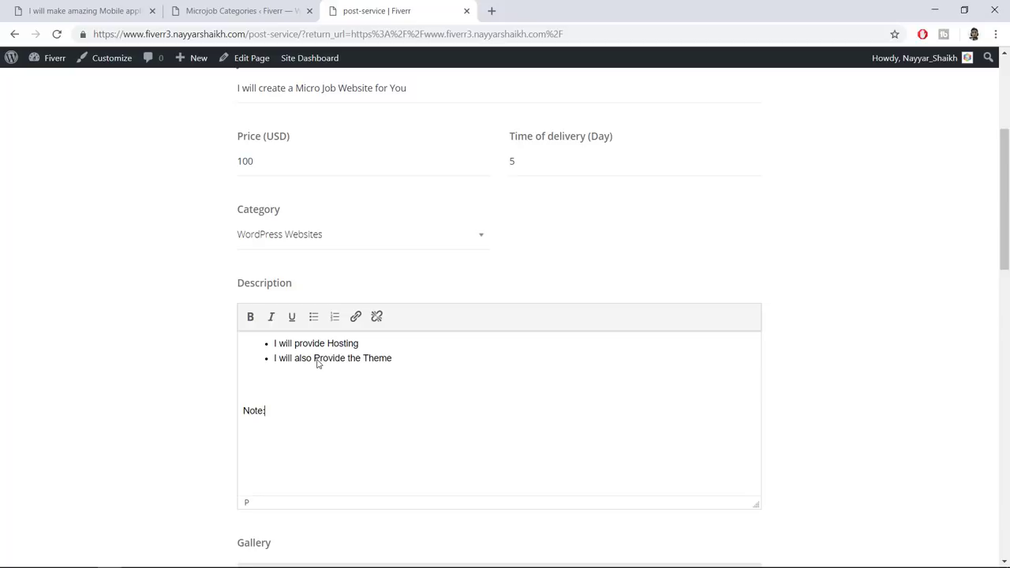
type("  Please let me....")
Upload images from the Jobs folder to the mJob gallery
scroll(445, 417, "down", 5)
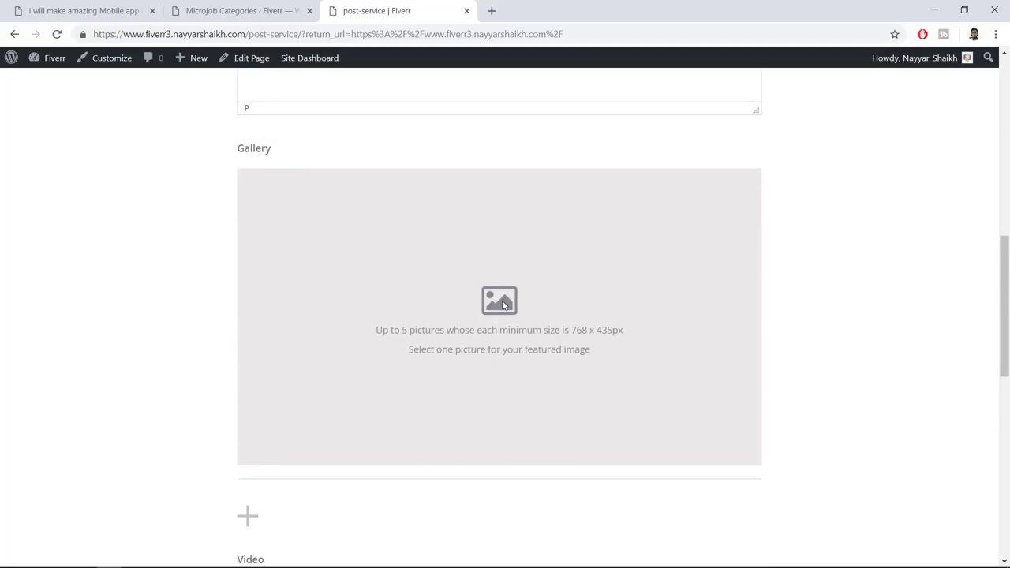
scroll(331, 409, "down", 1)
left_click(248, 452)
left_click(377, 131)
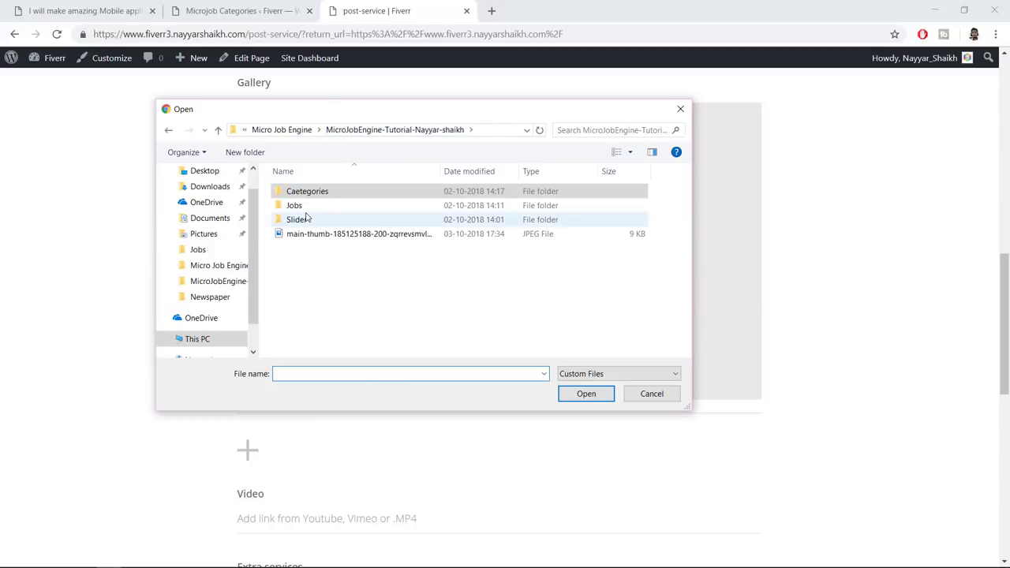
double_click(294, 207)
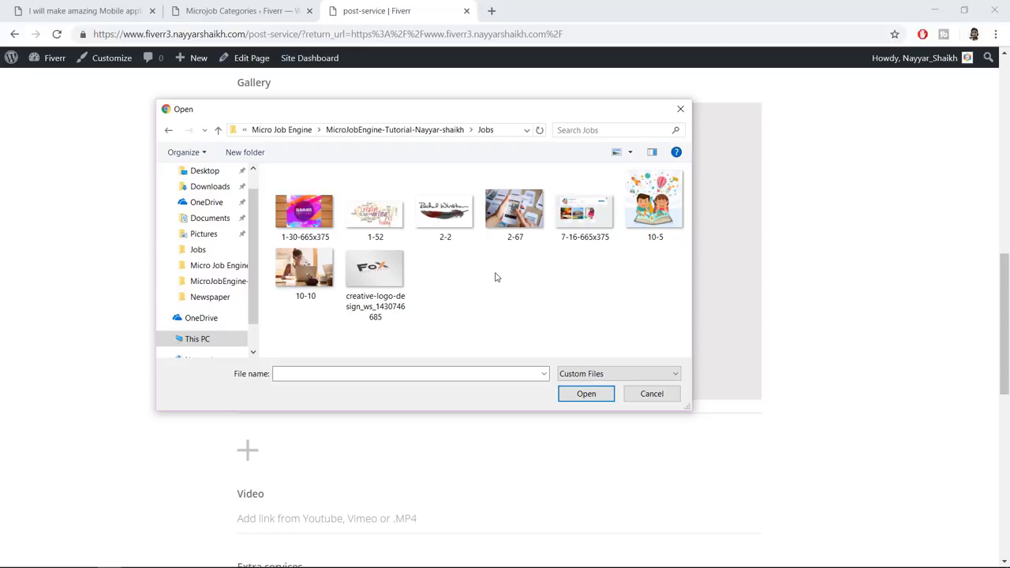
left_click(324, 279)
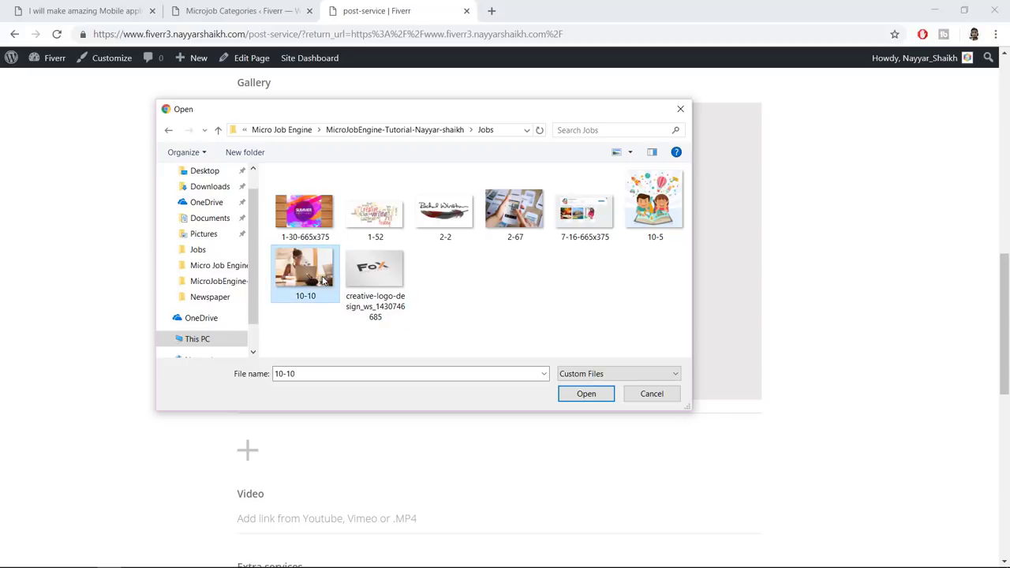
left_click(375, 273, "ctrl")
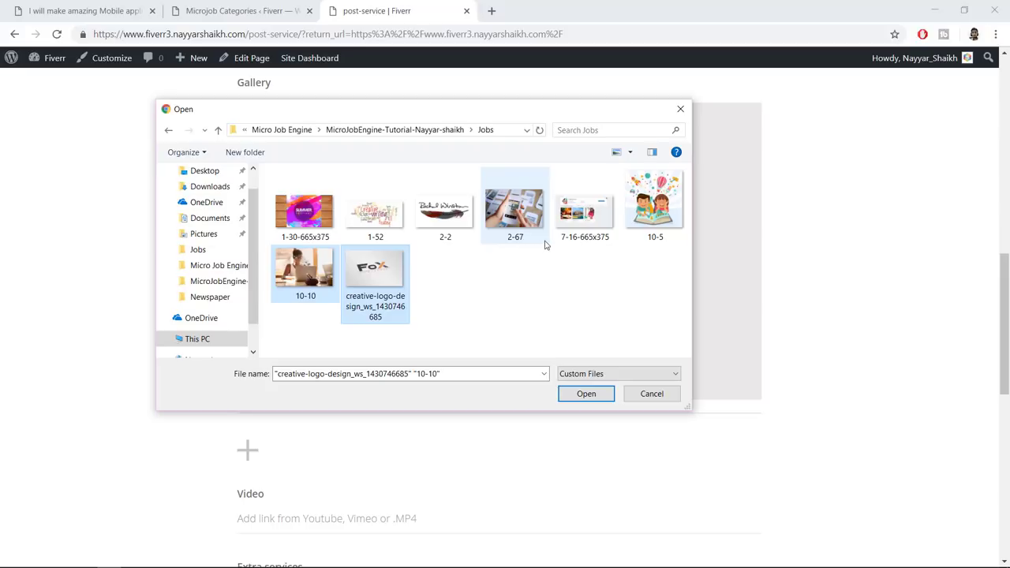
left_click(649, 209, "ctrl")
left_click(318, 229, "ctrl")
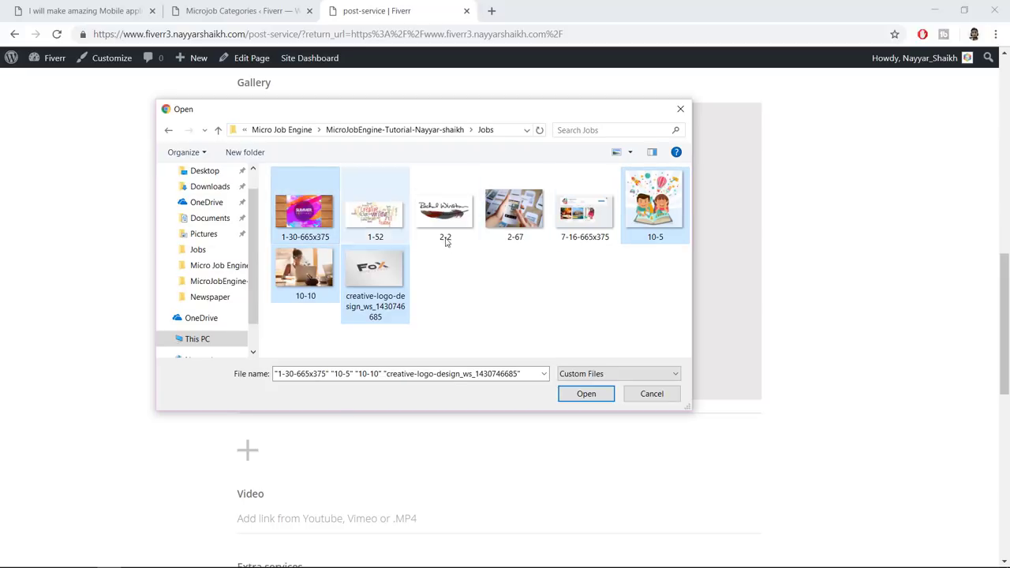
left_click(635, 225, "ctrl")
left_click(521, 223, "ctrl")
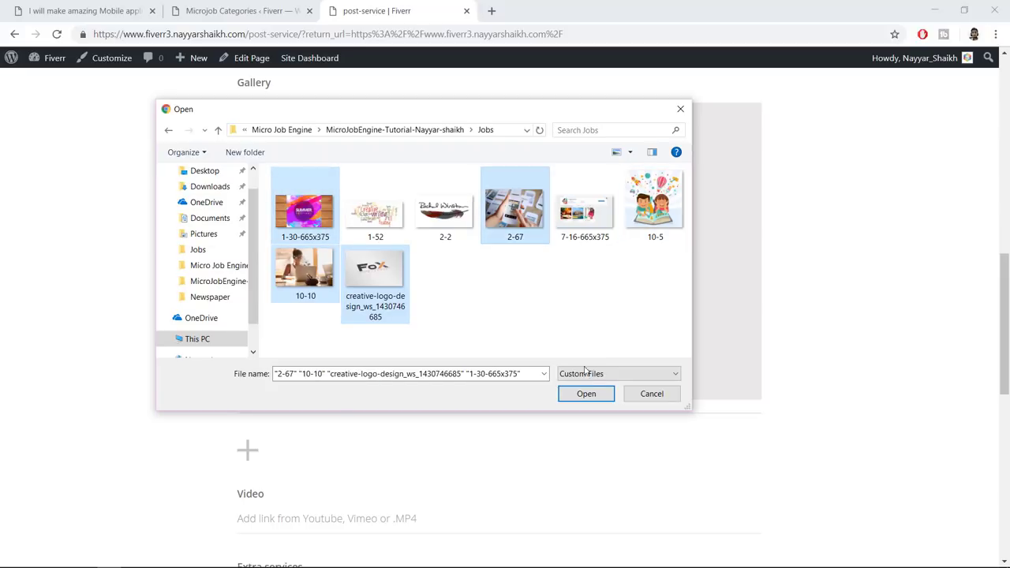
left_click(587, 395)
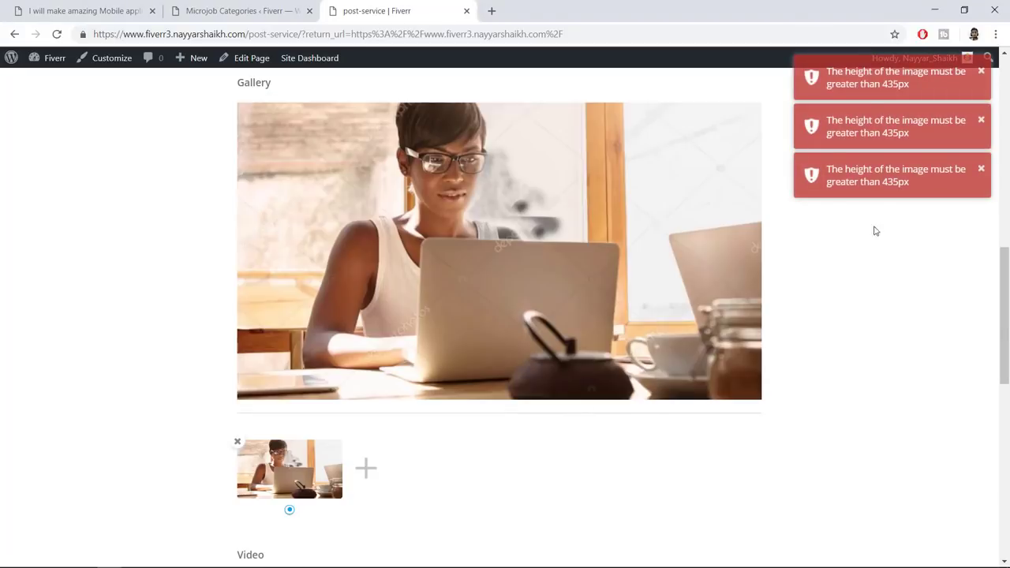
Upload the 10-5 cartoon children image as a second gallery picture
scroll(885, 293, "up", 2)
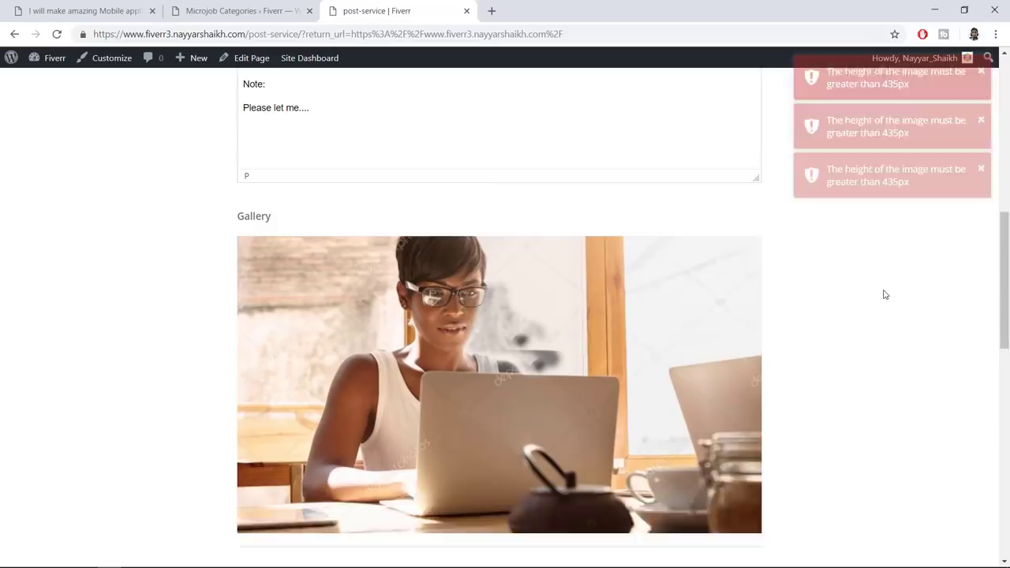
scroll(863, 263, "down", 1)
scroll(408, 431, "down", 3)
left_click(368, 404)
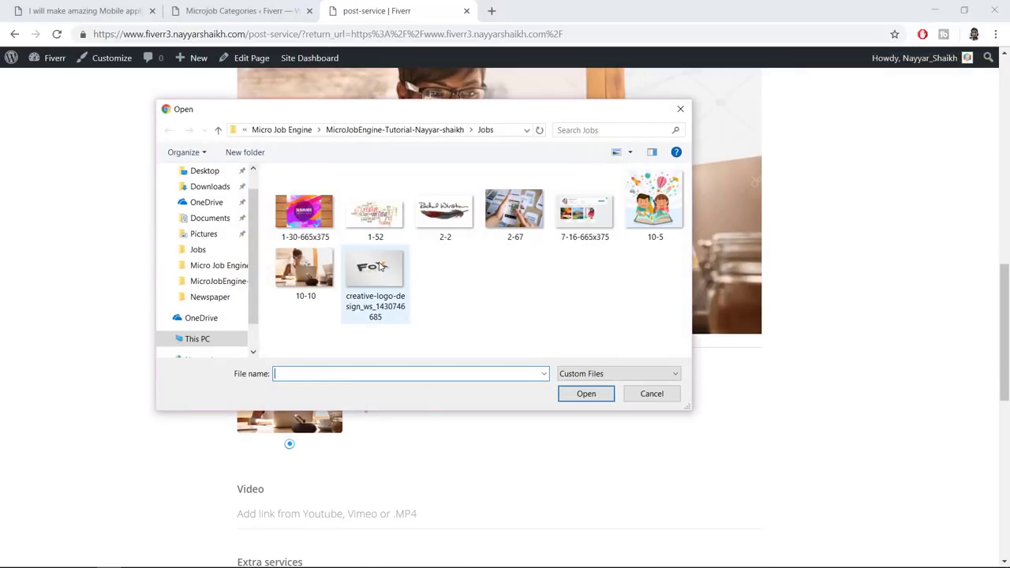
left_click(380, 268)
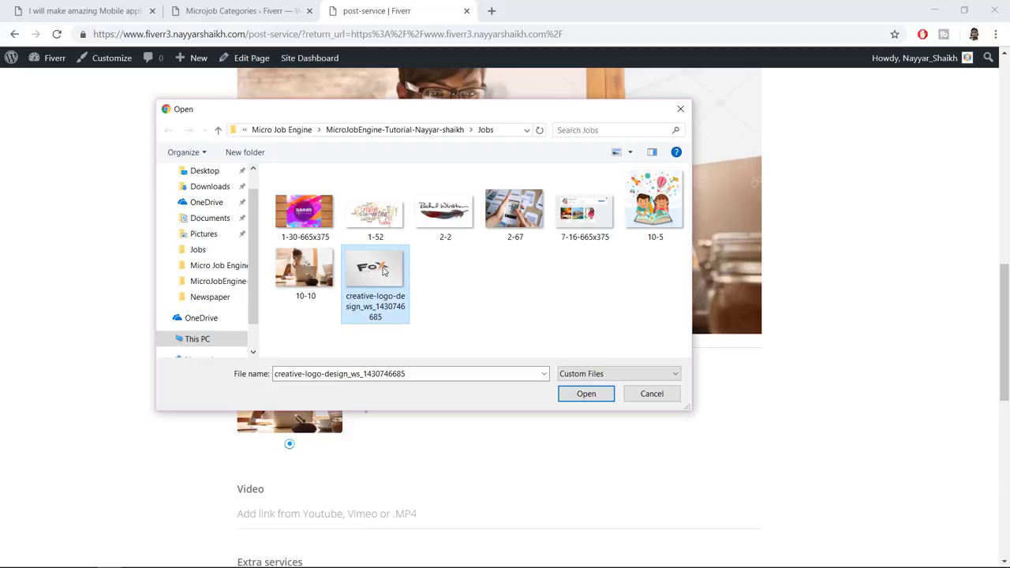
left_click(645, 218)
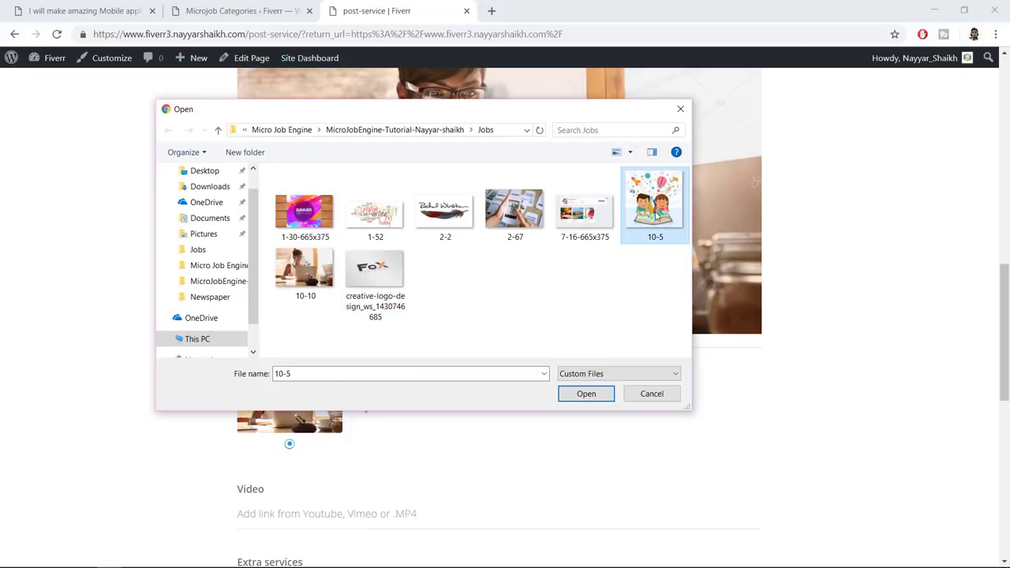
left_click(585, 395)
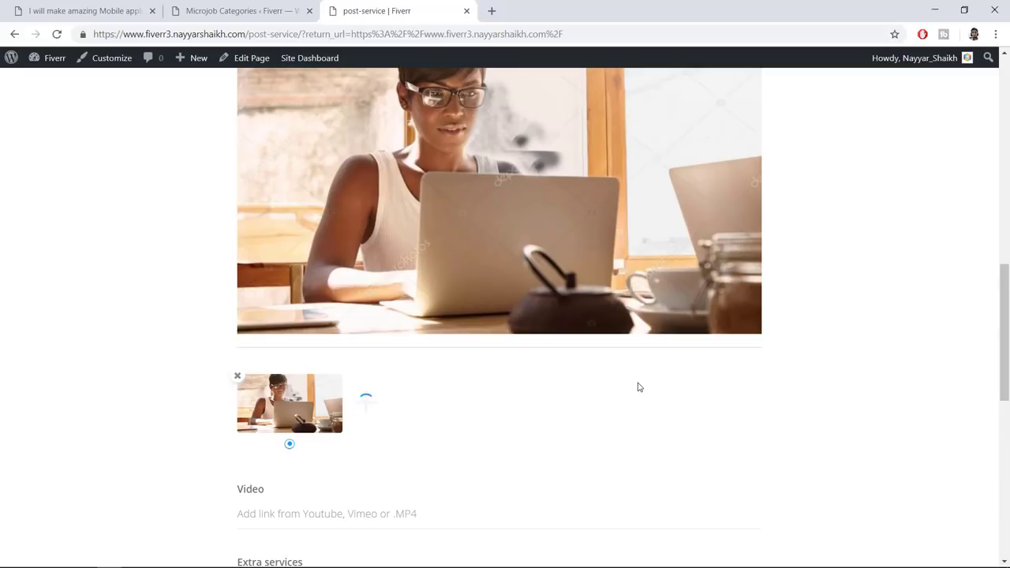
scroll(640, 386, "up", 2)
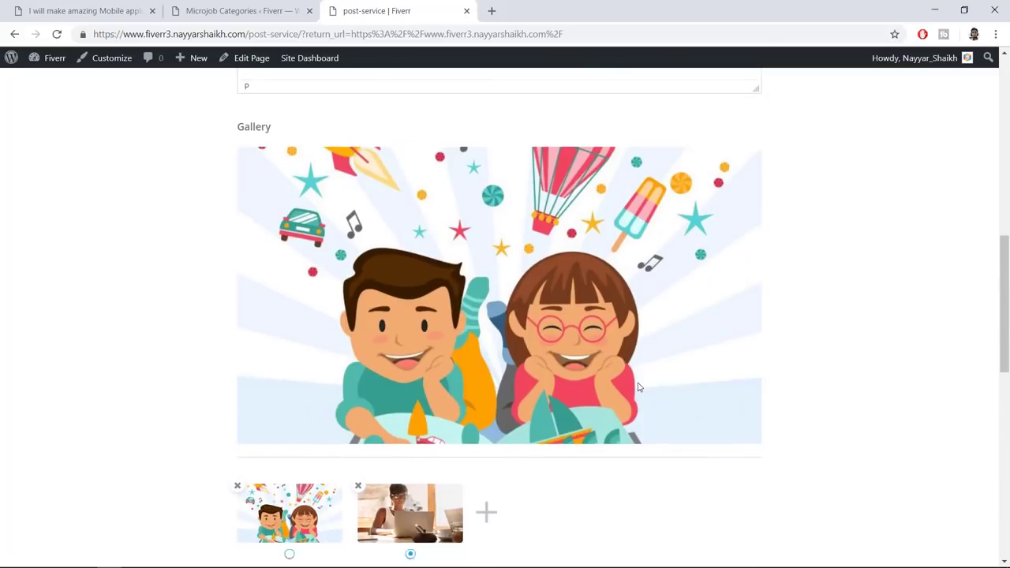
scroll(638, 384, "down", 1)
scroll(605, 275, "up", 3)
scroll(606, 275, "down", 6)
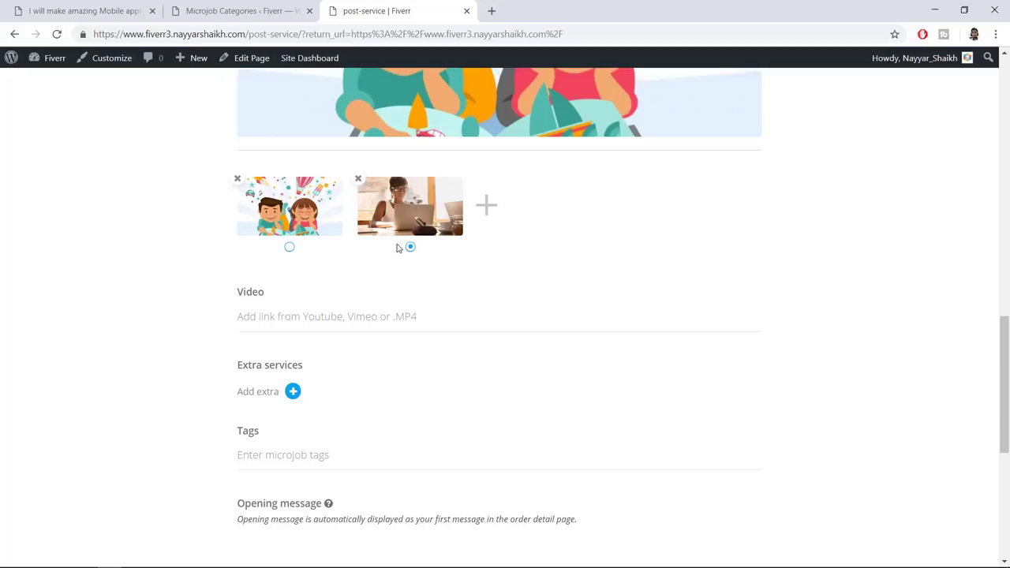
scroll(355, 292, "down", 1)
scroll(354, 292, "down", 1)
left_click(341, 245)
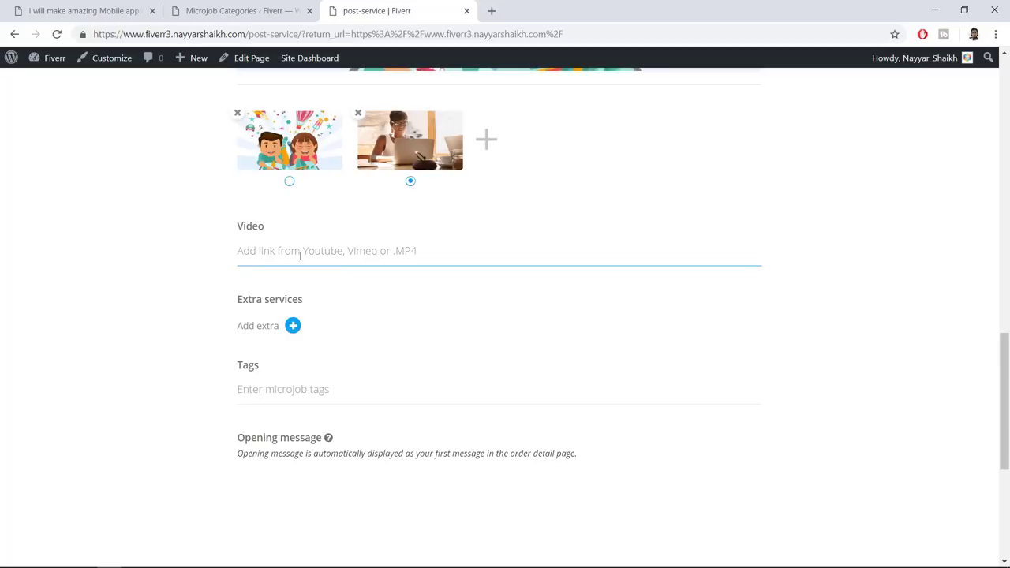
Add an extra service 'Support 7 Days' priced at 20 USD
scroll(286, 248, "down", 2)
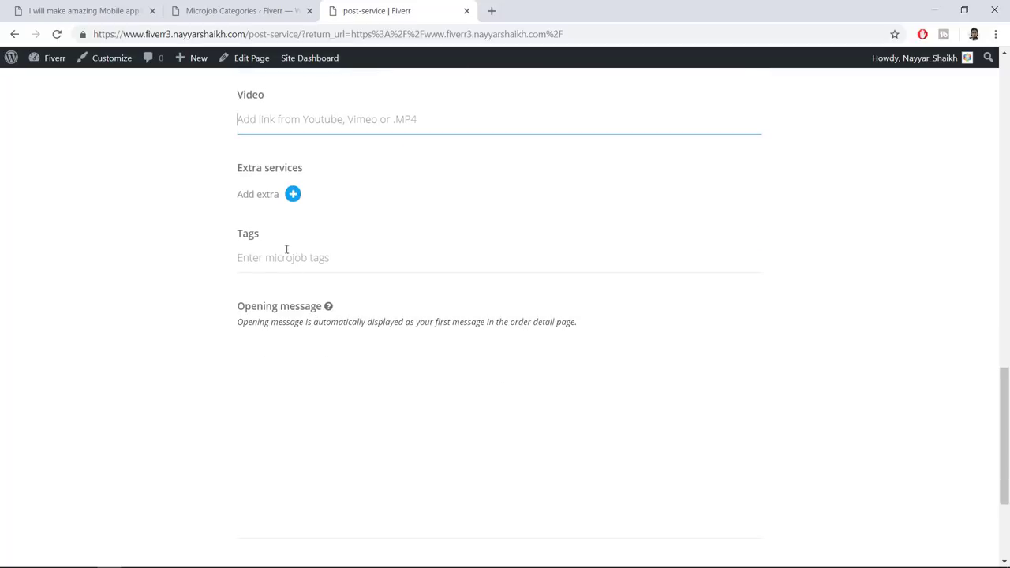
left_click(292, 195)
left_click(322, 203)
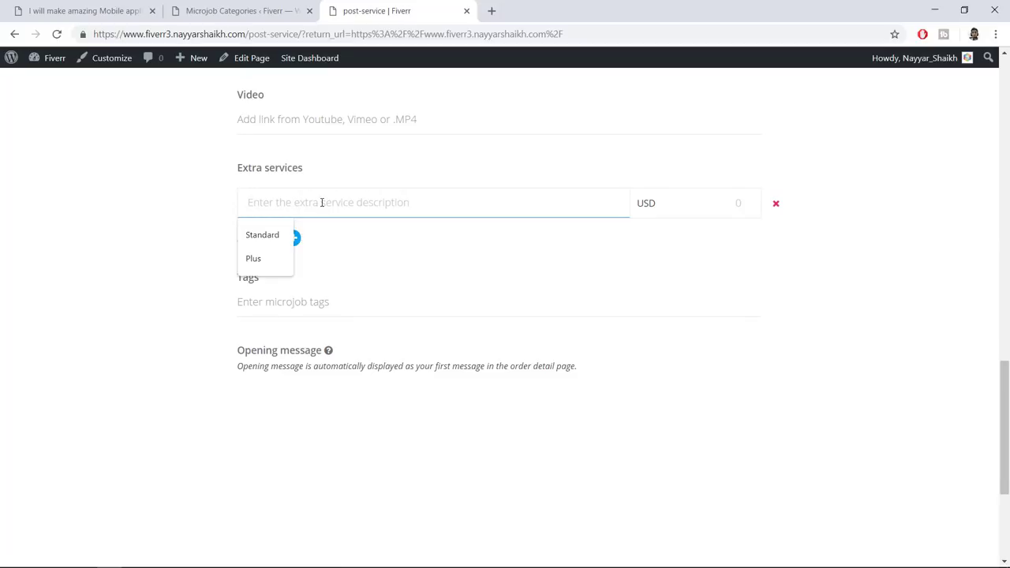
type("Ex")
key("ctrl+a")
type("Sip")
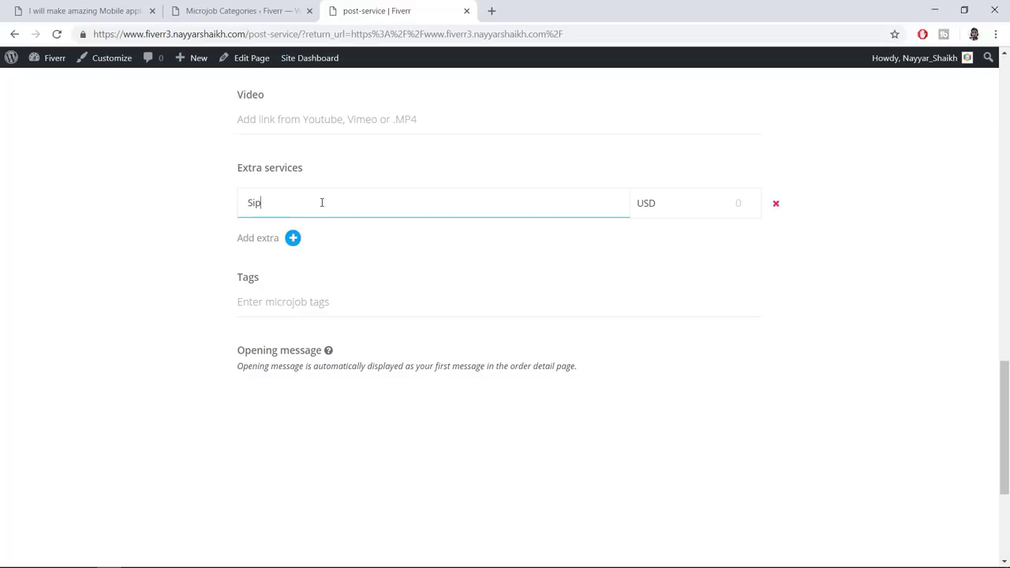
key("BackSpace")
key("BackSpace")
key("BackSpace")
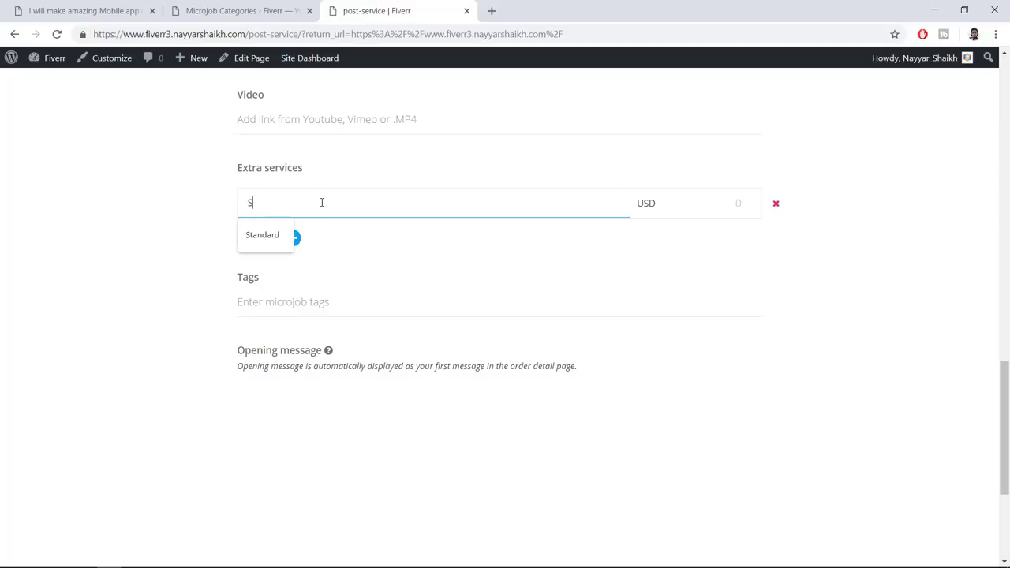
type("upo")
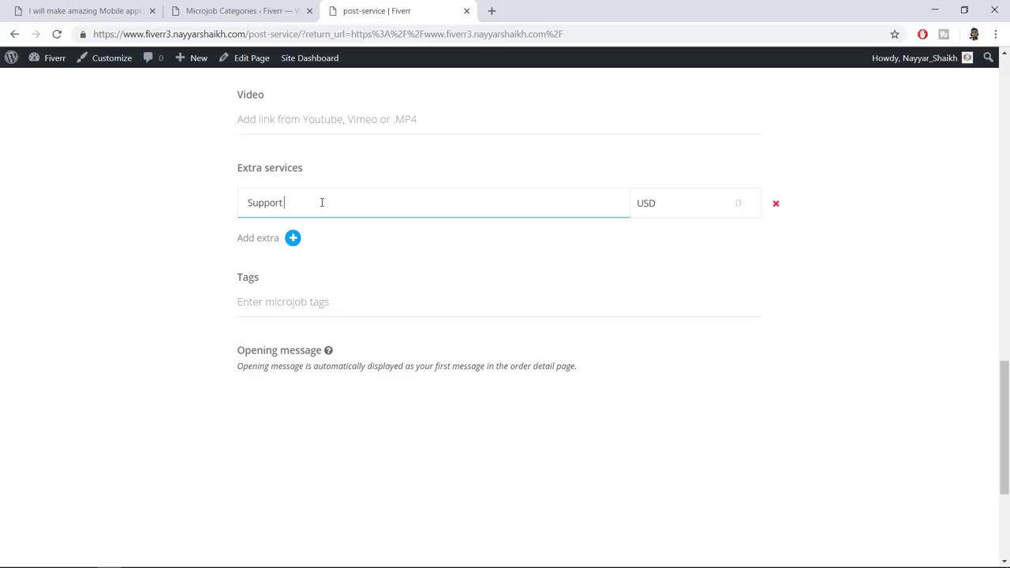
type("ort 7 Days")
key("Tab")
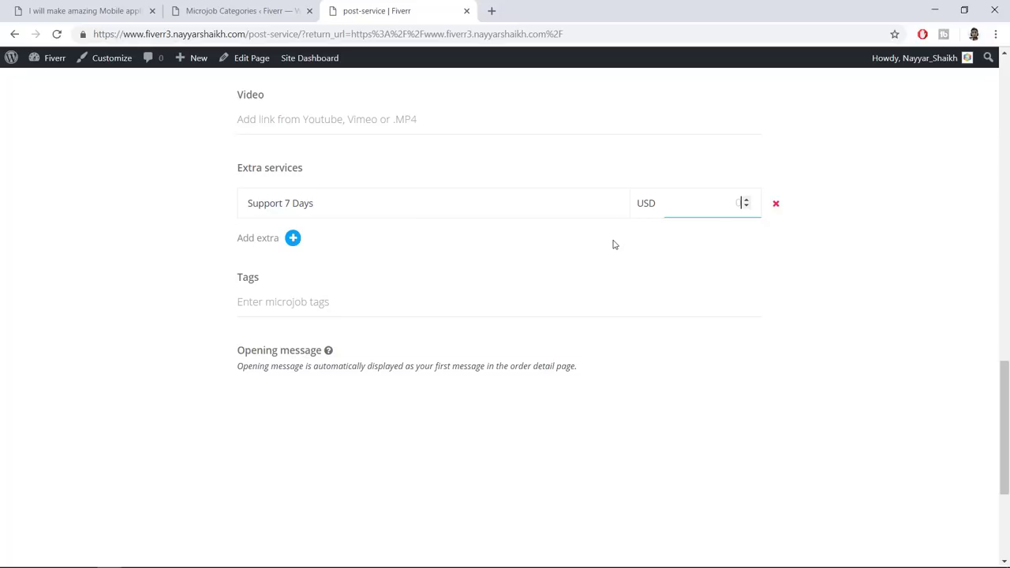
Add a second extra service, SSL, priced at 5 USD
left_click(291, 239)
left_click(309, 247)
type("SLS")
key("Tab")
left_click(471, 308)
Add the tag WordPress to the mJob
scroll(395, 300, "down", 1)
left_click(304, 278)
type("WordPress")
key("Return")
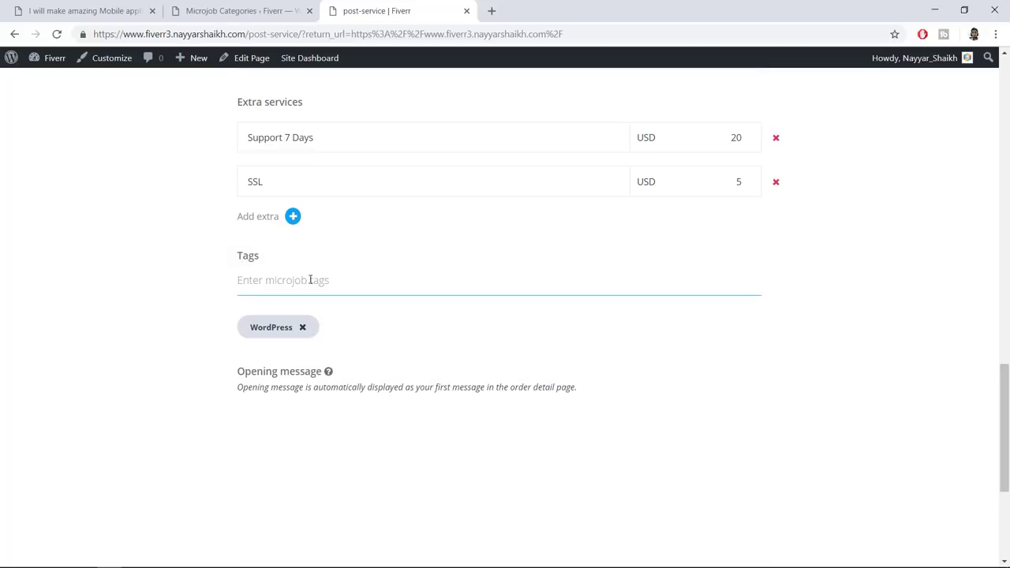
scroll(503, 384, "down", 3)
left_click(419, 368)
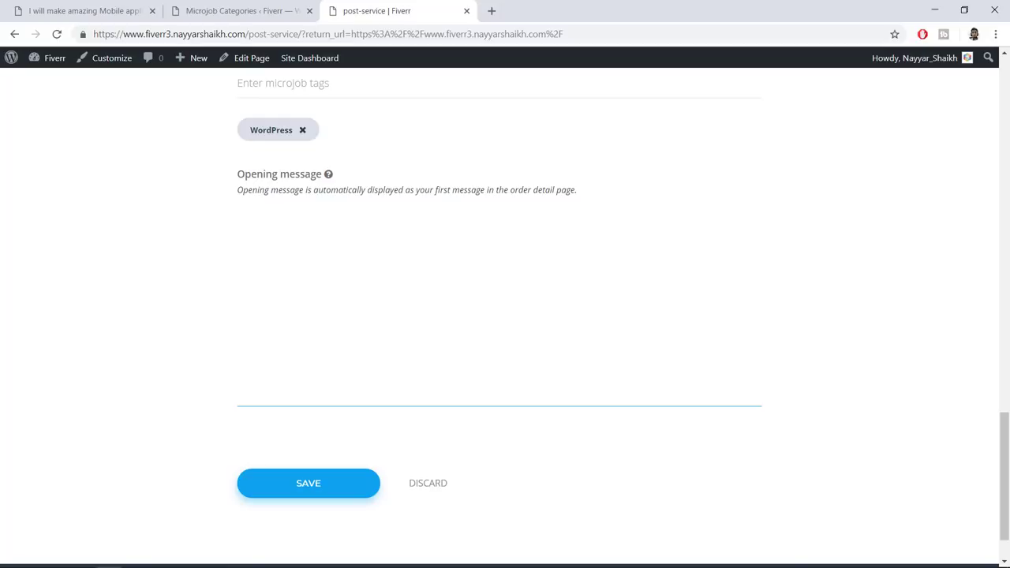
Leave the opening message empty, save the mJob, and choose PayPal to pay for posting
scroll(506, 316, "up", 18)
scroll(505, 316, "down", 13)
scroll(414, 383, "down", 3)
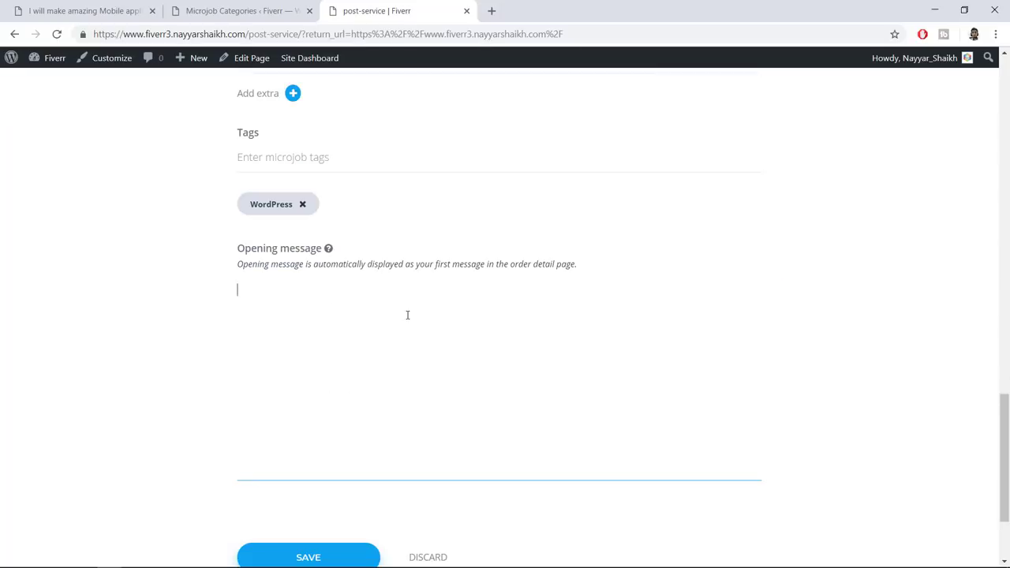
type("an")
key("BackSpace")
key("BackSpace")
key("BackSpace")
key("BackSpace")
key("BackSpace")
scroll(360, 336, "down", 1)
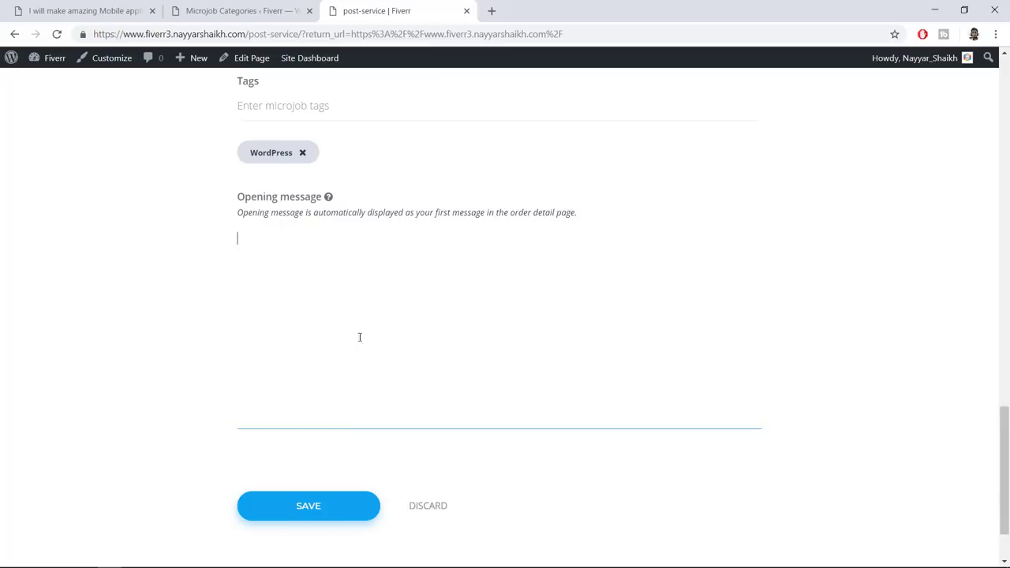
left_click(317, 492)
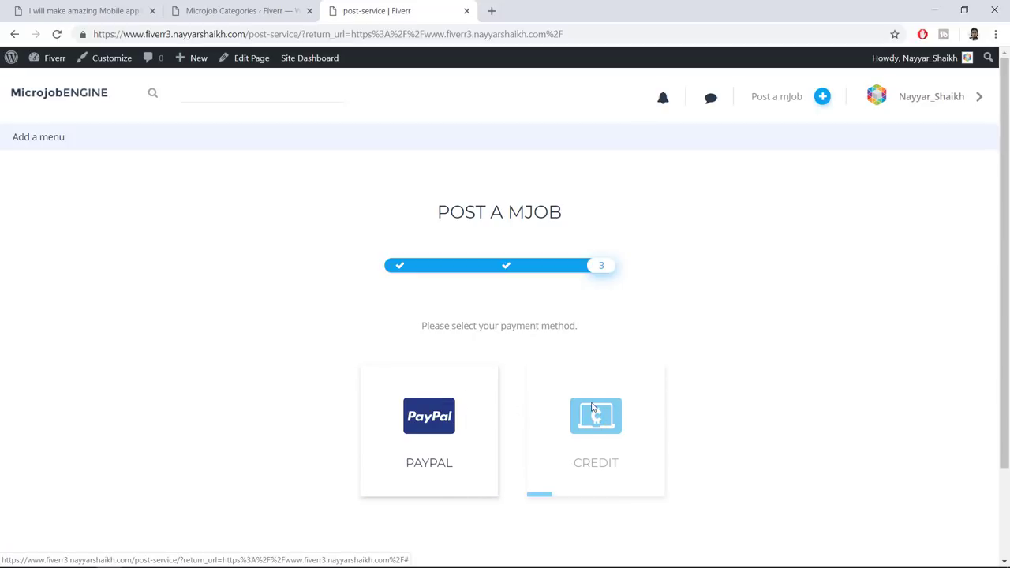
left_click(423, 425)
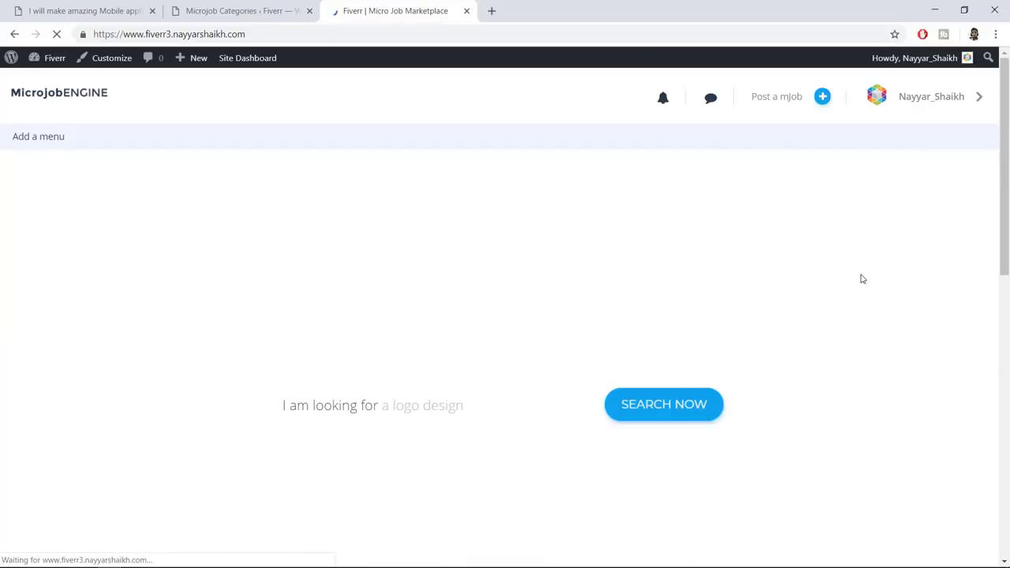
Move between the marketplace homepage and the Microjob Categories admin tab, ending on the admin page
scroll(855, 338, "down", 3)
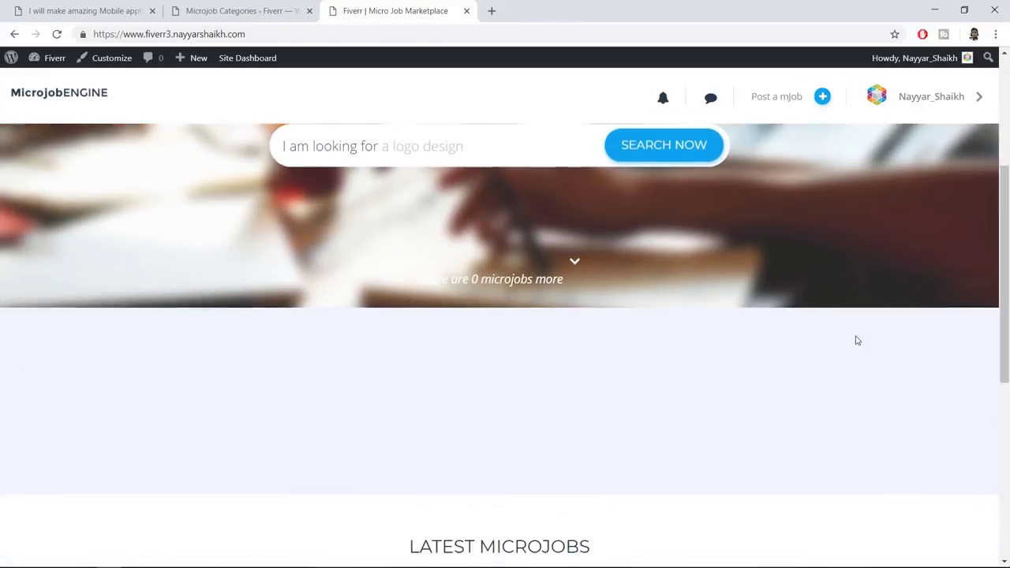
scroll(857, 348, "up", 3)
left_click(237, 11)
mouse_move(46, 262)
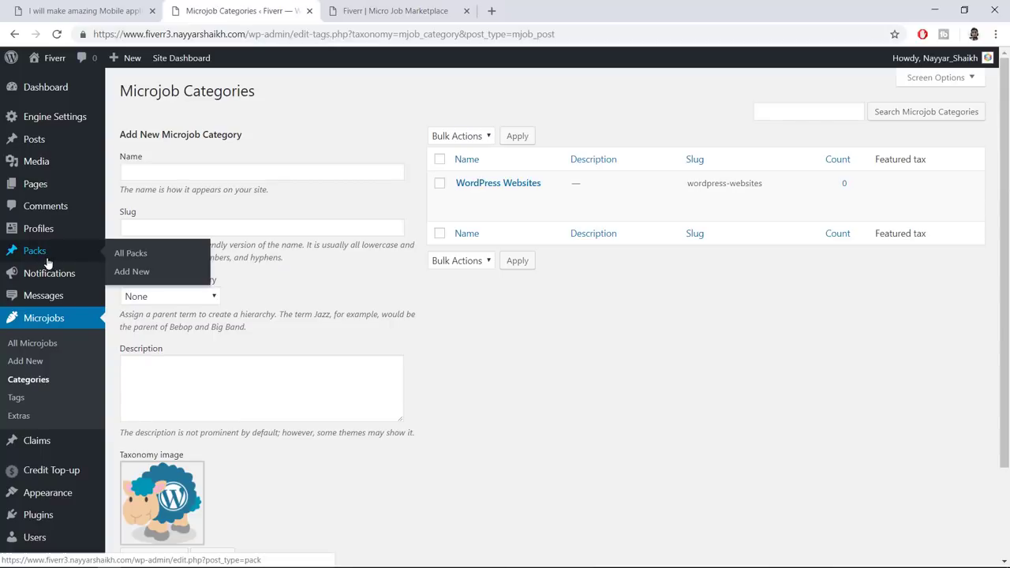
left_click(423, 8)
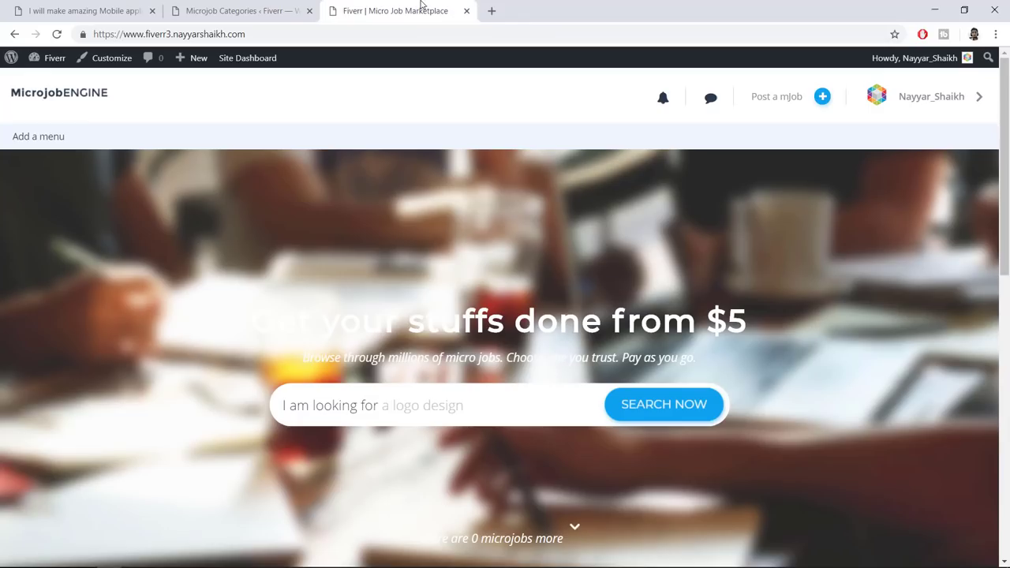
scroll(859, 295, "down", 5)
scroll(860, 334, "up", 5)
left_click(237, 10)
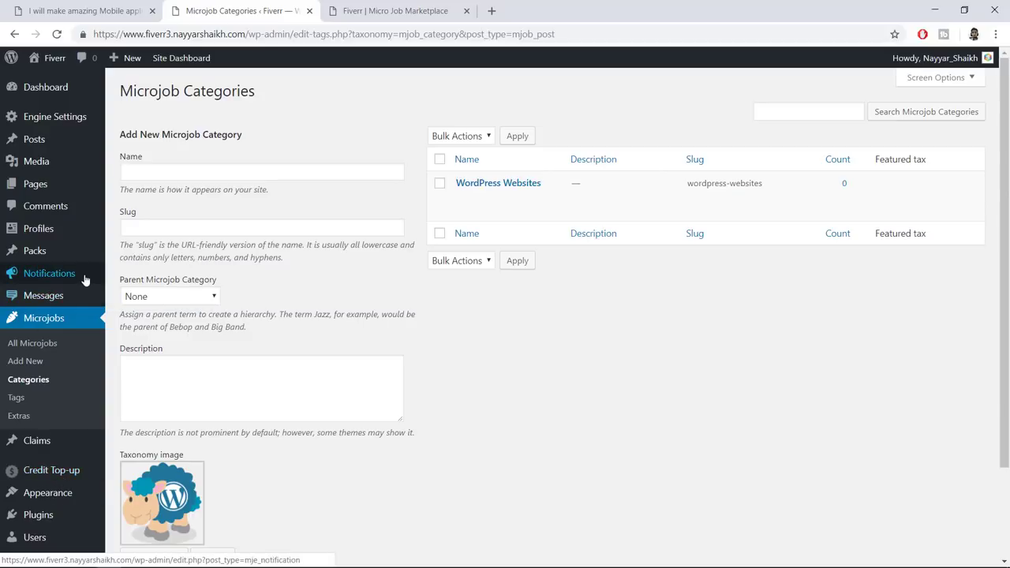
scroll(59, 284, "down", 2)
In the microjob list, highlight the Draft status of 'I will create a Micro Job Website for You'
left_click(34, 234)
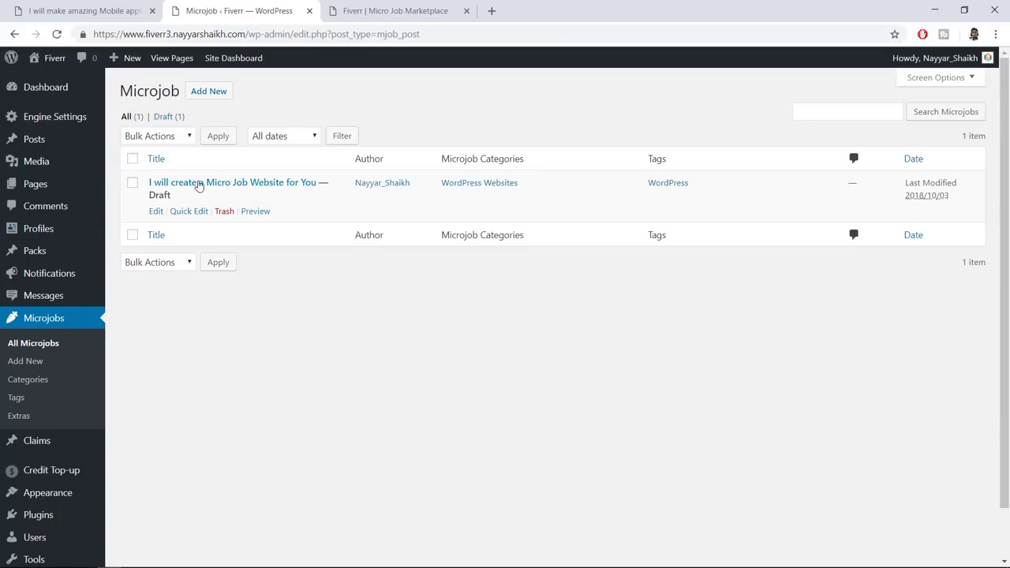
left_click_drag(150, 194, 149, 194)
left_click(171, 229)
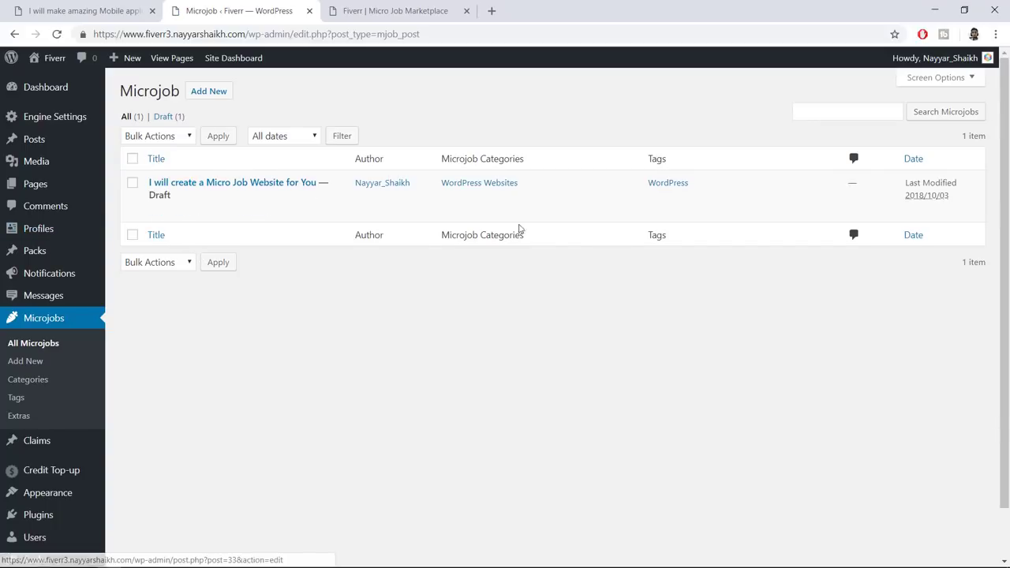
left_click_drag(190, 200, 147, 196)
left_click(387, 308)
left_click_drag(172, 197, 151, 194)
left_click(857, 366)
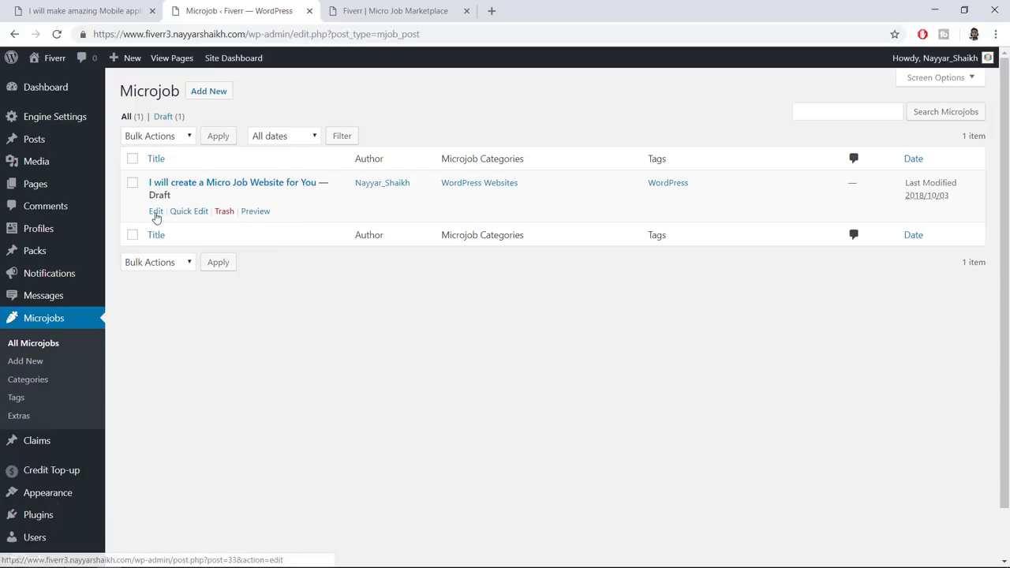
Publish the draft microjob from its edit screen and reload the marketplace home page
left_click(155, 212)
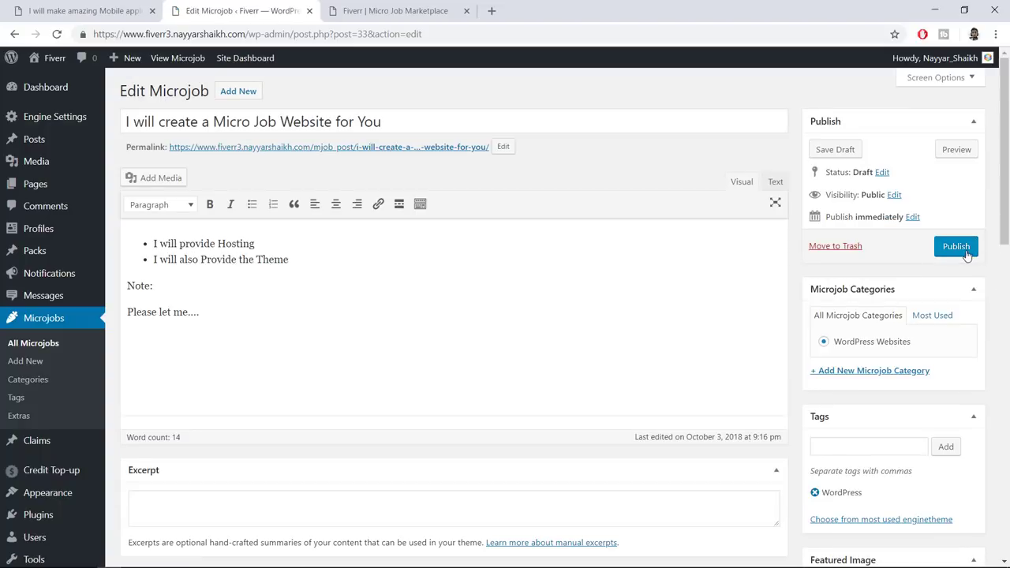
left_click(965, 251)
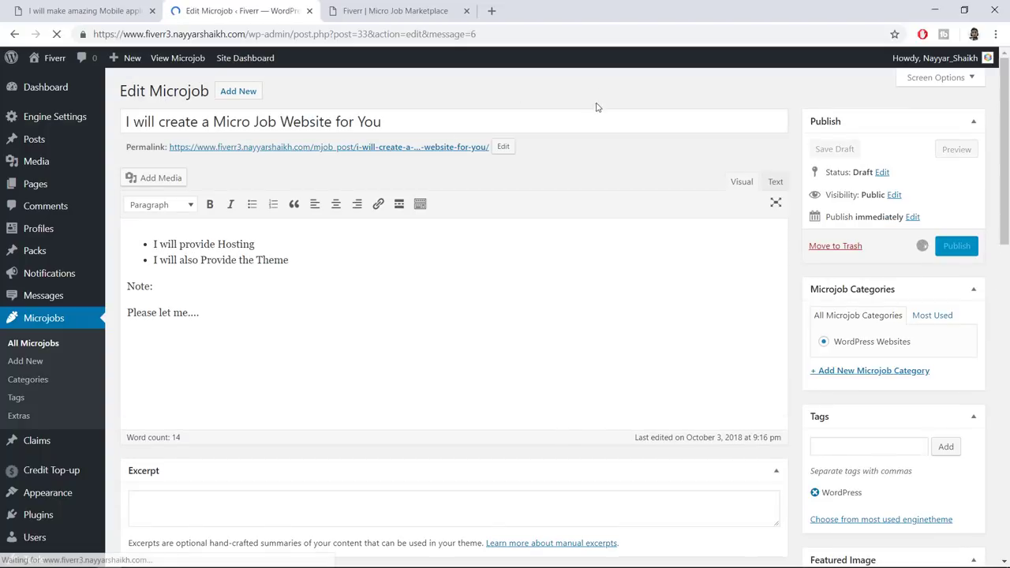
left_click(78, 7)
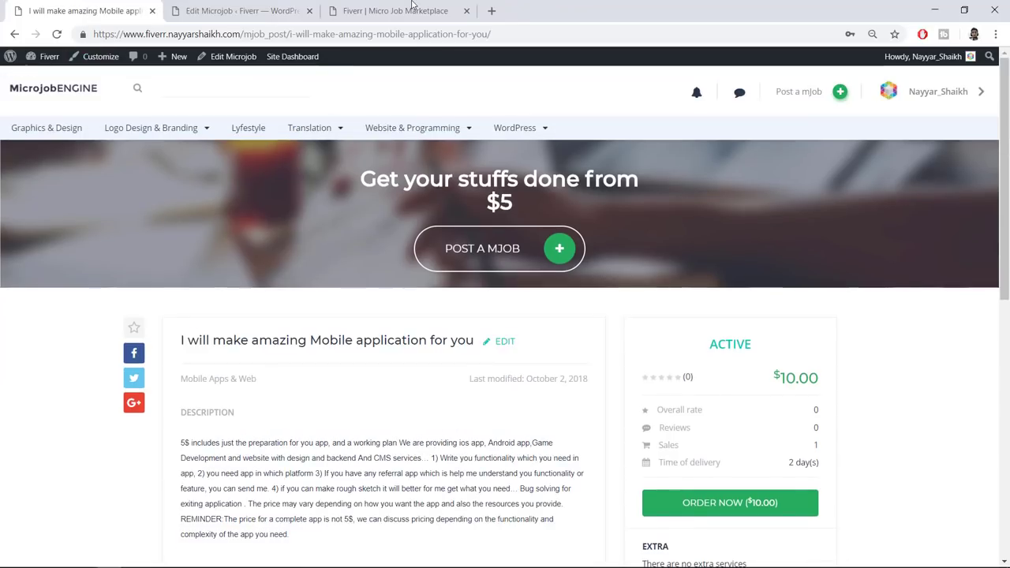
left_click(411, 7)
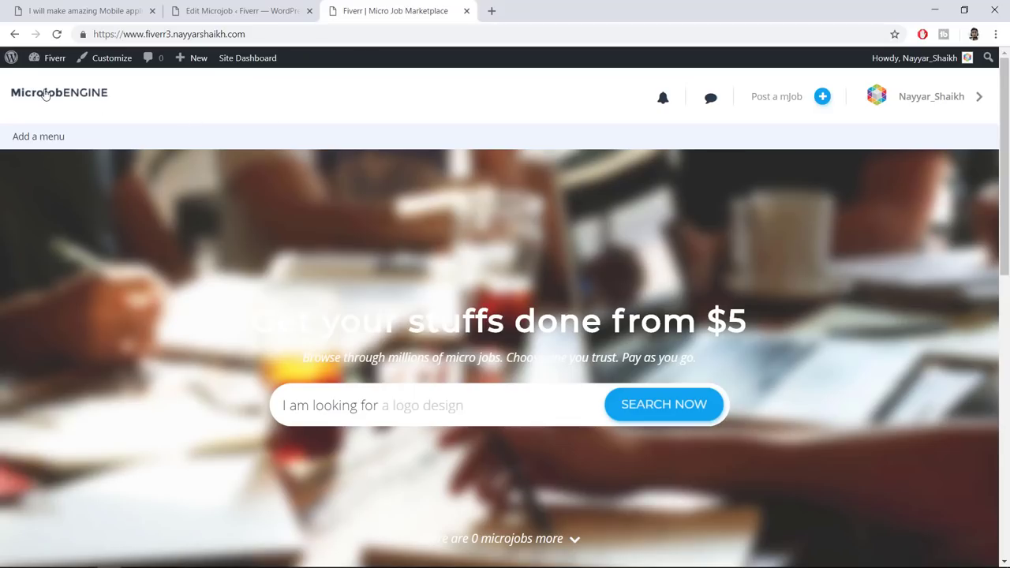
left_click(87, 100)
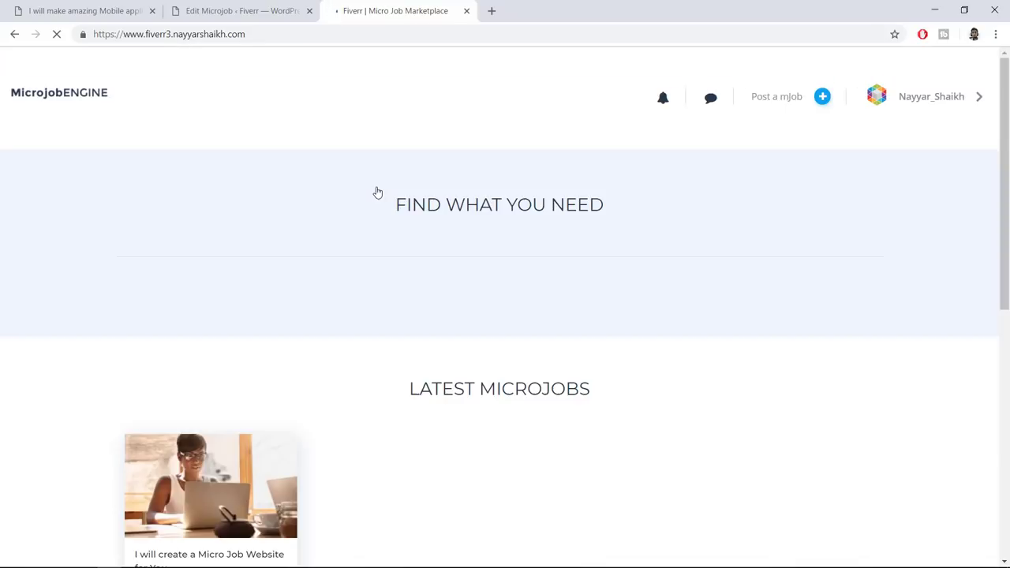
Open the Micro Job Website mJob page and toggle its Support 7 Days and SSL extras
scroll(424, 219, "down", 4)
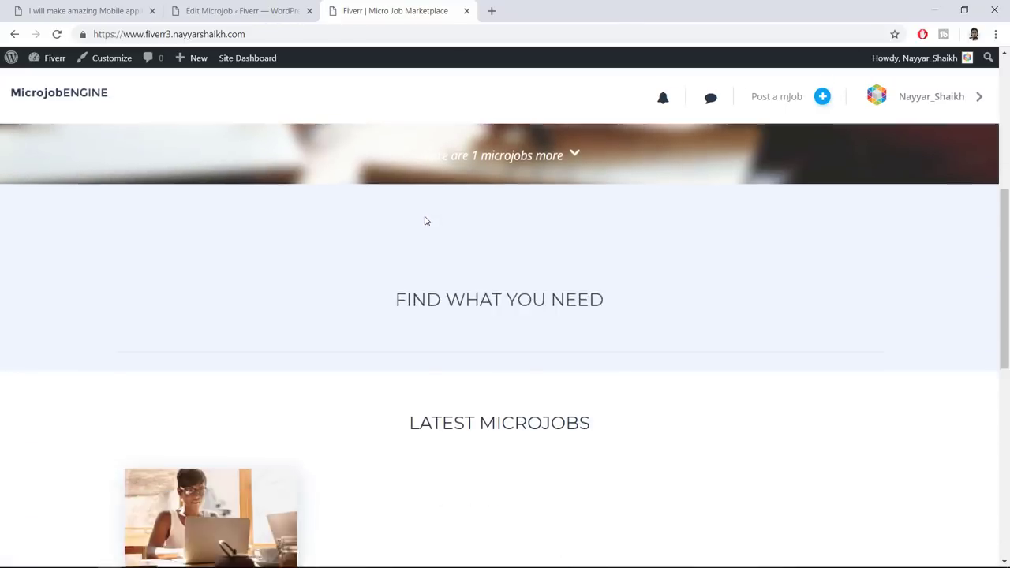
scroll(354, 311, "down", 4)
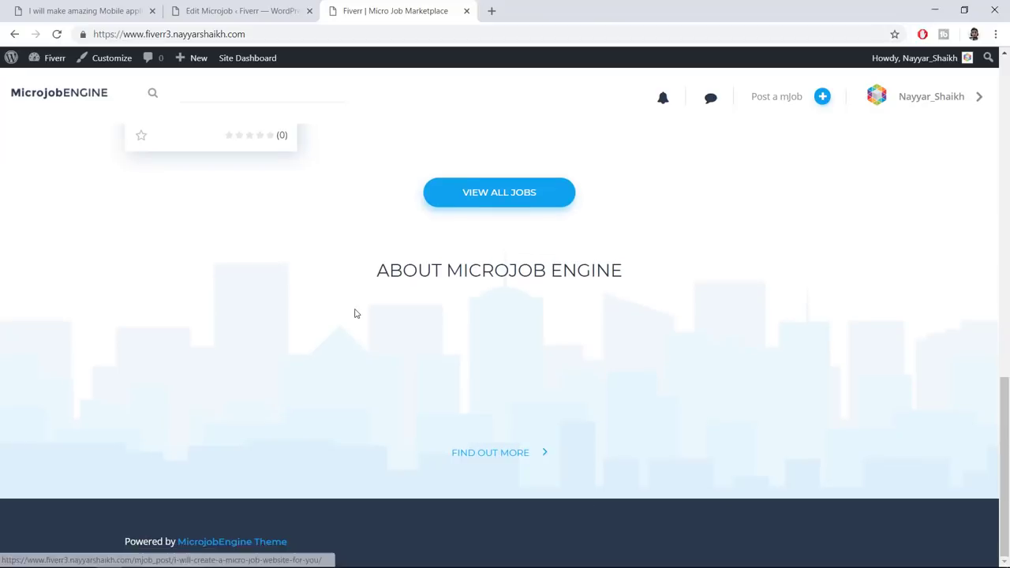
scroll(363, 310, "up", 4)
scroll(366, 307, "down", 1)
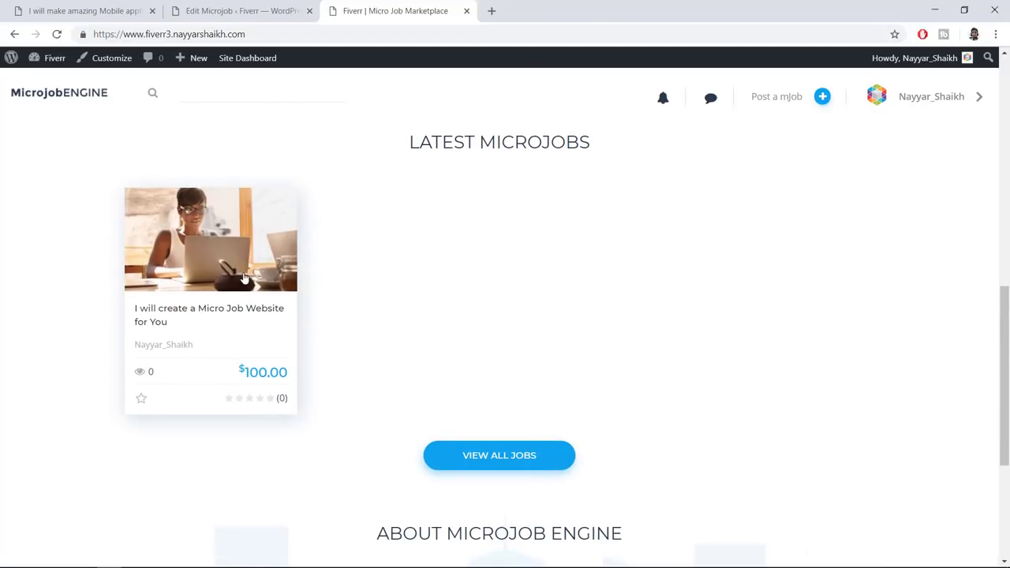
left_click(205, 314)
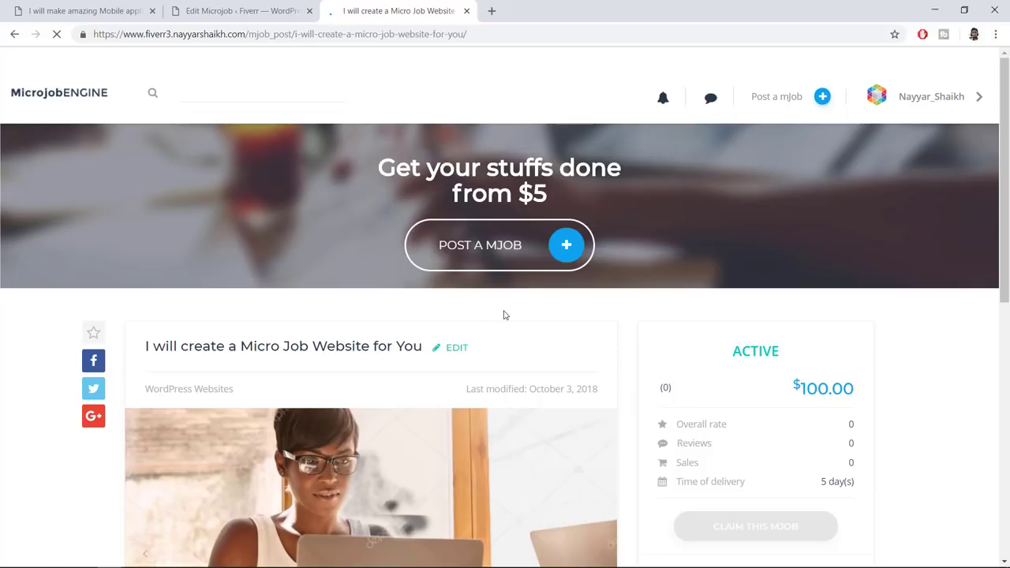
scroll(505, 315, "down", 5)
scroll(474, 320, "down", 4)
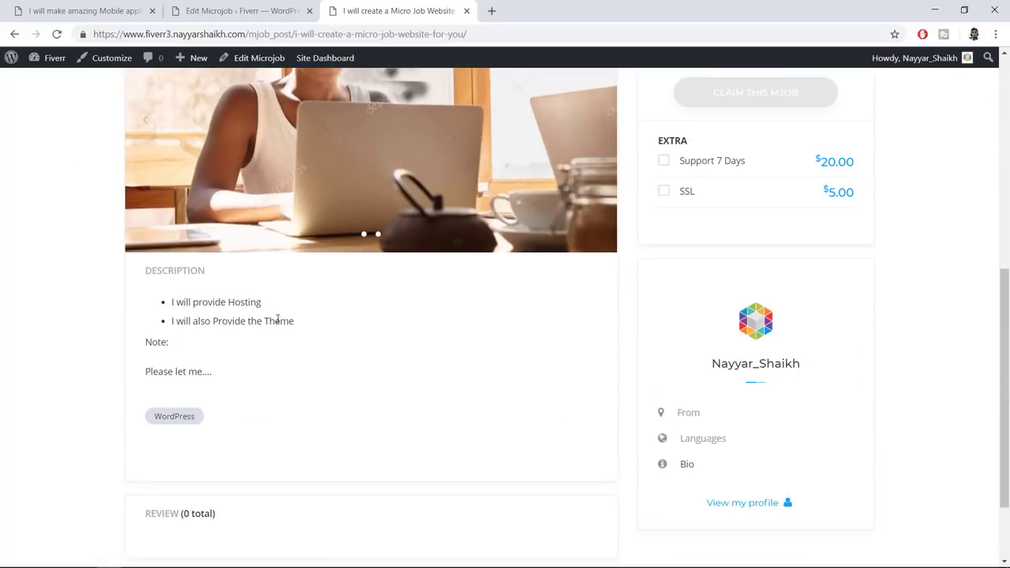
scroll(201, 347, "down", 3)
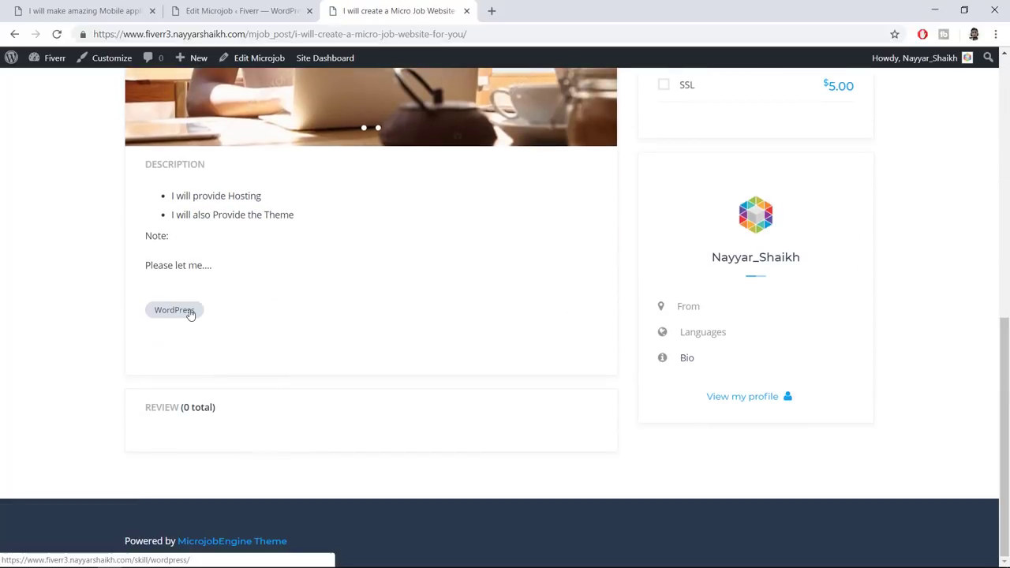
scroll(835, 385, "up", 5)
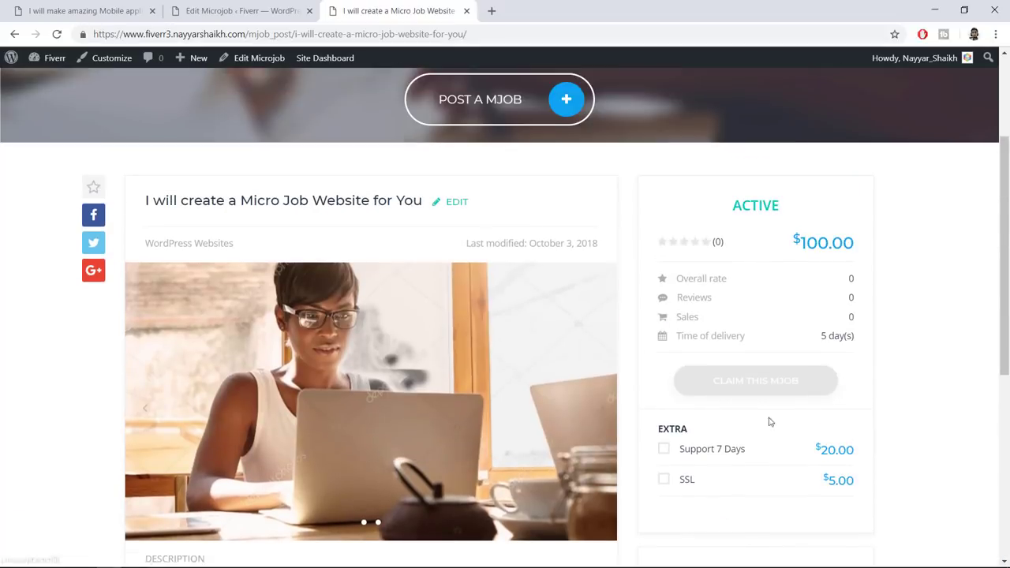
left_click(667, 480)
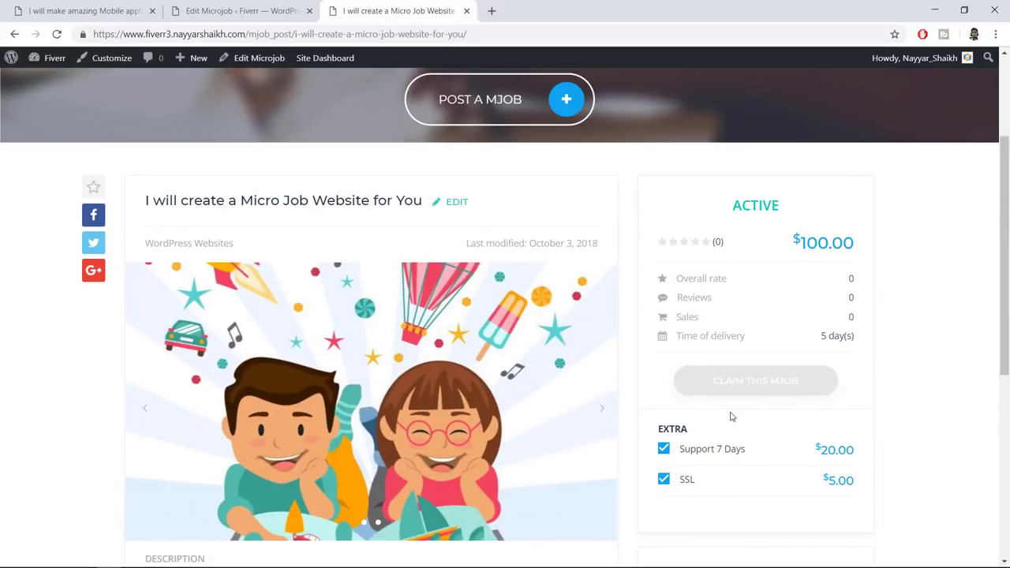
left_click(696, 450)
left_click(682, 481)
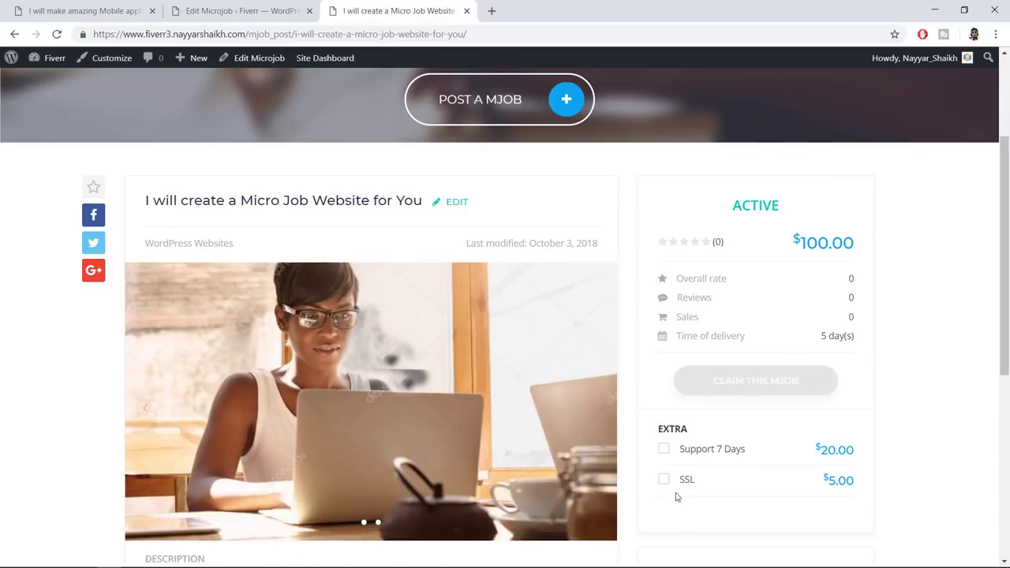
Select the site's base address in the address bar and open the browser's main menu
scroll(946, 387, "up", 2)
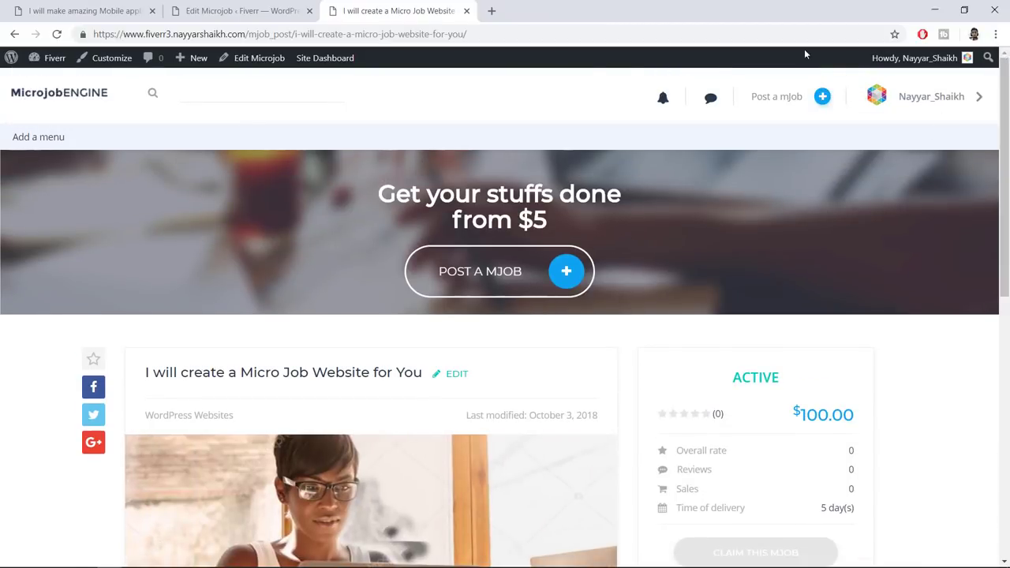
left_click_drag(245, 34, 94, 34)
key("ctrl+c")
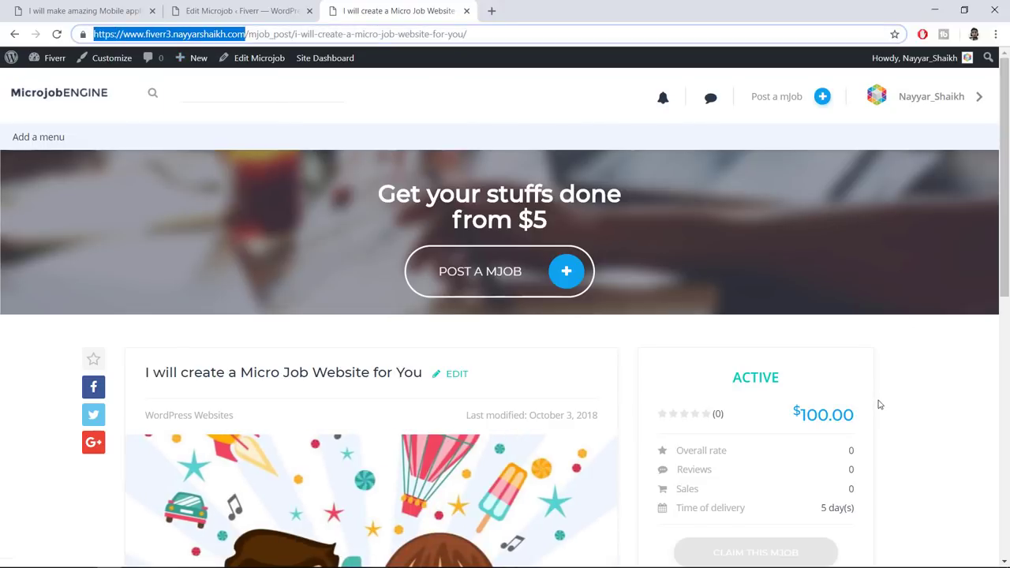
scroll(879, 406, "down", 3)
scroll(877, 406, "up", 3)
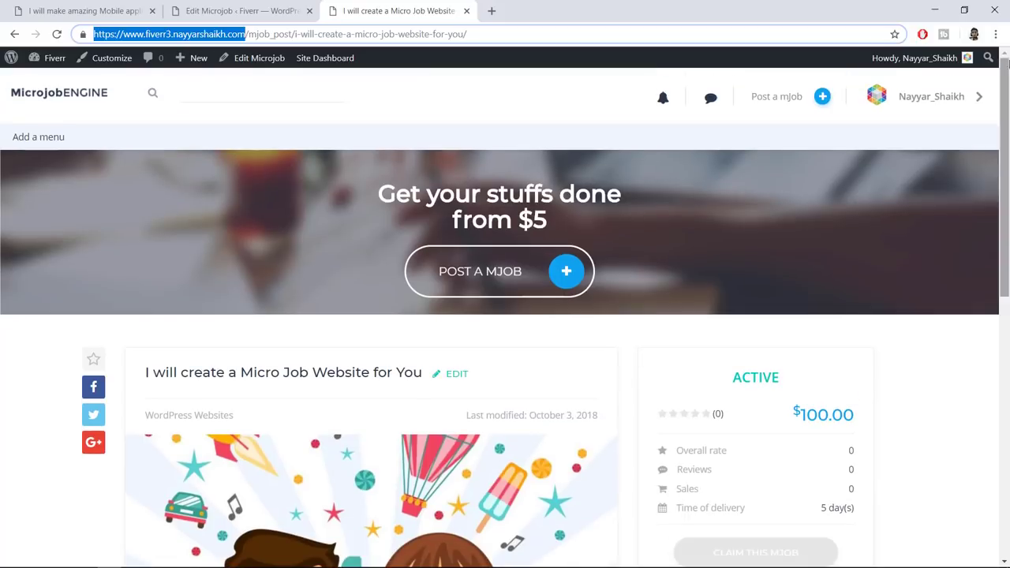
left_click(996, 34)
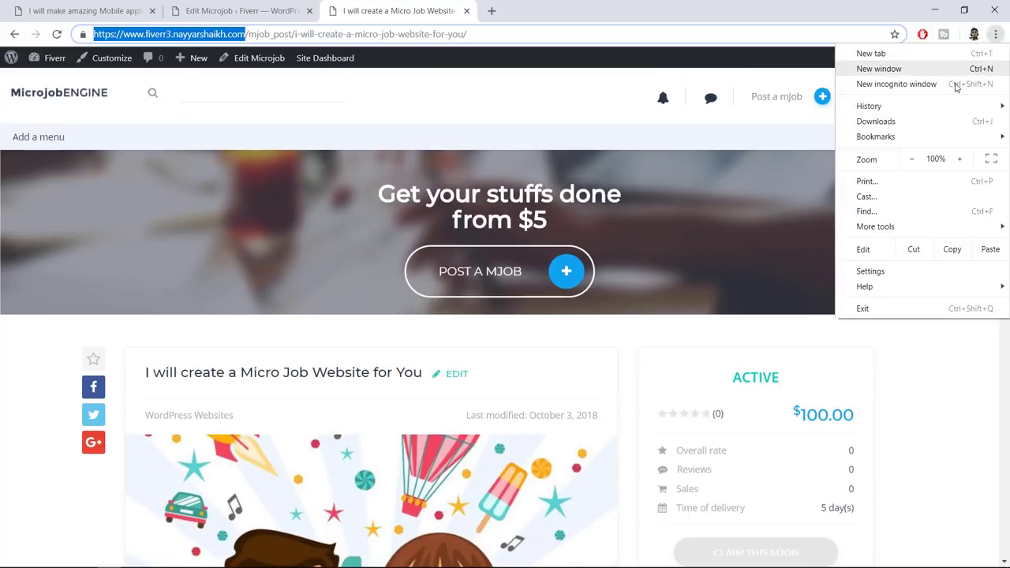
Open a new incognito window and load the marketplace home page
left_click(954, 84)
key("ctrl+v")
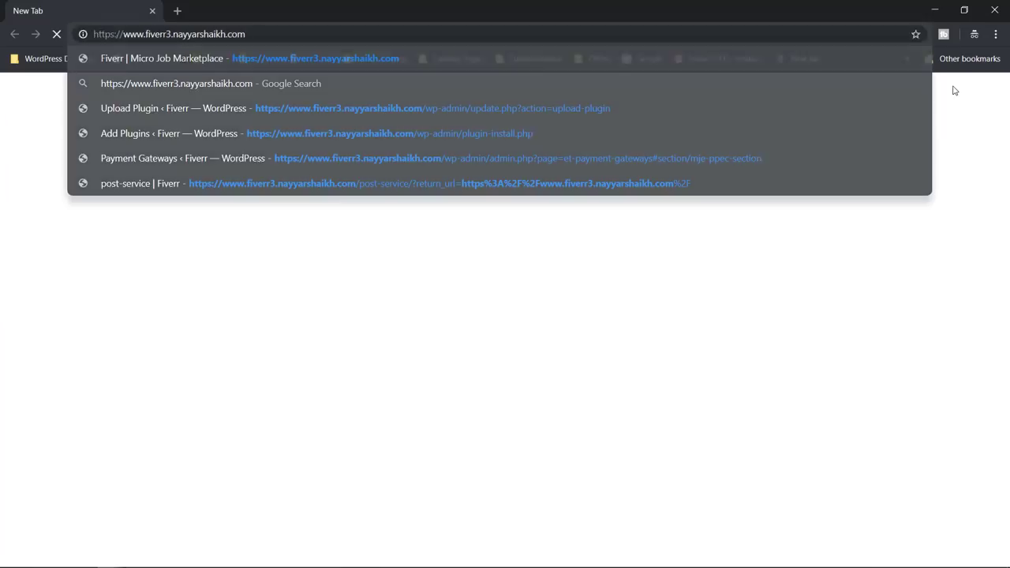
key("Return")
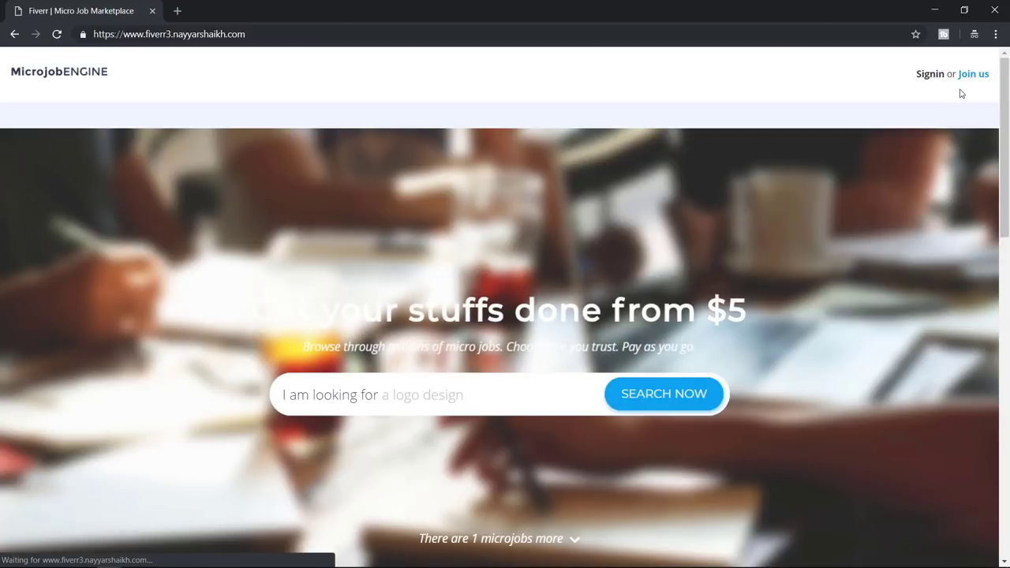
Sign up as a new member with an e-mail, username and matching passwords, accepting the terms
left_click(971, 75)
left_click(446, 326)
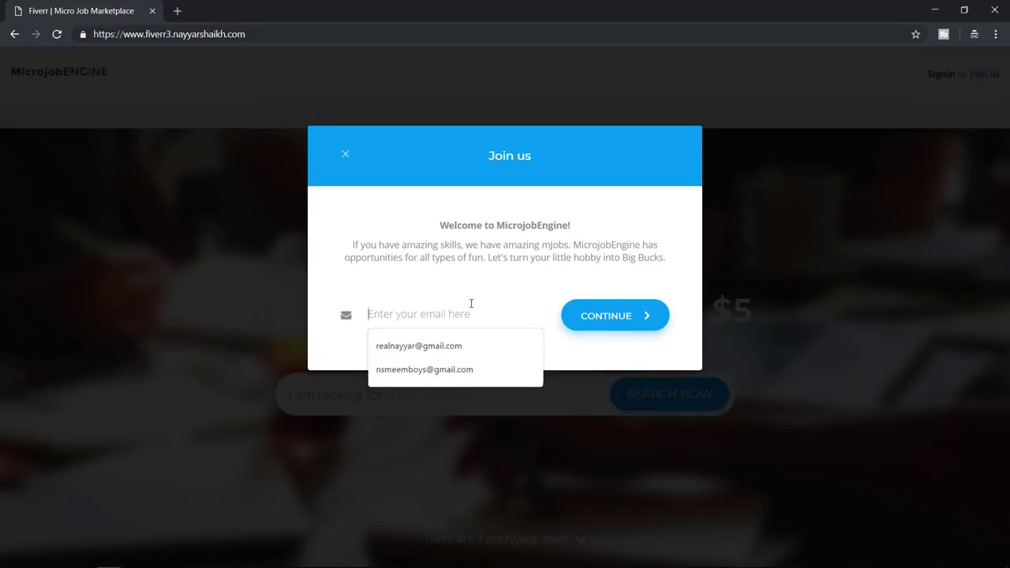
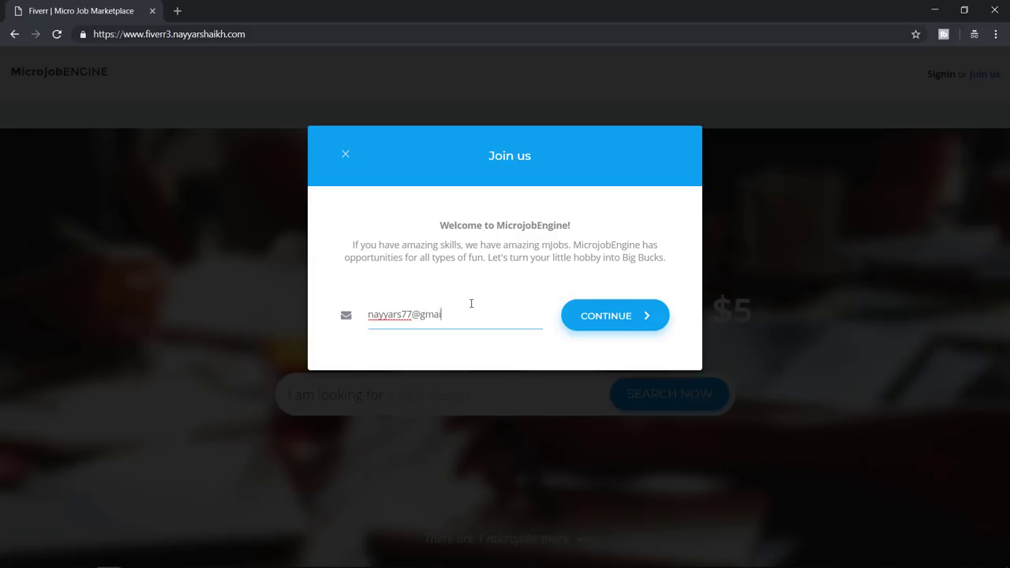
left_click(626, 317)
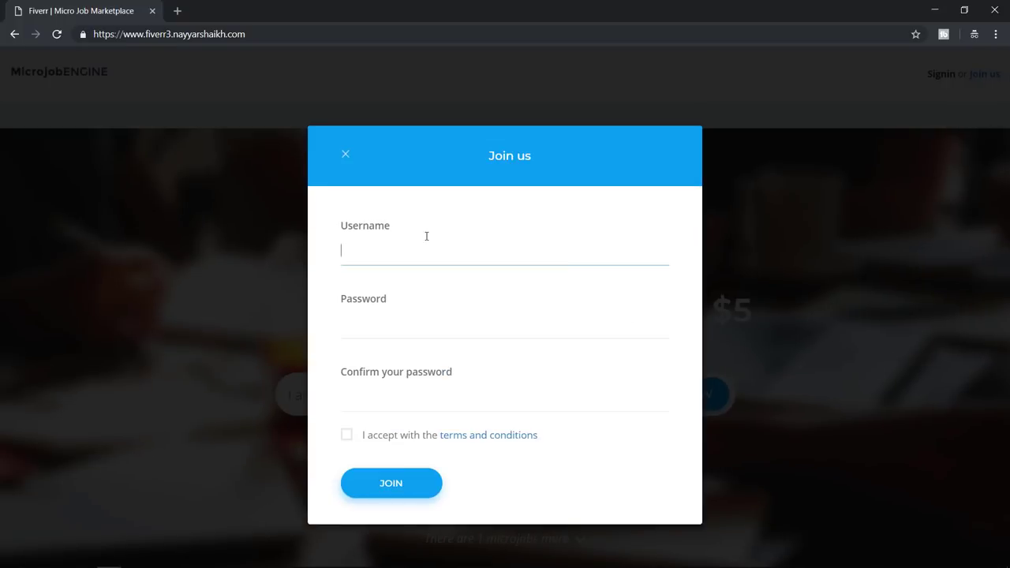
left_click(427, 245)
type("nayyars77")
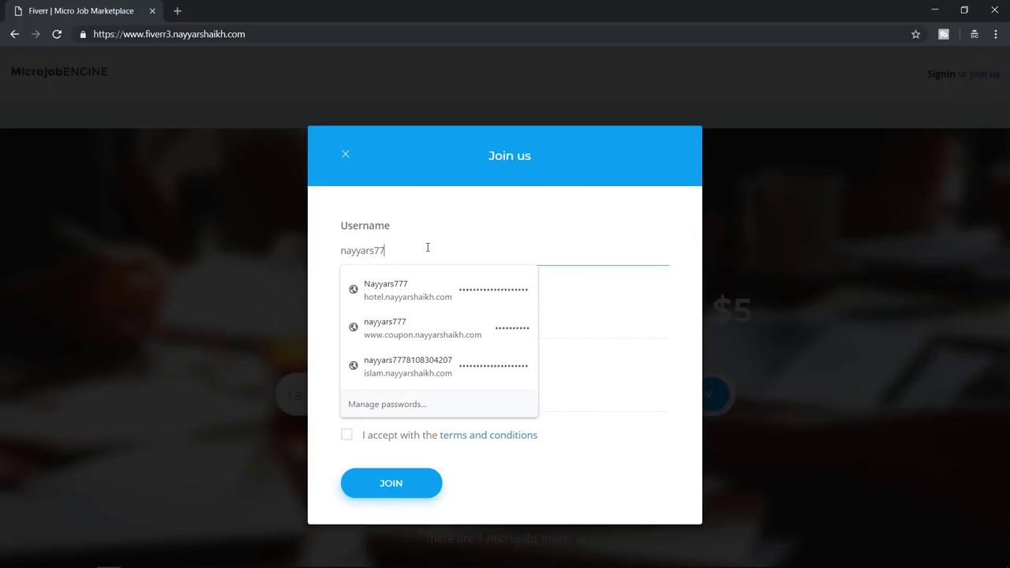
key("Tab")
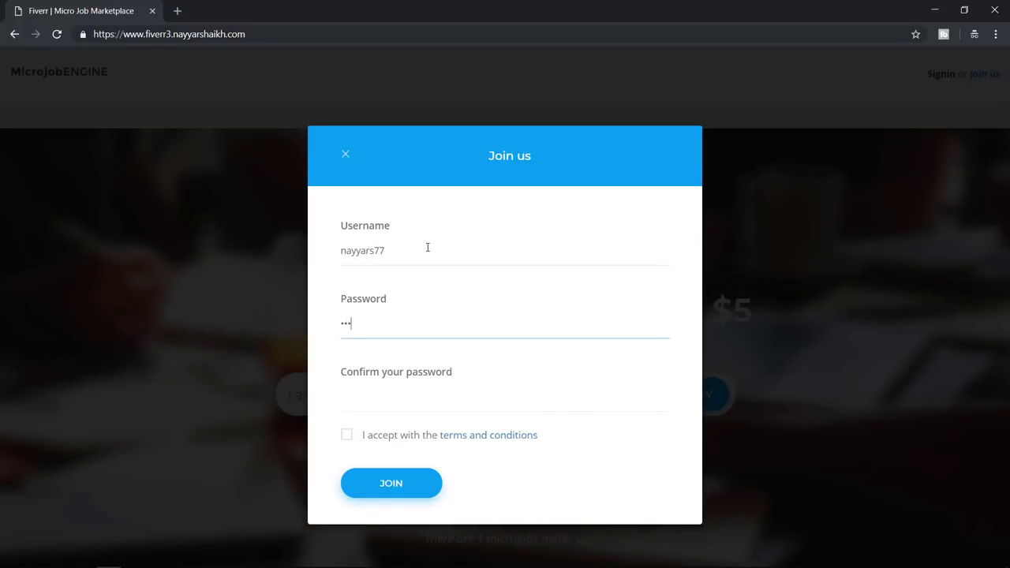
key("Tab")
type("n")
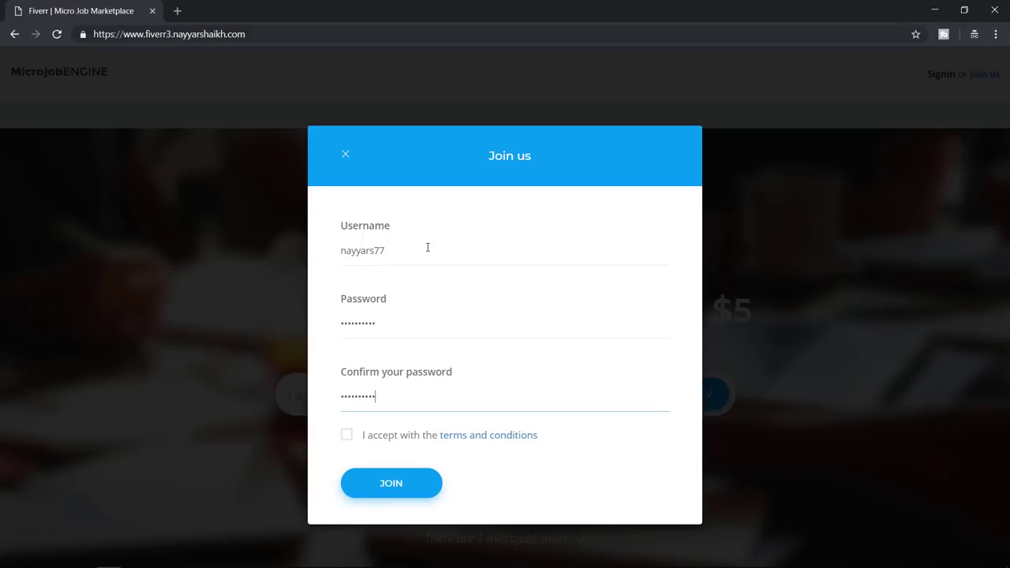
left_click(347, 434)
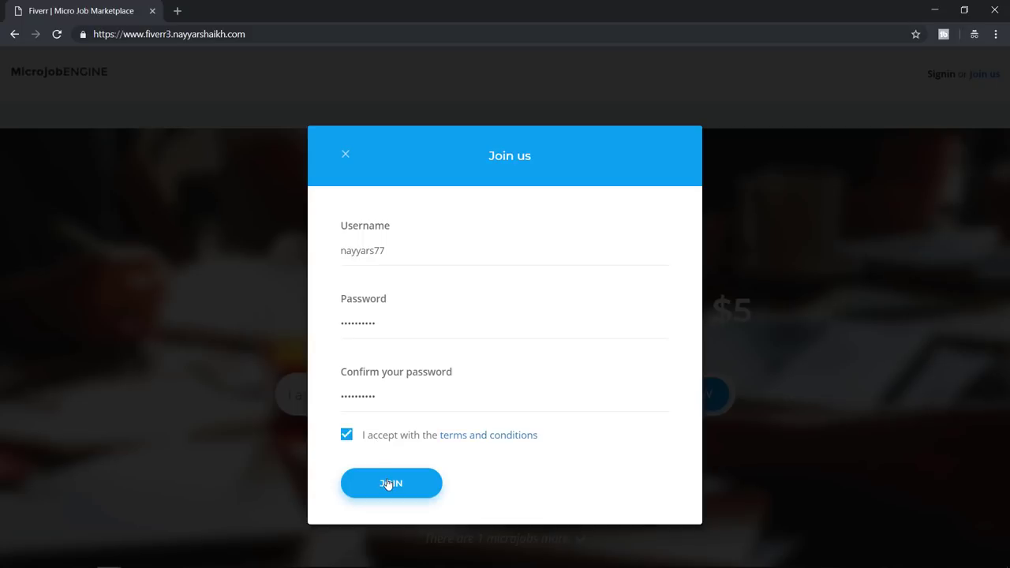
left_click(389, 484)
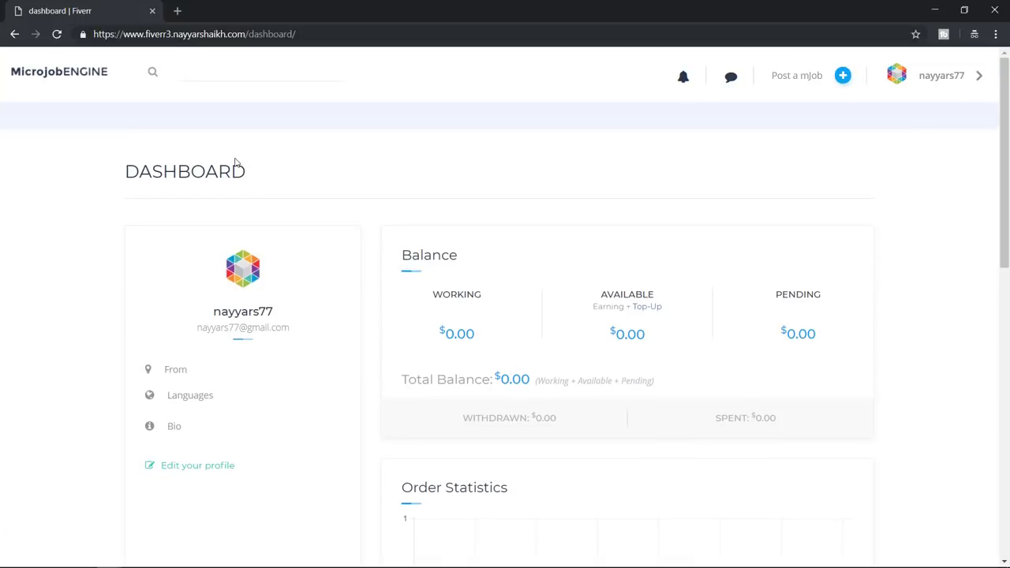
Open the Micro Job Website mJob from the marketplace home page
left_click(79, 85)
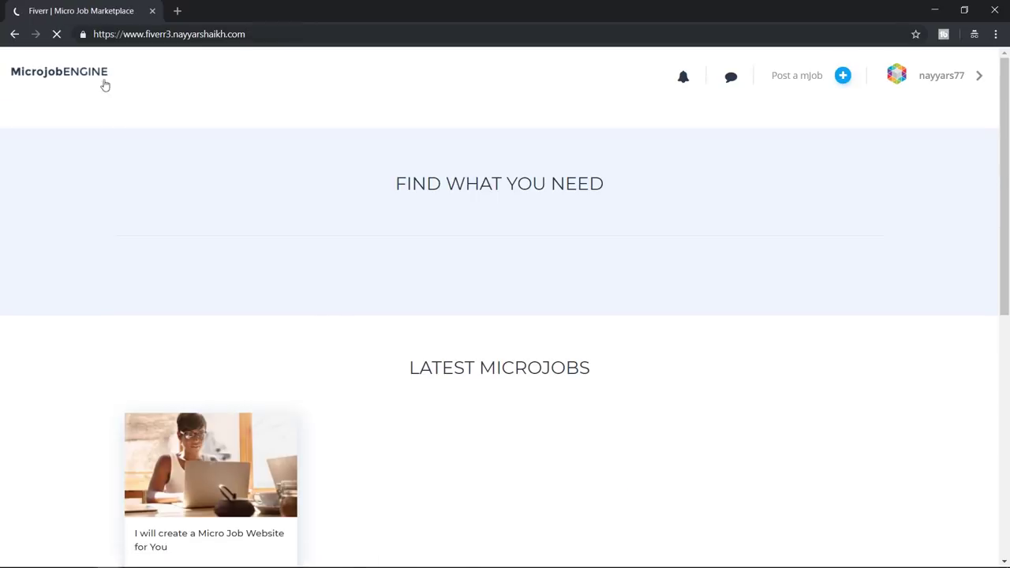
scroll(531, 265, "down", 5)
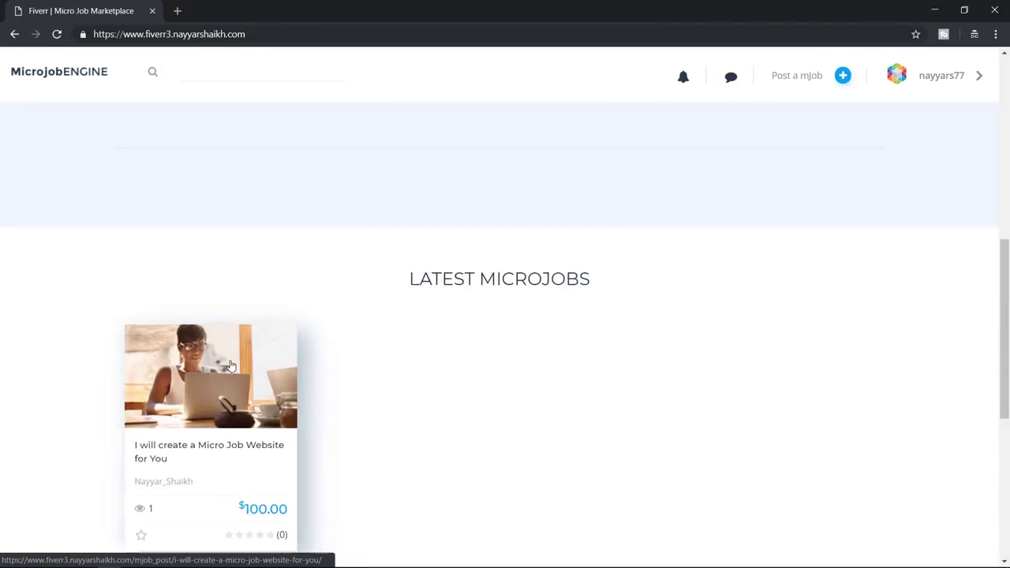
scroll(231, 290, "down", 2)
left_click(232, 290)
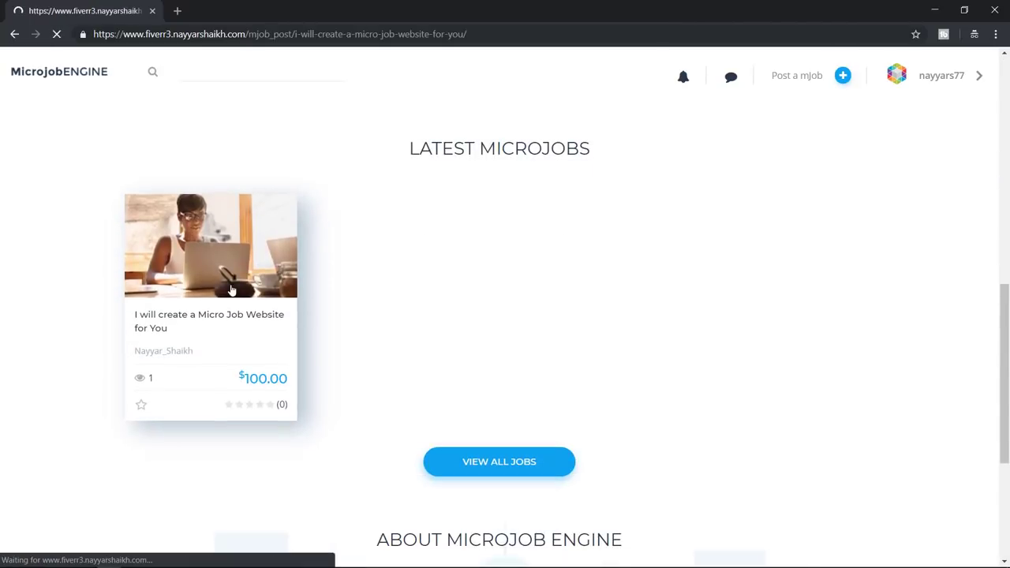
Add the Support 7 Days extra for a $120.00 total and check out
scroll(790, 442, "down", 1)
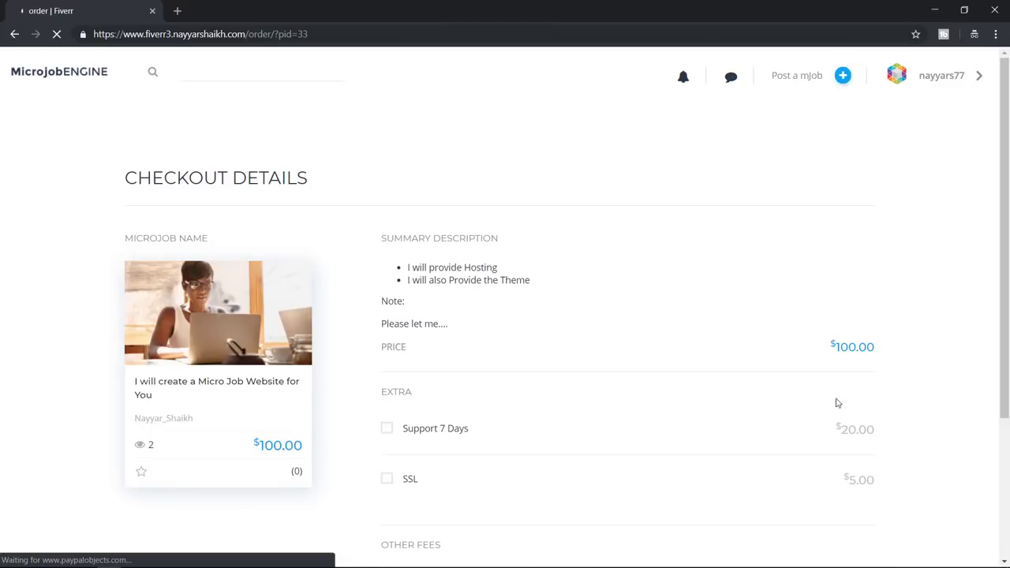
scroll(419, 377, "down", 2)
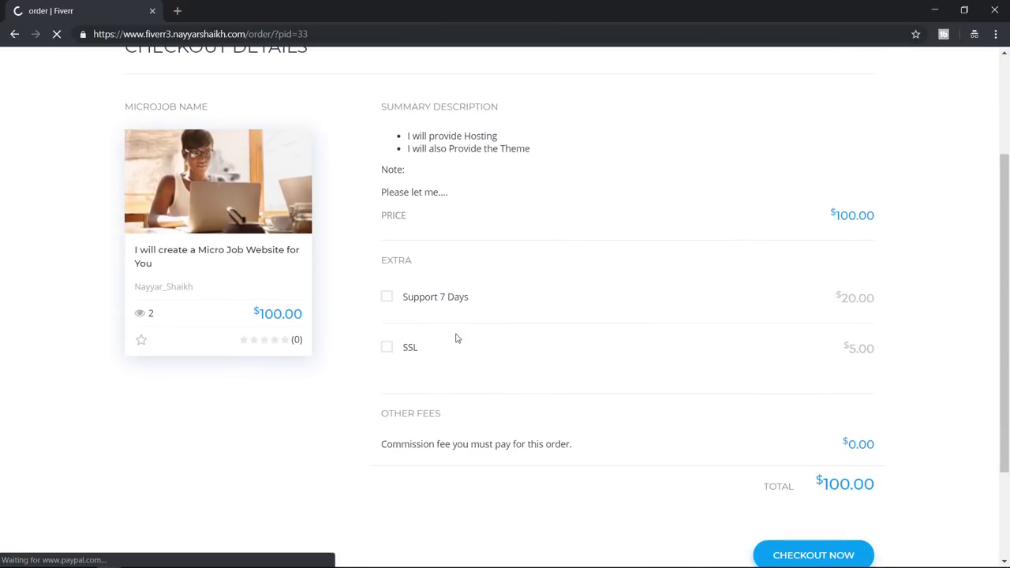
left_click(386, 298)
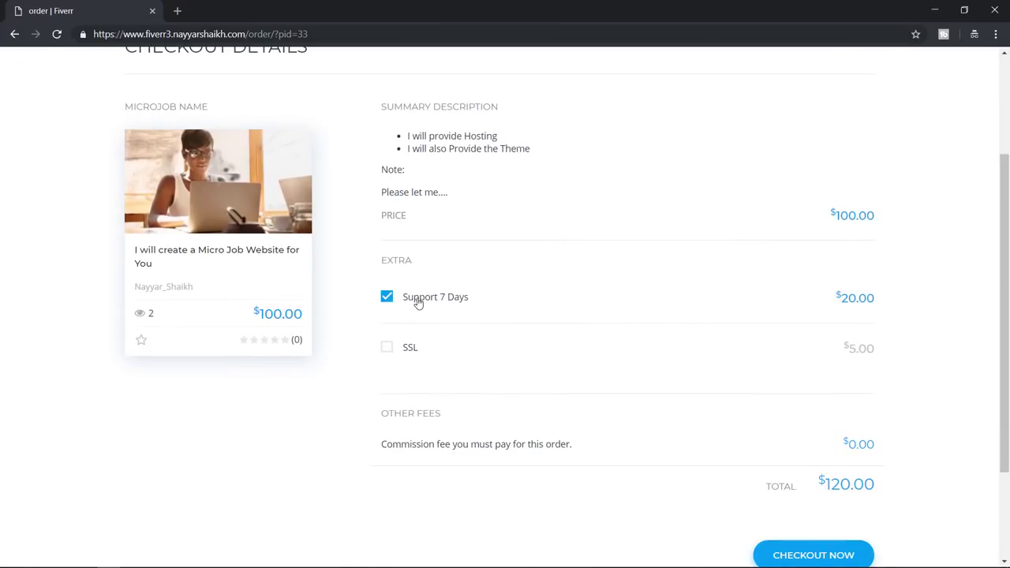
scroll(893, 455, "down", 1)
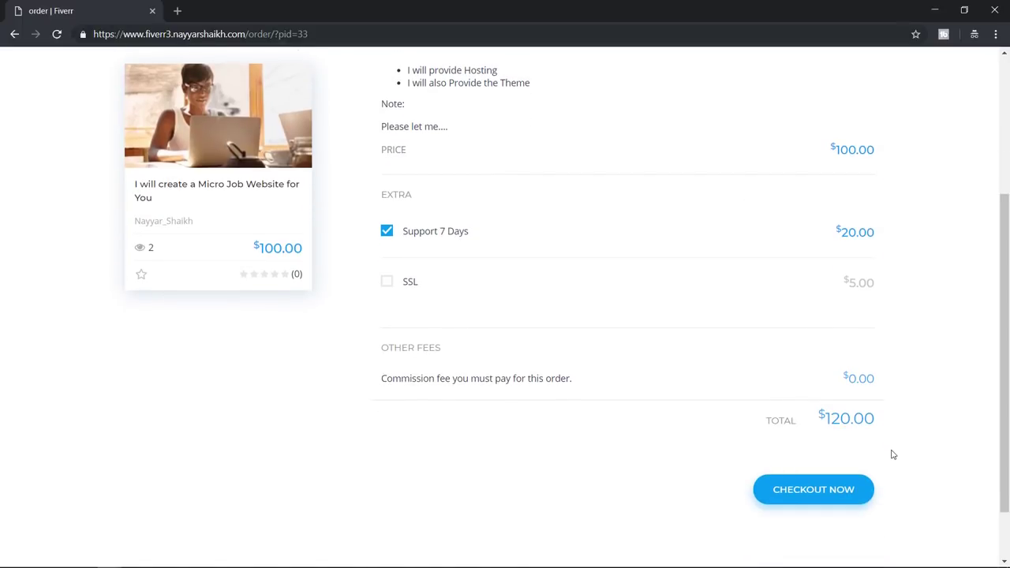
left_click_drag(875, 420, 824, 420)
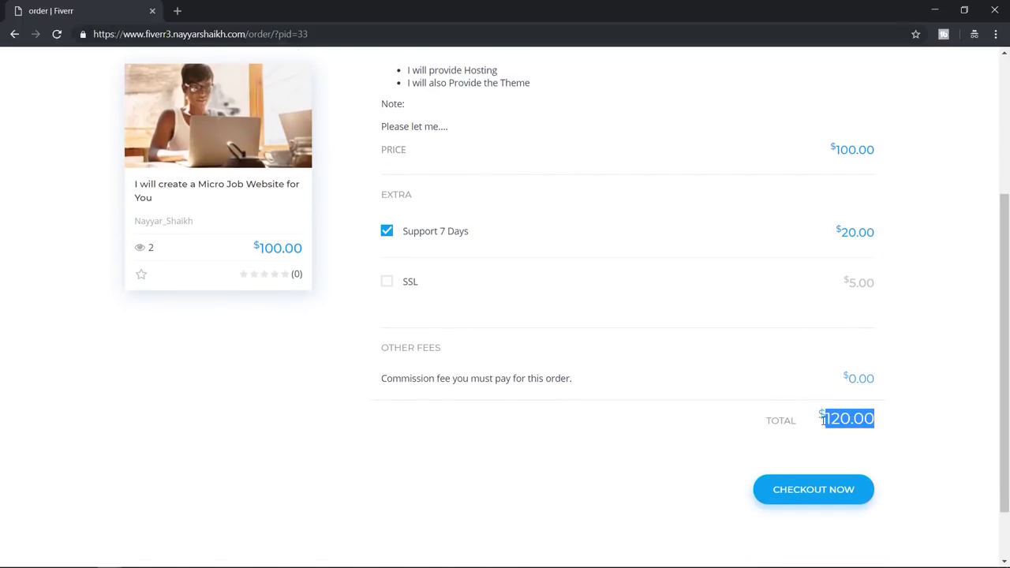
left_click(837, 458)
left_click(833, 493)
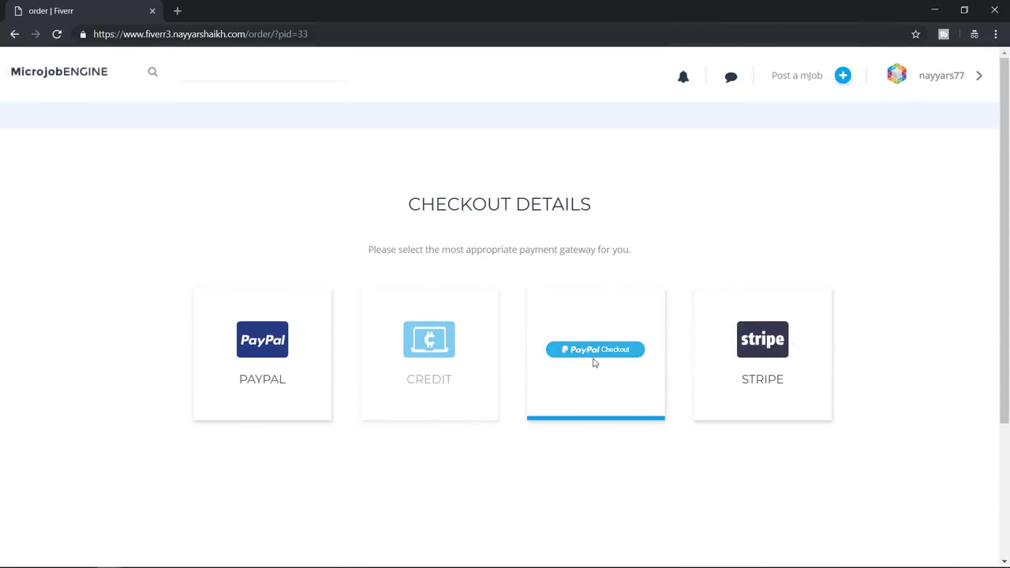
Pay the $120.00 through Stripe with the test card's number, expiry, CVC and ZIP
left_click(760, 355)
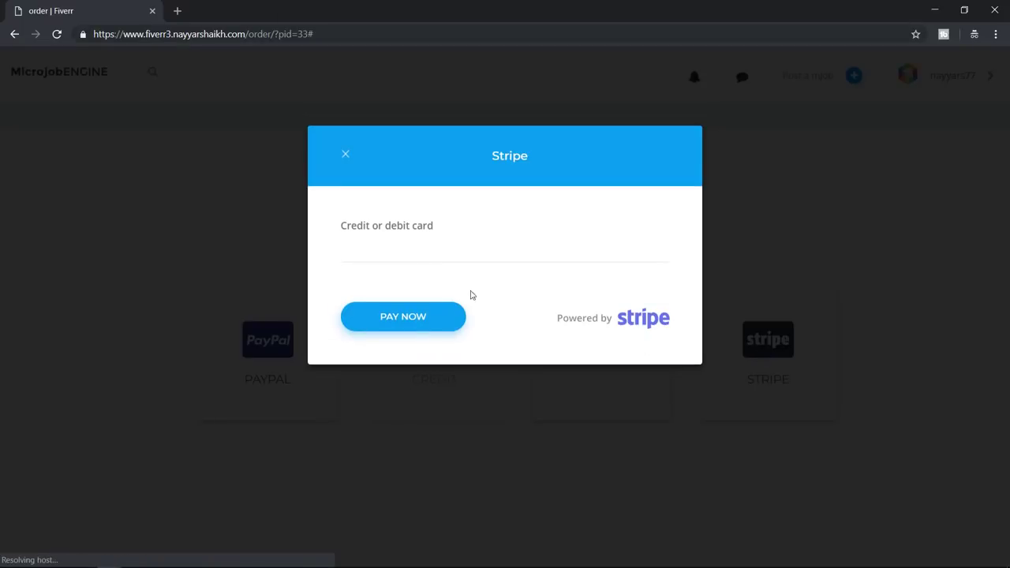
left_click(430, 249)
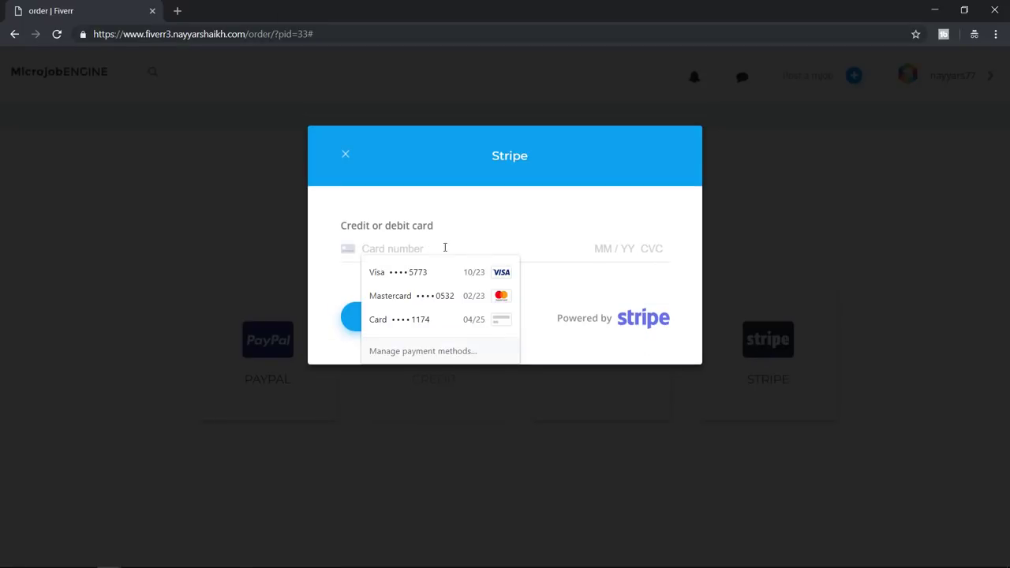
left_click(773, 196)
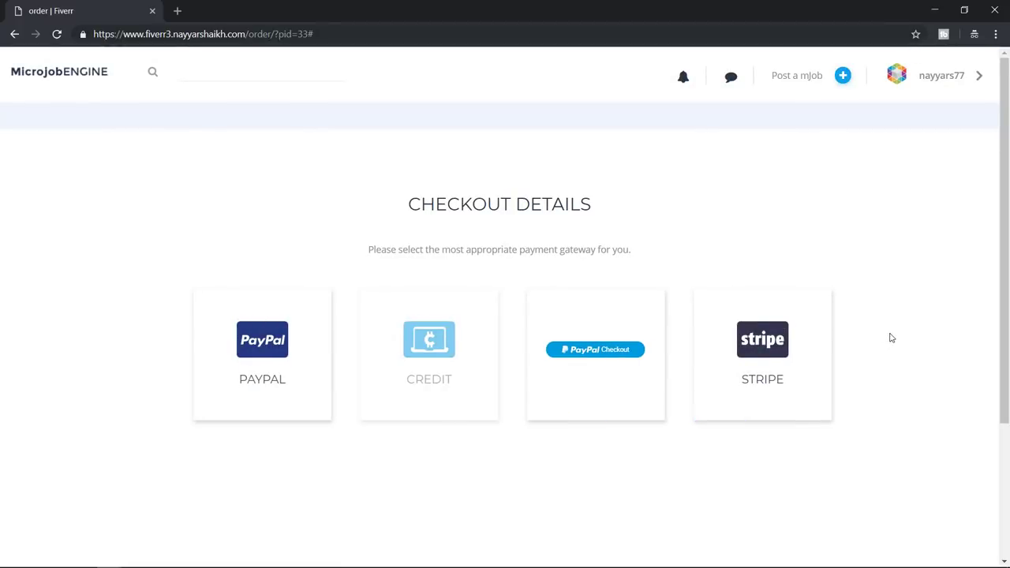
left_click(772, 354)
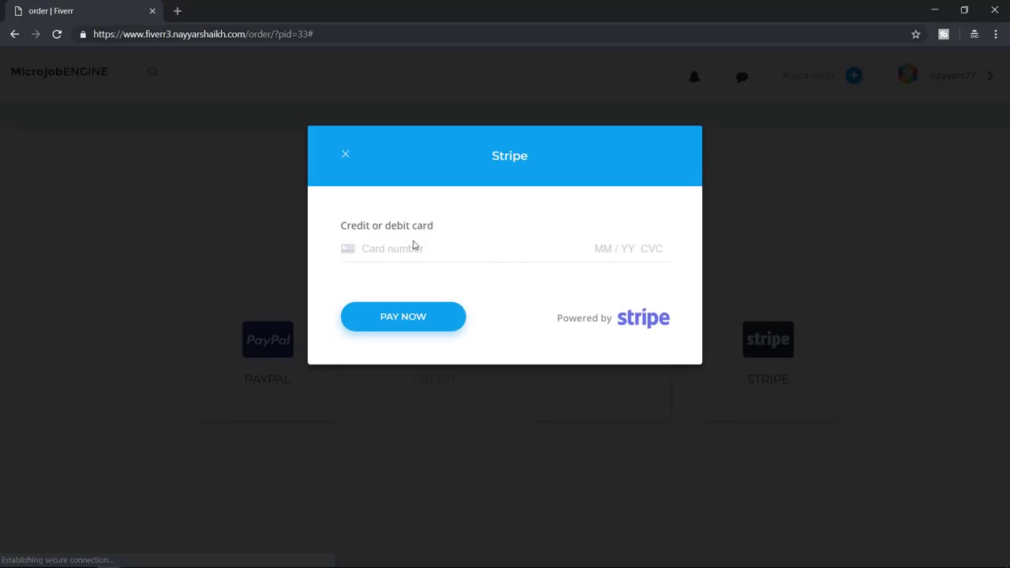
left_click(415, 249)
type("42 4242 4242 ")
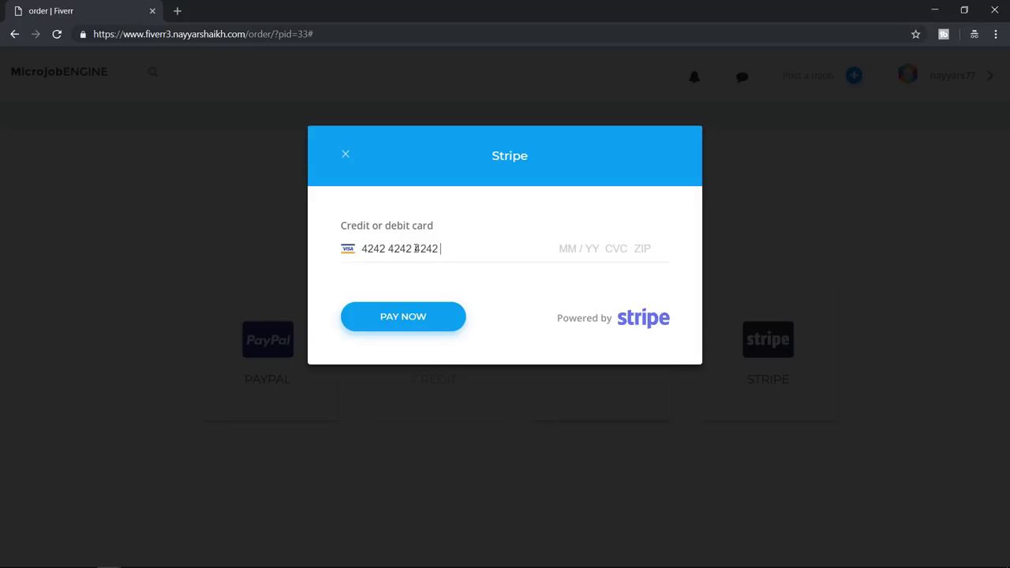
type("04 / ")
type("23 122 ")
type("40001")
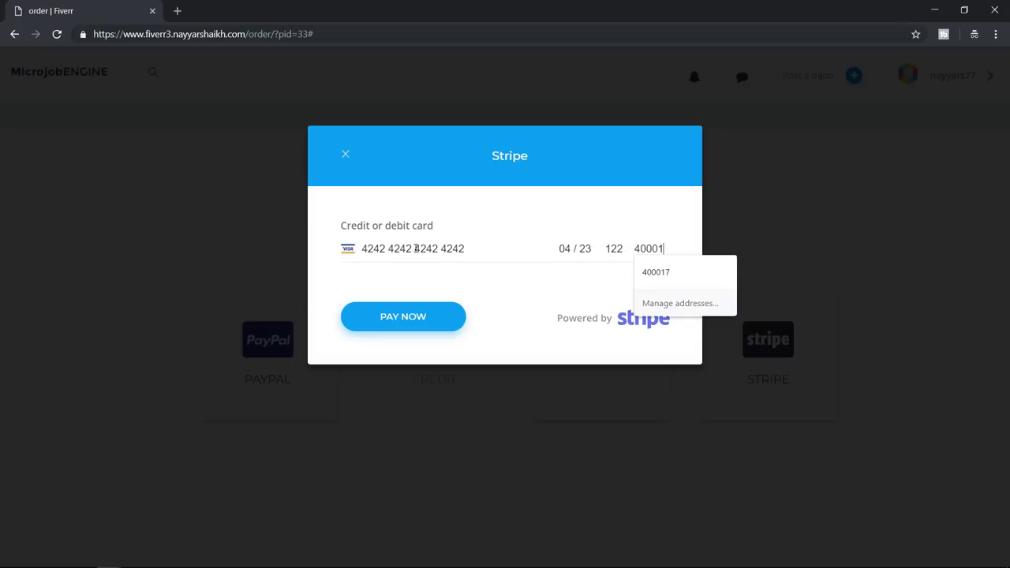
left_click(395, 323)
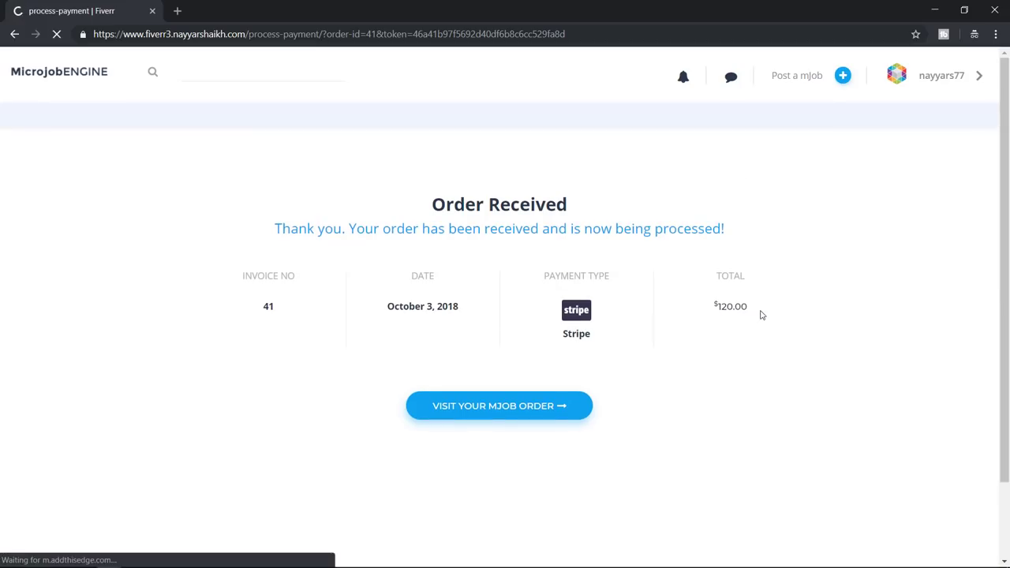
Check invoice 41's date and $120.00 total, and open the new mJob order
double_click(267, 307)
left_click_drag(457, 306, 381, 307)
left_click(558, 317)
left_click_drag(748, 314, 712, 307)
left_click(711, 309)
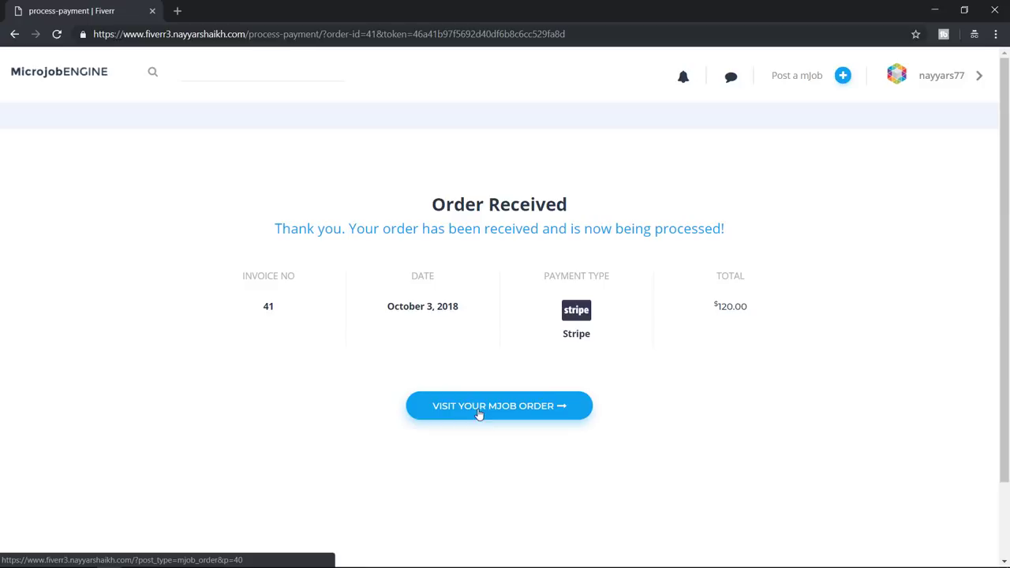
left_click(483, 411)
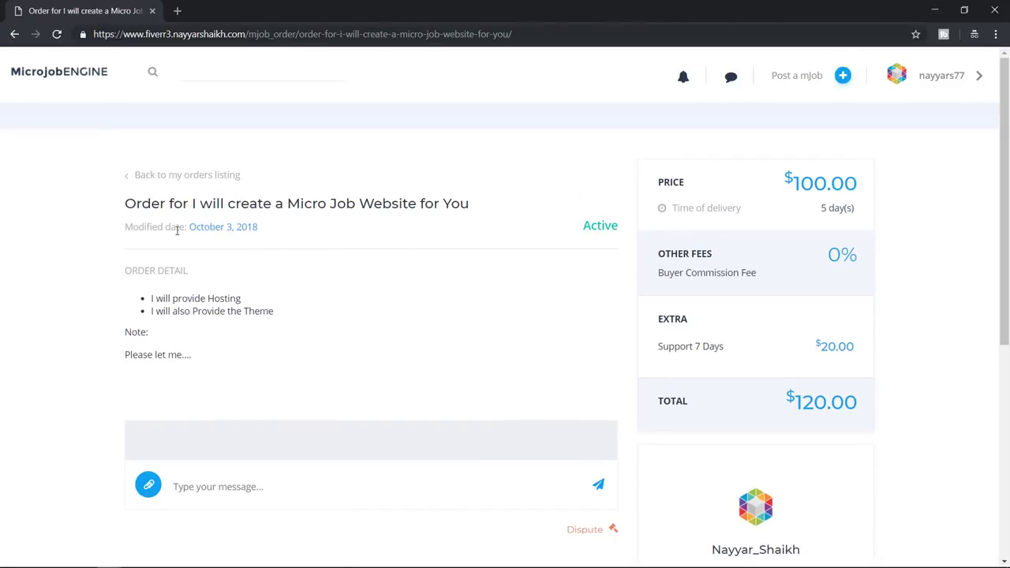
Send the seller the message 'I want this kind of website....'
scroll(905, 295, "down", 5)
scroll(577, 392, "up", 5)
scroll(326, 447, "down", 1)
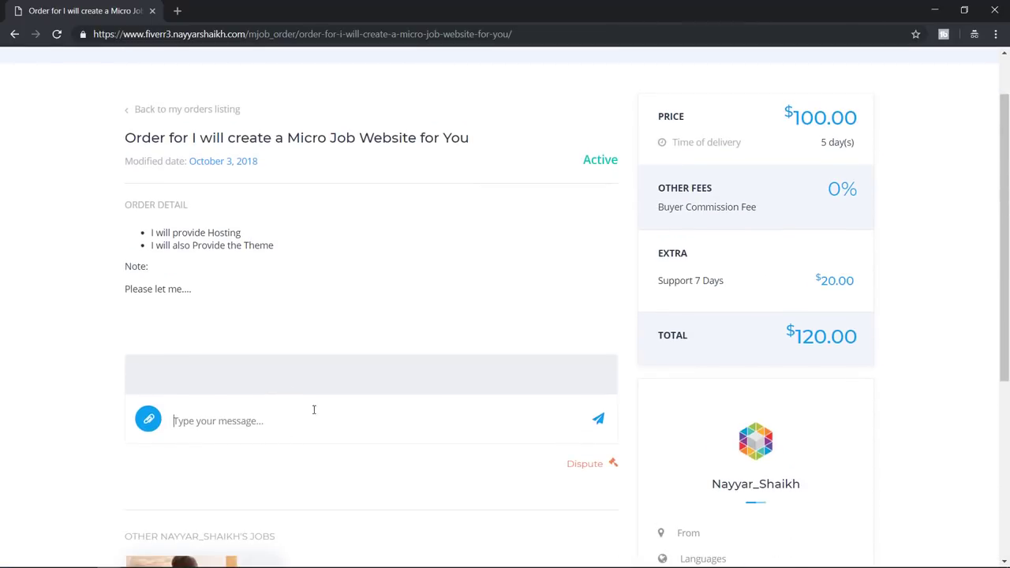
scroll(316, 411, "down", 1)
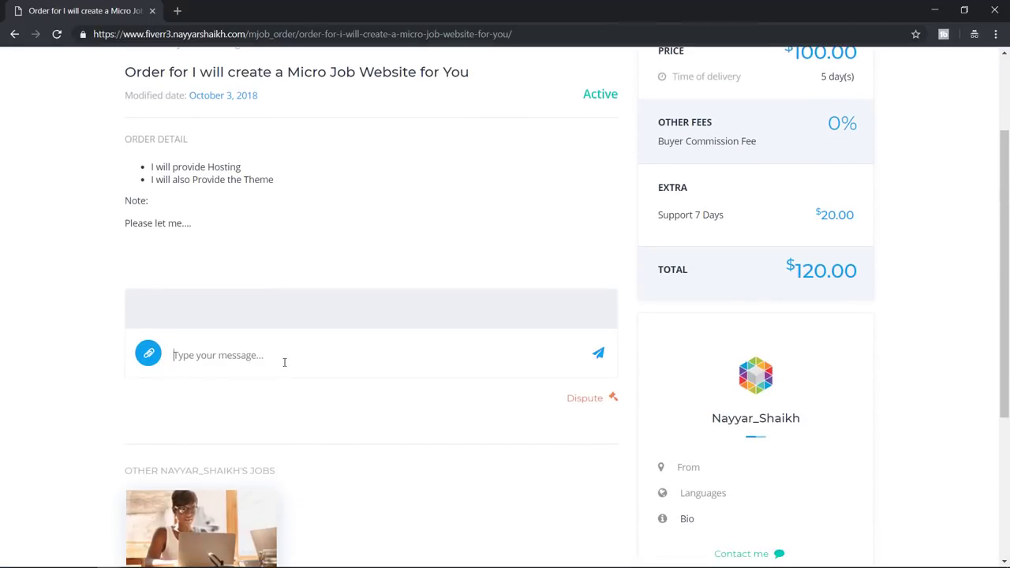
left_click(285, 363)
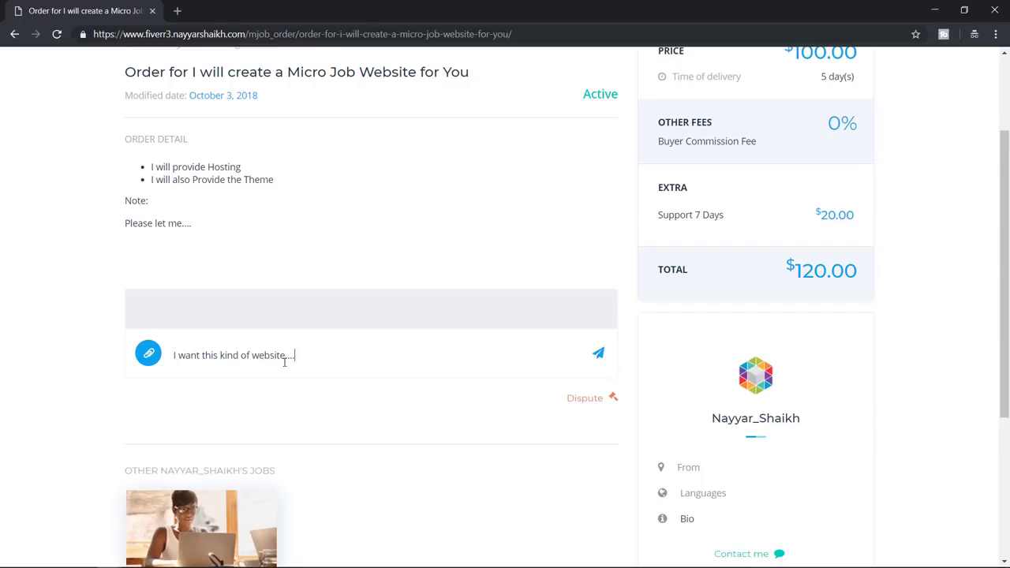
left_click(600, 360)
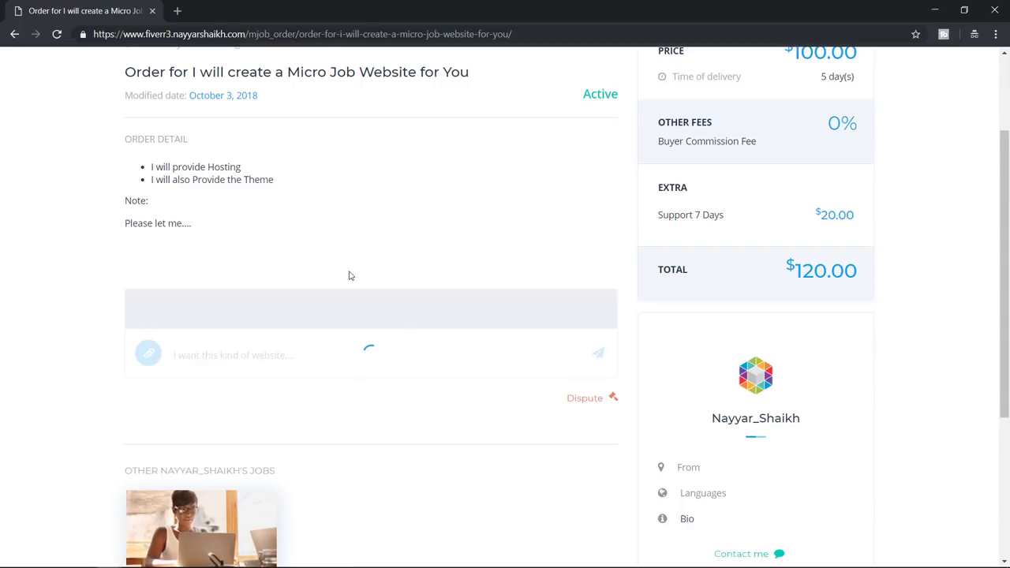
scroll(255, 485, "down", 1)
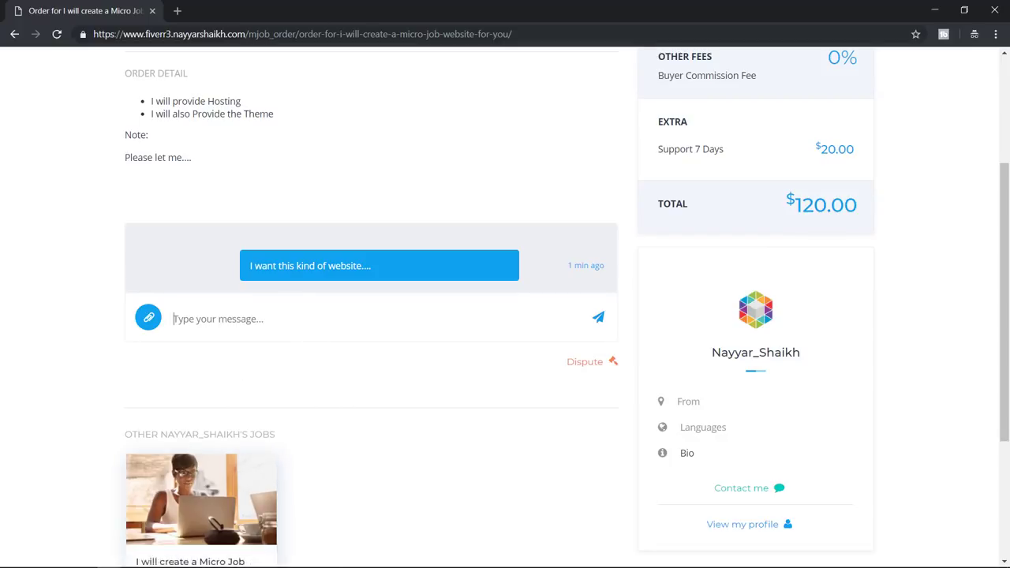
Switch to the seller's Chrome window and close the Stripe test dashboard tab
mouse_move(109, 558)
left_click(87, 530)
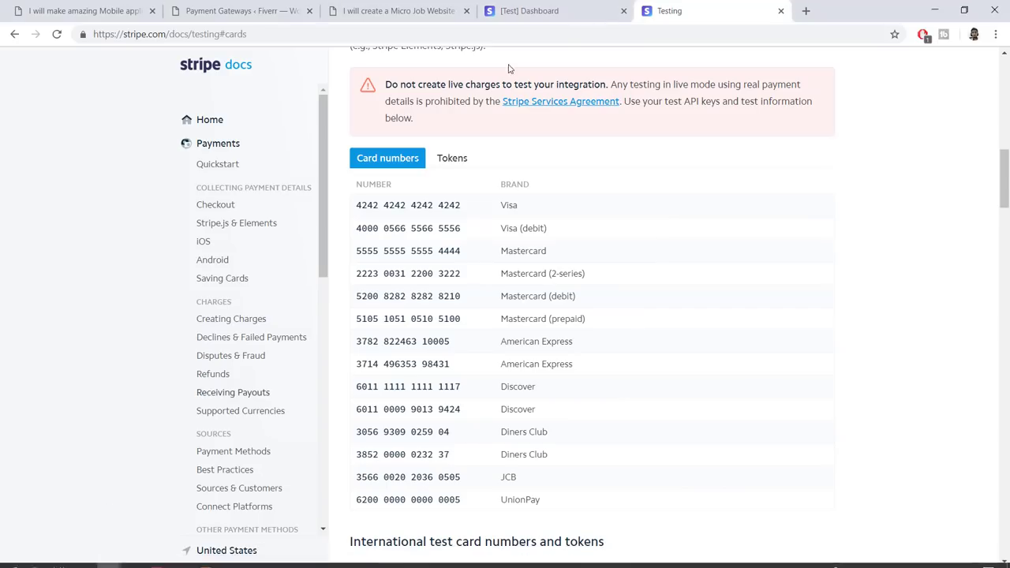
left_click(623, 11)
Close the Stripe docs tab, reload the mJob page, and open the order notification
left_click(623, 11)
left_click(237, 11)
left_click(399, 11)
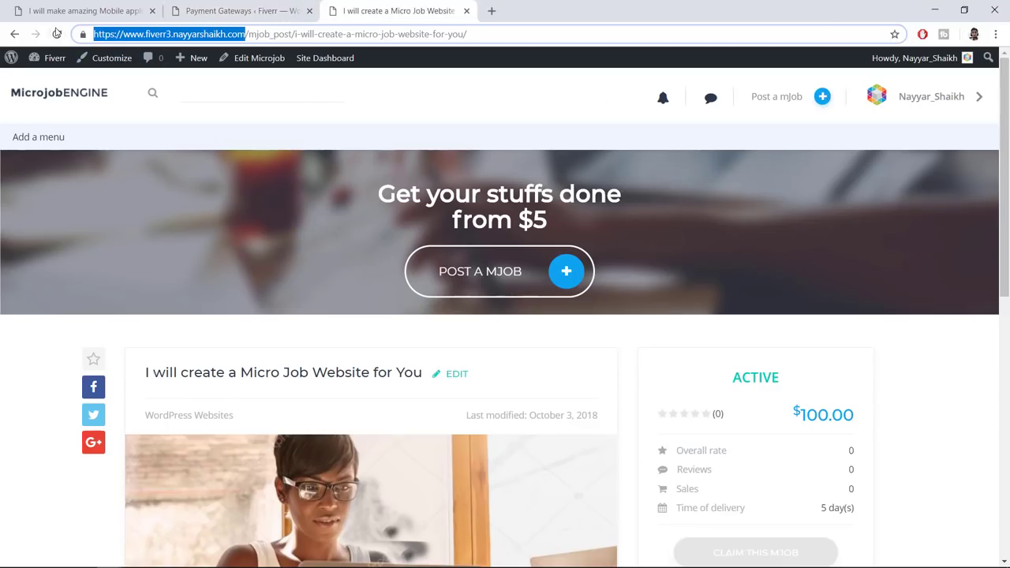
left_click(57, 35)
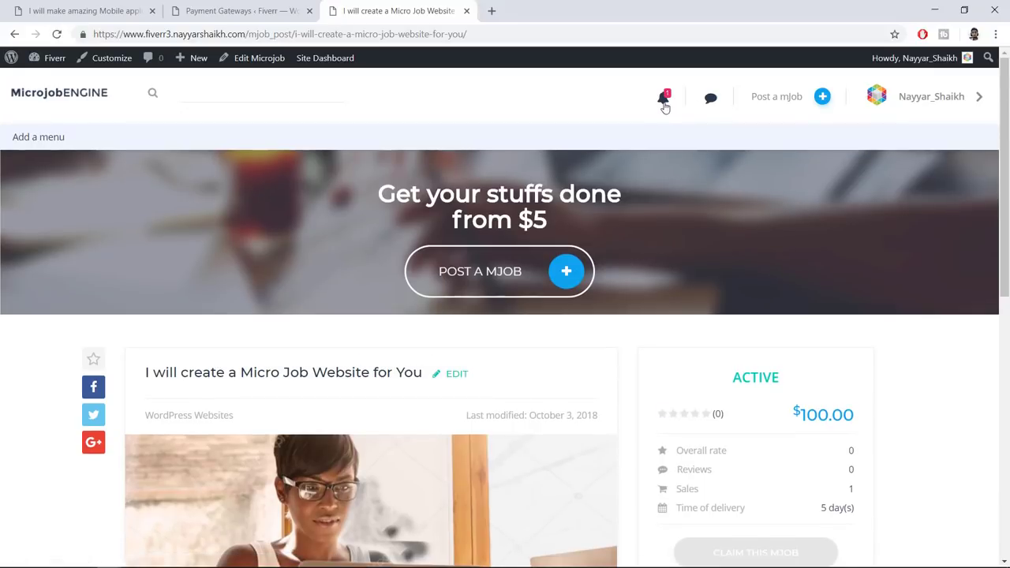
left_click(664, 99)
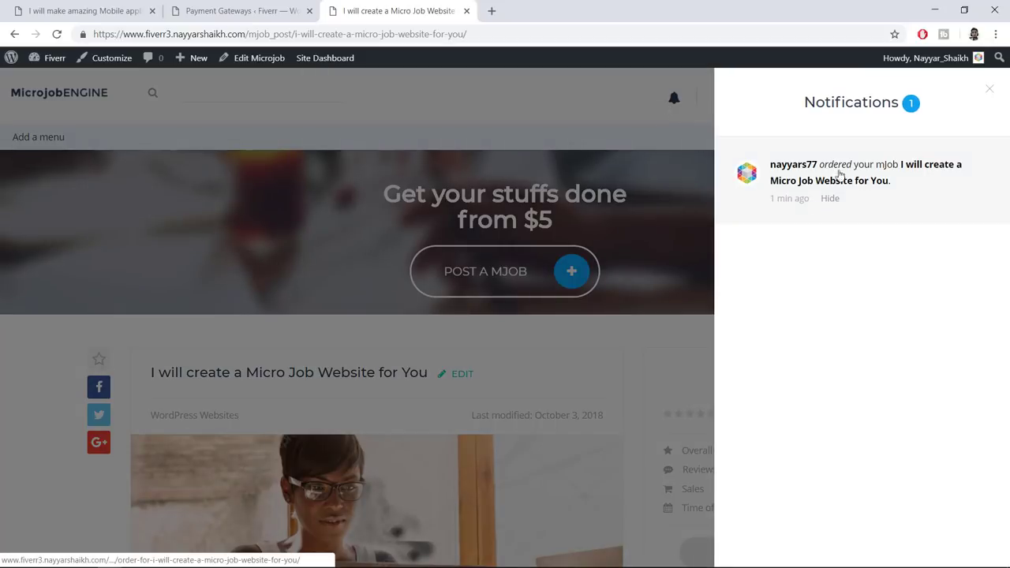
left_click(880, 180)
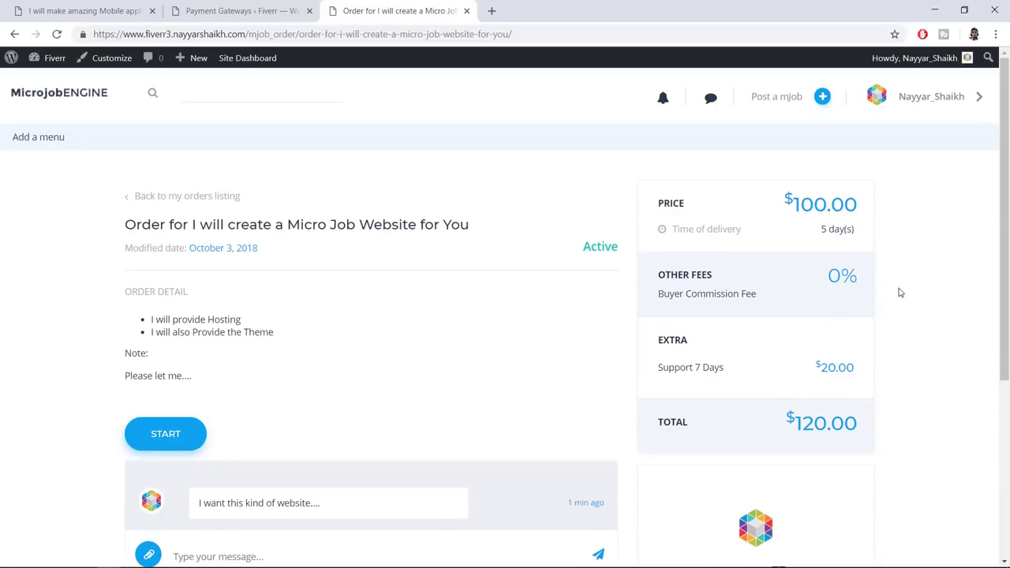
Reply 'Okay I'll do that...' to the buyer's message and mark the order started
scroll(901, 293, "down", 3)
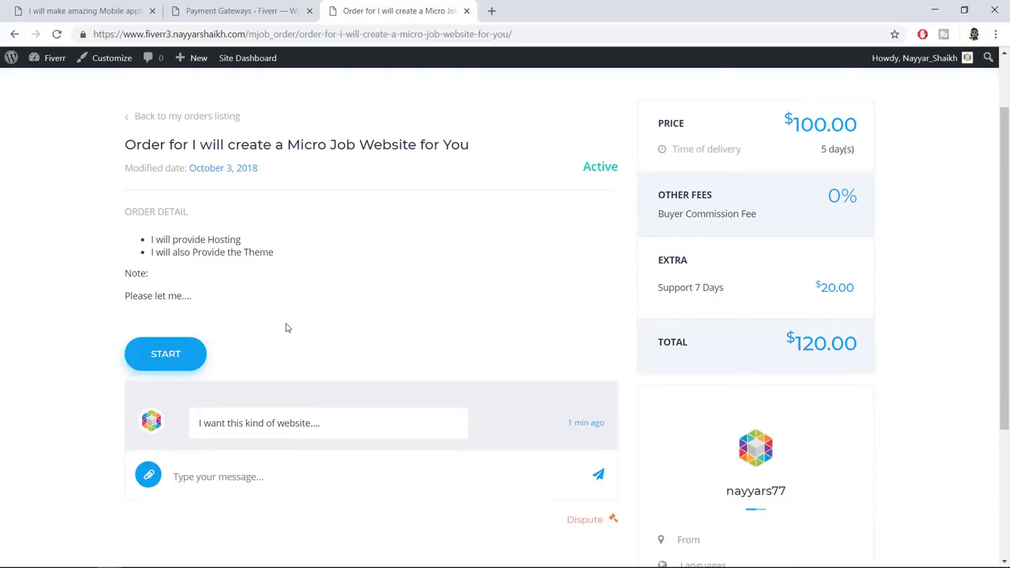
left_click_drag(310, 310, 146, 305)
left_click(331, 274)
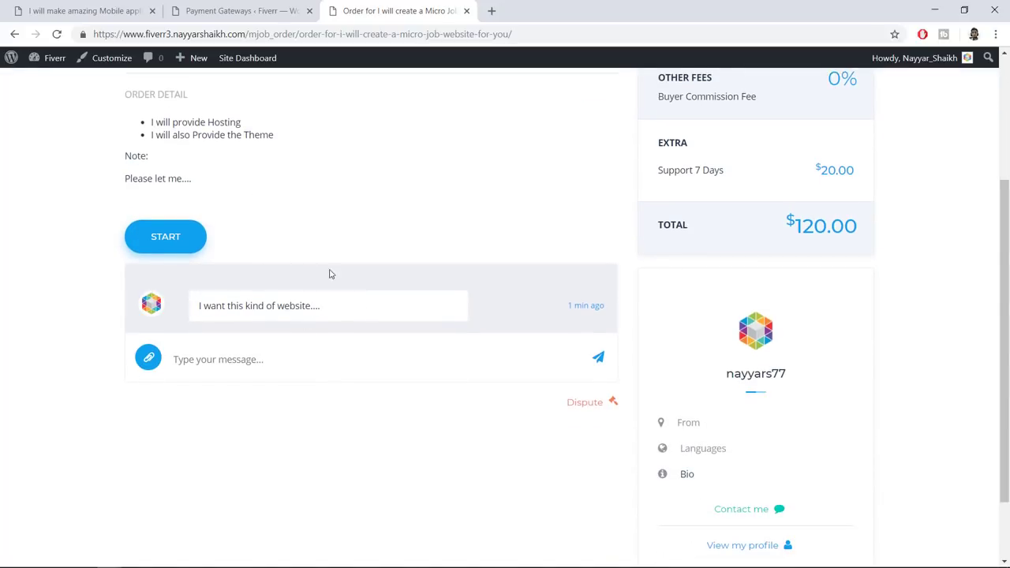
left_click(310, 364)
type("Okay I'll do that...")
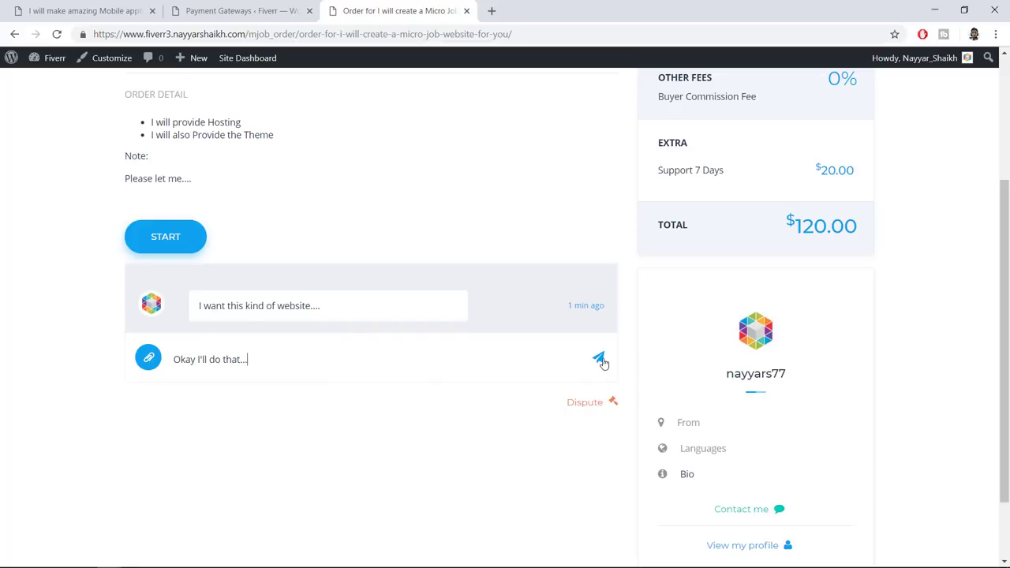
left_click(598, 357)
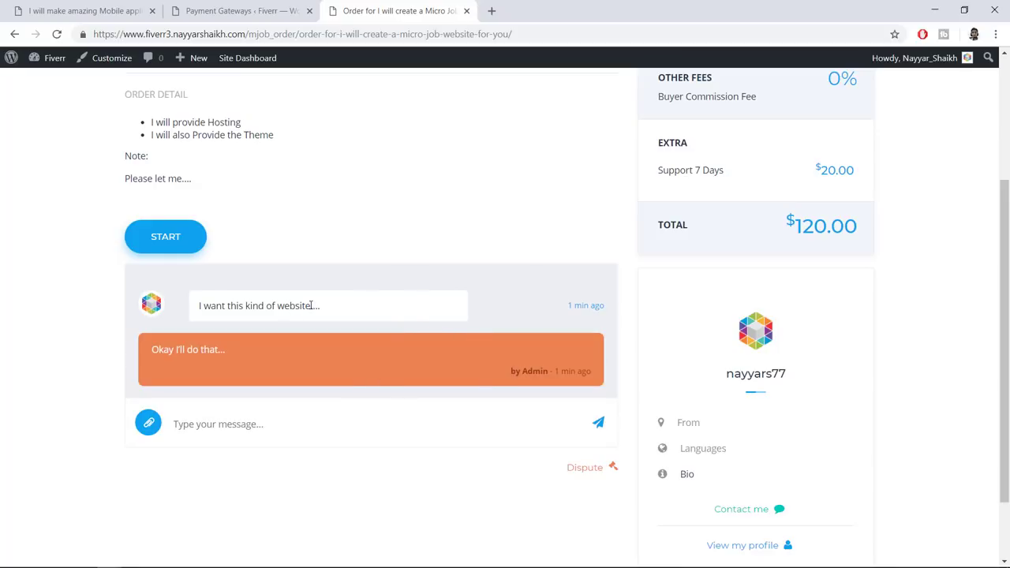
left_click(182, 245)
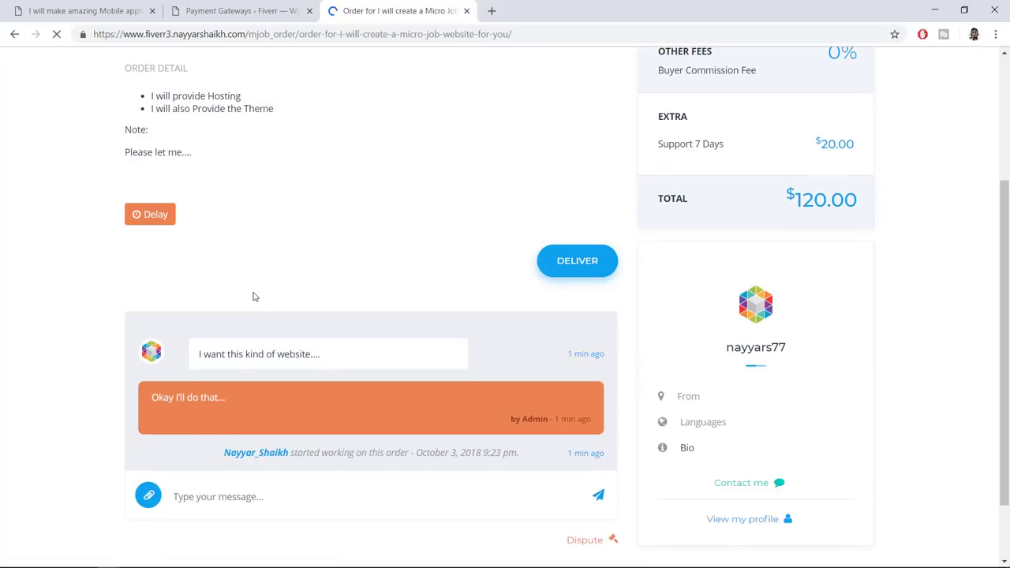
left_click_drag(126, 359, 354, 363)
left_click(355, 363)
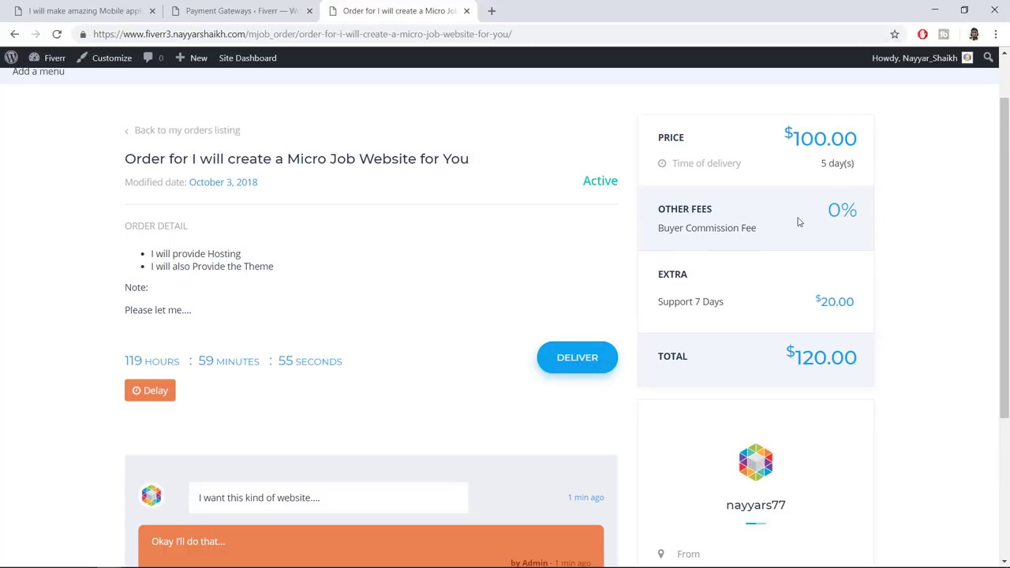
left_click_drag(823, 161, 844, 163)
left_click(858, 162)
left_click(173, 361)
left_click_drag(190, 362, 154, 391)
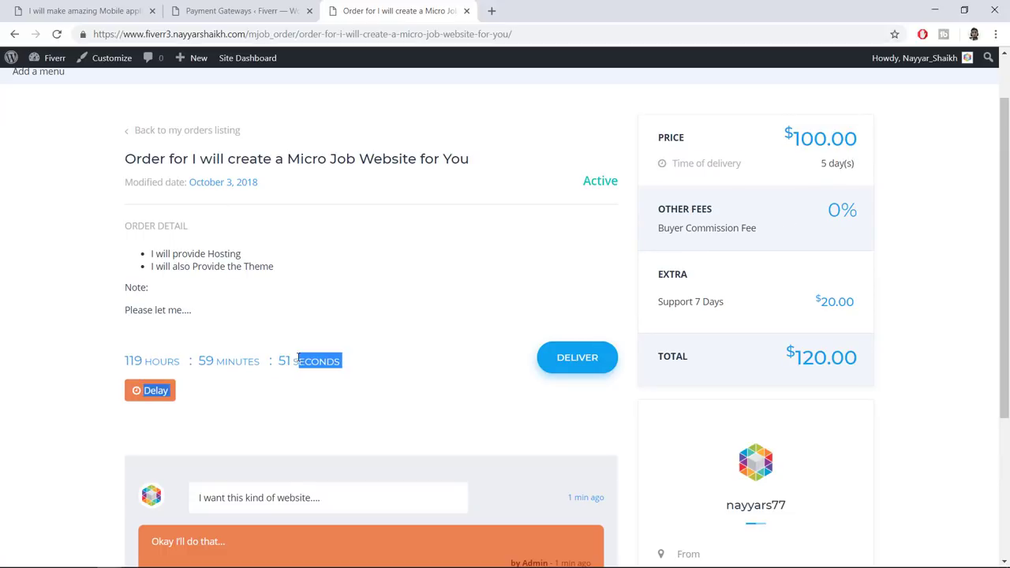
left_click(154, 357)
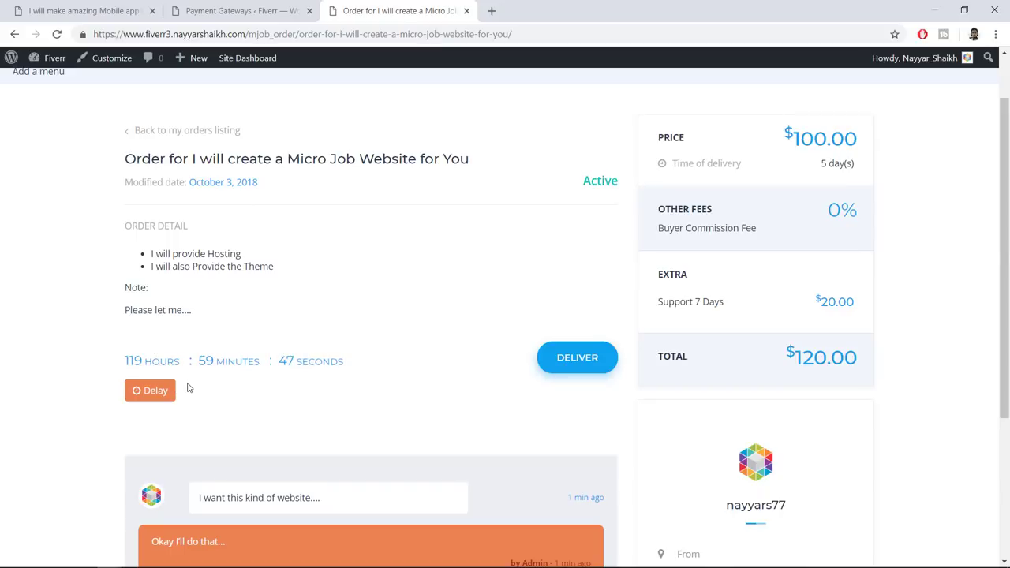
scroll(266, 363, "down", 3)
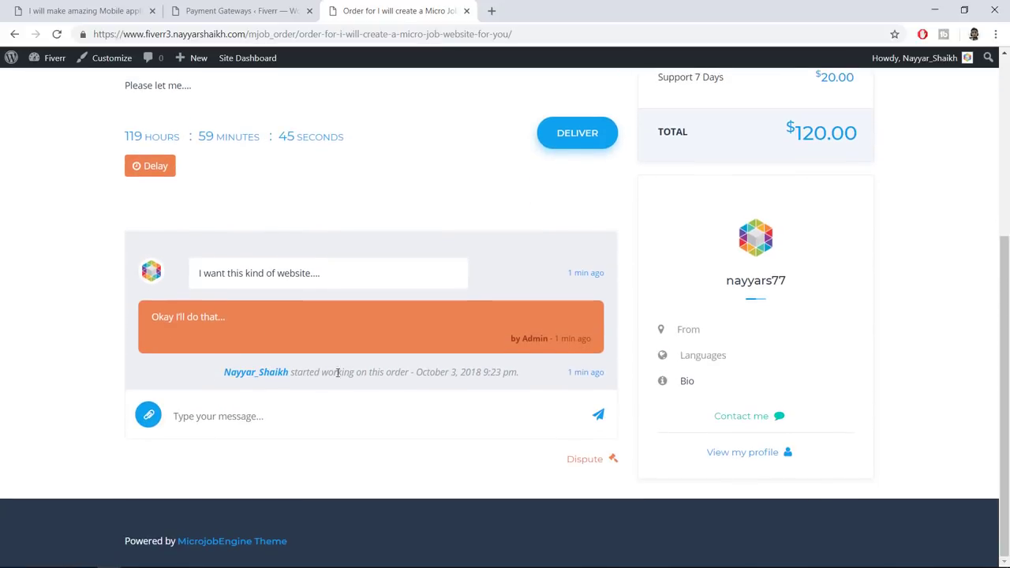
left_click(380, 403)
scroll(335, 338, "up", 2)
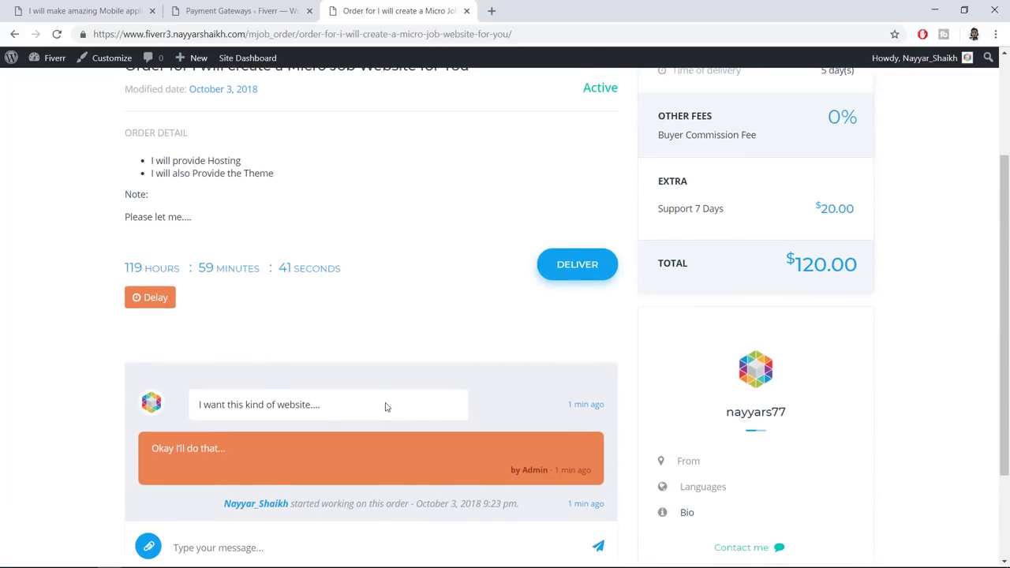
scroll(371, 418, "down", 2)
scroll(531, 334, "up", 1)
scroll(531, 333, "up", 1)
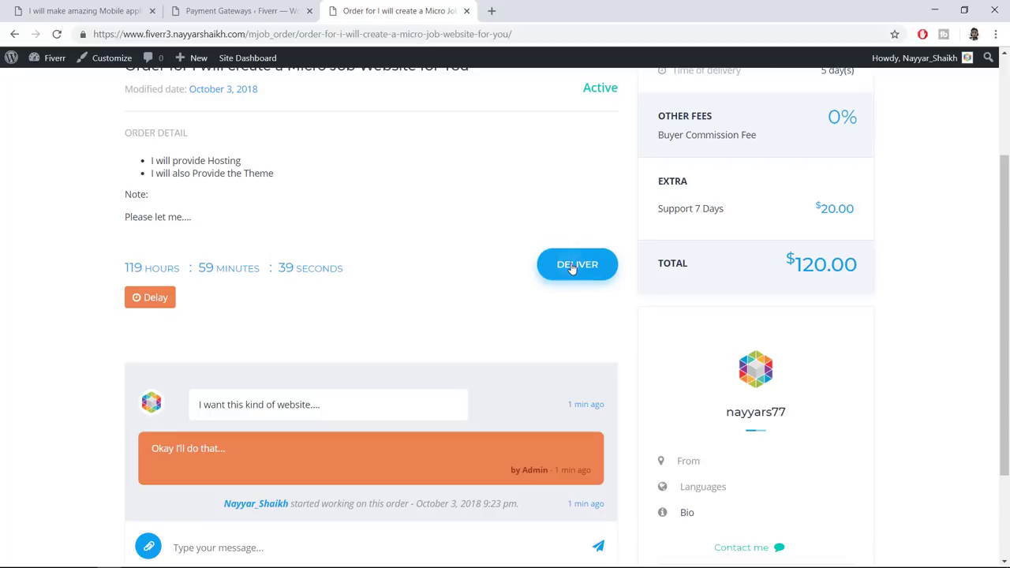
left_click(575, 265)
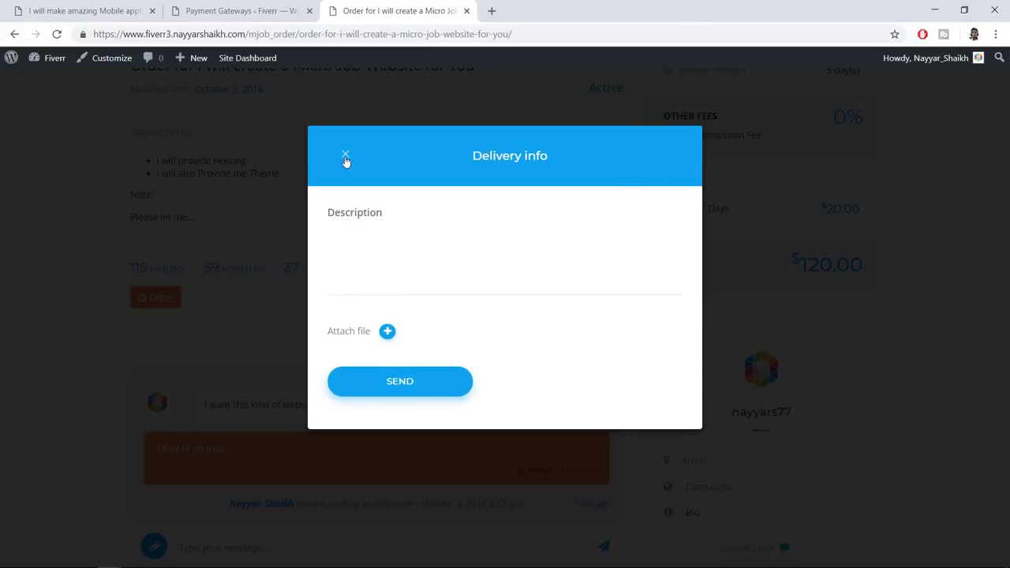
left_click(346, 154)
scroll(474, 273, "up", 2)
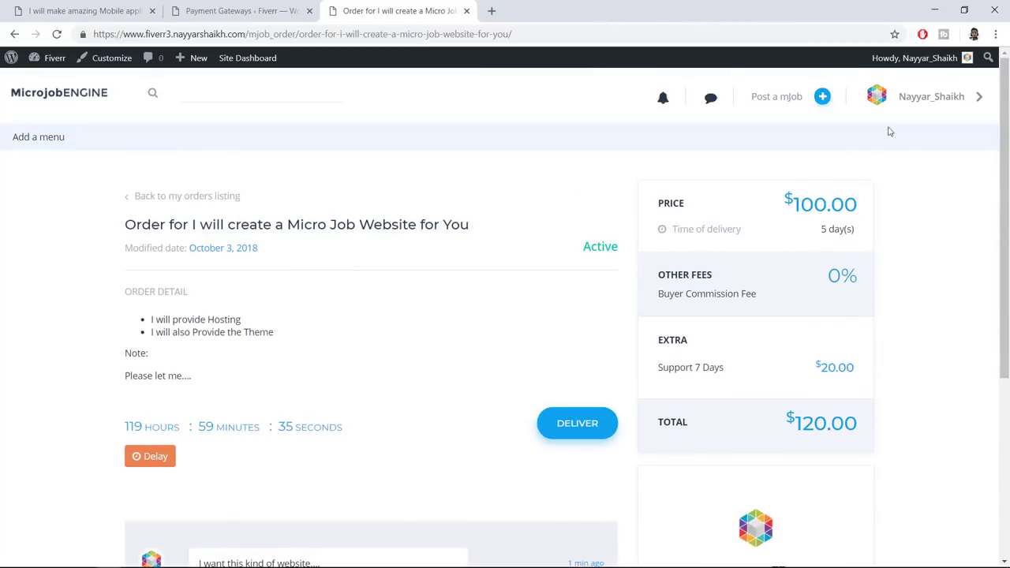
Open the seller's profile in a new tab and go to its Revenues page
left_click(936, 107)
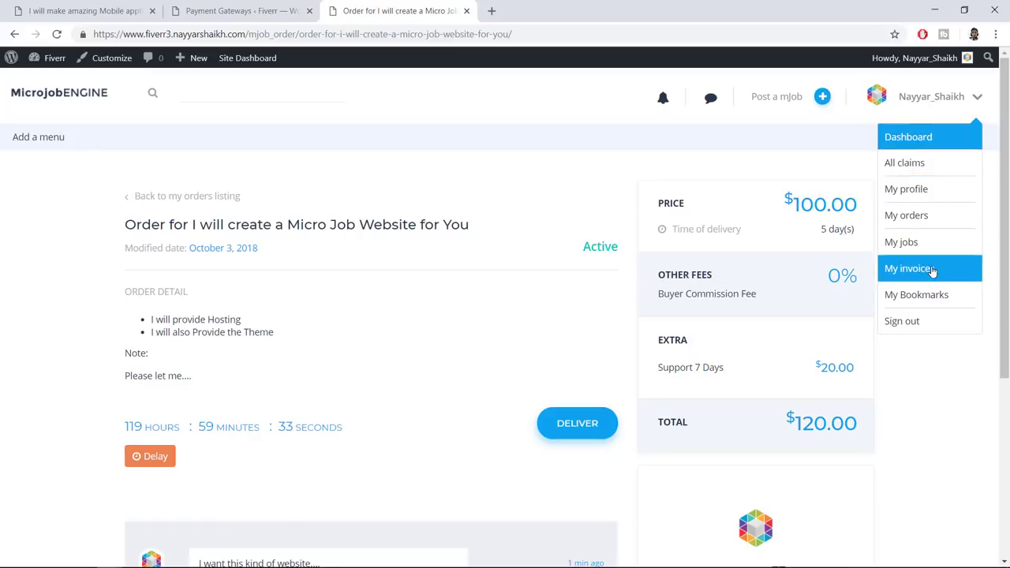
right_click(902, 188)
left_click(869, 201)
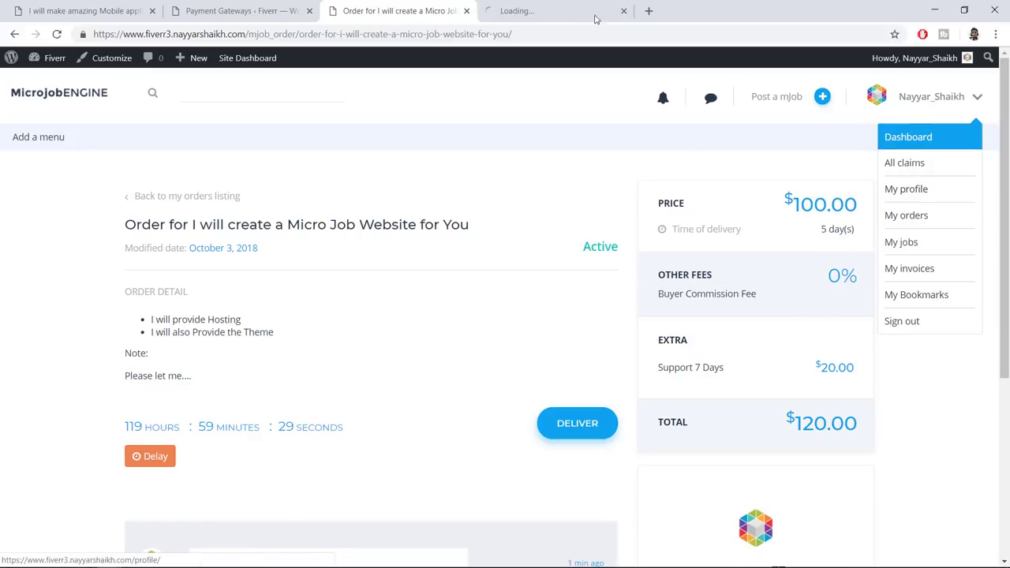
left_click(580, 9)
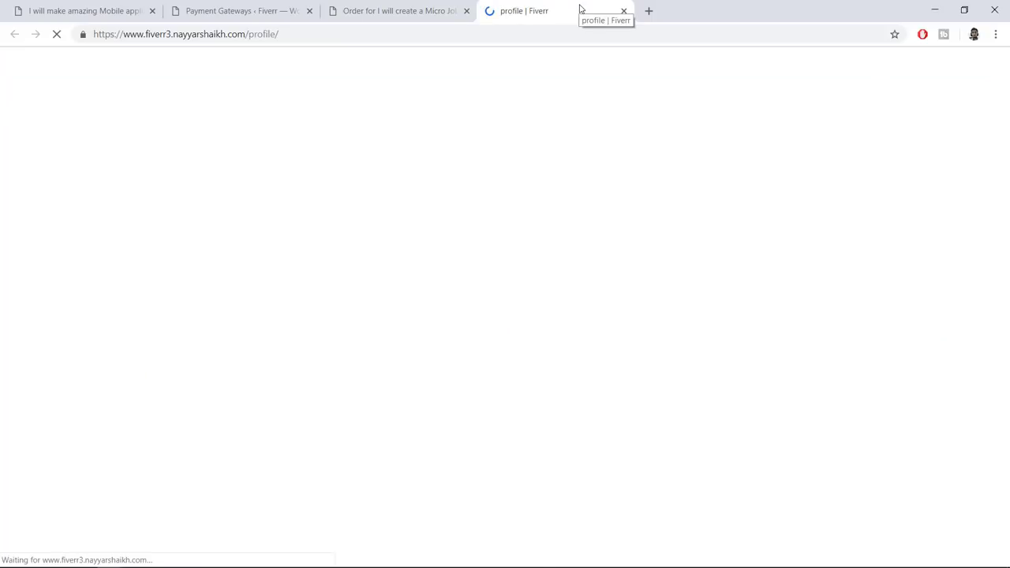
scroll(502, 170, "down", 2)
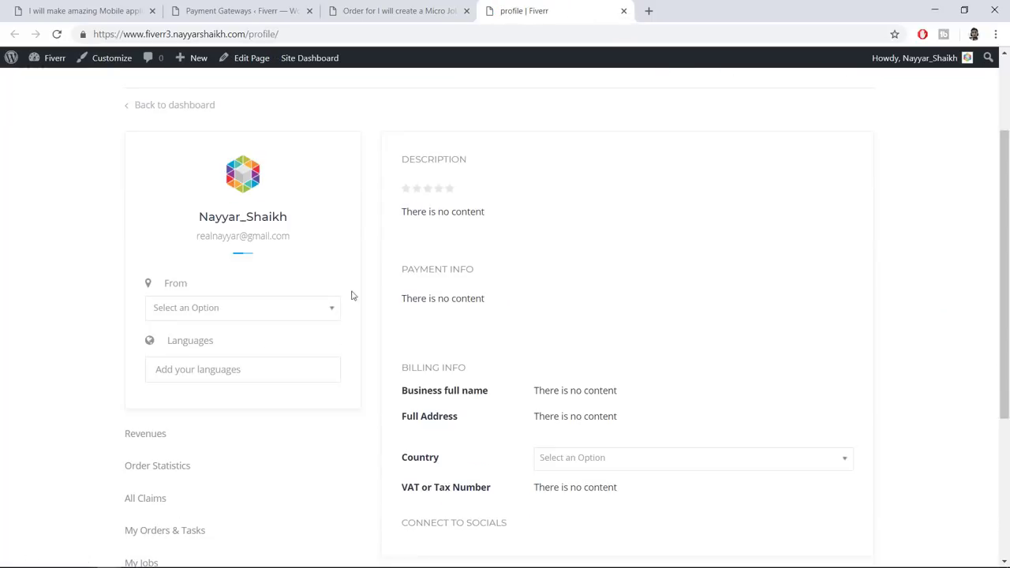
left_click(162, 435)
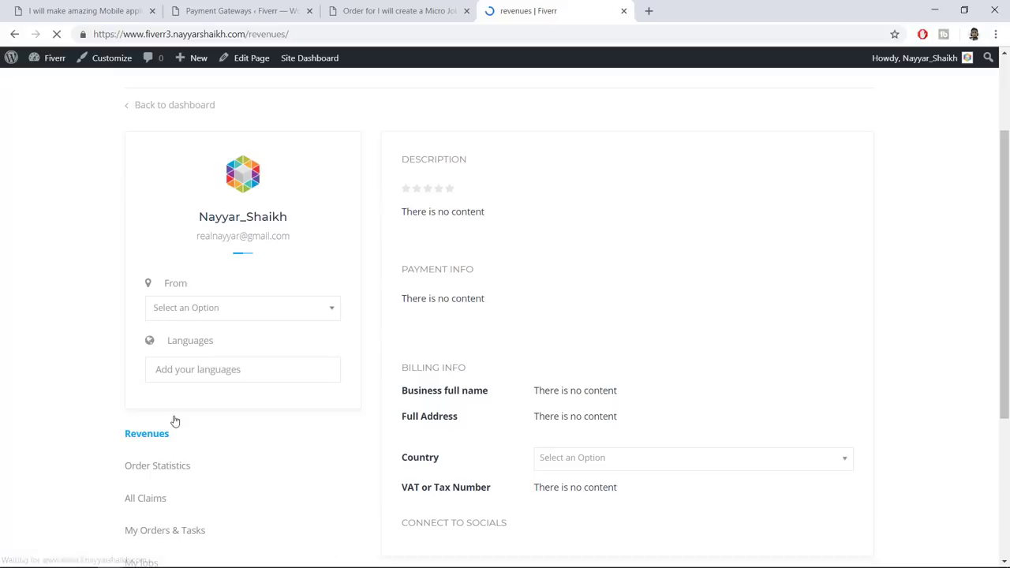
Inspect the $96.00 working balance on the Revenues page
left_click_drag(453, 388, 411, 383)
left_click(398, 381)
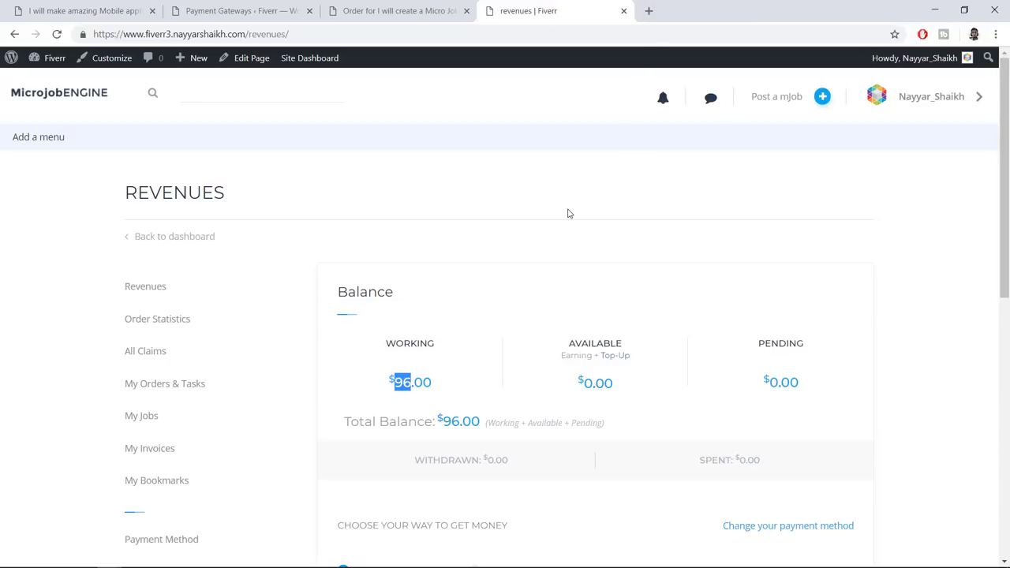
scroll(568, 217, "down", 2)
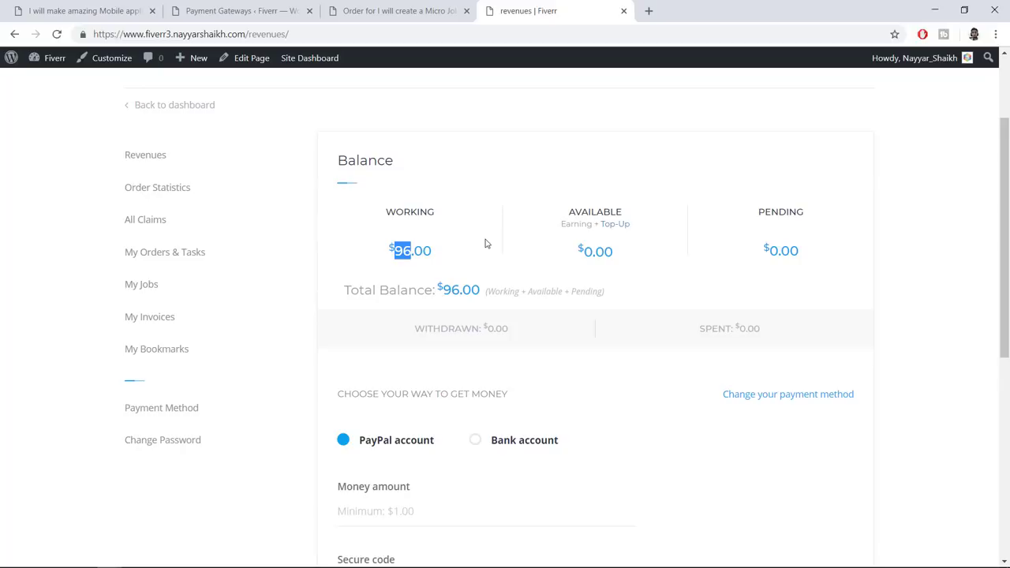
left_click(543, 233)
left_click_drag(395, 253, 433, 252)
left_click(414, 251)
left_click(434, 252)
left_click_drag(382, 218, 443, 217)
left_click(437, 252)
Recheck the balances, $96.00 working and $0.00 available, and return to the order tab
left_click(398, 9)
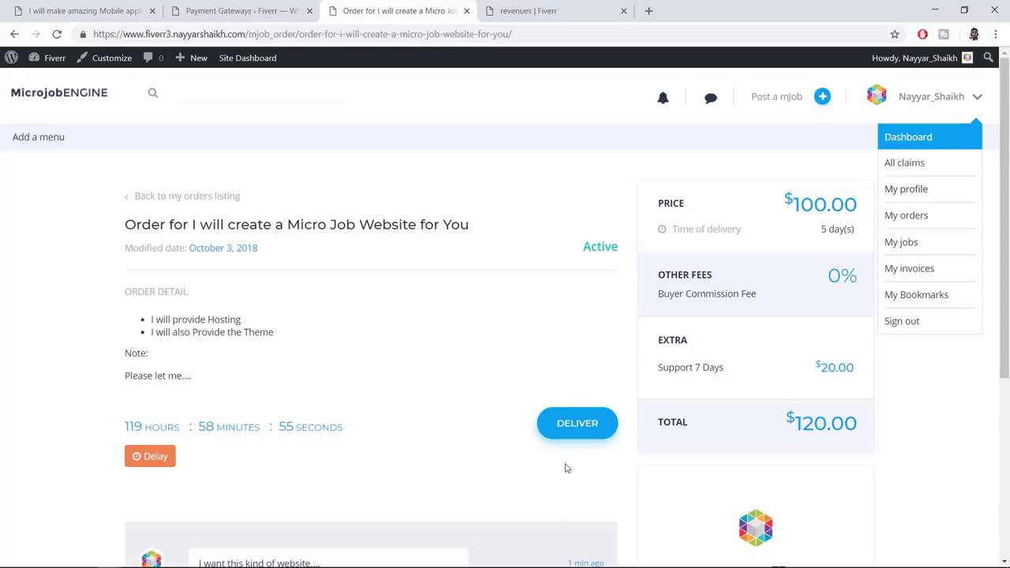
left_click(540, 11)
left_click_drag(437, 249, 388, 248)
left_click(603, 246)
double_click(587, 250)
left_click(610, 276)
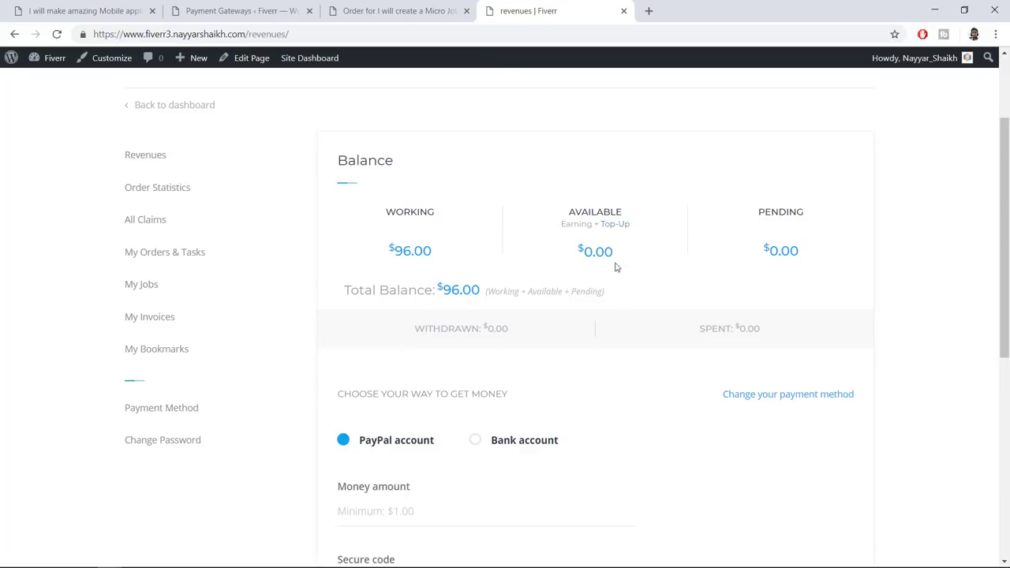
left_click(377, 6)
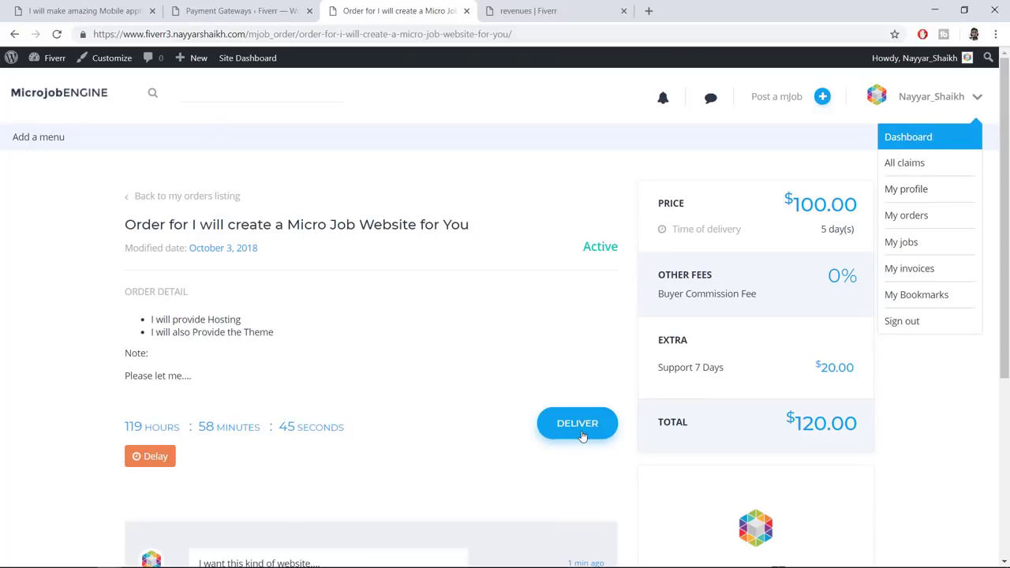
Send the delivery with the note 'This is delivered' and the 2-2.jpg image attached
left_click(582, 436)
left_click(438, 278)
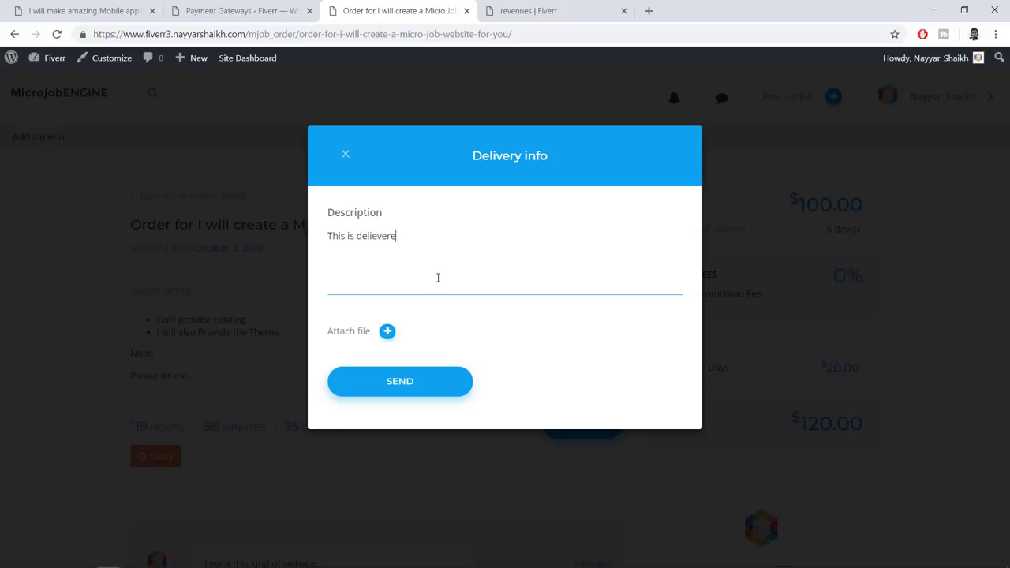
right_click(379, 241)
left_click(403, 244)
left_click(388, 334)
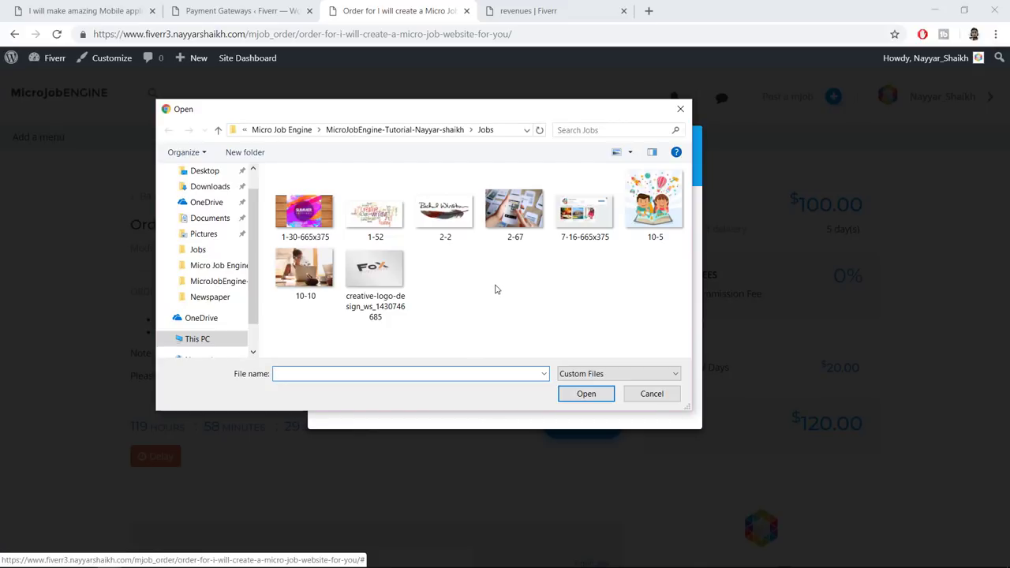
left_click(443, 237)
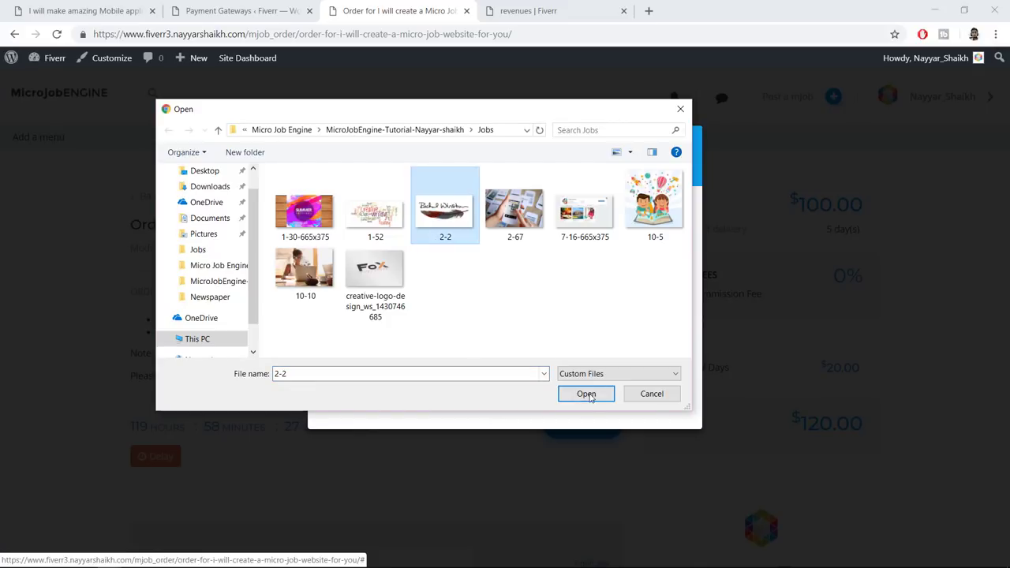
left_click(591, 399)
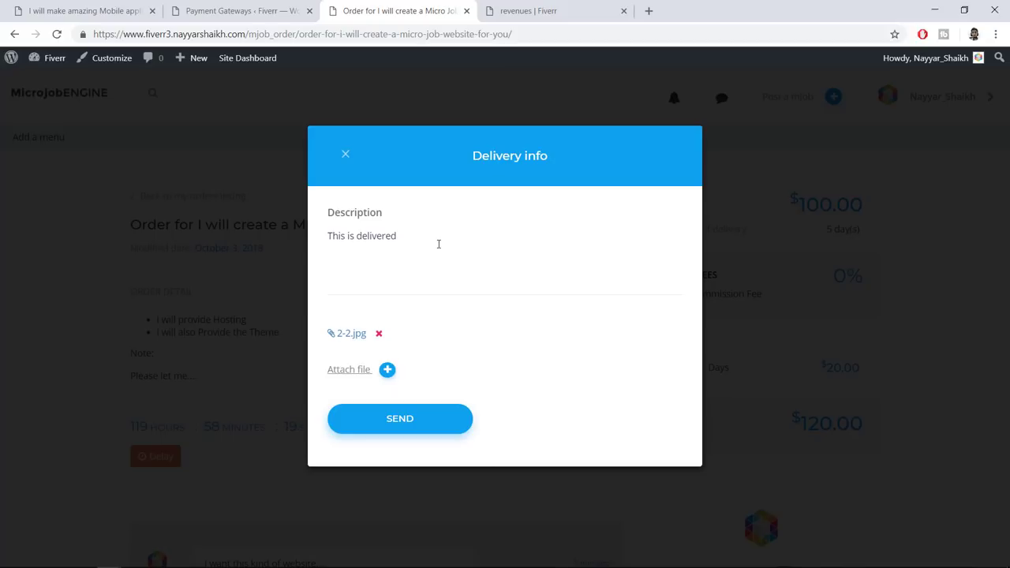
left_click(410, 433)
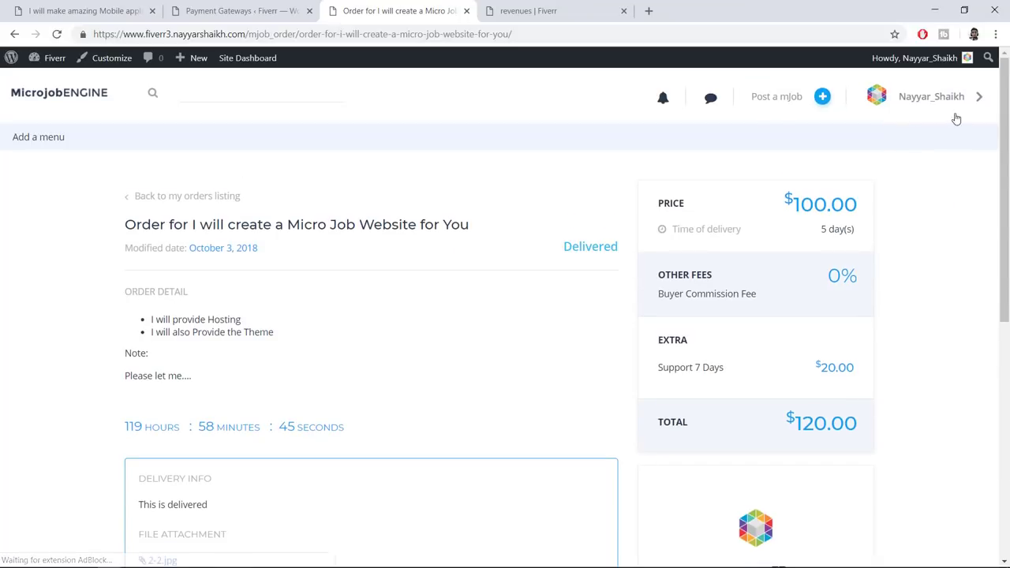
Reload the revenues page and recheck the $96.00 working balance
left_click(555, 8)
left_click(57, 34)
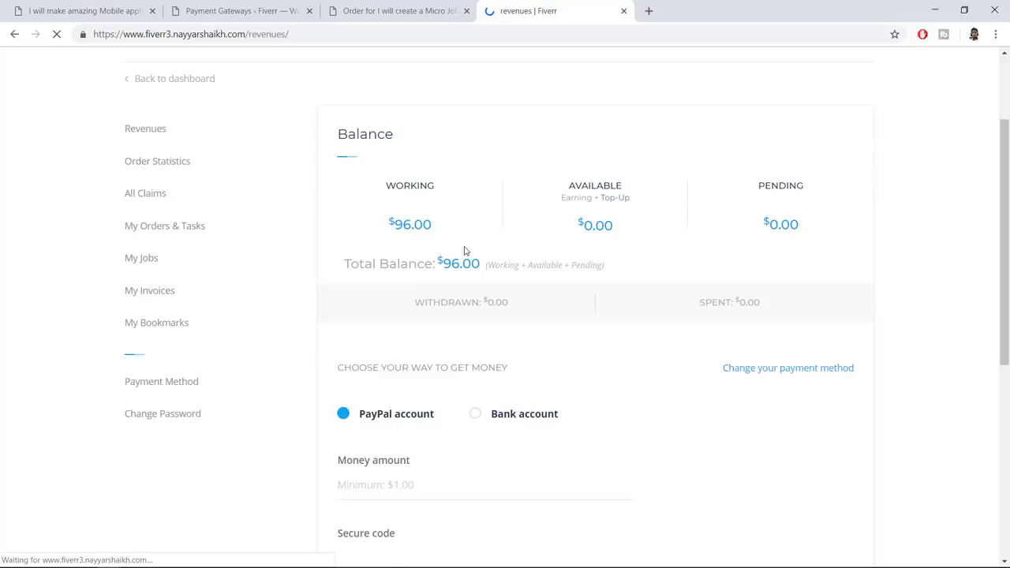
left_click_drag(438, 250, 387, 250)
left_click(444, 254)
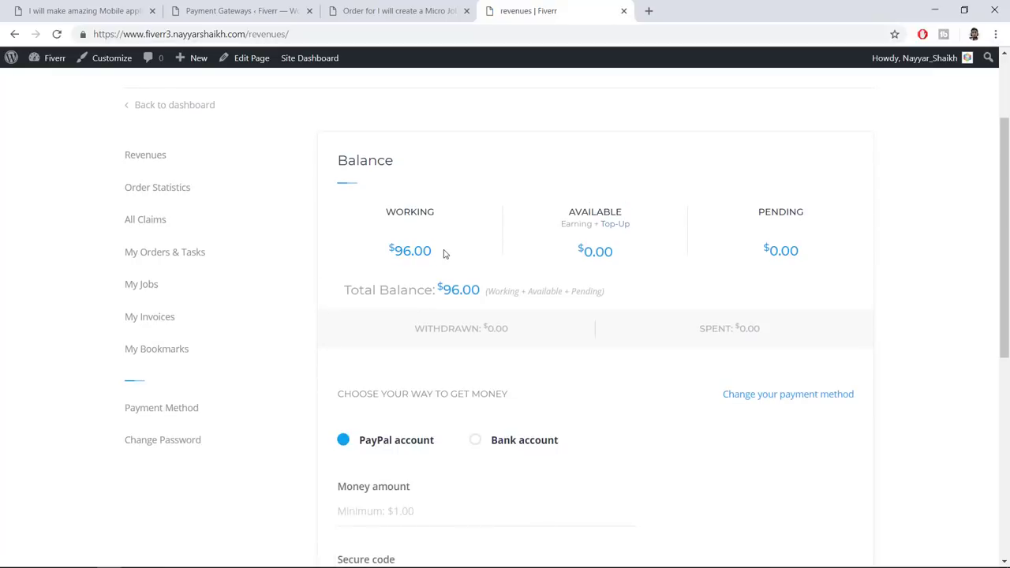
left_click_drag(440, 253, 370, 253)
left_click(368, 252)
left_click_drag(436, 251, 383, 255)
left_click(435, 252)
left_click(374, 250)
left_click(381, 258)
In the buyer's window, reload the order to see it Delivered and view the notifications
mouse_move(109, 558)
left_click(197, 513)
scroll(391, 427, "up", 3)
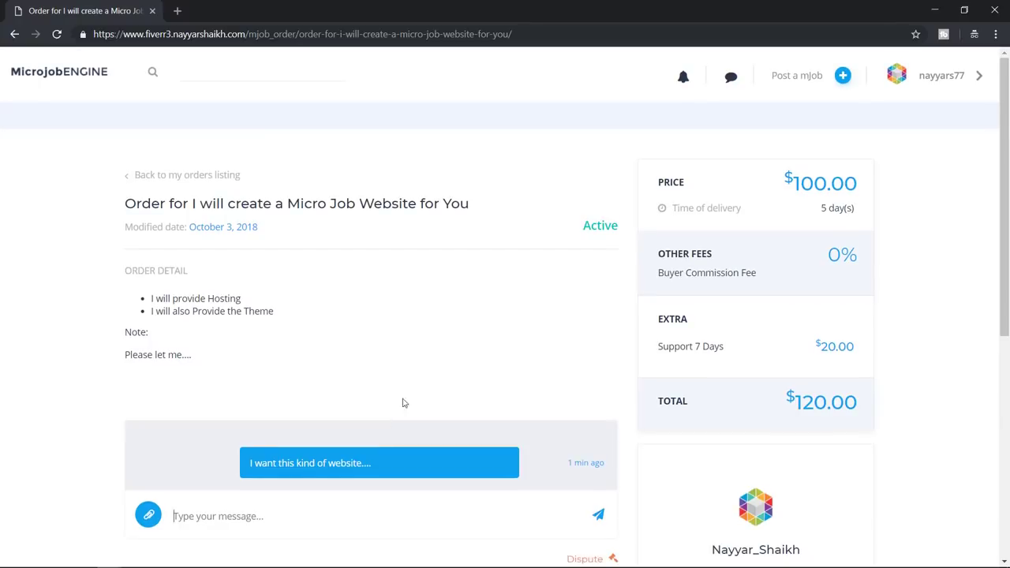
left_click(58, 37)
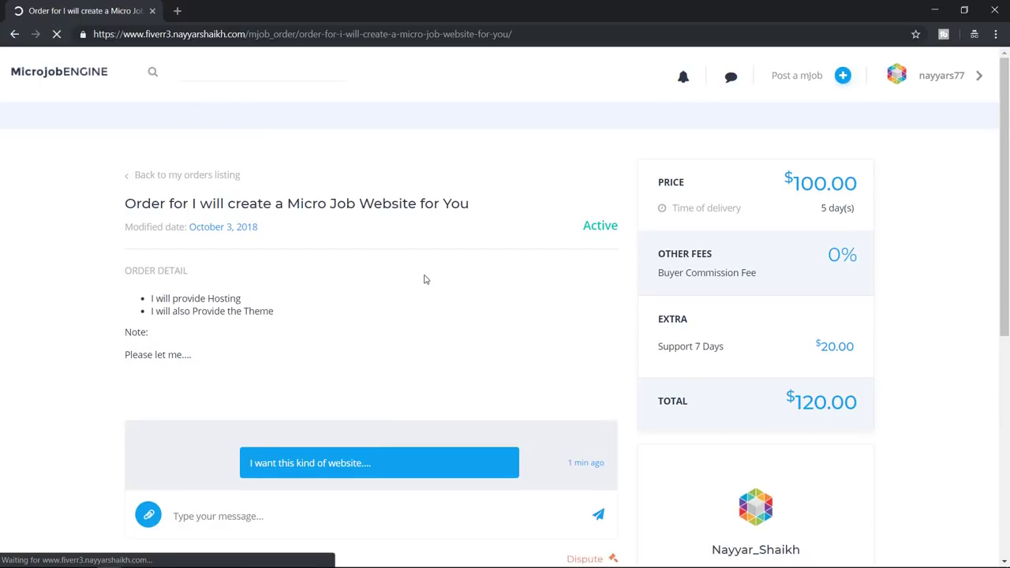
left_click(686, 80)
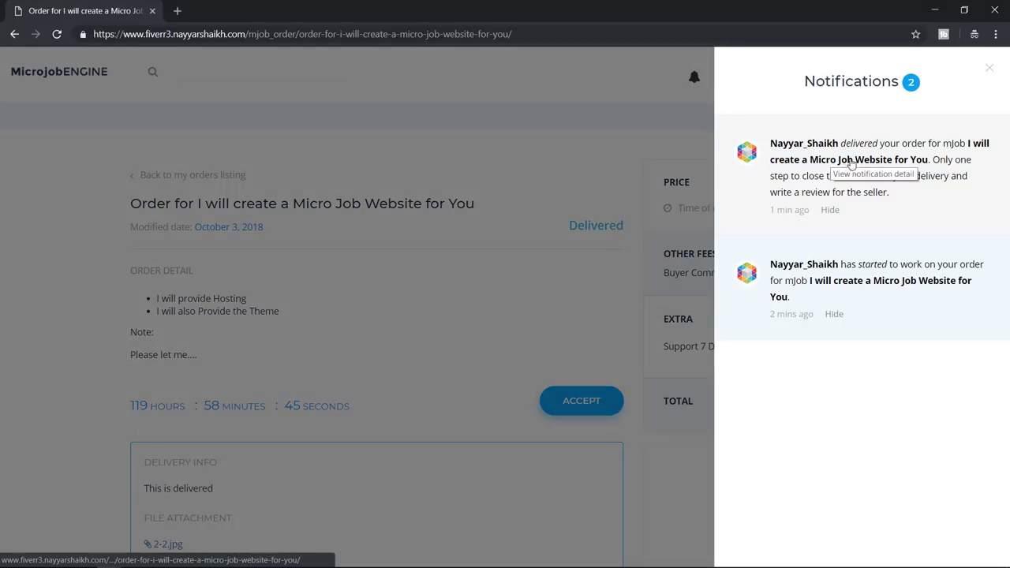
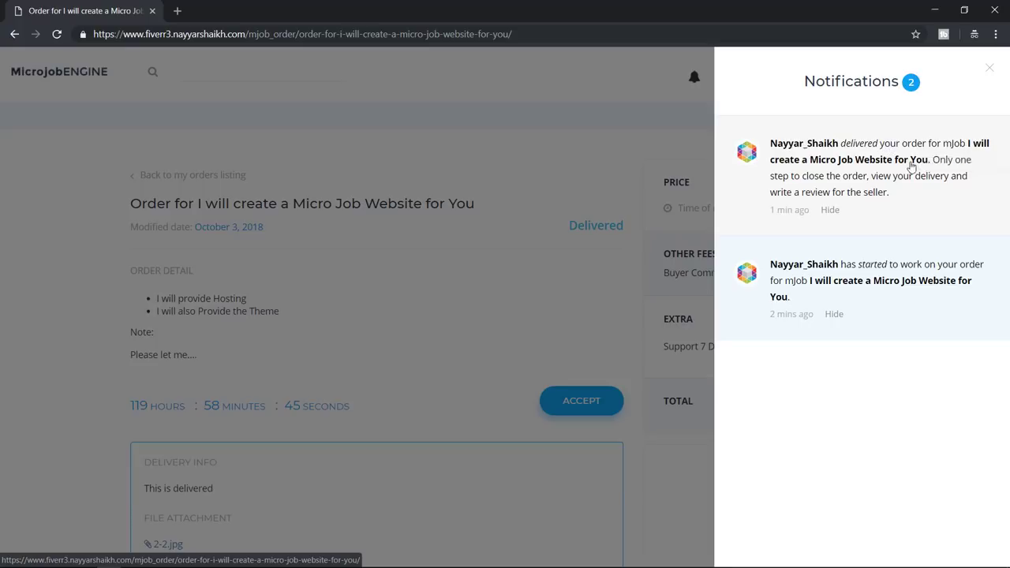
Review the order's countdown and delivery note, and view the attached 2-2.jpg file
left_click(684, 82)
scroll(605, 269, "down", 2)
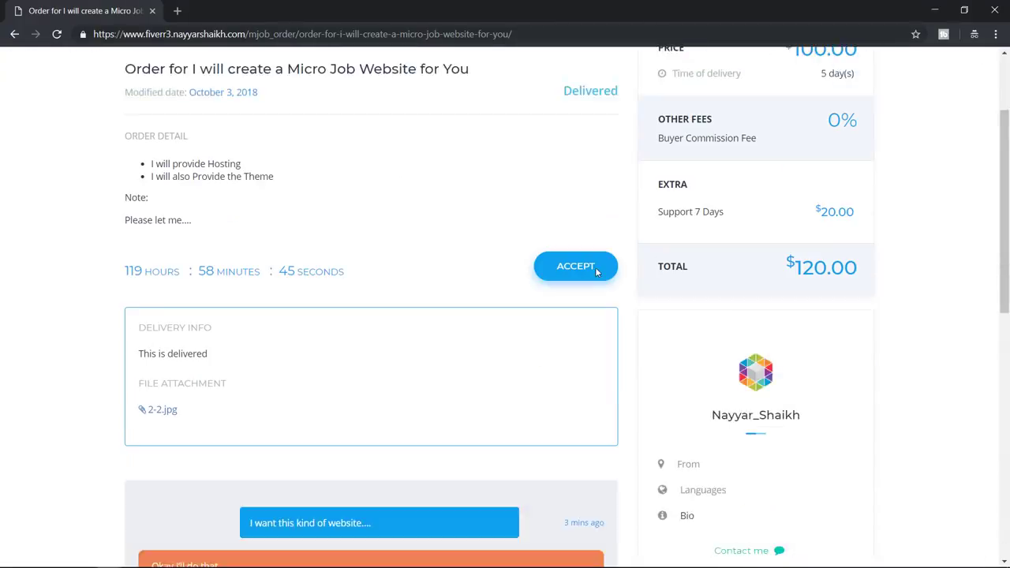
scroll(606, 269, "down", 1)
left_click_drag(128, 201, 366, 207)
left_click(365, 208)
left_click_drag(210, 294, 140, 297)
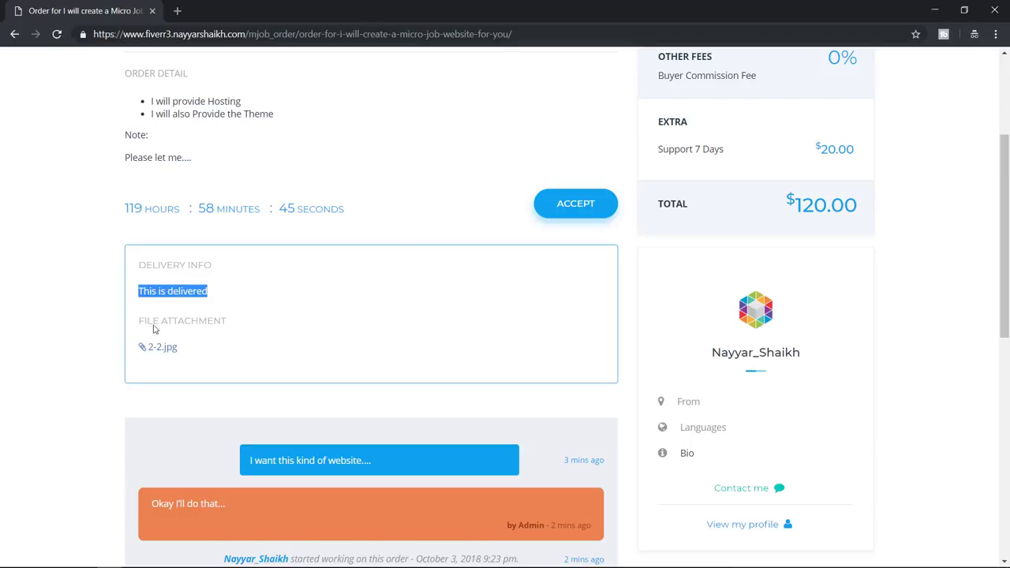
left_click(157, 350)
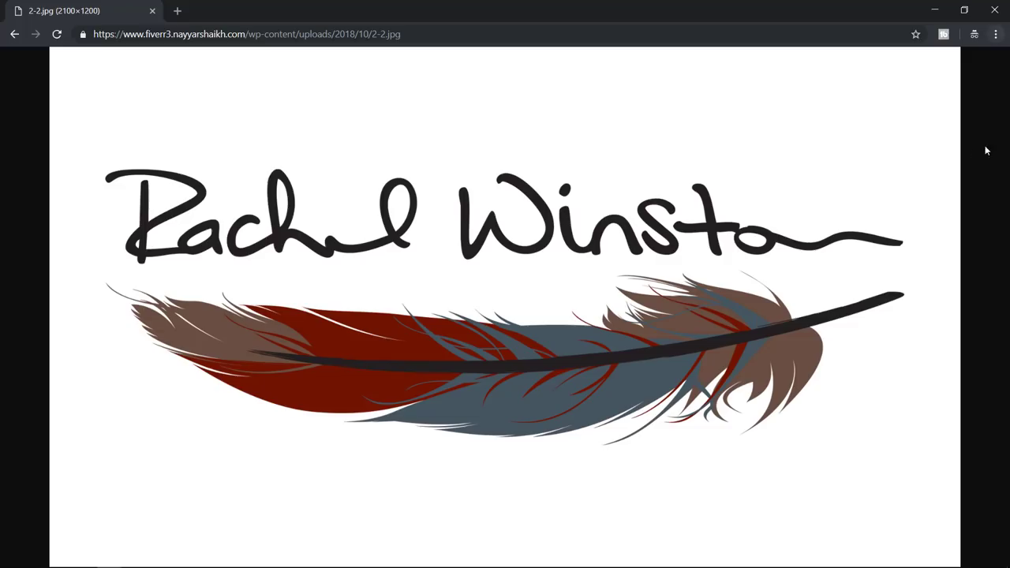
left_click(7, 35)
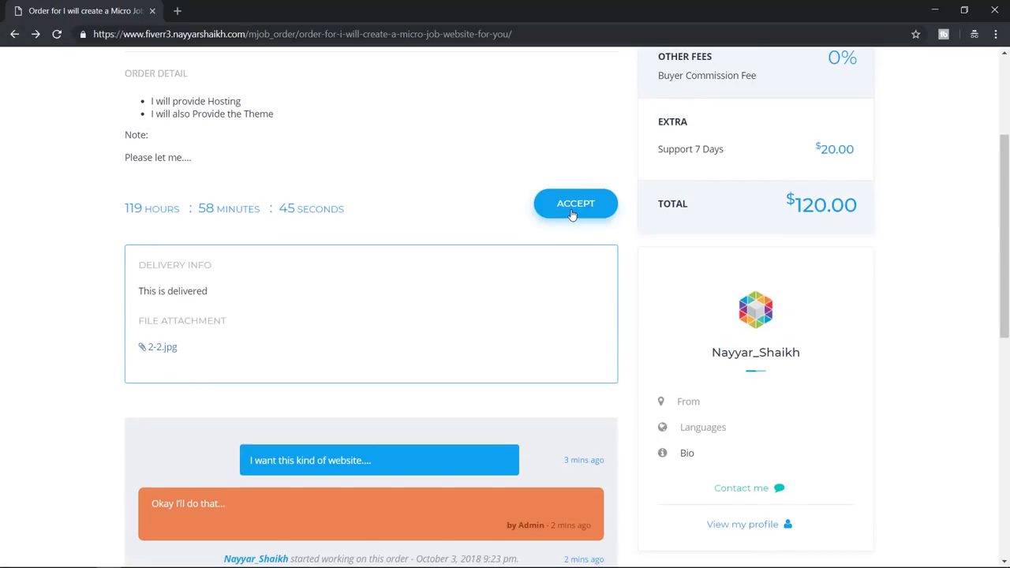
Accept the delivery with a five-star rating and the review 'Awesome'
left_click(573, 213)
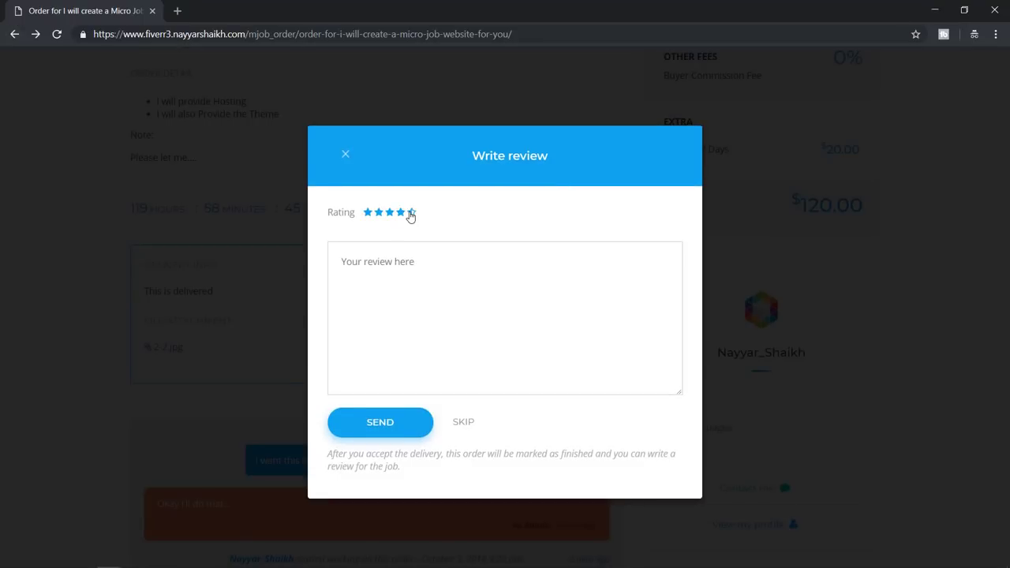
left_click(416, 220)
type("Awesome")
left_click(388, 423)
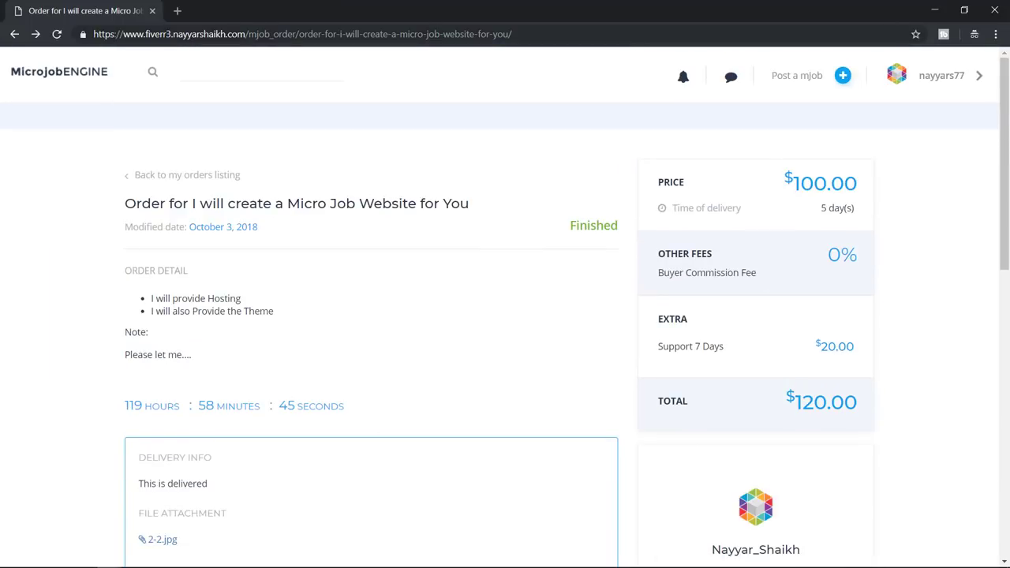
Reload the Revenues page and check the $96.00 available and total balance figures
mouse_move(109, 559)
left_click(69, 497)
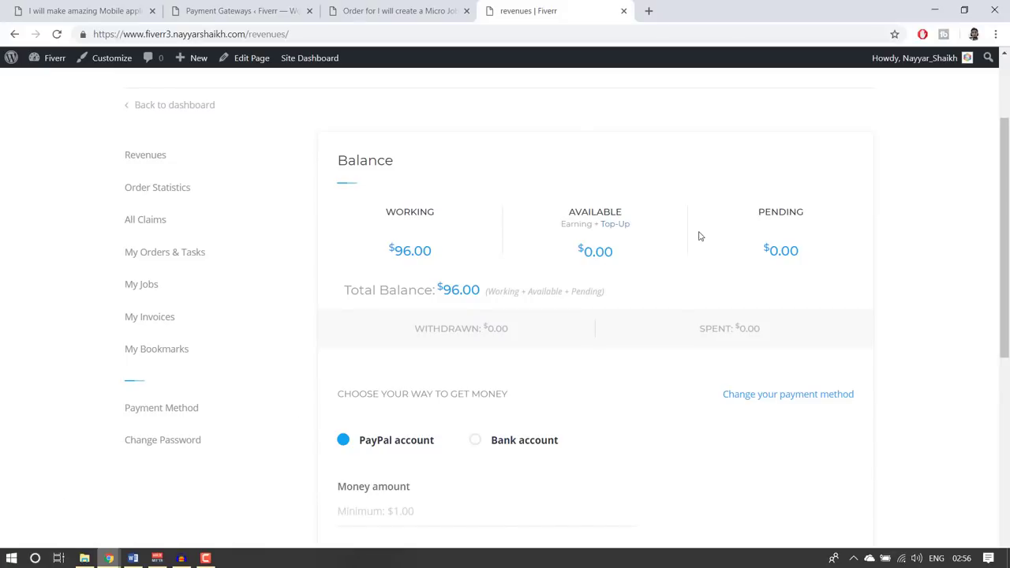
left_click(57, 34)
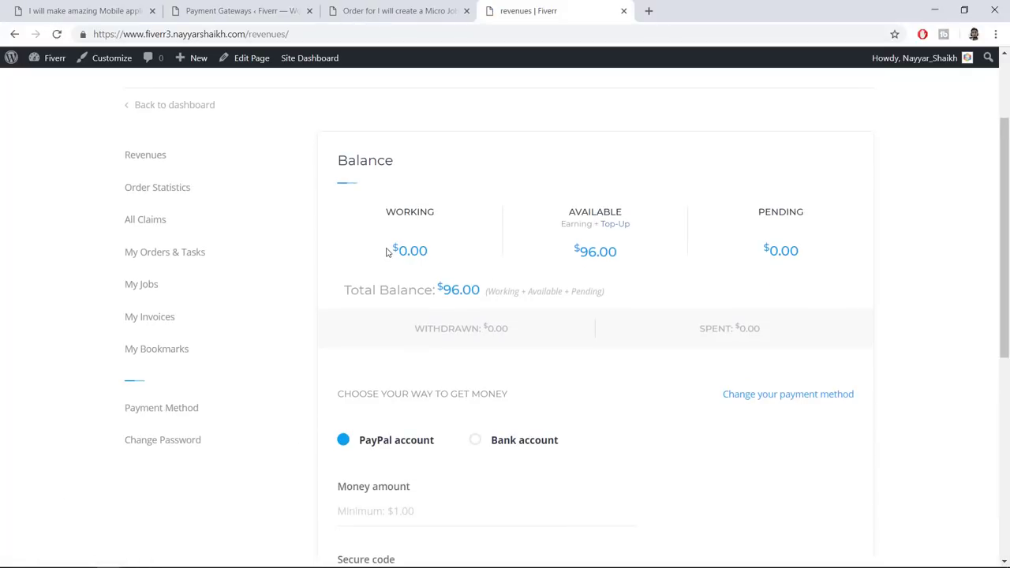
left_click_drag(624, 258, 575, 244)
left_click(472, 304)
double_click(454, 291)
left_click(578, 312)
scroll(582, 344, "down", 2)
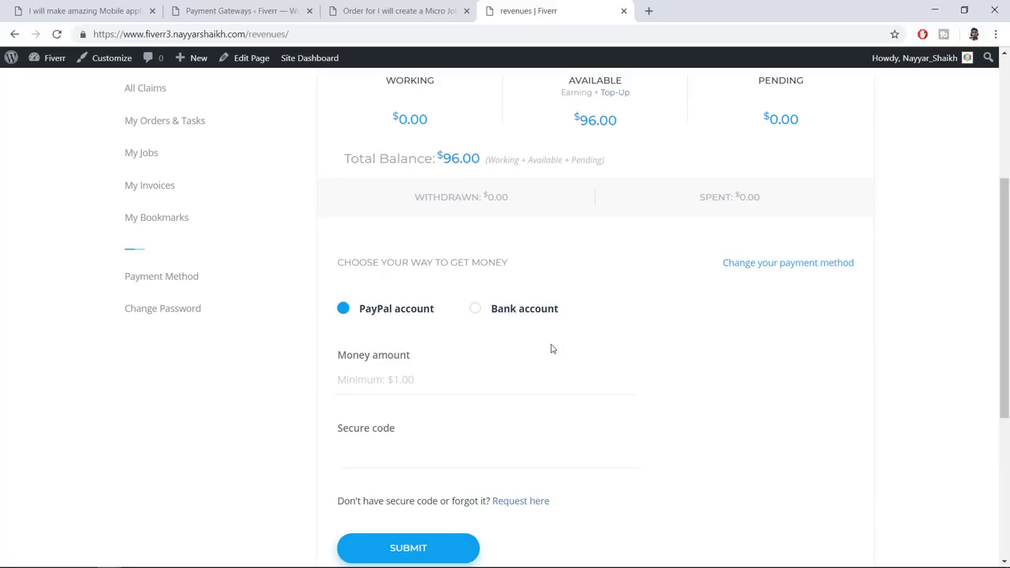
Start a withdrawal amount of 9 and request a secure code by e-mail
left_click(472, 378)
type("96")
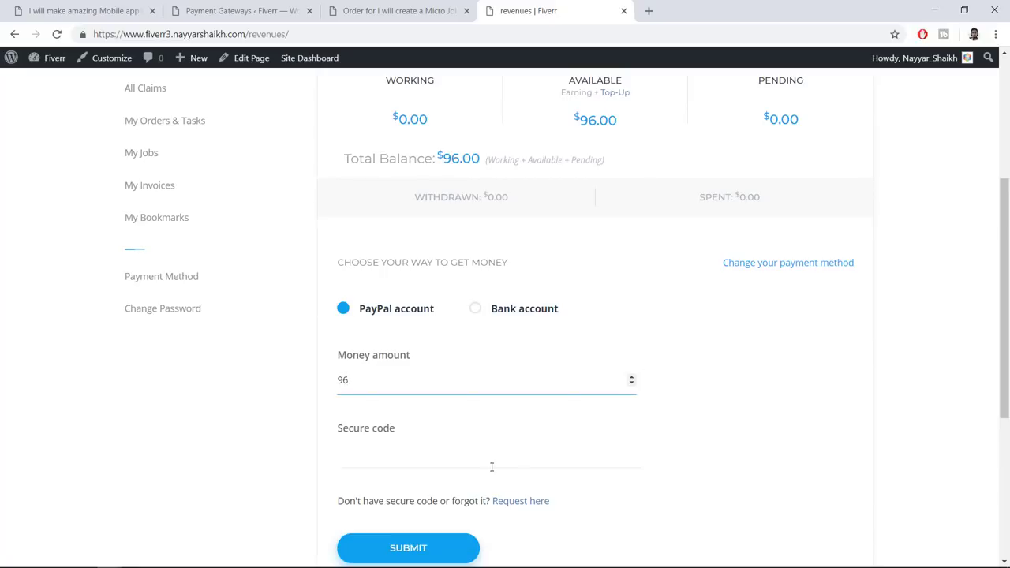
left_click(492, 467)
scroll(616, 429, "down", 2)
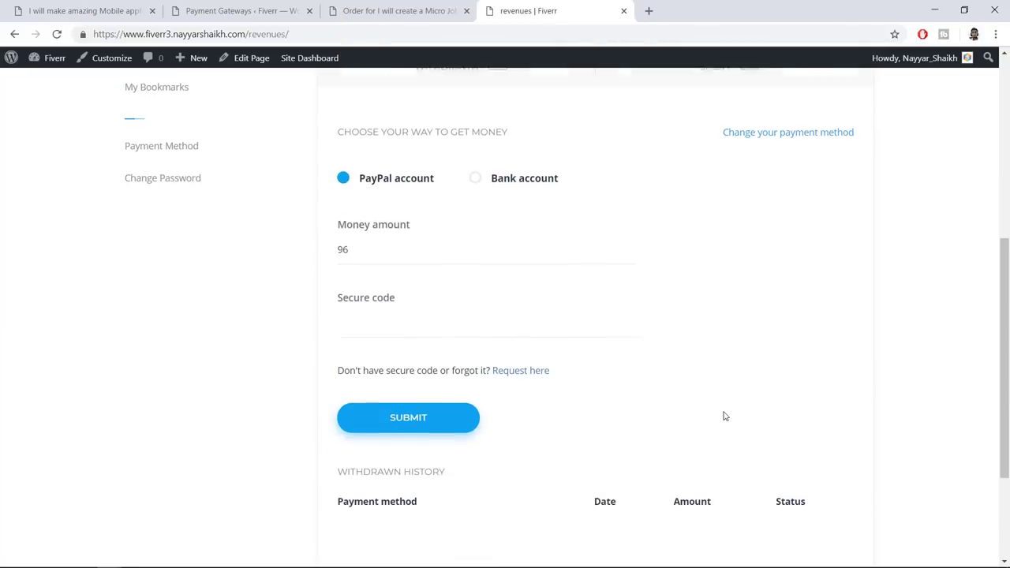
left_click(407, 334)
left_click(705, 341)
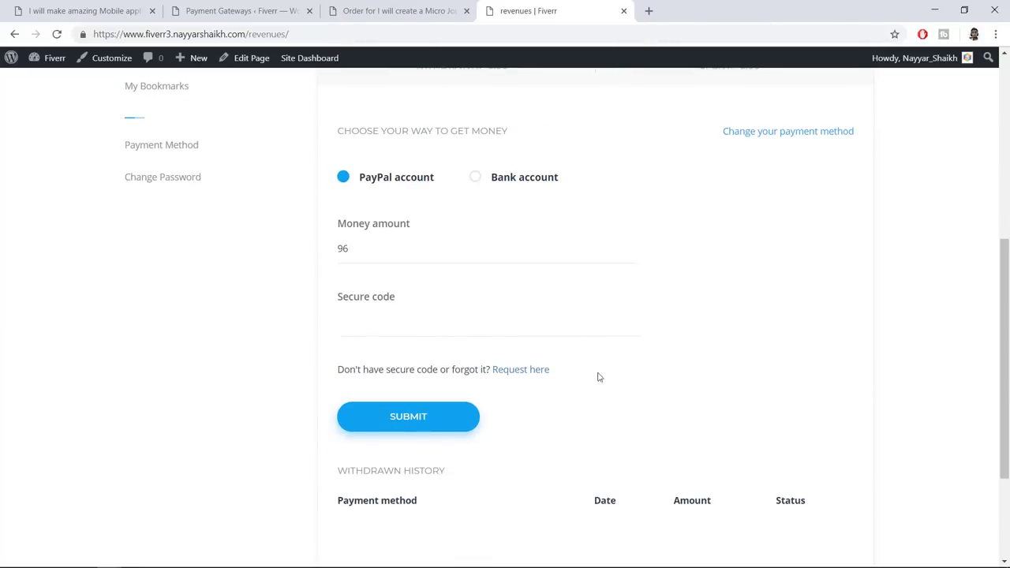
left_click(527, 372)
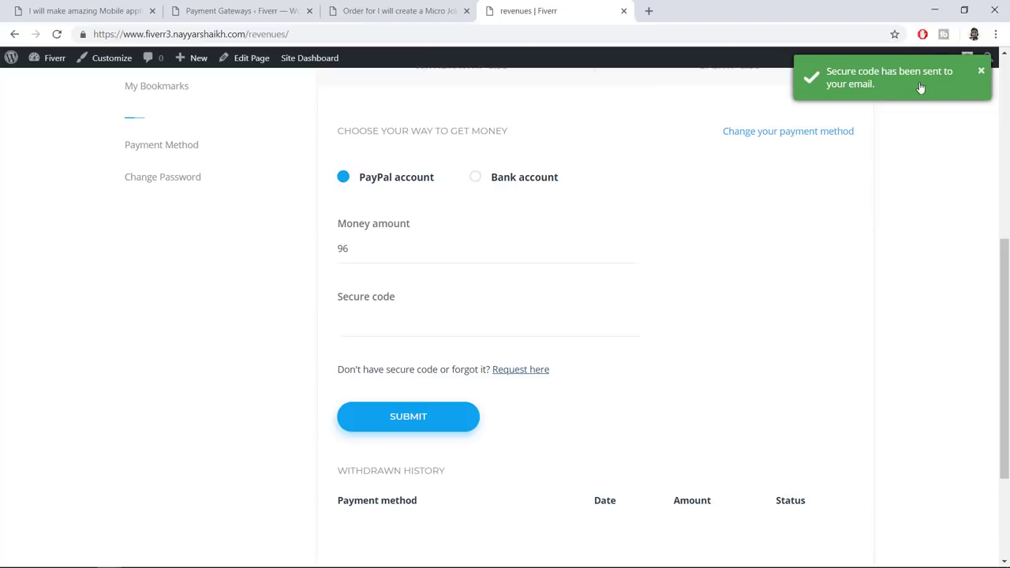
Load the Gmail inbox in a new tab, then return to the revenues page
left_click(649, 11)
type("g")
key("Return")
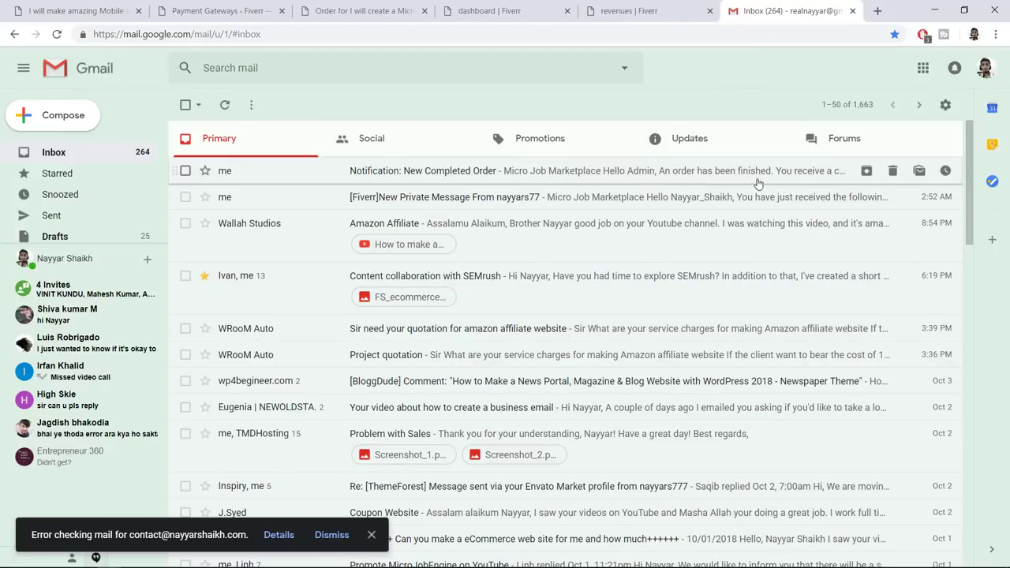
left_click(646, 12)
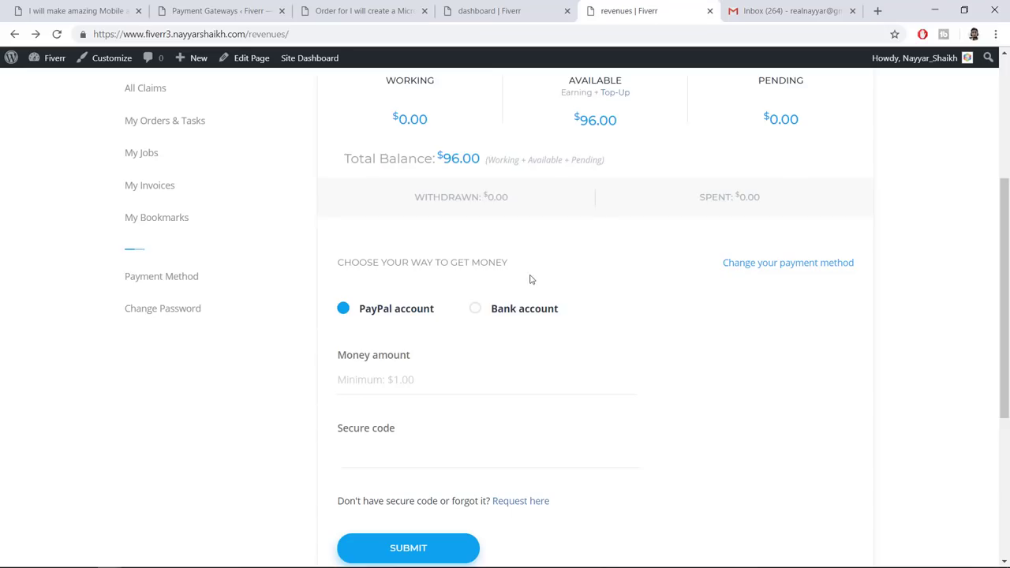
left_click_drag(338, 263, 519, 271)
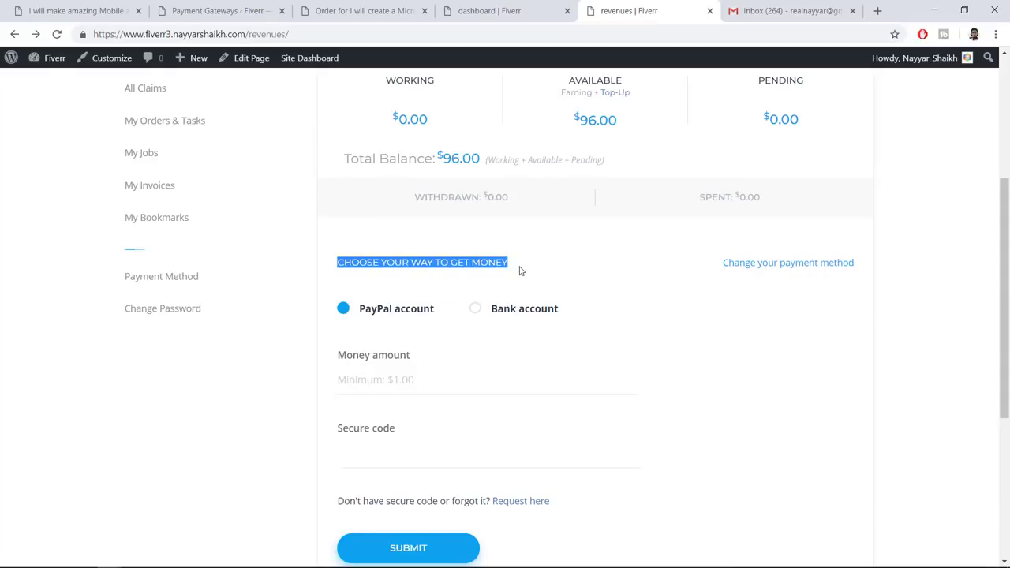
left_click(519, 270)
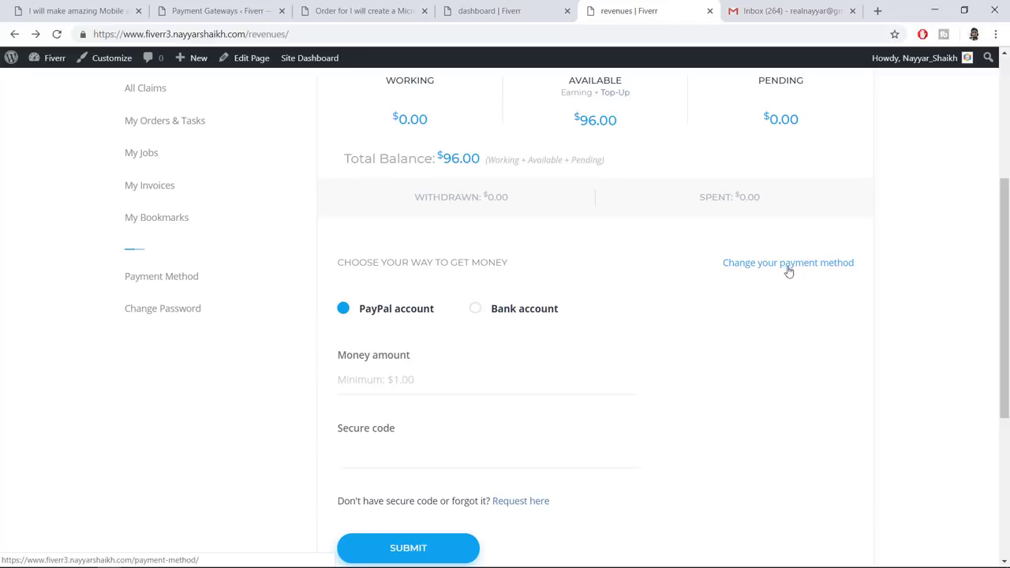
Save a PayPal payout e-mail as the payment method and return to Revenues
left_click(805, 268)
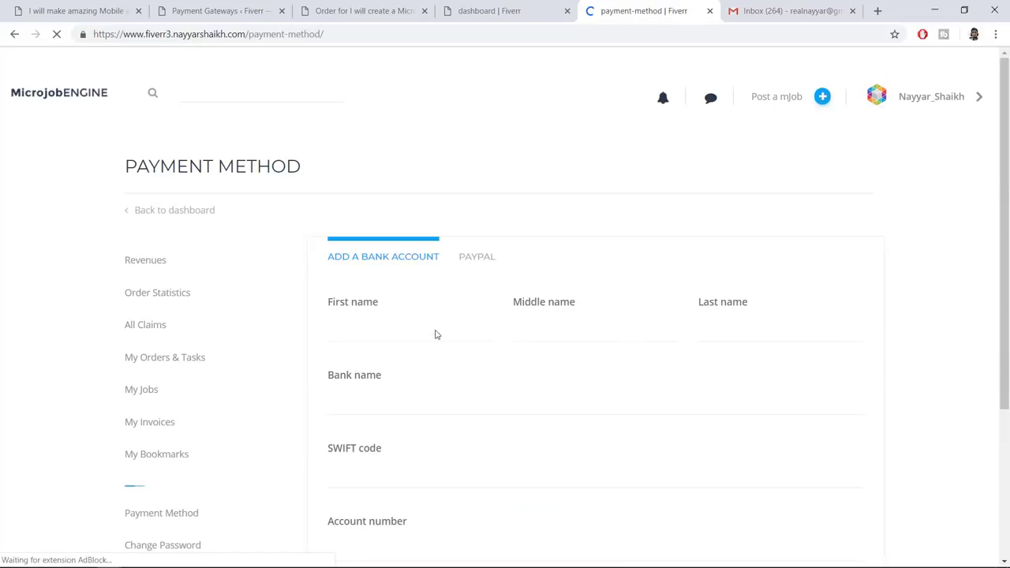
scroll(390, 249, "down", 2)
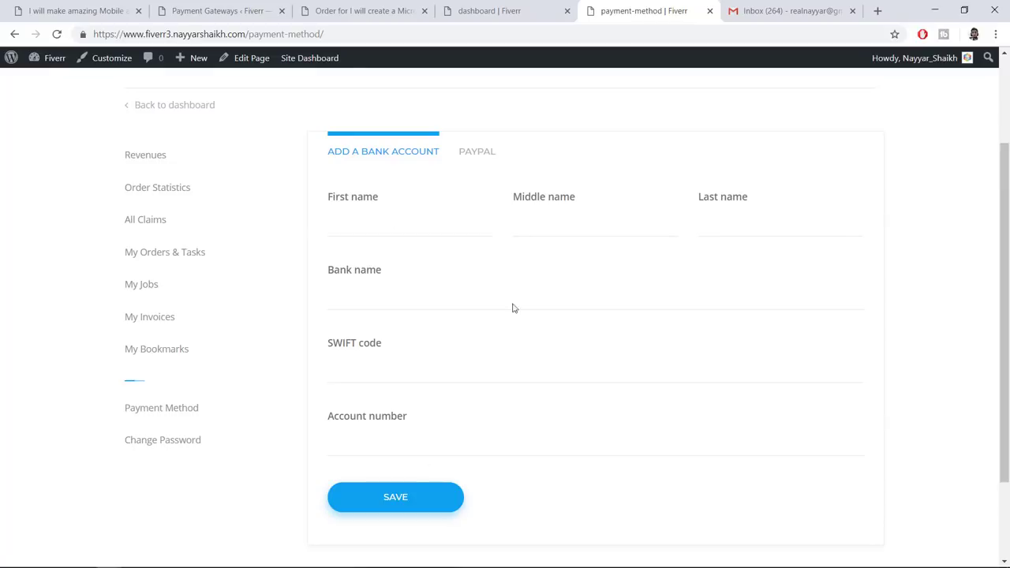
left_click(485, 162)
left_click(407, 225)
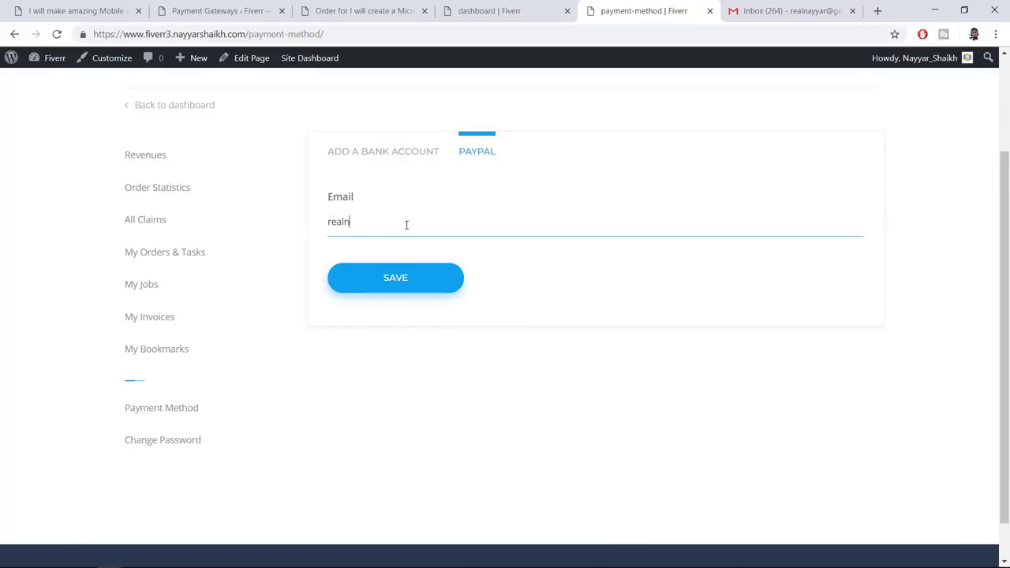
left_click(398, 280)
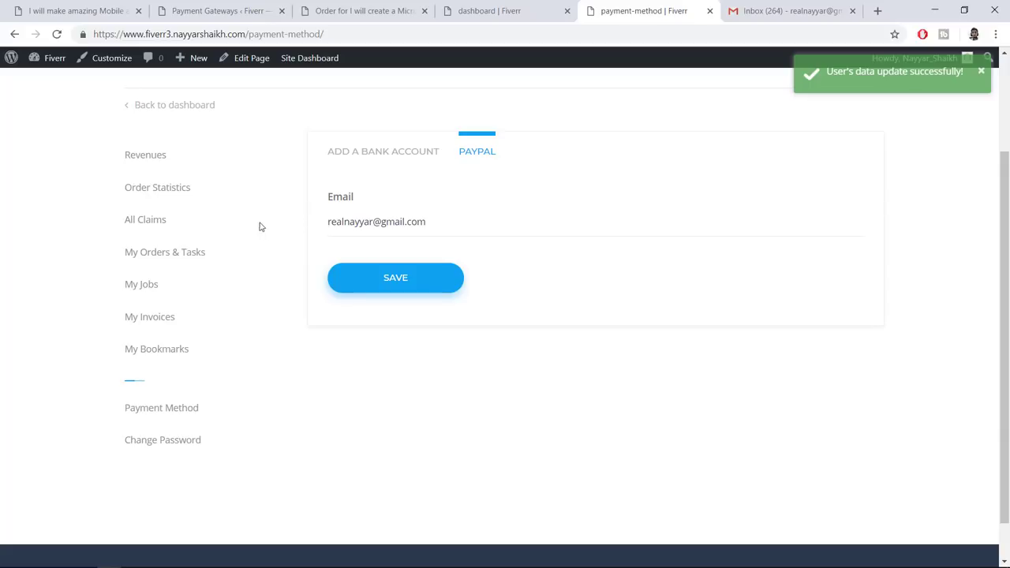
left_click(150, 156)
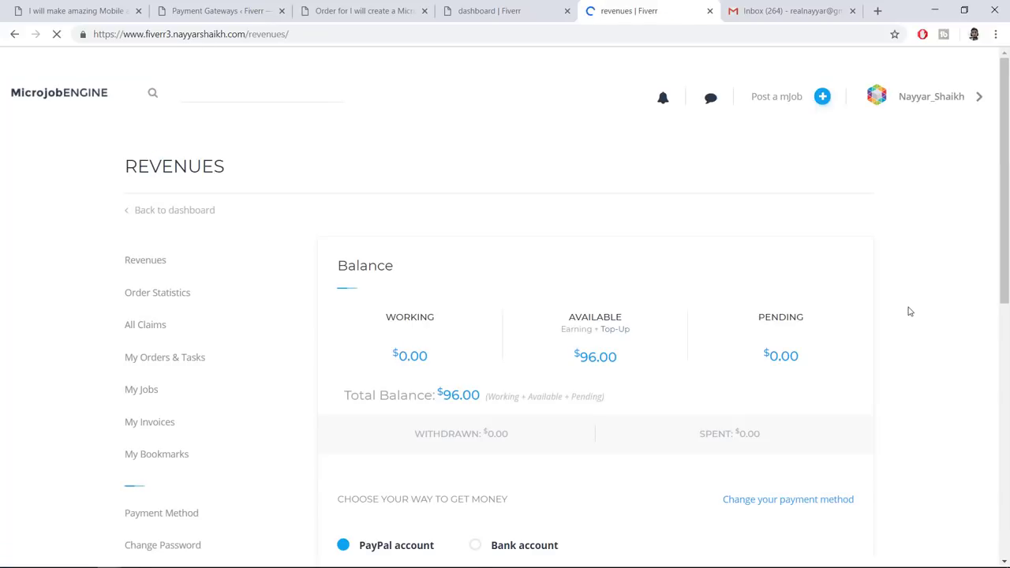
Enter a withdrawal amount of 9 and request a secure code by e-mail
scroll(908, 311, "down", 4)
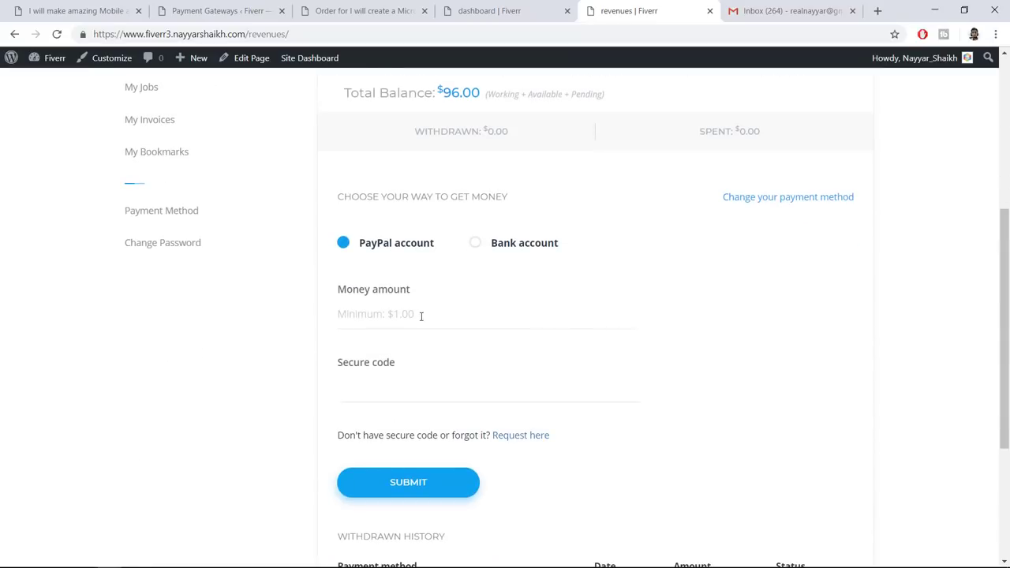
left_click(478, 314)
type("9")
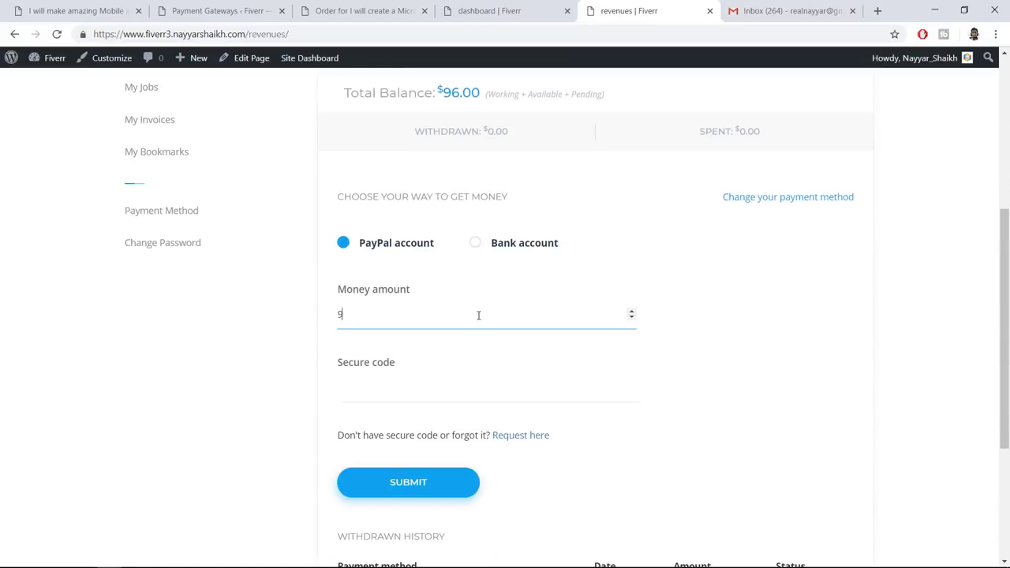
left_click(442, 378)
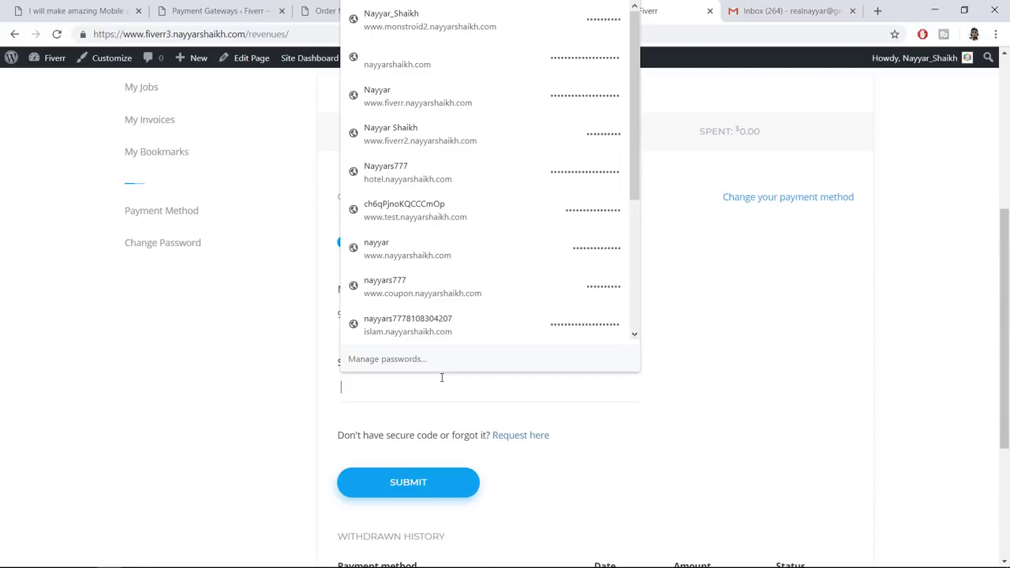
left_click(691, 395)
left_click(526, 436)
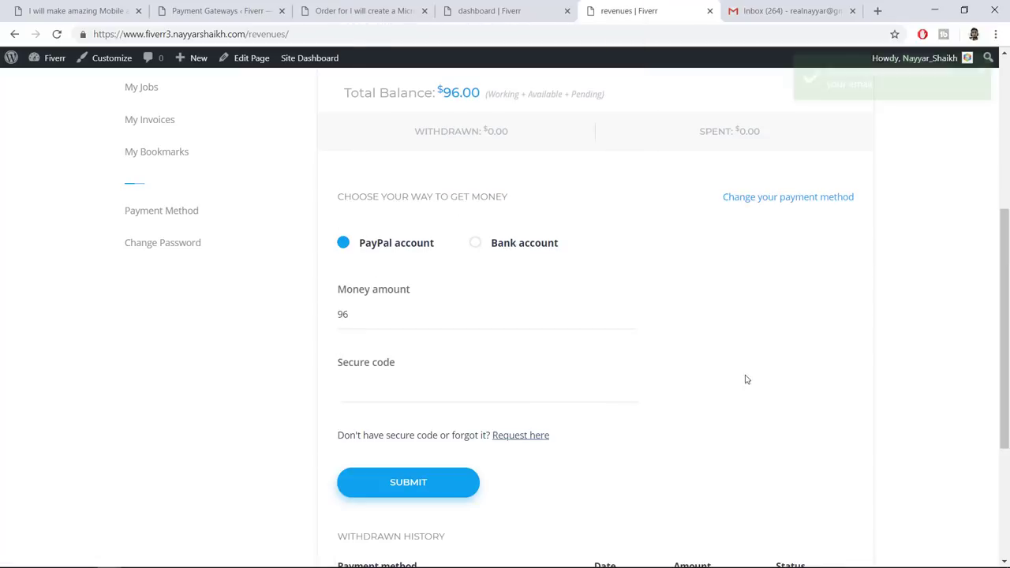
Open the secure code e-mail and copy the code
scroll(782, 375, "down", 2)
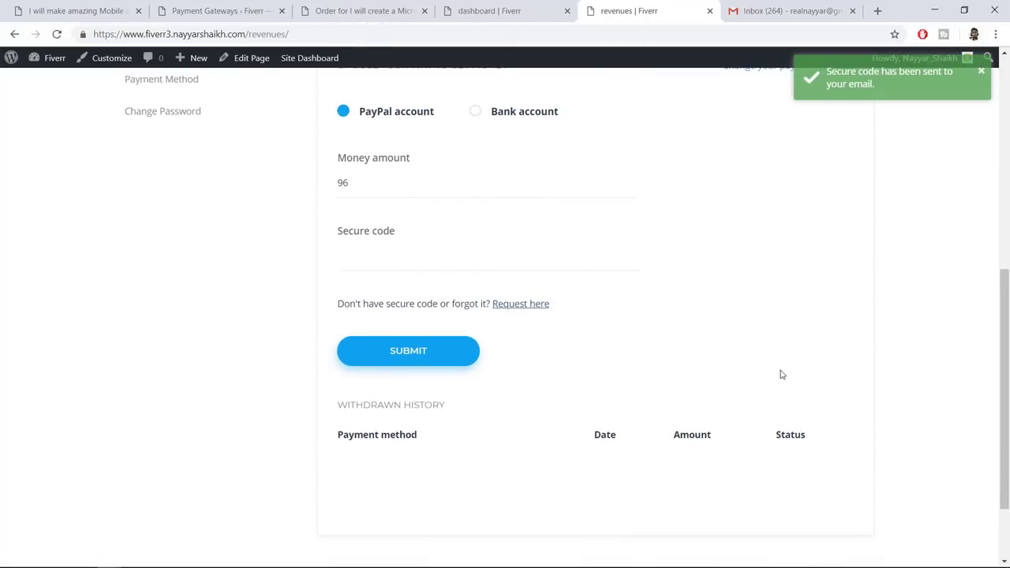
scroll(781, 374, "up", 2)
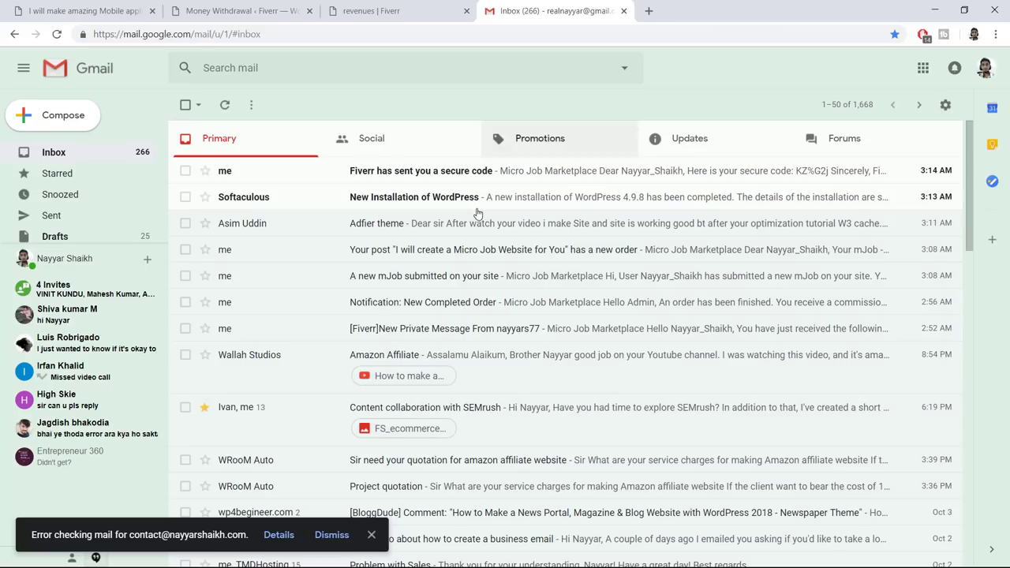
left_click(424, 171)
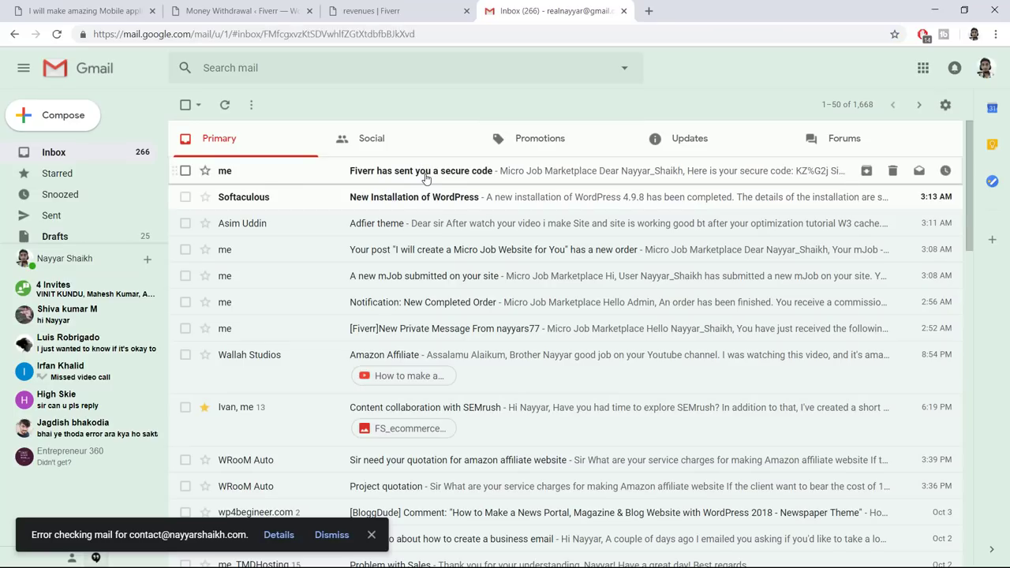
scroll(588, 363, "down", 1)
left_click_drag(528, 388, 483, 387)
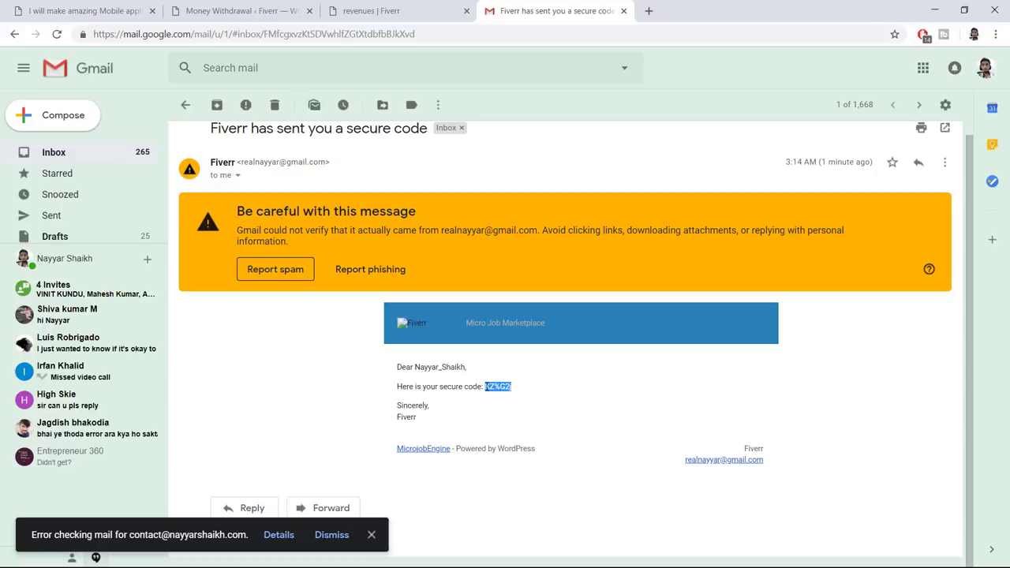
Fill in the withdrawal amount, paste the secure code and submit the withdrawal request
left_click(371, 11)
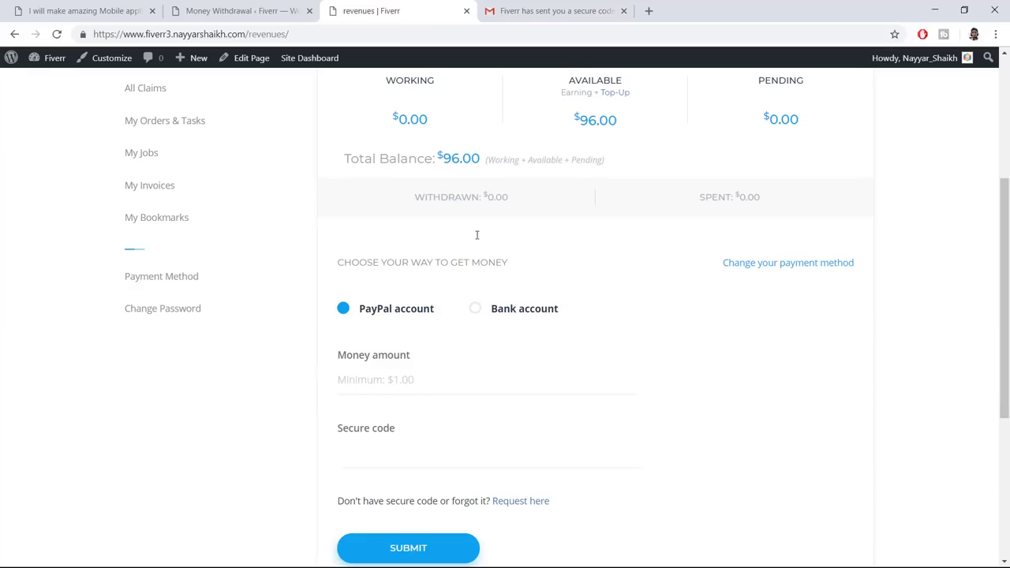
scroll(435, 384, "down", 1)
left_click(415, 320)
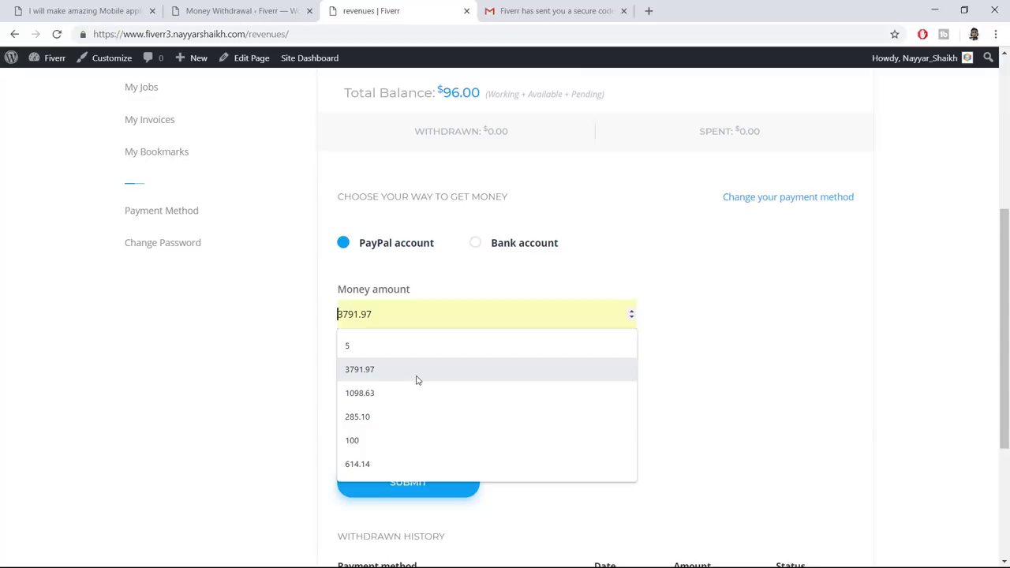
type("9")
left_click(410, 383)
key("ctrl+v")
left_click(417, 482)
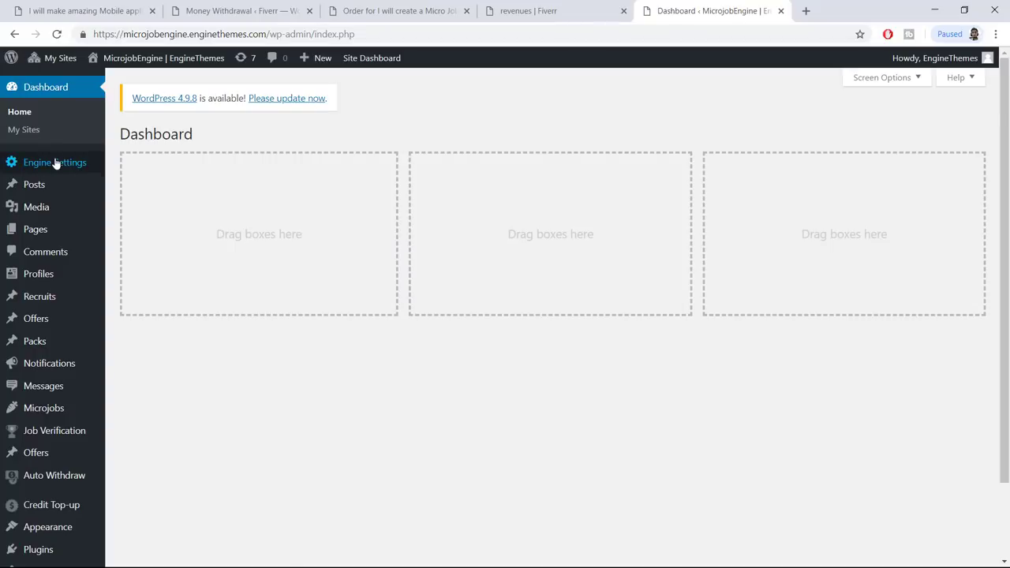
Open Money Withdrawal and the first $10.00 withdrawal request
mouse_move(56, 163)
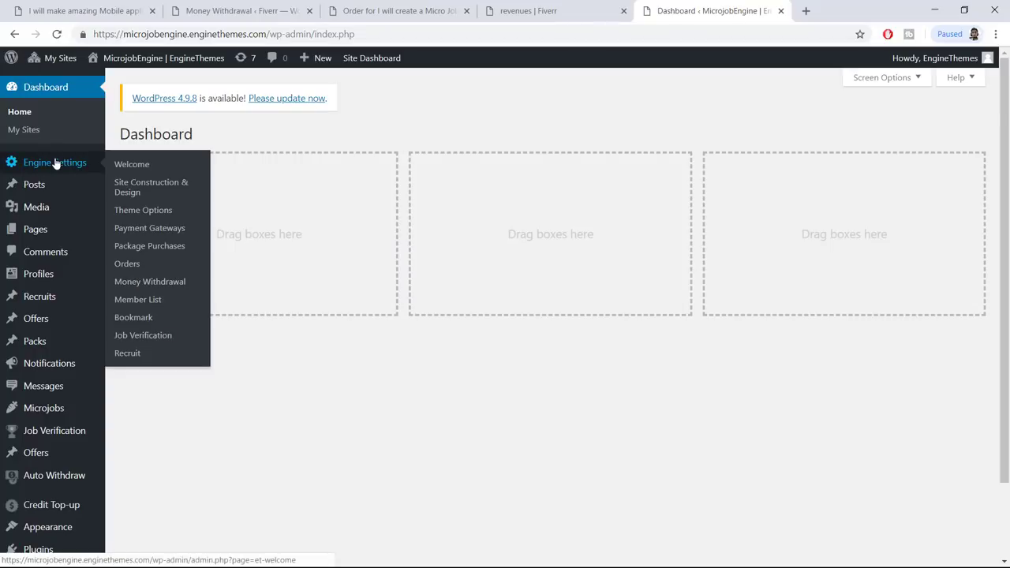
left_click(166, 285)
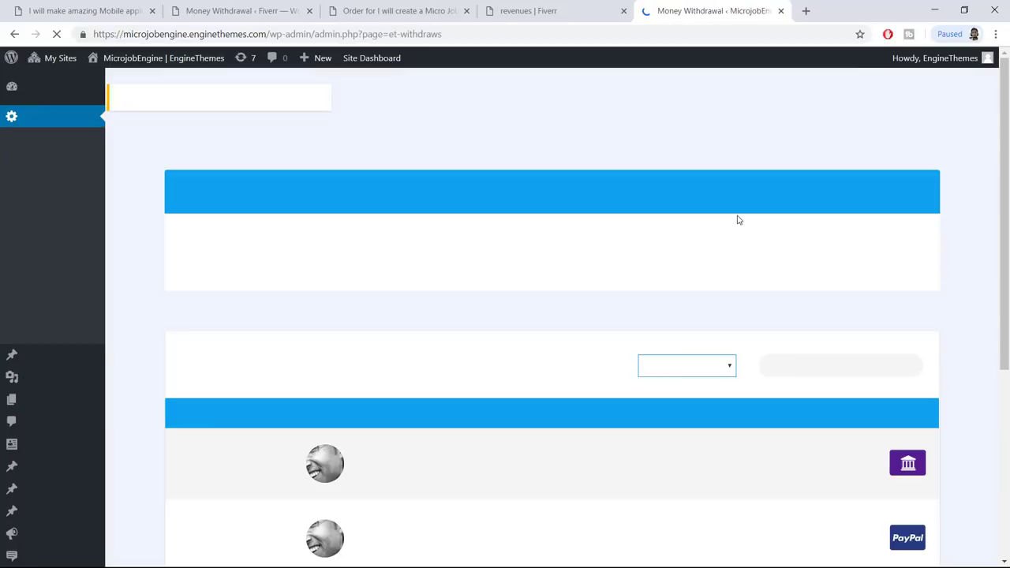
scroll(929, 223, "down", 3)
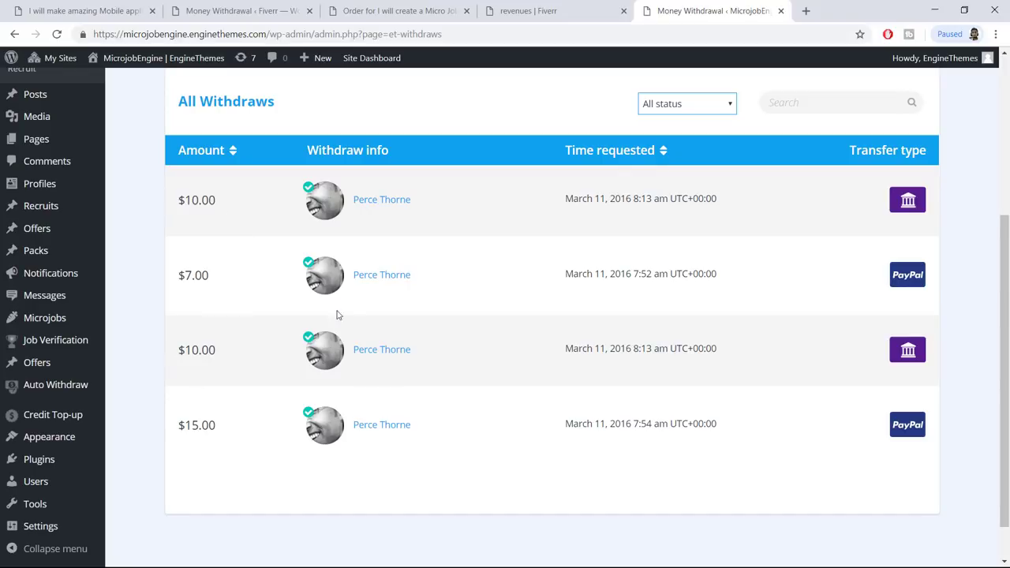
left_click(384, 204)
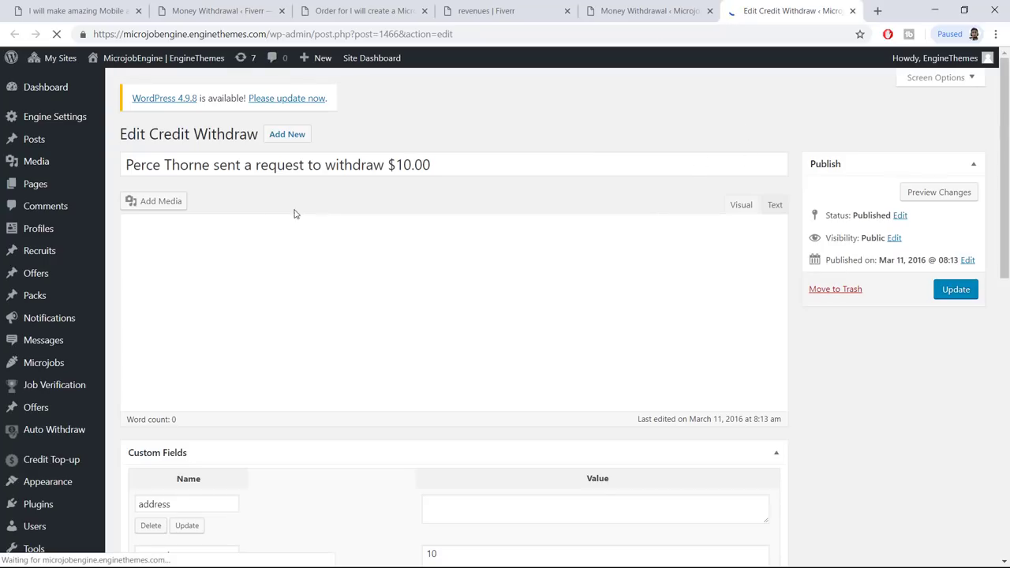
Inspect the request's title and its bank details from First name down
left_click_drag(141, 165, 384, 180)
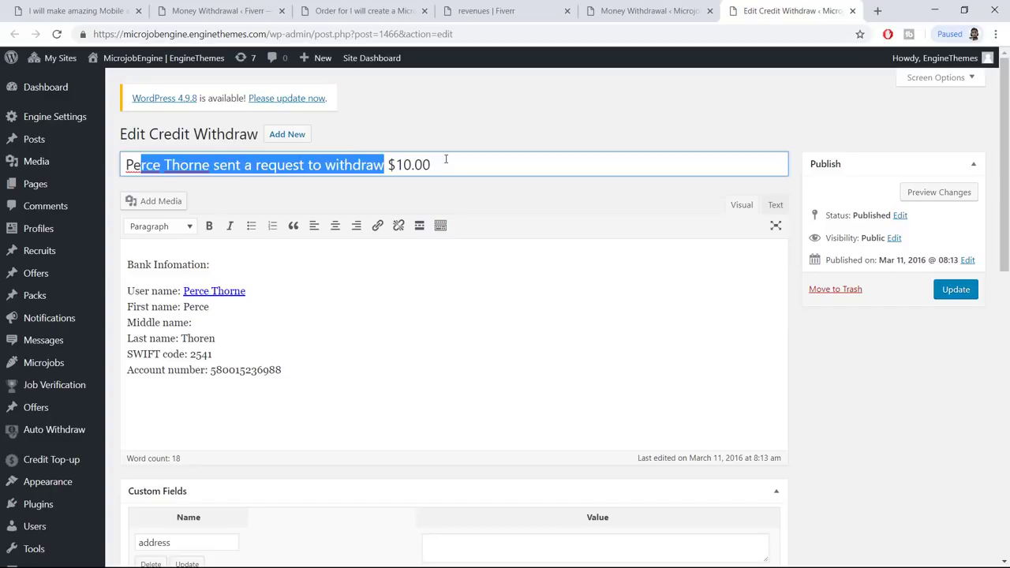
left_click(446, 159)
left_click_drag(308, 372, 118, 279)
left_click(199, 334)
left_click_drag(303, 370, 136, 291)
left_click(202, 315)
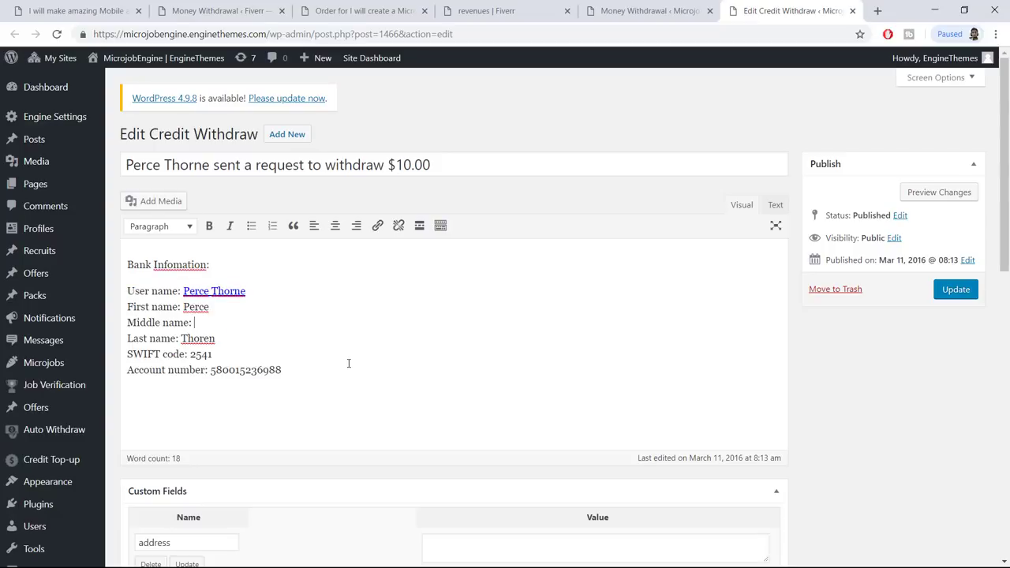
left_click_drag(281, 370, 128, 306)
left_click(428, 317)
Close the demo withdrawal tabs and switch to your site's Money Withdrawal page
left_click(710, 11)
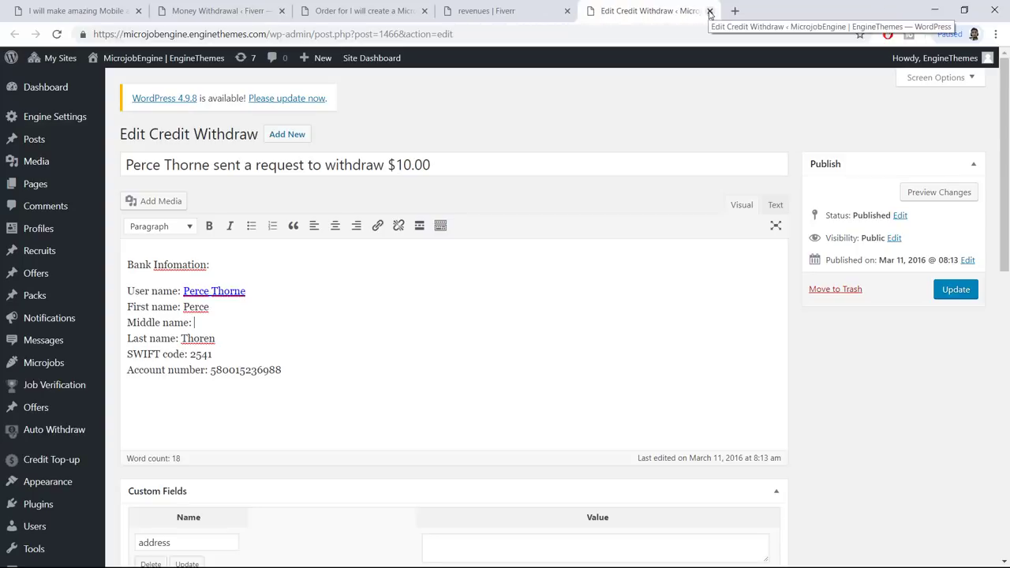
left_click(709, 11)
left_click(237, 10)
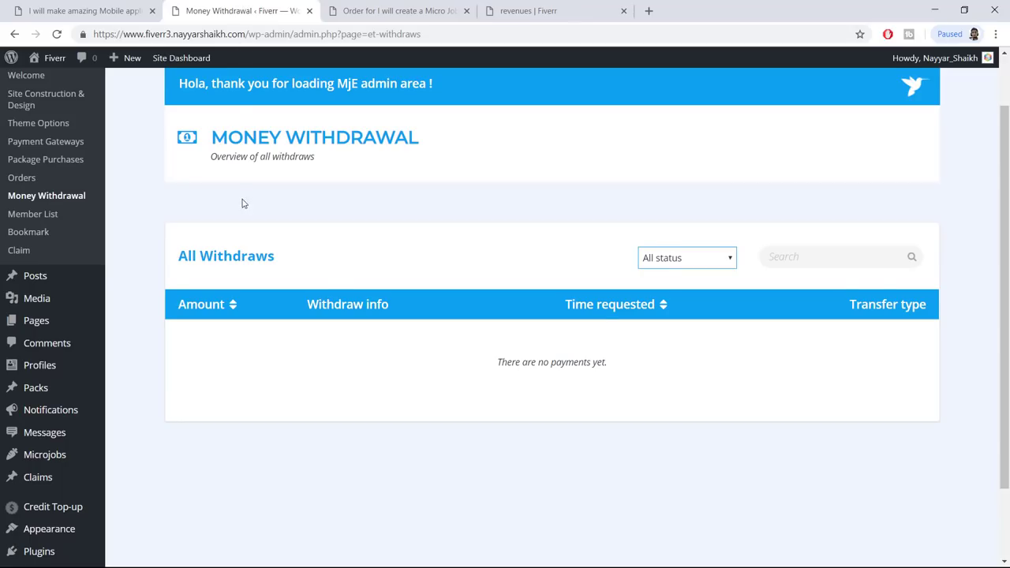
Select the Diplomat skin in Engine Settings > Site Construction & Design
scroll(243, 201, "up", 2)
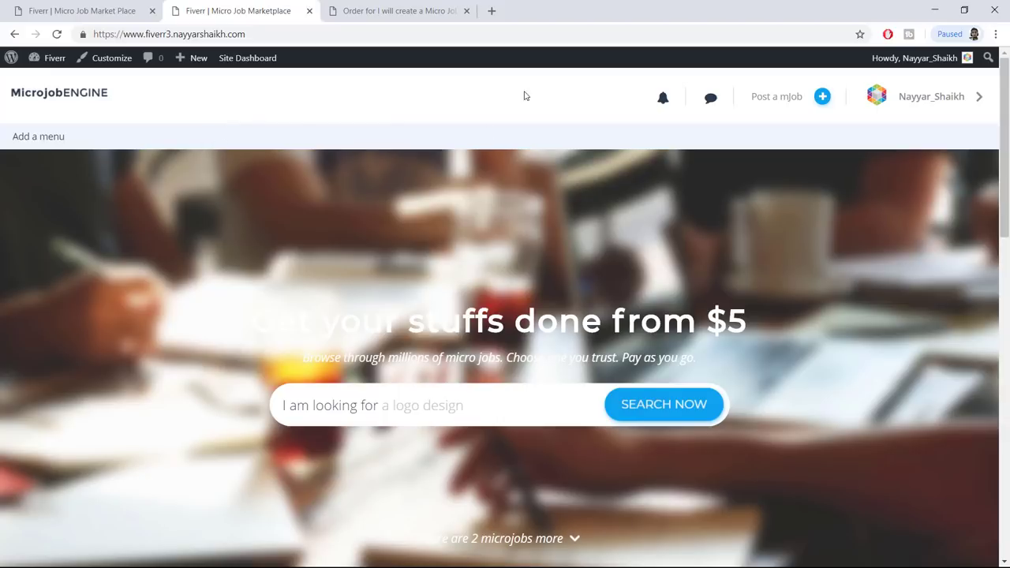
mouse_move(37, 63)
left_click(50, 80)
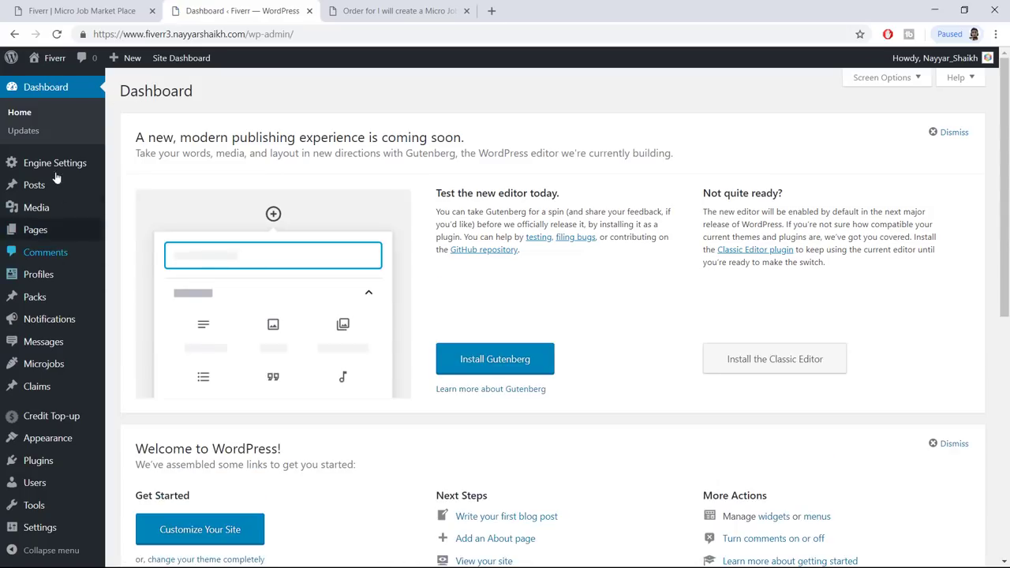
mouse_move(55, 164)
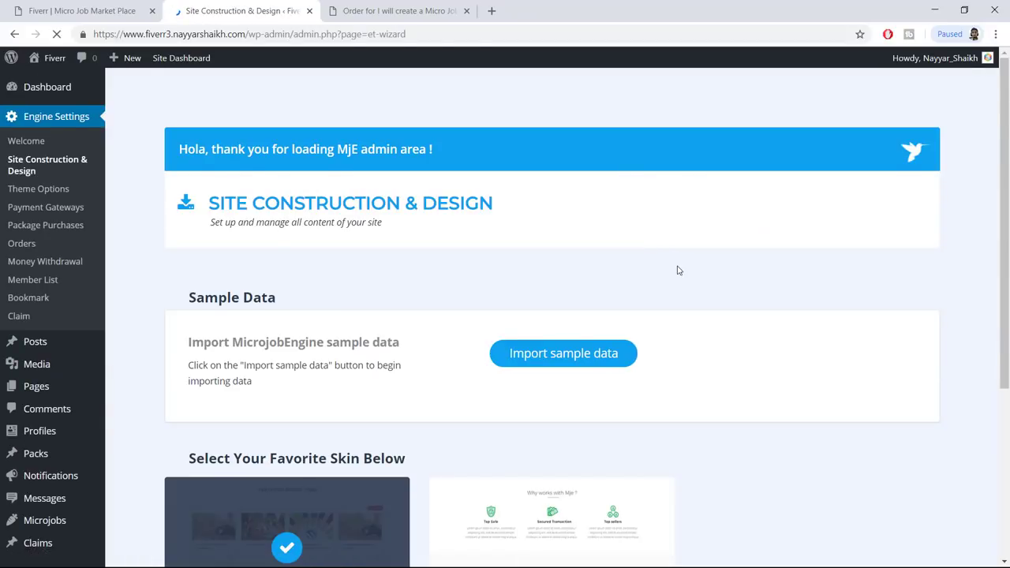
scroll(676, 268, "down", 3)
mouse_move(588, 311)
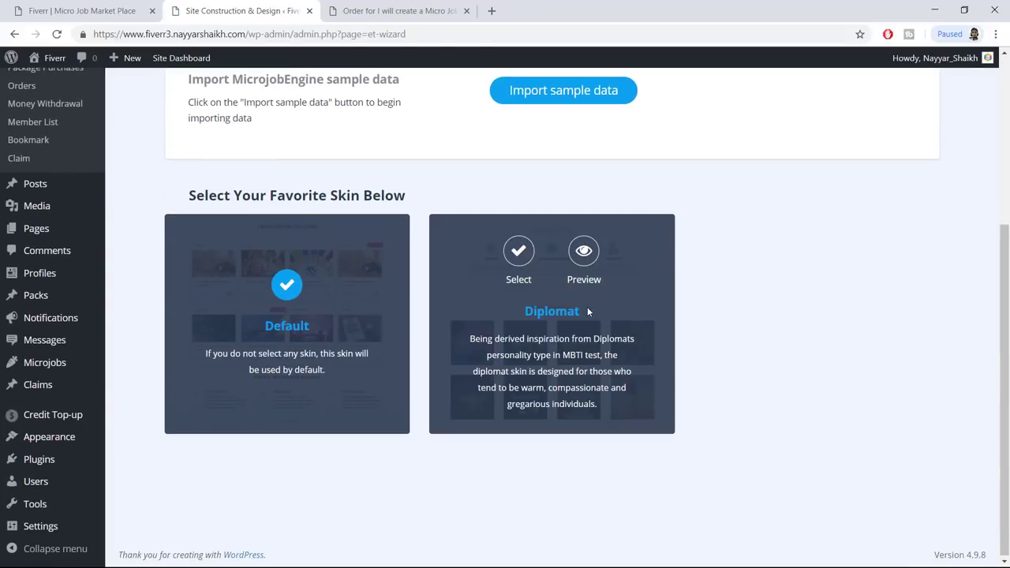
left_click(519, 254)
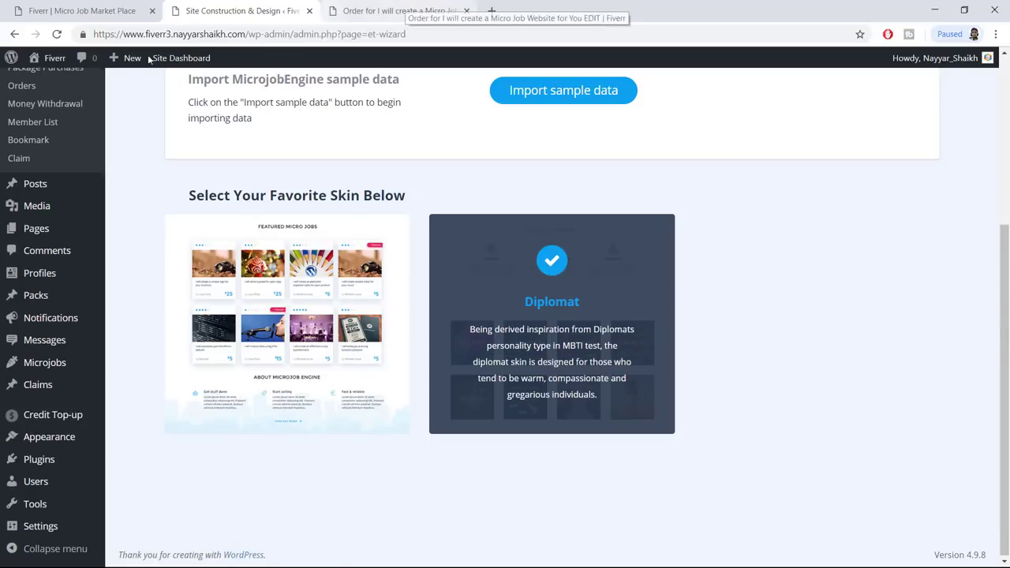
Open the live site in a new tab and close the old order page
mouse_move(52, 60)
right_click(49, 84)
left_click(67, 90)
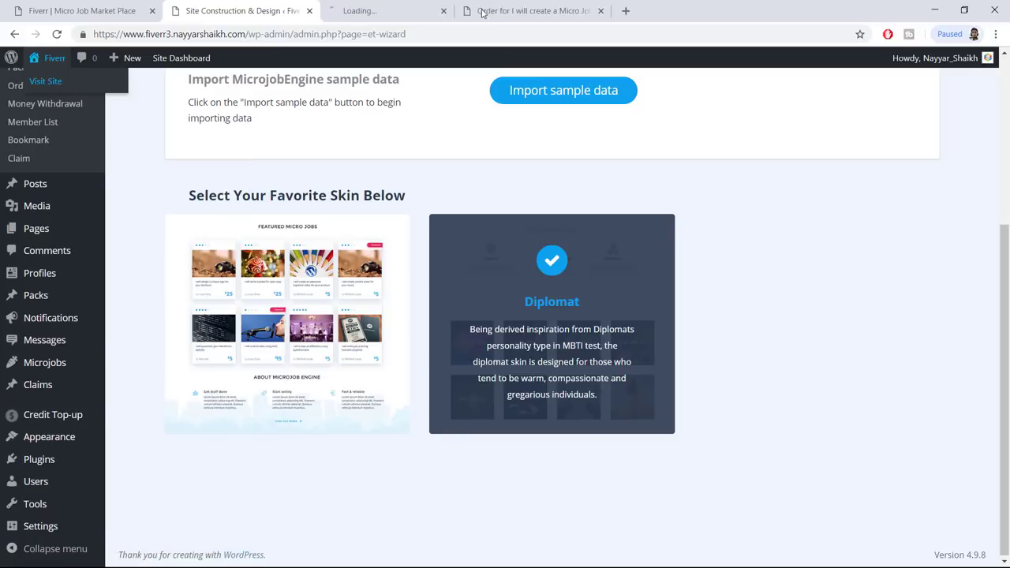
left_click(625, 12)
left_click(424, 11)
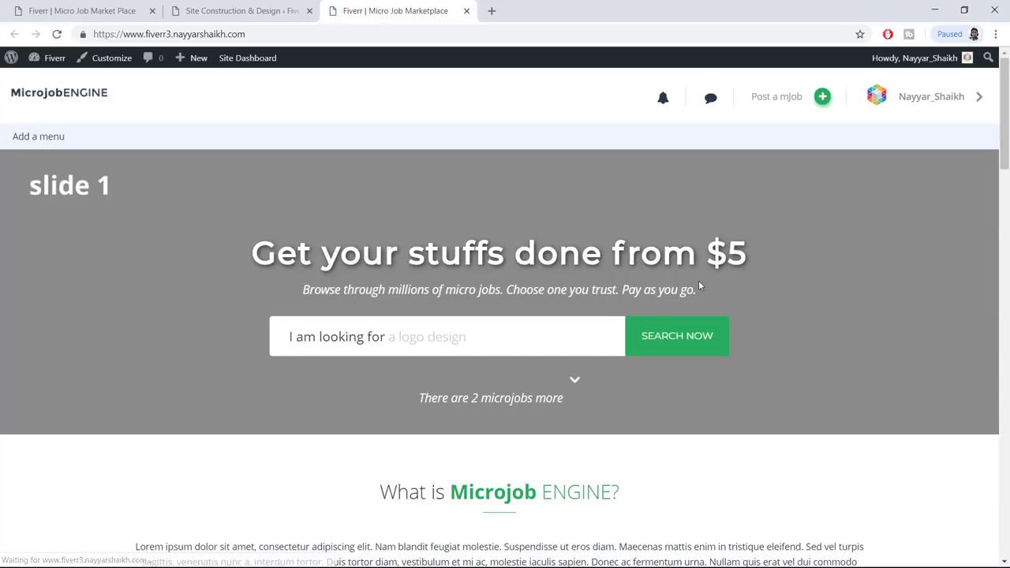
Scroll the Diplomat-styled homepage to its footer, compare with the other tabs, then launch Customize
scroll(699, 281, "down", 4)
scroll(699, 285, "down", 15)
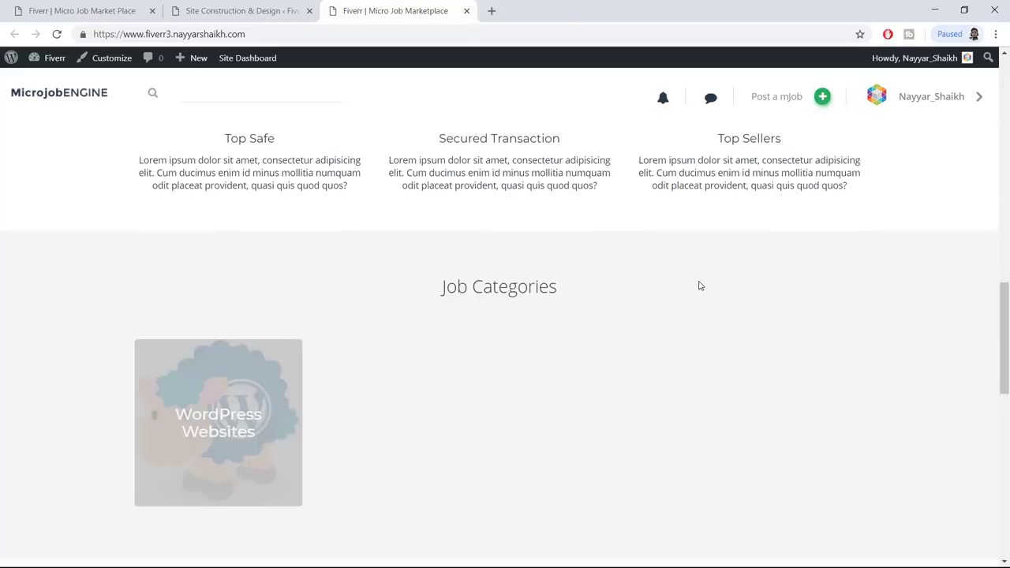
scroll(698, 286, "down", 3)
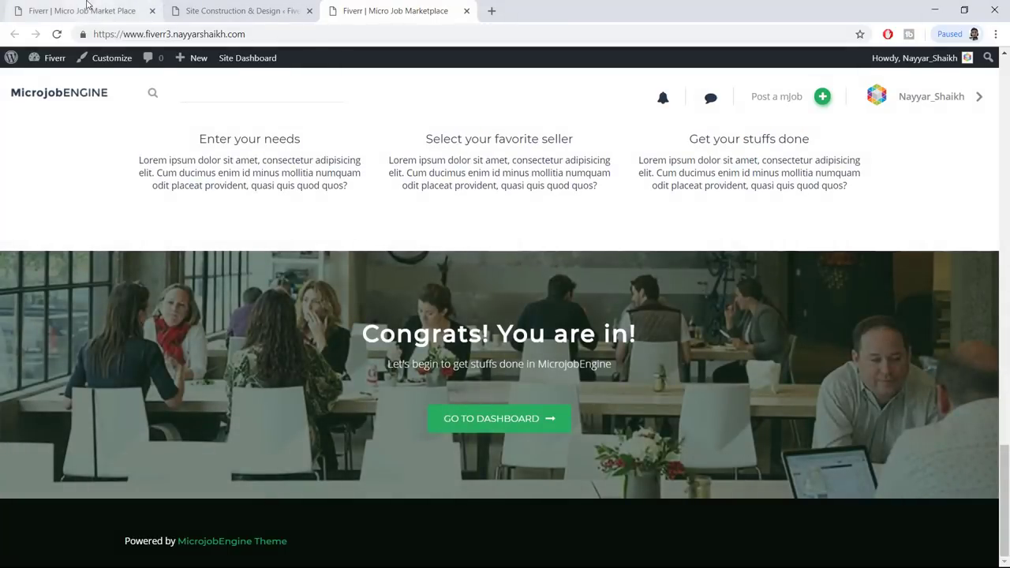
left_click(82, 11)
left_click(244, 10)
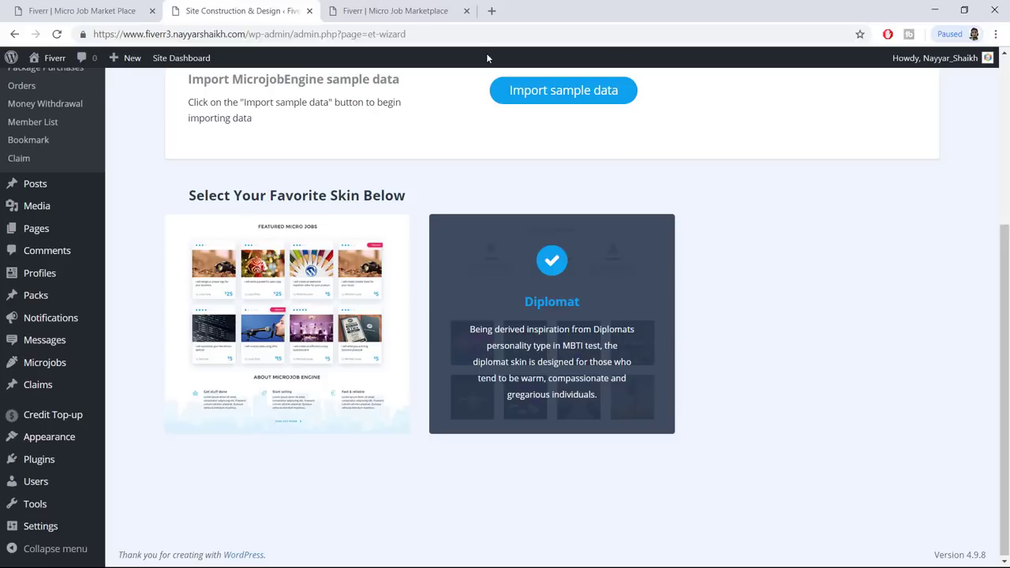
left_click(440, 7)
scroll(413, 244, "up", 20)
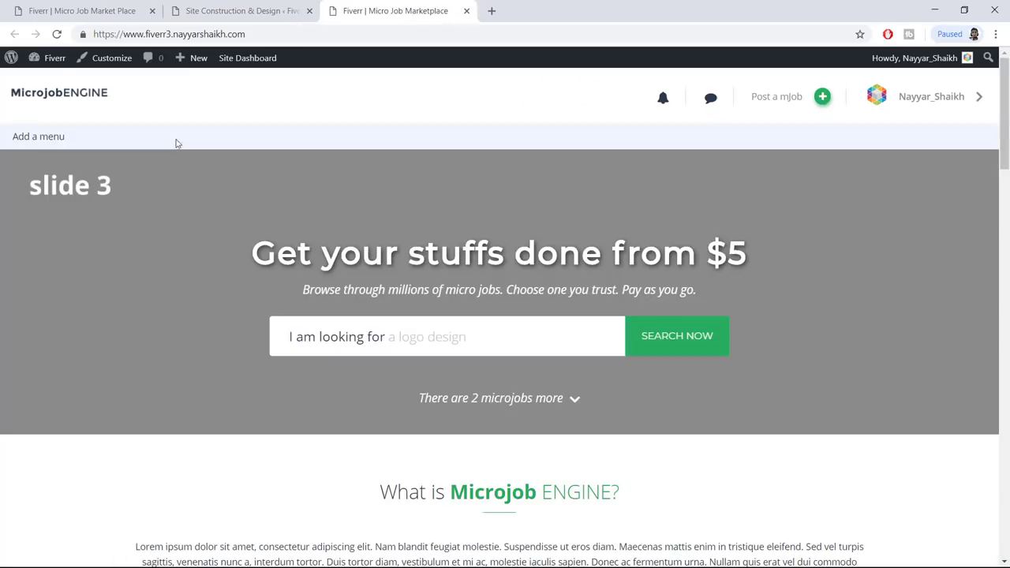
left_click(114, 60)
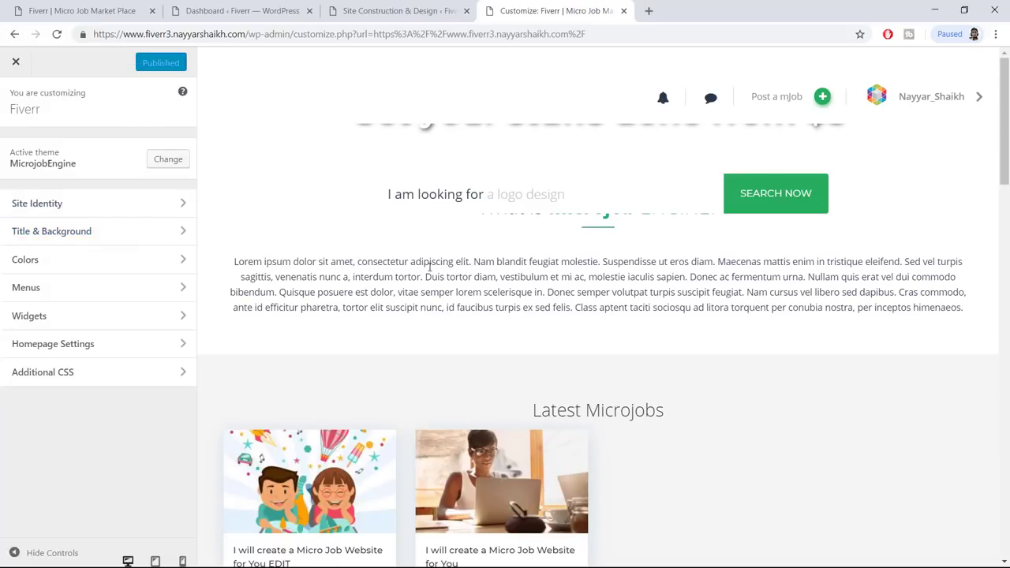
Turn on the custom homepage slider after checking the Customizer sections and reference site
left_click(99, 237)
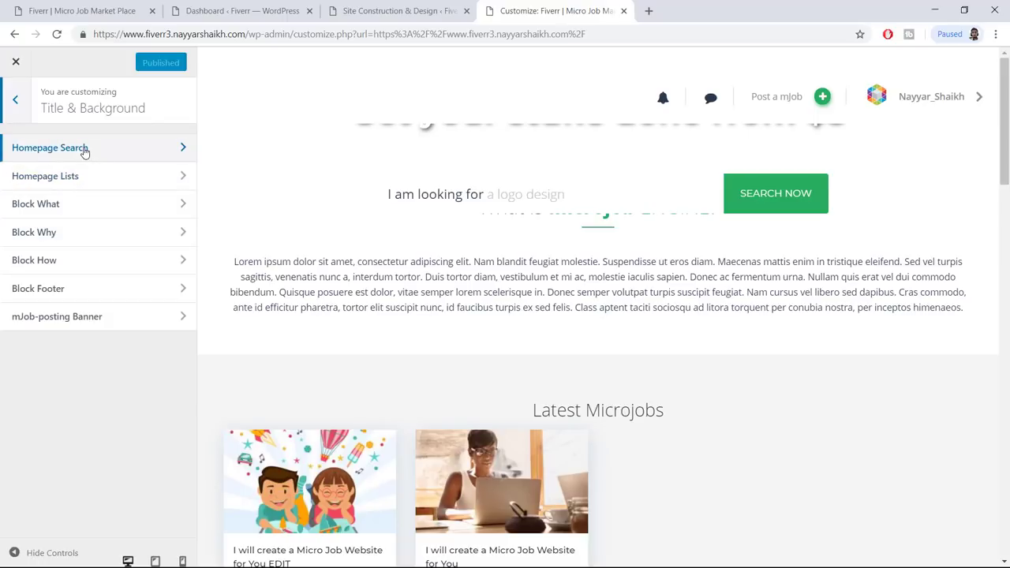
left_click(84, 150)
left_click(98, 12)
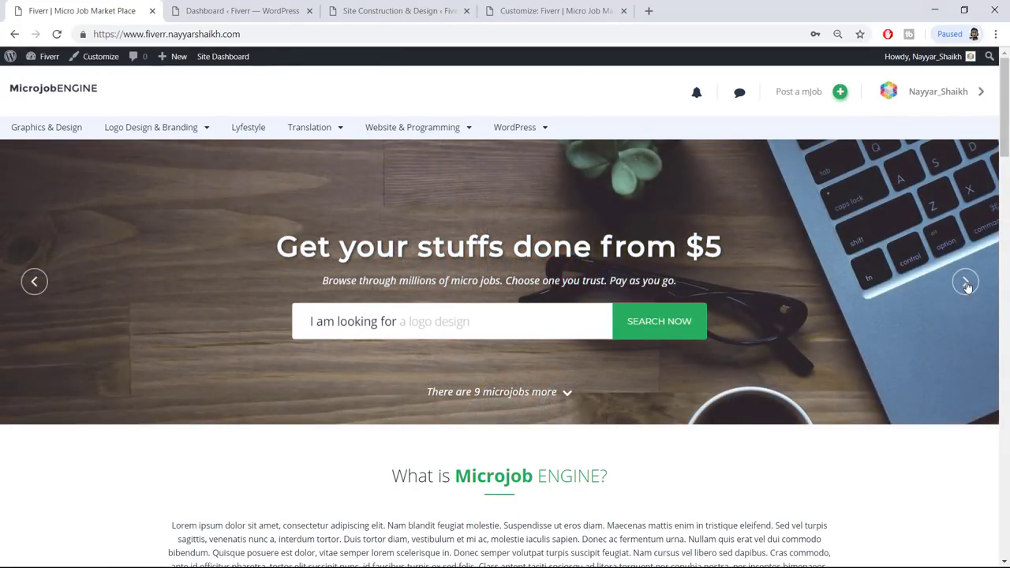
left_click(558, 10)
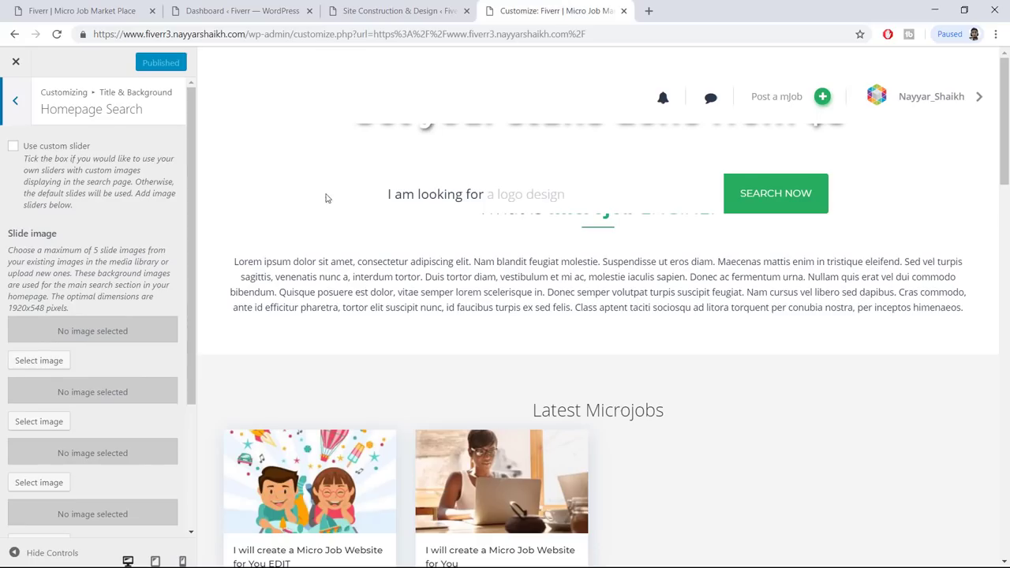
left_click(13, 147)
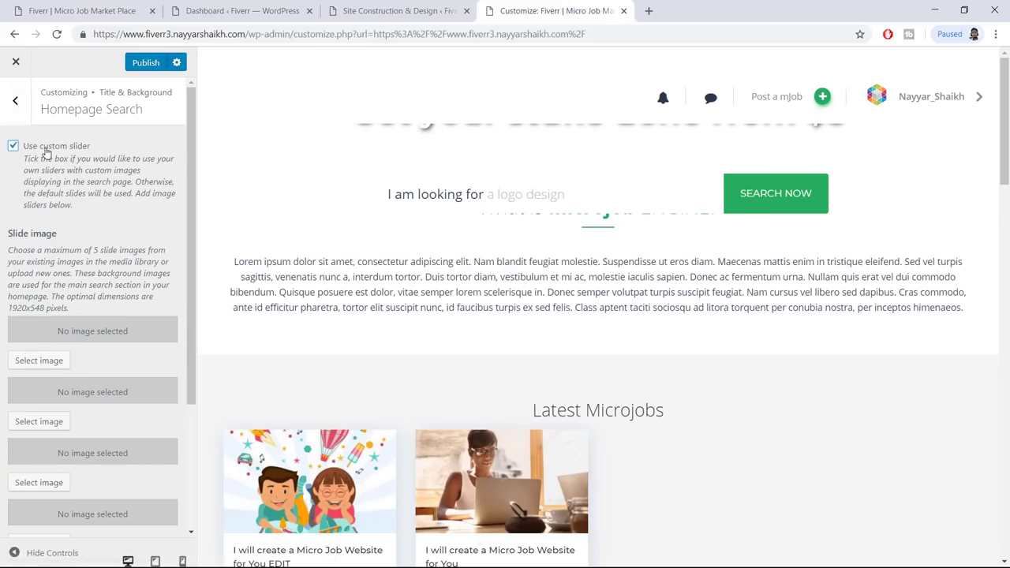
scroll(129, 248, "down", 3)
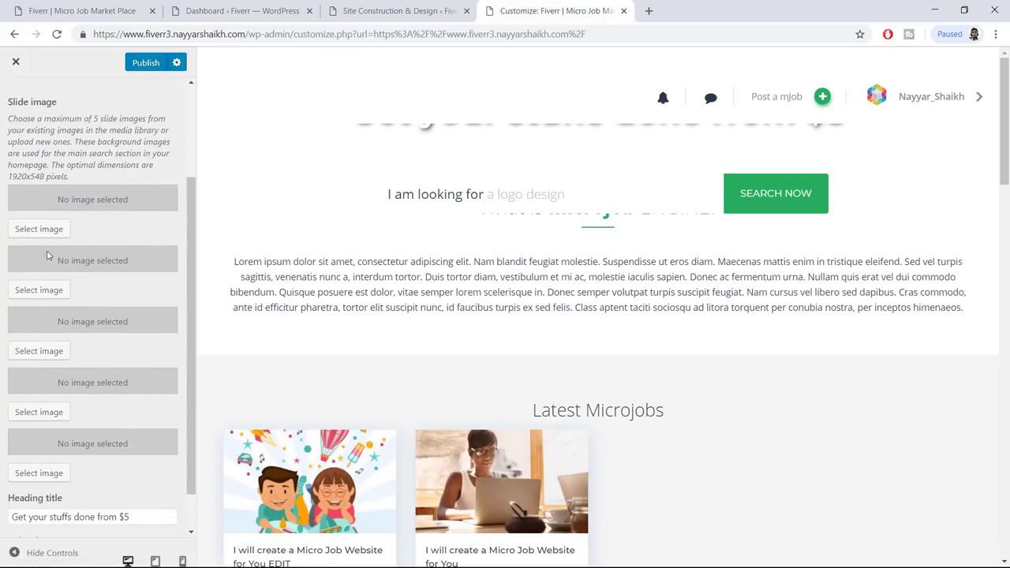
Upload all five images from the Slider folder to the media library
left_click(40, 228)
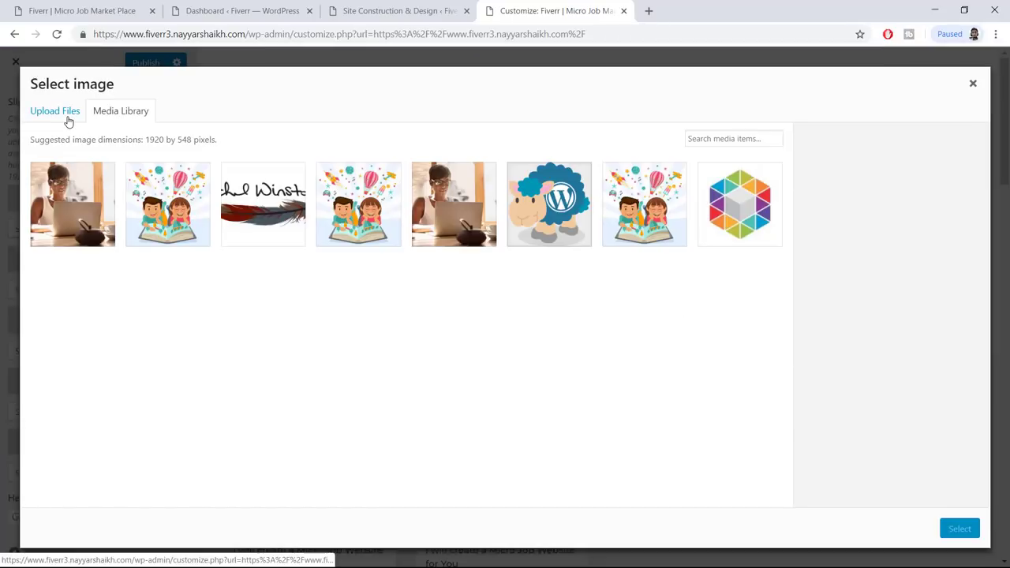
left_click(67, 116)
left_click(514, 310)
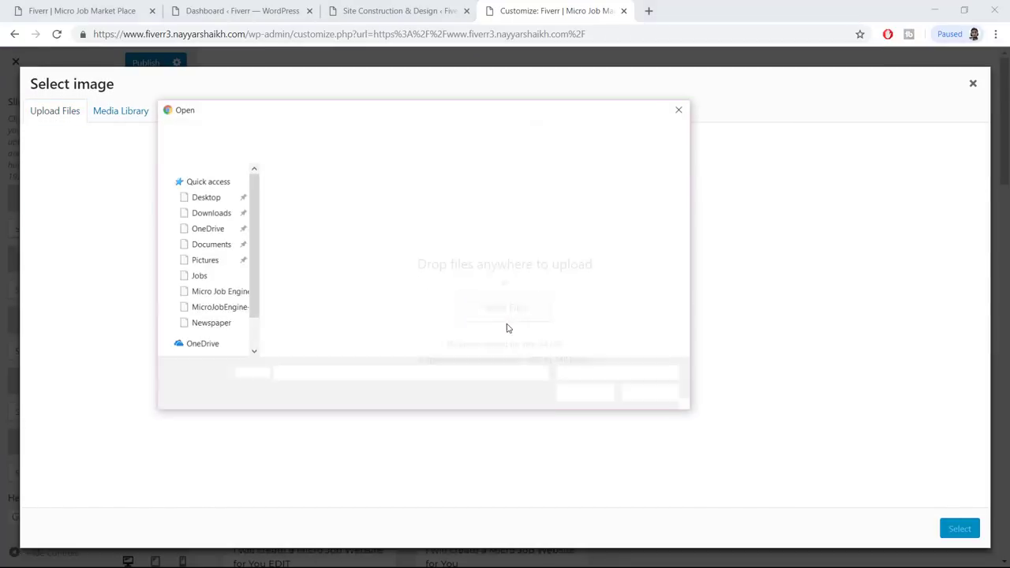
left_click(395, 130)
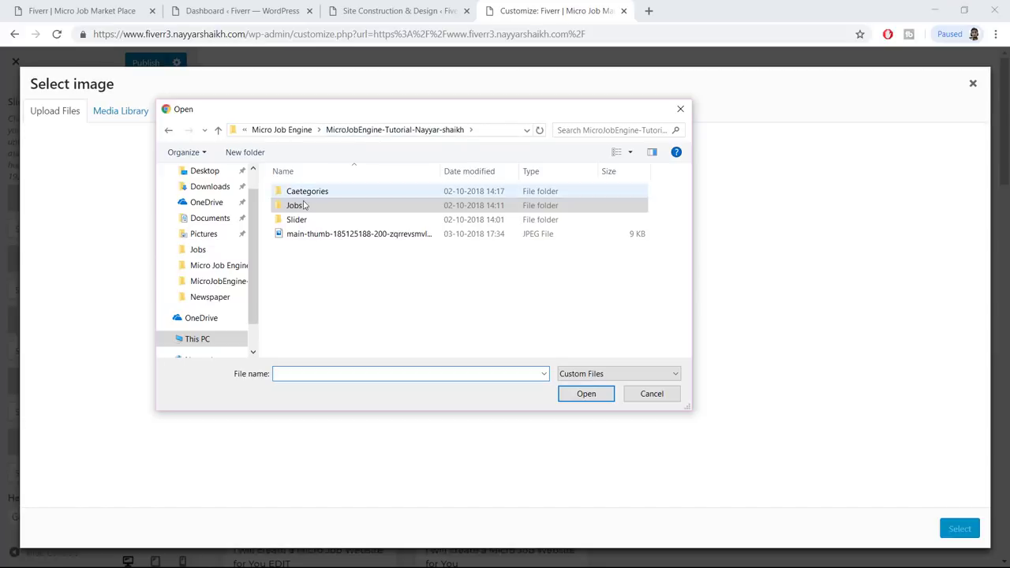
left_click(313, 223)
double_click(312, 223)
left_click(368, 201)
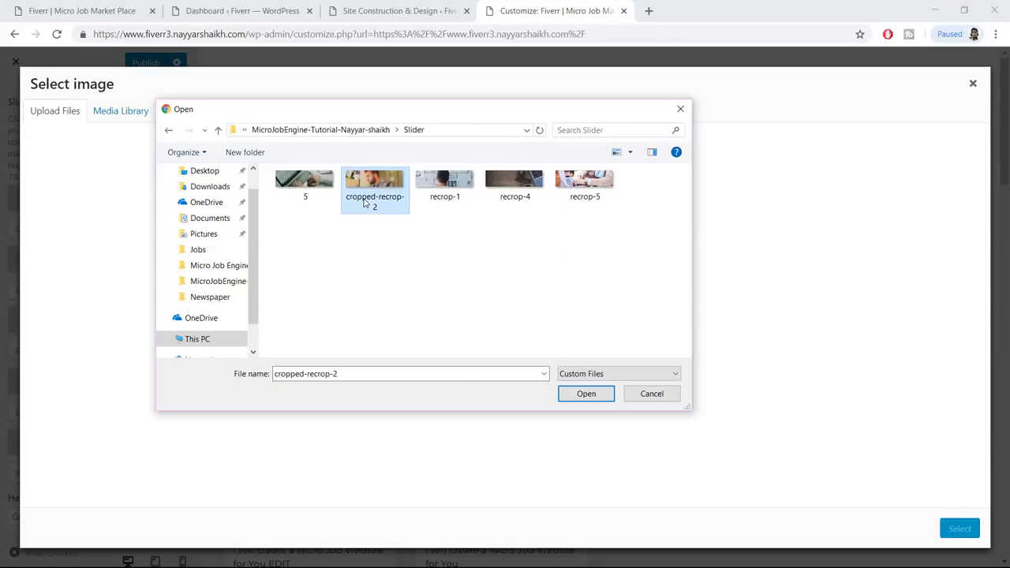
key("ctrl+a")
left_click(586, 393)
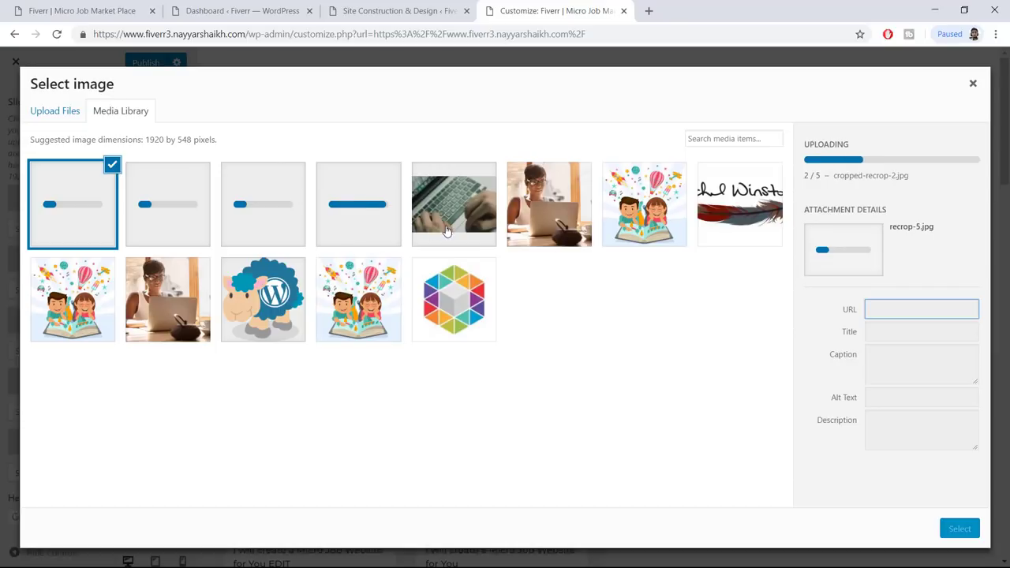
Assign the keyboard photo, a second photo and the back-of-head photo to slides one to three
left_click(449, 225)
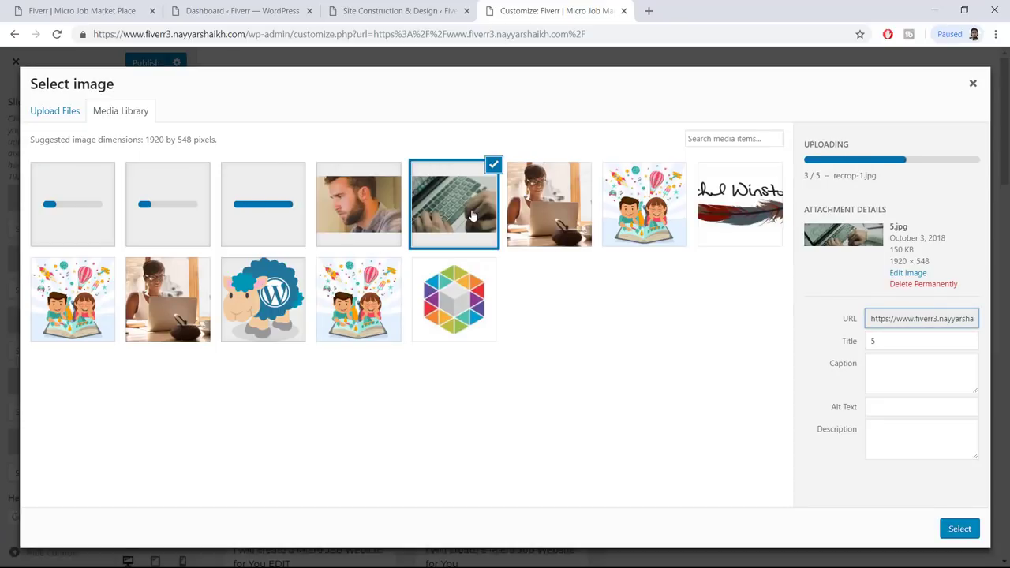
left_click(958, 529)
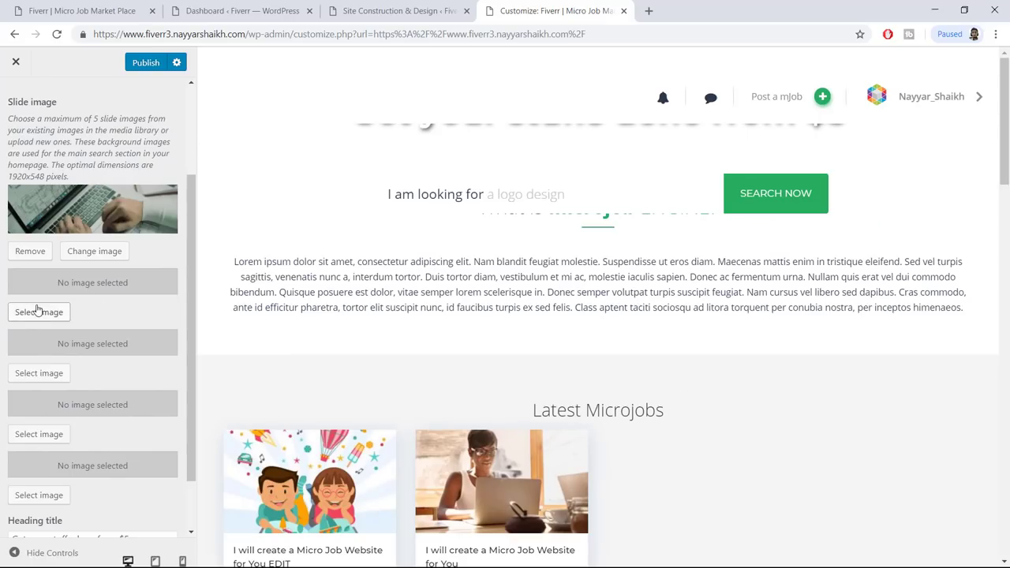
scroll(40, 311, "down", 1)
left_click(38, 246)
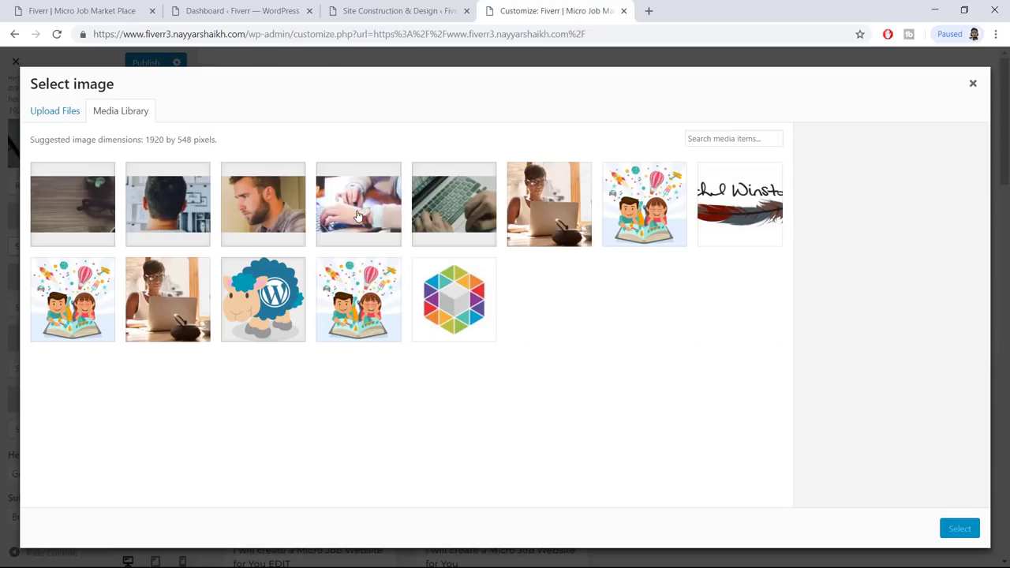
left_click(960, 529)
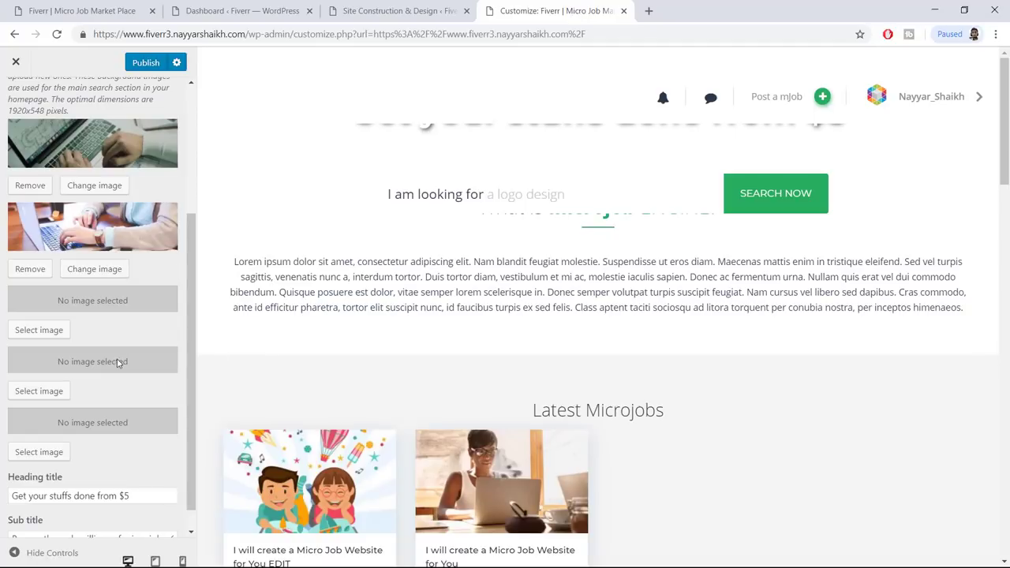
scroll(117, 362, "down", 1)
left_click(40, 302)
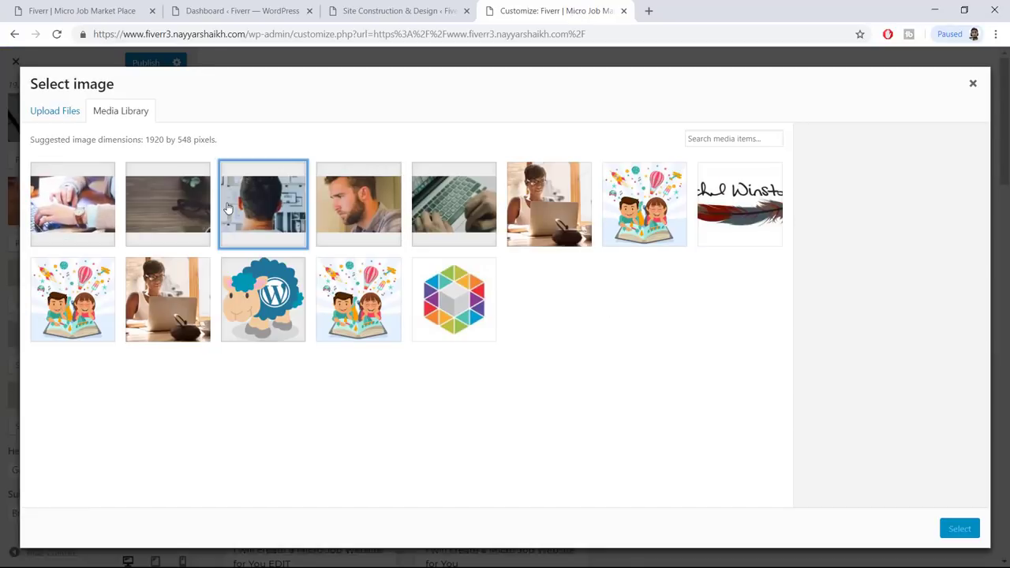
left_click(228, 208)
left_click(960, 529)
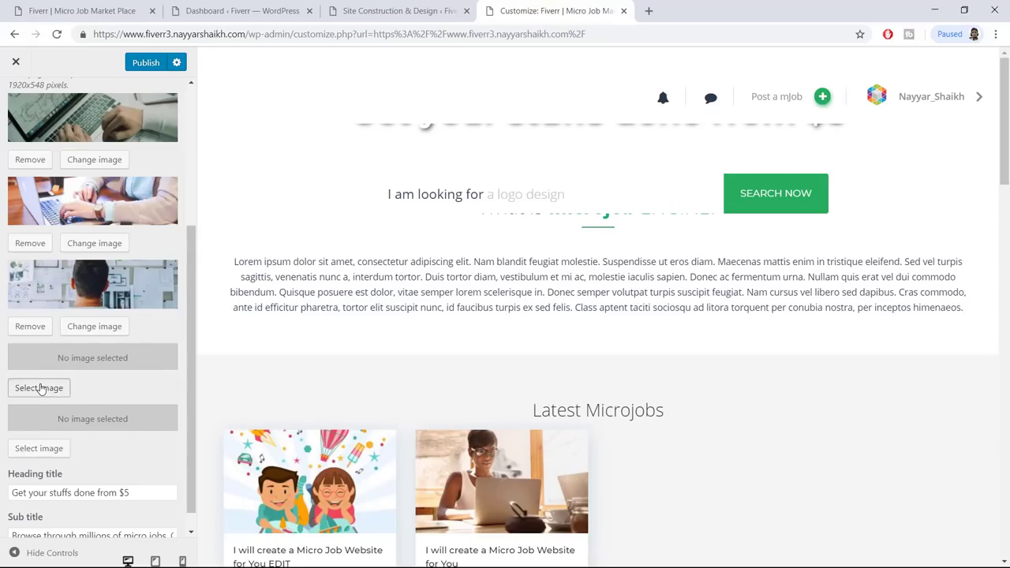
Assign the wooden desk photo to slide four and recrop-5 to slide five
left_click(41, 388)
left_click(174, 237)
left_click(960, 530)
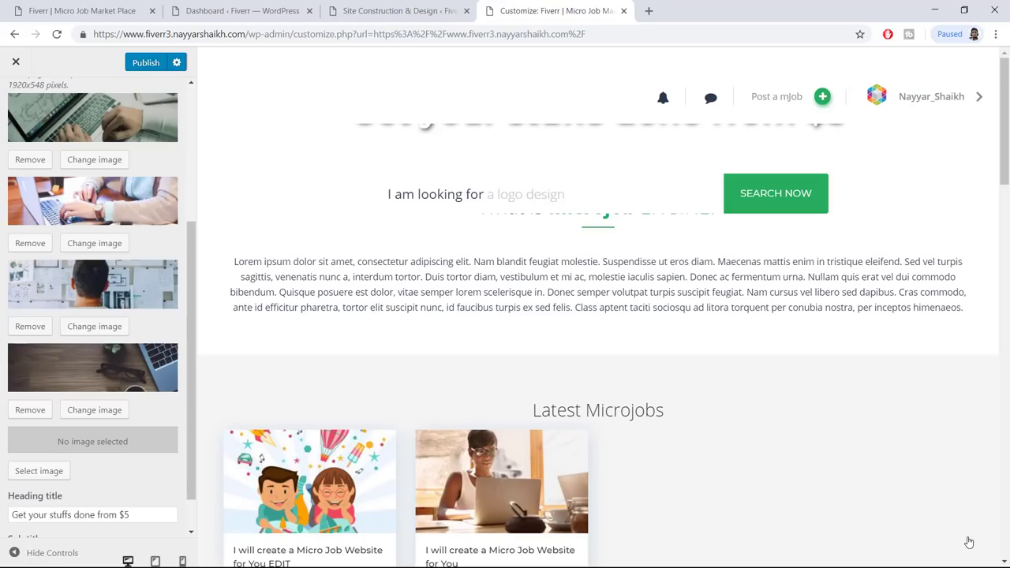
left_click(42, 469)
left_click(87, 213)
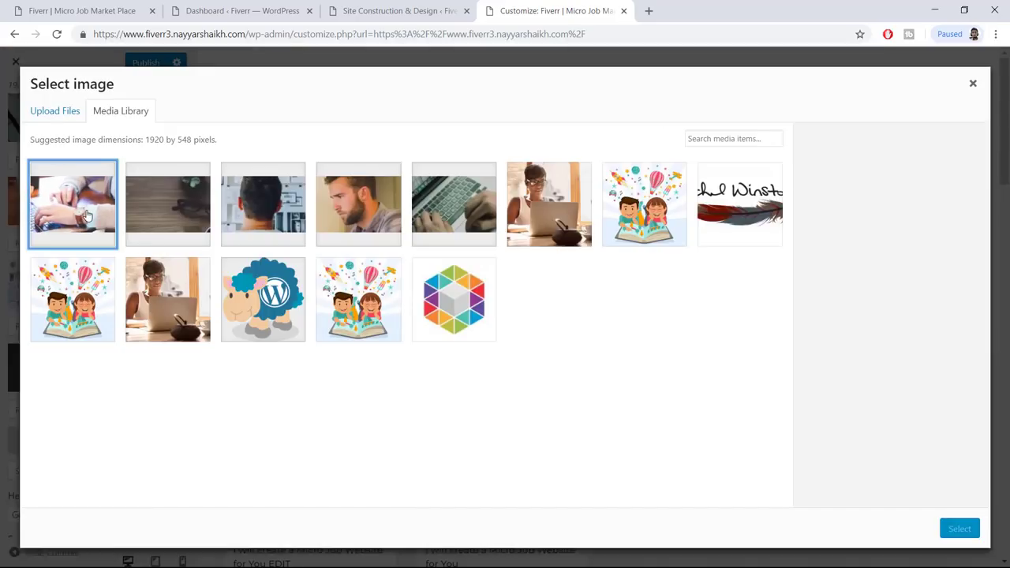
left_click(960, 530)
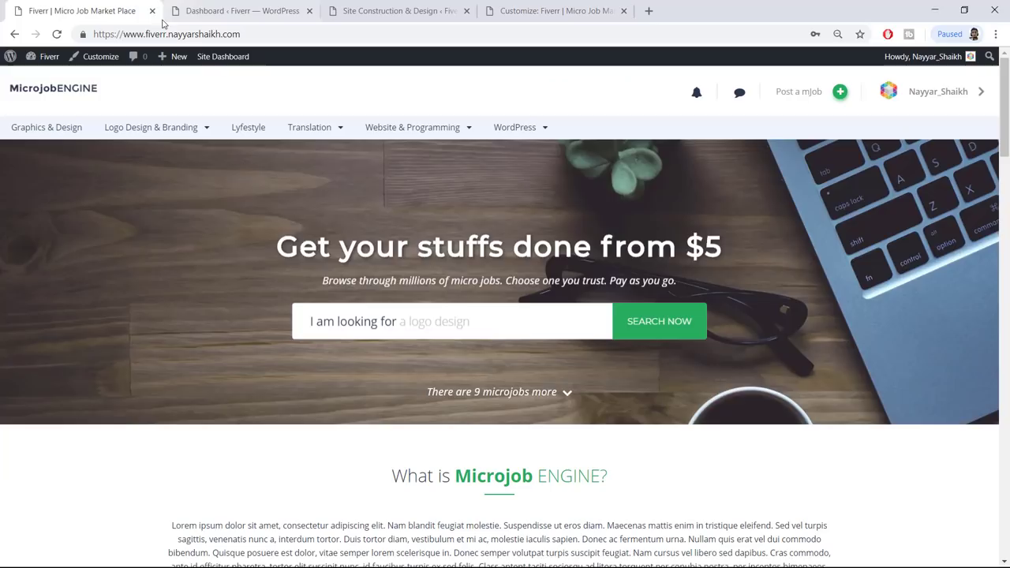
Advance the live homepage slider to the next slide and look over the heading and intro
left_click(95, 10)
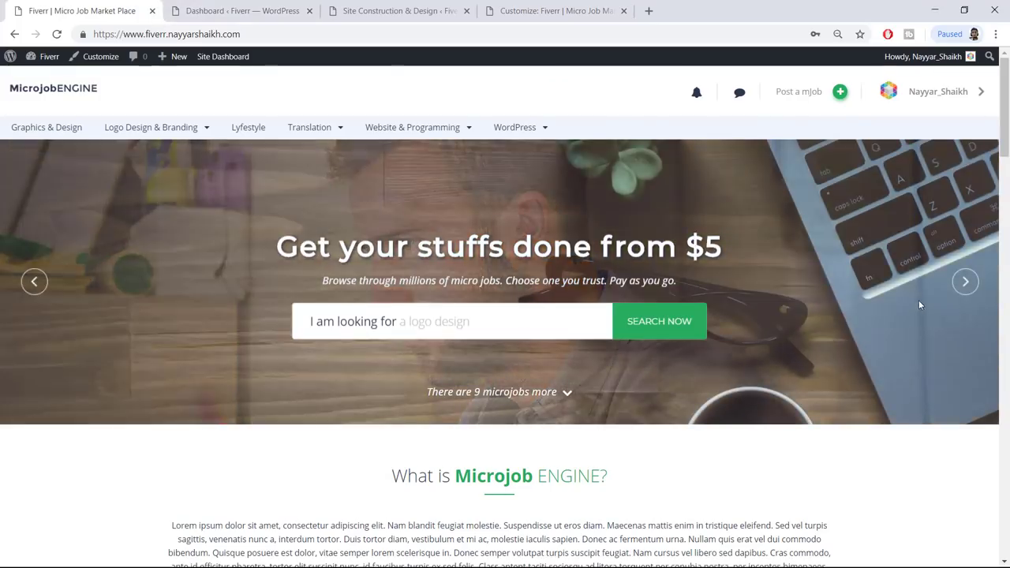
left_click(966, 282)
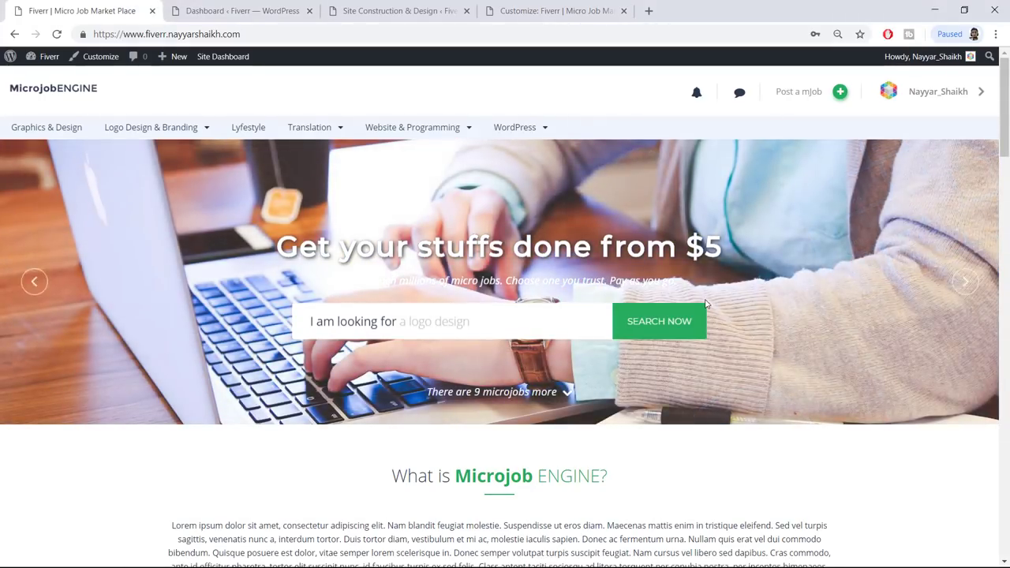
scroll(624, 266, "down", 3)
left_click_drag(393, 278, 772, 386)
left_click(771, 386)
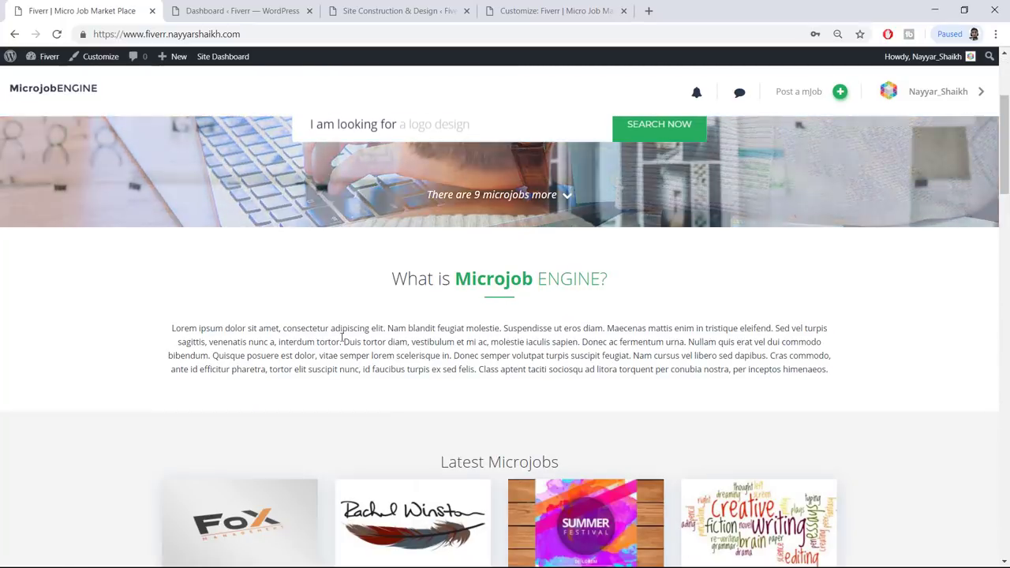
left_click_drag(218, 342, 573, 370)
left_click(575, 370)
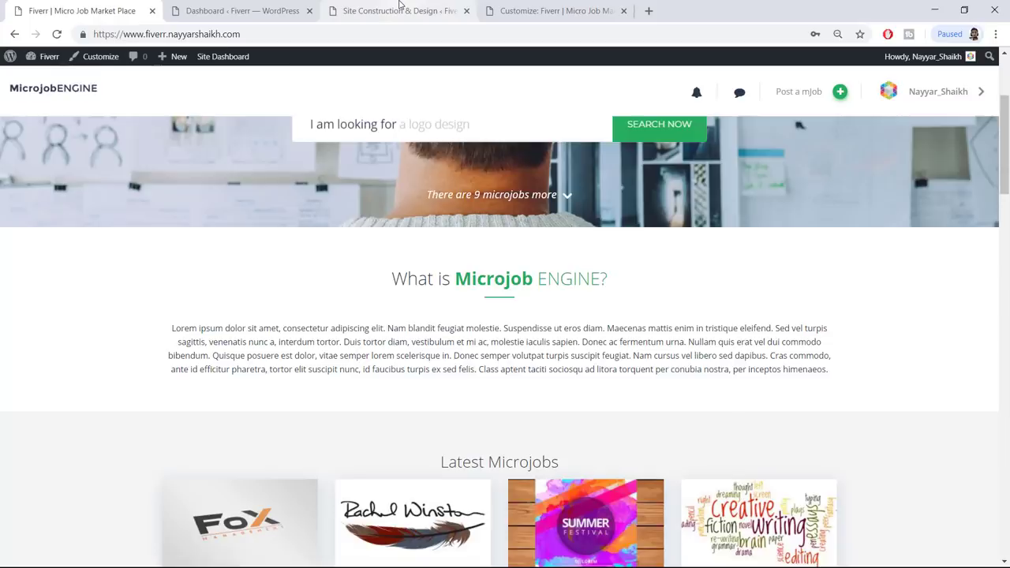
Return to the Customizer preview and back to the Title & Background section list
left_click(391, 8)
left_click(574, 8)
left_click_drag(407, 265, 600, 296)
left_click(600, 297)
scroll(43, 147, "up", 3)
left_click(17, 103)
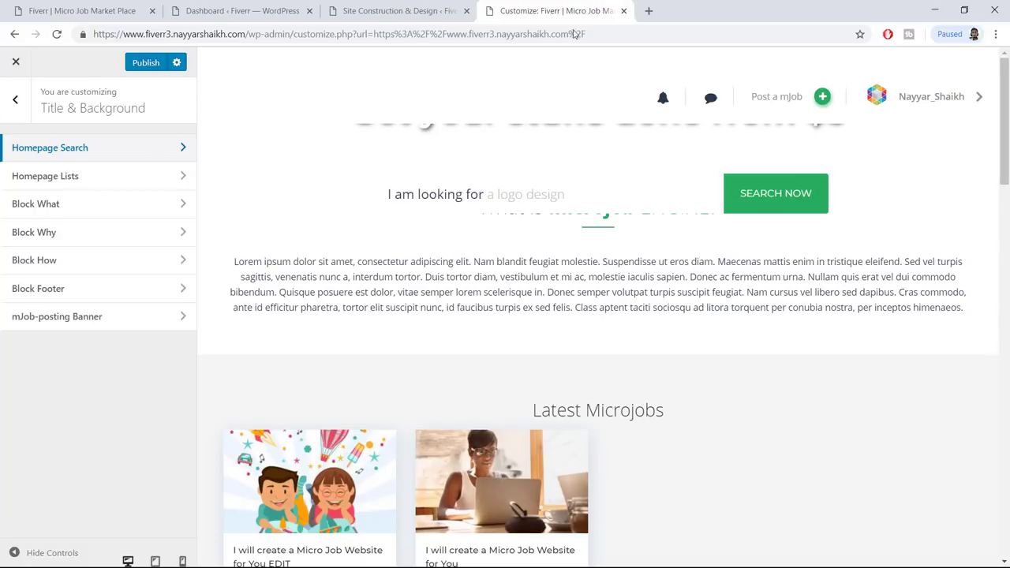
Open the Block What settings and select its whole Description text
left_click(89, 207)
left_click_drag(12, 335, 131, 417)
left_click_drag(525, 297, 425, 293)
left_click(480, 324)
left_click(134, 380)
key("ctrl+a")
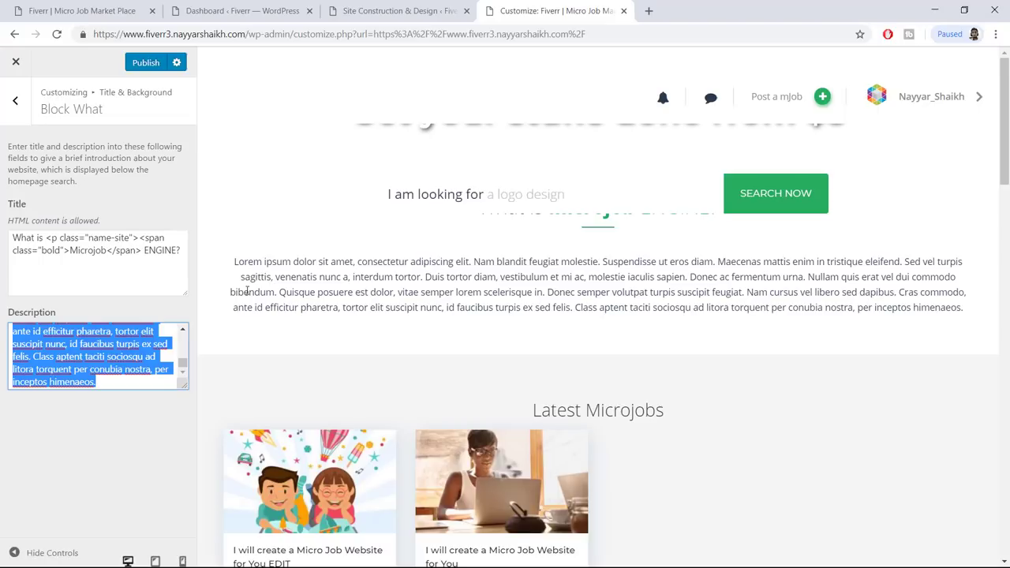
Change the Block What title to 'What is BloggDude ENGINE?' and publish
left_click(70, 250)
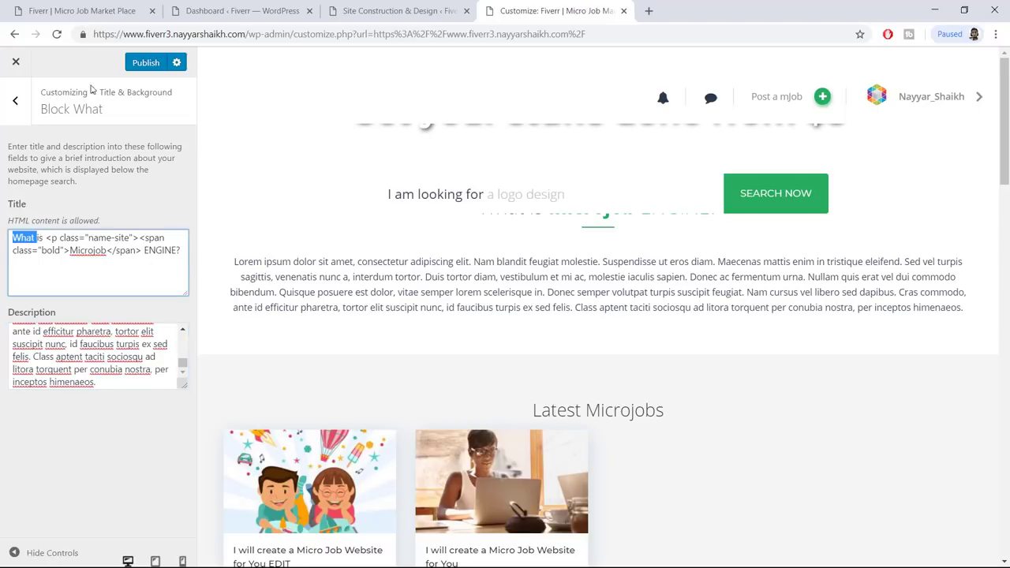
left_click(50, 11)
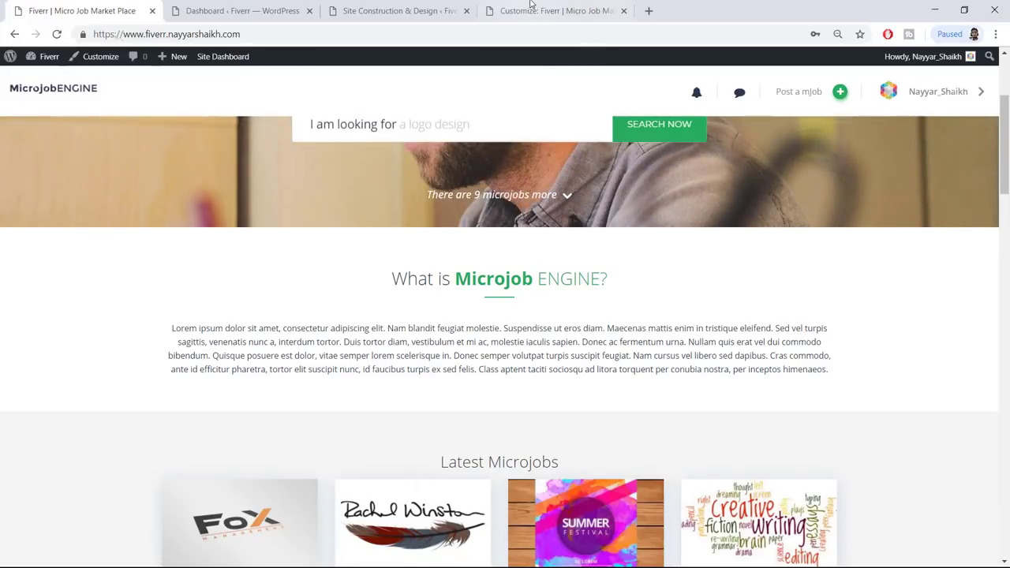
left_click(553, 10)
left_click(80, 254)
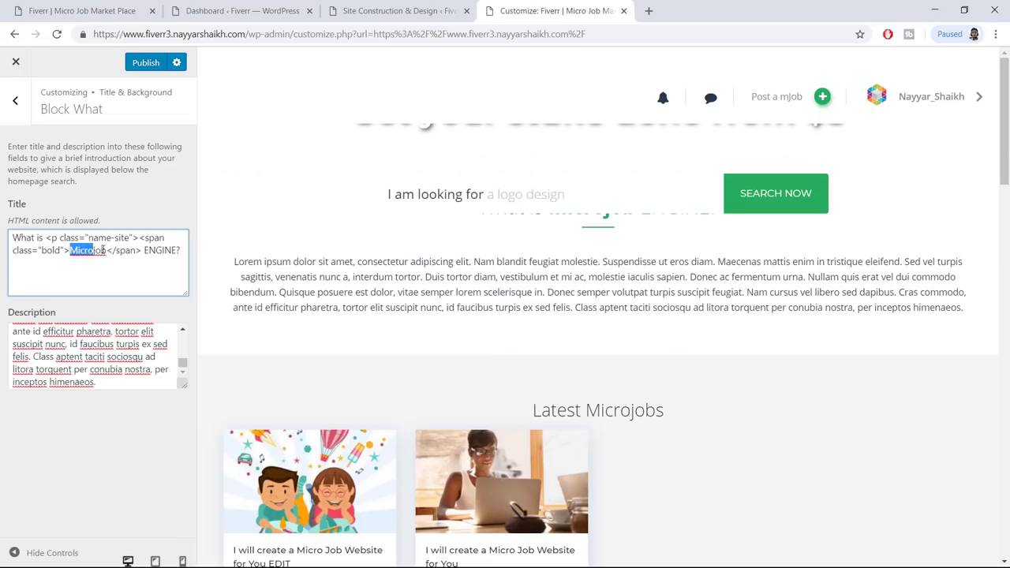
type("BloggDude")
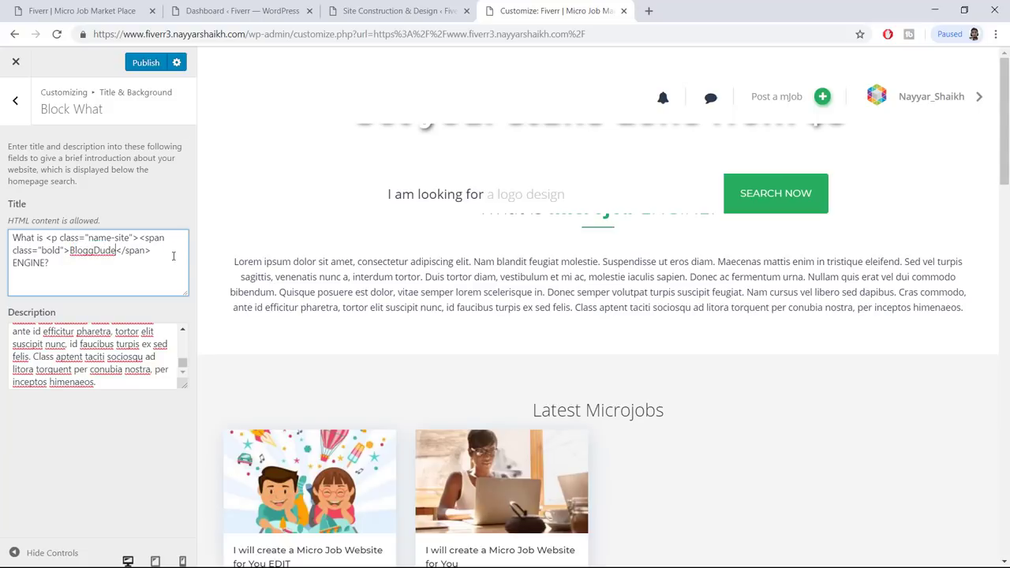
left_click(147, 64)
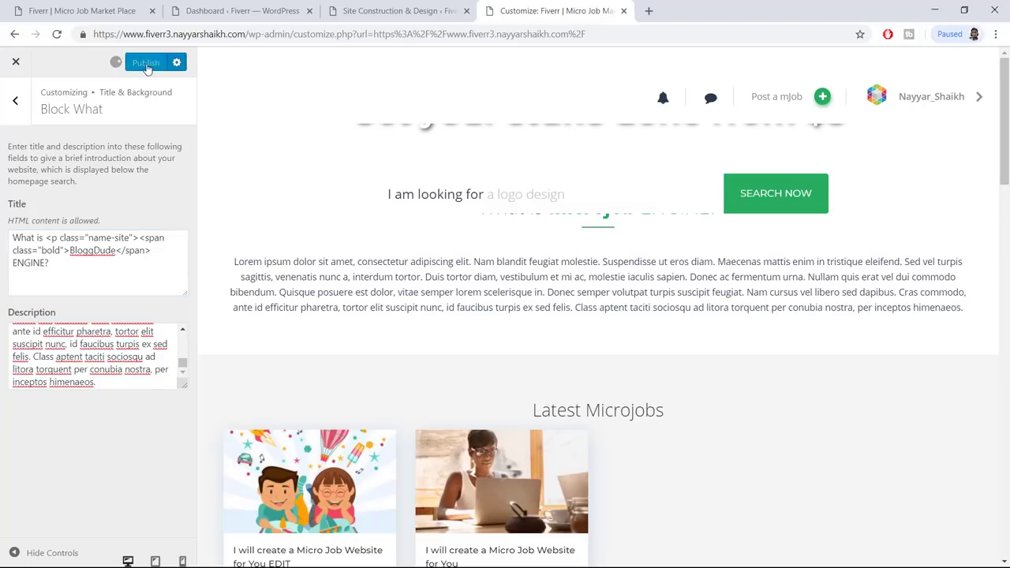
left_click(373, 7)
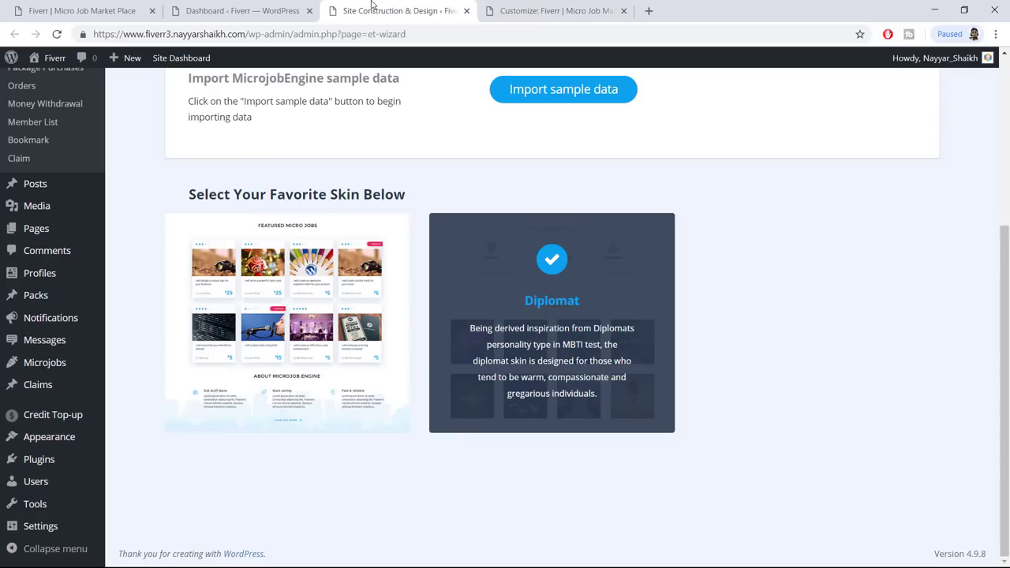
Open the live homepage and confirm the 'What is BloggDude ENGINE?' heading appears
left_click(54, 59)
left_click_drag(559, 6, 575, 7)
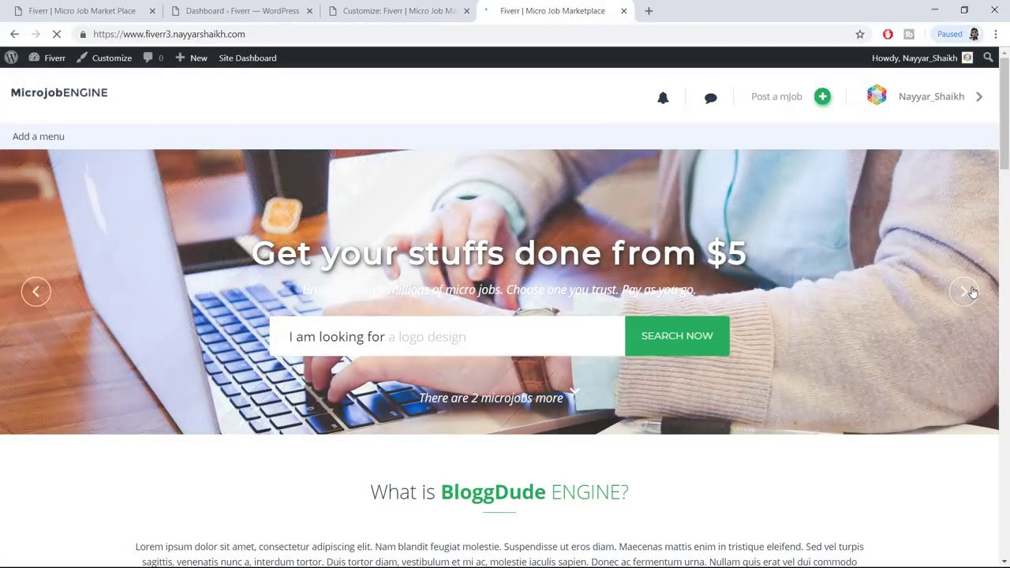
scroll(645, 338, "down", 3)
left_click_drag(442, 294, 550, 320)
left_click(551, 319)
scroll(632, 336, "down", 3)
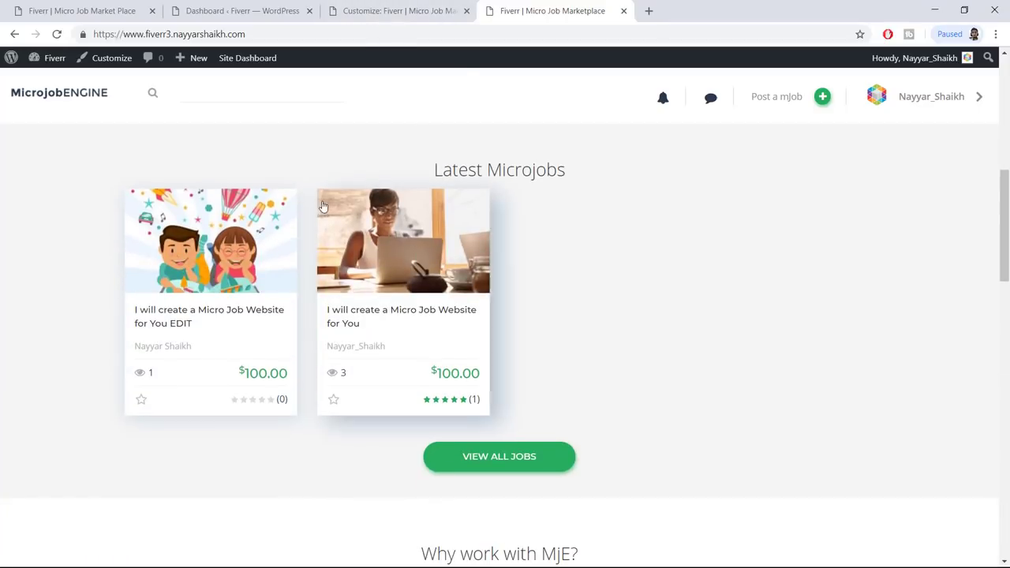
Return the customizer to Title & Background and check the live 'Why work with MjE?' heading
left_click(383, 10)
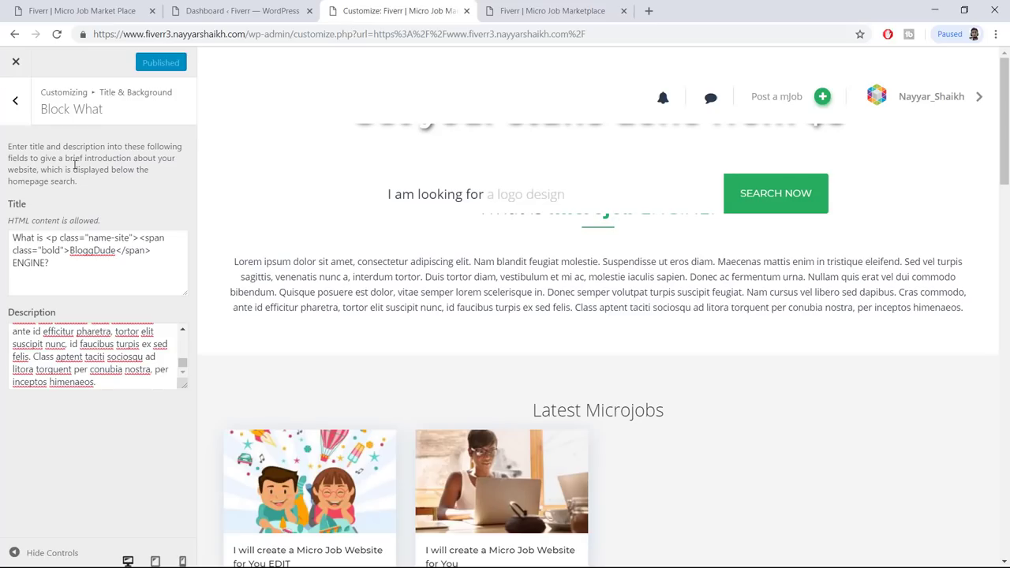
left_click(16, 101)
left_click(570, 14)
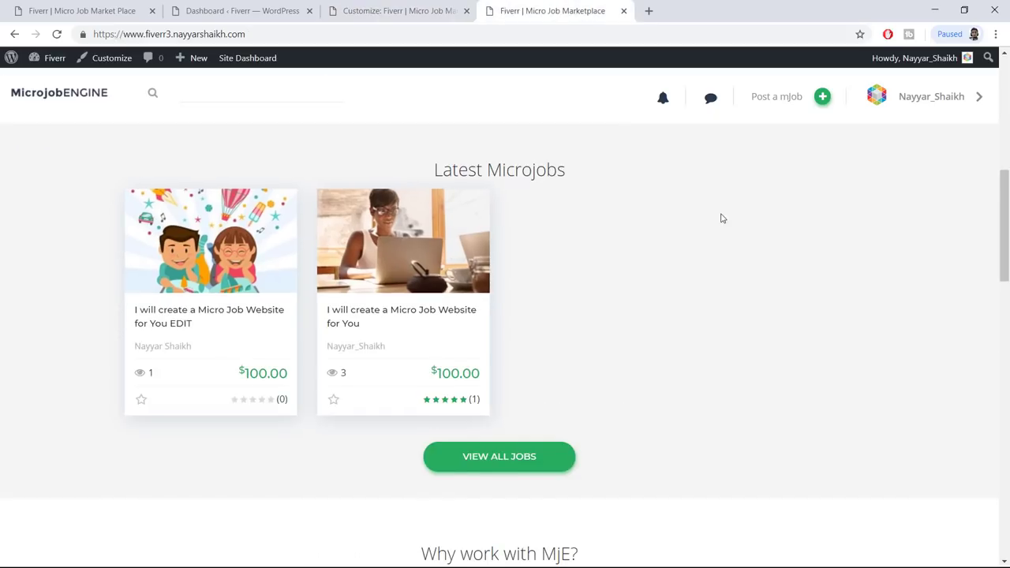
scroll(721, 218, "down", 5)
left_click_drag(420, 159, 596, 186)
left_click(610, 182)
left_click(418, 4)
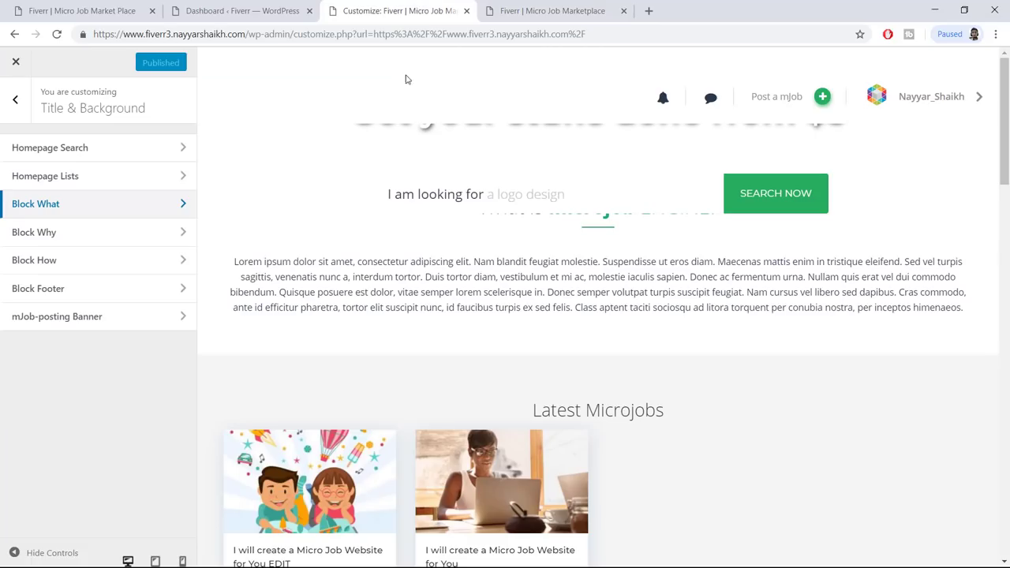
In Block Why, replace MjE in the title with BloggDude Engine
left_click(71, 234)
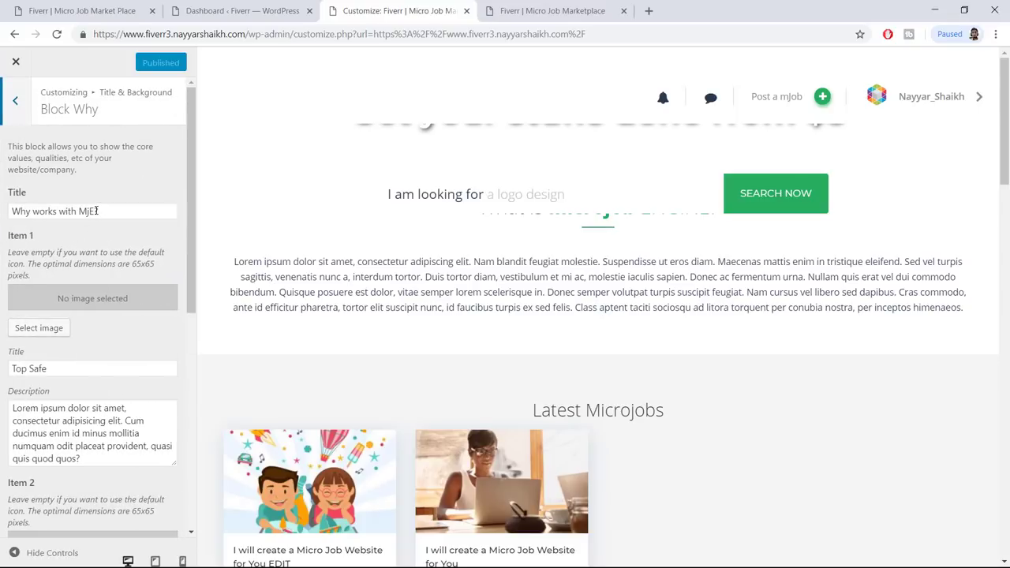
double_click(80, 212)
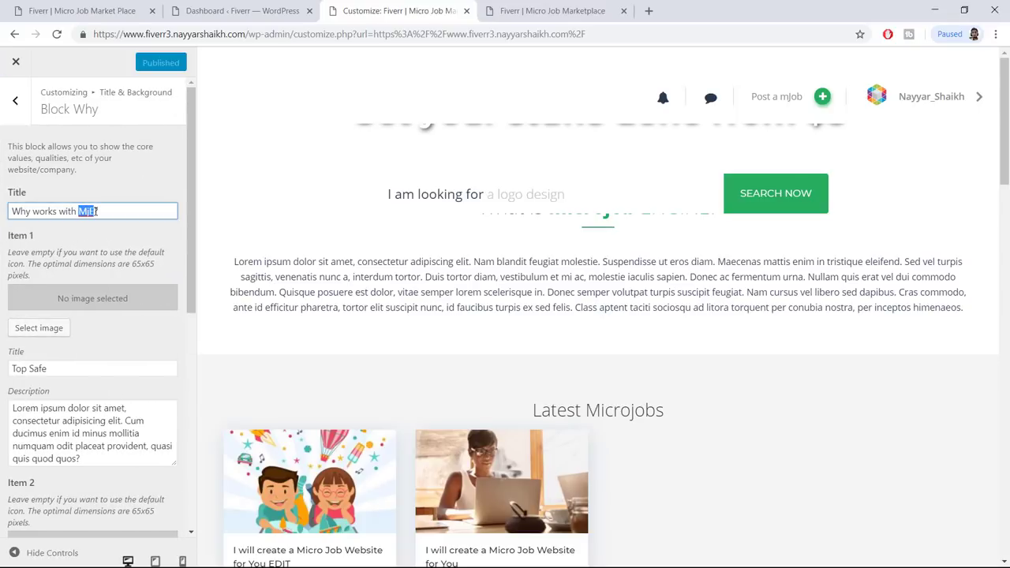
type("BloggDude En")
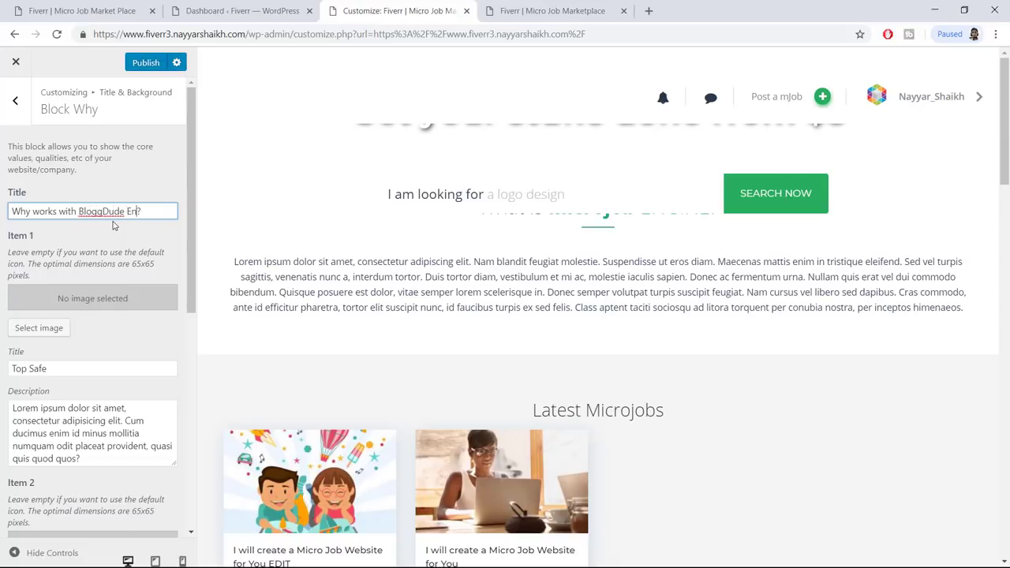
key("ctrl+Tab")
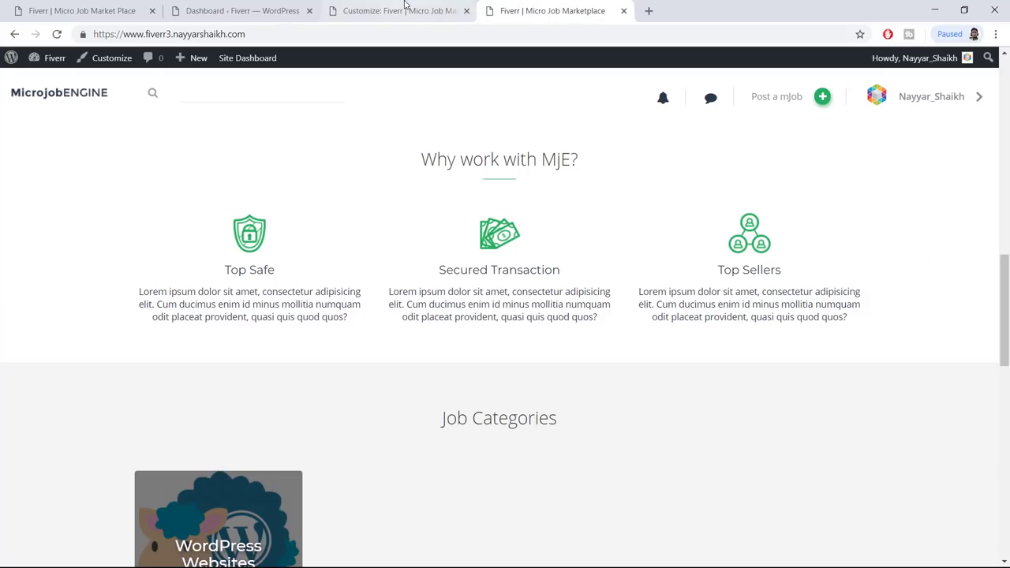
Compare against the live 'Why work with MjE?' section and its Top Safe paragraph
left_click(406, 10)
scroll(128, 248, "down", 1)
left_click(487, 13)
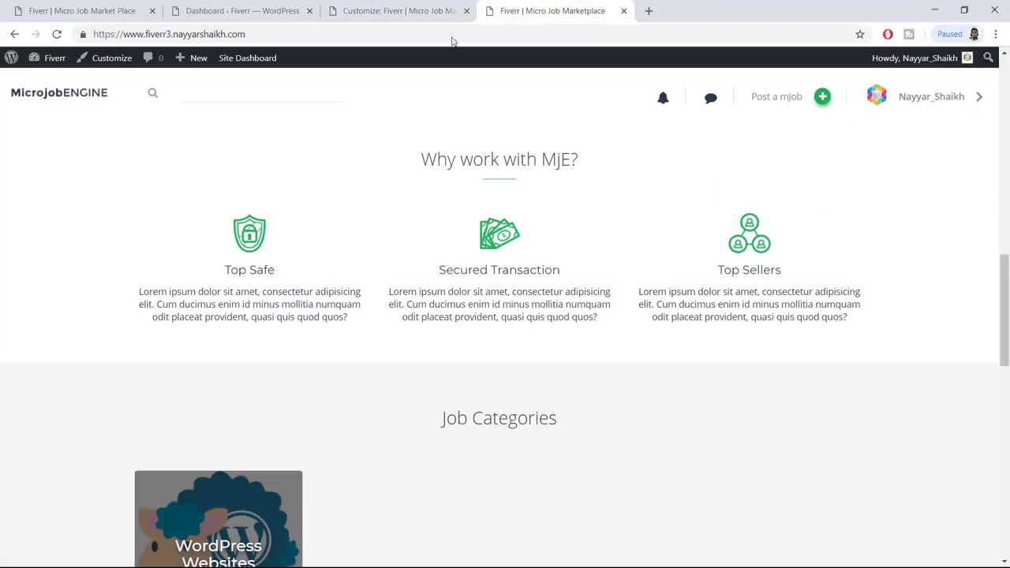
left_click(418, 7)
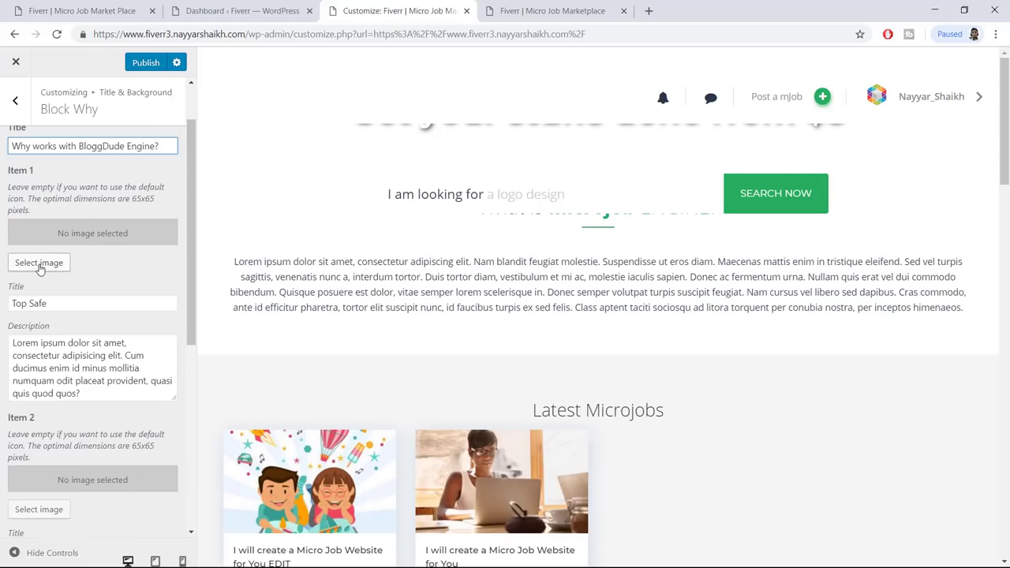
left_click(525, 7)
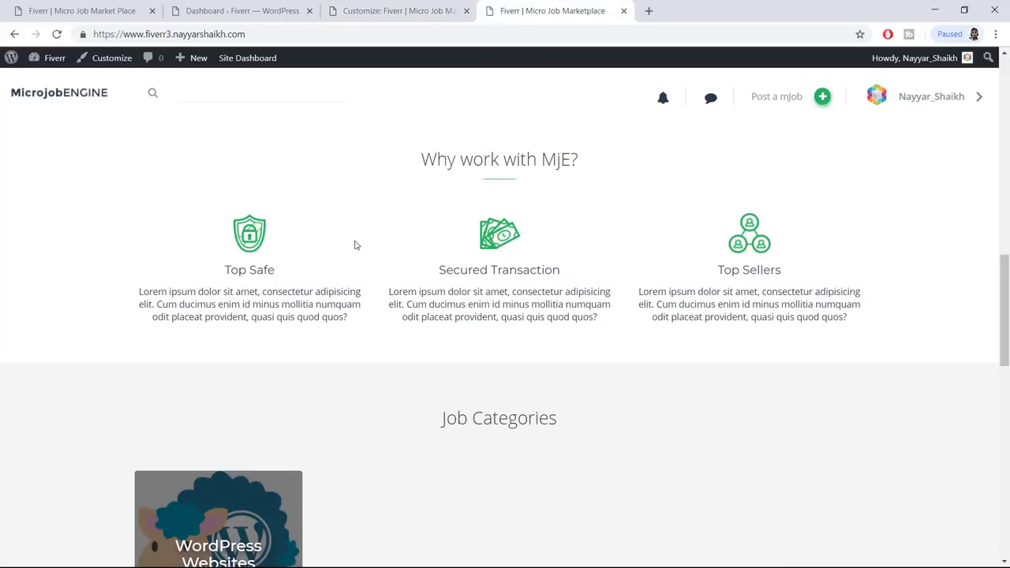
left_click_drag(134, 293, 351, 324)
left_click(353, 325)
left_click_drag(194, 301, 334, 329)
left_click(177, 304)
left_click(336, 331)
left_click(403, 10)
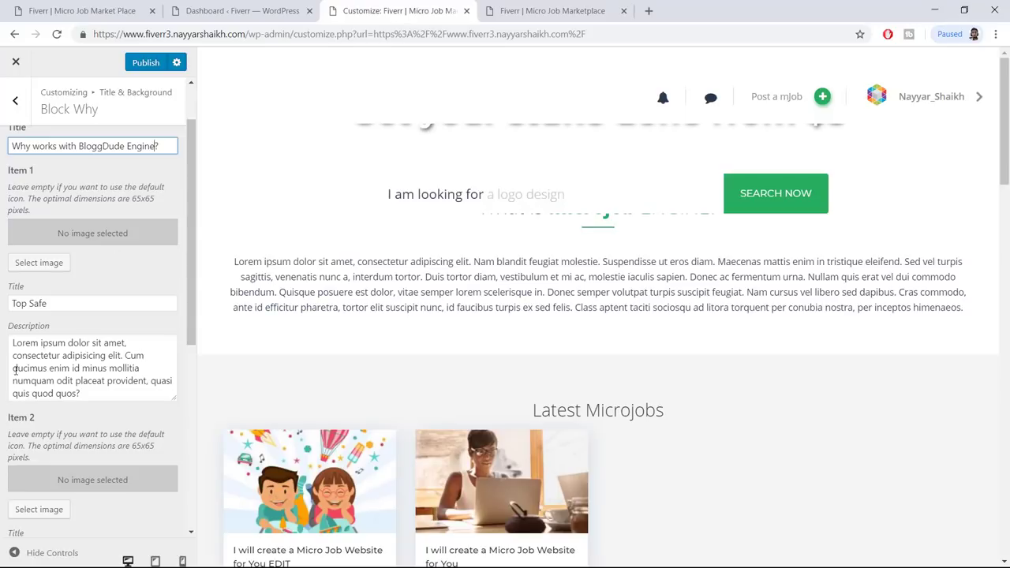
Select the Item 1 description, then go back to the Title & Background sections
triple_click(7, 350)
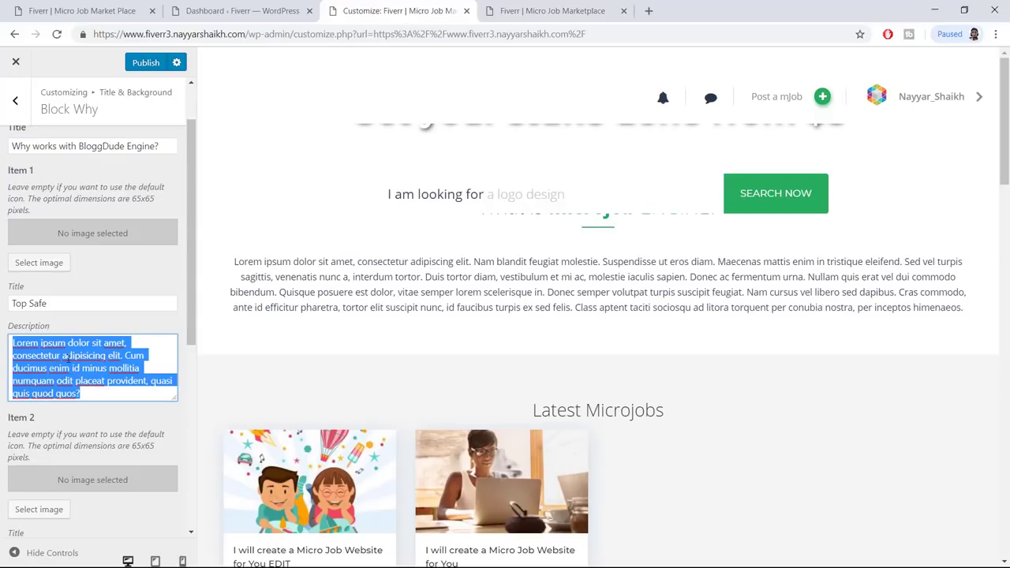
scroll(345, 309, "down", 6)
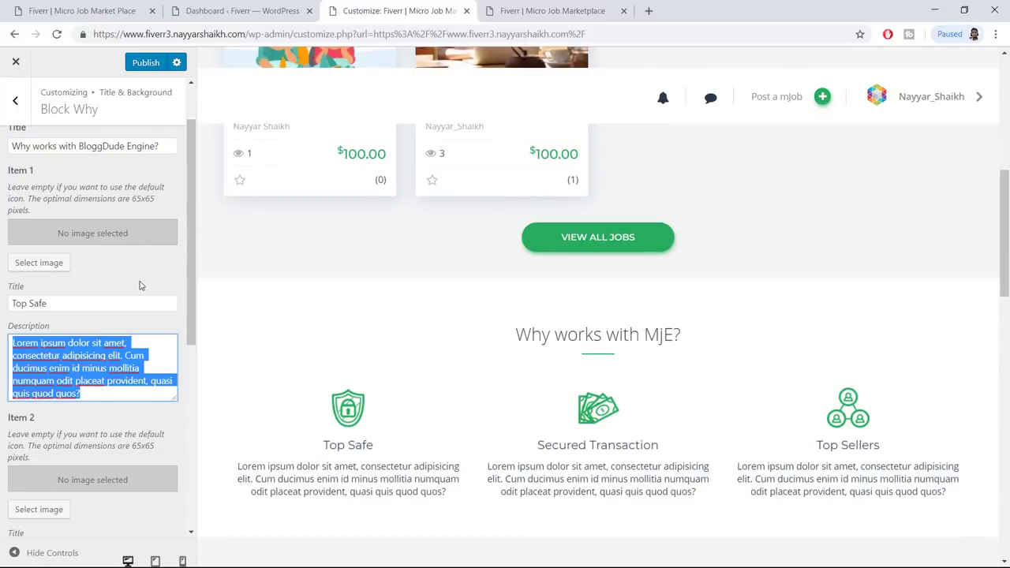
scroll(140, 284, "up", 1)
left_click(16, 102)
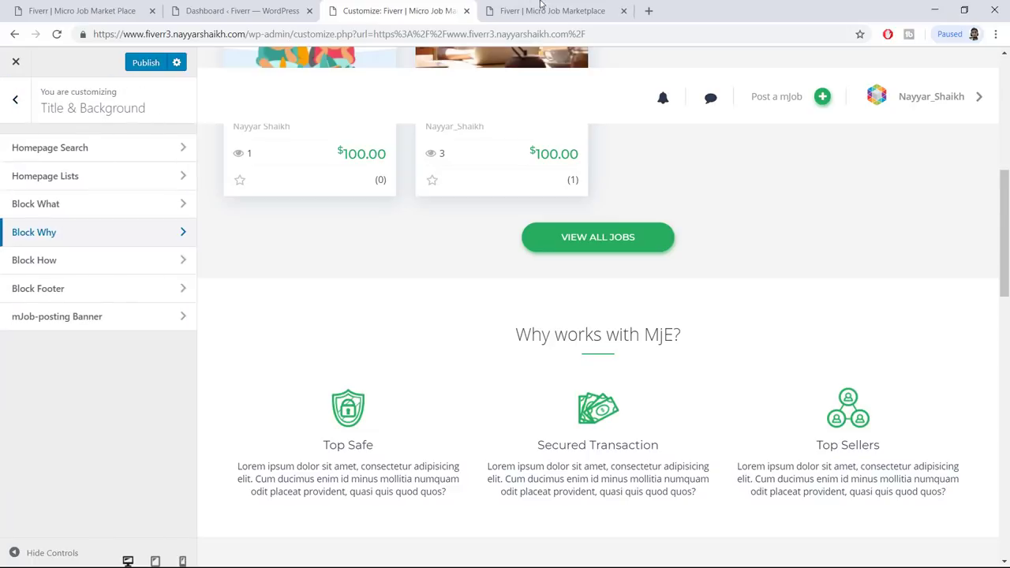
left_click(553, 11)
scroll(588, 231, "down", 1)
scroll(587, 230, "down", 3)
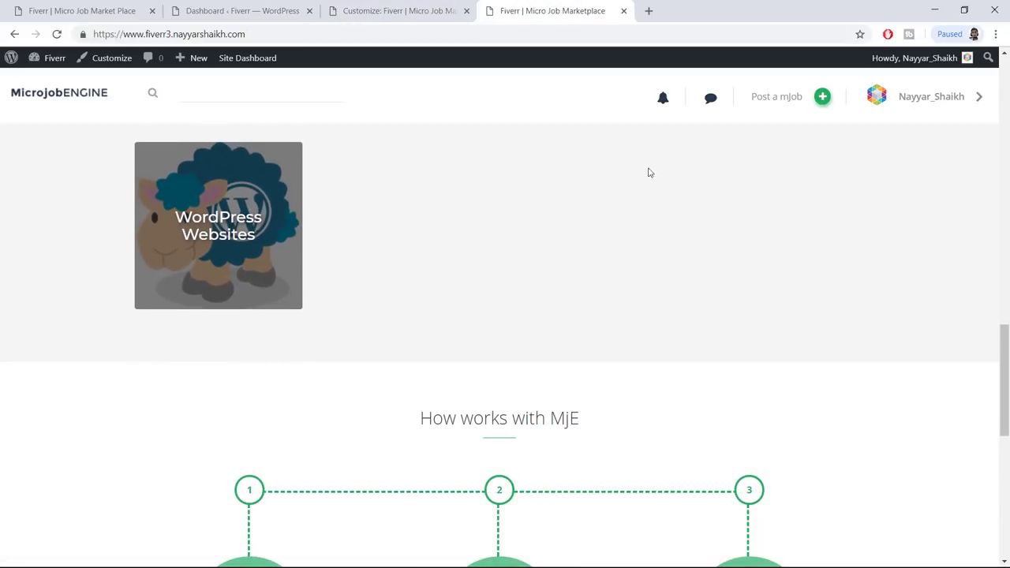
scroll(490, 175, "down", 3)
triple_click(451, 155)
left_click(623, 177)
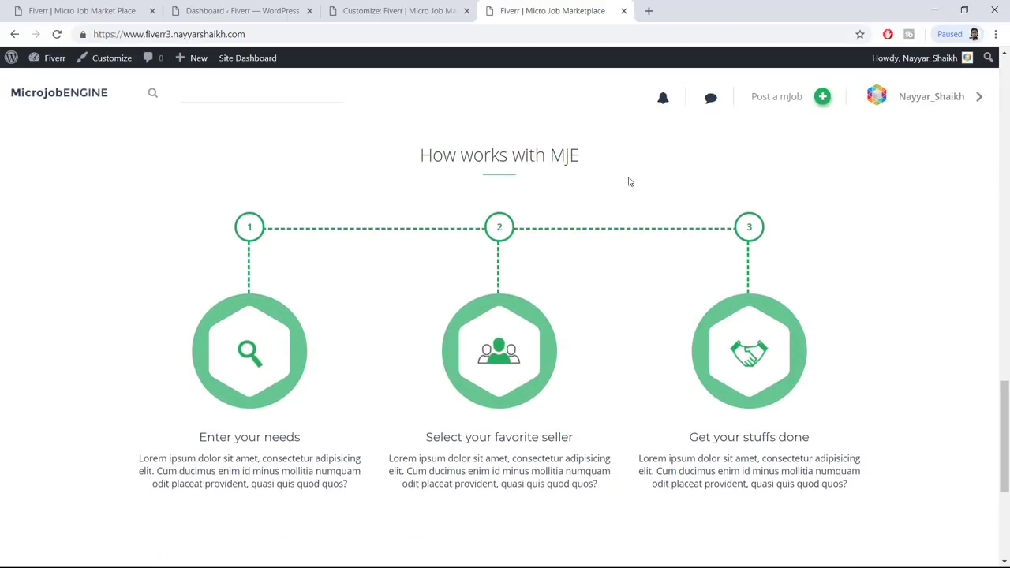
scroll(719, 243, "down", 2)
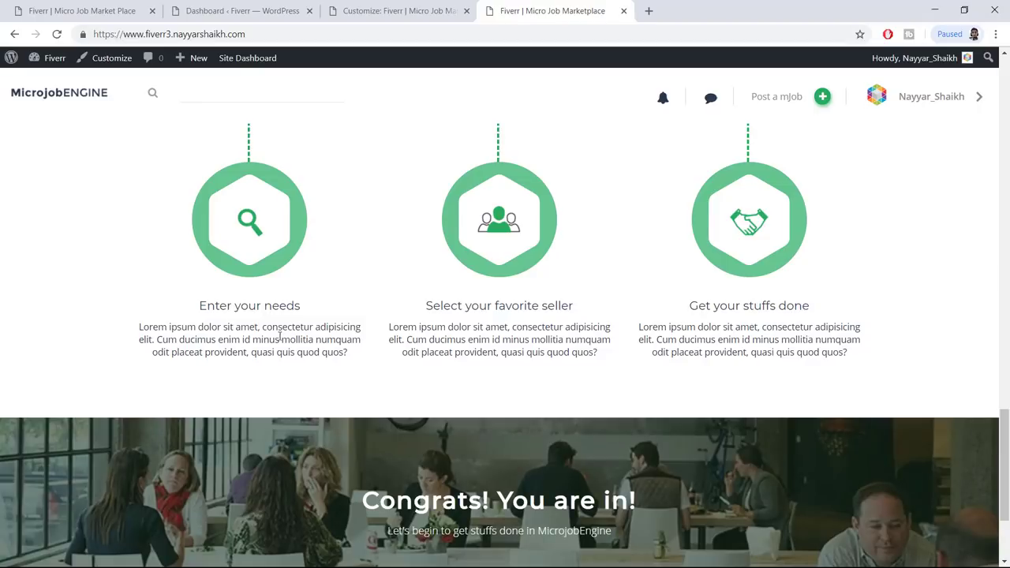
triple_click(333, 313)
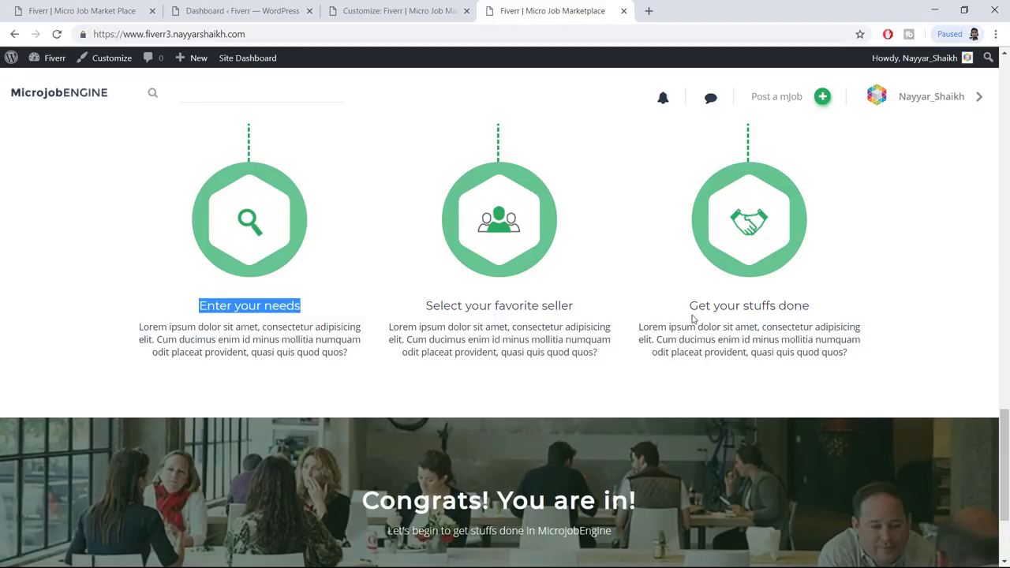
left_click(383, 8)
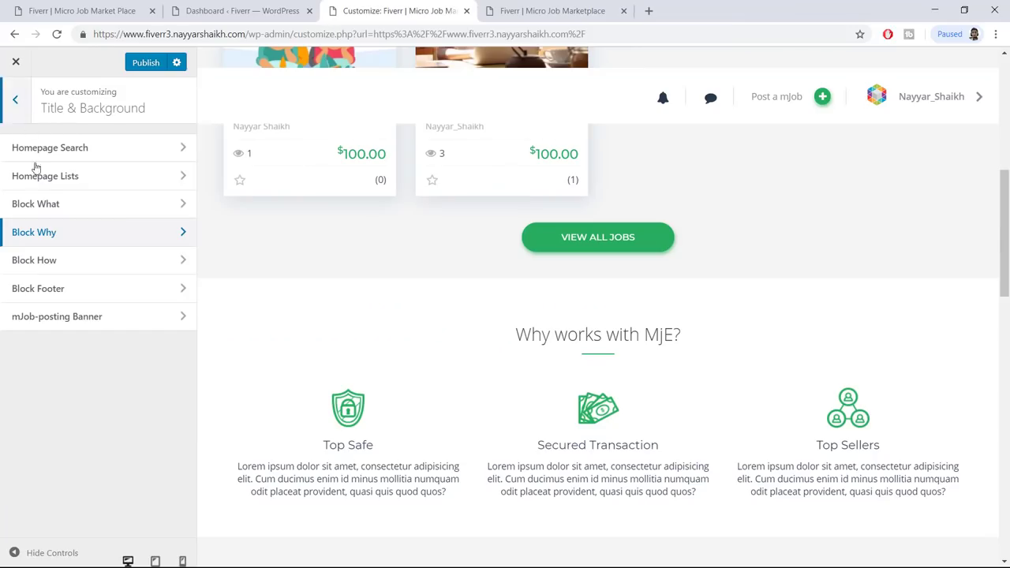
Review the Block How Item 1 title and description, then return to the section list
left_click(67, 264)
scroll(55, 253, "down", 3)
left_click(44, 225)
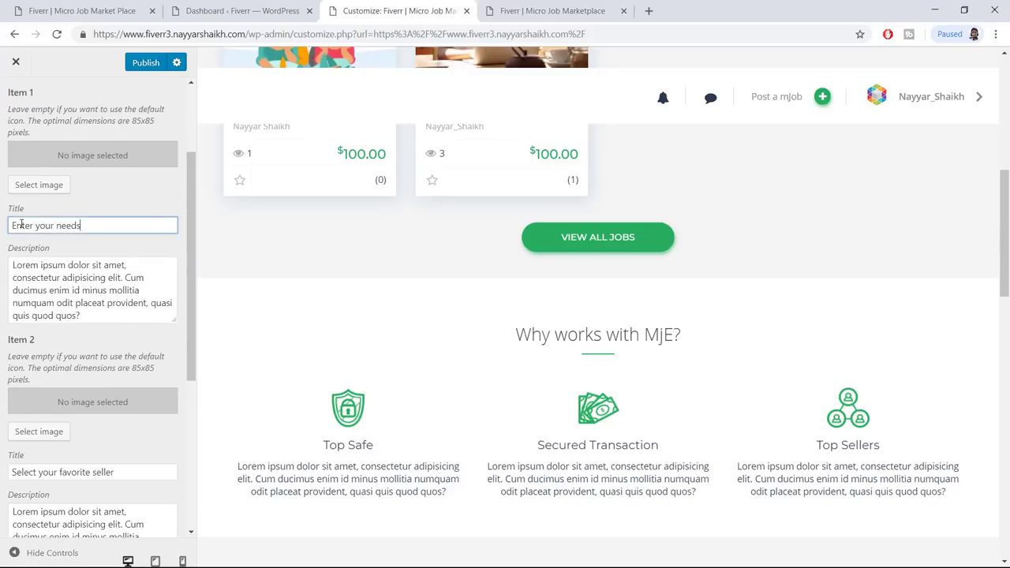
left_click_drag(82, 226, 3, 226)
left_click_drag(86, 303, 12, 265)
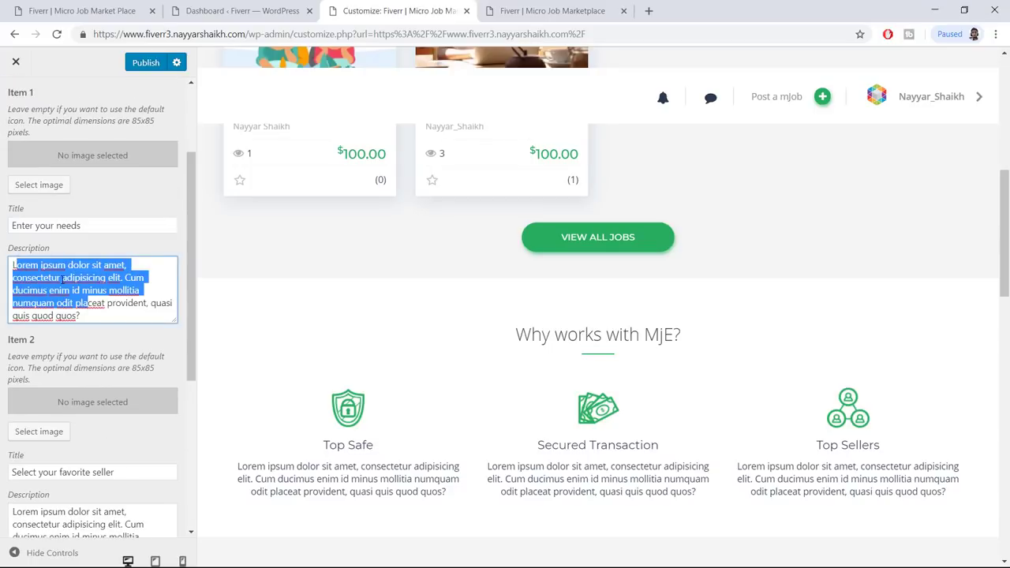
left_click(85, 315)
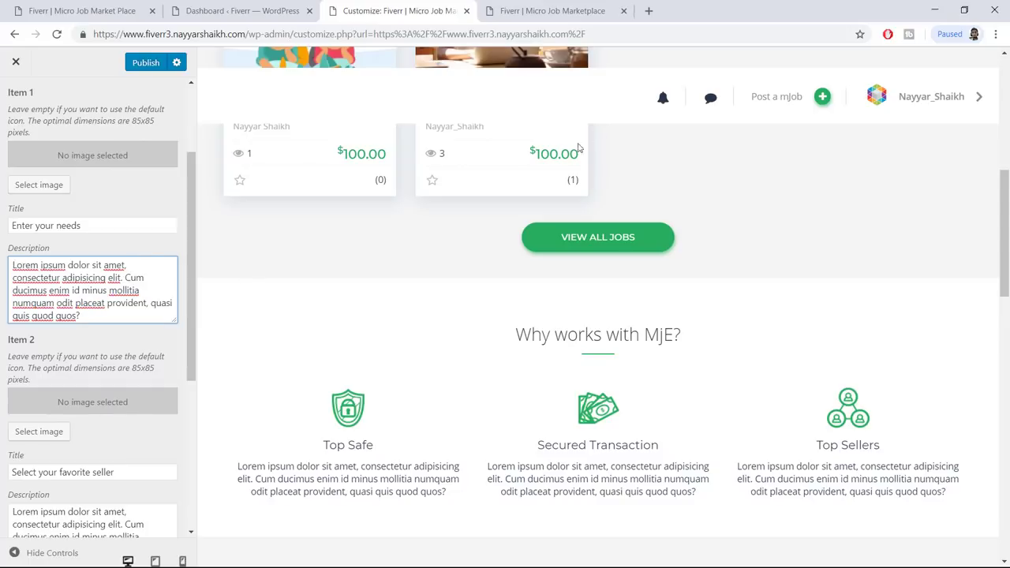
scroll(44, 158, "up", 3)
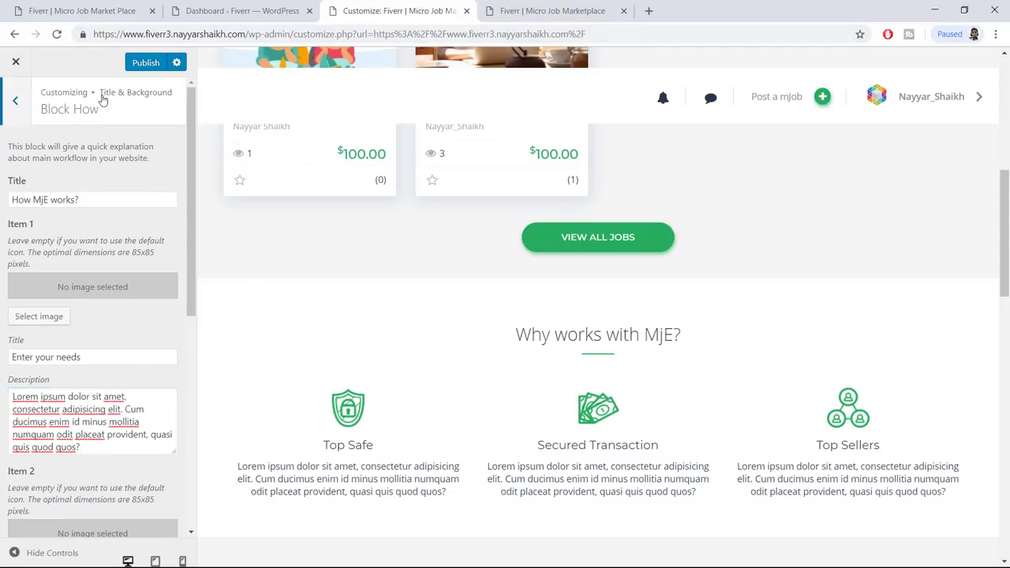
left_click(15, 104)
Glance at the live homepage, then publish the customizer changes
left_click(555, 10)
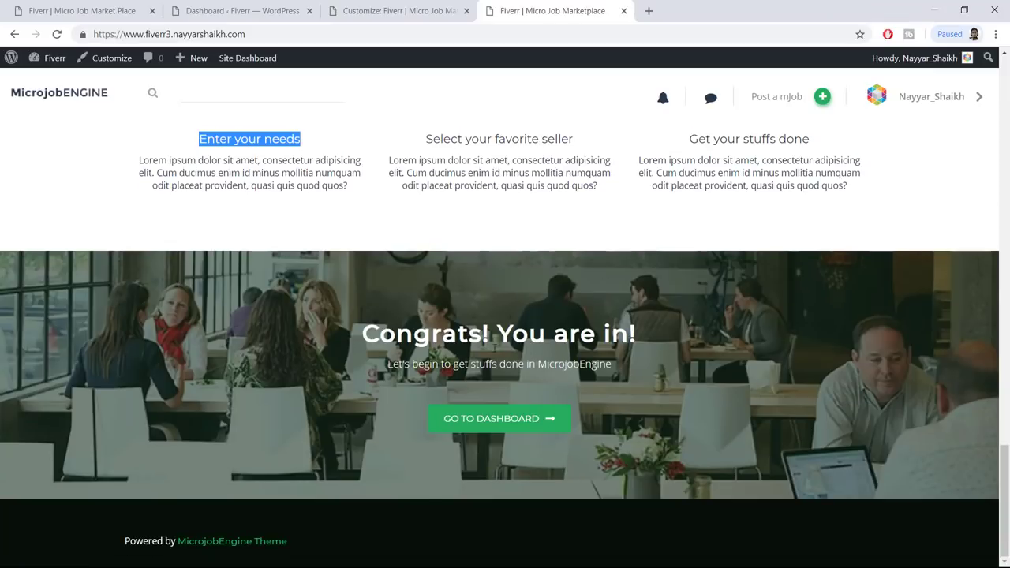
left_click(399, 10)
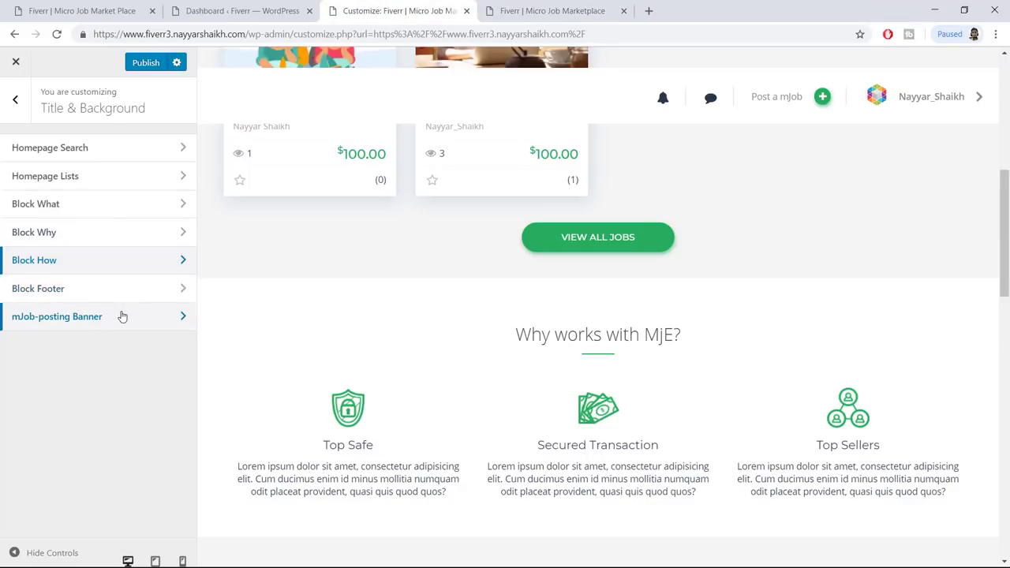
left_click(150, 67)
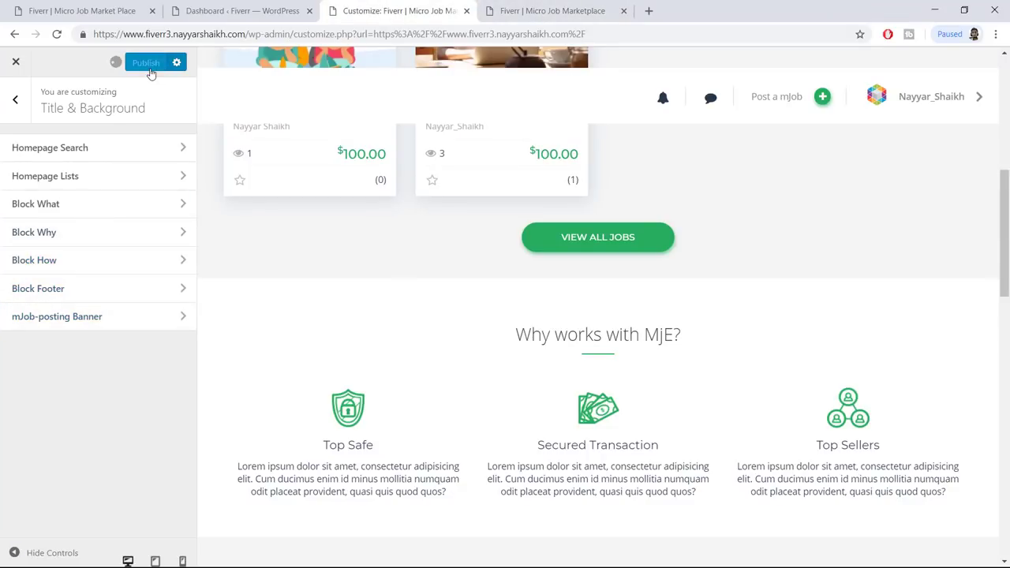
Close the customizer, verify the BloggDude Engine headings on the homepage, and go to the Dashboard
left_click(16, 66)
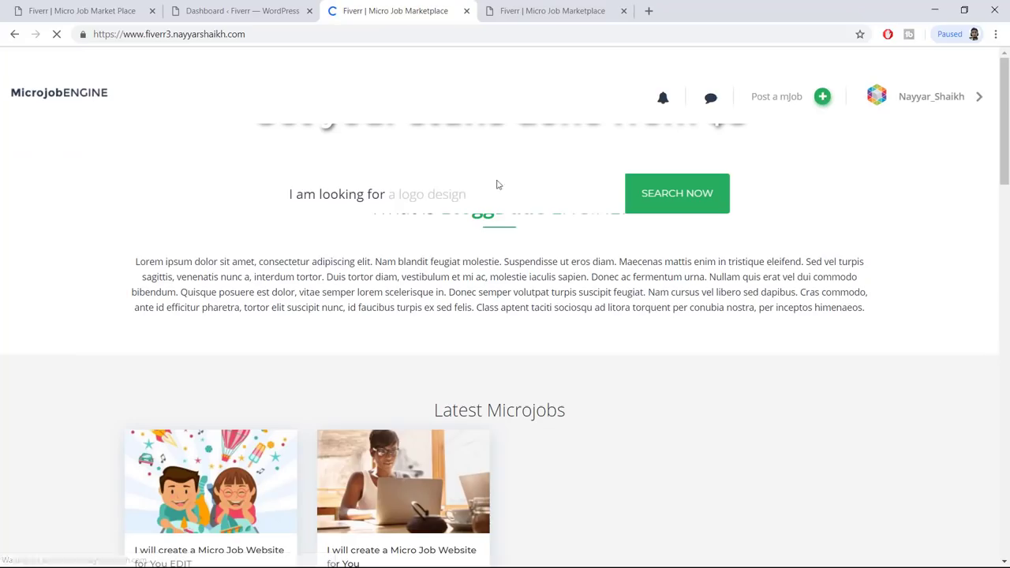
scroll(1008, 527, "down", 20)
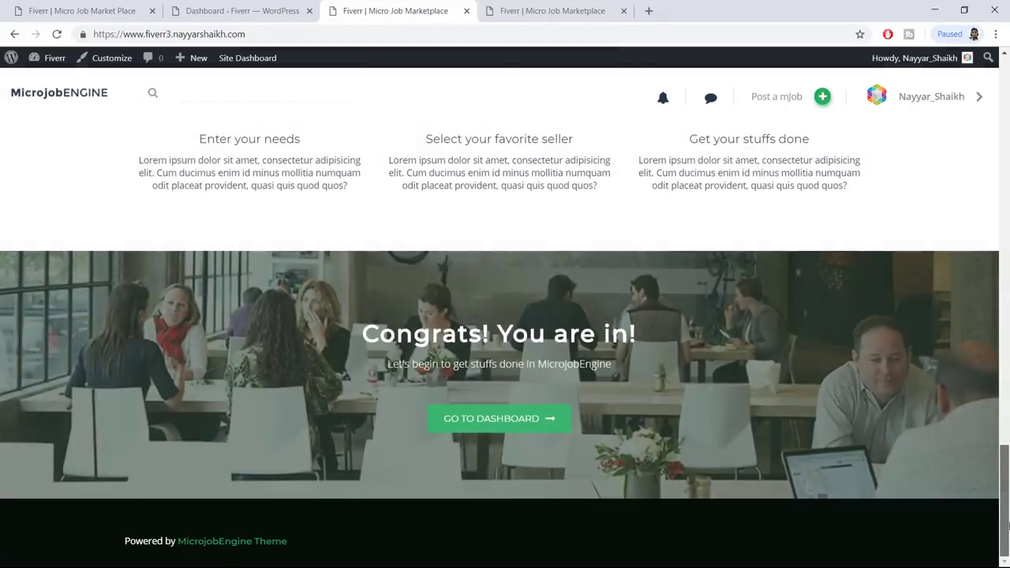
left_click_drag(1008, 527, 1009, 93)
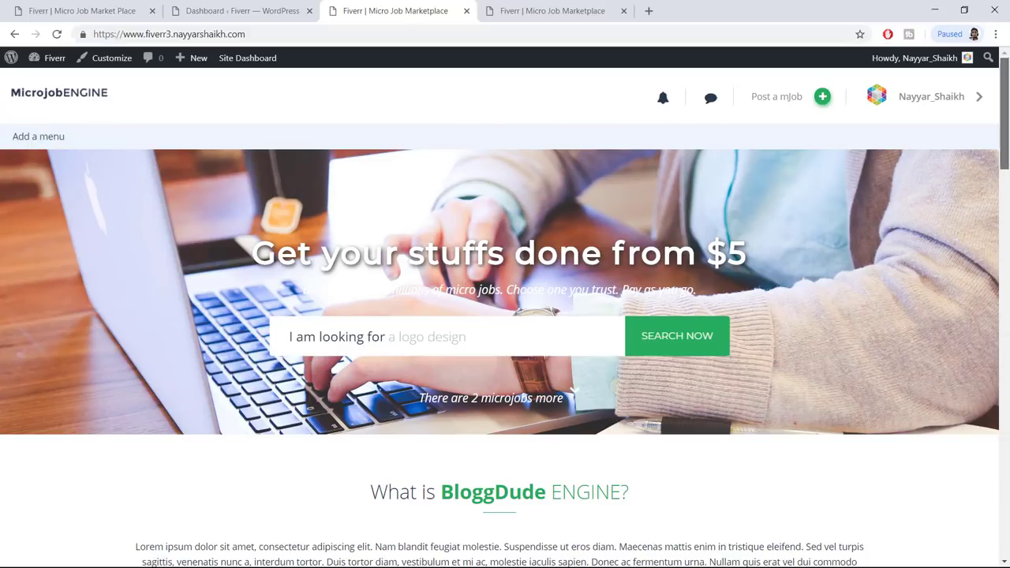
left_click_drag(1005, 152, 1005, 541)
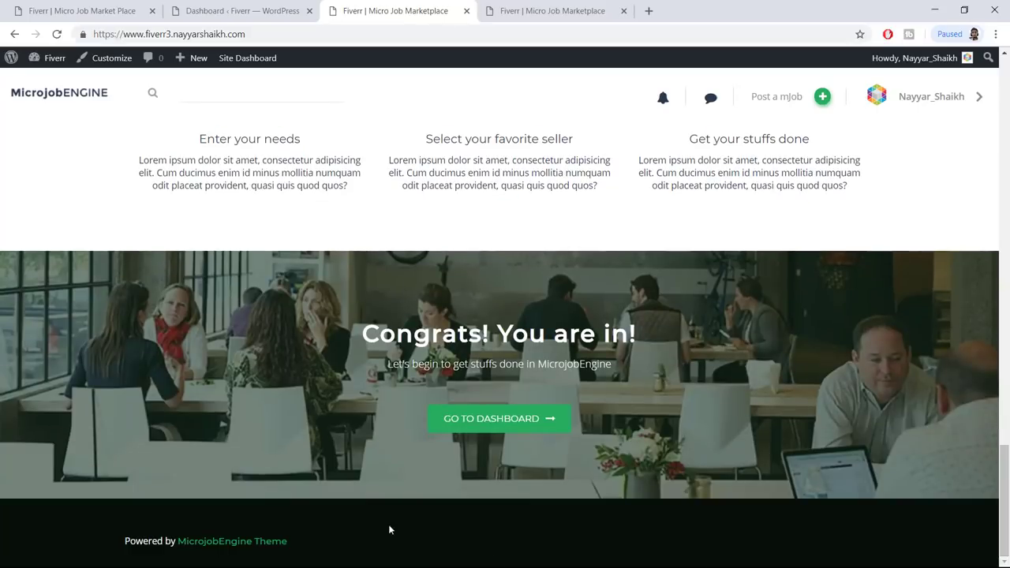
scroll(444, 515, "up", 20)
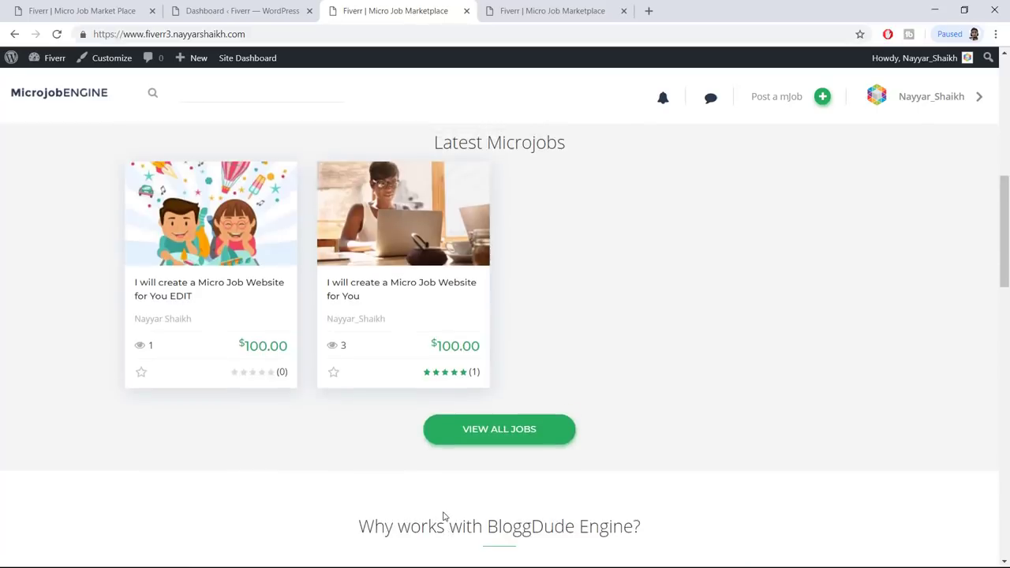
key("ctrl+shift+Tab")
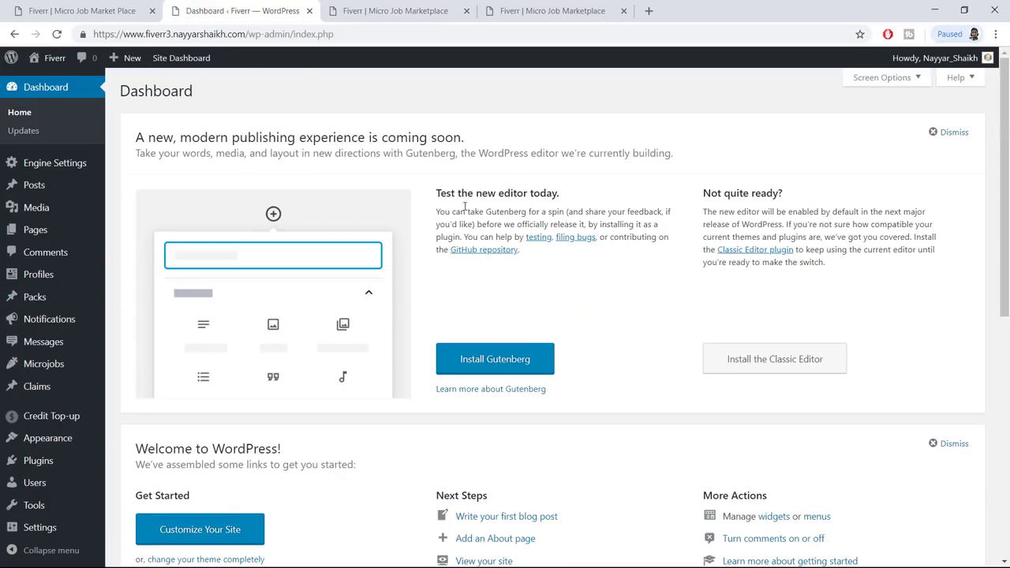
Create a new menu named 'Main Menu' under Appearance > Menus
scroll(47, 331, "down", 2)
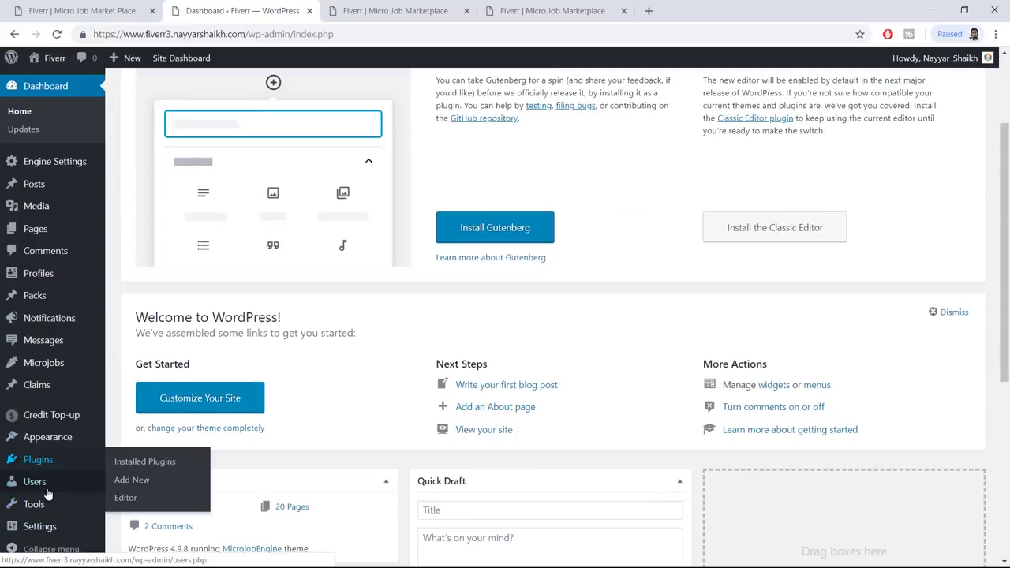
mouse_move(51, 444)
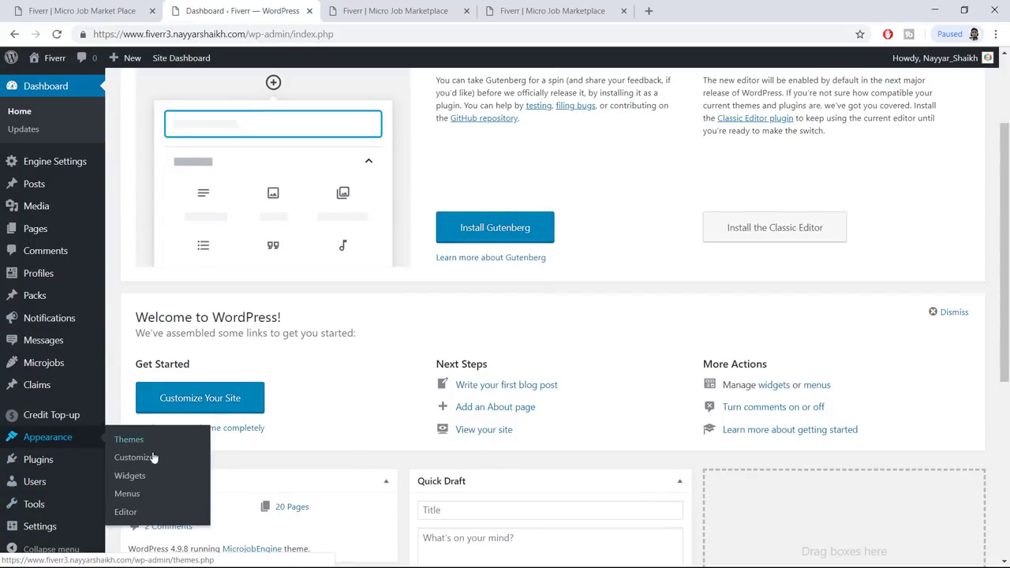
left_click(129, 495)
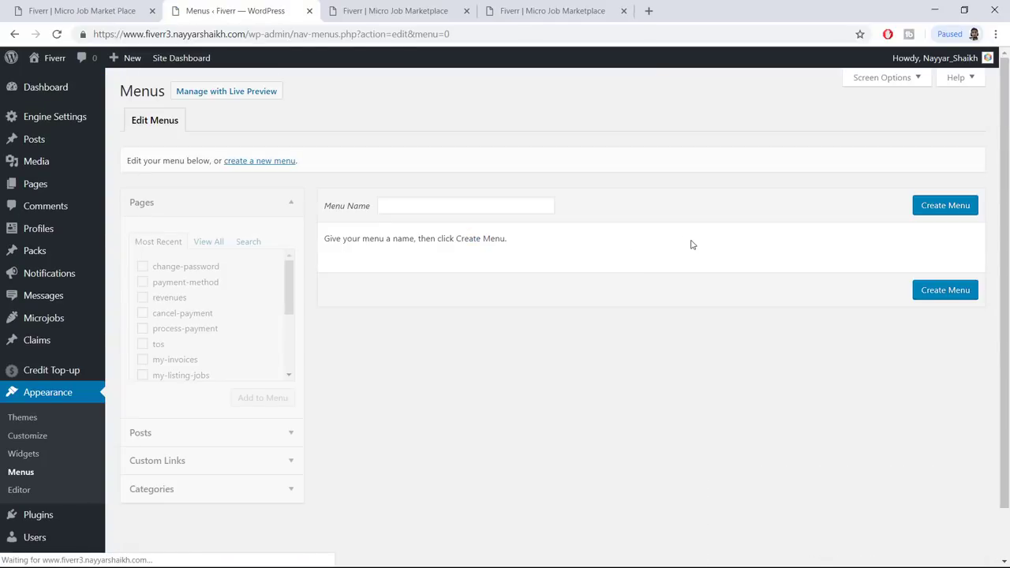
left_click(475, 208)
type("Main Menu")
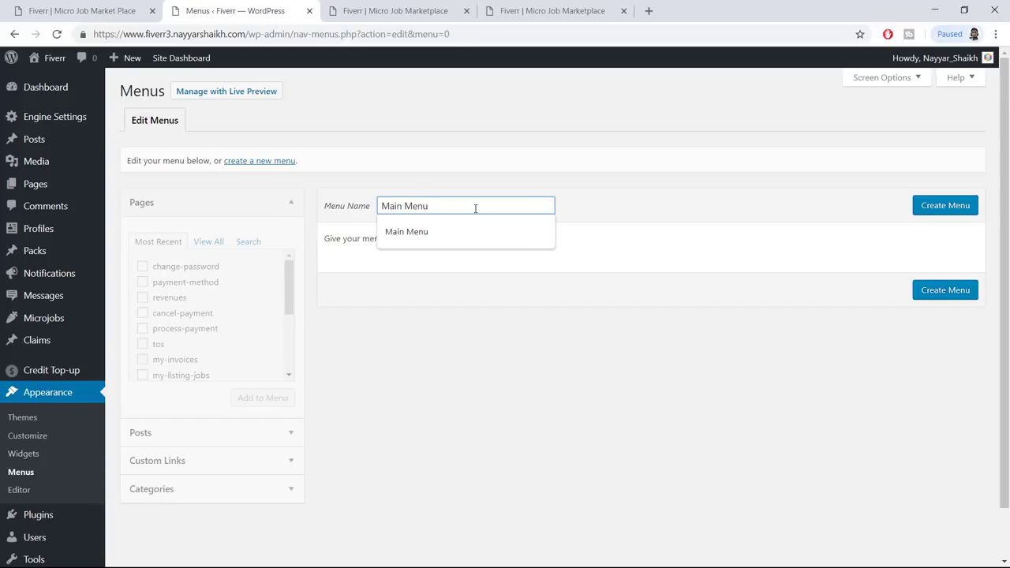
left_click(946, 220)
left_click(949, 206)
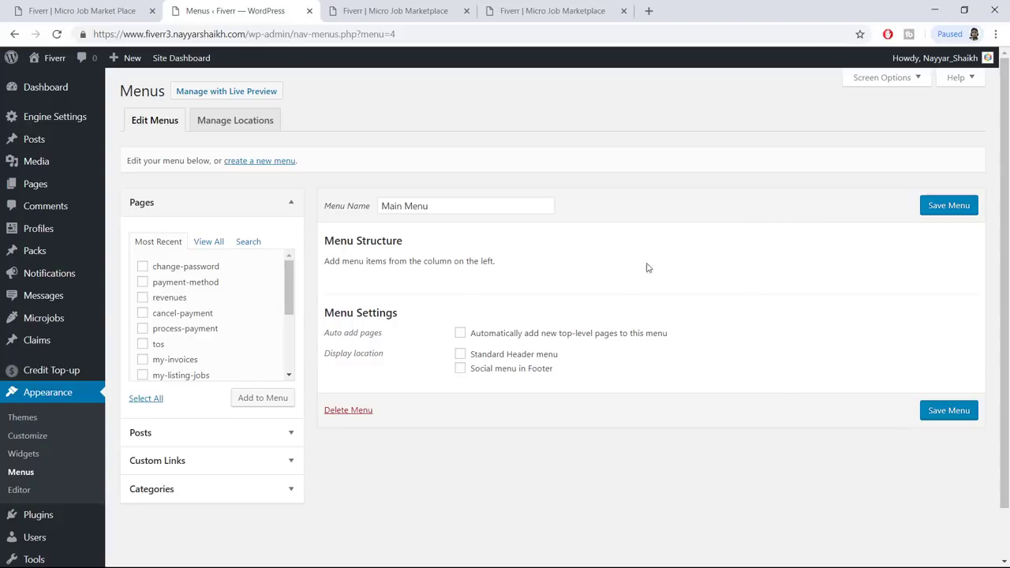
Assign Main Menu to the Standard Header location and save it
left_click(502, 359)
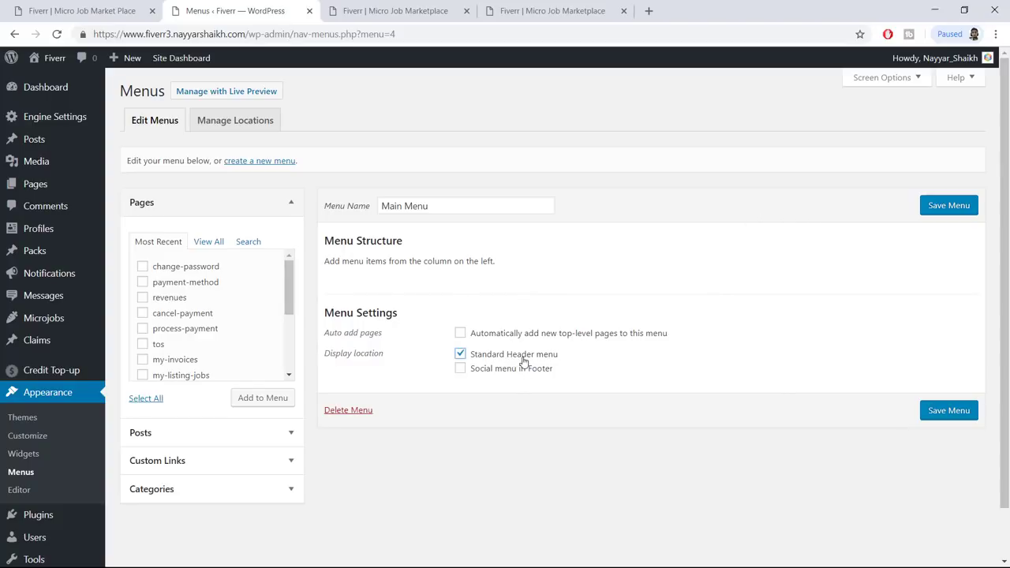
left_click(935, 412)
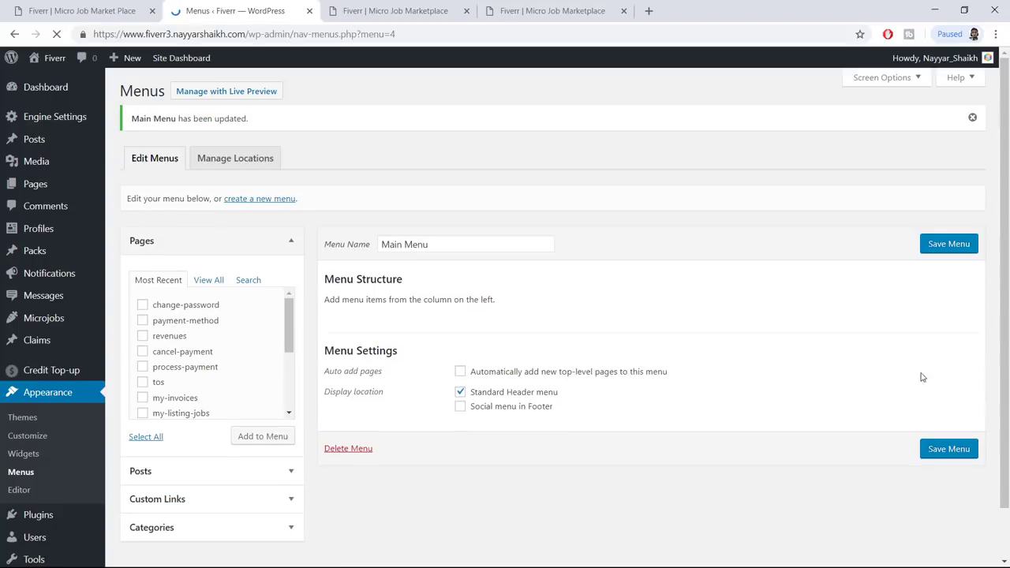
left_click(886, 86)
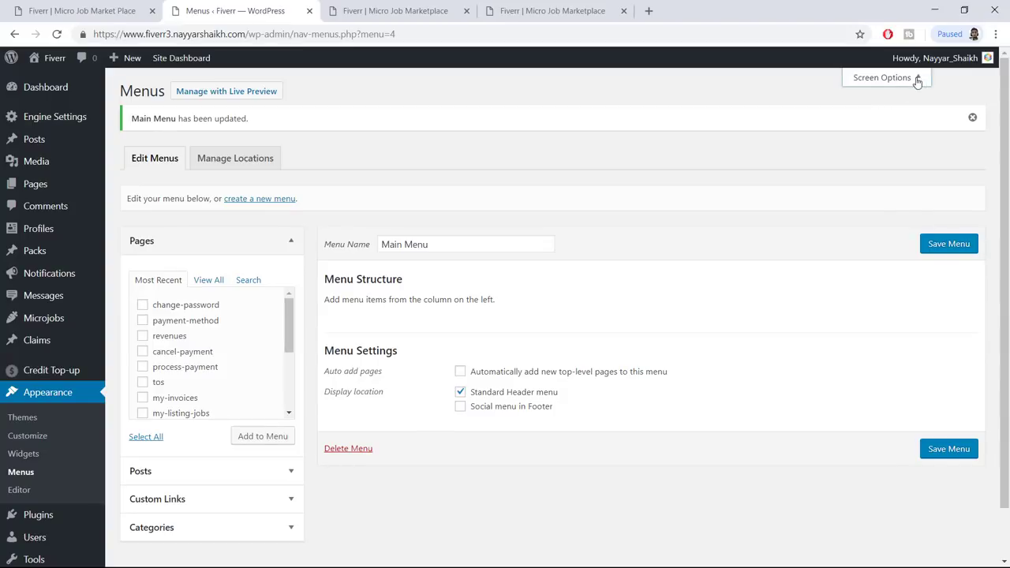
Launch Manage with Live Preview and wait for the menu Customizer to load
left_click(223, 93)
left_click(368, 10)
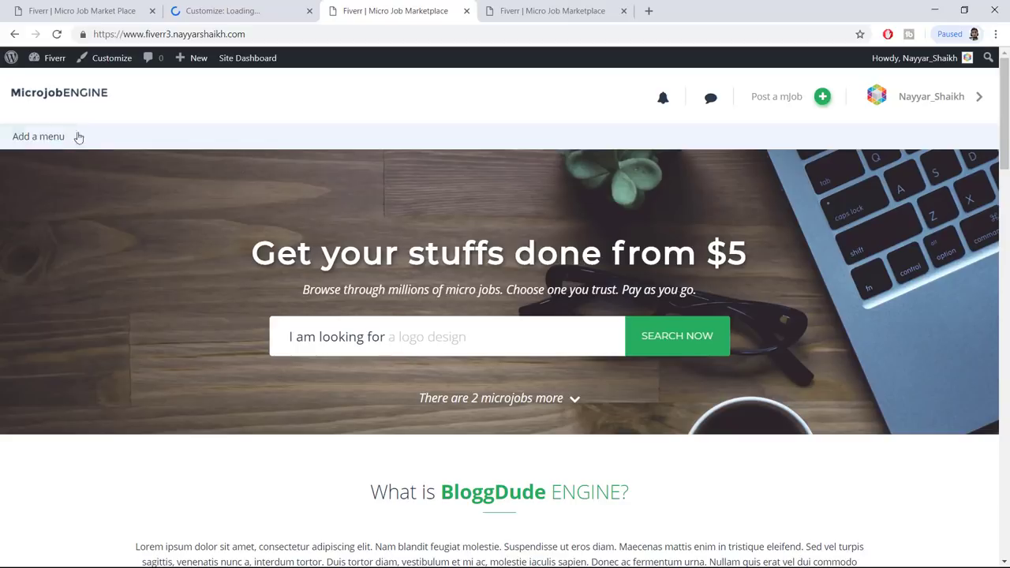
left_click(252, 9)
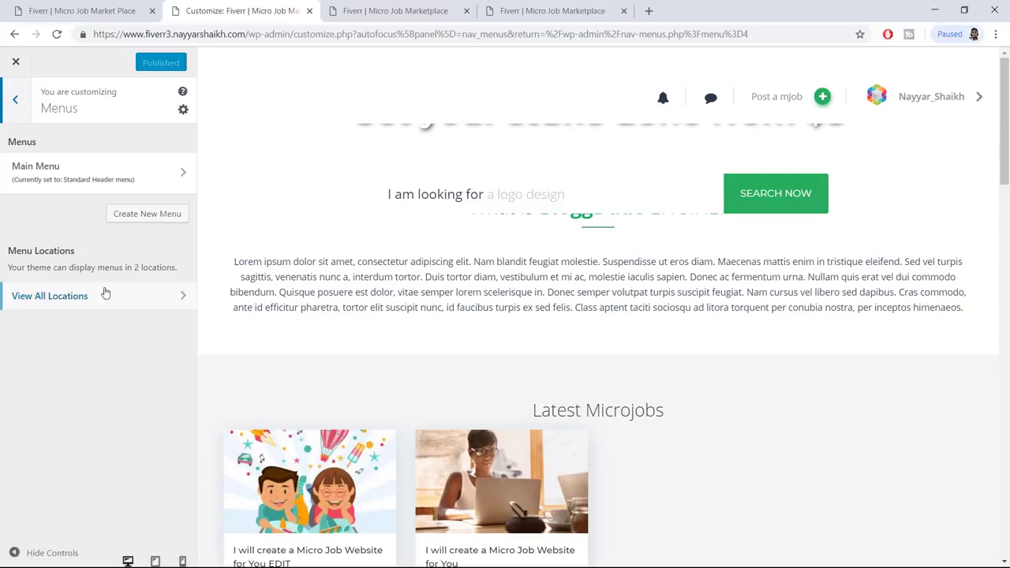
Add the WordPress Websites microjob category to Main Menu and publish
left_click(70, 175)
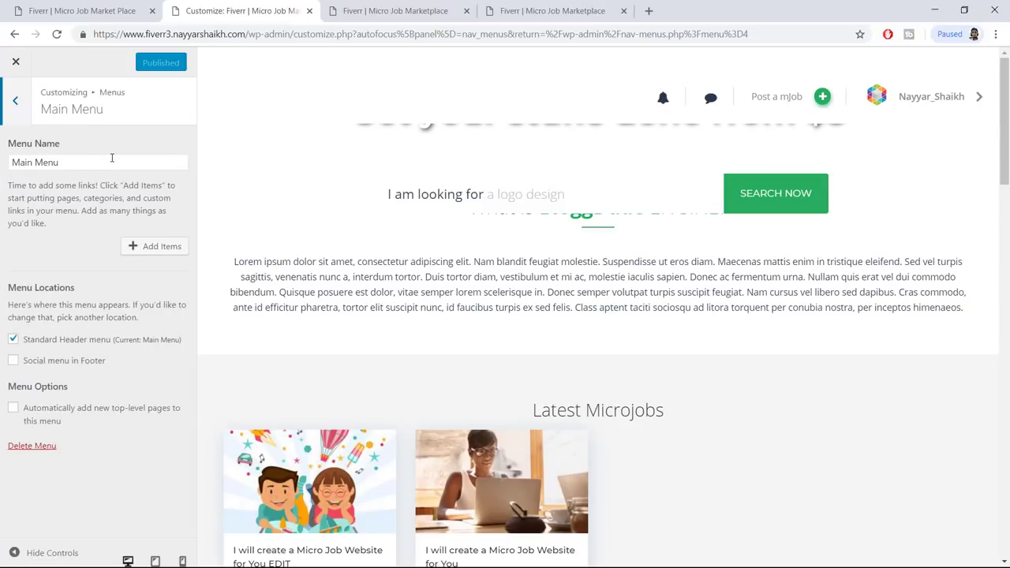
left_click(162, 249)
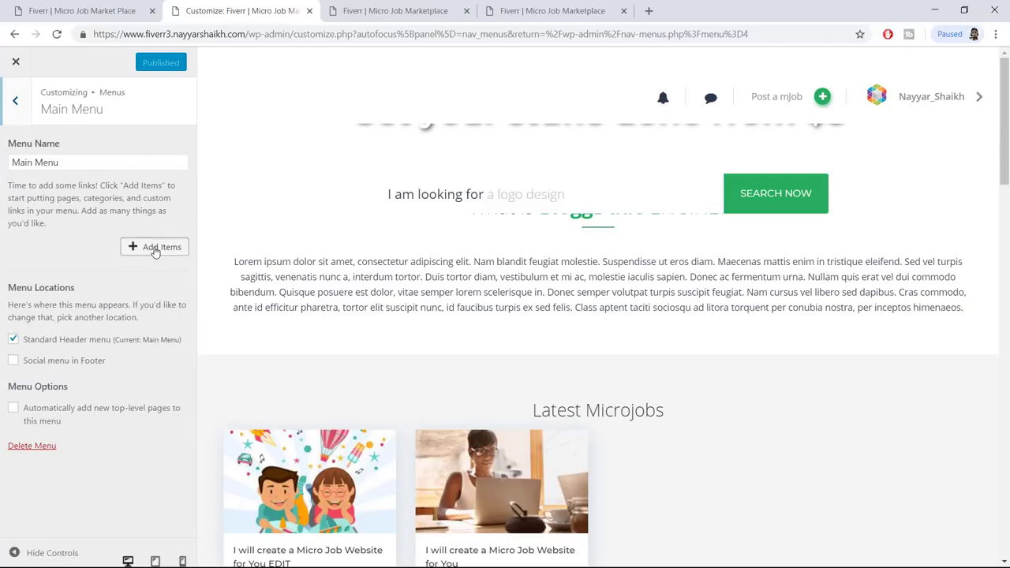
scroll(327, 247, "down", 3)
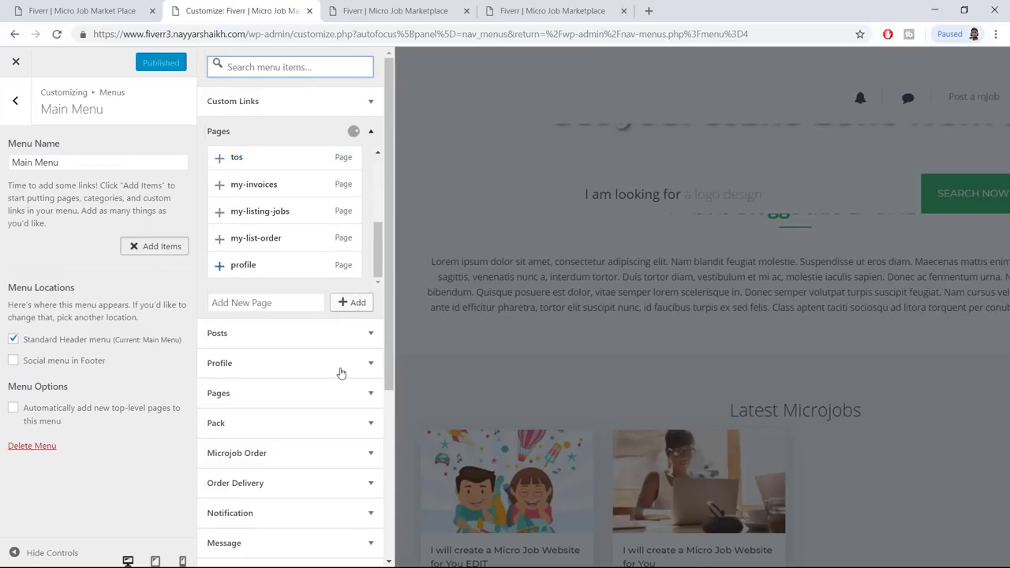
scroll(350, 372, "down", 4)
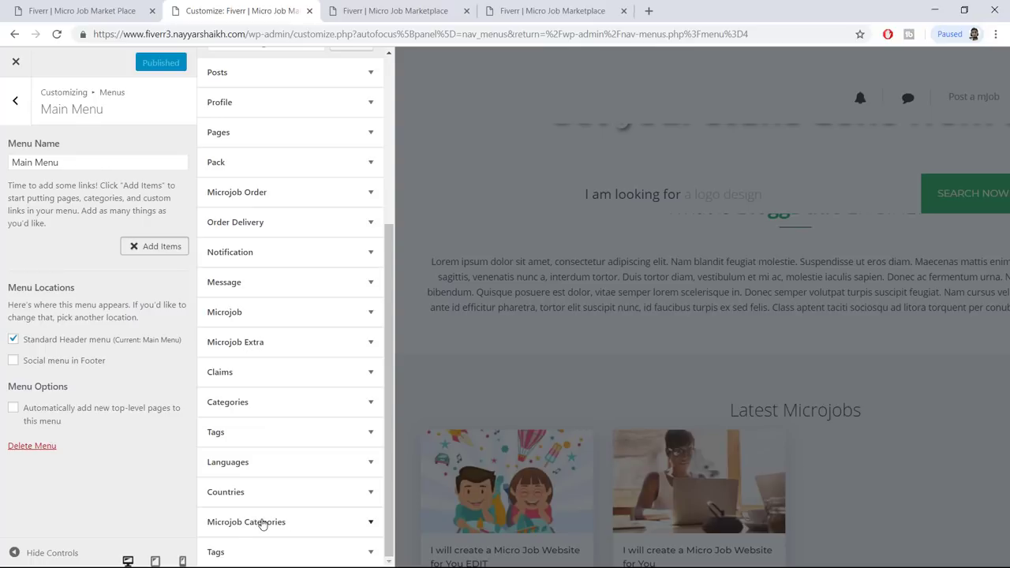
left_click(267, 523)
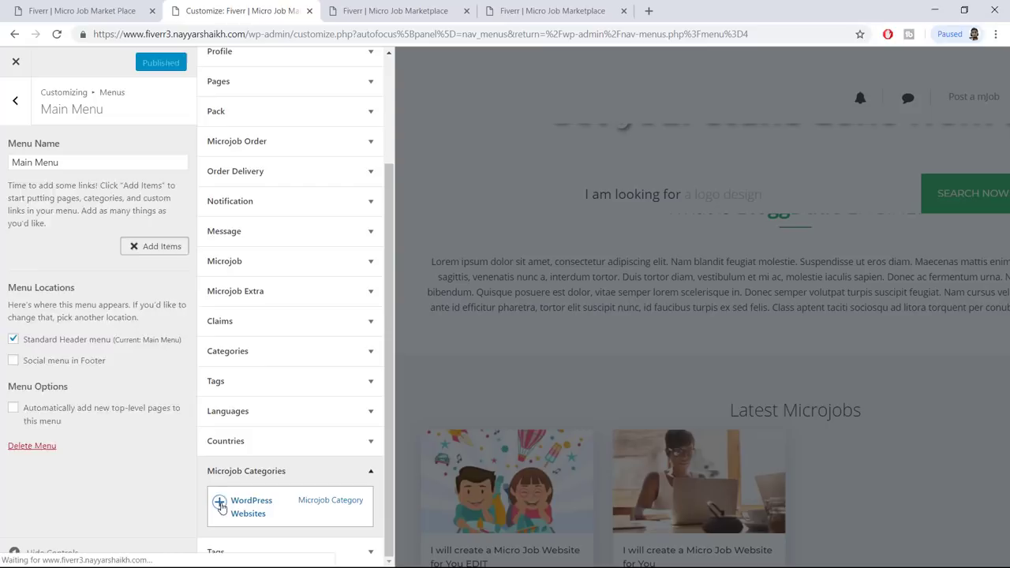
left_click(221, 506)
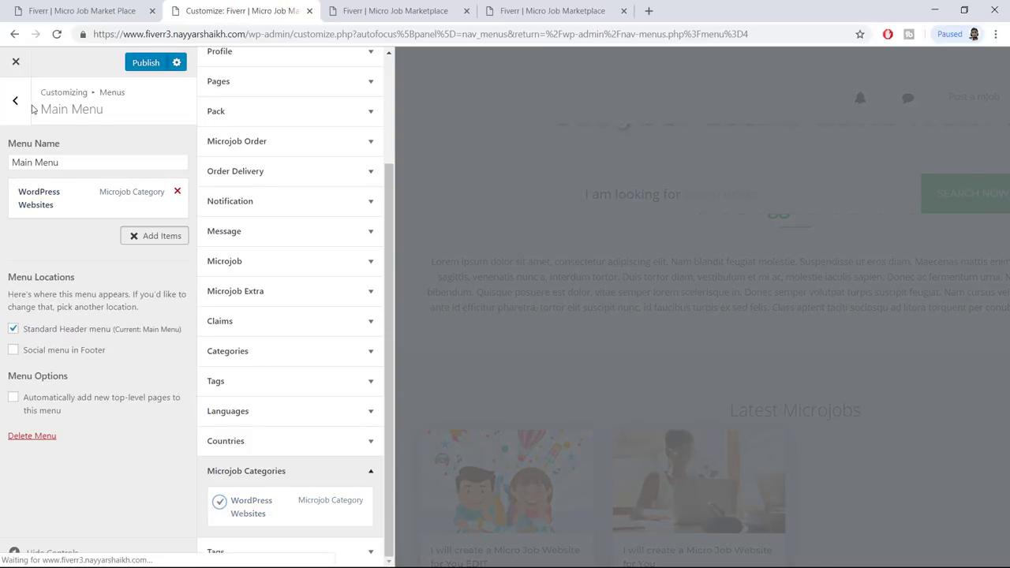
left_click(143, 63)
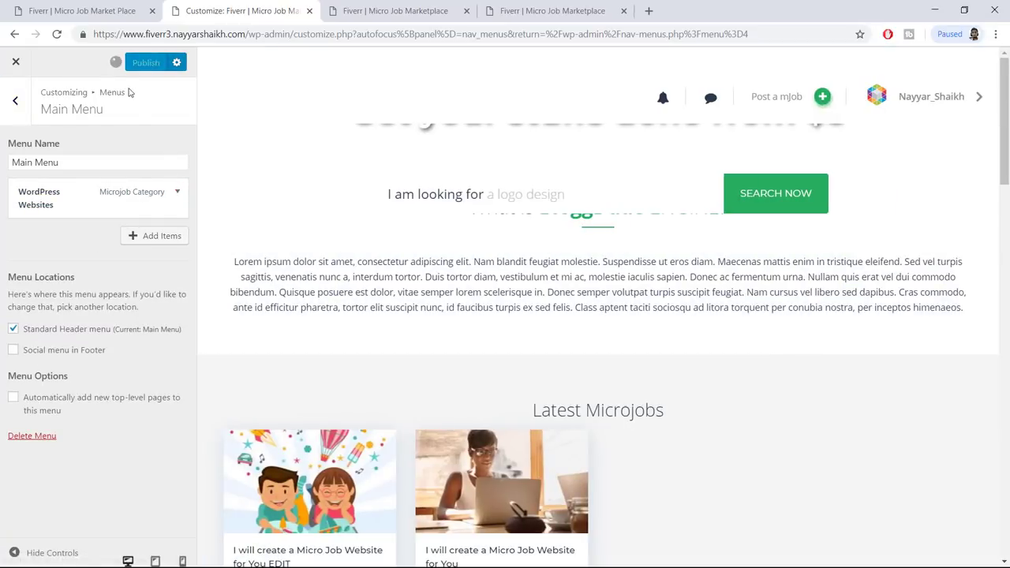
left_click(371, 10)
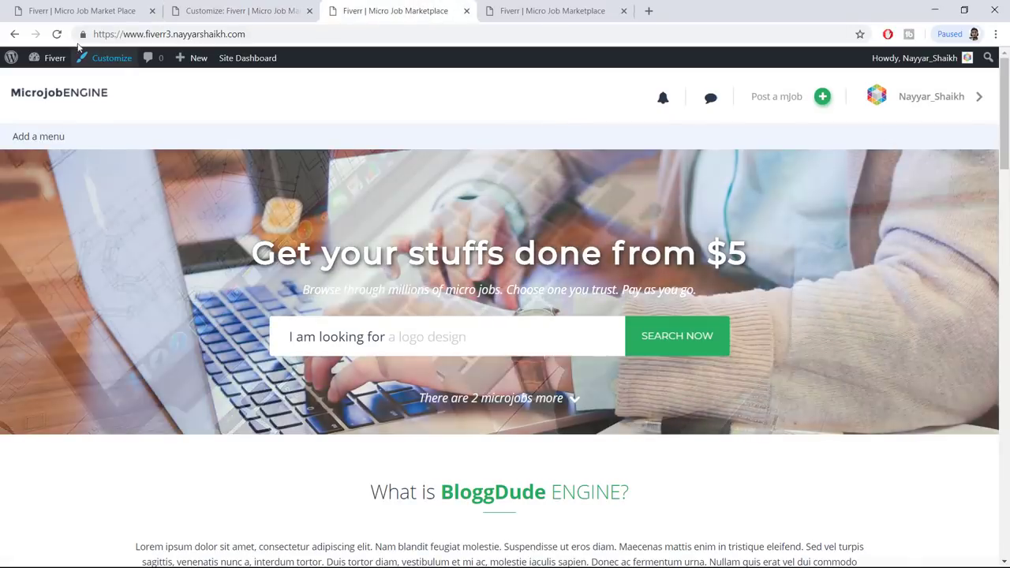
Reload the site to show the WordPress Websites menu item, then compare footers with the demo site
left_click(56, 34)
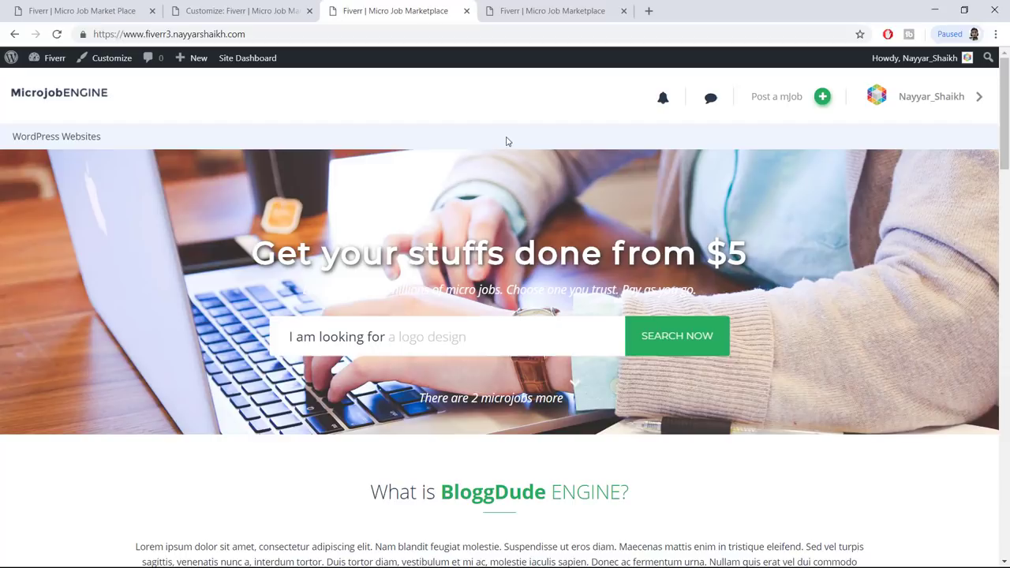
scroll(871, 373, "down", 20)
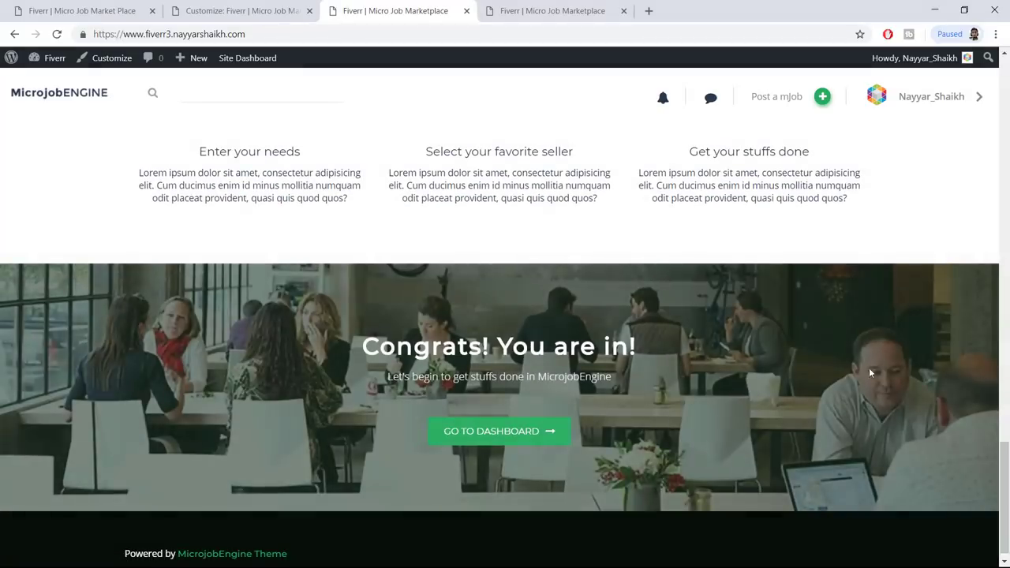
scroll(734, 321, "down", 1)
left_click(32, 6)
scroll(505, 315, "down", 15)
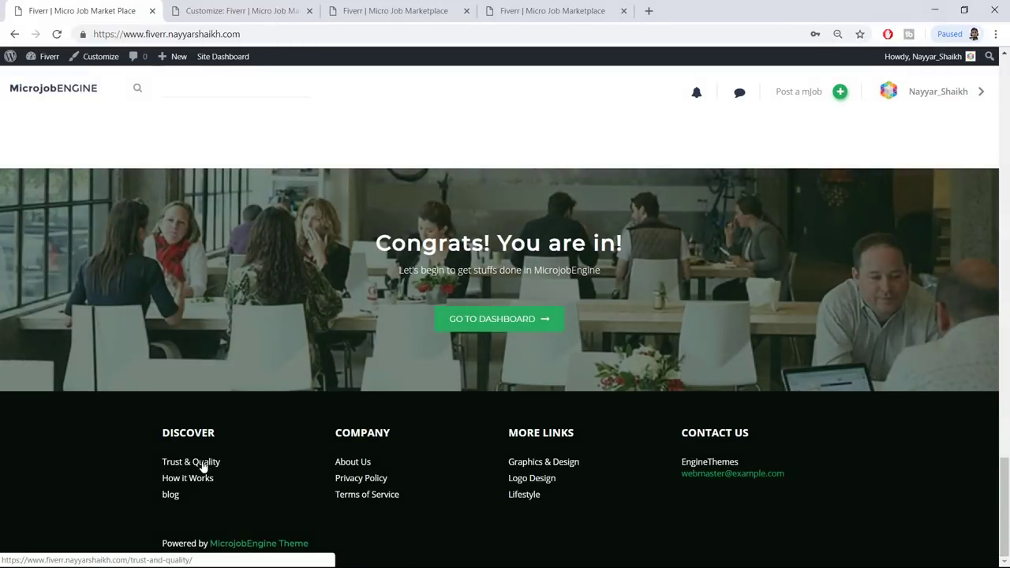
Read the demo footer's Trust & Quality page, then return to the demo home page
left_click(203, 467)
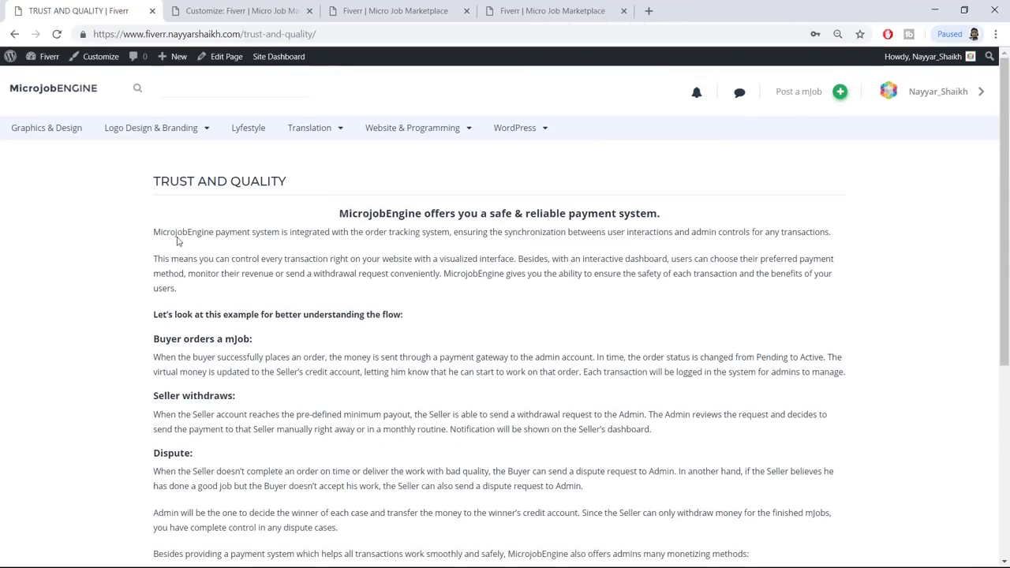
left_click_drag(153, 231, 514, 485)
left_click(514, 484)
scroll(429, 327, "down", 10)
scroll(429, 327, "up", 8)
left_click(14, 34)
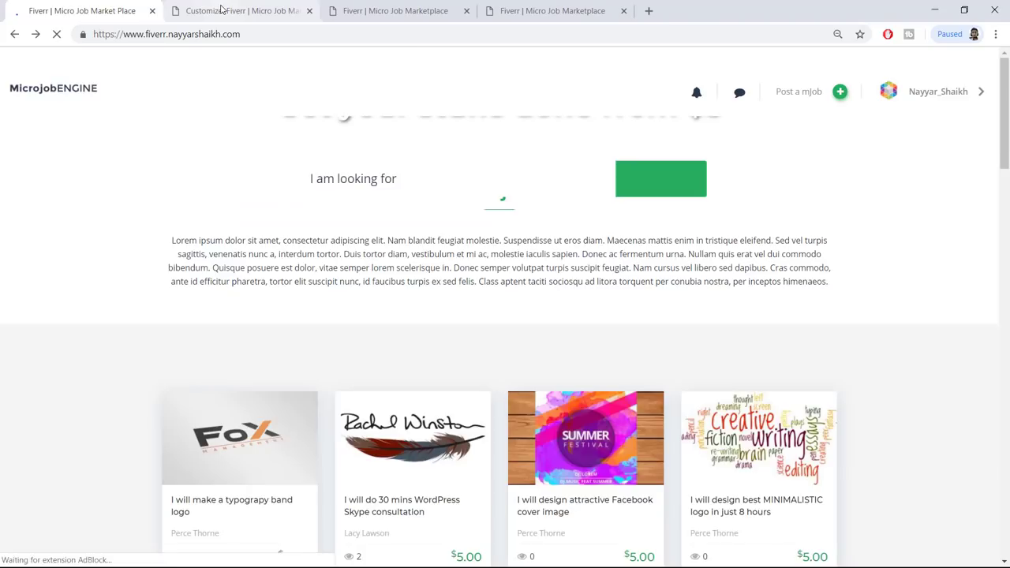
Close the Customizer to return to the Main Menu admin page
left_click(241, 10)
left_click(82, 10)
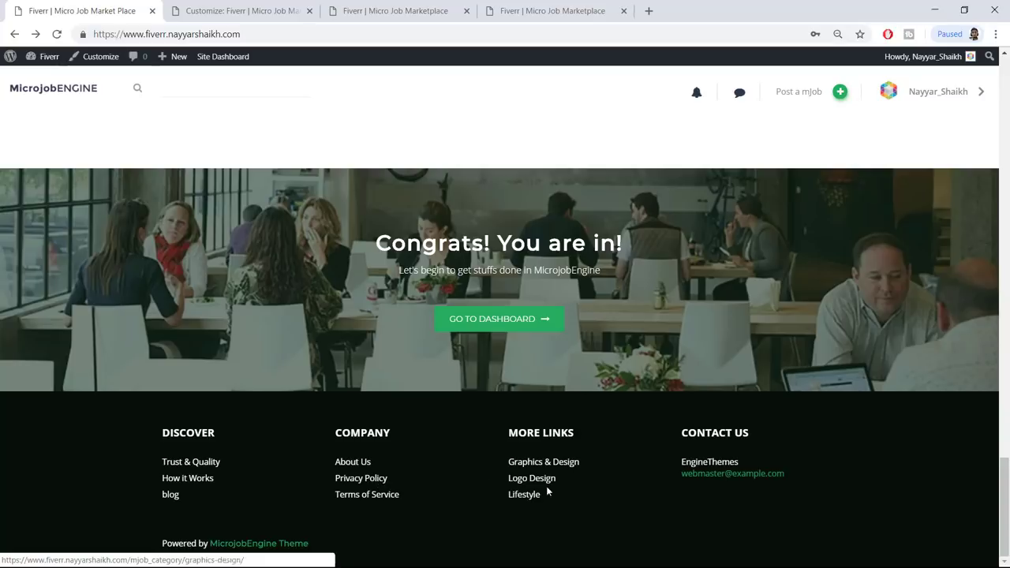
left_click(225, 14)
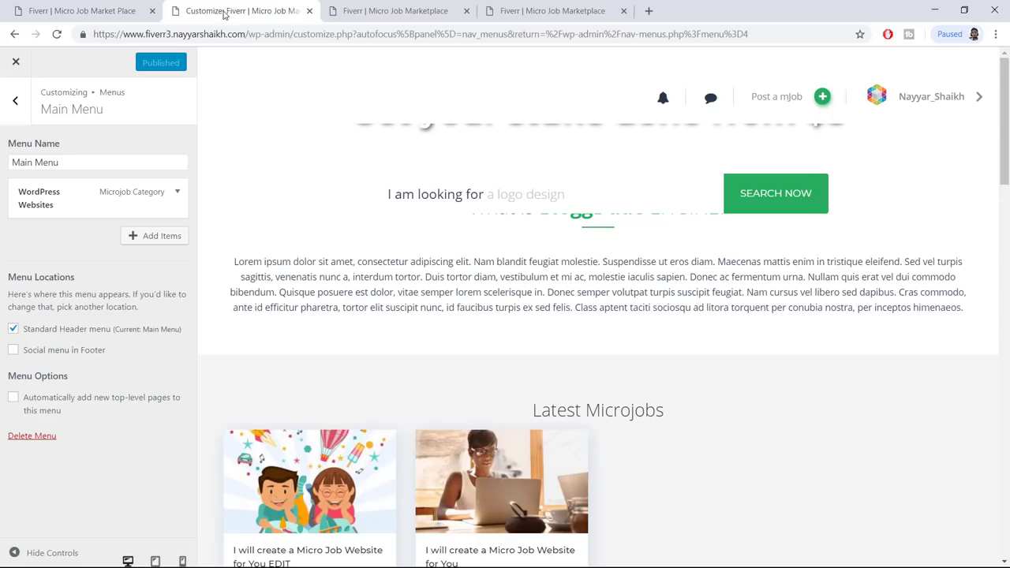
left_click(16, 62)
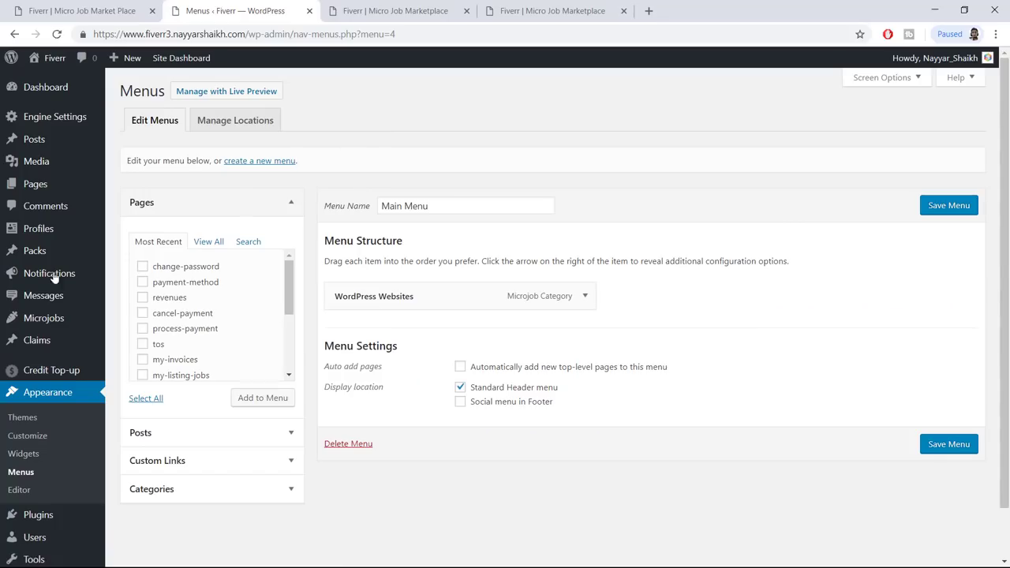
Install and launch the WordPress importer from Tools > Import
scroll(46, 312, "down", 1)
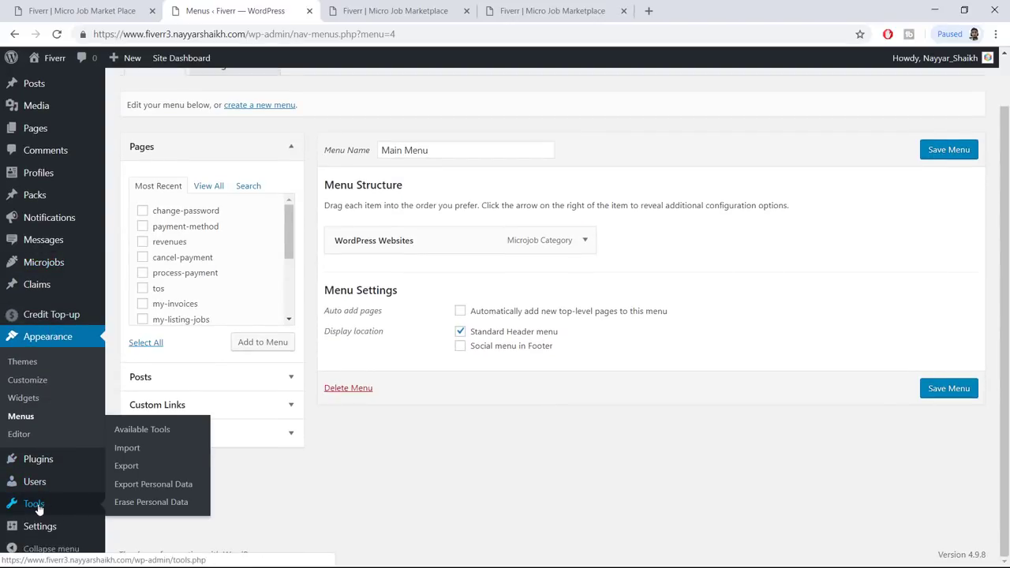
left_click(134, 449)
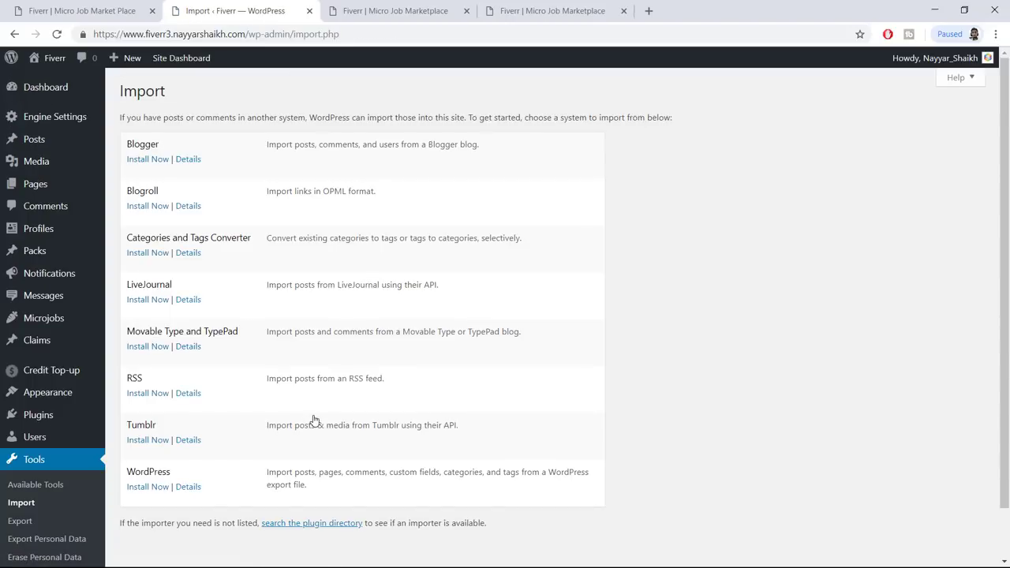
left_click(147, 489)
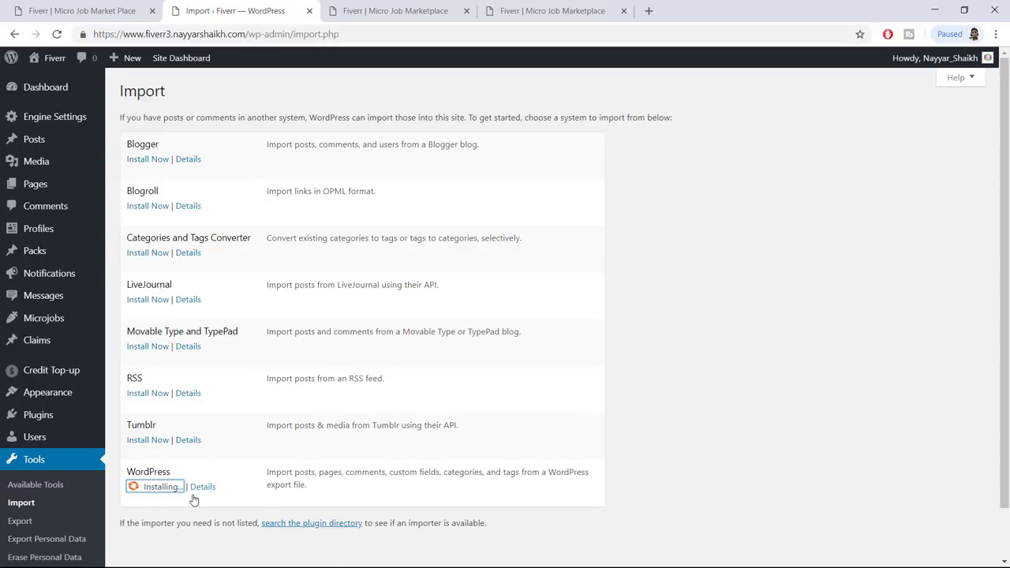
left_click(147, 517)
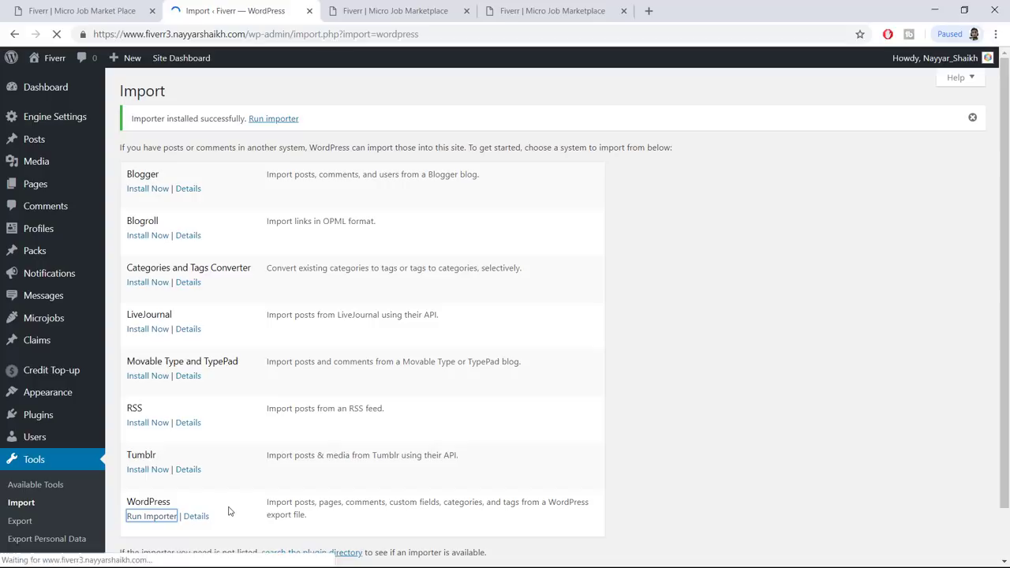
Upload the fiverr.wordpress.2018-10-02 (2) export file to the importer
left_click(371, 163)
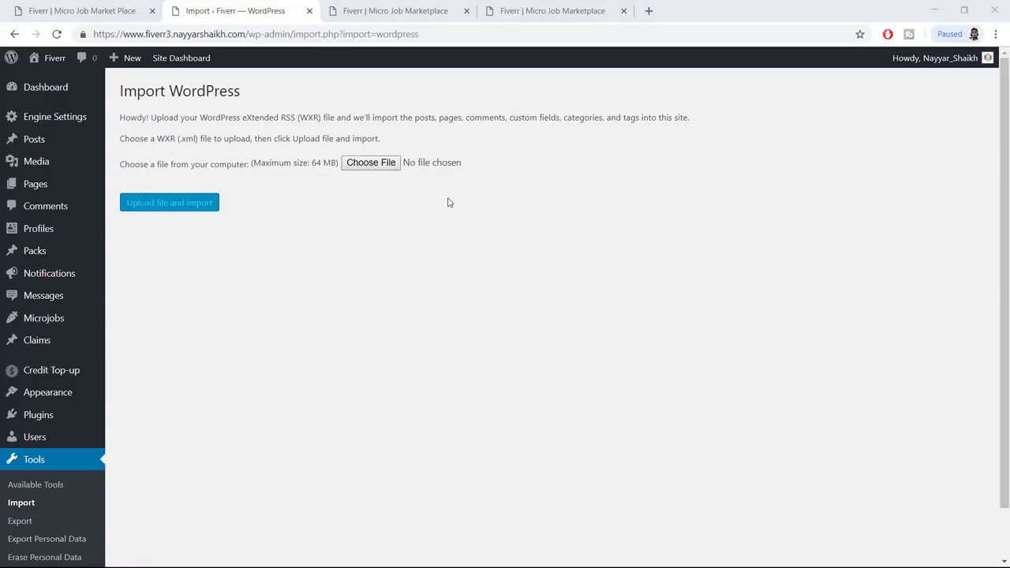
left_click(345, 131)
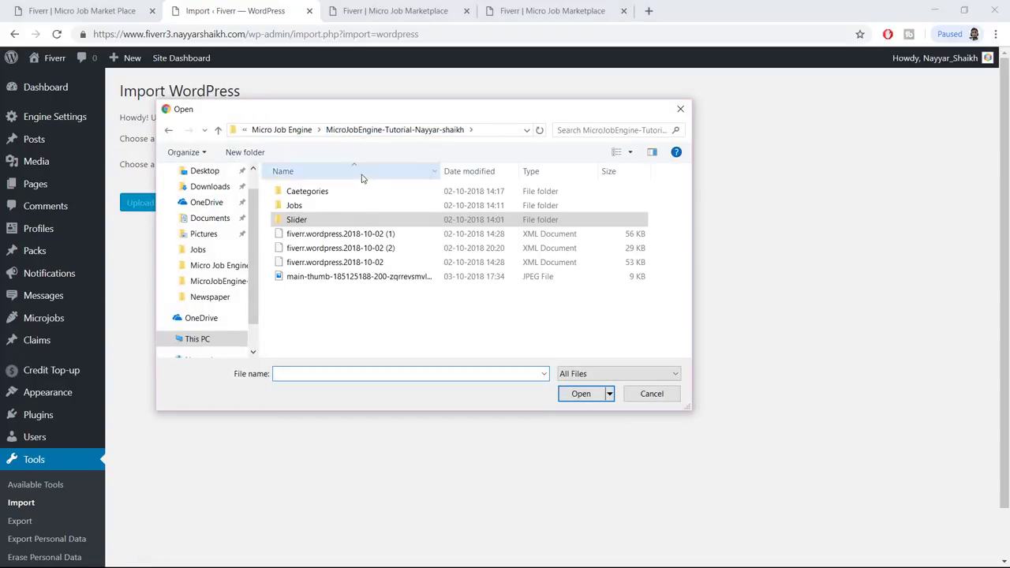
left_click(373, 250)
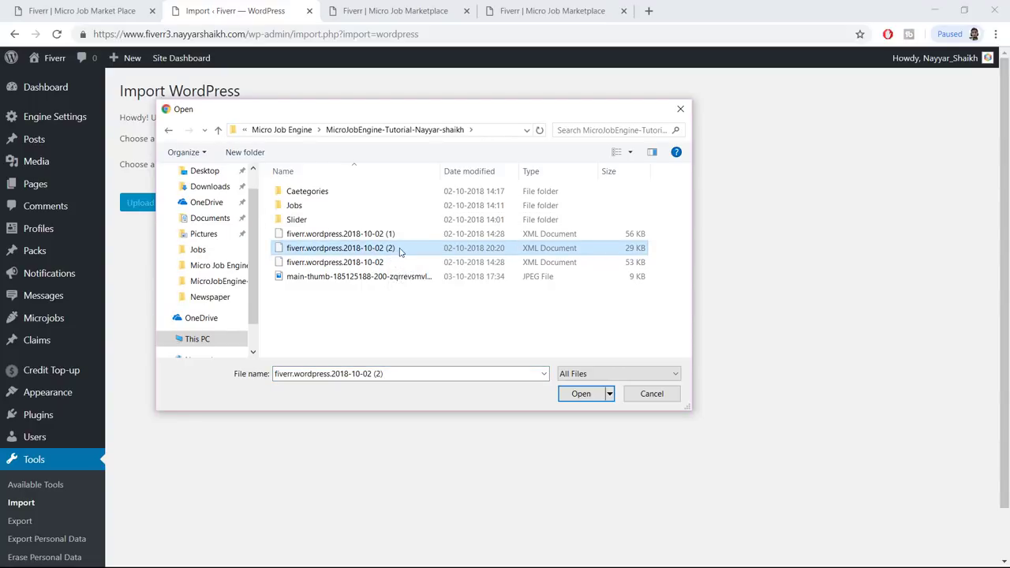
left_click(577, 399)
left_click(194, 204)
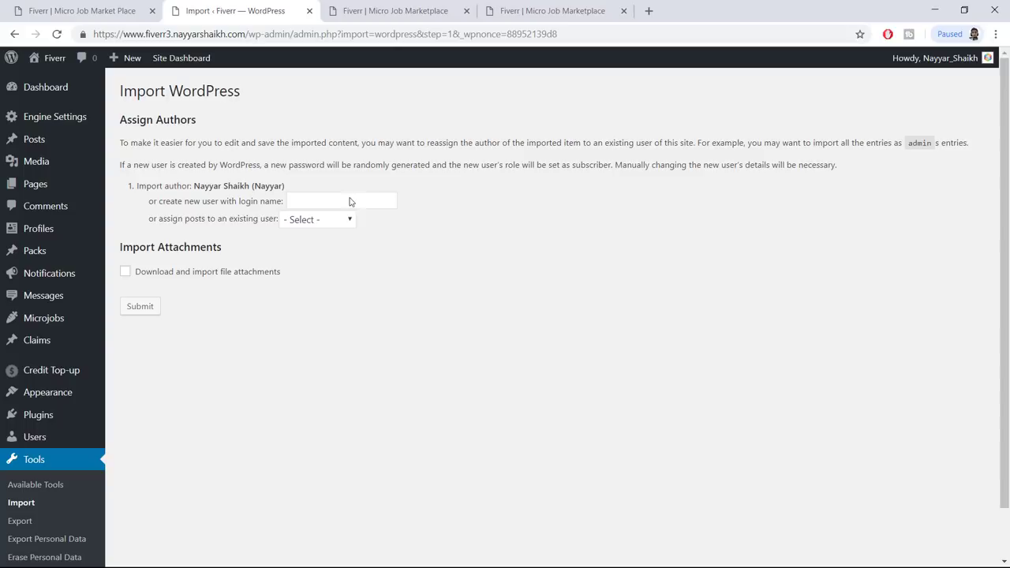
Assign posts to the existing admin user, include attachments, and run the import
left_click(334, 218)
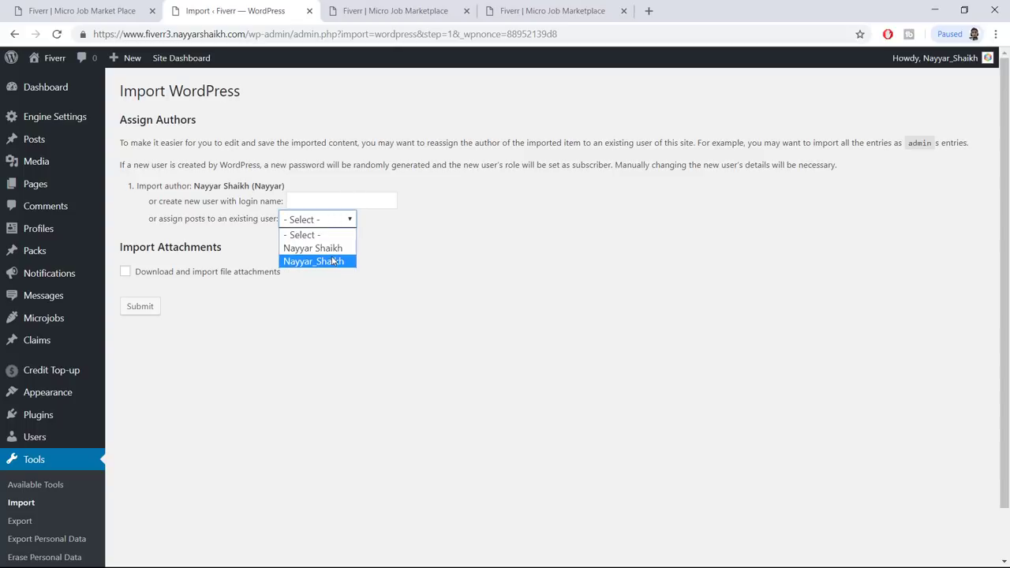
left_click(335, 262)
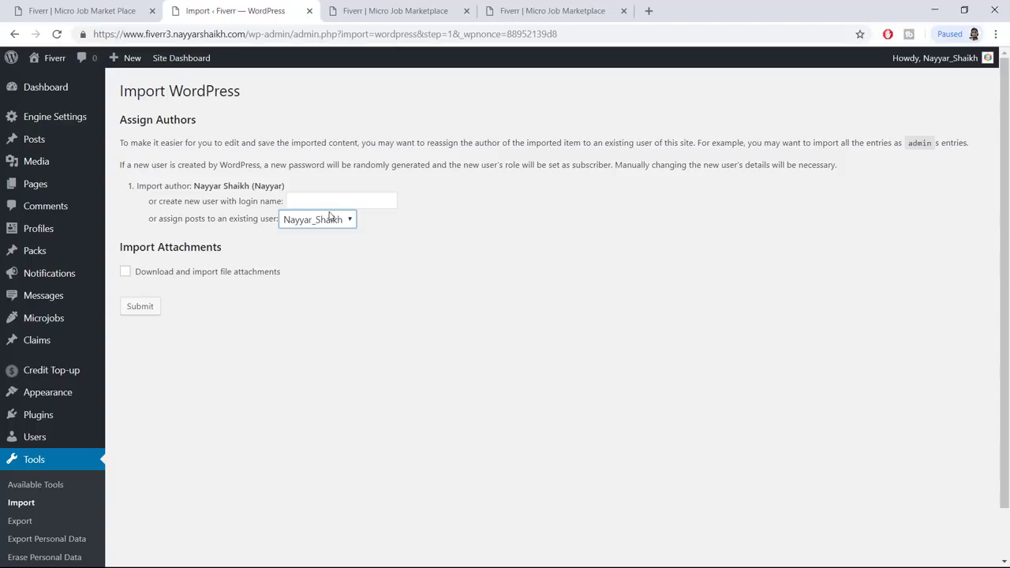
left_click(146, 277)
left_click(147, 312)
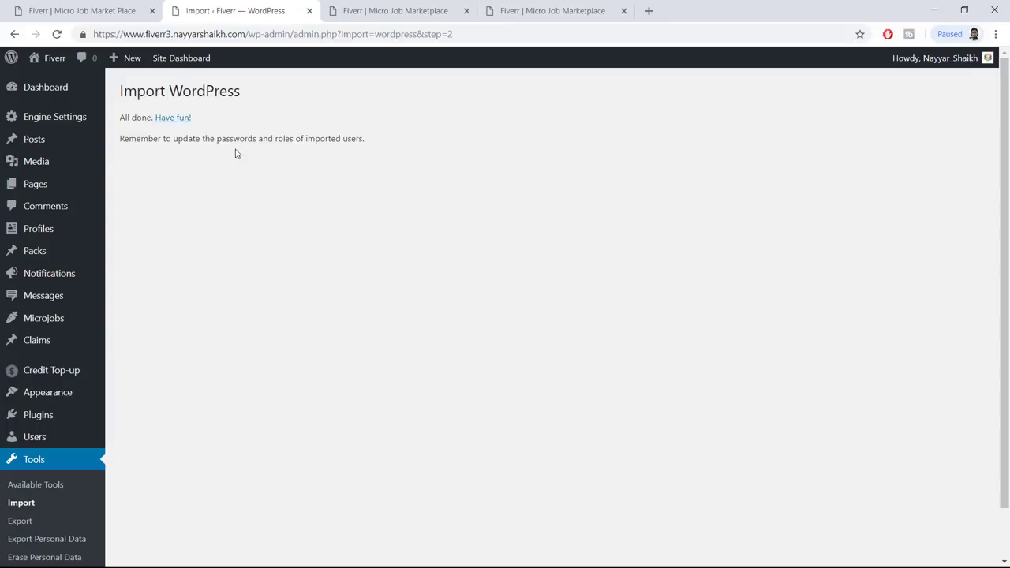
Review the All Pages list and compare it with the reference site's footer
left_click(41, 187)
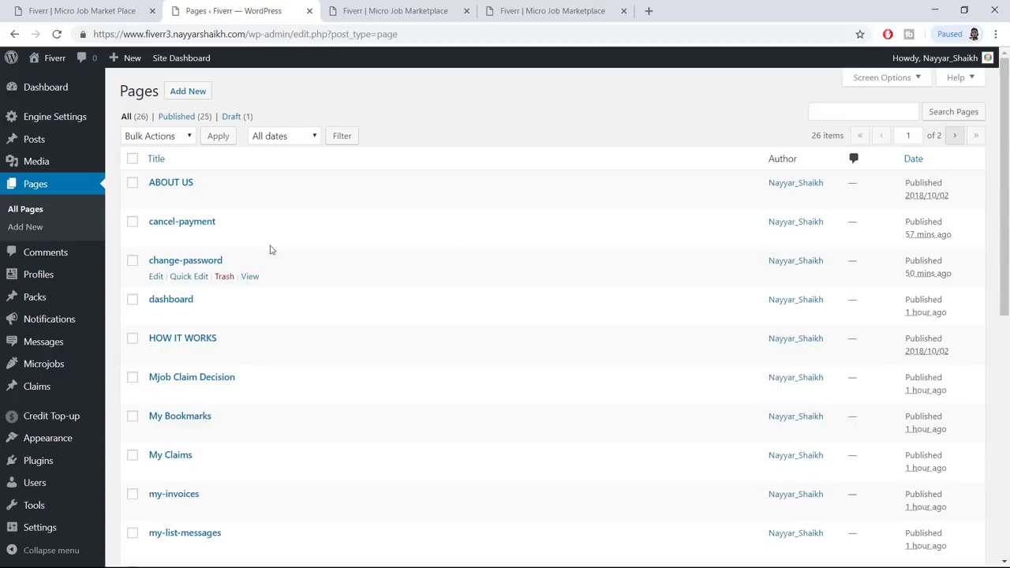
scroll(221, 272, "down", 3)
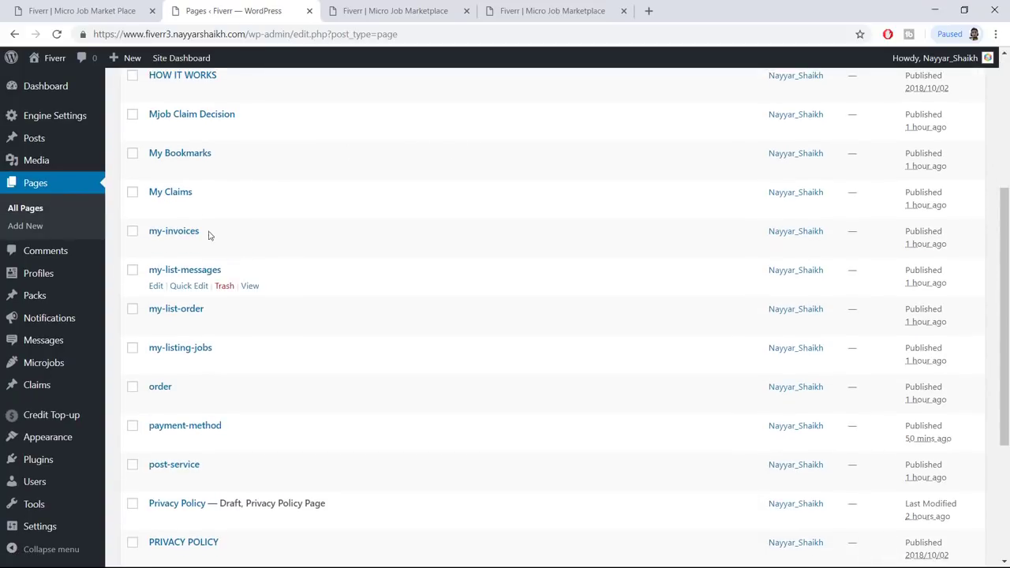
scroll(250, 200, "down", 3)
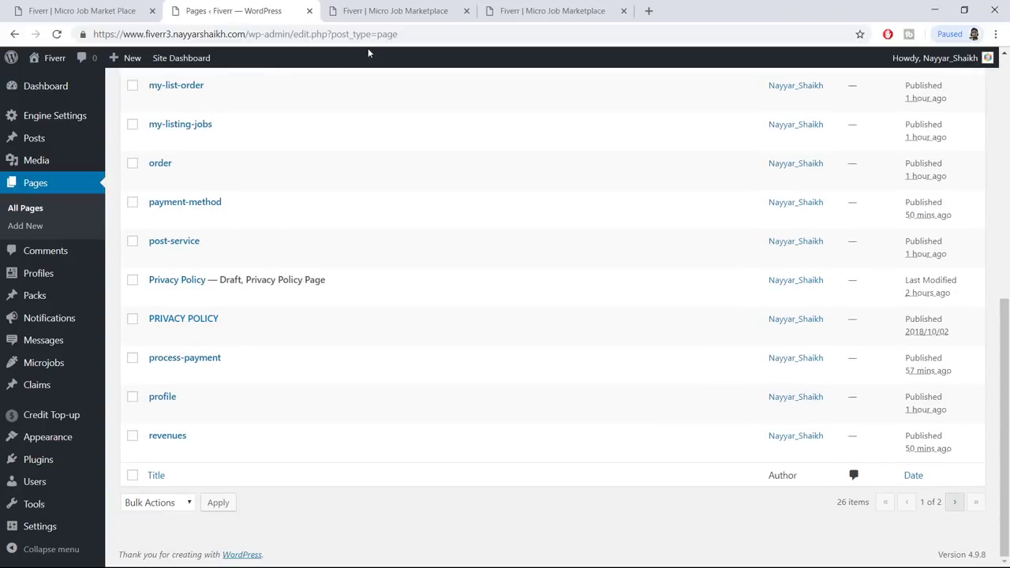
left_click(377, 5)
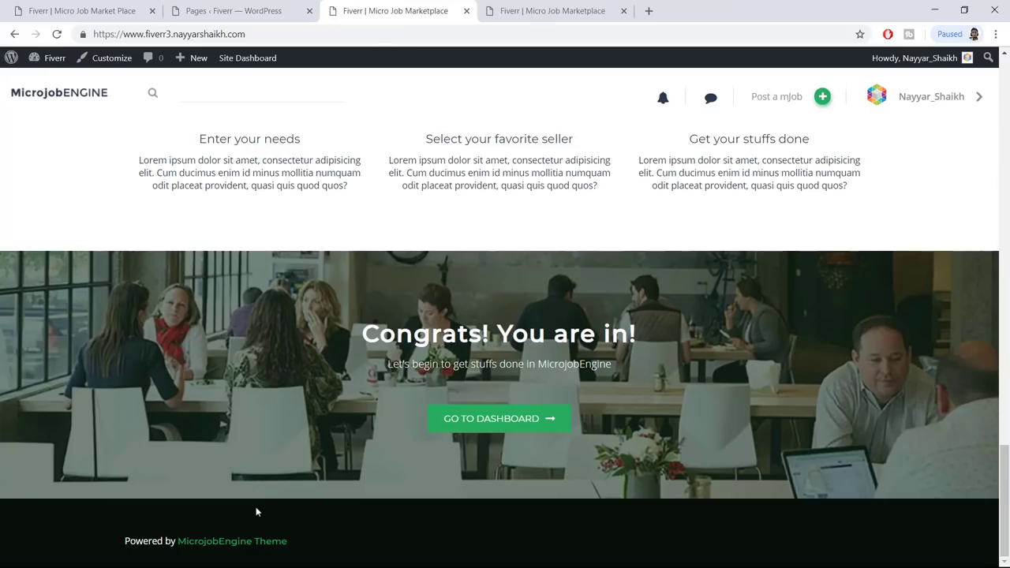
left_click(71, 10)
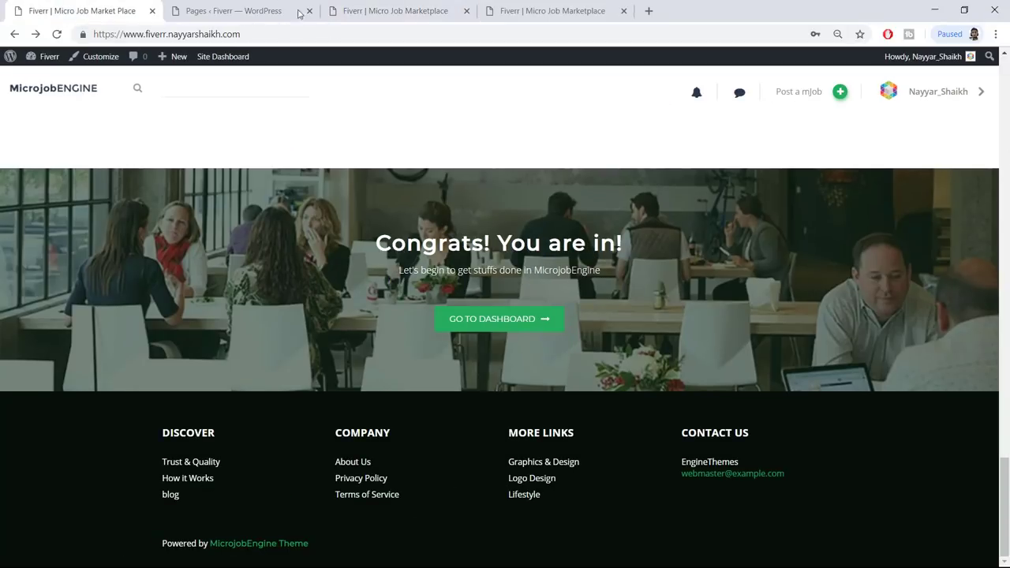
left_click(237, 9)
scroll(244, 195, "up", 6)
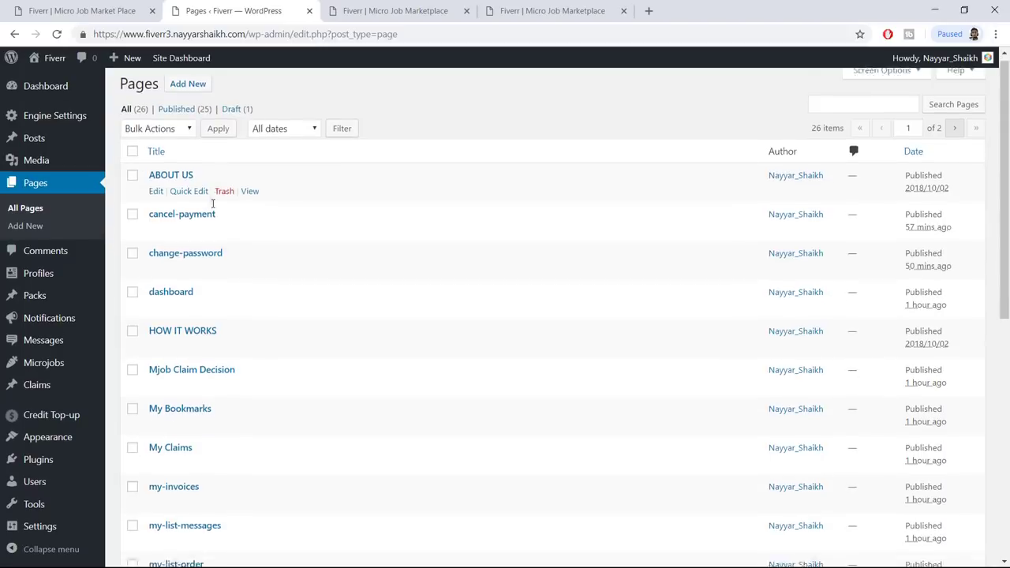
scroll(213, 203, "down", 3)
Go to Appearance > Menus, rechecking the reference site's footer along the way
mouse_move(45, 442)
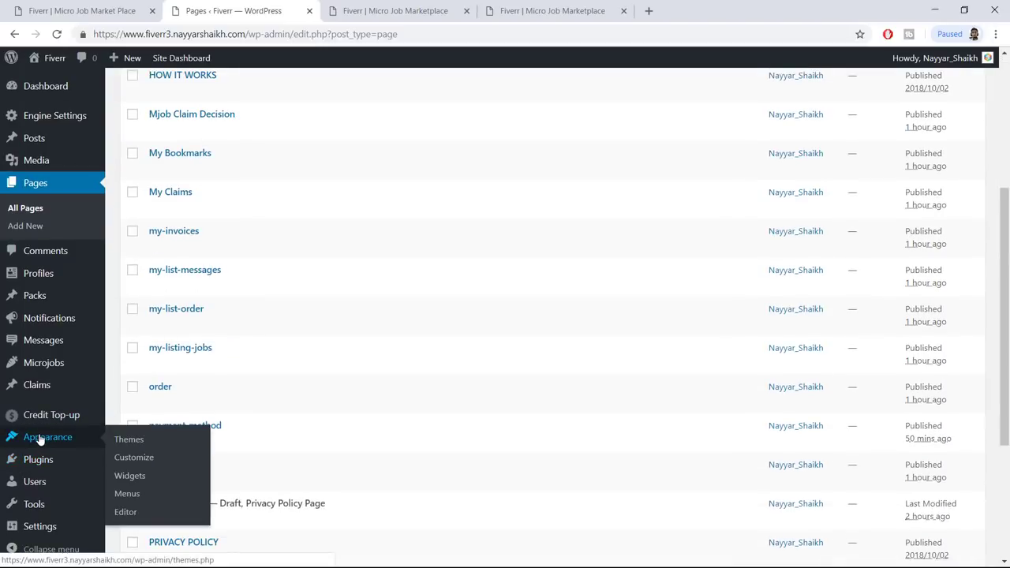
left_click(132, 494)
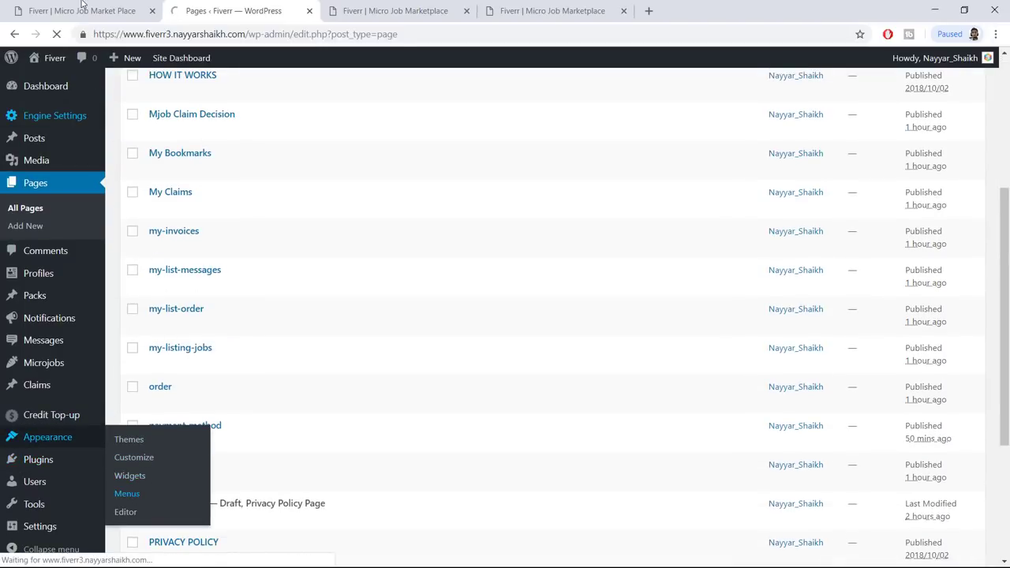
left_click(81, 7)
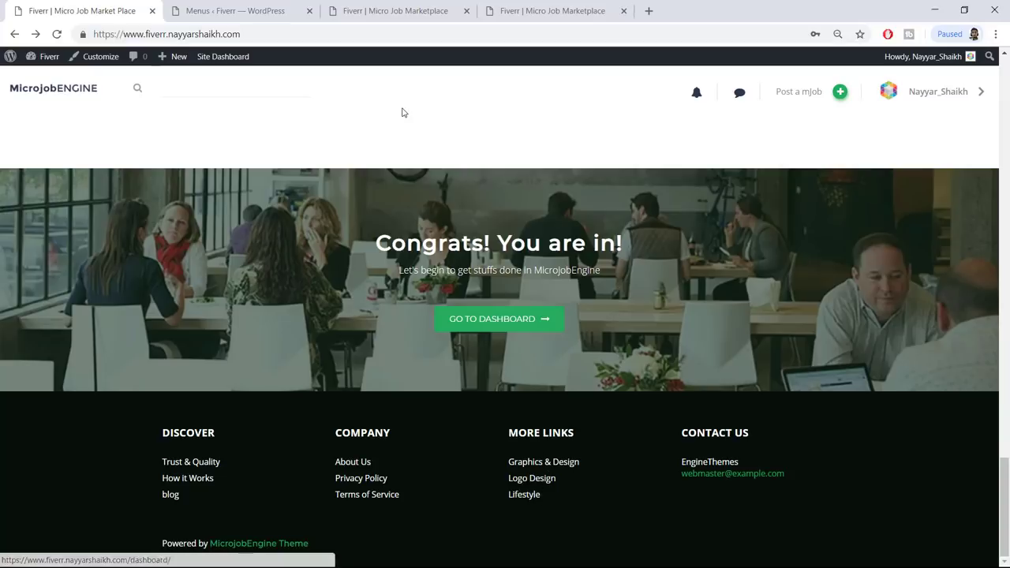
left_click(202, 7)
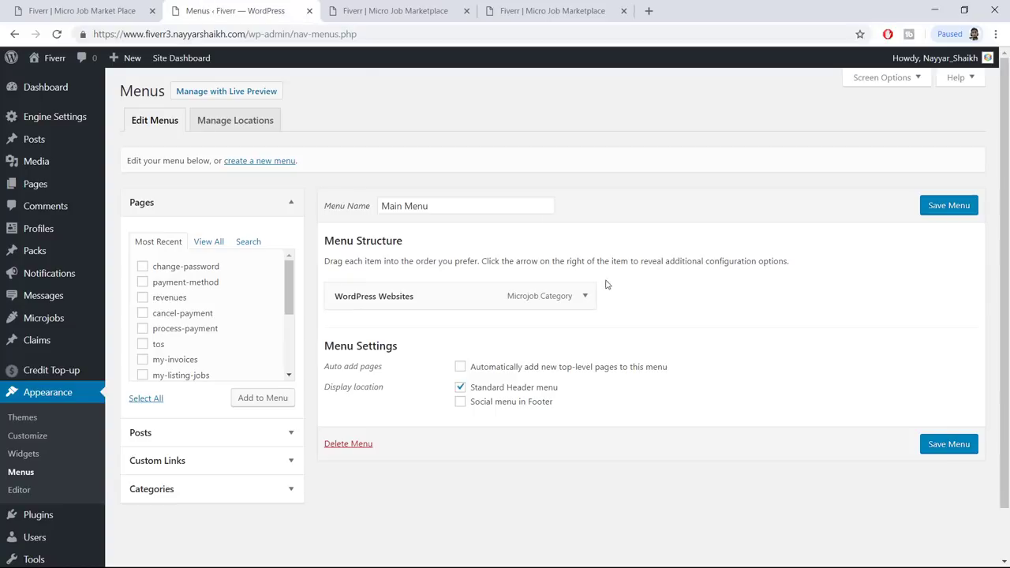
Create a new menu named Footer 1
left_click(209, 242)
left_click(164, 267)
left_click(172, 284)
left_click(183, 347)
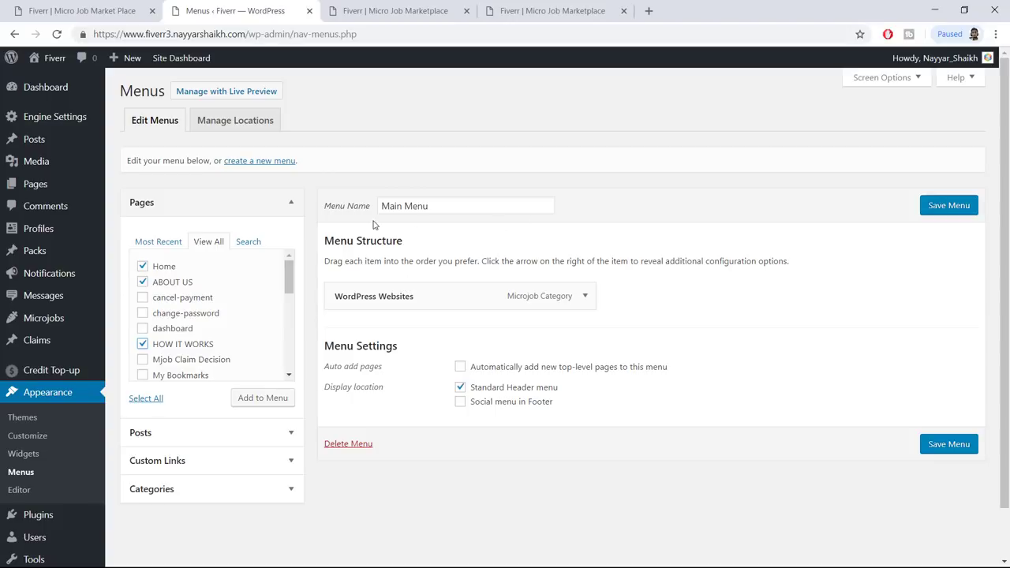
left_click(280, 161)
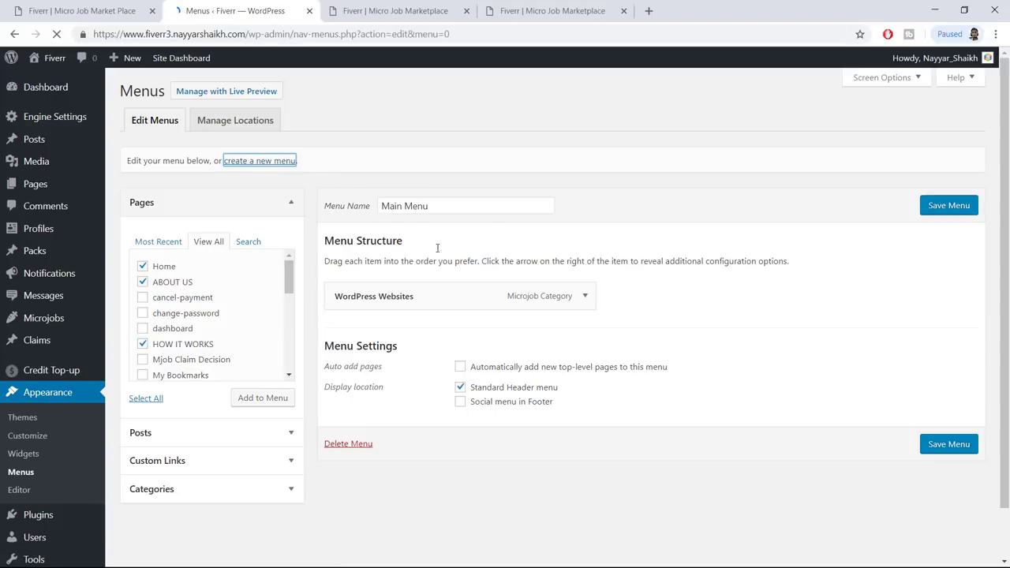
left_click(417, 211)
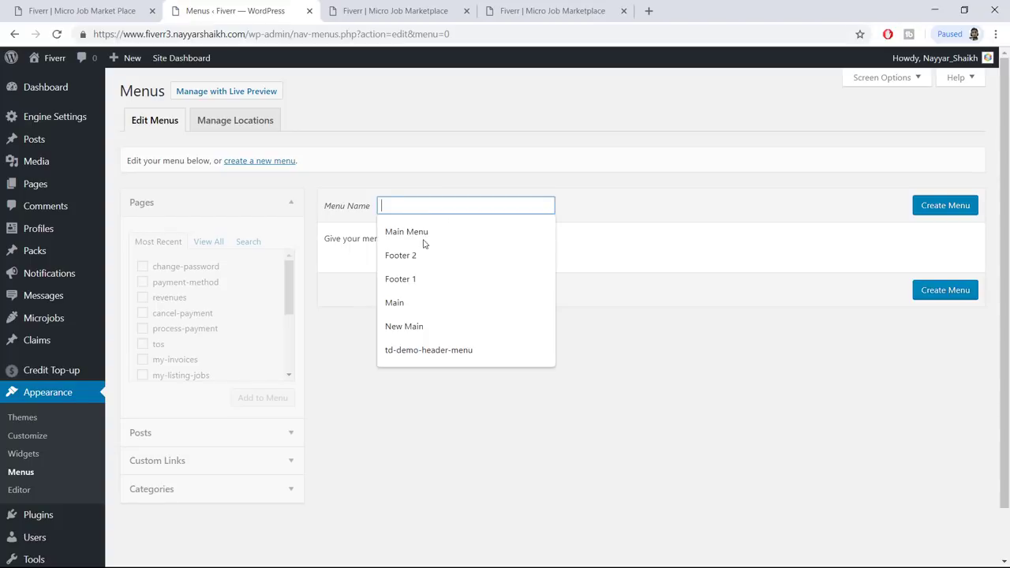
left_click(418, 277)
left_click(951, 212)
key("ctrl+shift+Tab")
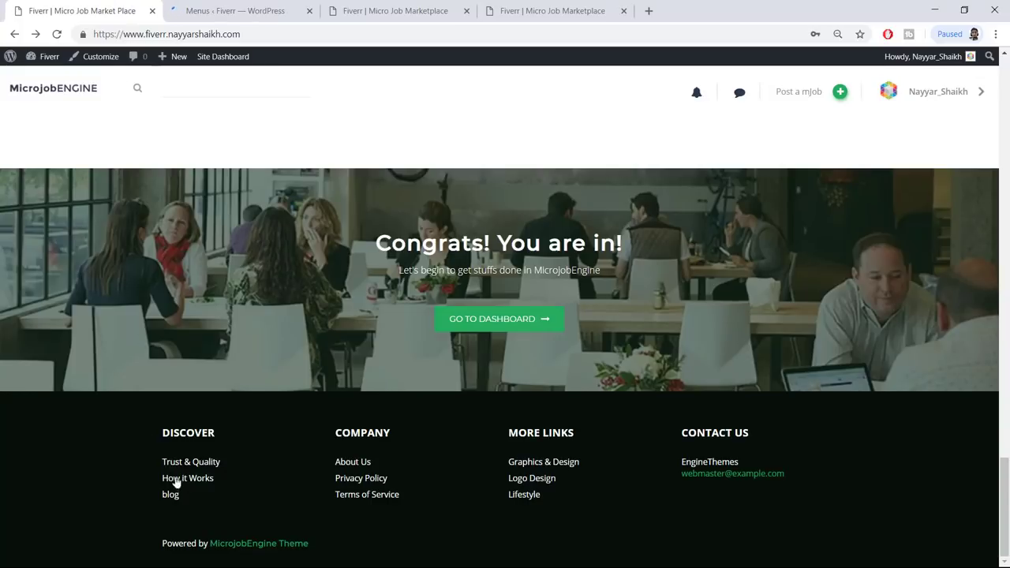
left_click(258, 8)
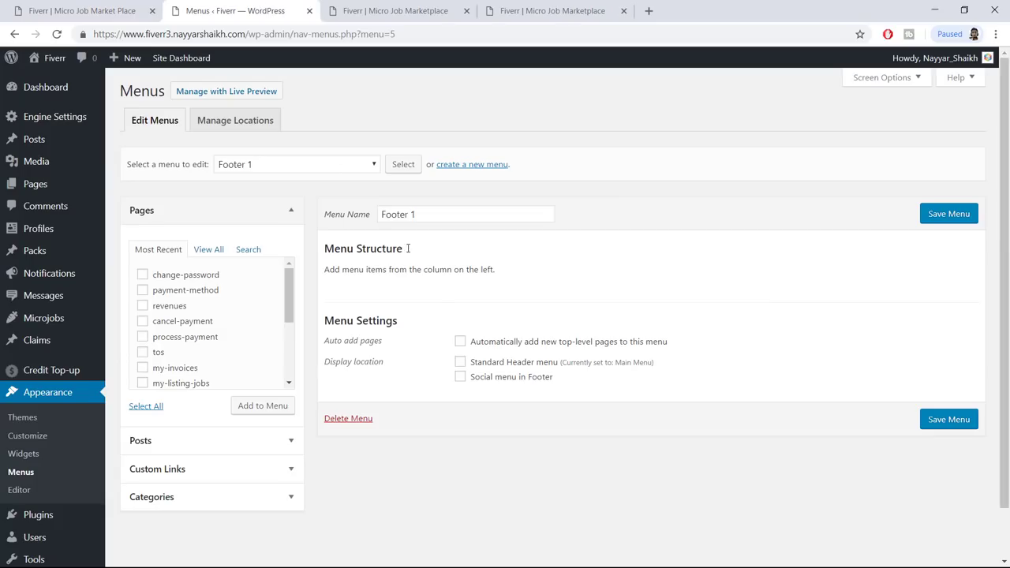
Add Home, ABOUT US and HOW IT WORKS to Footer 1, relabelling ABOUT US as 'About Us'
left_click(211, 250)
left_click(164, 275)
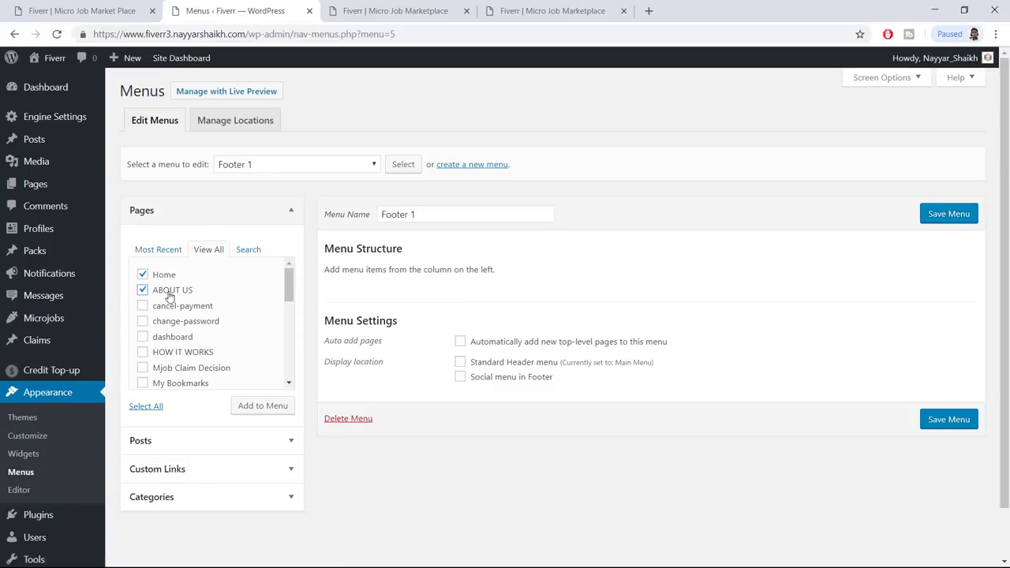
left_click(181, 353)
left_click(267, 408)
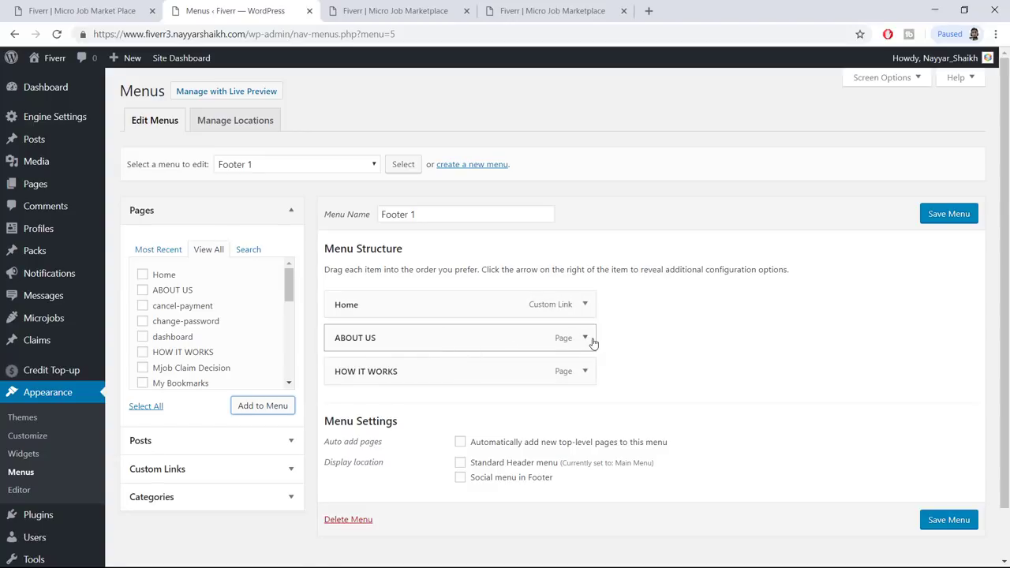
left_click(587, 339)
left_click(418, 383)
key("ctrl+a")
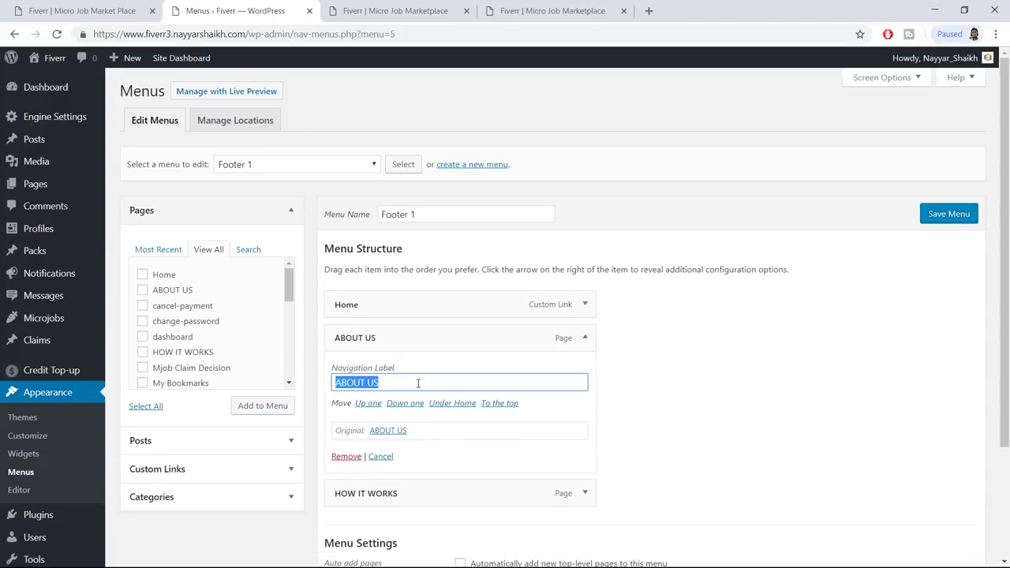
type("About Us")
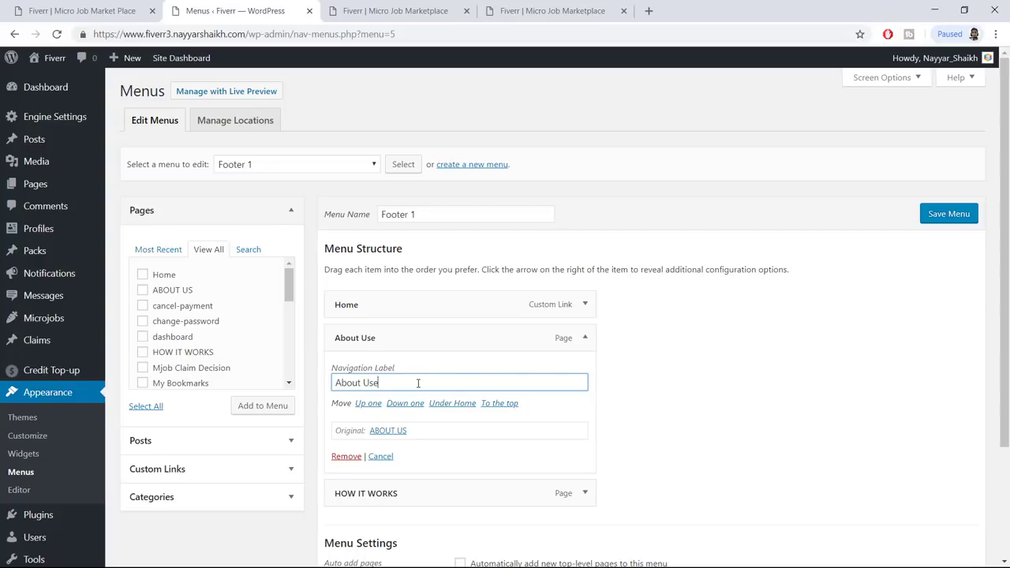
left_click(588, 338)
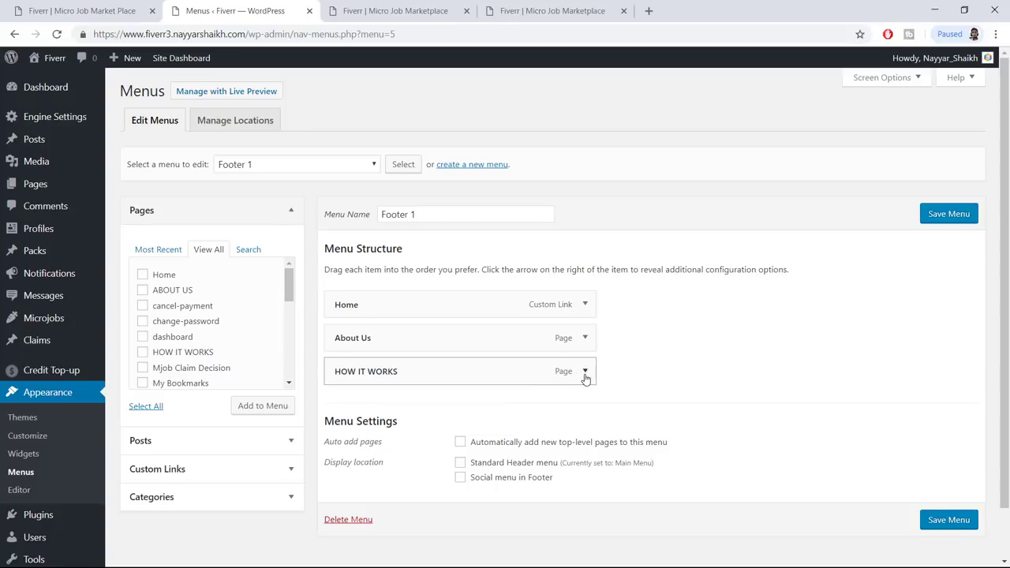
Relabel HOW IT WORKS as 'How it Works' and save the Footer 1 menu
left_click(585, 372)
left_click(447, 411)
key("ctrl+a")
type("H")
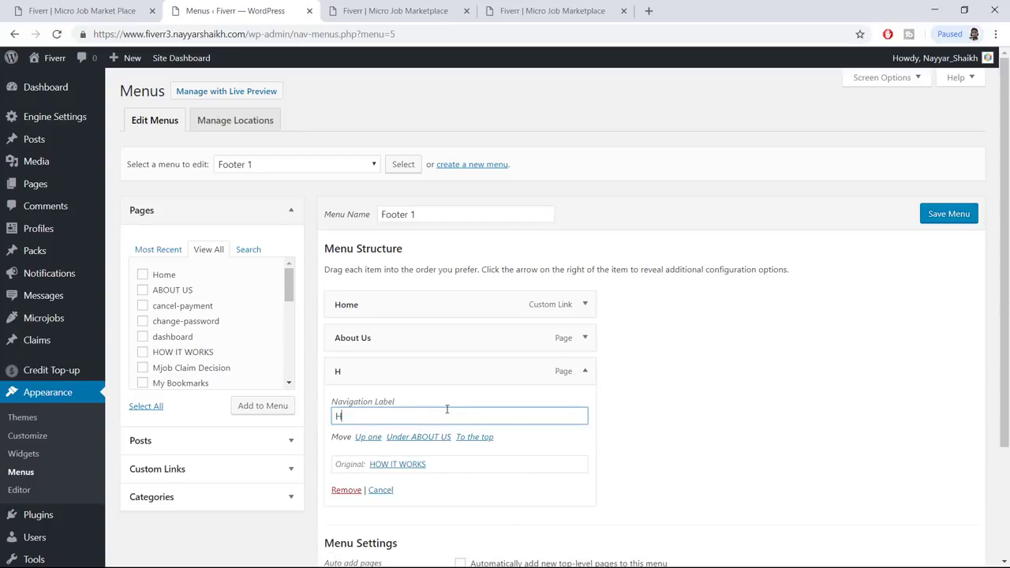
type("ow it Works")
scroll(653, 334, "down", 3)
left_click(959, 510)
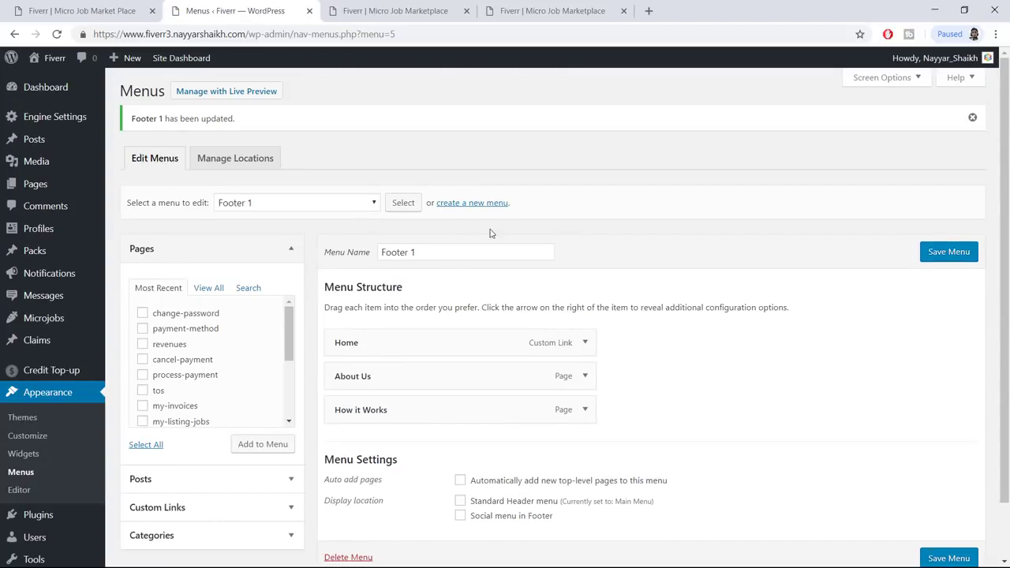
left_click(485, 203)
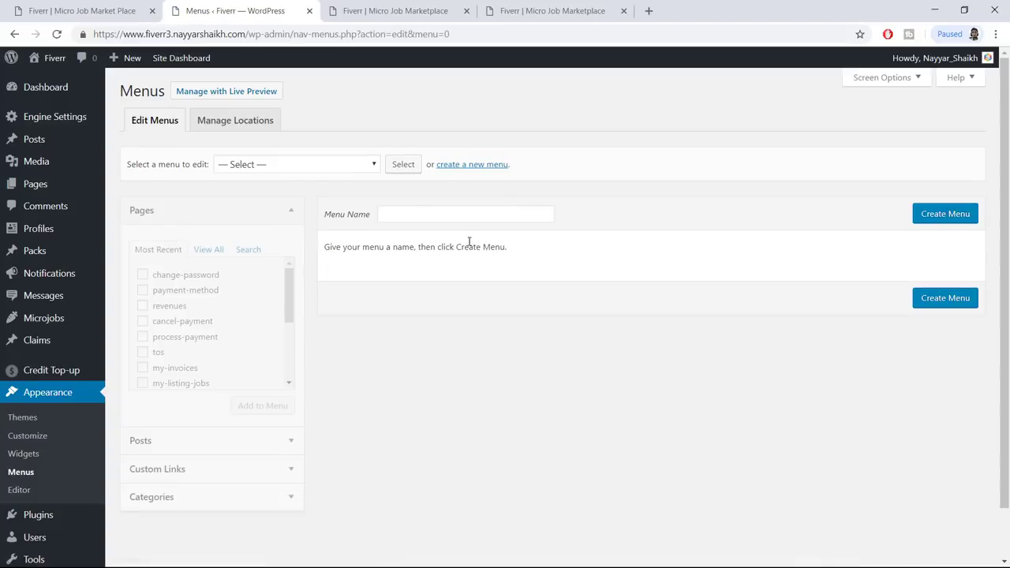
Create a Footer 2 menu holding the Privacy Policy, Terms of Service and Trust and Quality pages
left_click(433, 213)
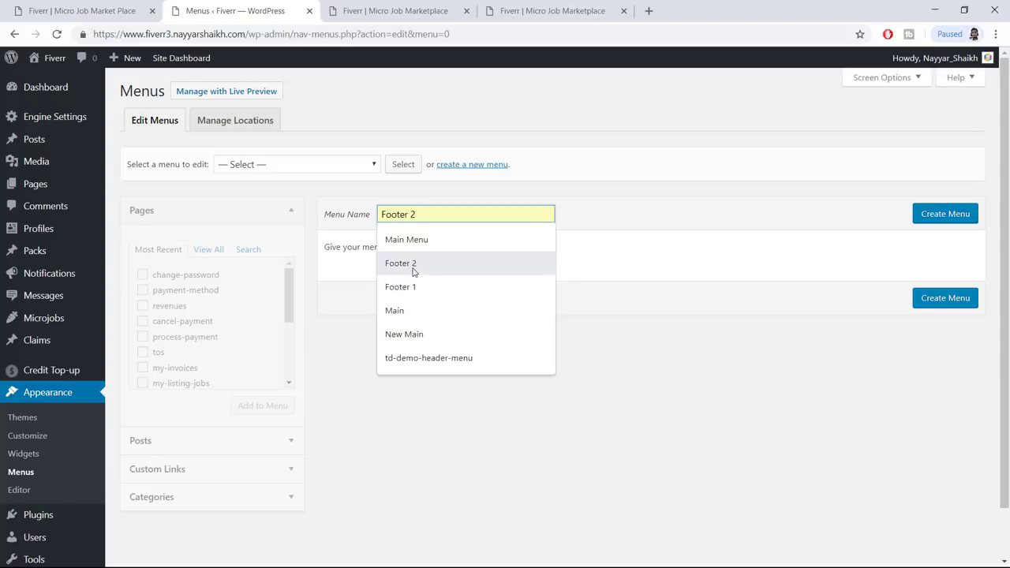
left_click(414, 265)
left_click(938, 218)
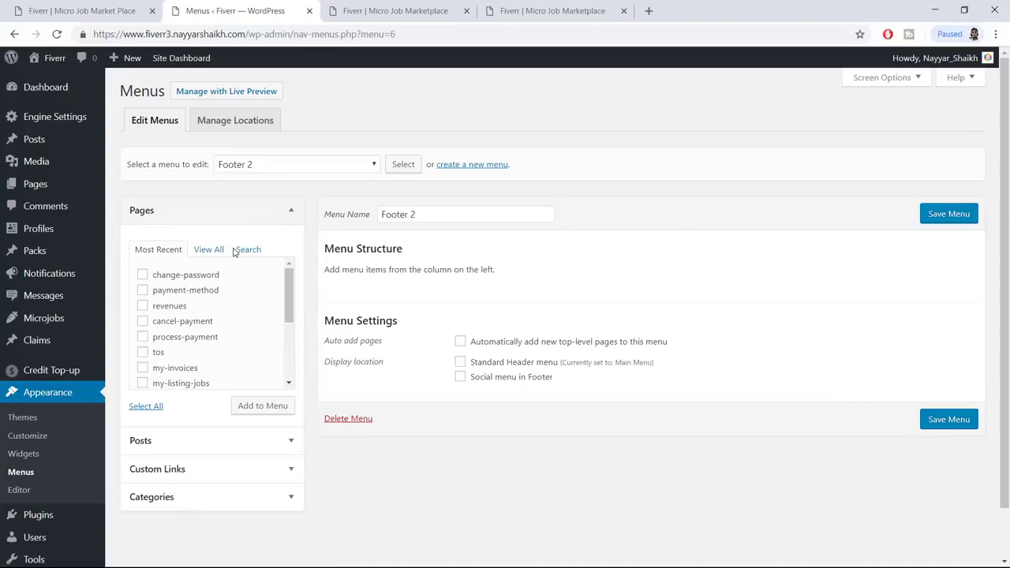
left_click(207, 250)
scroll(224, 298, "down", 1)
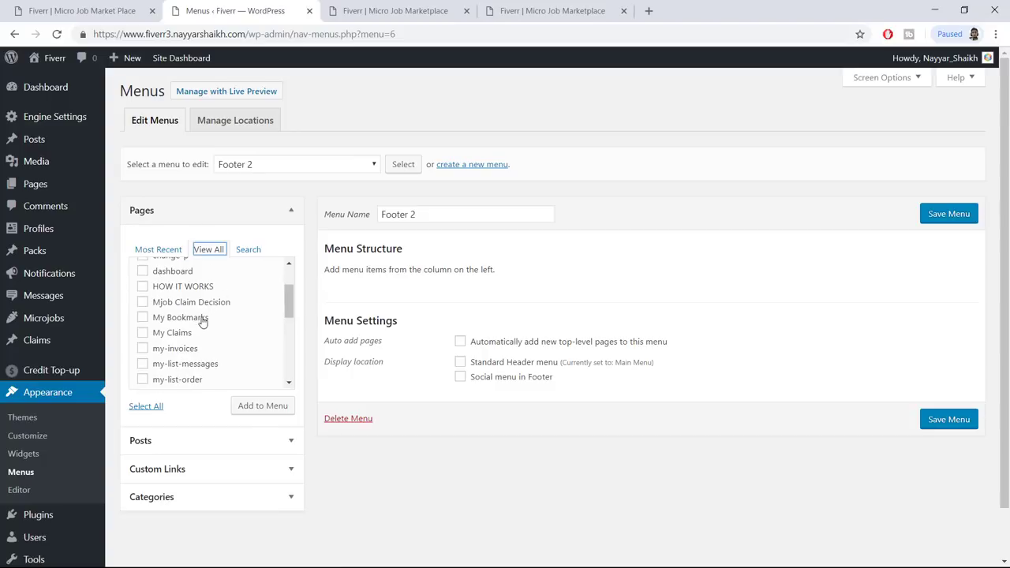
scroll(237, 307, "down", 3)
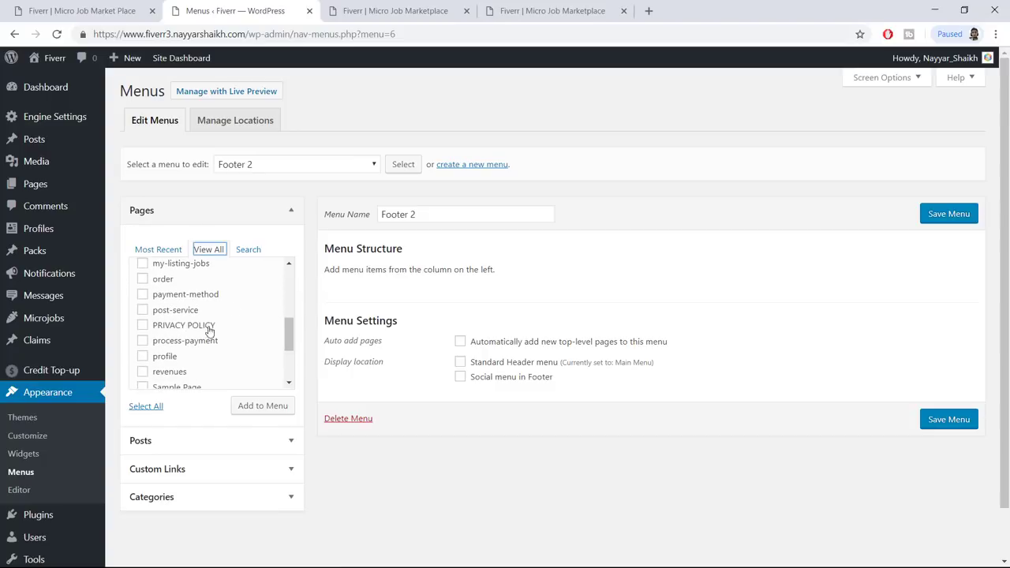
left_click(183, 327)
scroll(272, 313, "down", 1)
left_click(189, 354)
scroll(239, 359, "down", 1)
left_click(201, 375)
left_click(276, 413)
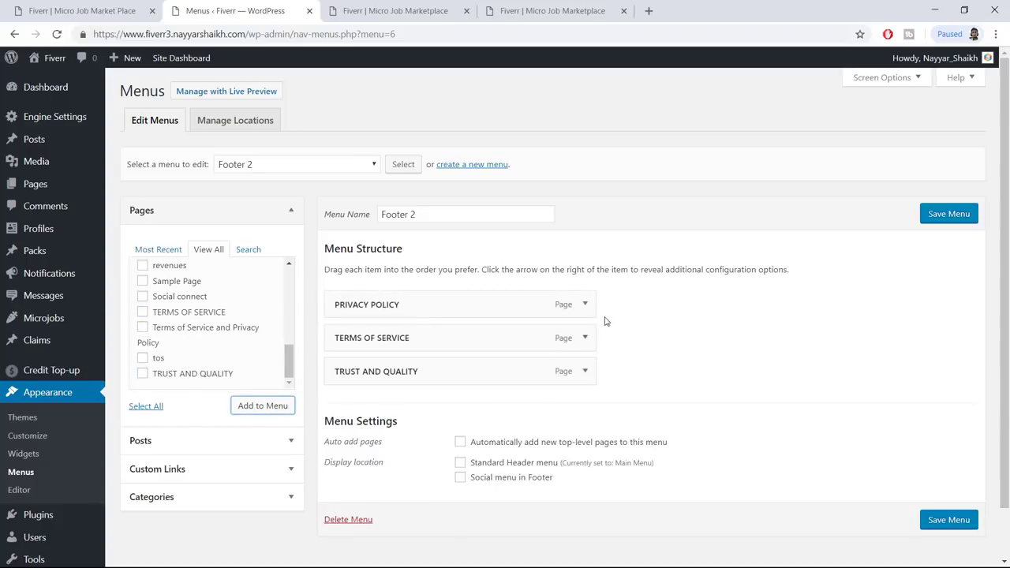
Relabel the PRIVACY POLICY item as 'Privacy Poilicy' and save the Footer 2 menu
left_click(586, 304)
scroll(512, 334, "down", 1)
left_click_drag(426, 283, 340, 285)
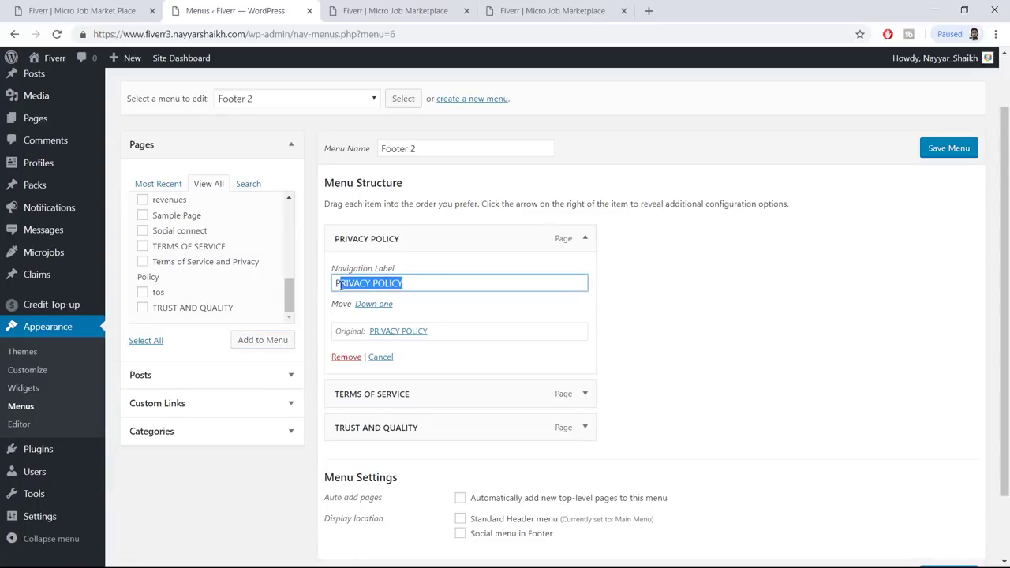
type("Privacy Poilicy")
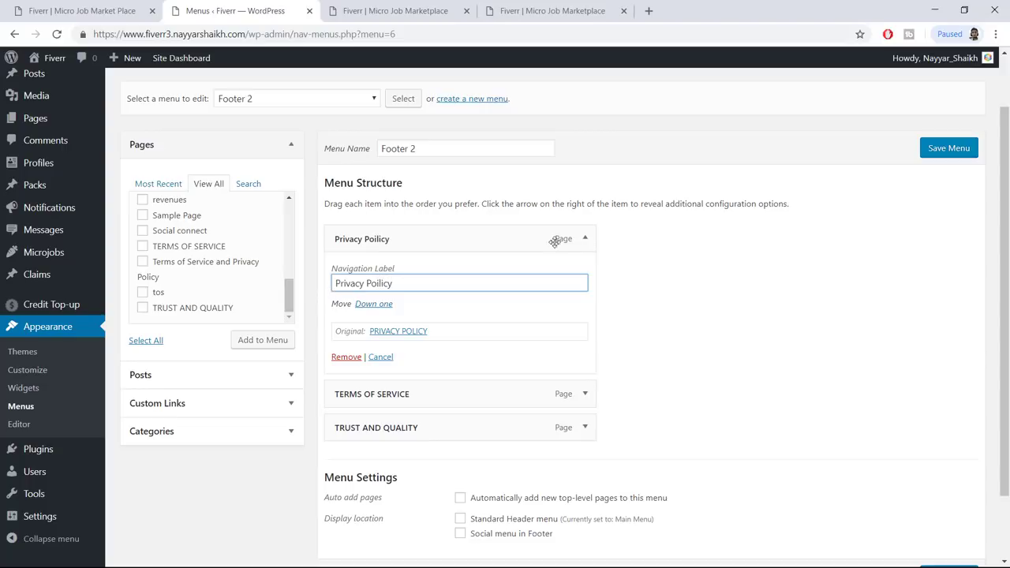
left_click(585, 238)
left_click(933, 160)
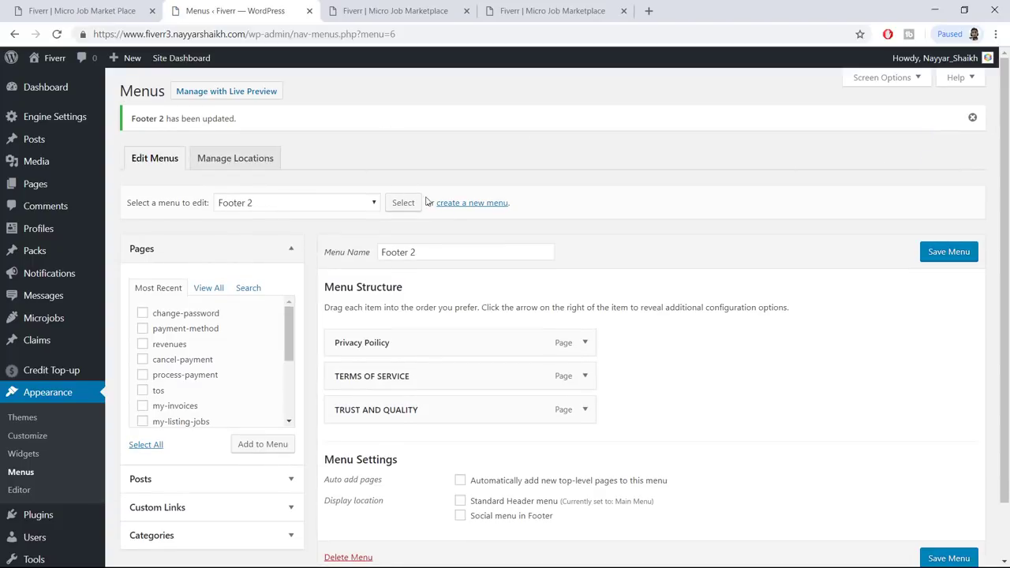
left_click(464, 203)
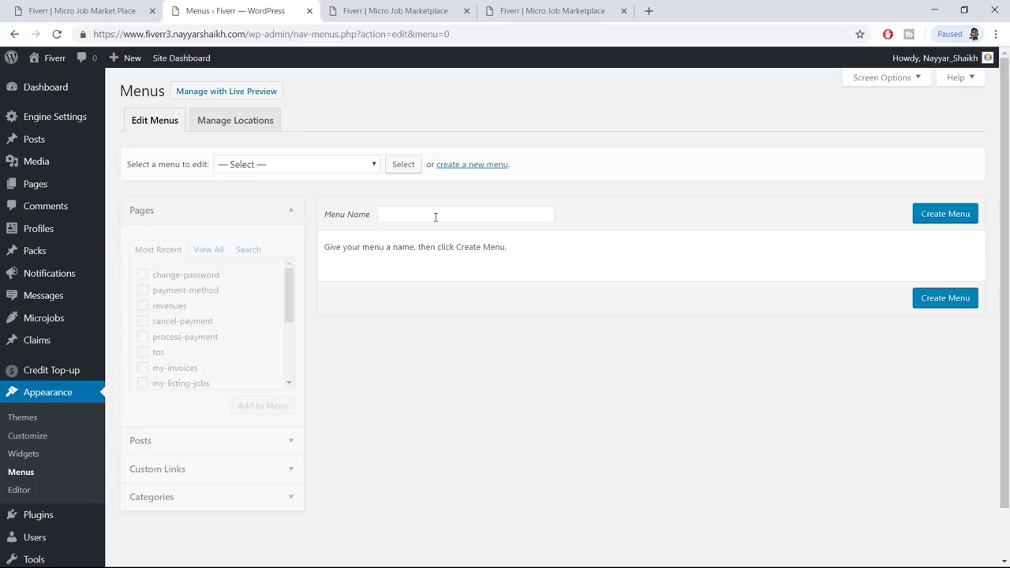
Create a new menu named Footer 3
left_click(435, 217)
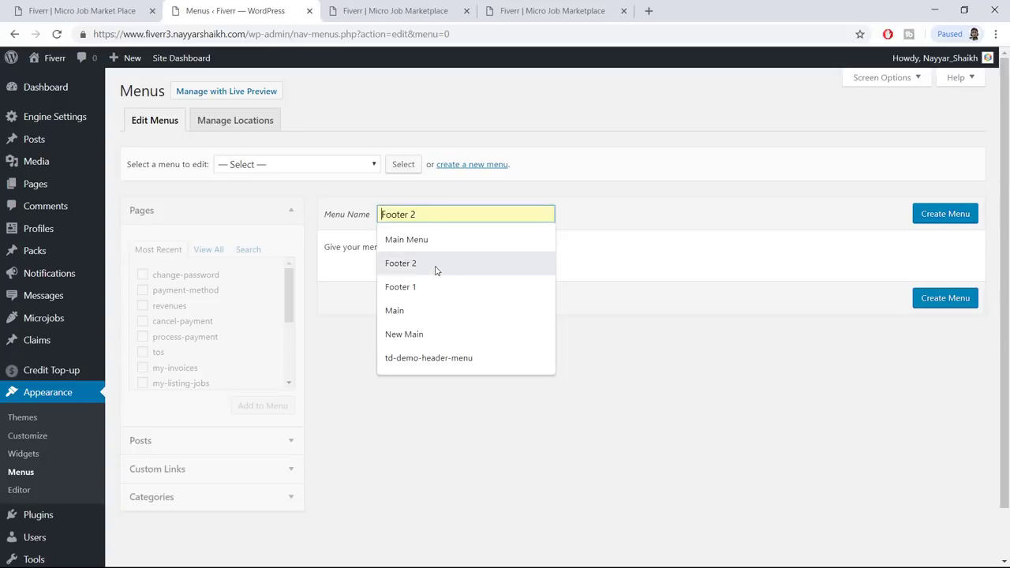
left_click(435, 270)
key("BackSpace")
type("3")
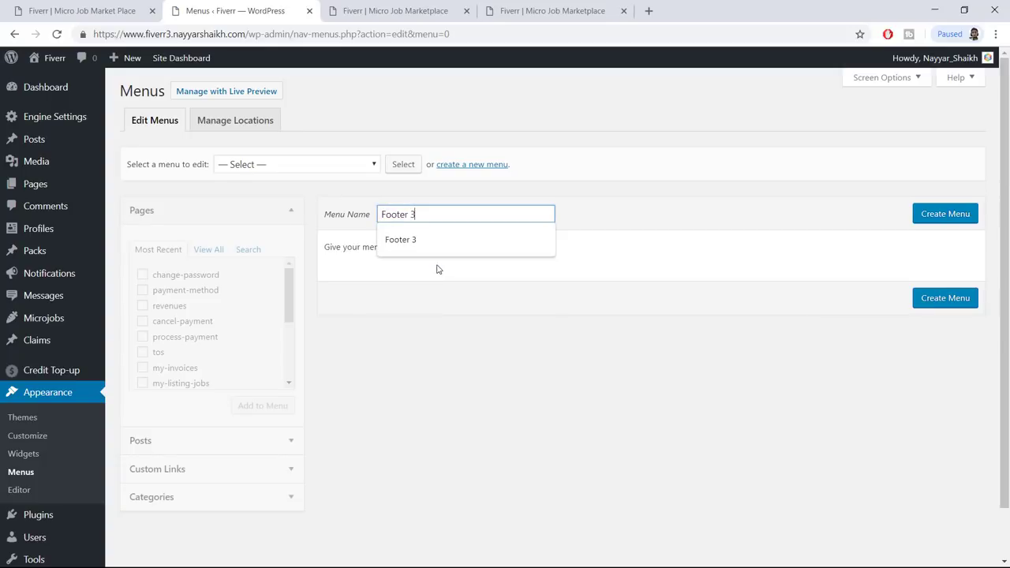
left_click(971, 215)
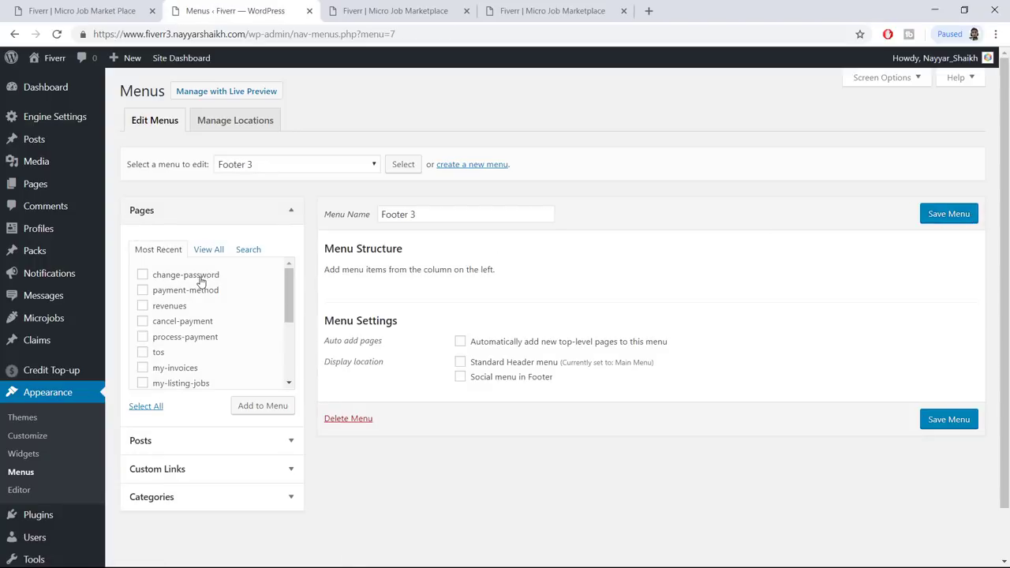
Add my-invoices, my-listing-jobs, my-list-order, profile and dashboard, moving dashboard and profile to the top
left_click(181, 369)
scroll(218, 358, "down", 1)
left_click(195, 320)
left_click(187, 335)
left_click(165, 348)
left_click(175, 363)
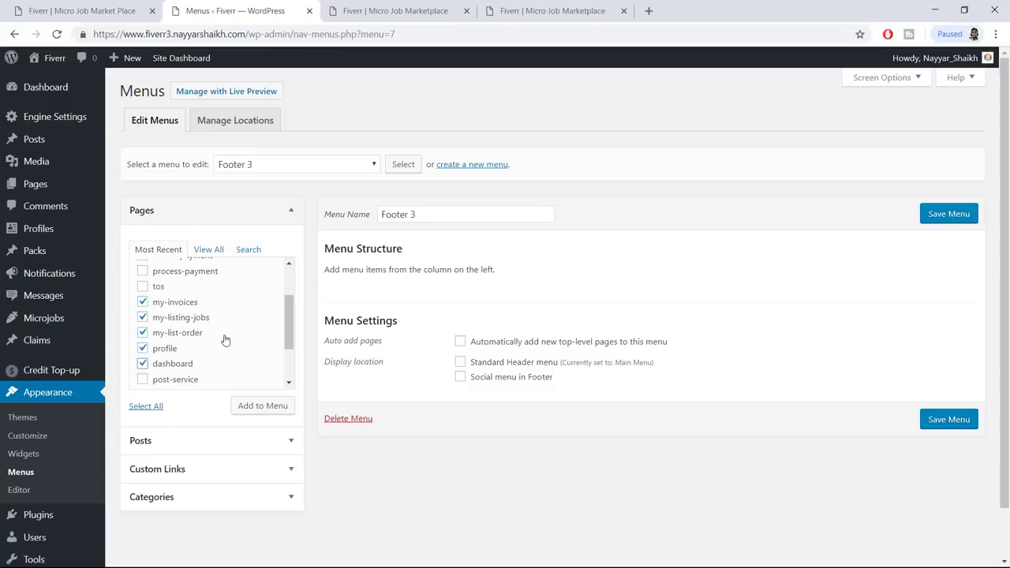
left_click(254, 406)
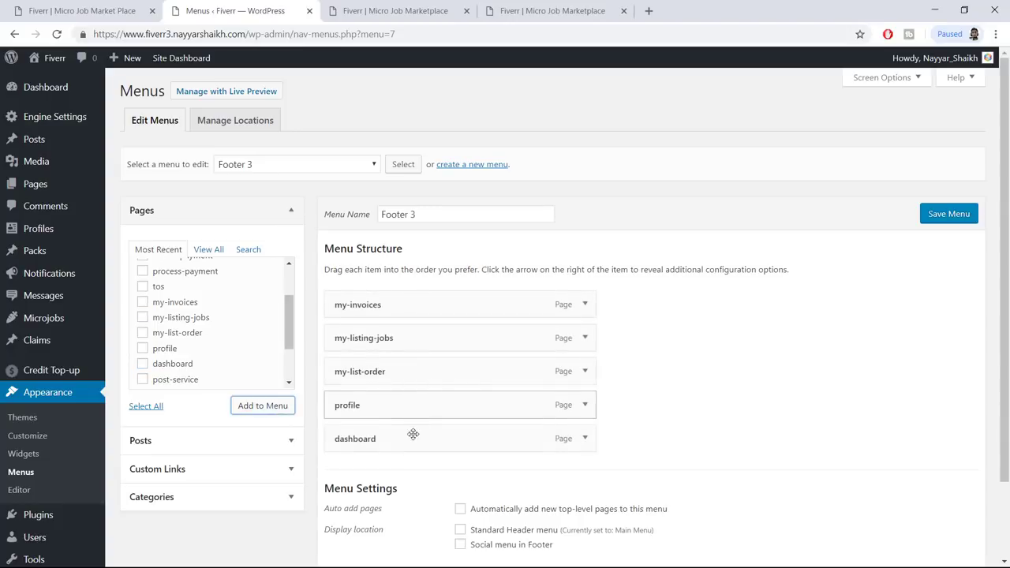
left_click_drag(394, 442, 406, 304)
left_click_drag(364, 437, 376, 326)
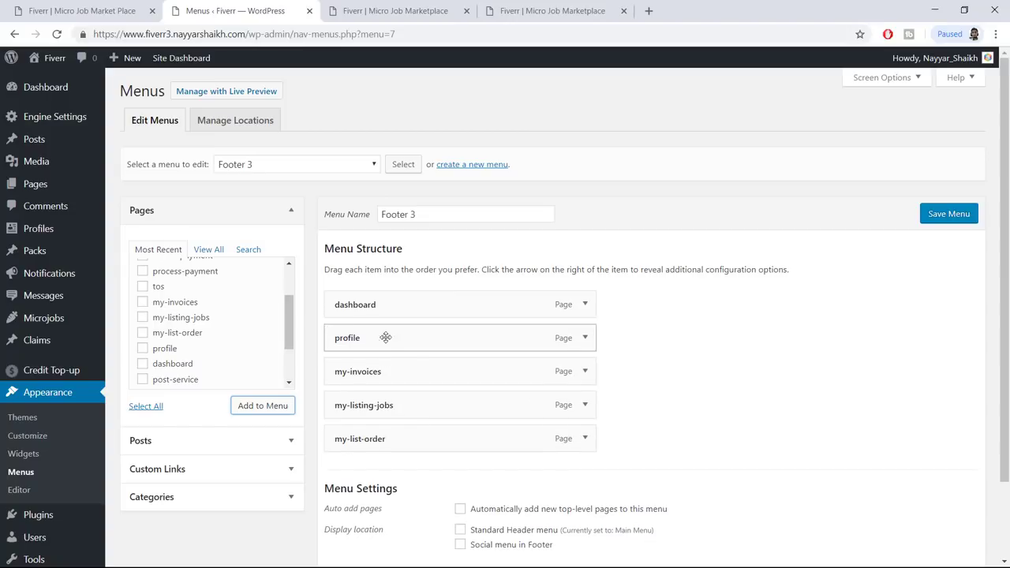
Capitalize the first two labels to 'Dashboard' and 'Profile'
left_click(585, 305)
left_click(338, 349)
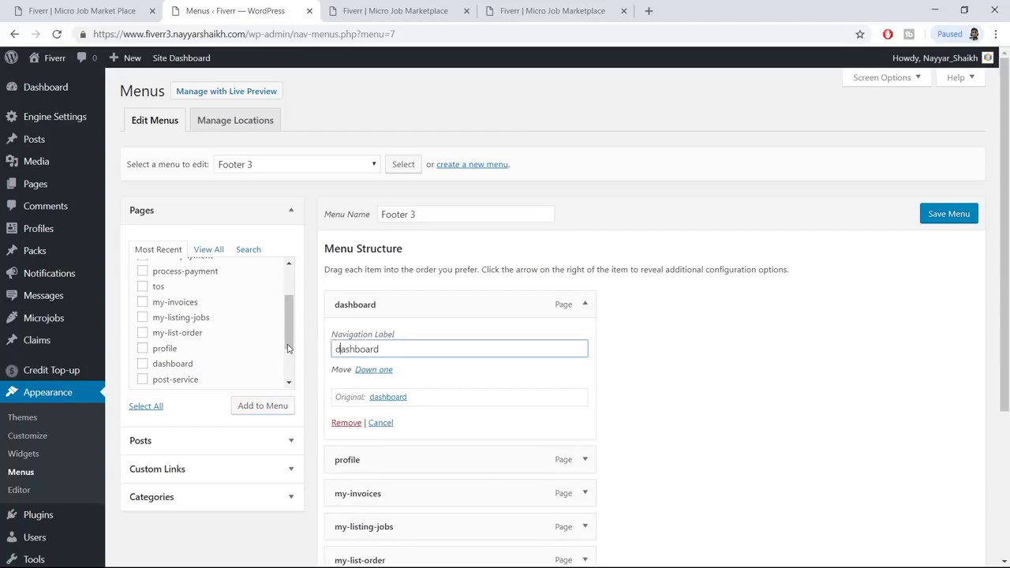
key("shift+Home")
type("D")
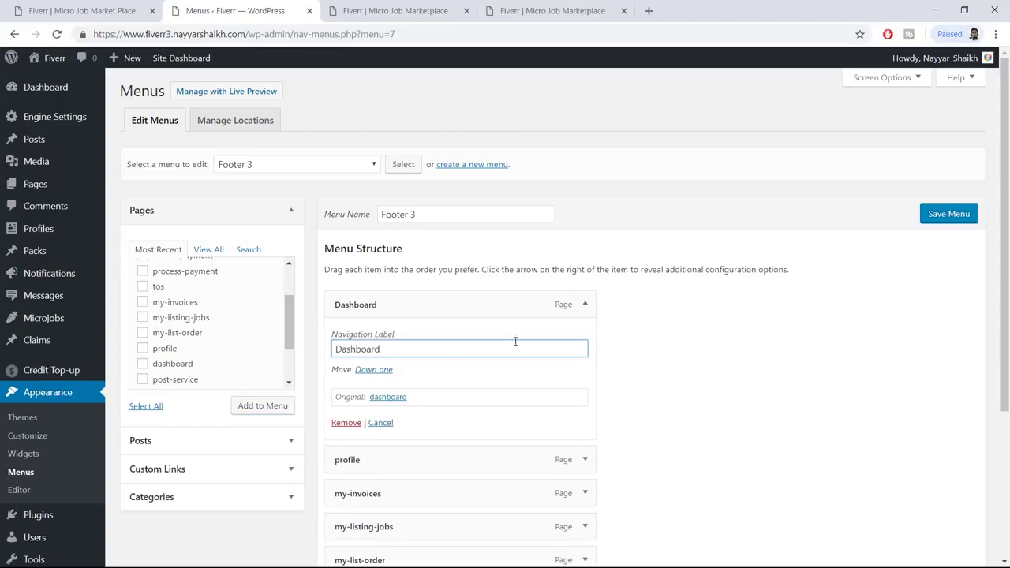
left_click(585, 305)
left_click(585, 338)
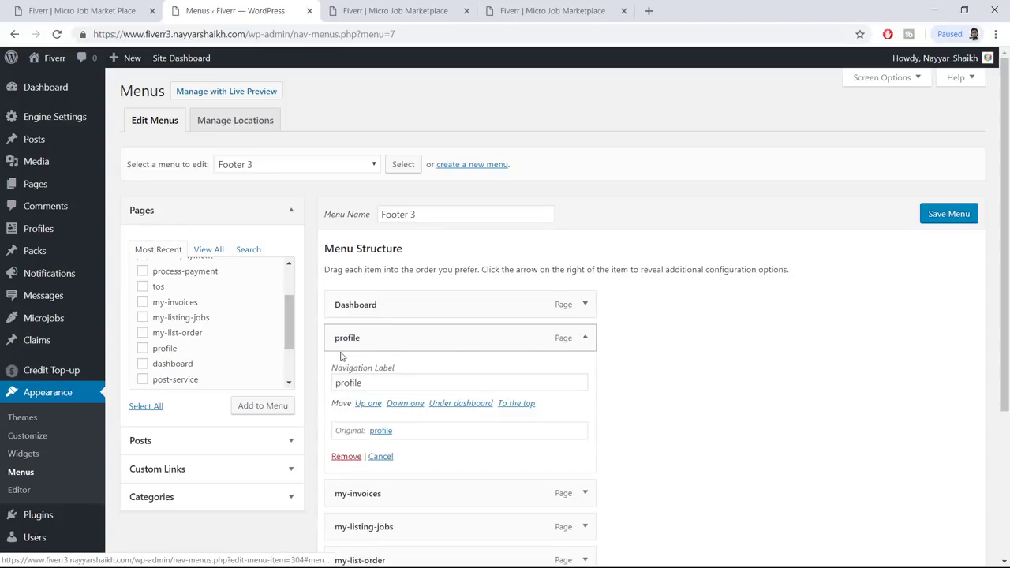
left_click(335, 383)
key("shift+Right")
type("P")
left_click(588, 337)
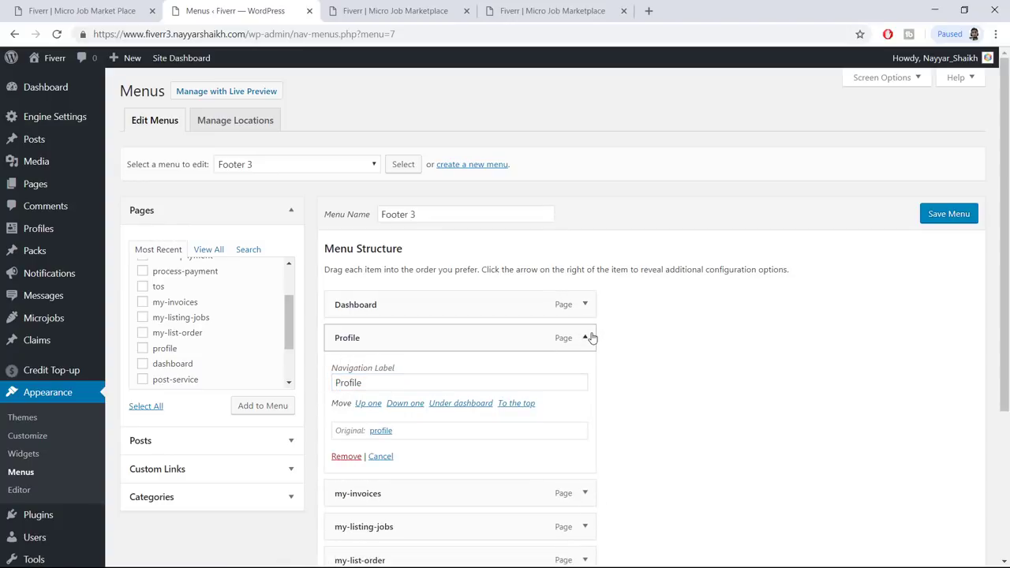
Relabel the invoice and listing items as 'My Invoices' and 'My Listing Jobs'
scroll(417, 313, "down", 2)
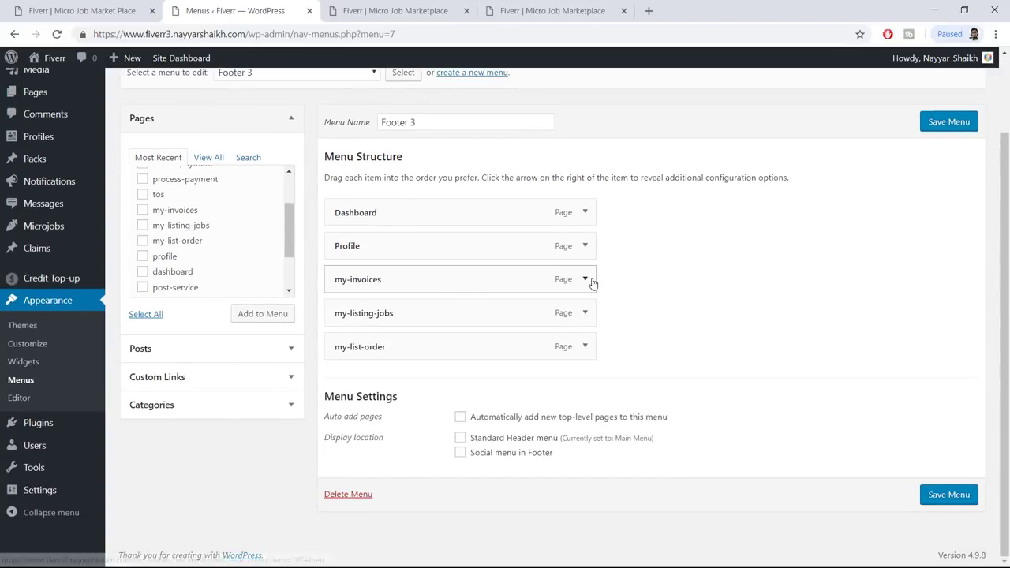
left_click(586, 280)
left_click_drag(355, 325, 262, 329)
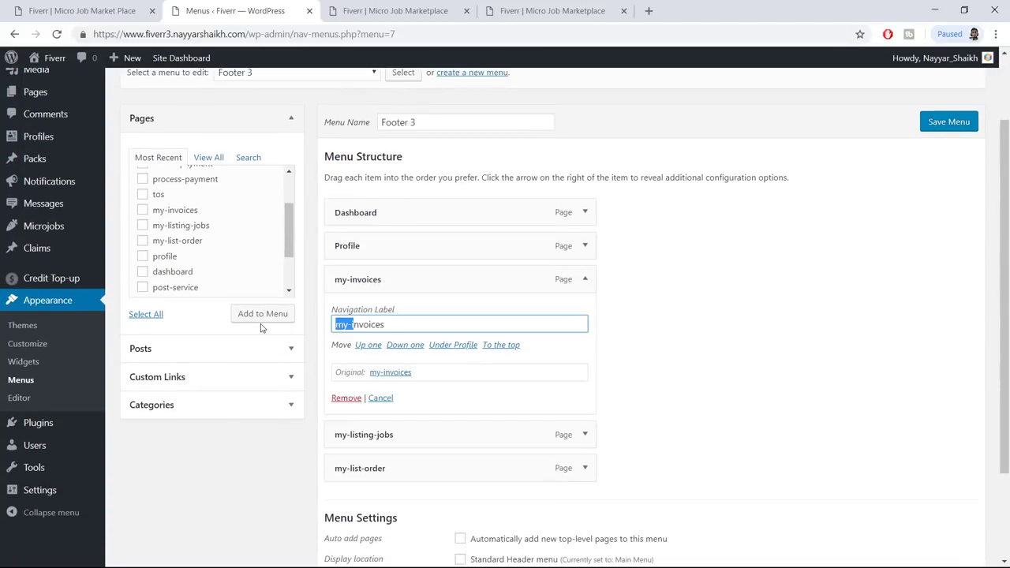
type("My In")
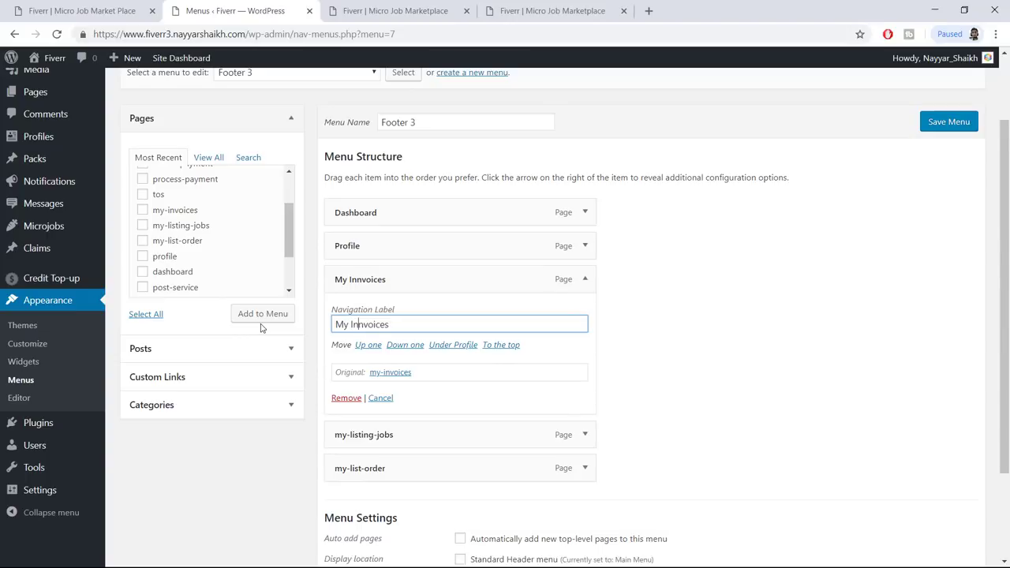
key("BackSpace")
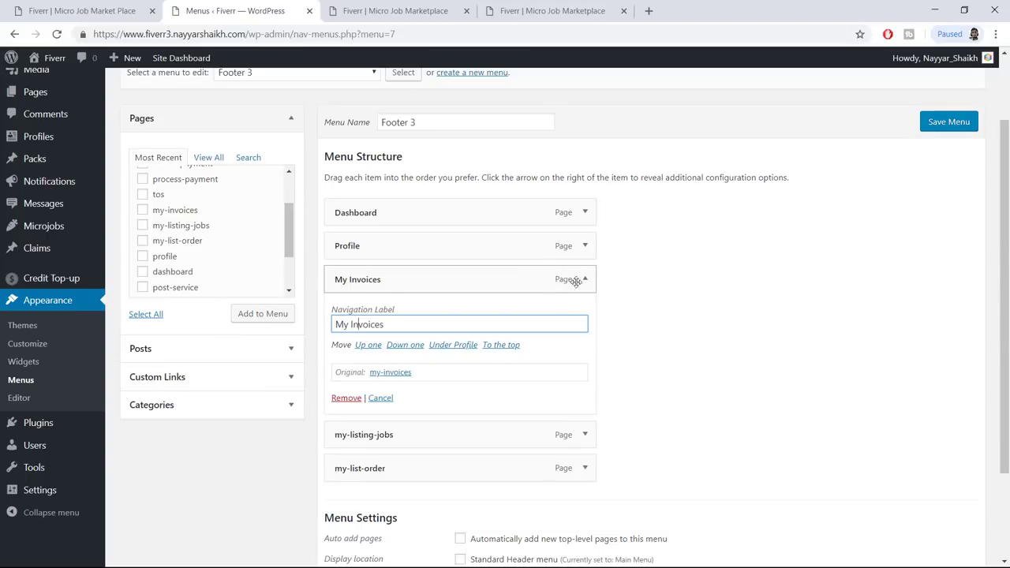
left_click(585, 280)
left_click(585, 313)
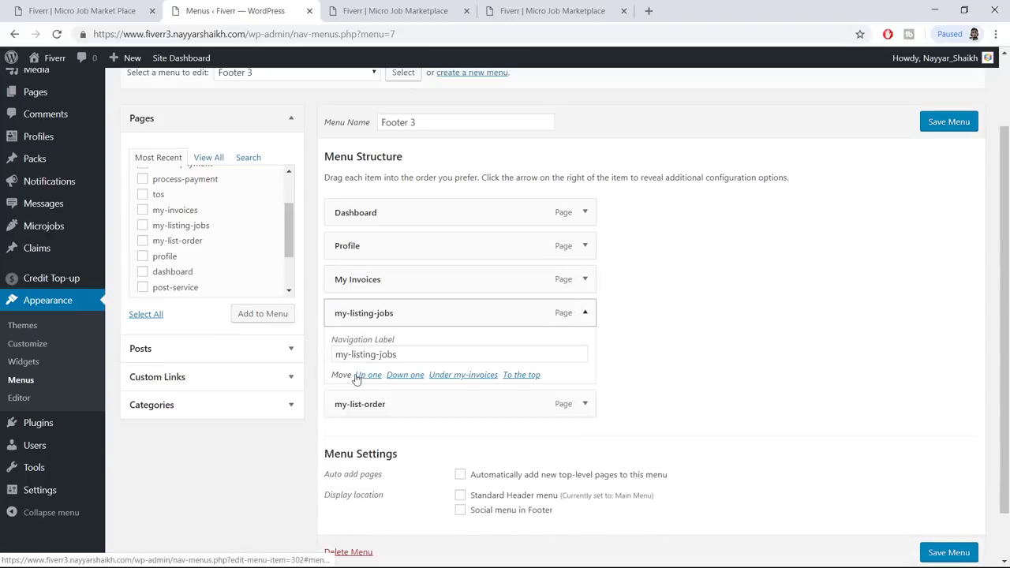
left_click(413, 357)
key("ctrl+a")
type("My")
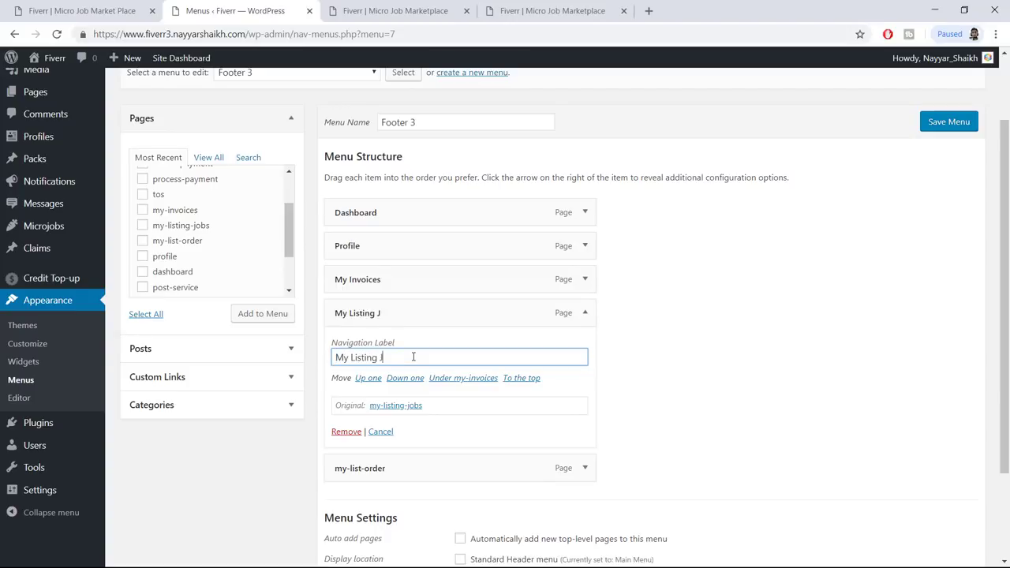
left_click(605, 319)
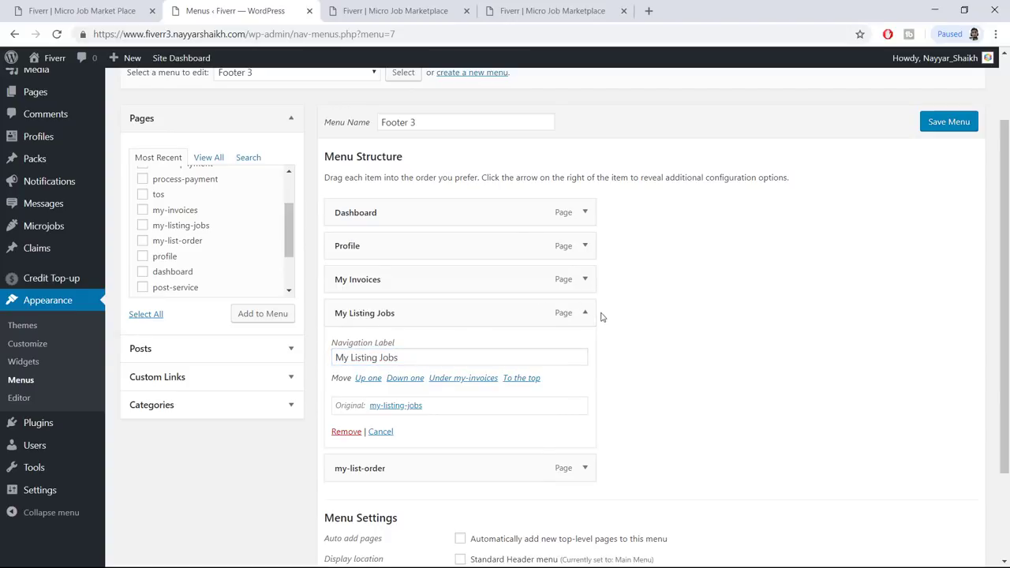
Relabel my-list-order as 'My List Orders' and save the Footer 3 menu
scroll(600, 316, "up", 1)
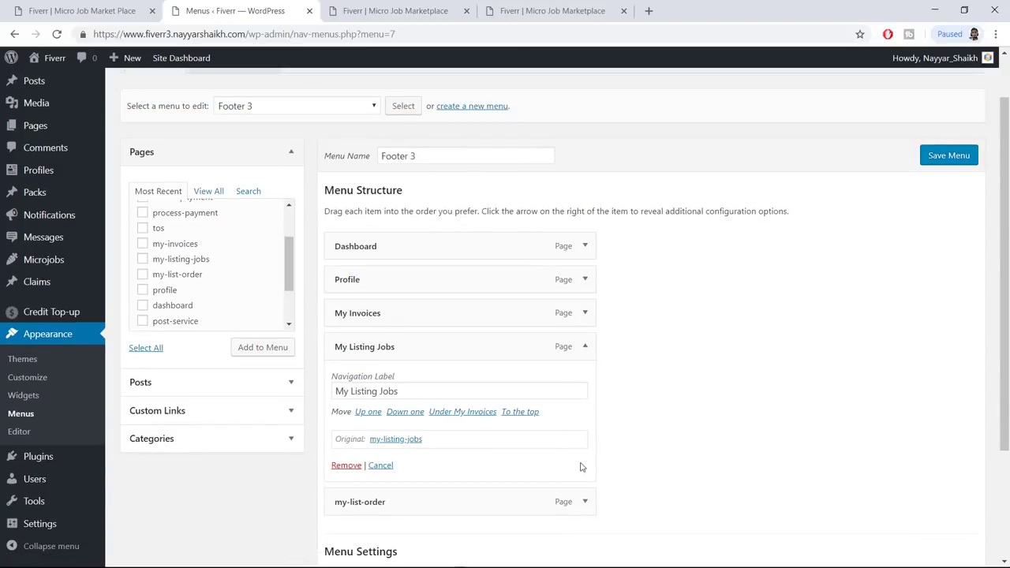
left_click(582, 501)
scroll(434, 386, "down", 3)
left_click(418, 267)
key("ctrl+a")
type("M")
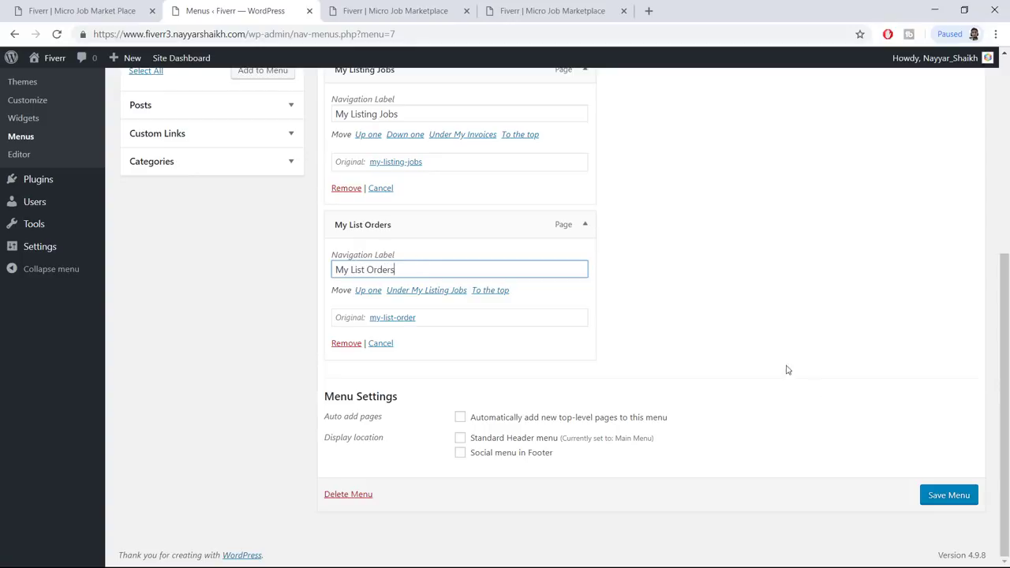
left_click(954, 495)
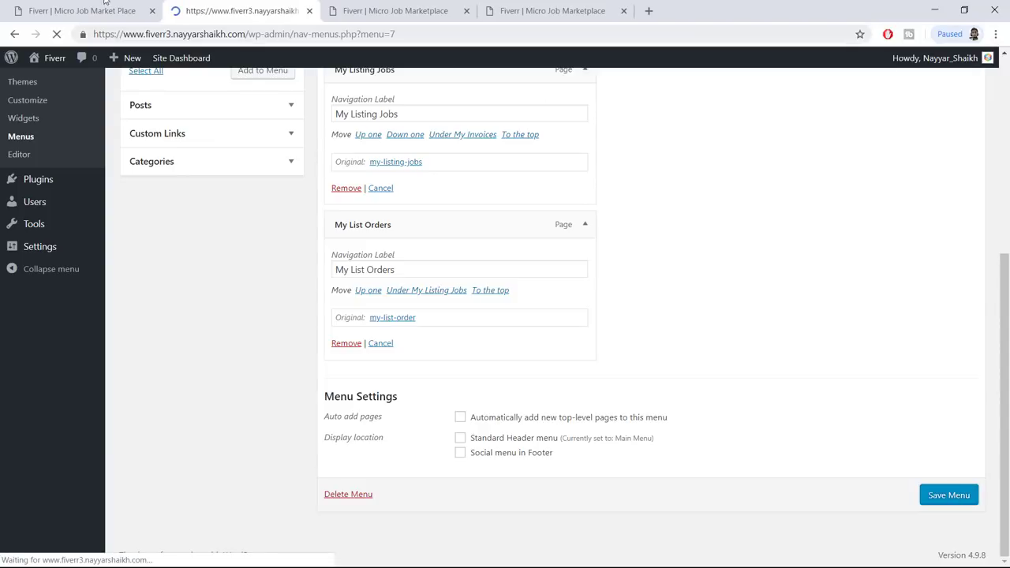
Check the live site's footer, then go to the Widgets admin page
left_click(56, 6)
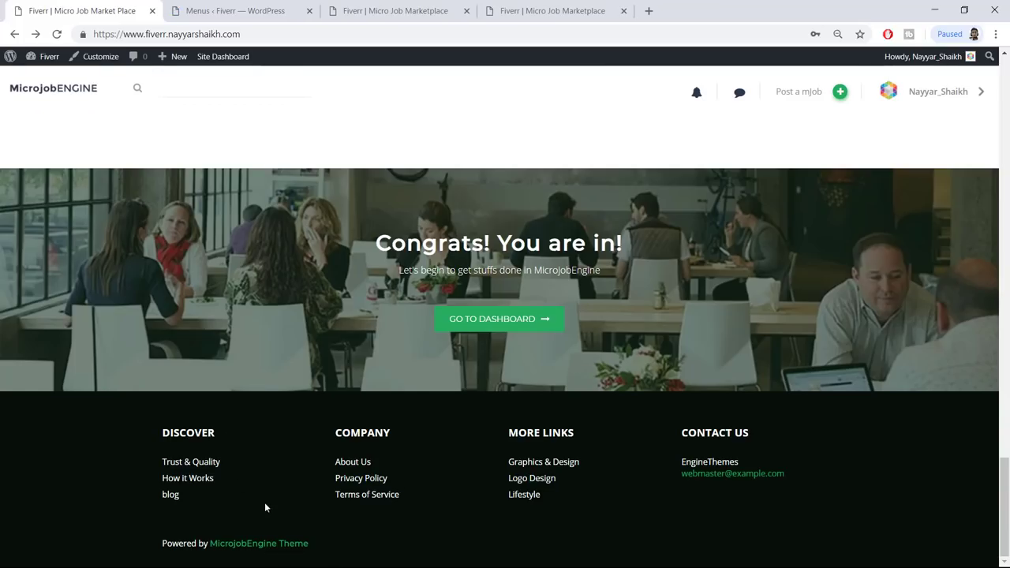
left_click(241, 9)
scroll(232, 239, "down", 3)
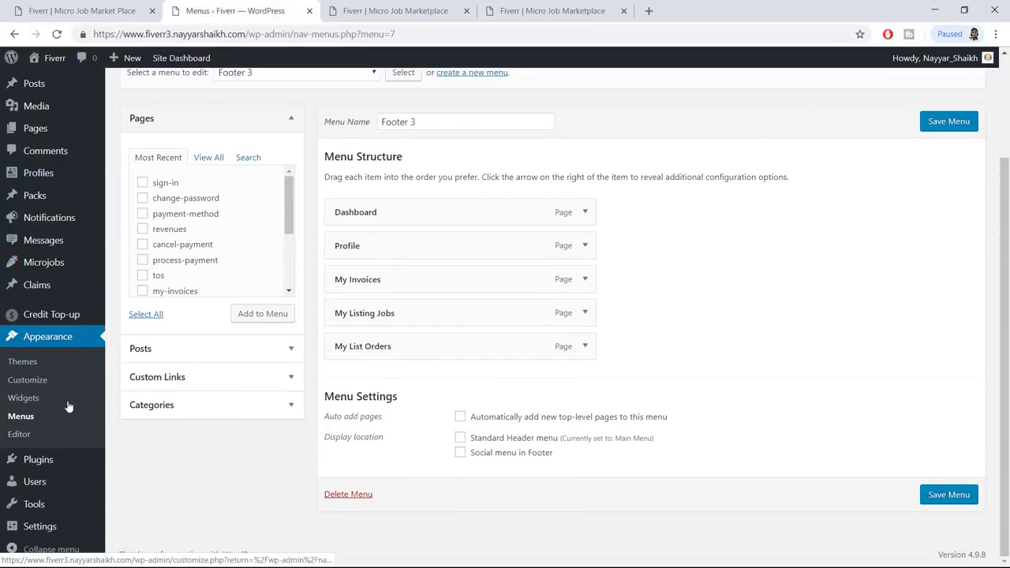
left_click(23, 398)
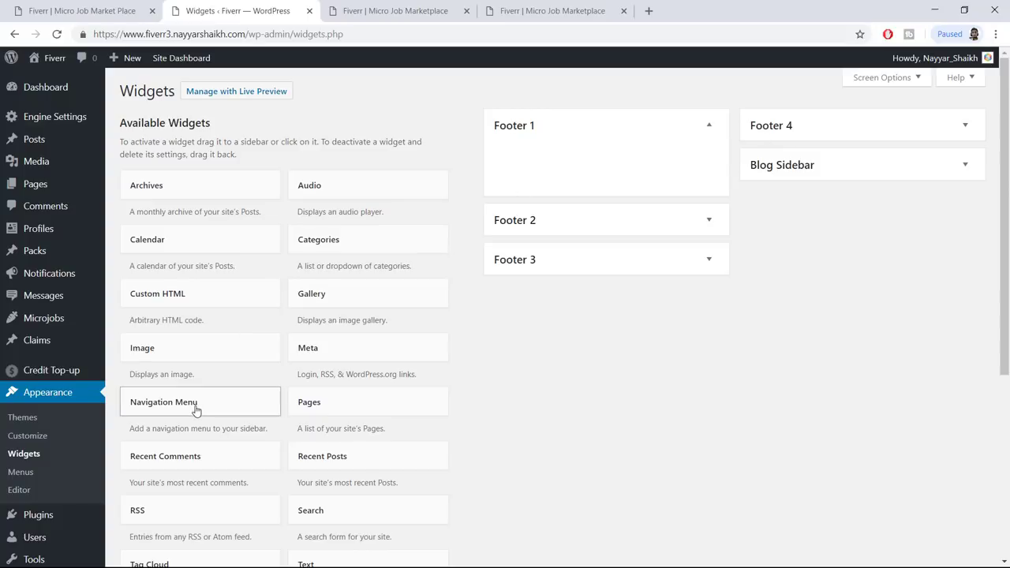
Add a Navigation Menu widget titled DISCOVER showing the Footer 1 menu to the Footer 1 area
left_click_drag(169, 409, 584, 138)
left_click(596, 229)
left_click(580, 257)
left_click(547, 200)
left_click(77, 8)
left_click_drag(161, 432, 235, 429)
key("ctrl+c")
left_click(417, 10)
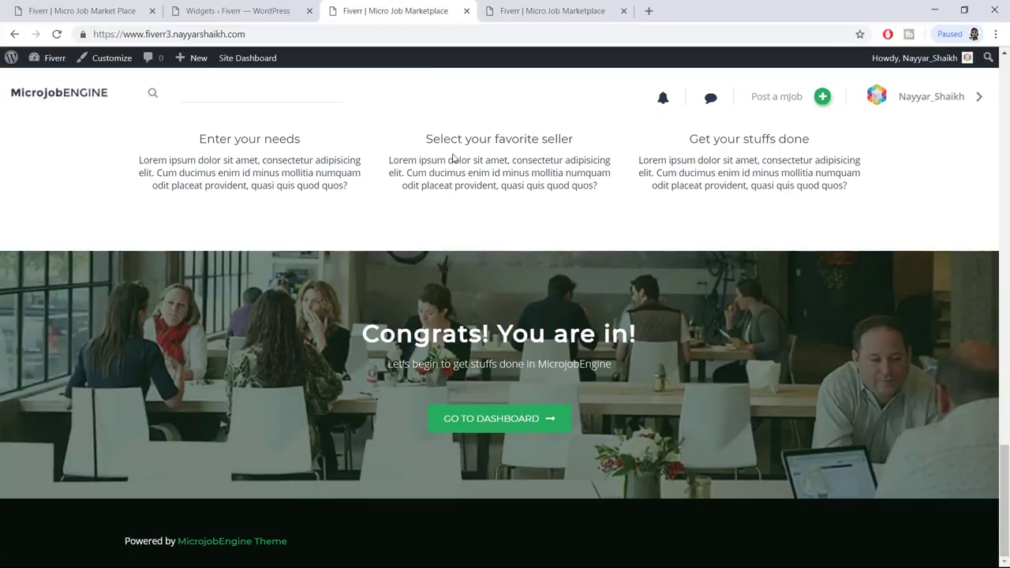
left_click(278, 5)
key("ctrl+v")
left_click(697, 259)
Reload the live site to confirm the DISCOVER column appears in the footer
left_click(395, 11)
left_click(56, 34)
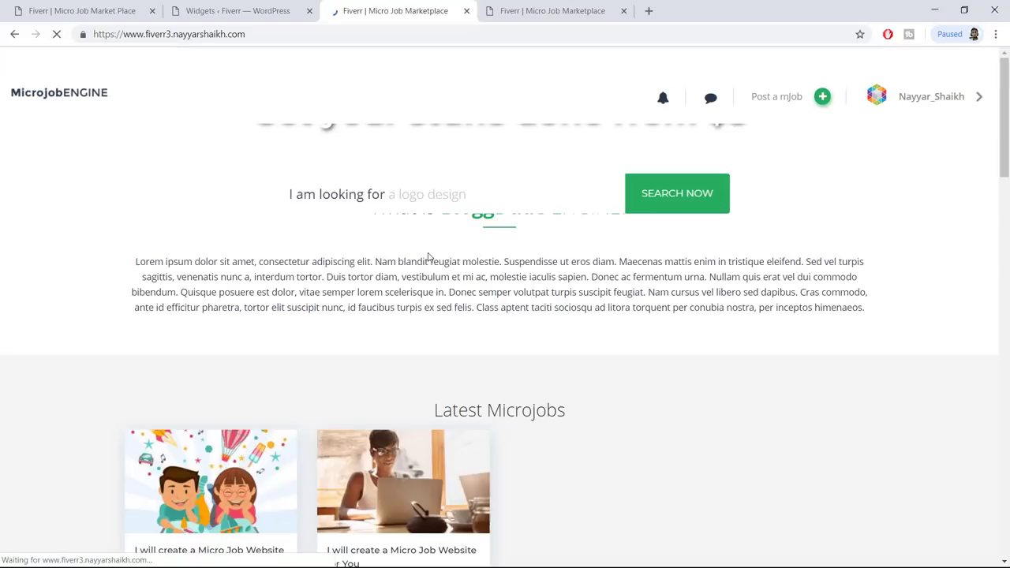
scroll(428, 257, "down", 15)
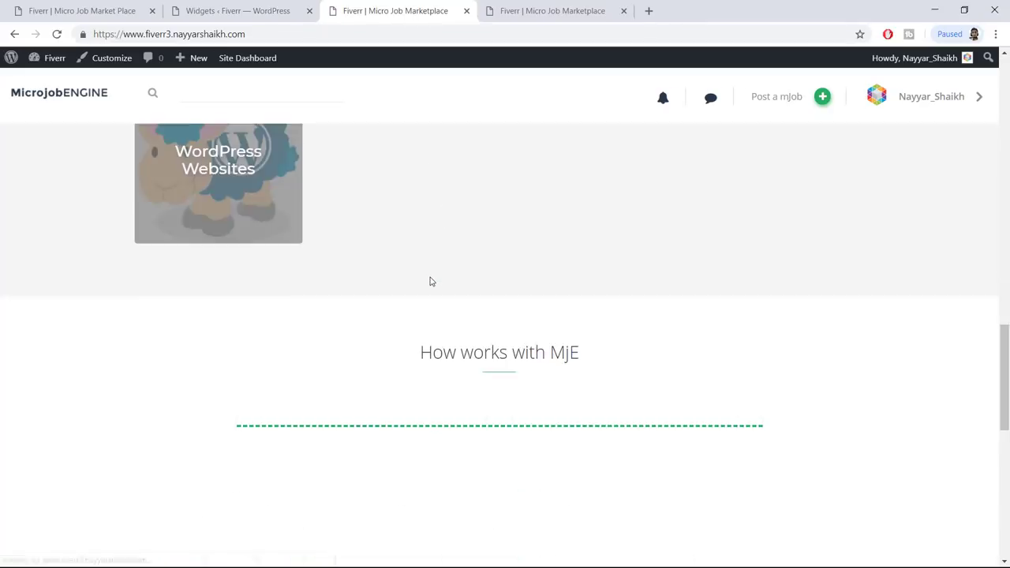
scroll(430, 281, "down", 5)
left_click_drag(124, 417, 194, 418)
left_click(170, 468)
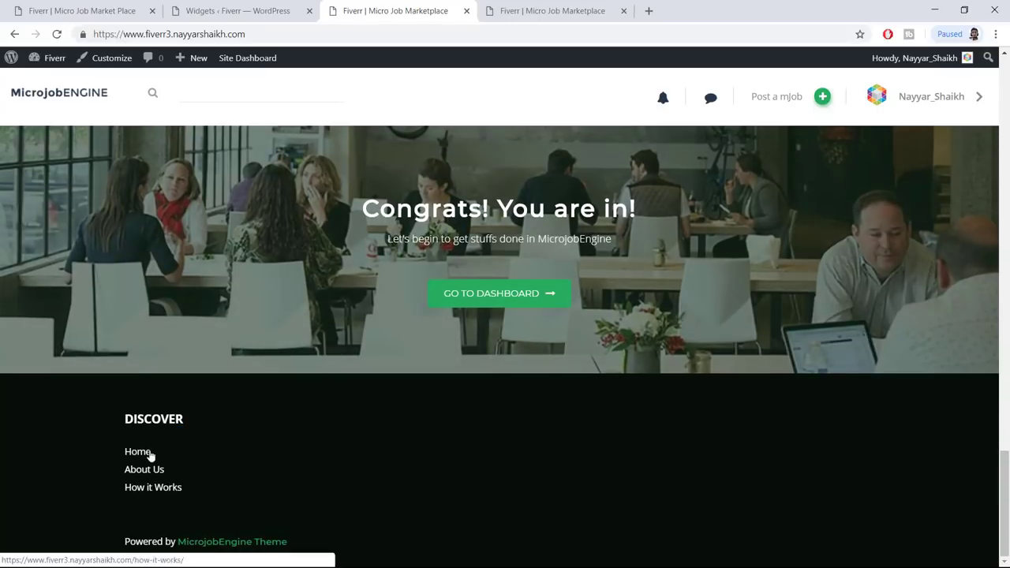
left_click(282, 10)
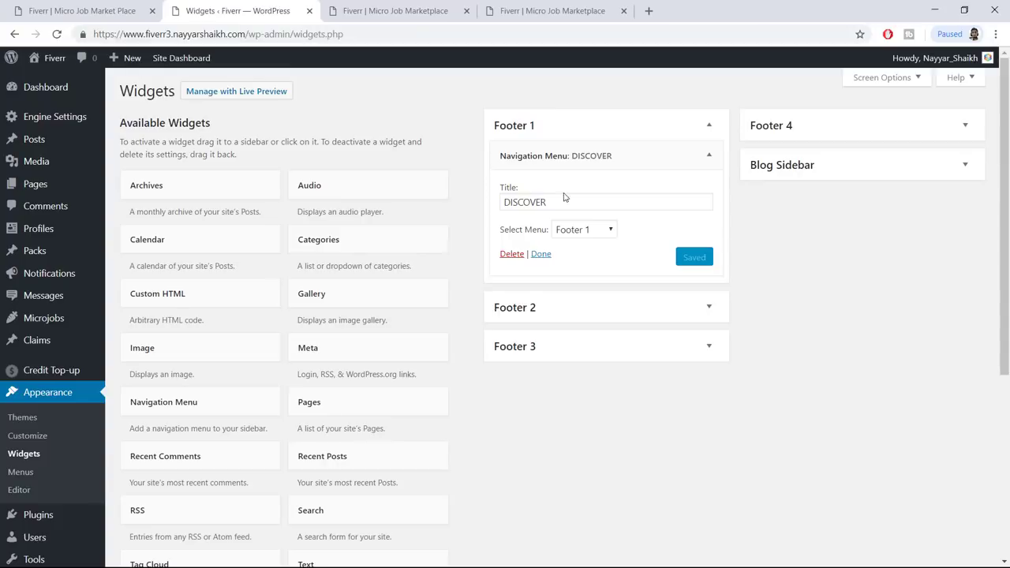
Add a Navigation Menu widget to Footer 2 showing the Footer 2 menu, titled COMPANY, and save it
left_click(708, 155)
left_click_drag(203, 402, 595, 255)
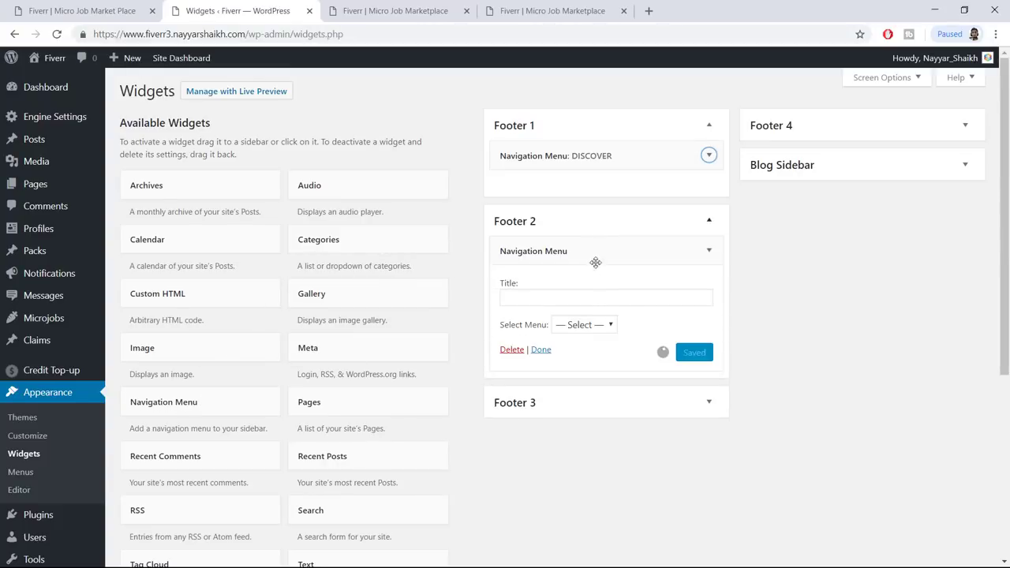
left_click(577, 330)
left_click(578, 368)
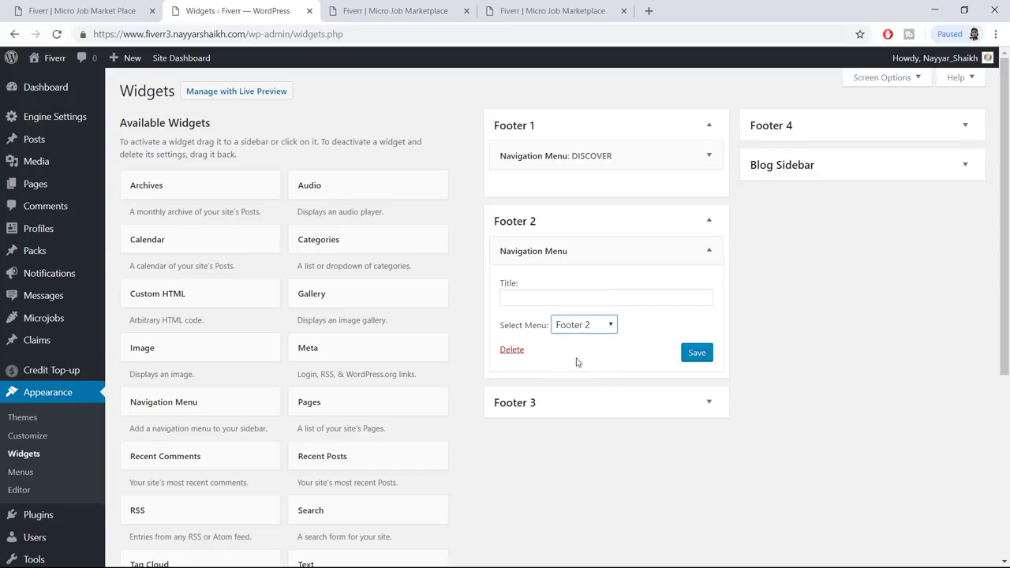
left_click(91, 6)
left_click_drag(393, 438, 335, 435)
key("ctrl+c")
left_click(411, 11)
left_click(197, 34)
left_click(237, 10)
left_click(528, 289)
left_click(570, 294)
key("ctrl+v")
left_click(696, 353)
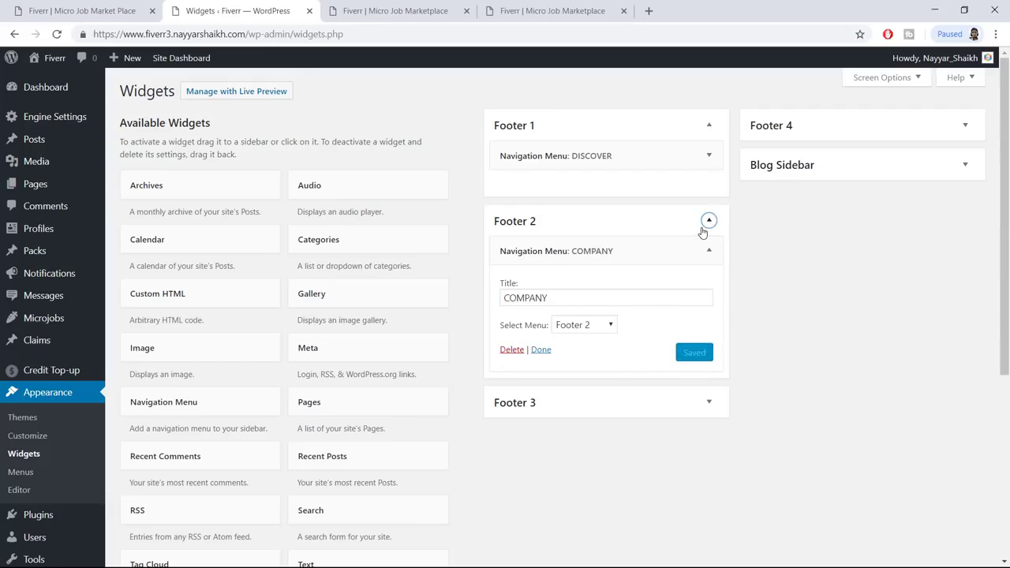
Add a Navigation Menu widget to Footer 3 showing the Footer 3 menu, titled MORE LINKS, and save it
left_click(705, 226)
left_click_drag(185, 413, 610, 269)
left_click(82, 11)
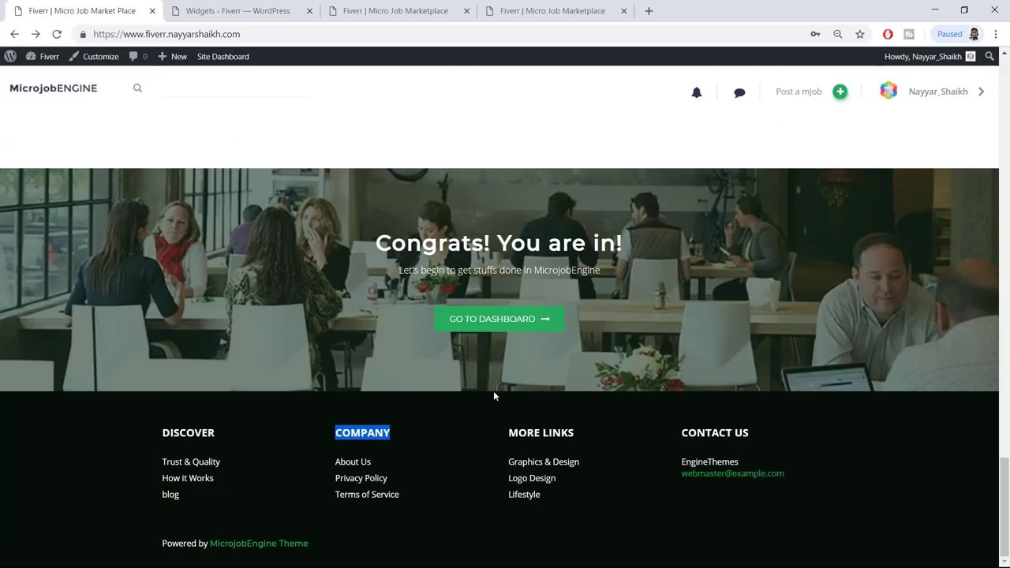
left_click_drag(508, 433, 573, 434)
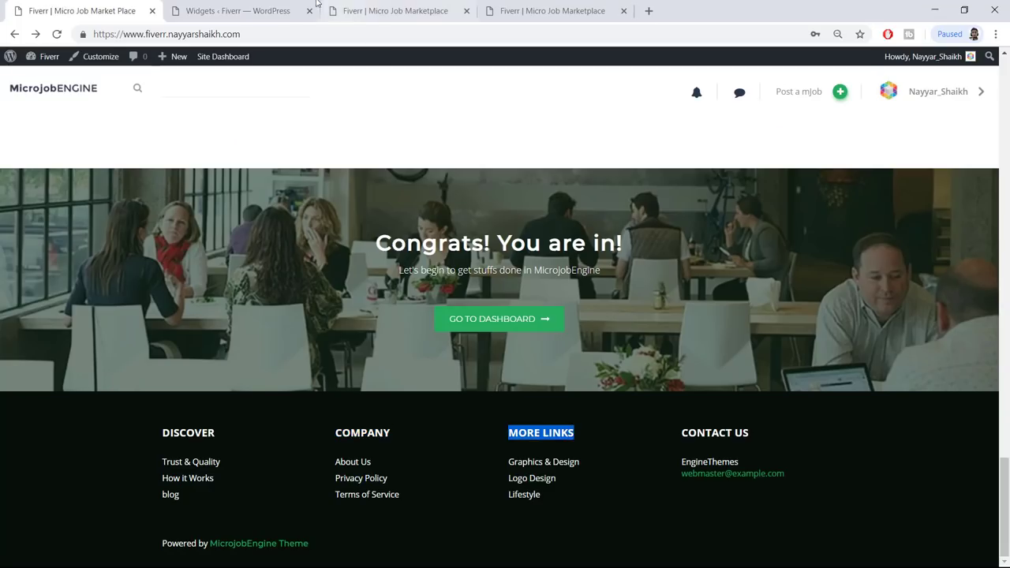
left_click(317, 8)
left_click(592, 365)
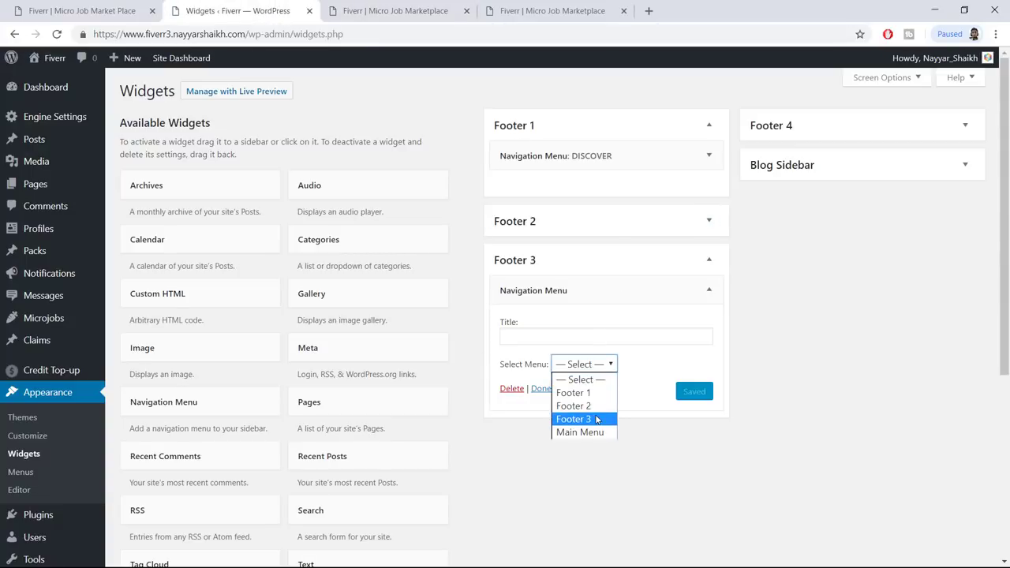
left_click(580, 419)
left_click(588, 338)
left_click(697, 393)
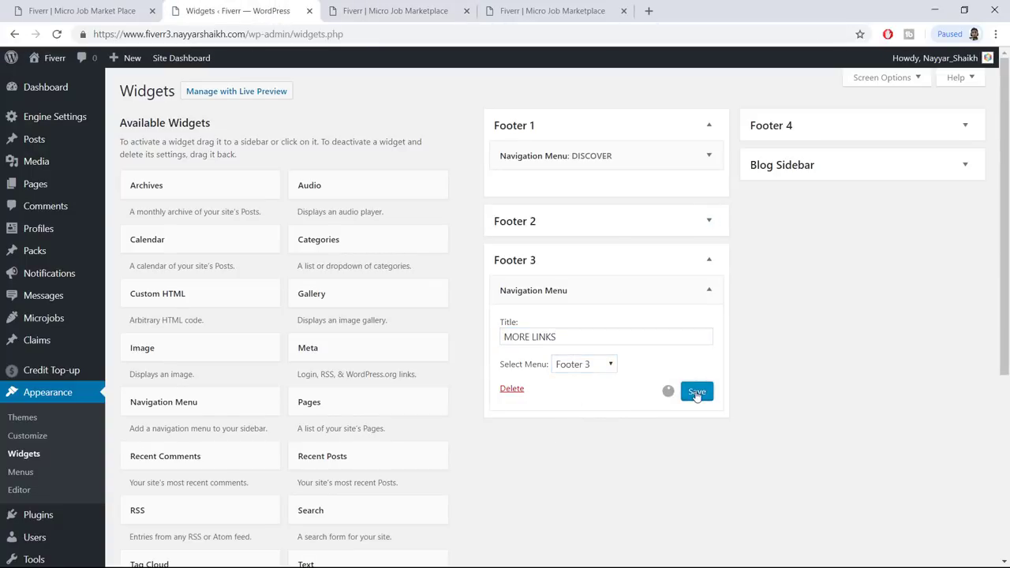
left_click(708, 291)
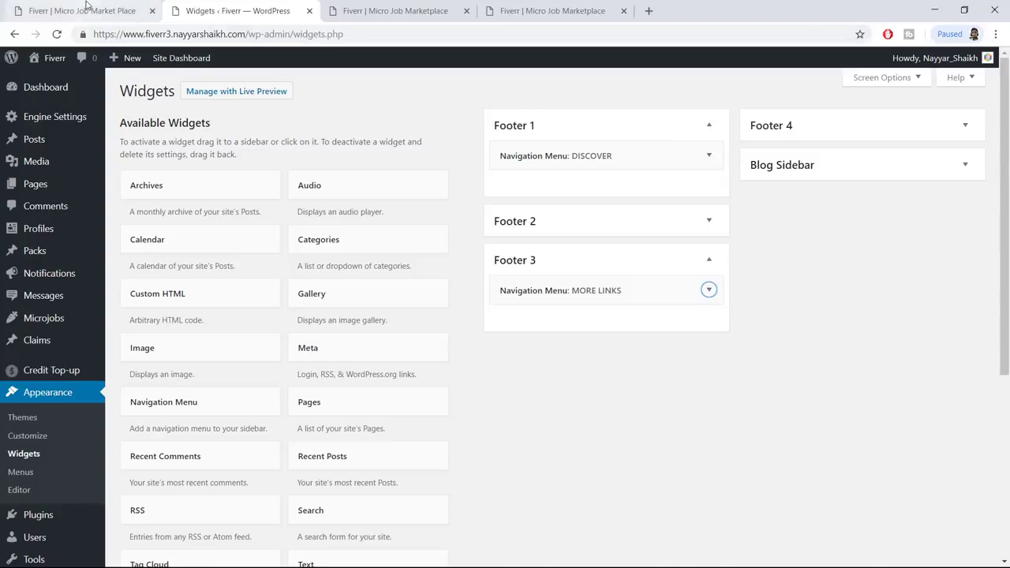
Copy the contact details from the reference site's footer
left_click(87, 11)
left_click(751, 474)
left_click_drag(682, 461, 822, 475)
key("ctrl+c")
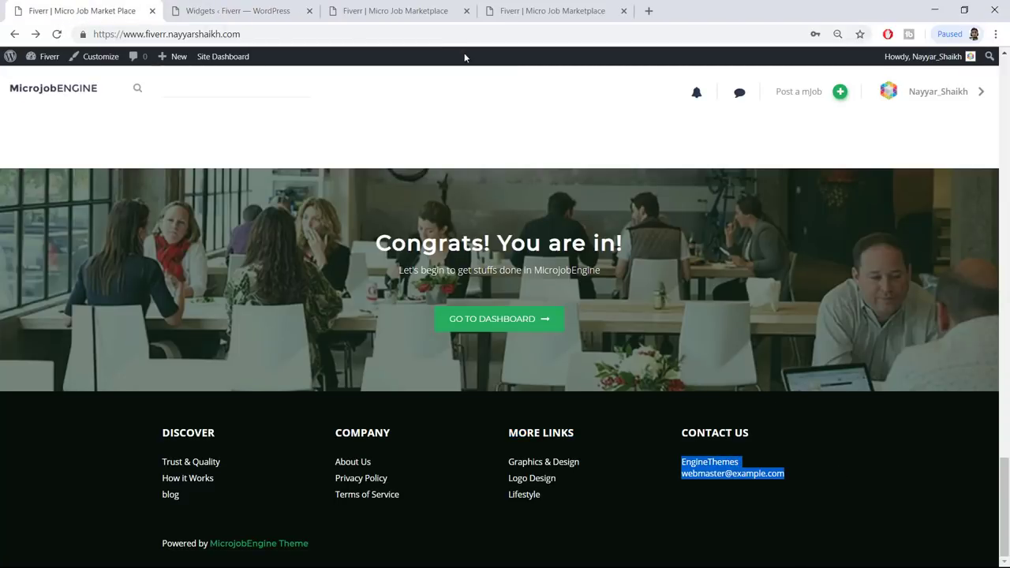
left_click(262, 6)
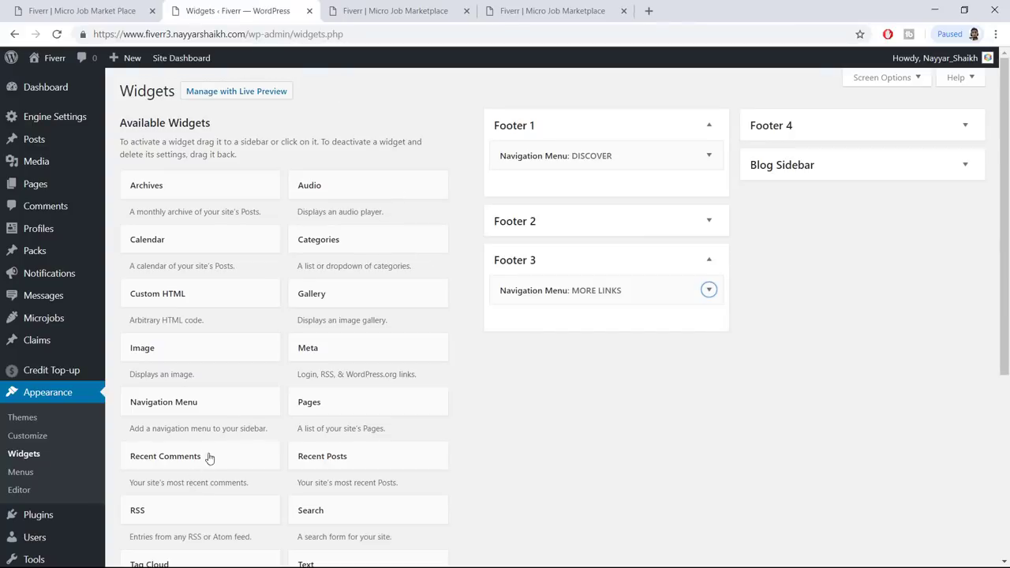
Add a Custom HTML widget to Footer 4 with the pasted contact lines, titled CONTACT US, and save it
left_click_drag(177, 298, 839, 133)
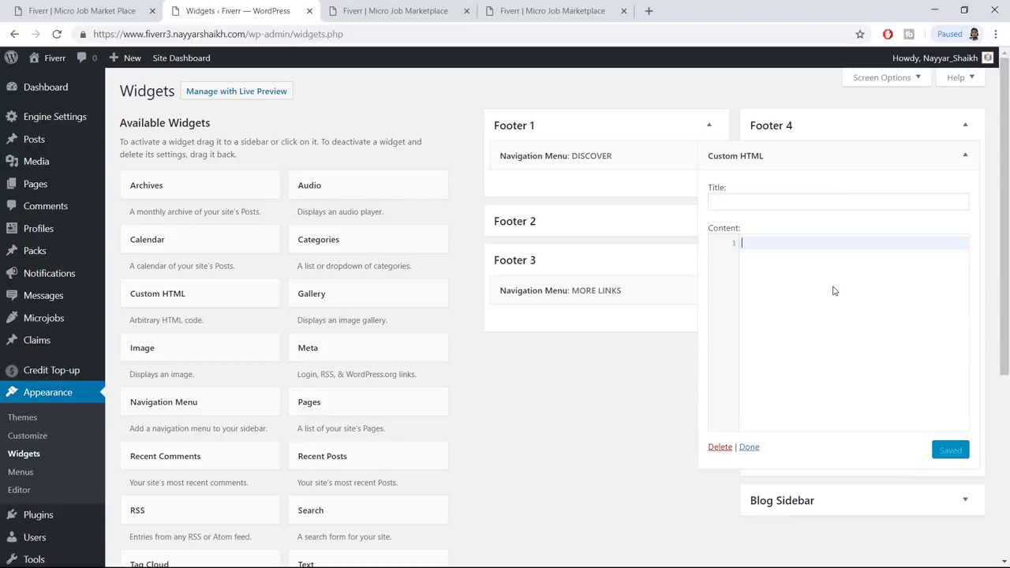
key("ctrl+v")
left_click(773, 200)
left_click(82, 10)
left_click_drag(666, 428, 763, 437)
key("ctrl+c")
left_click(262, 9)
key("ctrl+v")
left_click(951, 450)
Reload the site to view the four-column footer and inspect the powered-by credit line
left_click(377, 8)
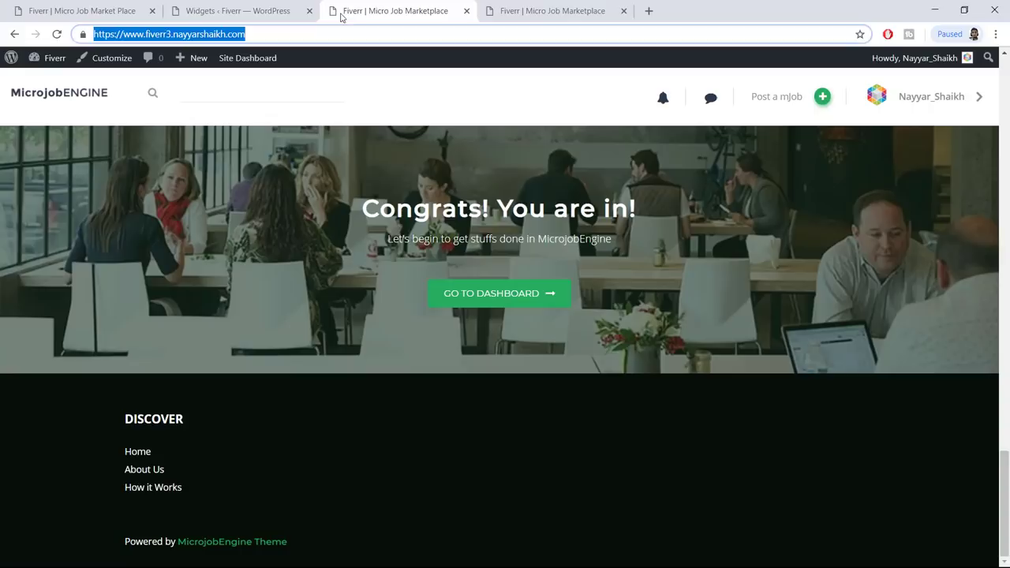
left_click(56, 34)
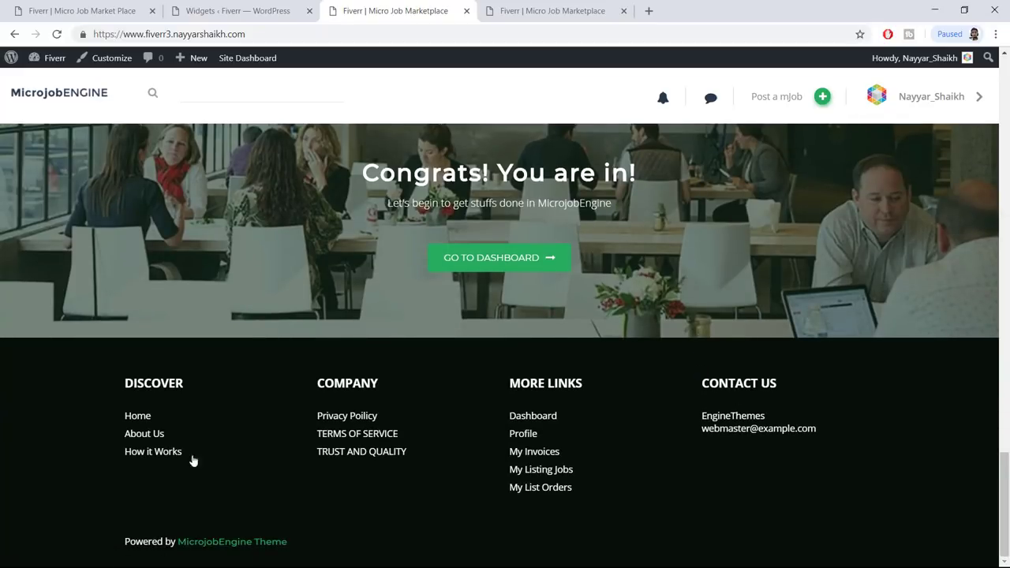
left_click_drag(292, 553, 119, 542)
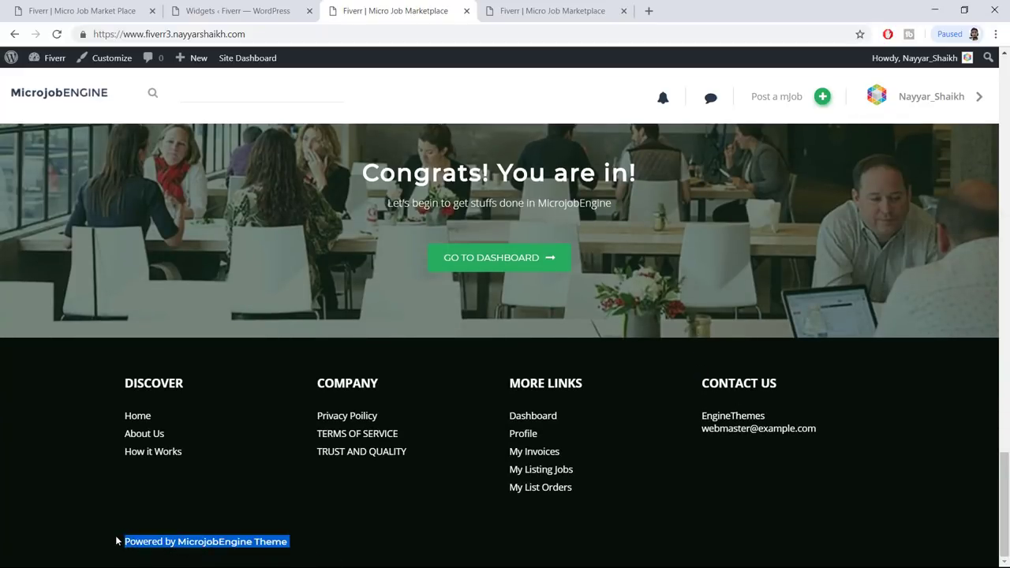
left_click(119, 542)
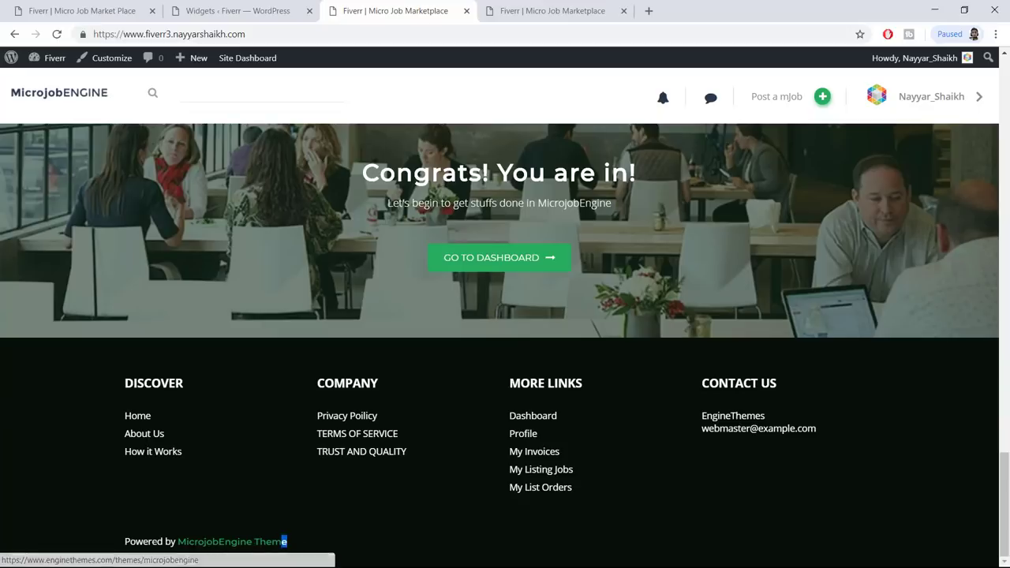
left_click_drag(281, 541, 120, 545)
left_click(120, 544)
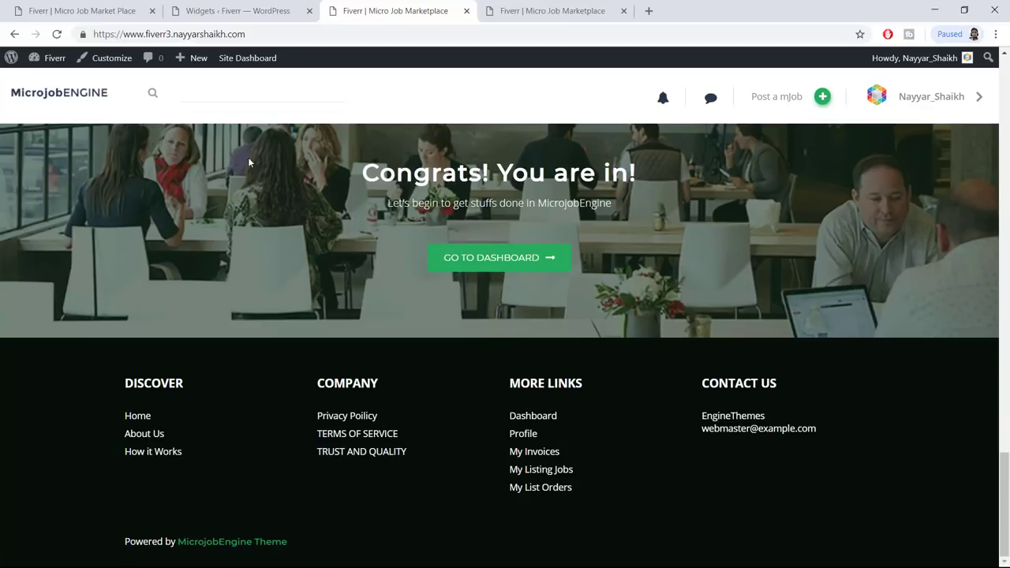
In the Customizer's Site Identity, set Copyright to 'Copyright bloggdude.com', publish, and close
left_click(107, 60)
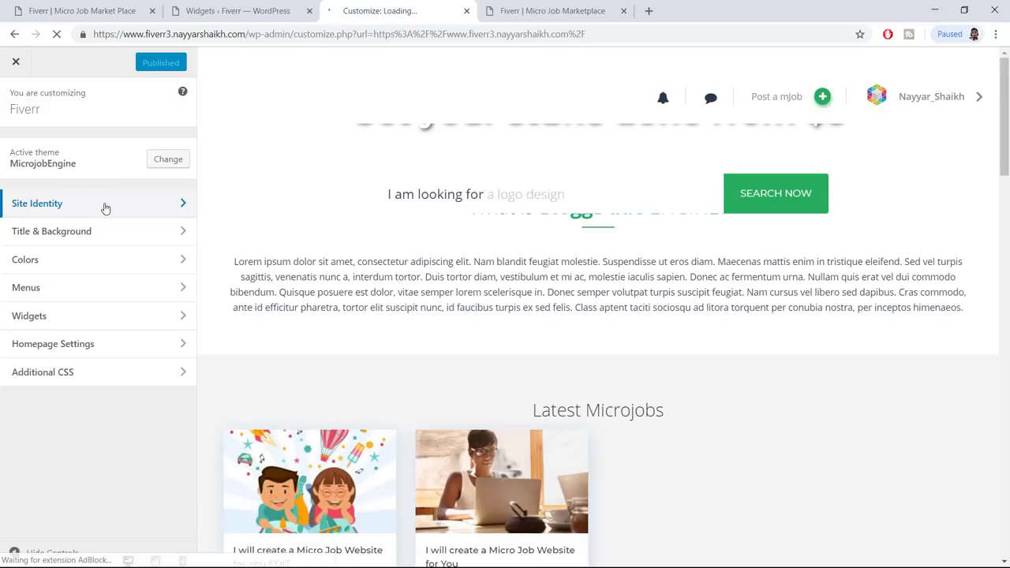
left_click(105, 204)
scroll(145, 308, "down", 3)
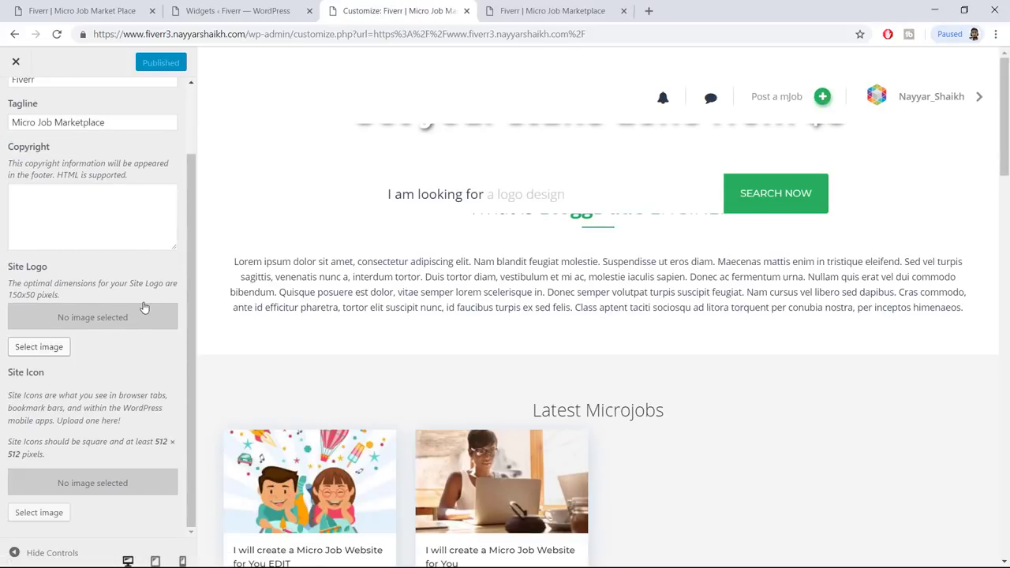
left_click(116, 200)
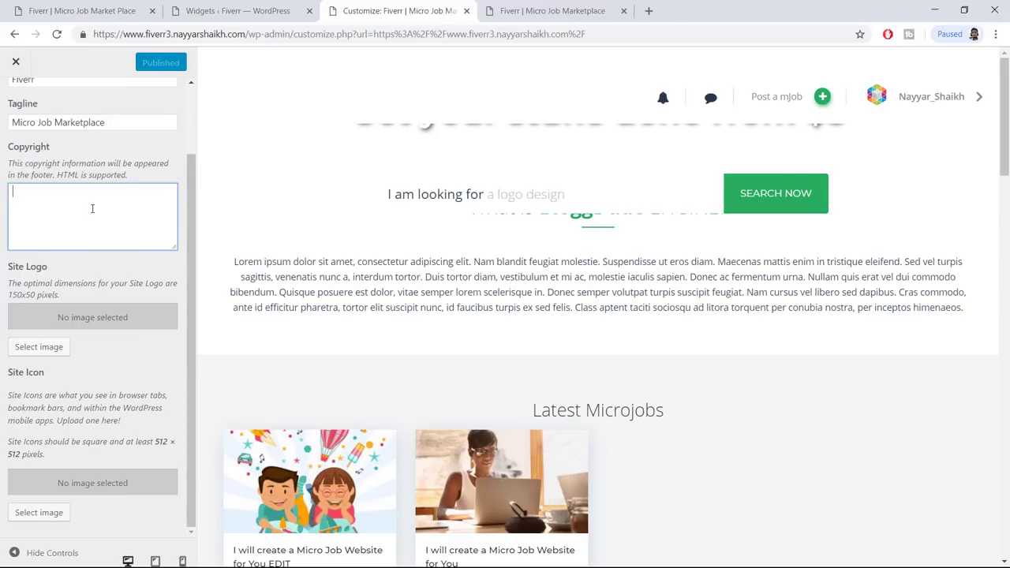
type("Cop")
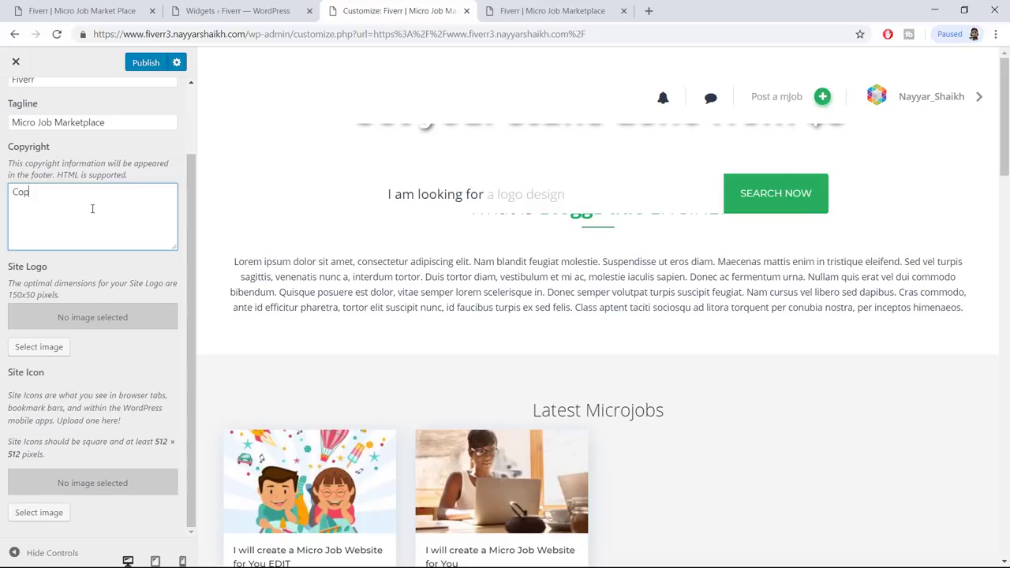
type("yright bloggdude.com")
left_click(138, 63)
left_click(16, 62)
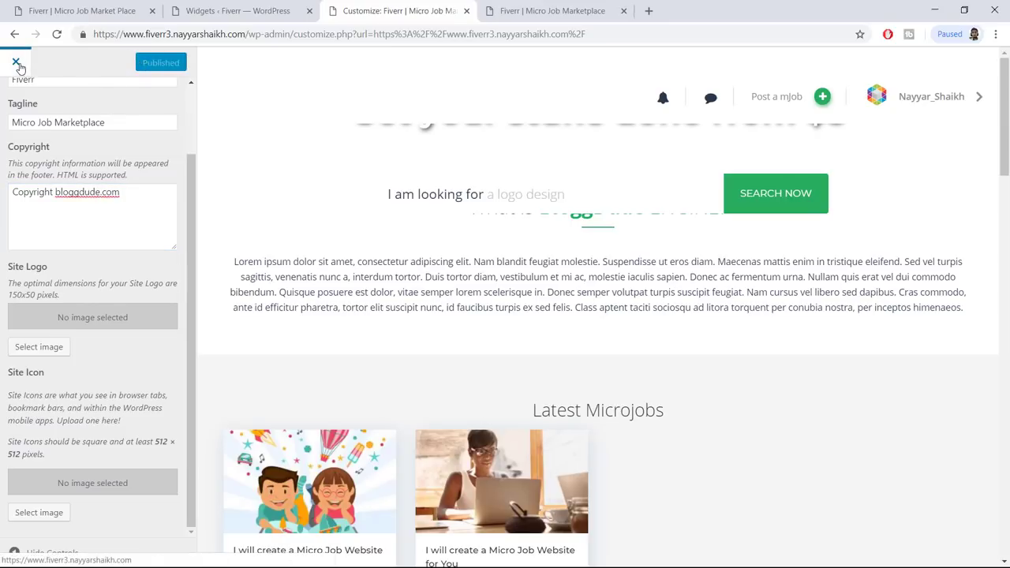